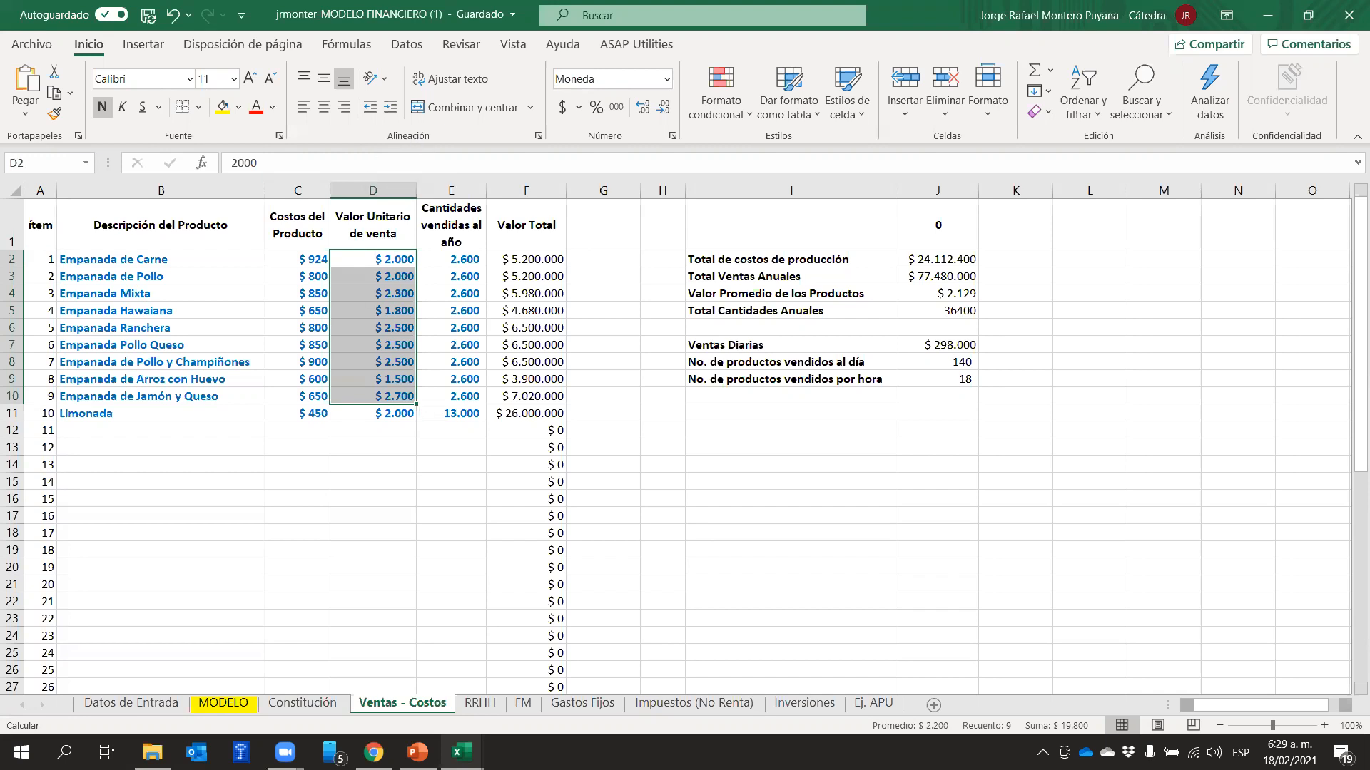
Check the income estimation slide in PowerPoint, then return to the Excel workbook and highlight the annual quantities in E2:E11 of Ventas - Costos
{"action": "left_click", "coordinate": [417, 752]}
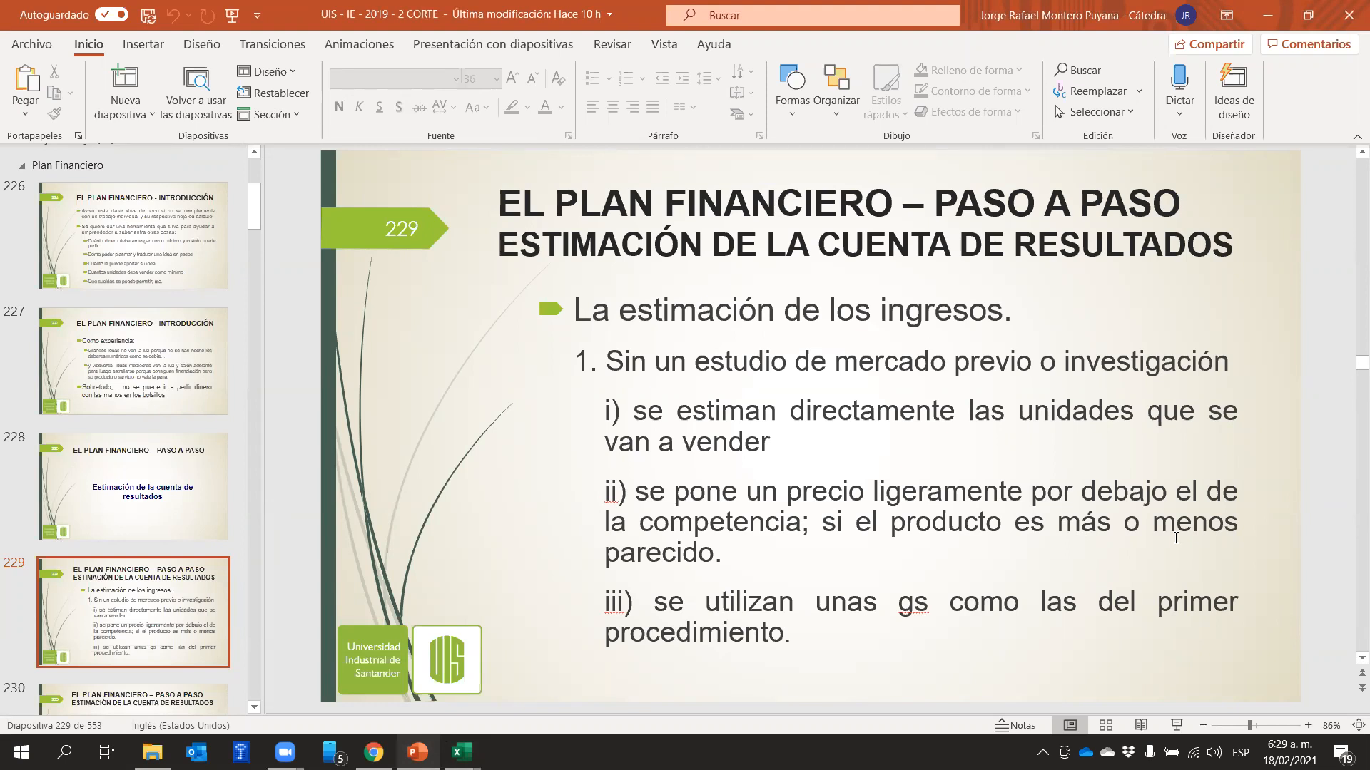
{"action": "left_click", "coordinate": [416, 752]}
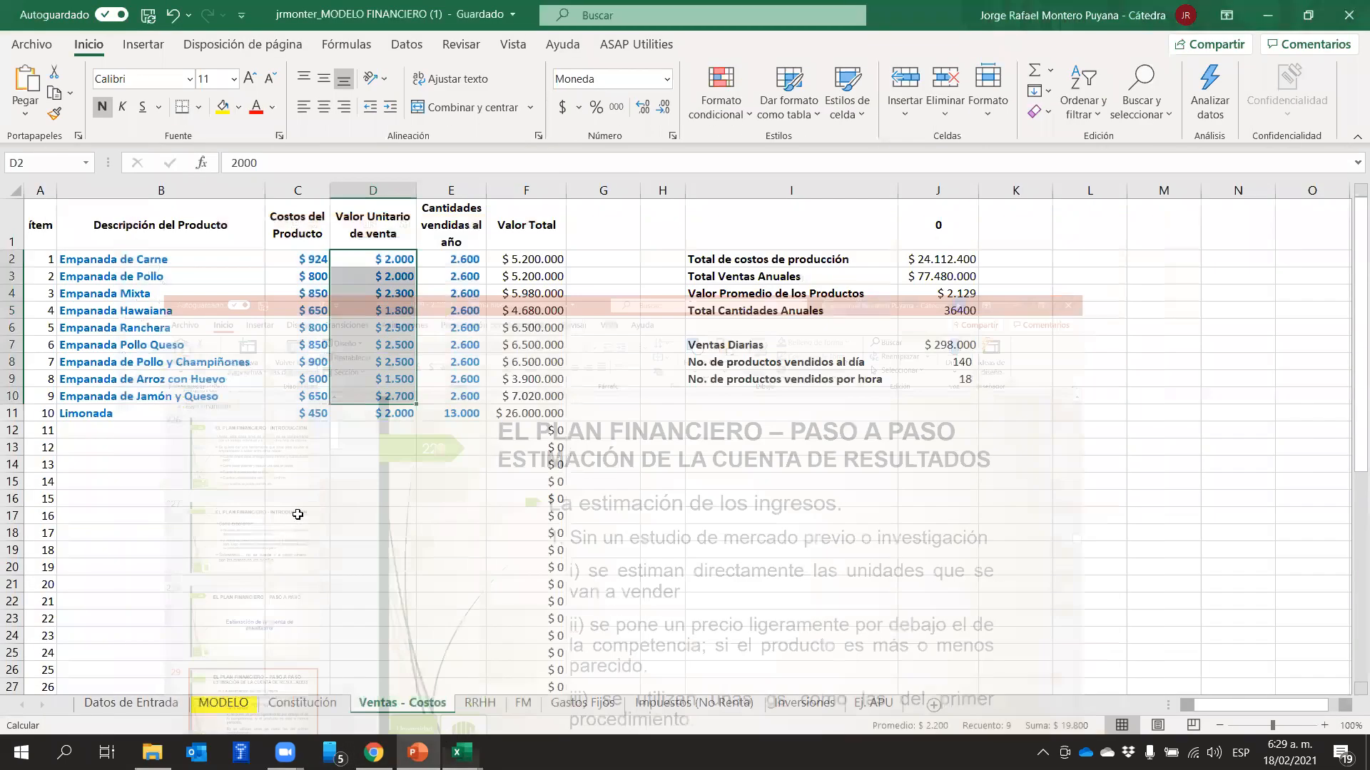
{"action": "left_click_drag", "start_coordinate": [473, 258], "coordinate": [453, 415]}
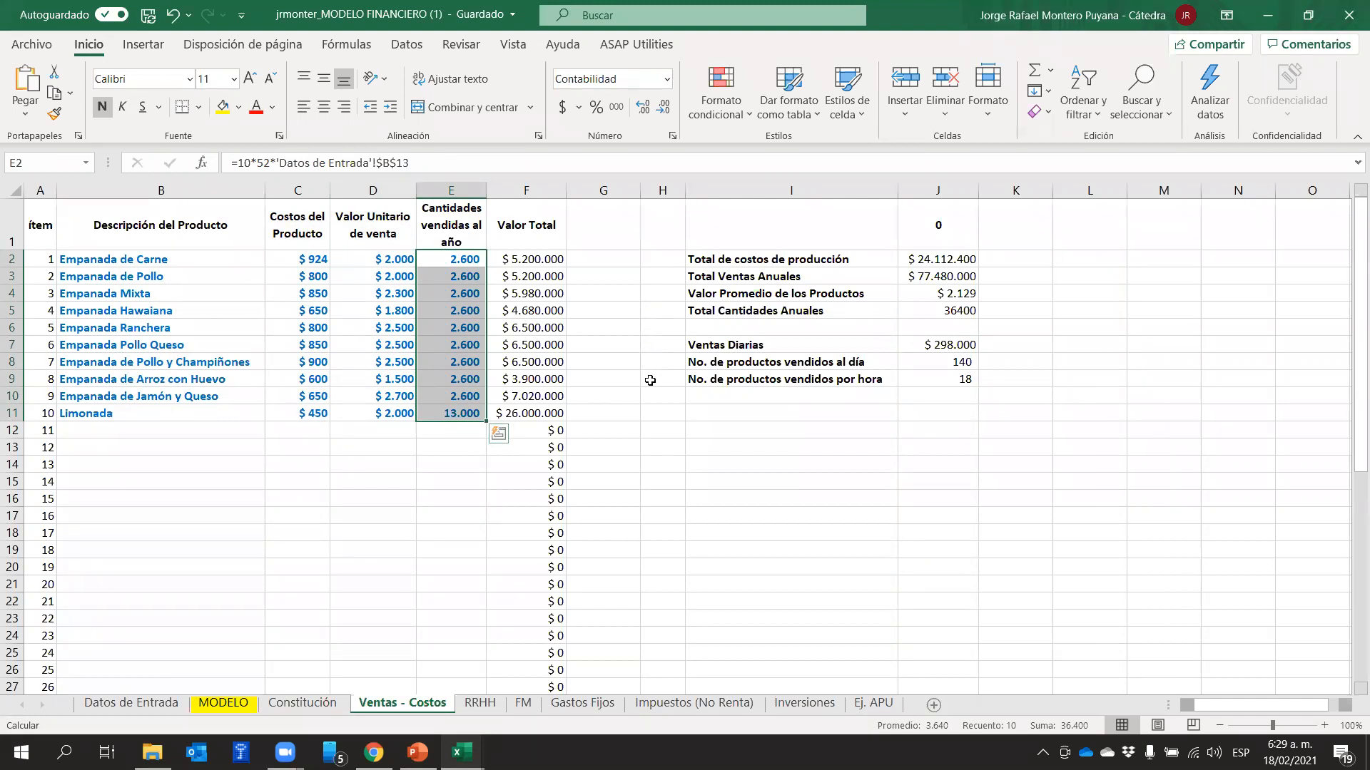
{"action": "left_click", "coordinate": [430, 515]}
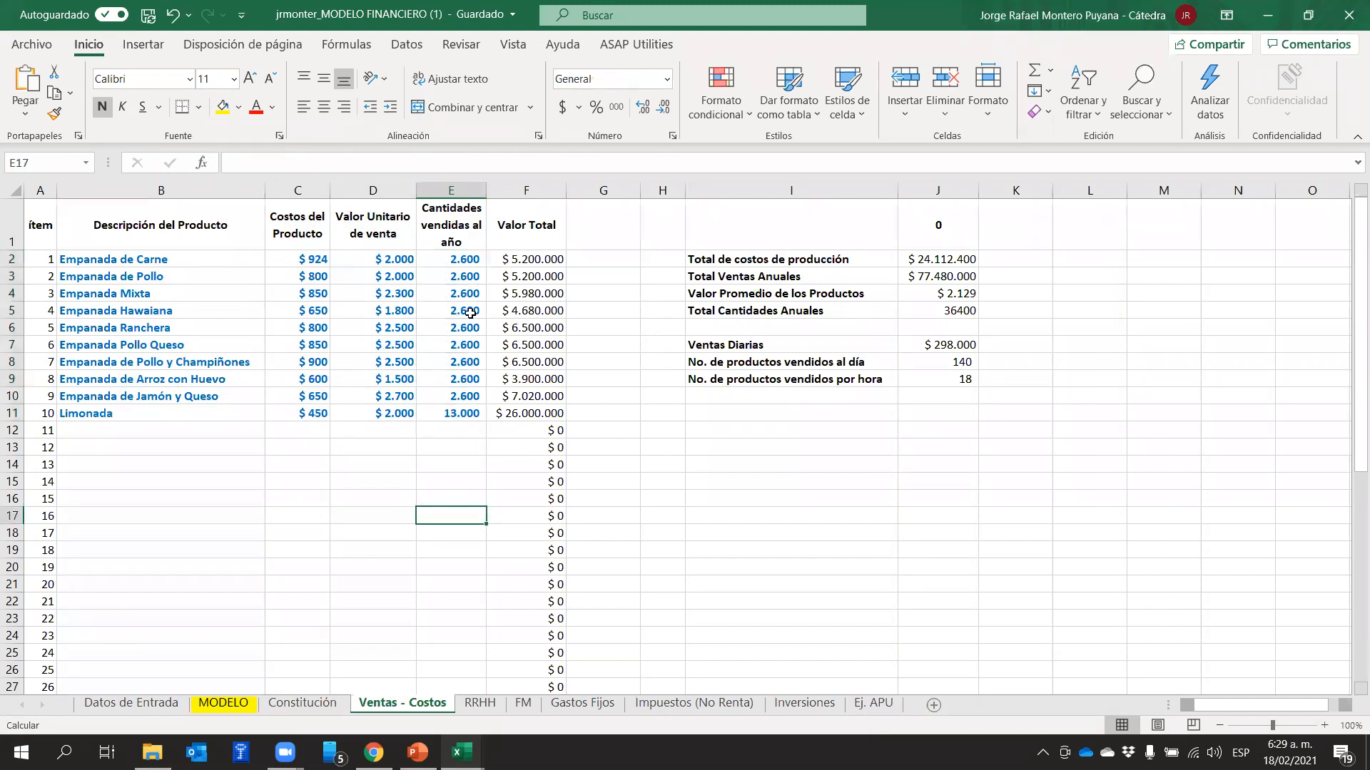
Examine the products sold per day and per hour in I8:J9 against the annual quantities of each product
{"action": "left_click_drag", "start_coordinate": [734, 382], "coordinate": [921, 362]}
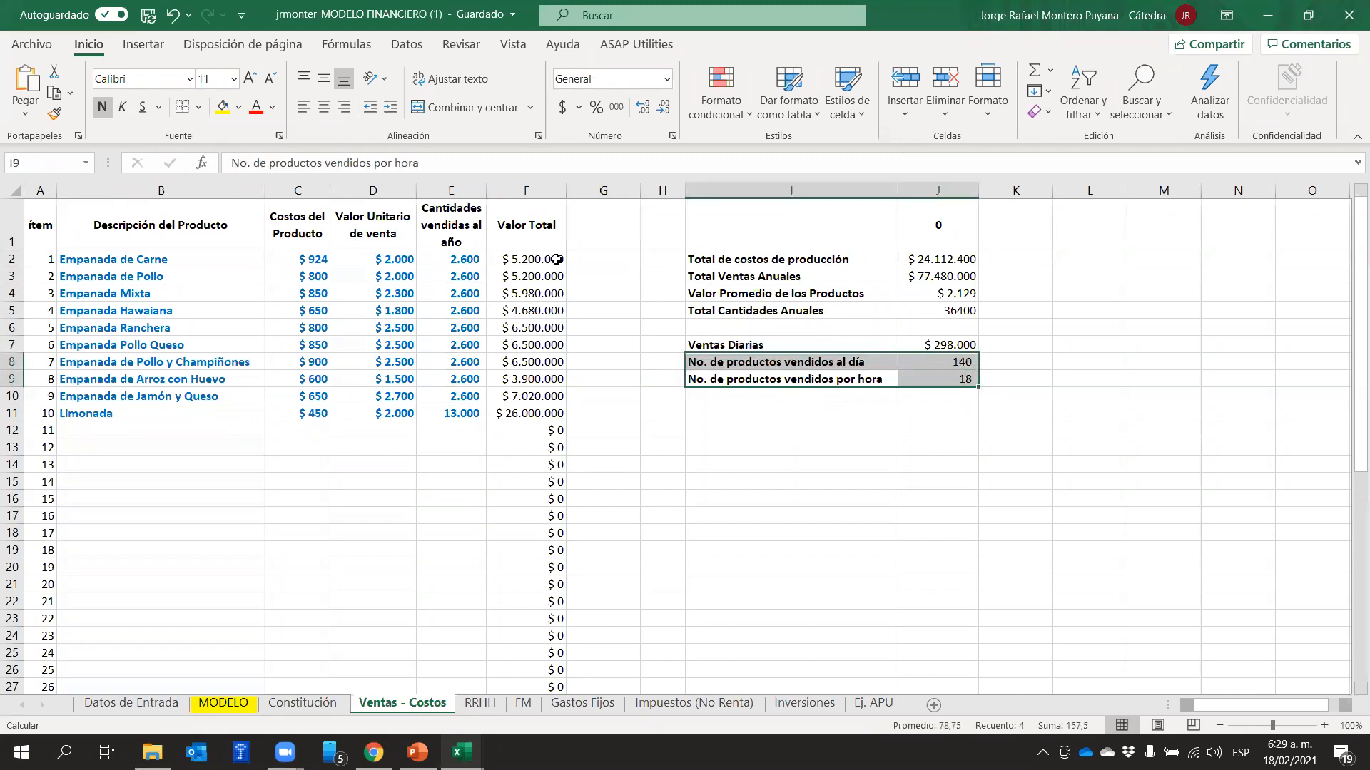
{"action": "left_click_drag", "start_coordinate": [460, 261], "coordinate": [460, 413]}
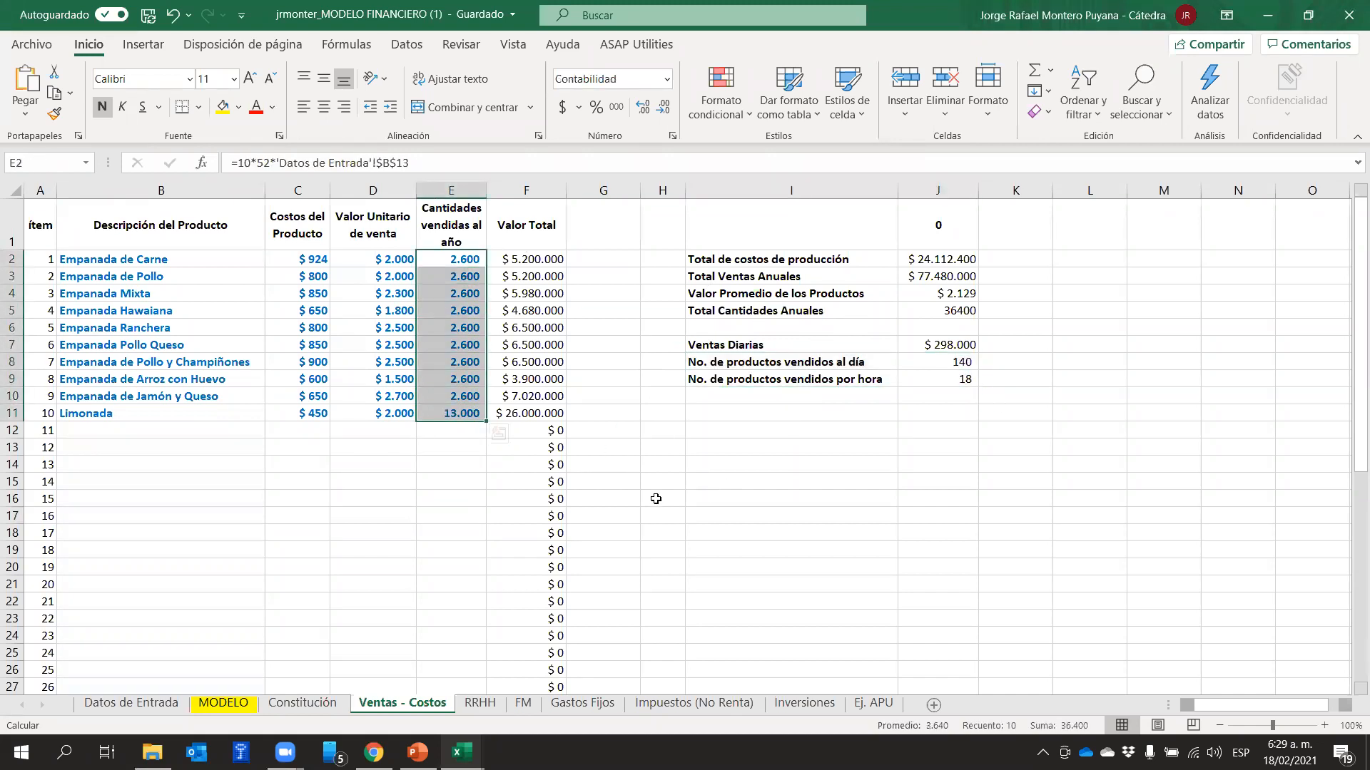
{"action": "left_click_drag", "start_coordinate": [841, 362], "coordinate": [953, 376]}
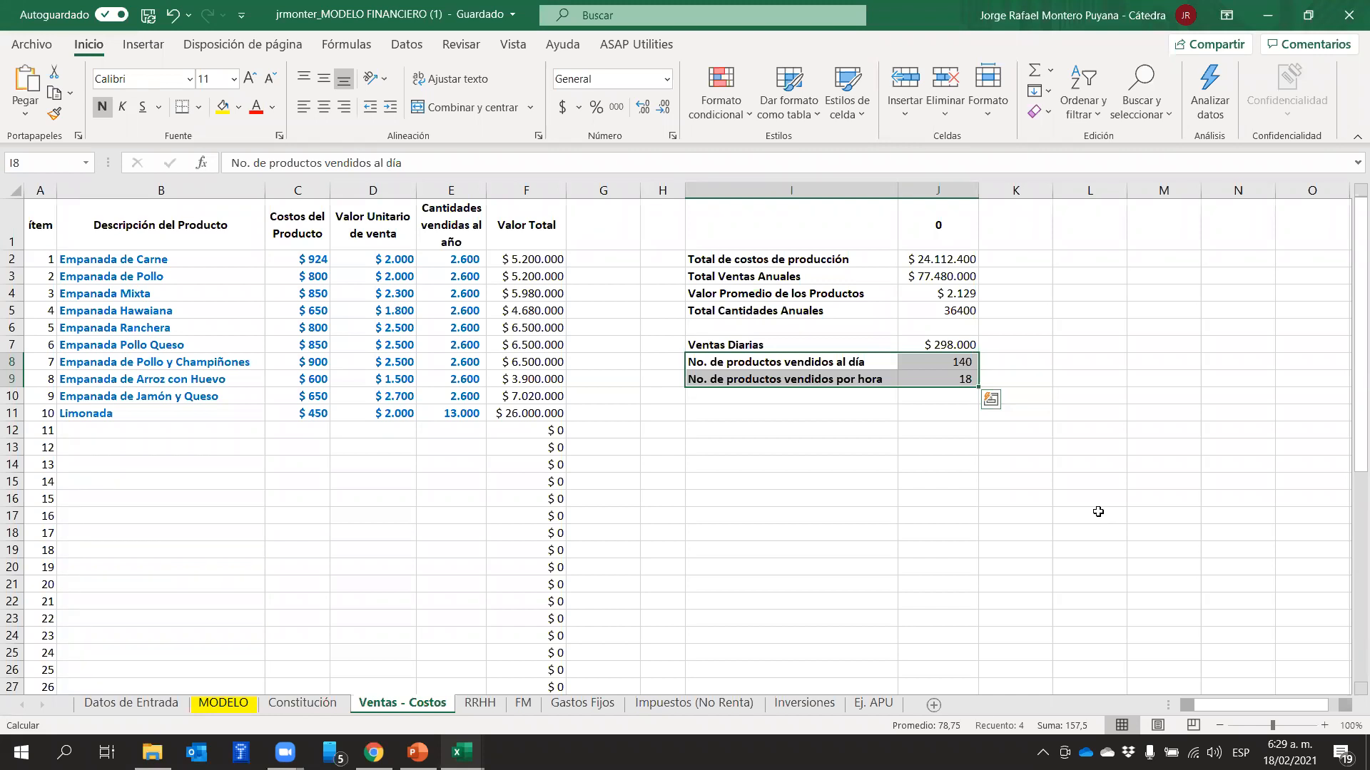
{"action": "left_click", "coordinate": [1079, 418]}
{"action": "left_click_drag", "start_coordinate": [966, 358], "coordinate": [966, 376]}
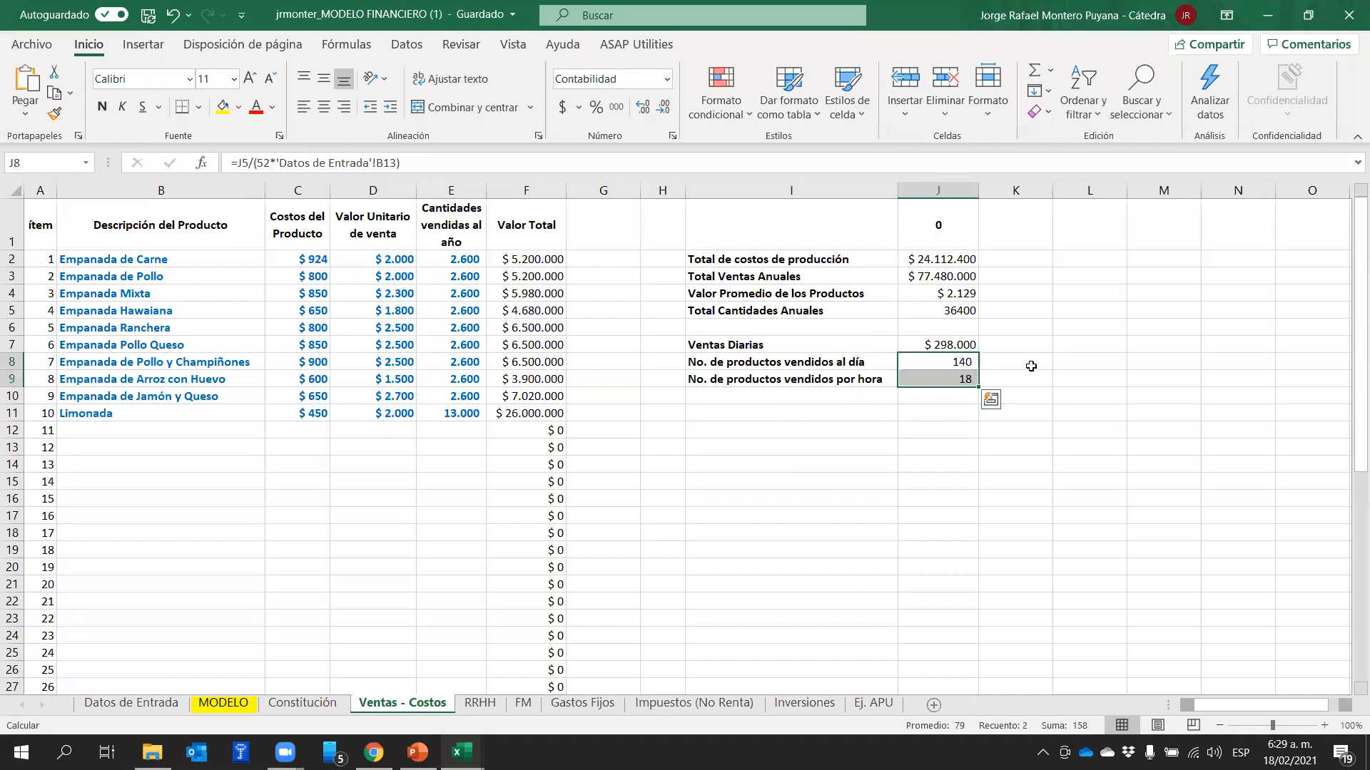
{"action": "left_click", "coordinate": [1085, 379]}
{"action": "left_click_drag", "start_coordinate": [963, 364], "coordinate": [811, 378]}
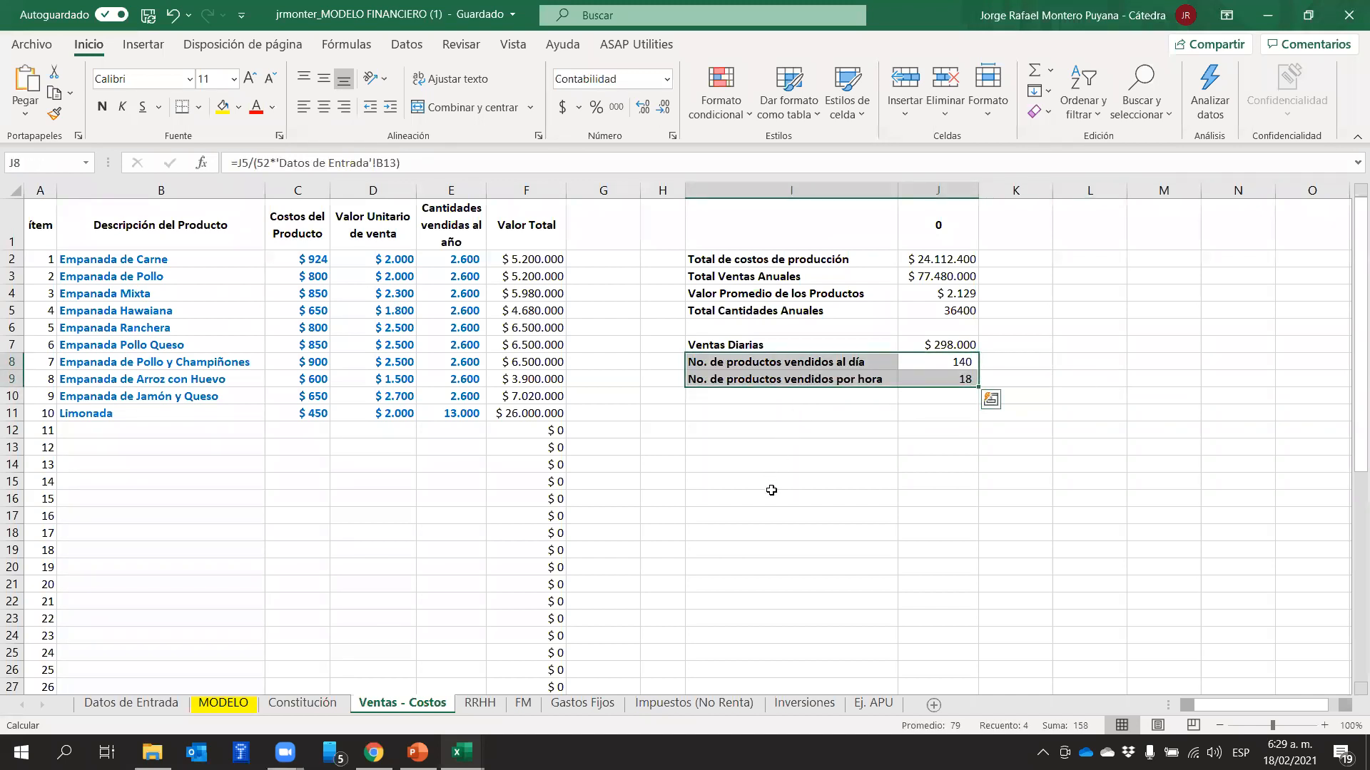
{"action": "left_click_drag", "start_coordinate": [771, 474], "coordinate": [774, 492]}
{"action": "left_click_drag", "start_coordinate": [888, 363], "coordinate": [933, 373]}
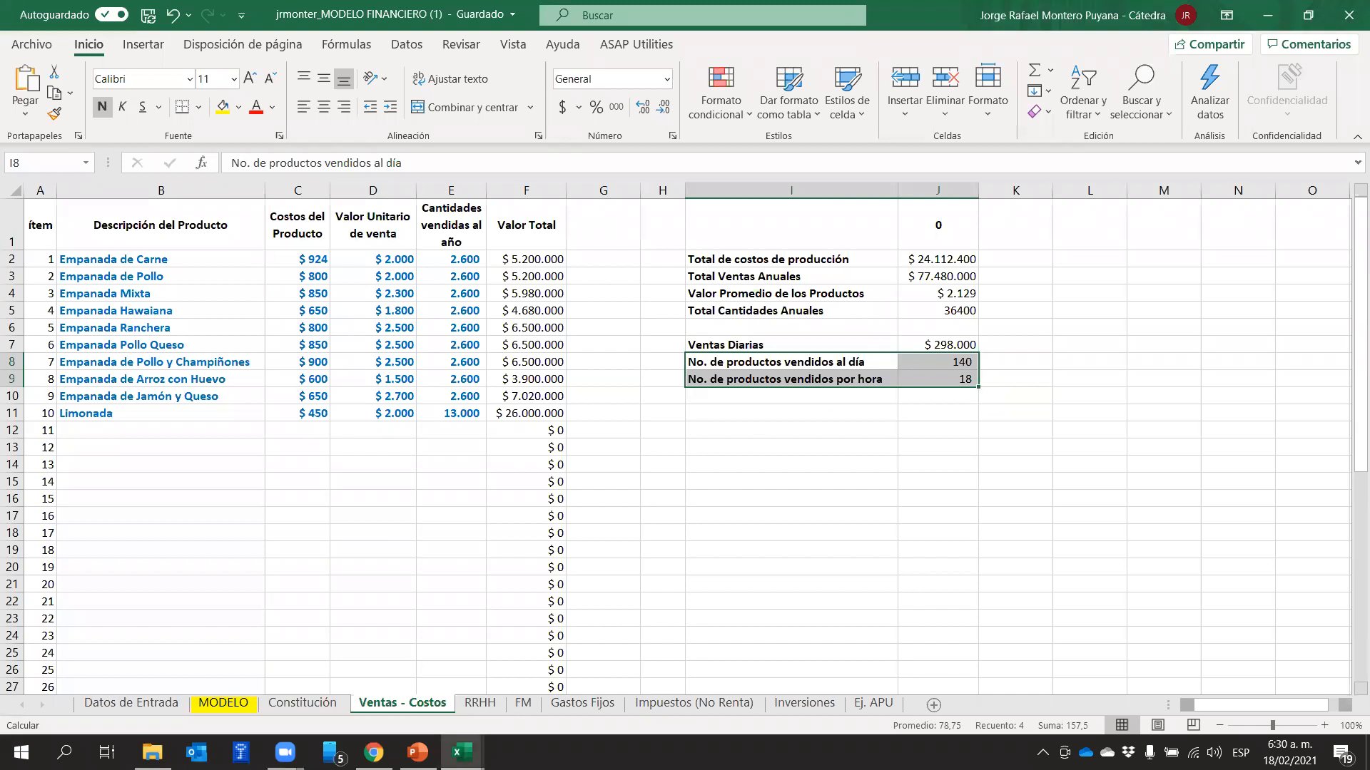
Consult slide 229 on income estimation in PowerPoint again and return to the financial model workbook in Excel
{"action": "left_click", "coordinate": [417, 752]}
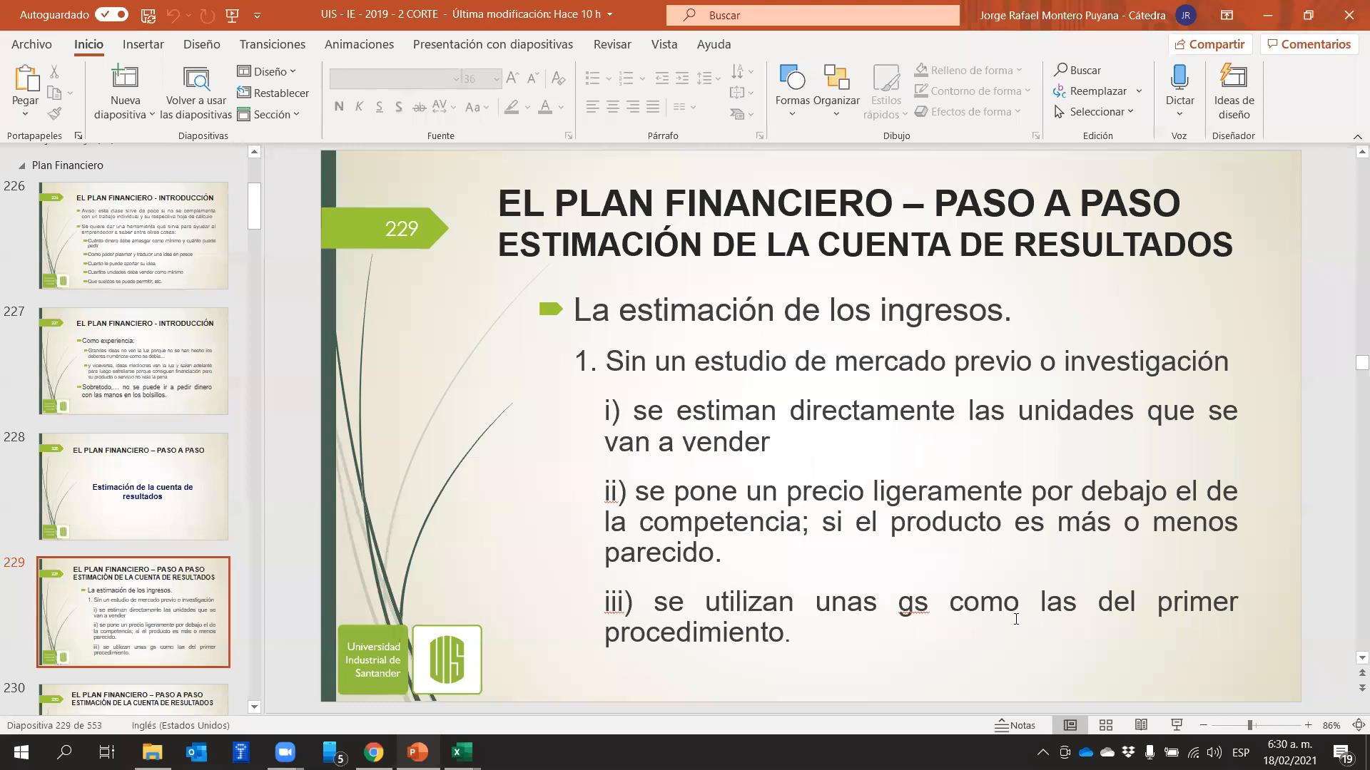
{"action": "mouse_move", "coordinate": [462, 752]}
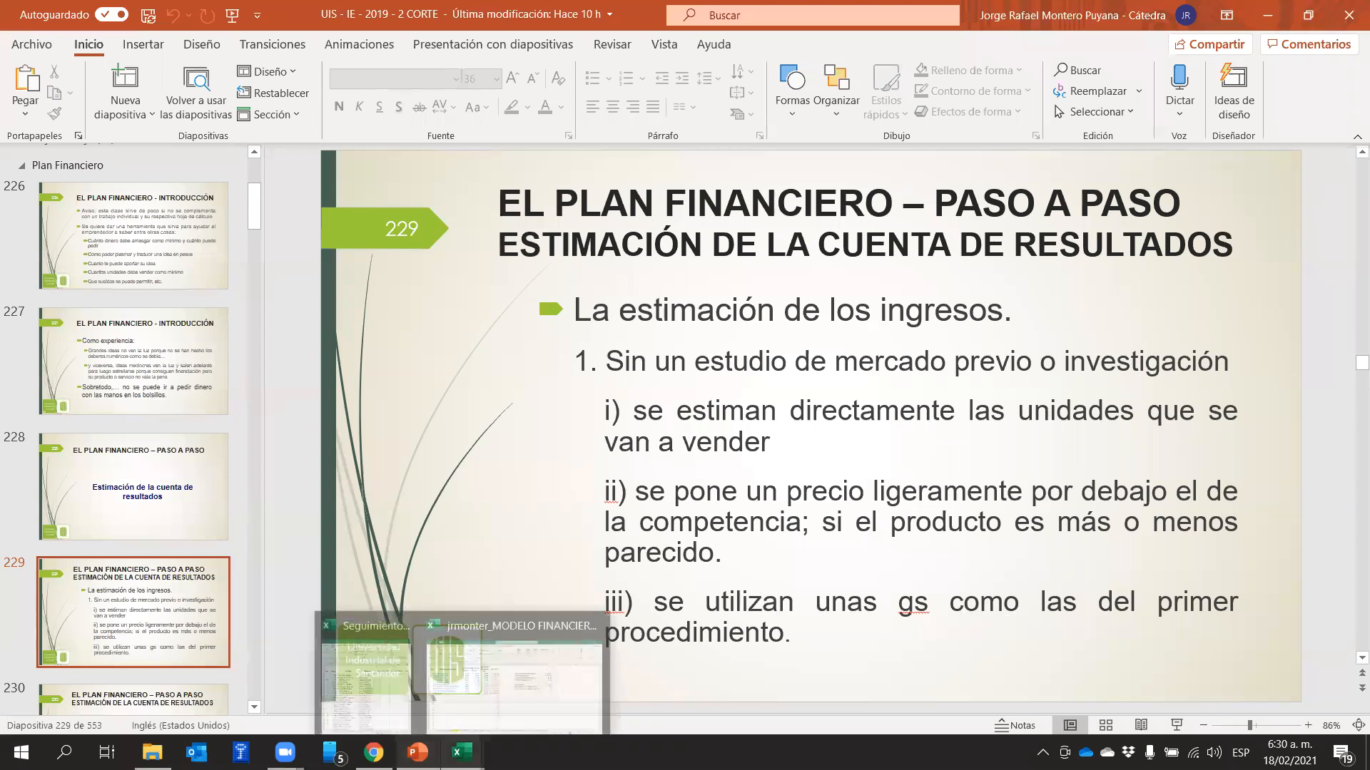
{"action": "left_click", "coordinate": [514, 674]}
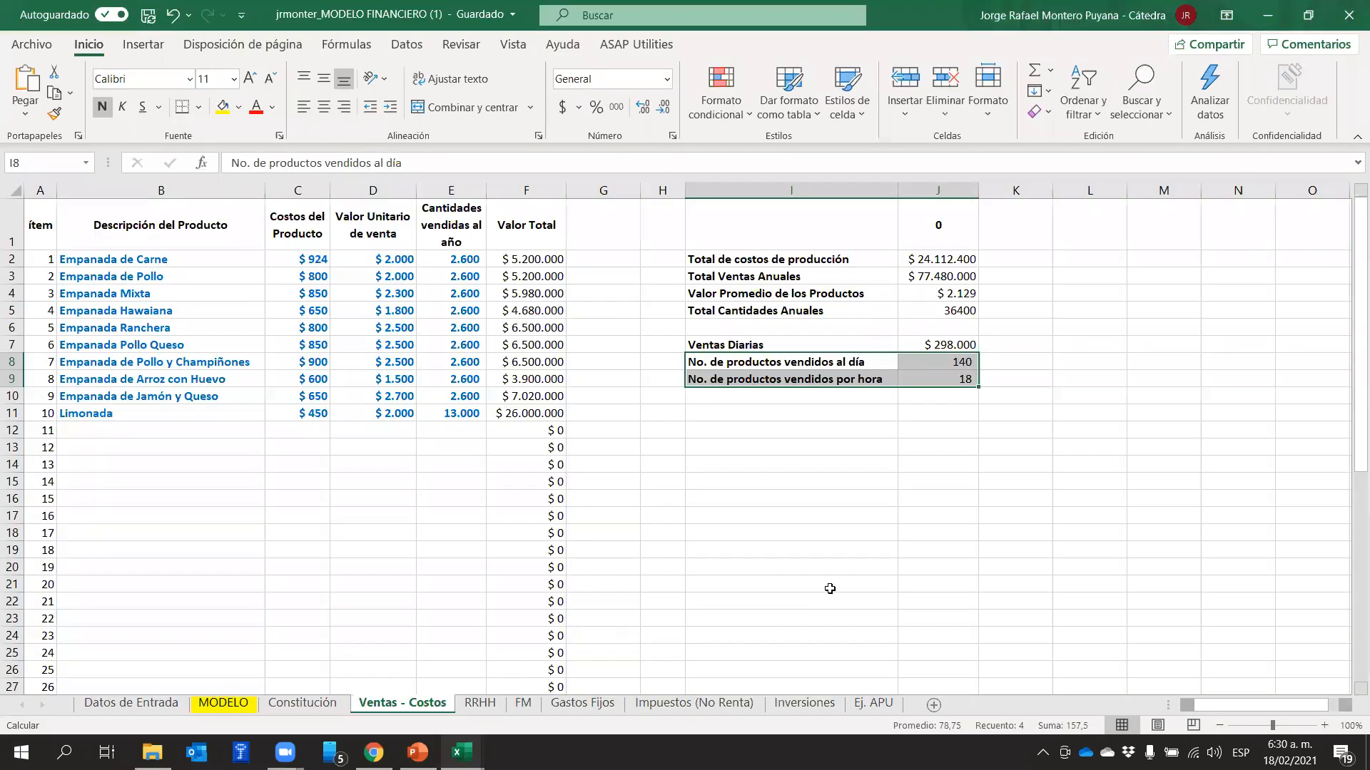
{"action": "left_click", "coordinate": [897, 483]}
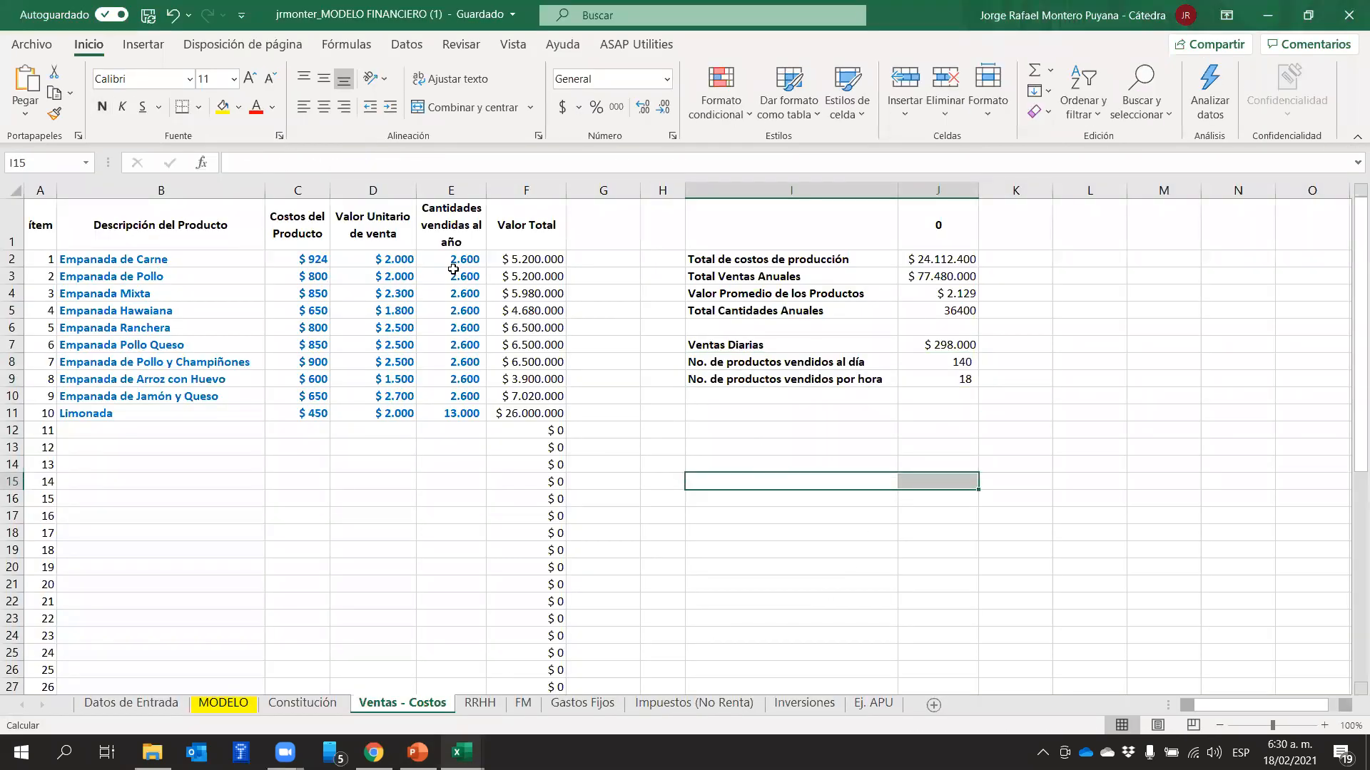
Inspect the Total Cantidades Anuales formula in J5 against the annual quantities in E2:E11
{"action": "left_click_drag", "start_coordinate": [447, 258], "coordinate": [458, 404]}
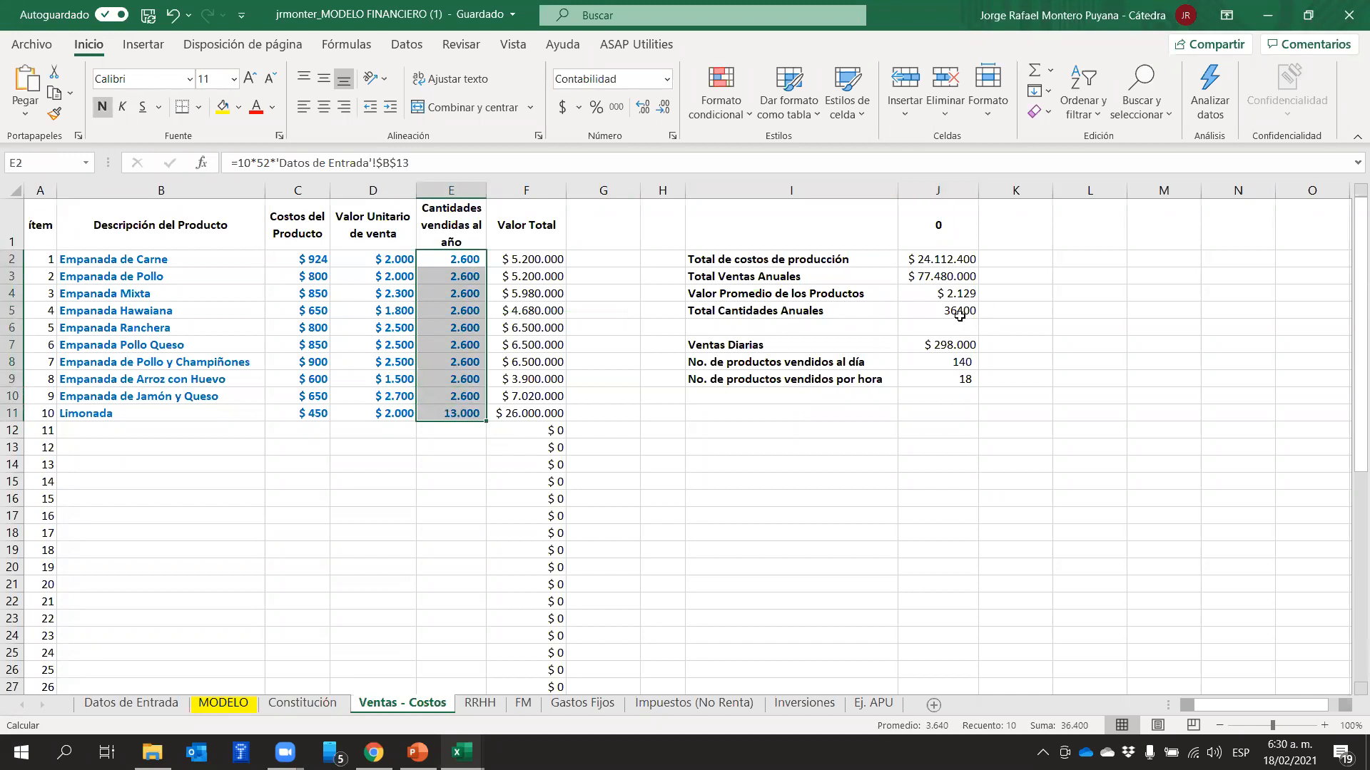
{"action": "left_click", "coordinate": [960, 314]}
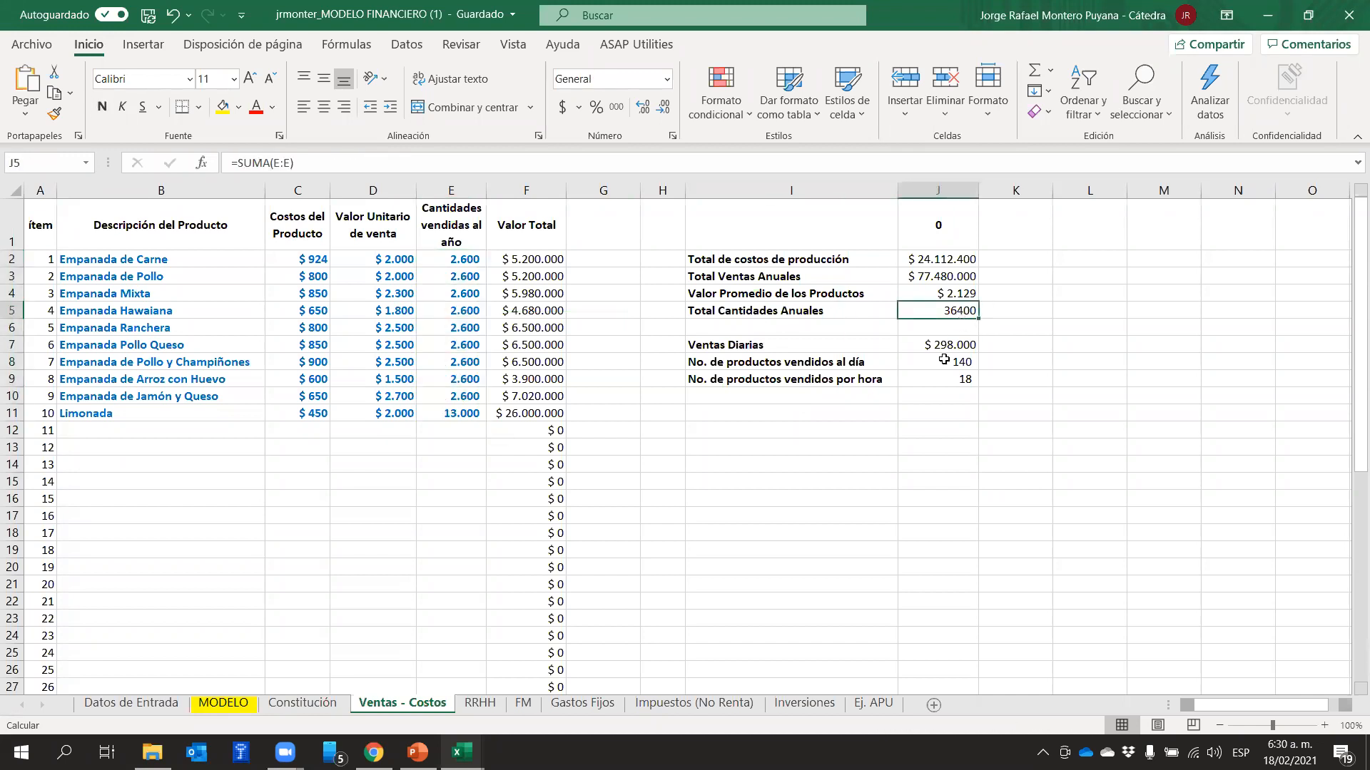
{"action": "left_click", "coordinate": [794, 310]}
{"action": "left_click", "coordinate": [926, 313]}
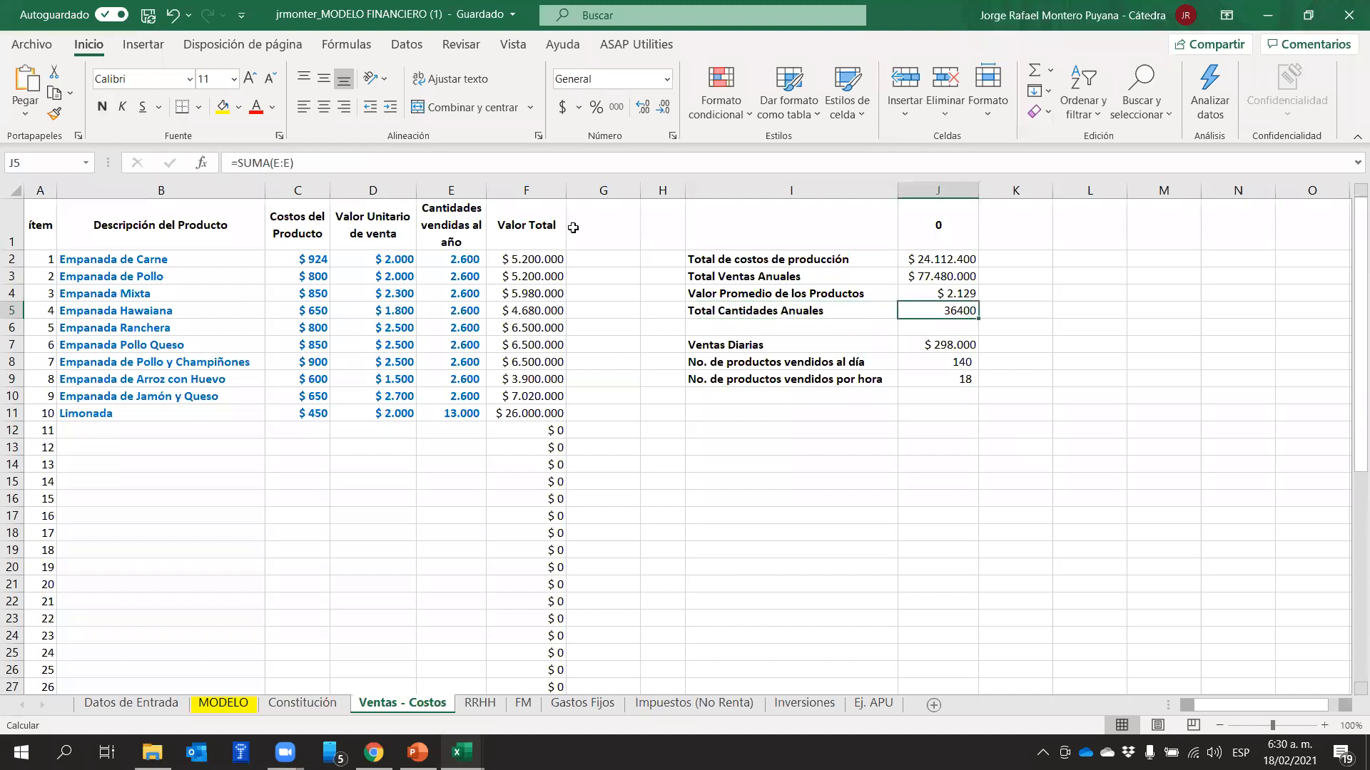
{"action": "left_click", "coordinate": [518, 172]}
{"action": "left_click", "coordinate": [1063, 328]}
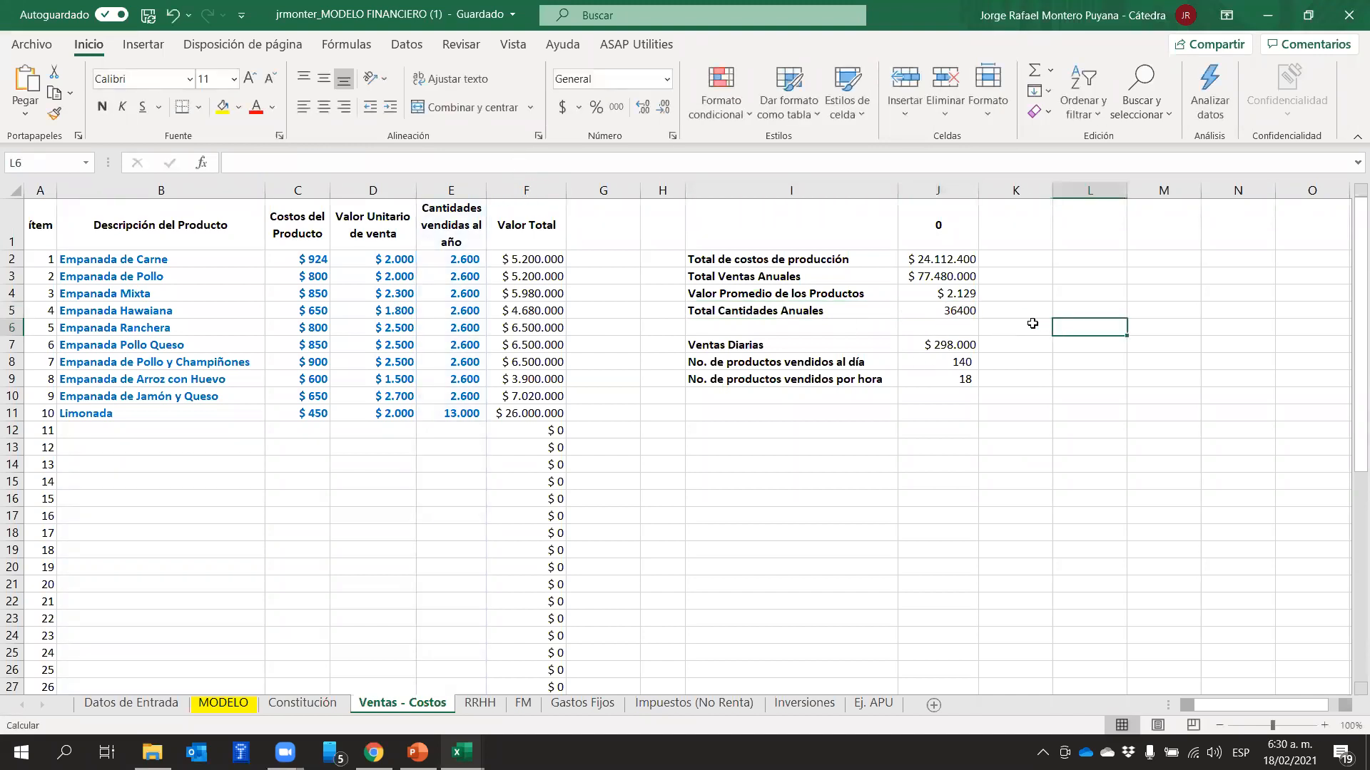
{"action": "left_click", "coordinate": [975, 314]}
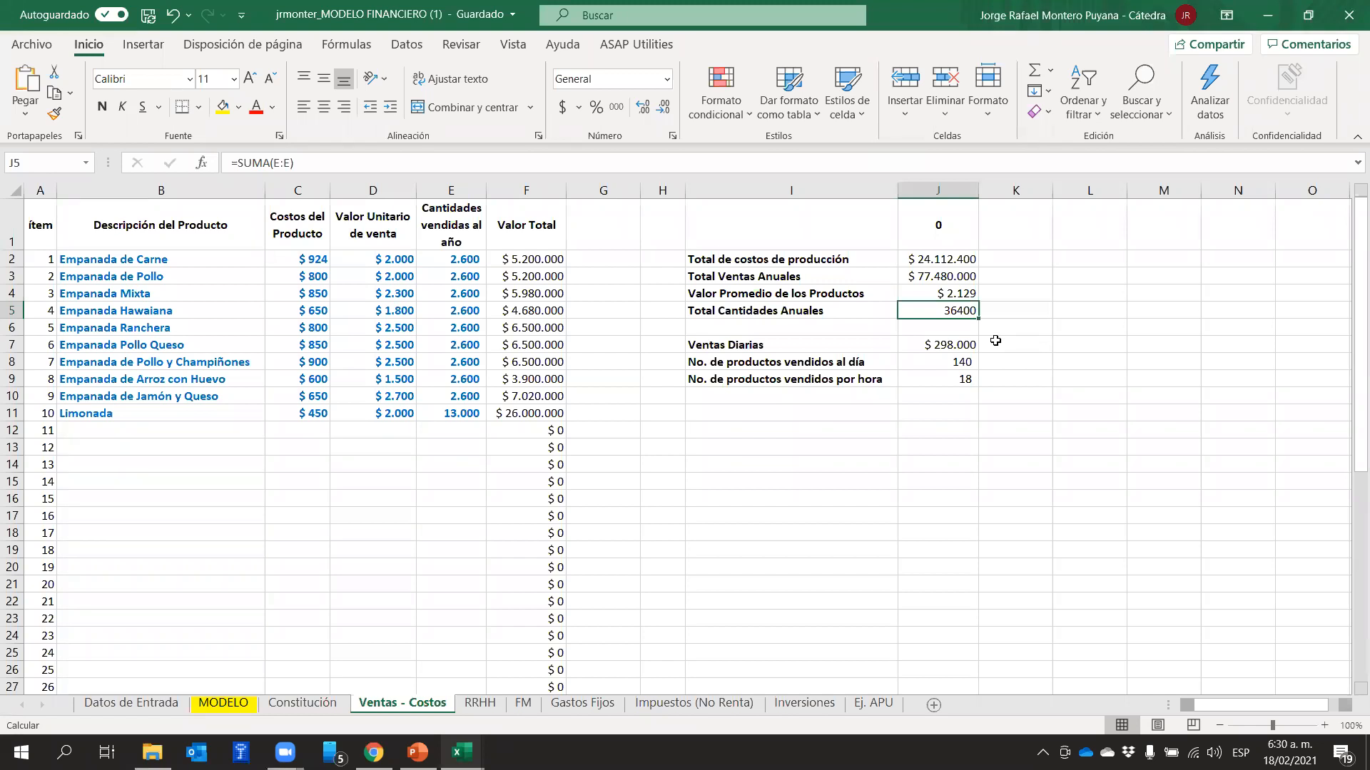
Inspect the formulas behind the average product value, total annual sales and total production costs in J4, J3 and J2
{"action": "left_click", "coordinate": [931, 294]}
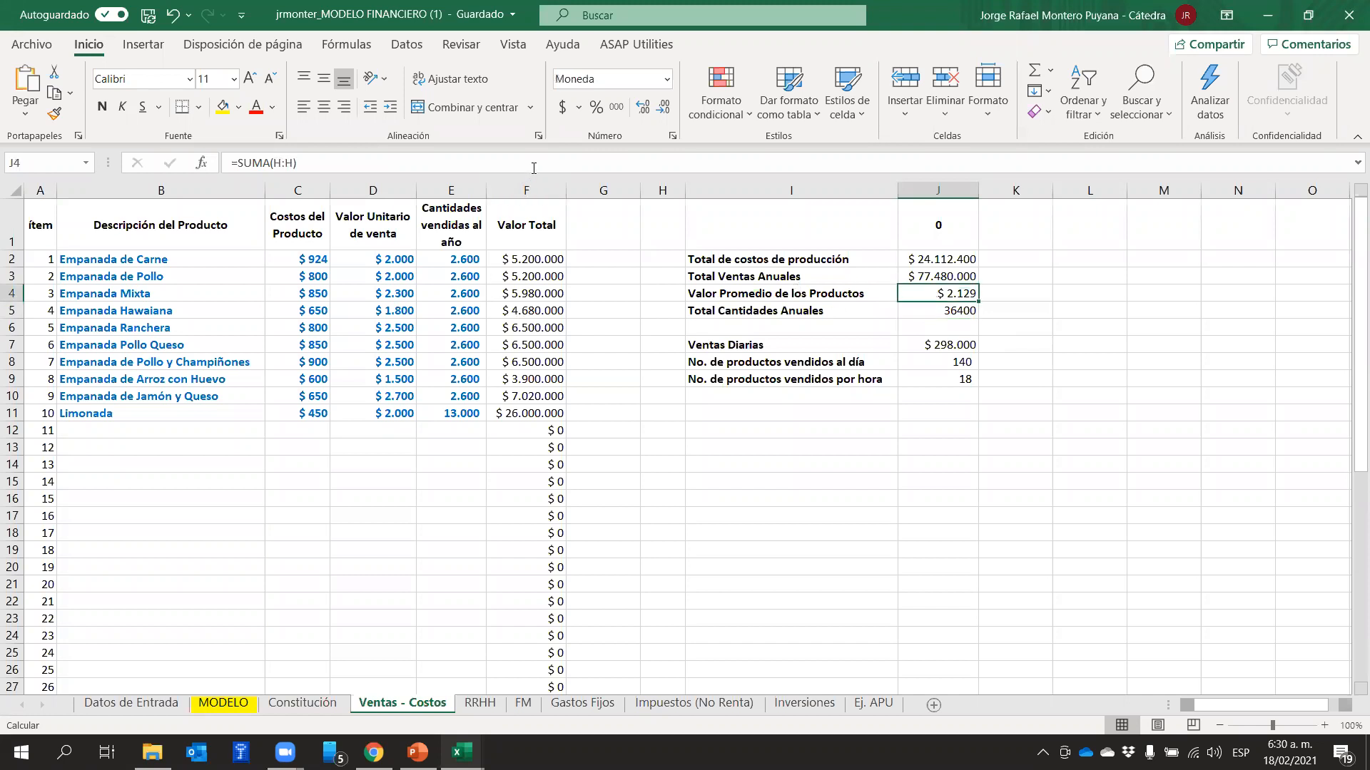
{"action": "left_click", "coordinate": [678, 165]}
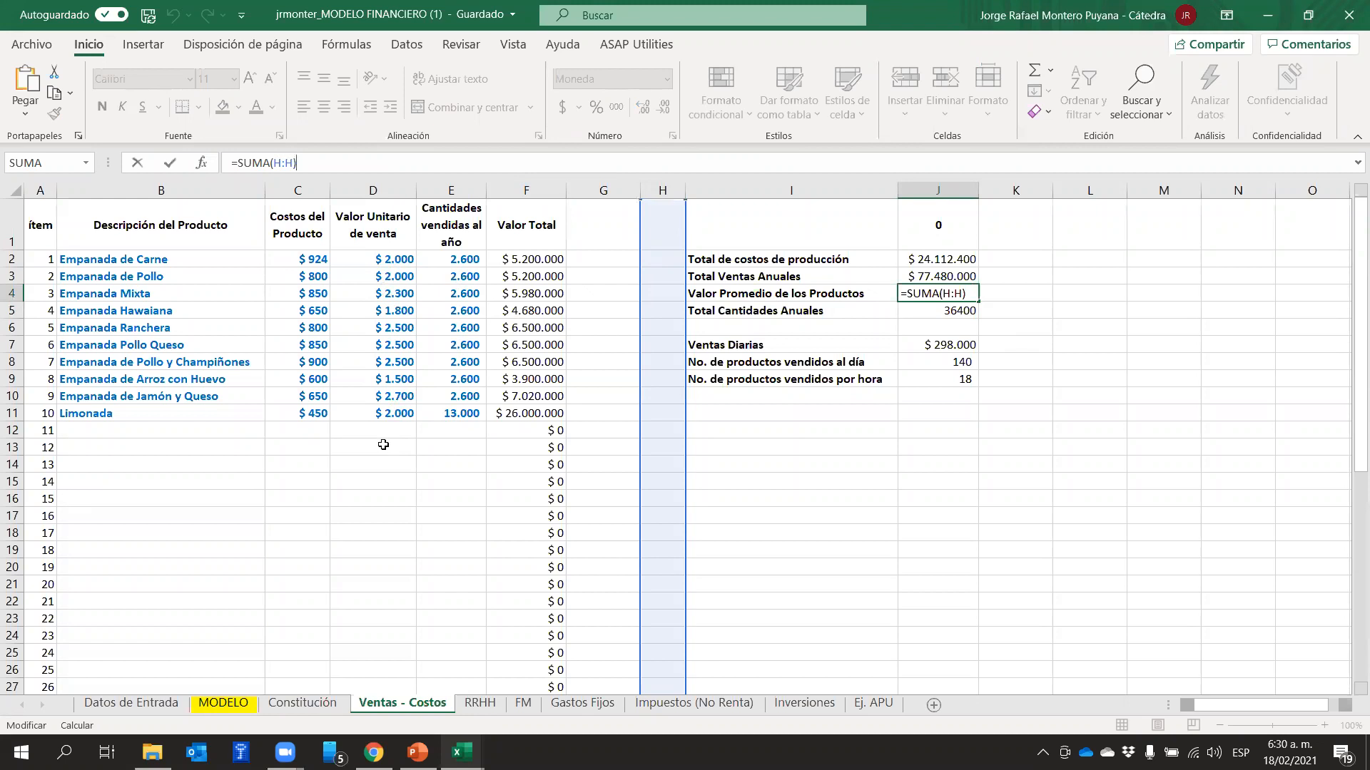
{"action": "left_click", "coordinate": [900, 454]}
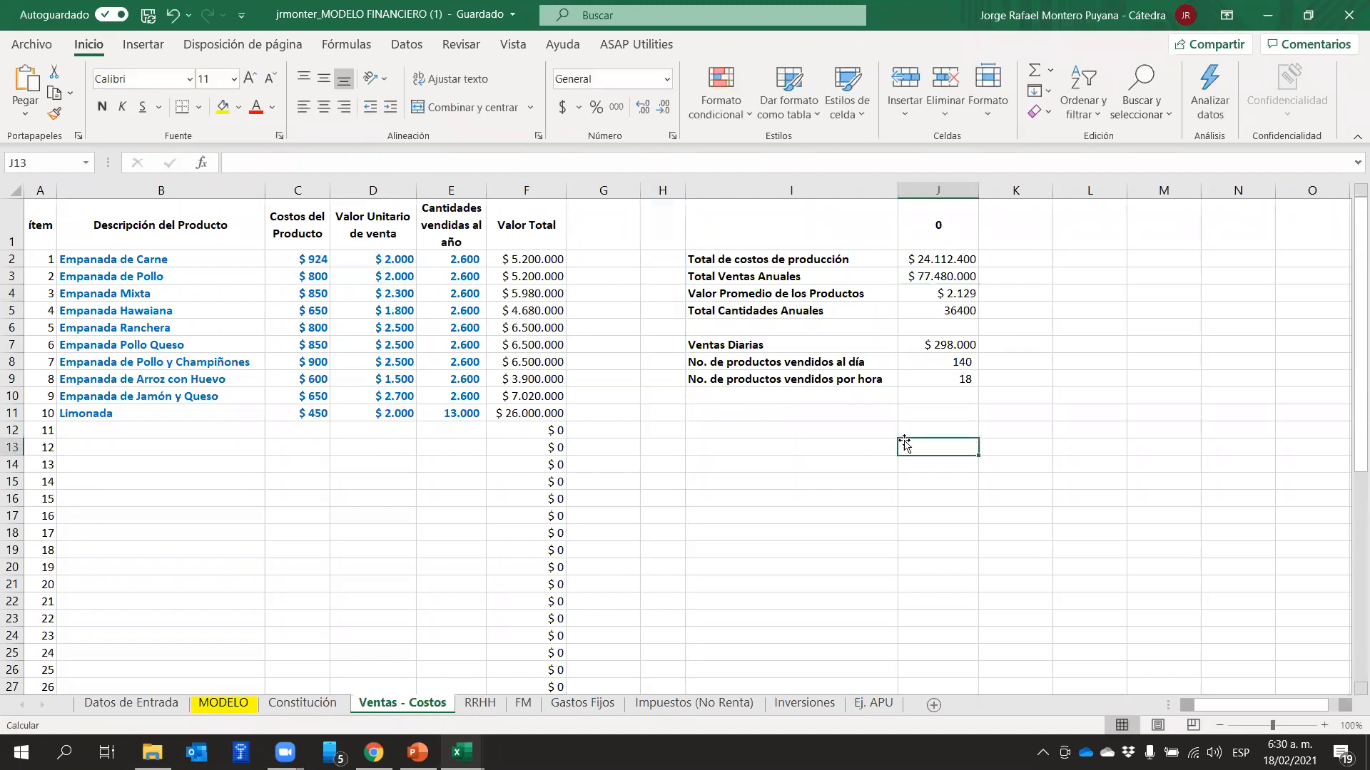
{"action": "left_click", "coordinate": [935, 275]}
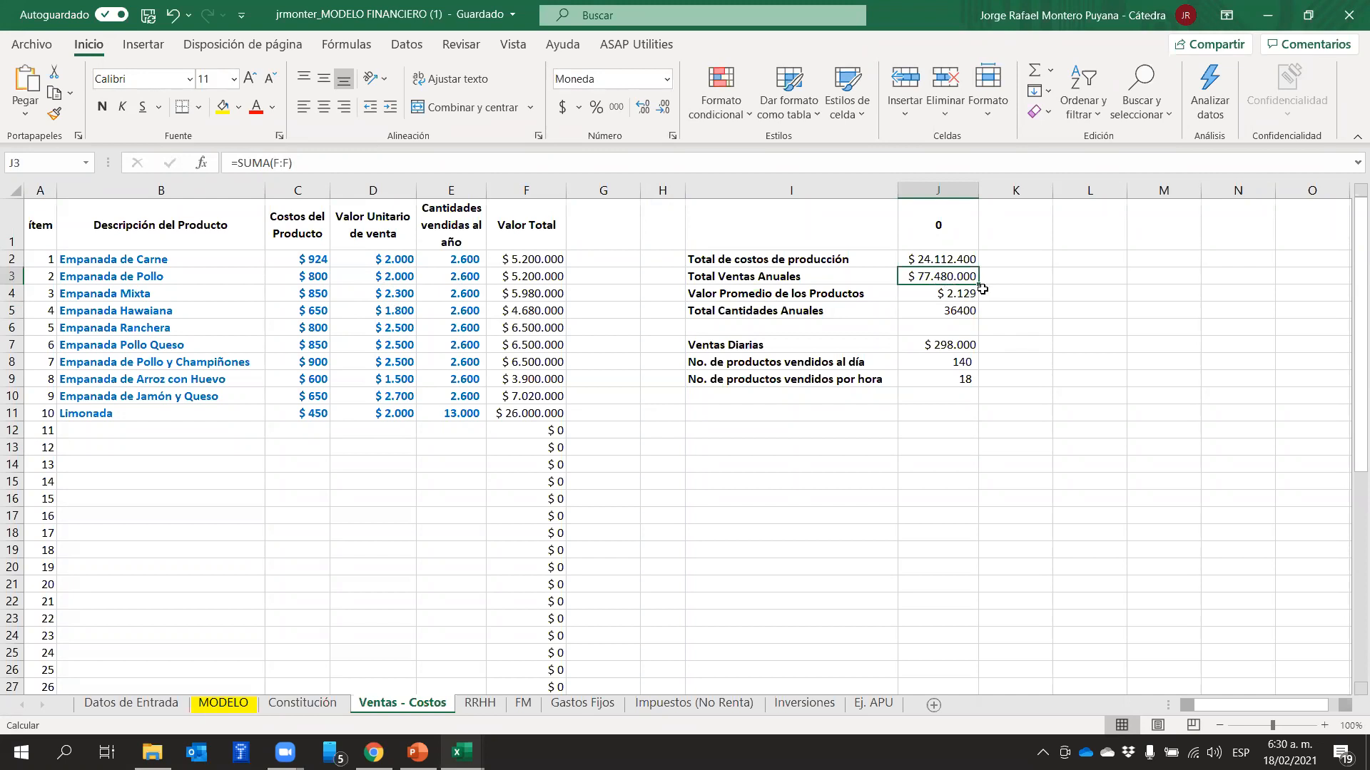
{"action": "left_click", "coordinate": [952, 261]}
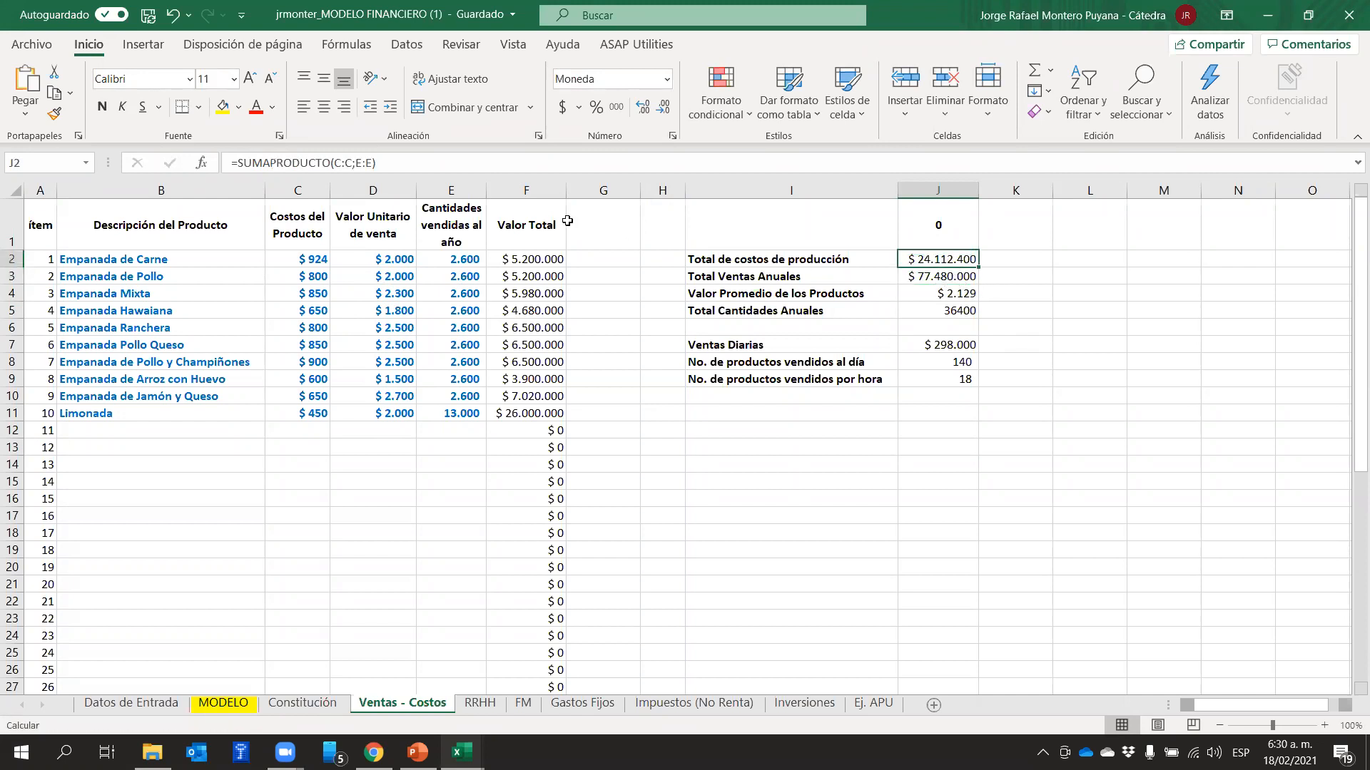
{"action": "left_click", "coordinate": [509, 163]}
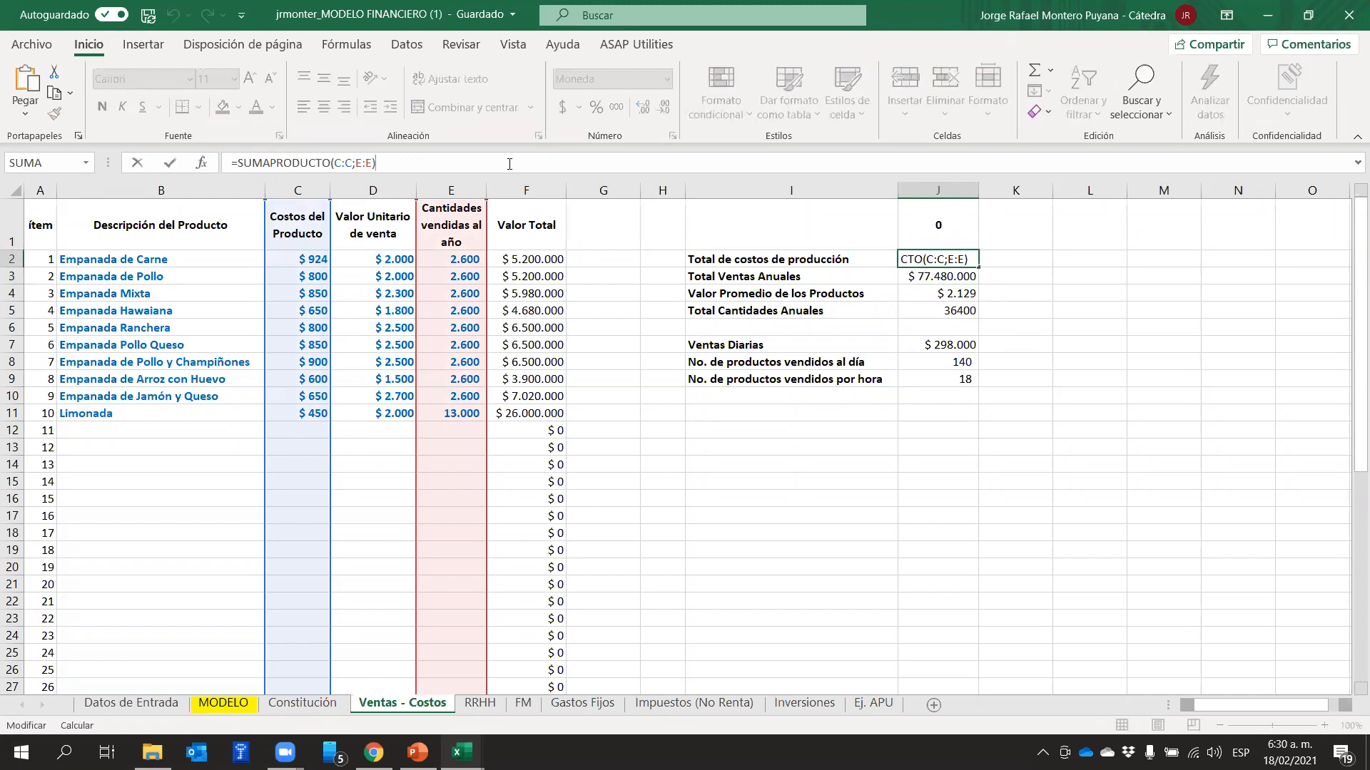
{"action": "left_click", "coordinate": [1081, 325]}
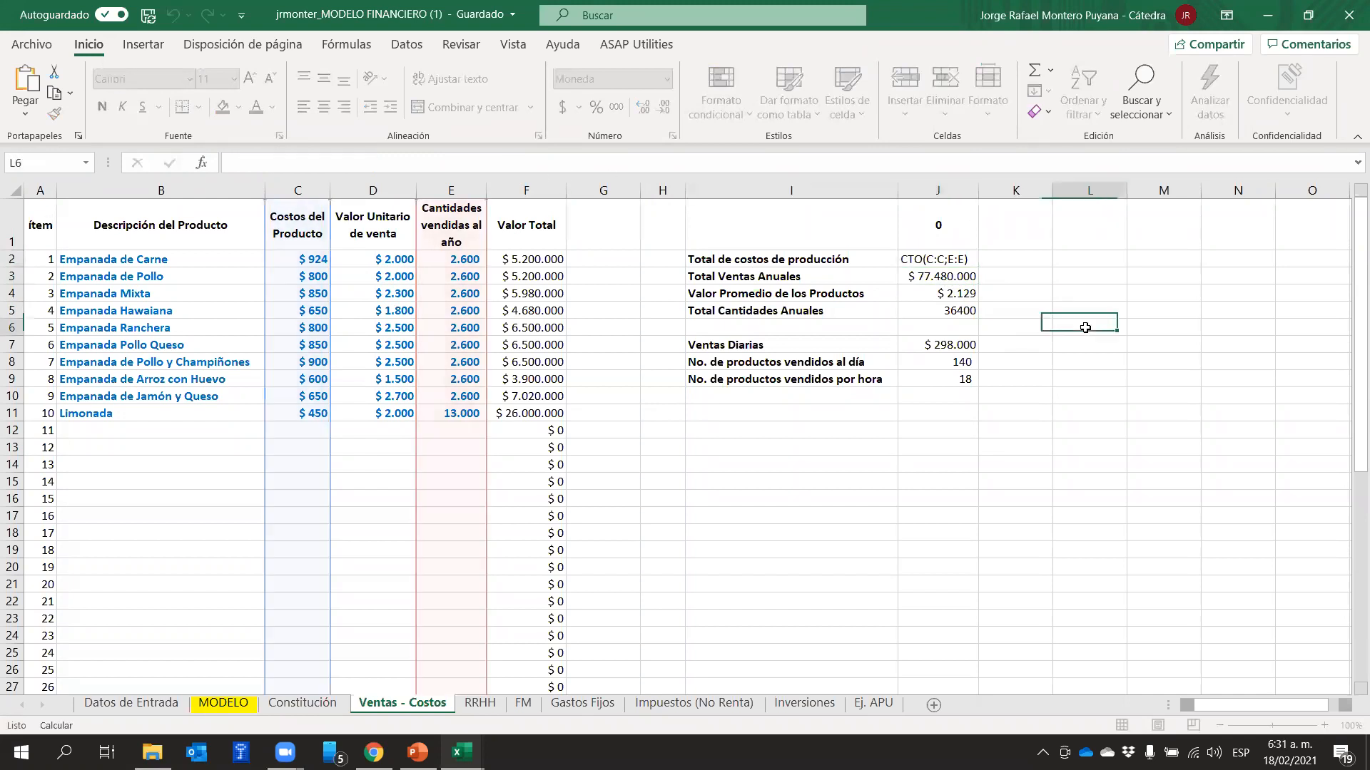
{"action": "left_click", "coordinate": [952, 260]}
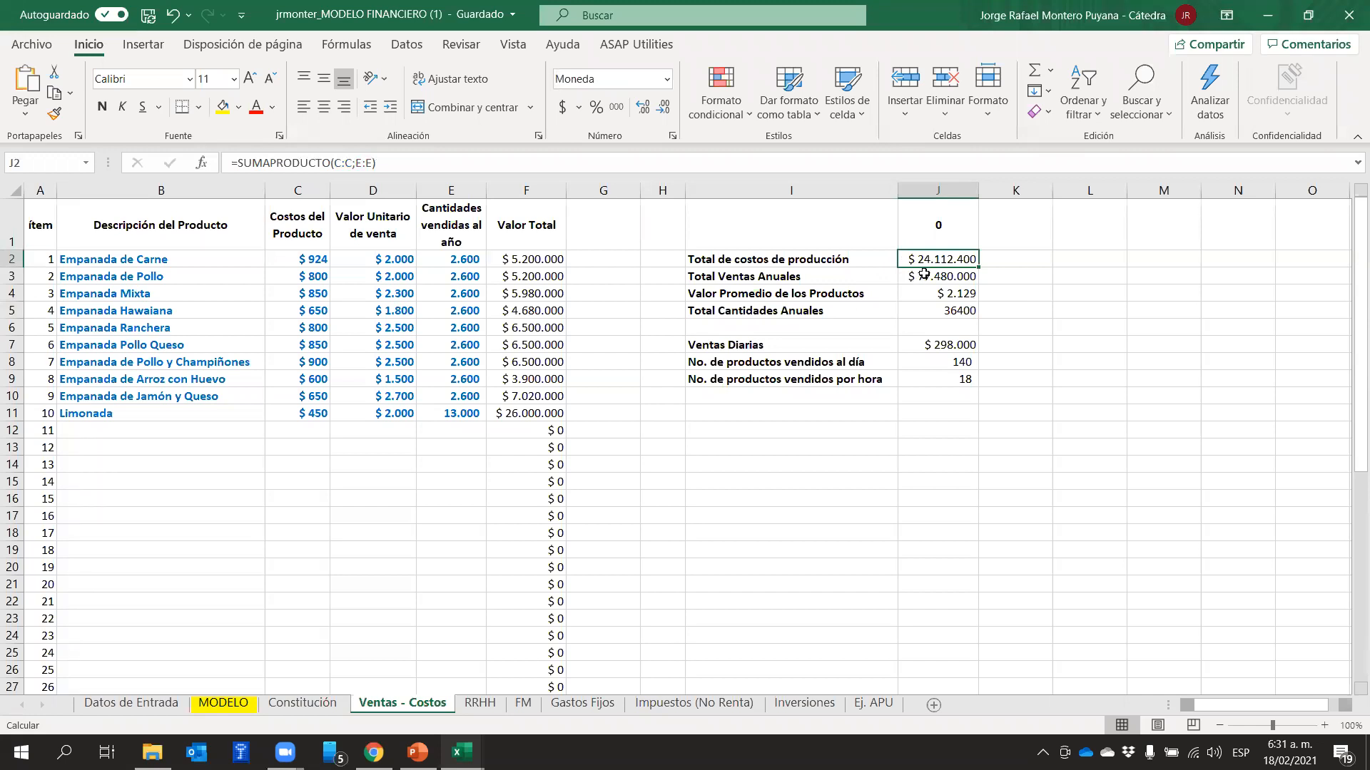
On the MODELO sheet, inspect the year 0 formulas for annual units, price, net sales and cost of sales
{"action": "left_click", "coordinate": [208, 705]}
{"action": "left_click", "coordinate": [366, 260]}
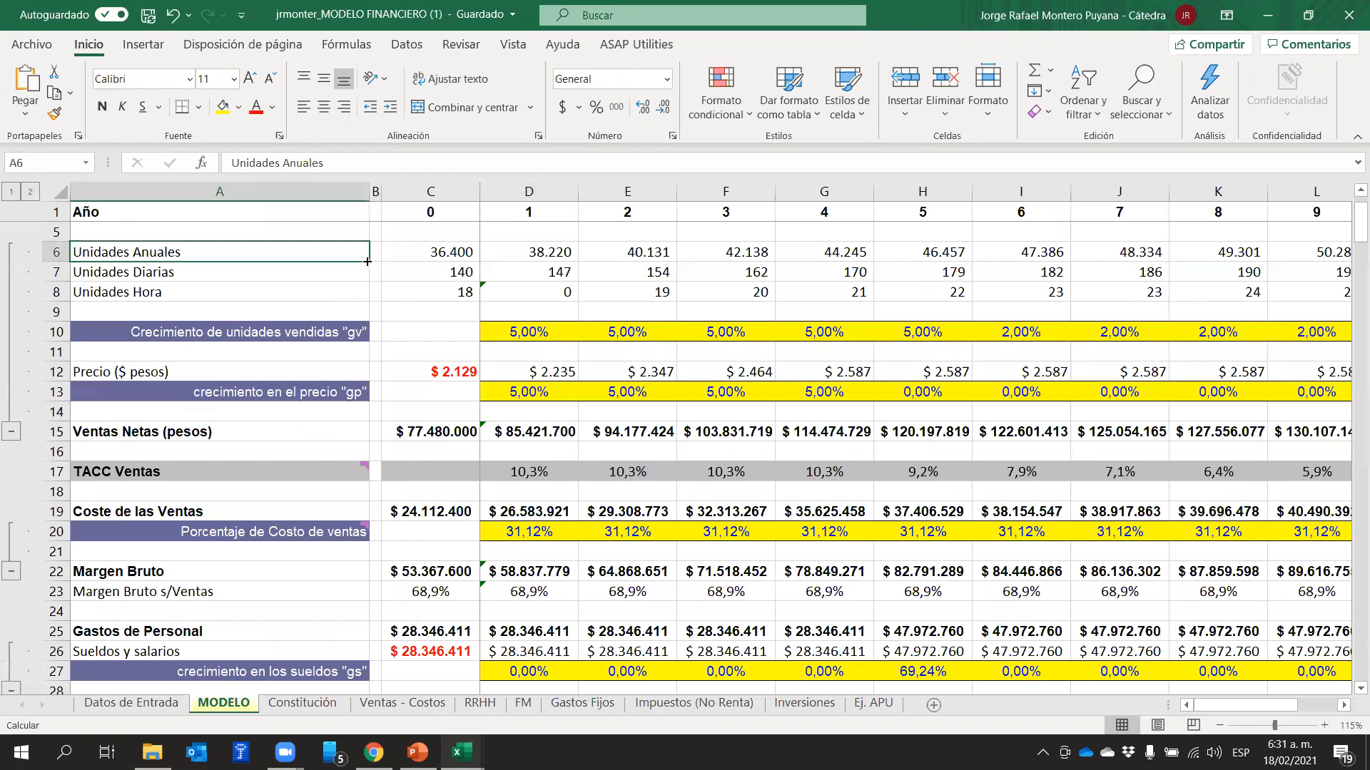
{"action": "left_click", "coordinate": [435, 254]}
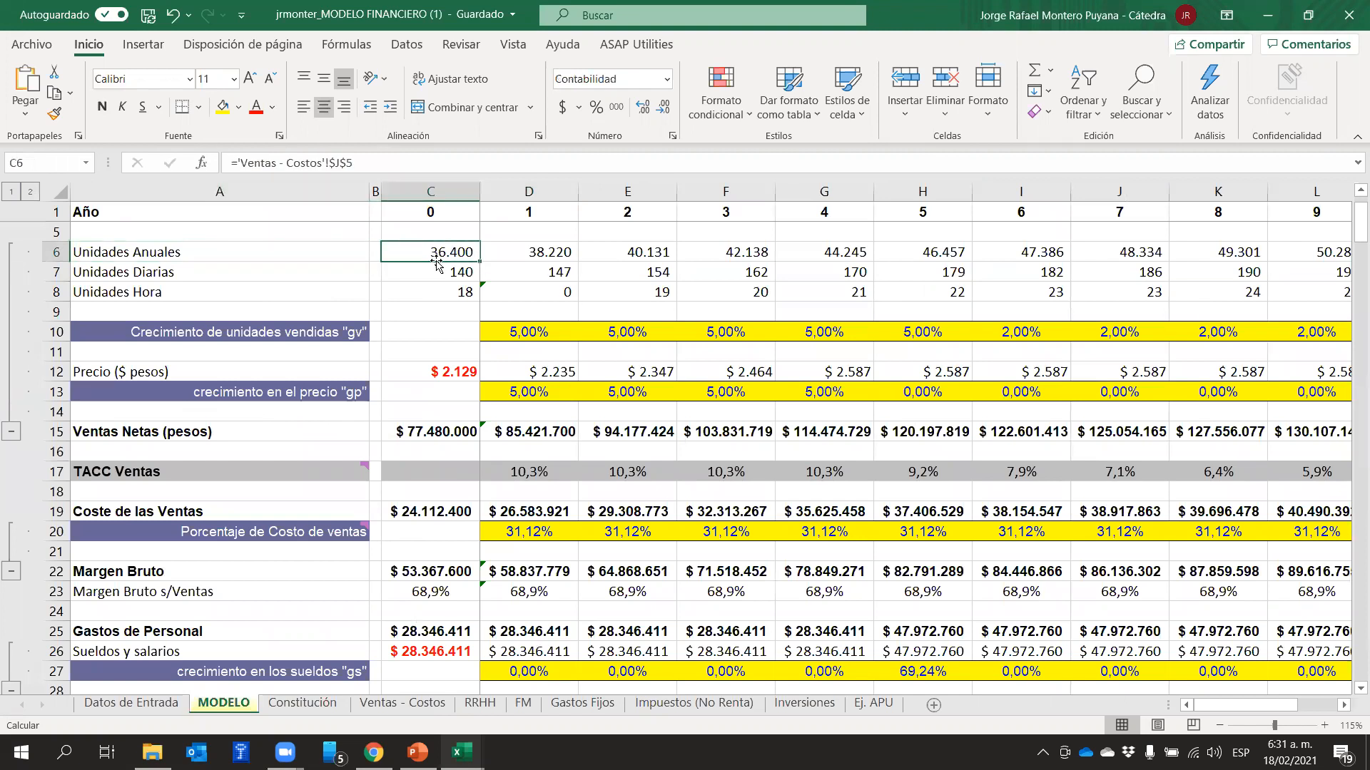
{"action": "left_click", "coordinate": [438, 372]}
{"action": "left_click", "coordinate": [442, 253]}
{"action": "left_click", "coordinate": [432, 368]}
{"action": "left_click", "coordinate": [431, 432]}
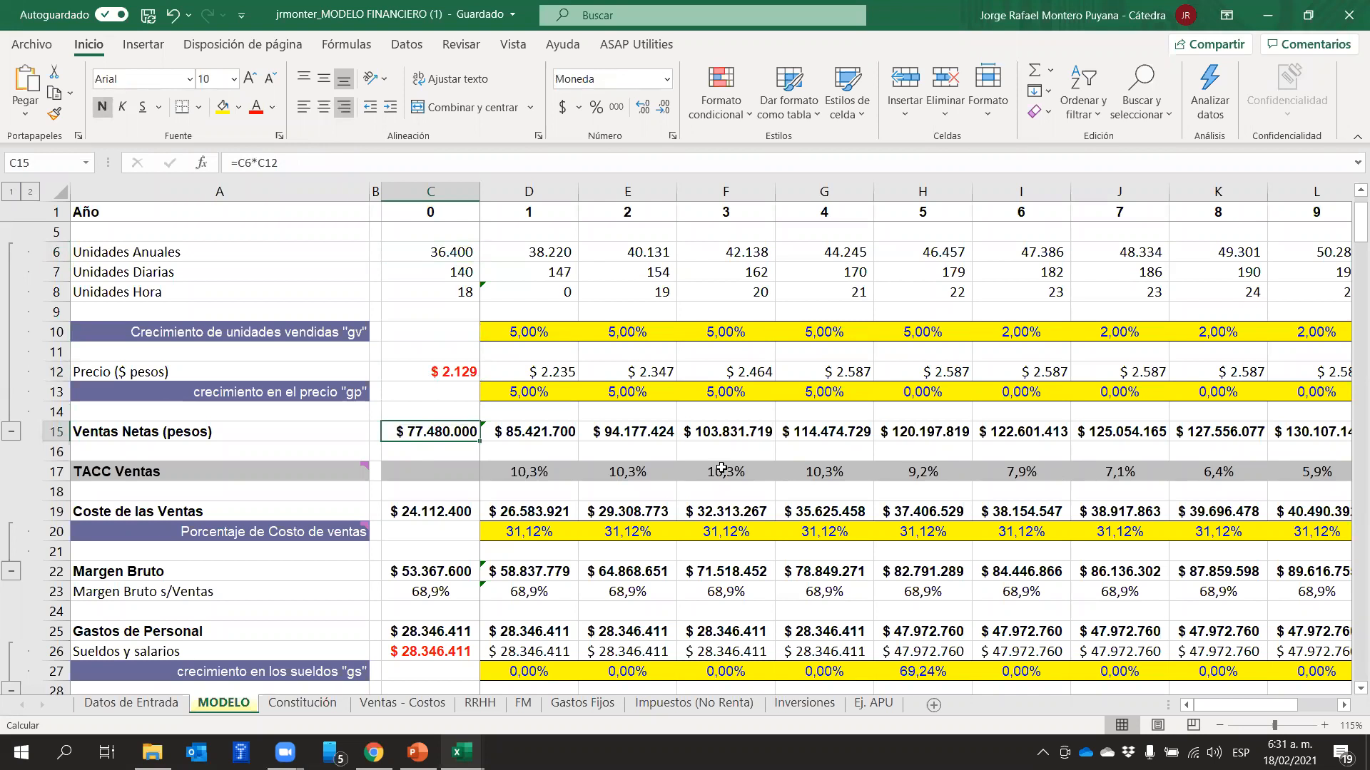
{"action": "left_click", "coordinate": [418, 512]}
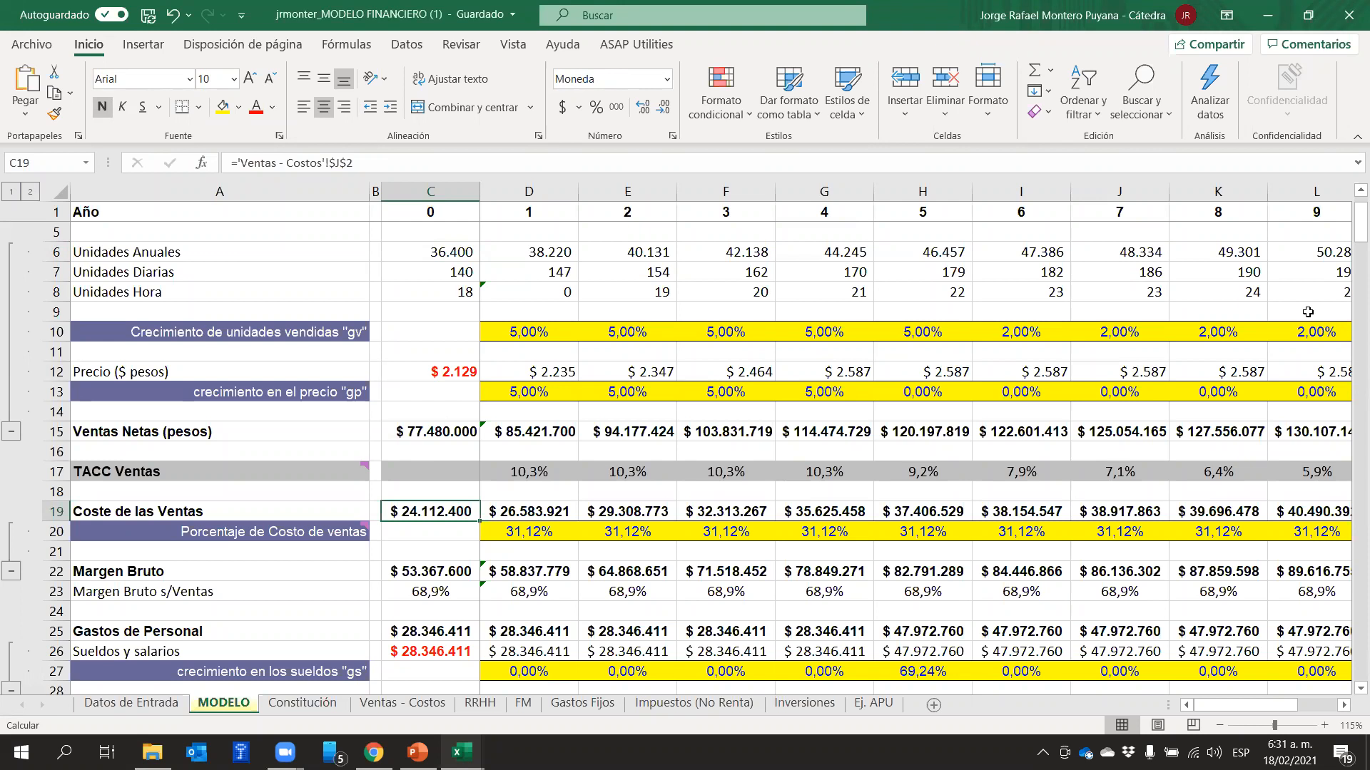
Highlight row 10 with the growth of units sold "gv" and row 13 with the price growth "gp" across the projected years
{"action": "left_click", "coordinate": [50, 332]}
{"action": "left_click", "coordinate": [866, 307]}
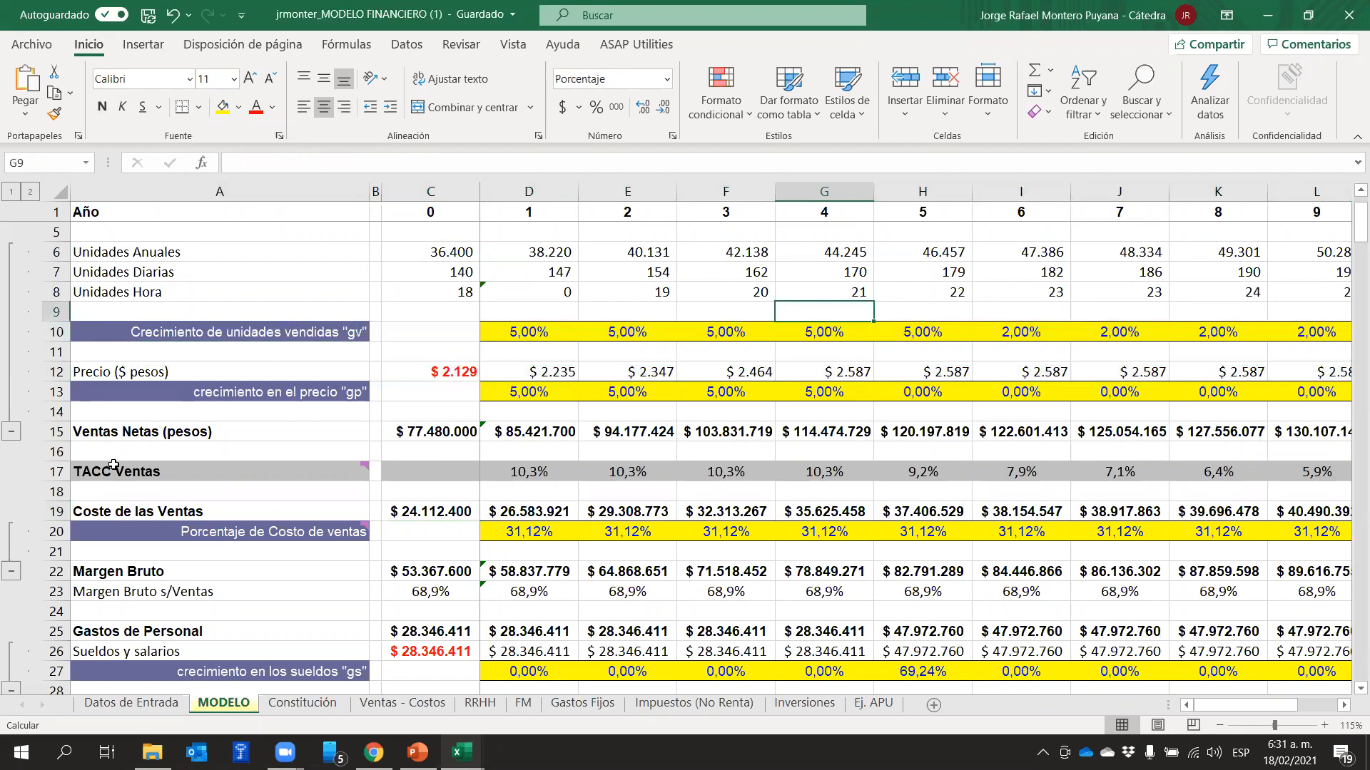
{"action": "left_click", "coordinate": [59, 332]}
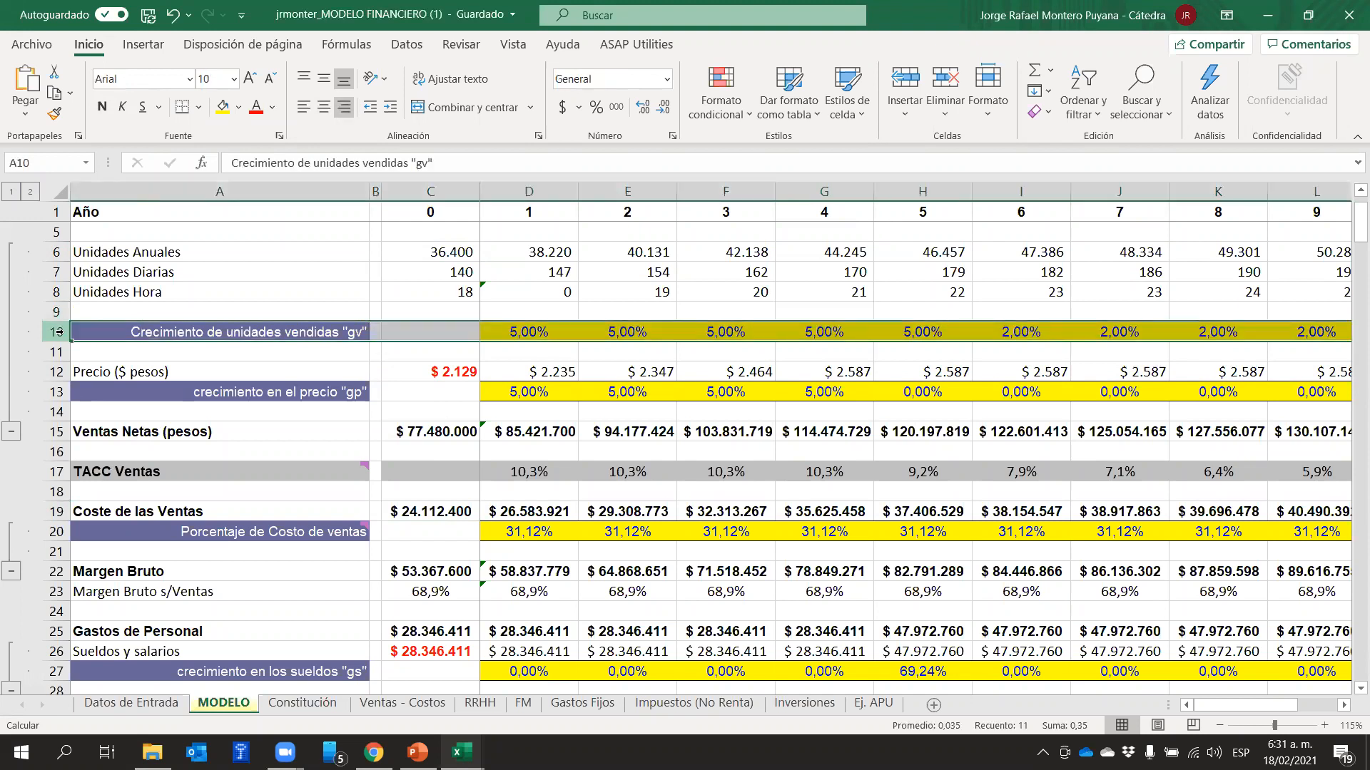
{"action": "left_click", "coordinate": [60, 392]}
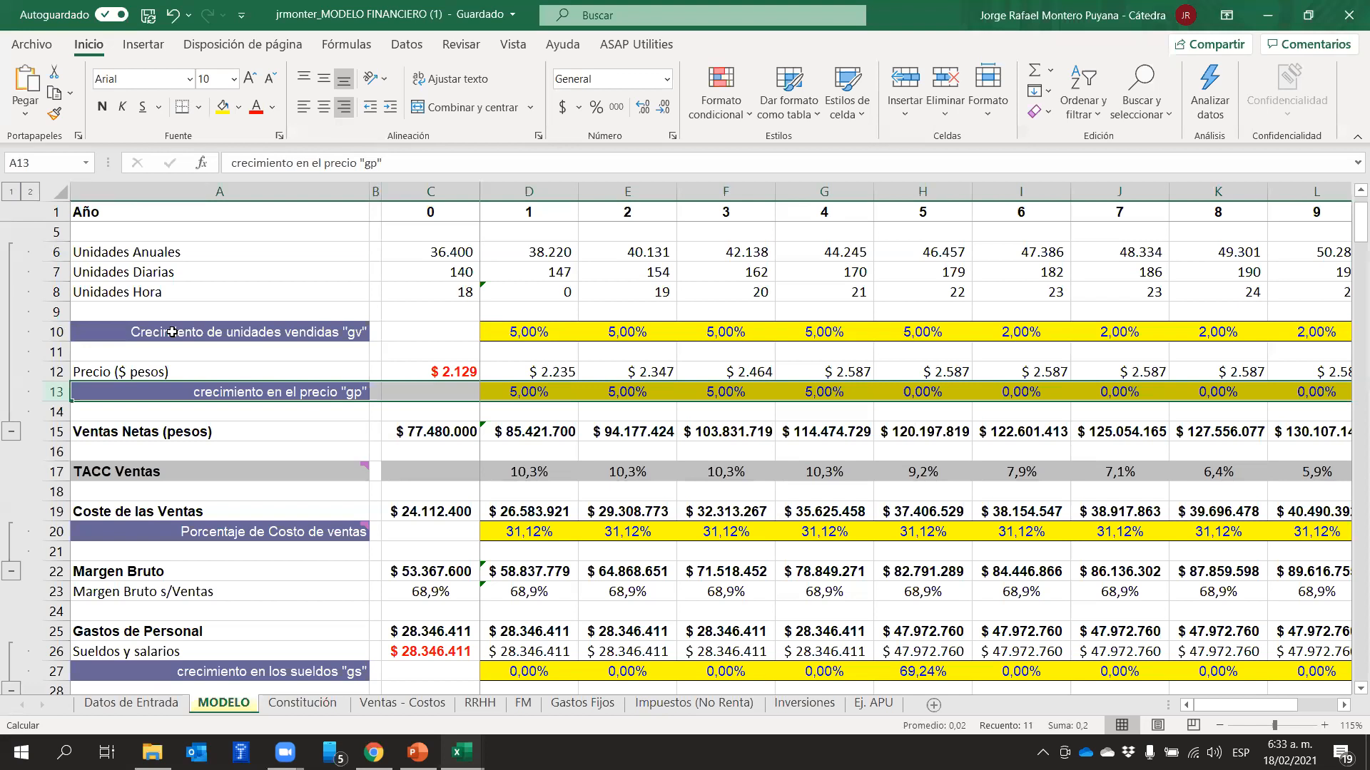
Check the audio devices listed in the Windows Bluetooth settings and close the settings window
{"action": "key", "text": "XF86AudioRaiseVolume"}
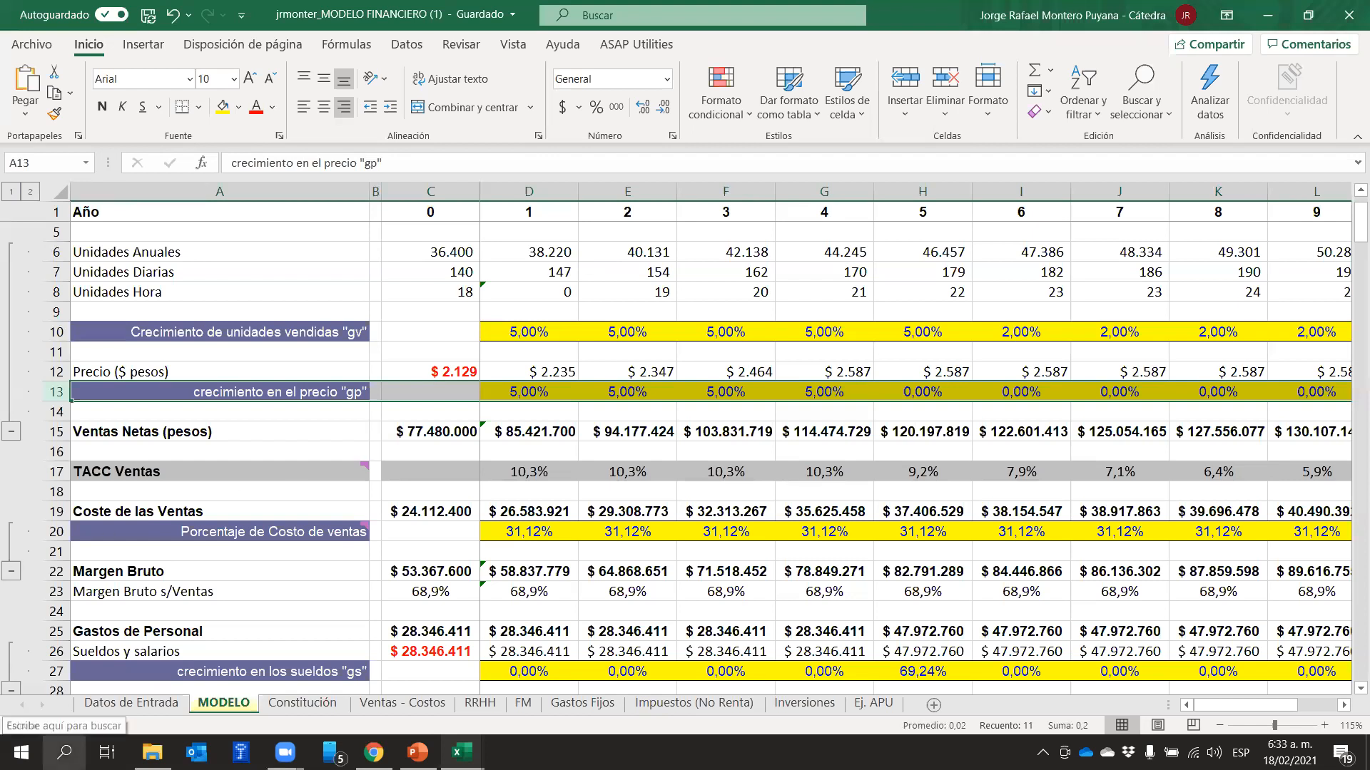
{"action": "left_click", "coordinate": [65, 752]}
{"action": "type", "text": "b"}
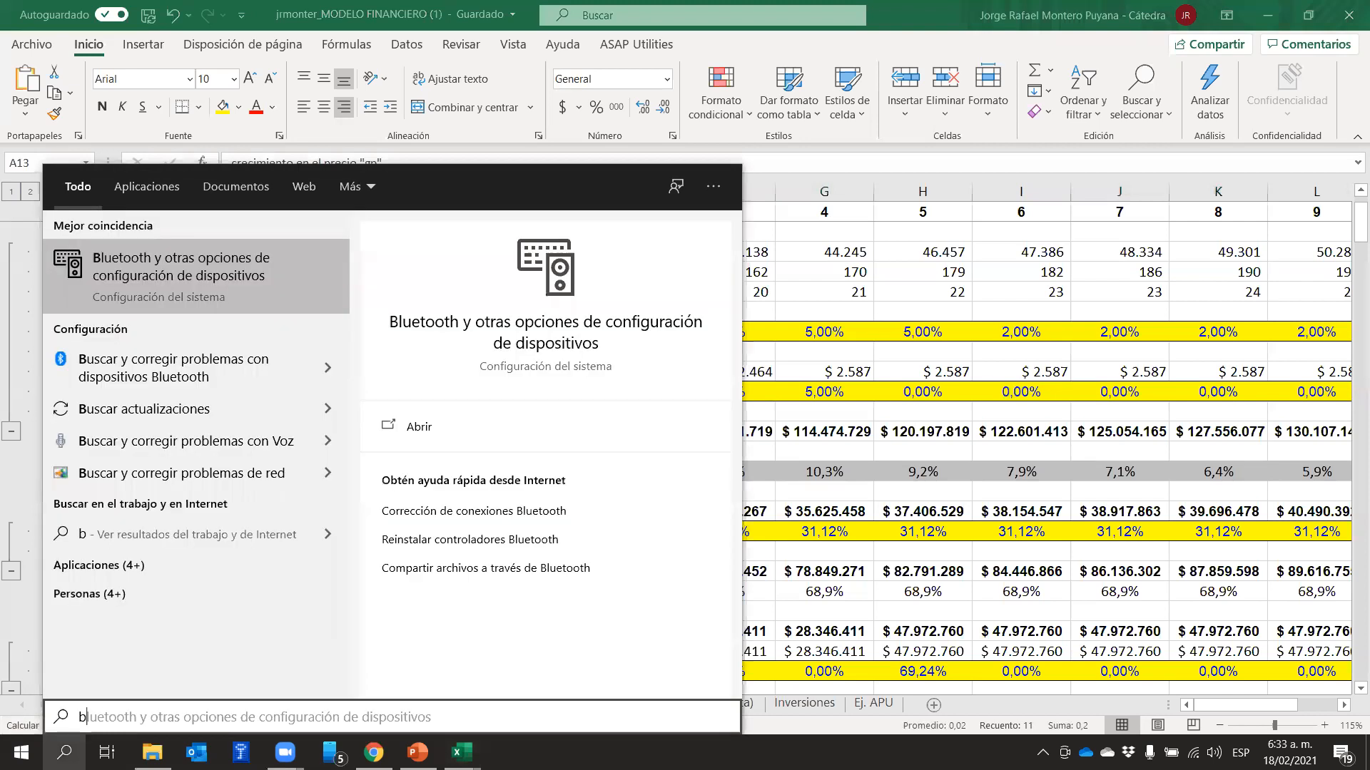
{"action": "type", "text": "lue"}
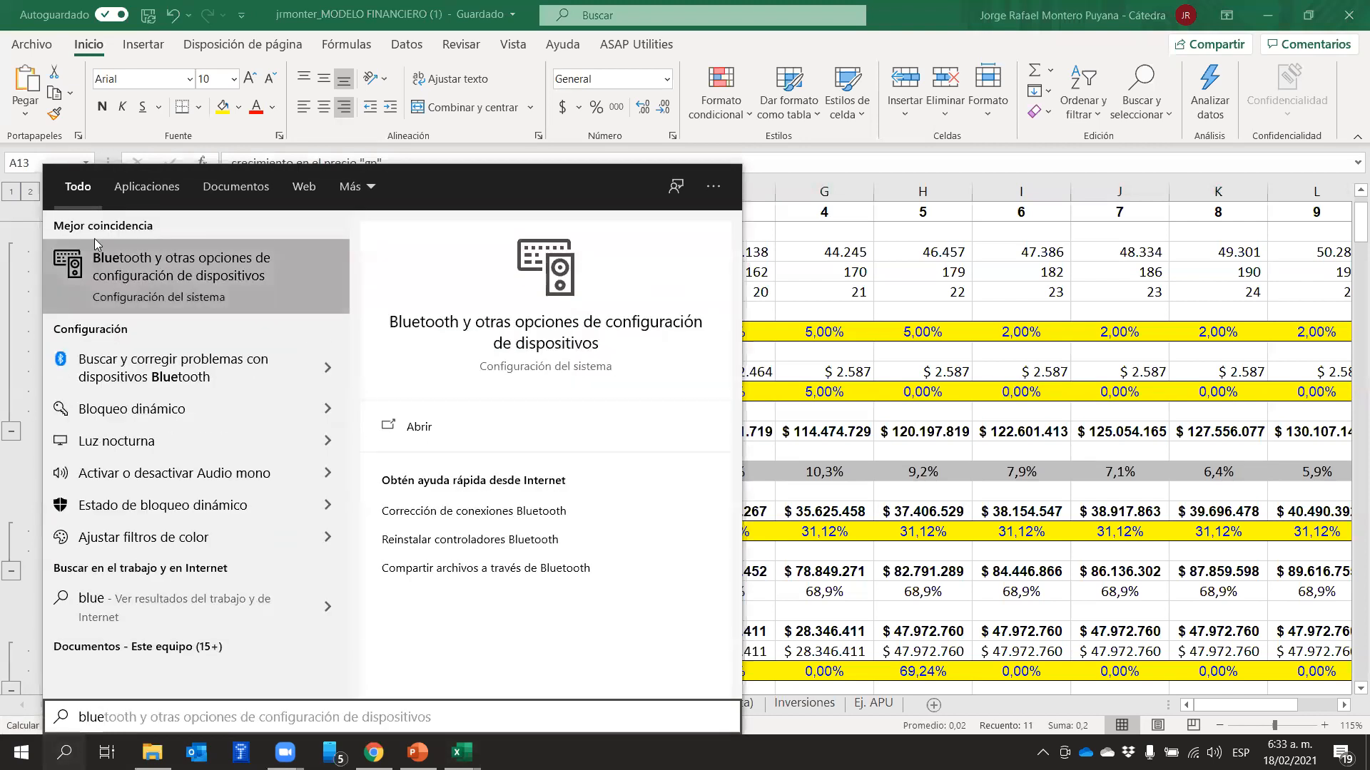
{"action": "left_click", "coordinate": [88, 270]}
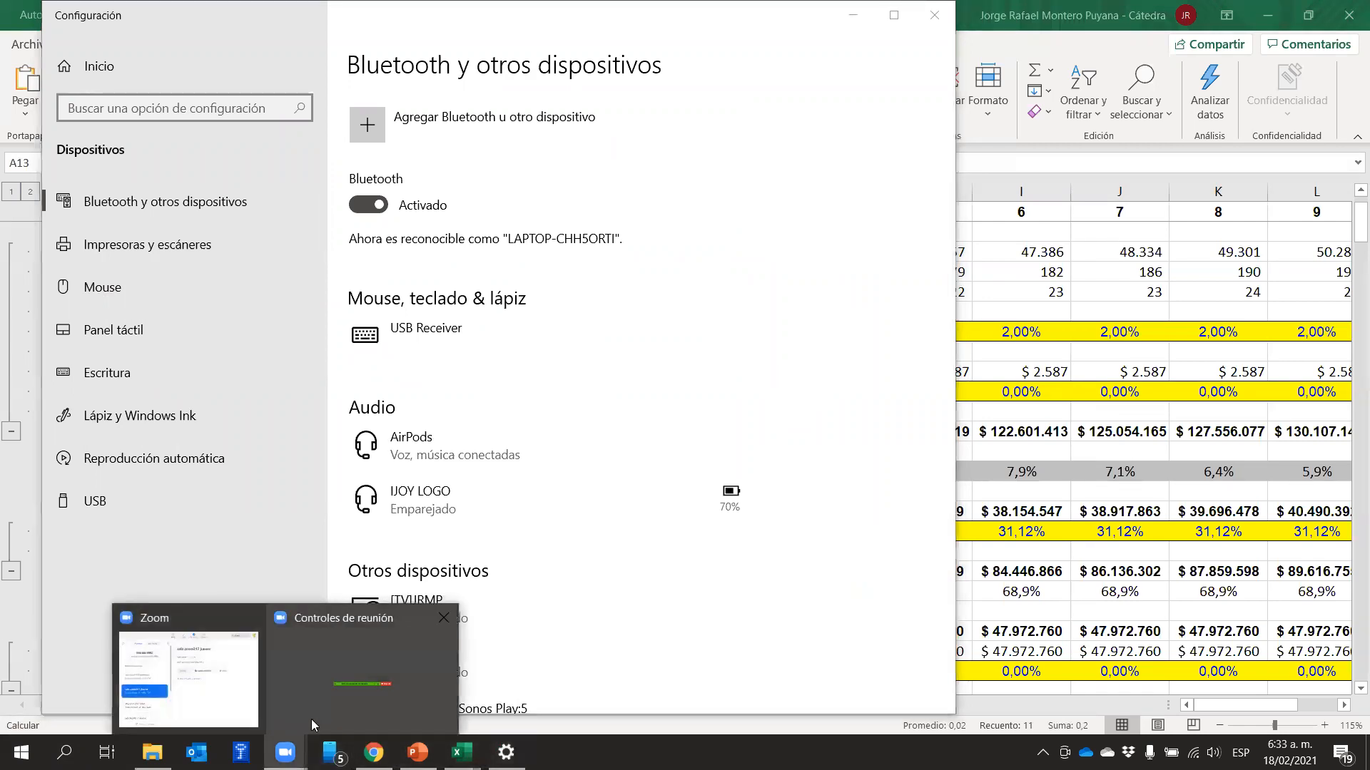
{"action": "left_click", "coordinate": [318, 710]}
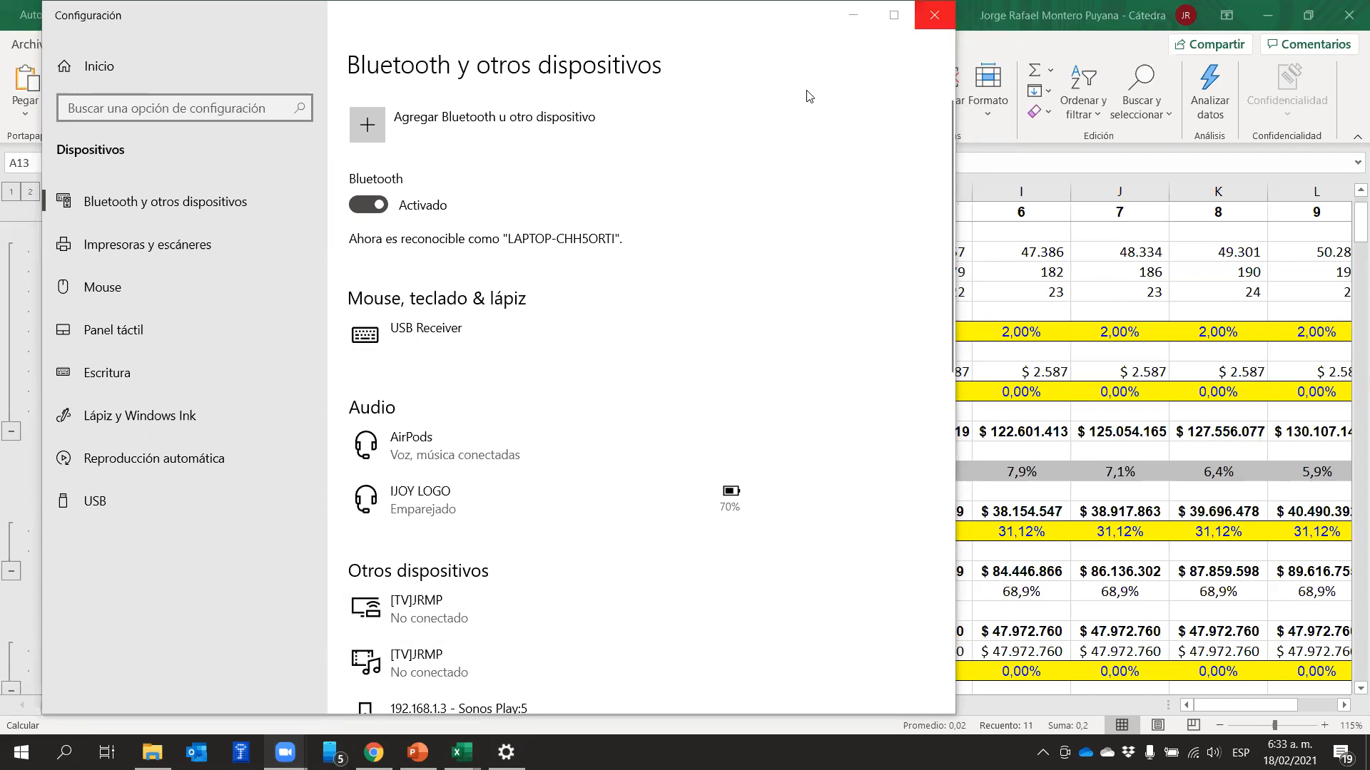
{"action": "left_click", "coordinate": [934, 14]}
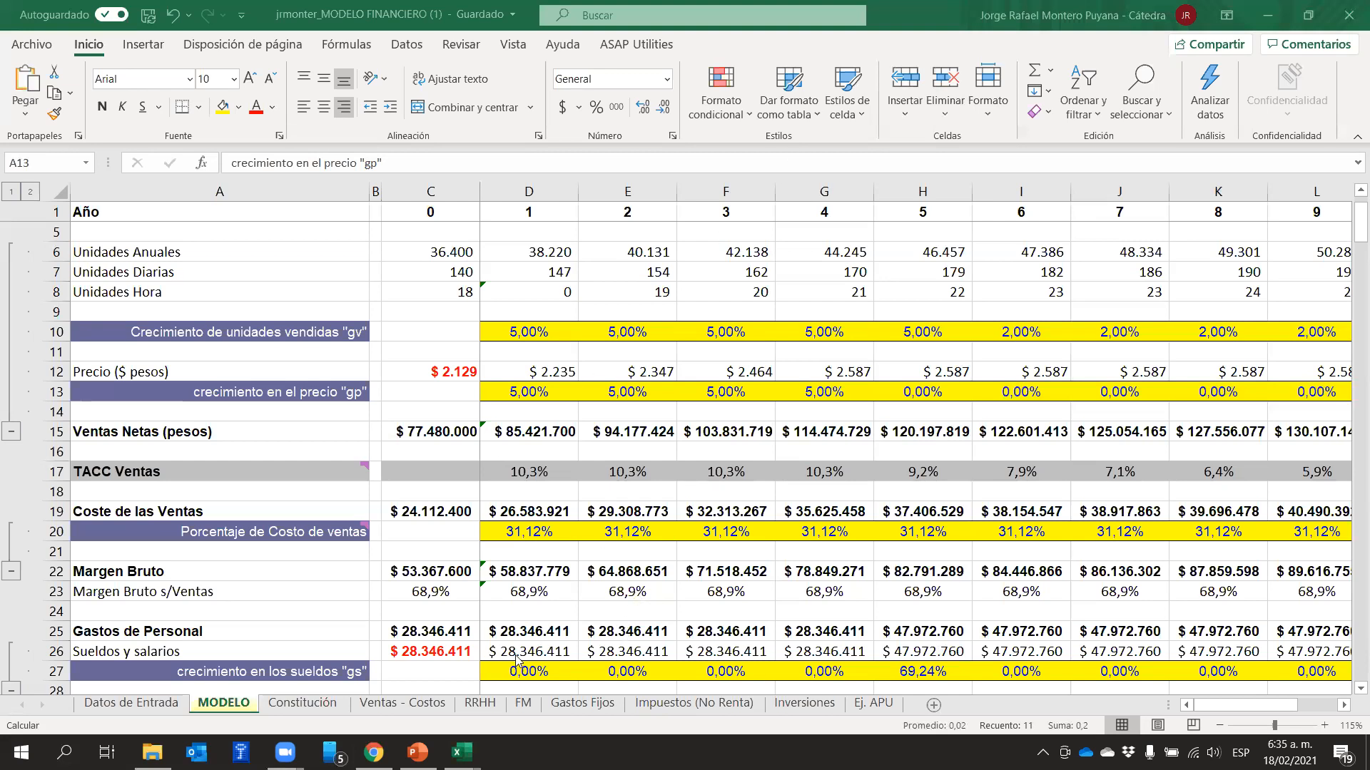
Switch to the attendance workbook and set the 18/02/2021 attendance in cell AK11 to 1
{"action": "mouse_move", "coordinate": [461, 753]}
{"action": "left_click", "coordinate": [367, 674]}
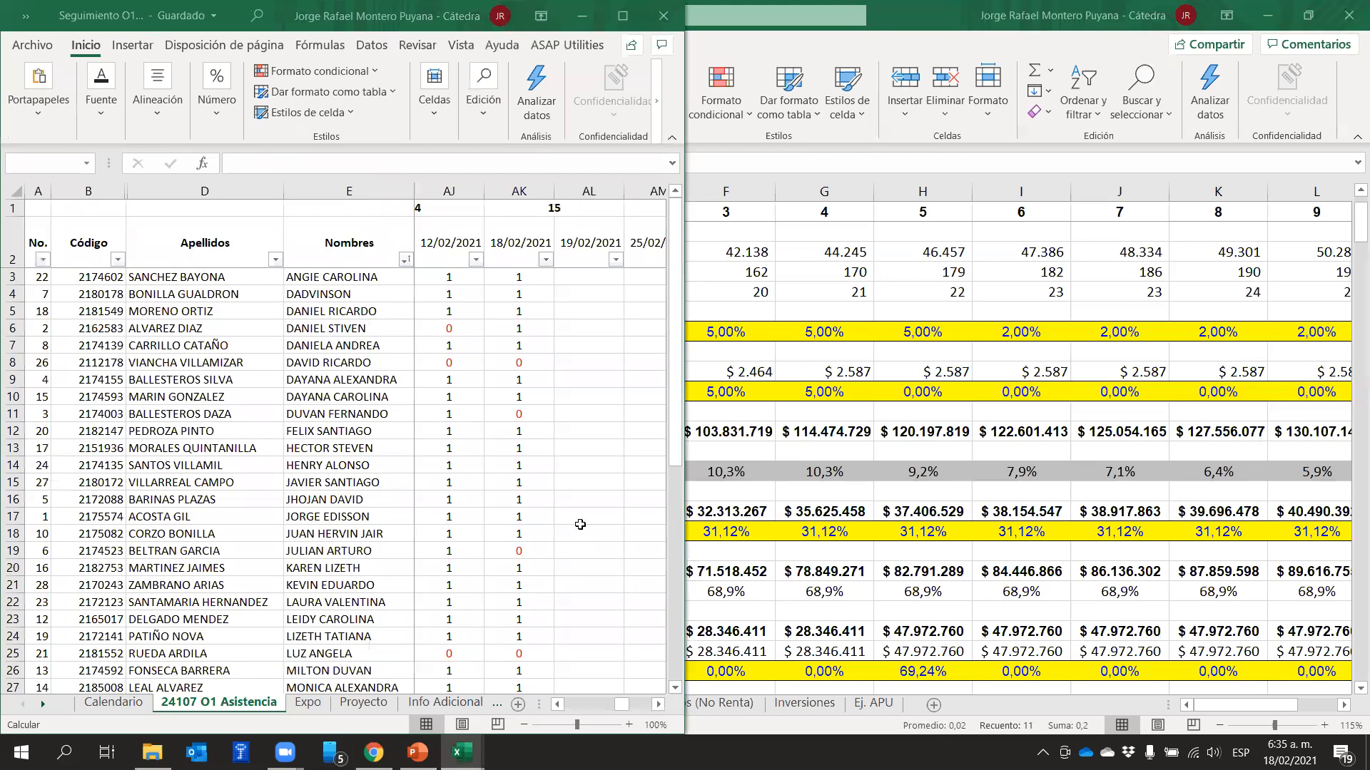
{"action": "left_click", "coordinate": [521, 362]}
{"action": "left_click", "coordinate": [516, 412]}
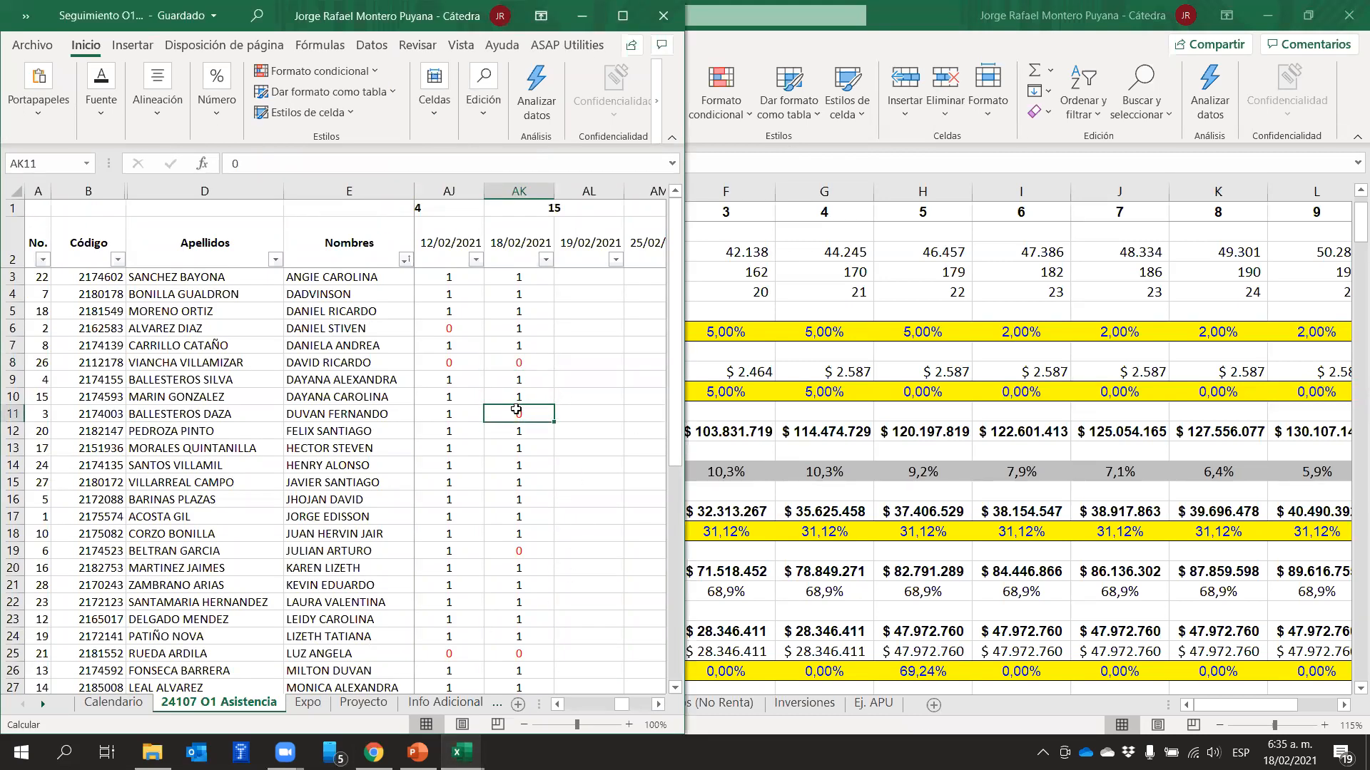
{"action": "type", "text": "1"}
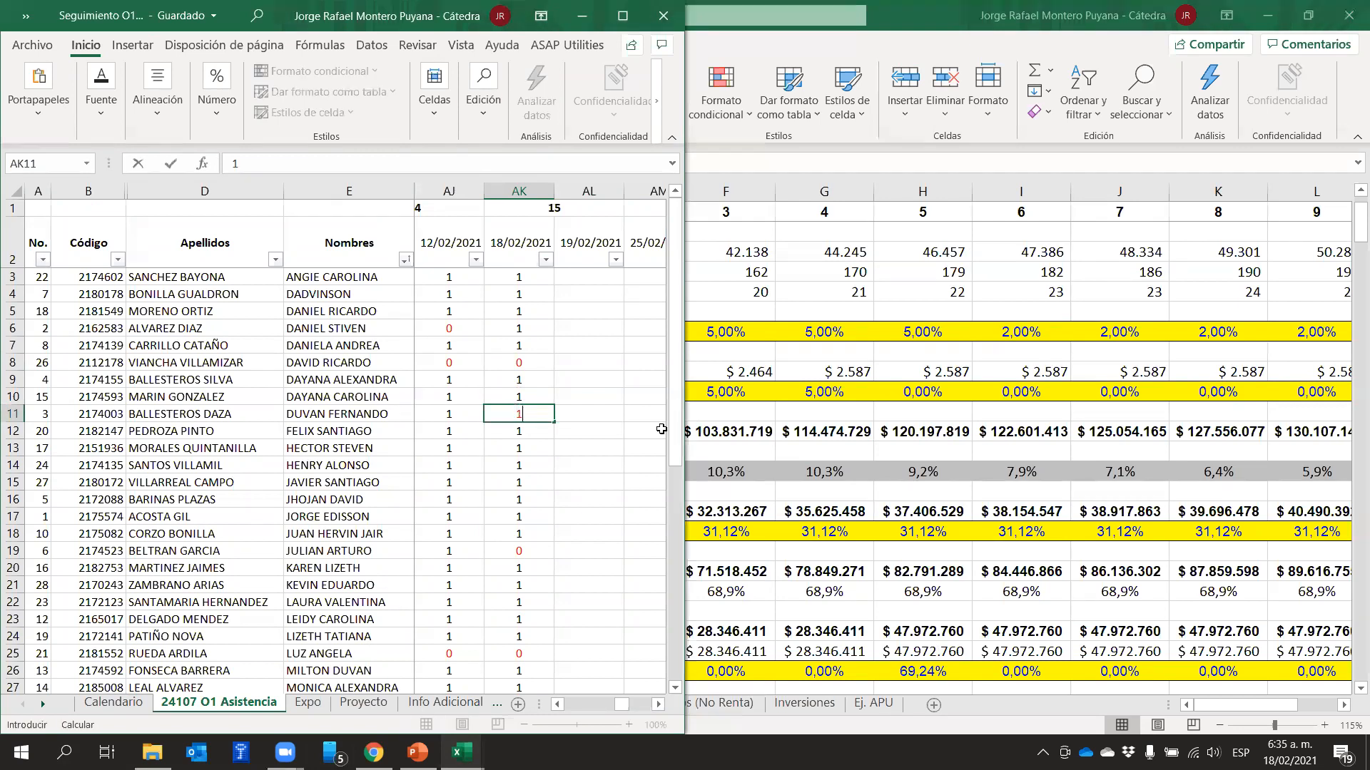
Return to the MODELO sheet and inspect the annual units formulas for years 3 and 0 in F6 and C6
{"action": "left_click", "coordinate": [788, 299]}
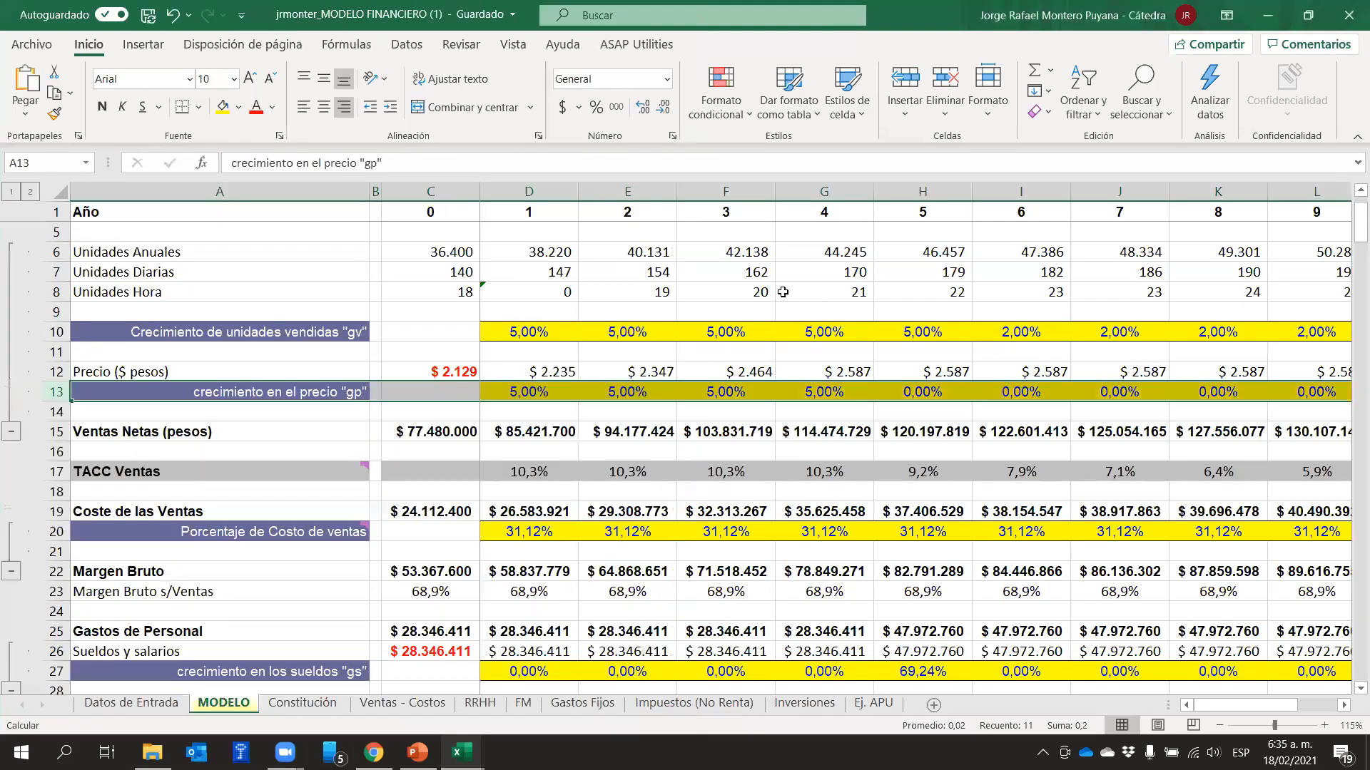
{"action": "left_click", "coordinate": [761, 250]}
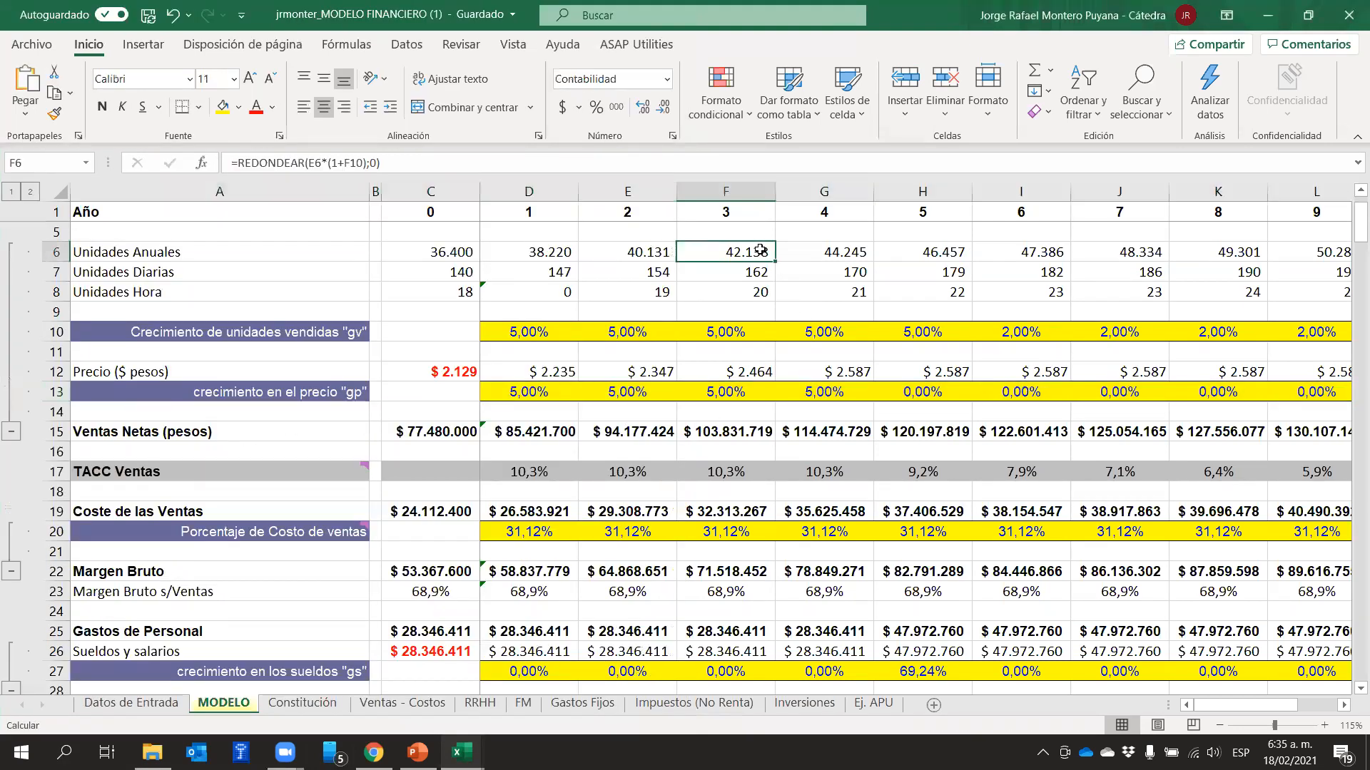
{"action": "left_click", "coordinate": [463, 250]}
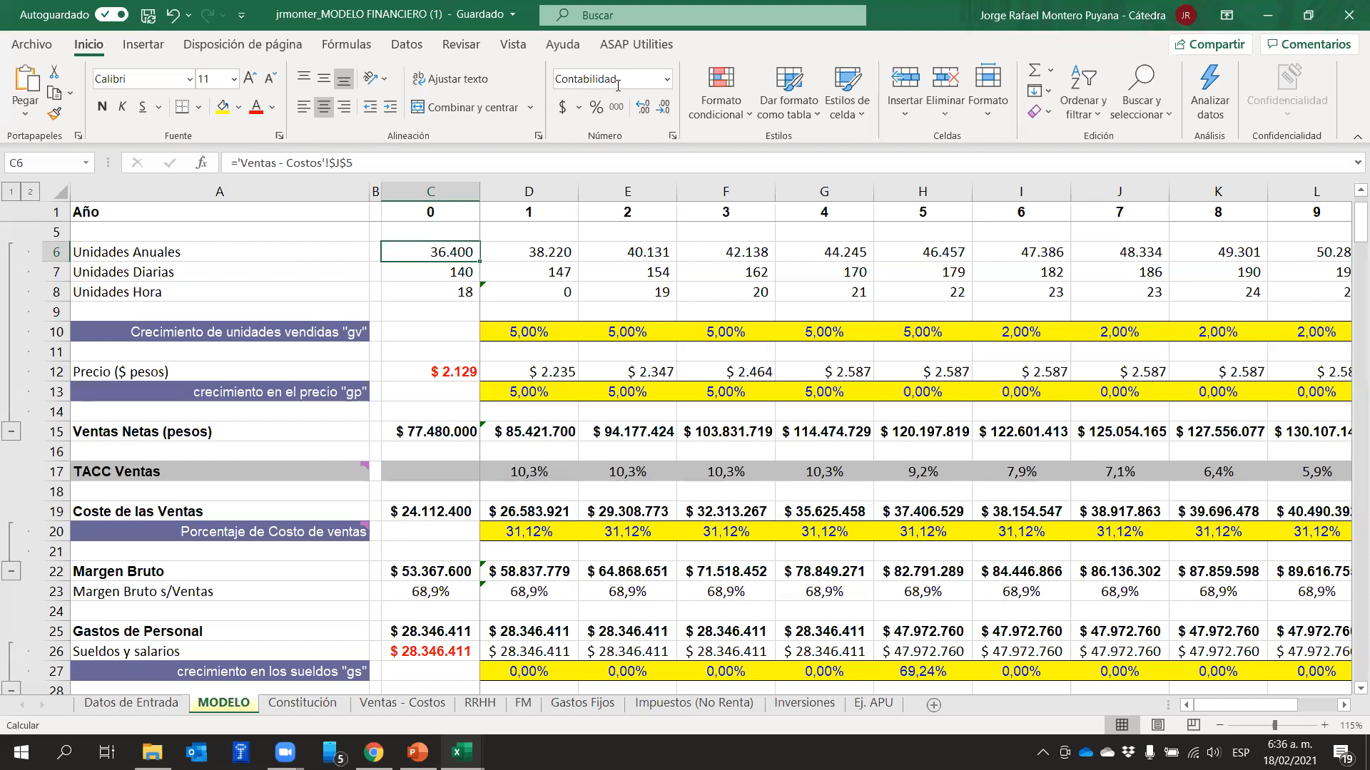
Bring up the attendance workbook and minimize it to return to the financial model
{"action": "key", "text": "alt+Tab"}
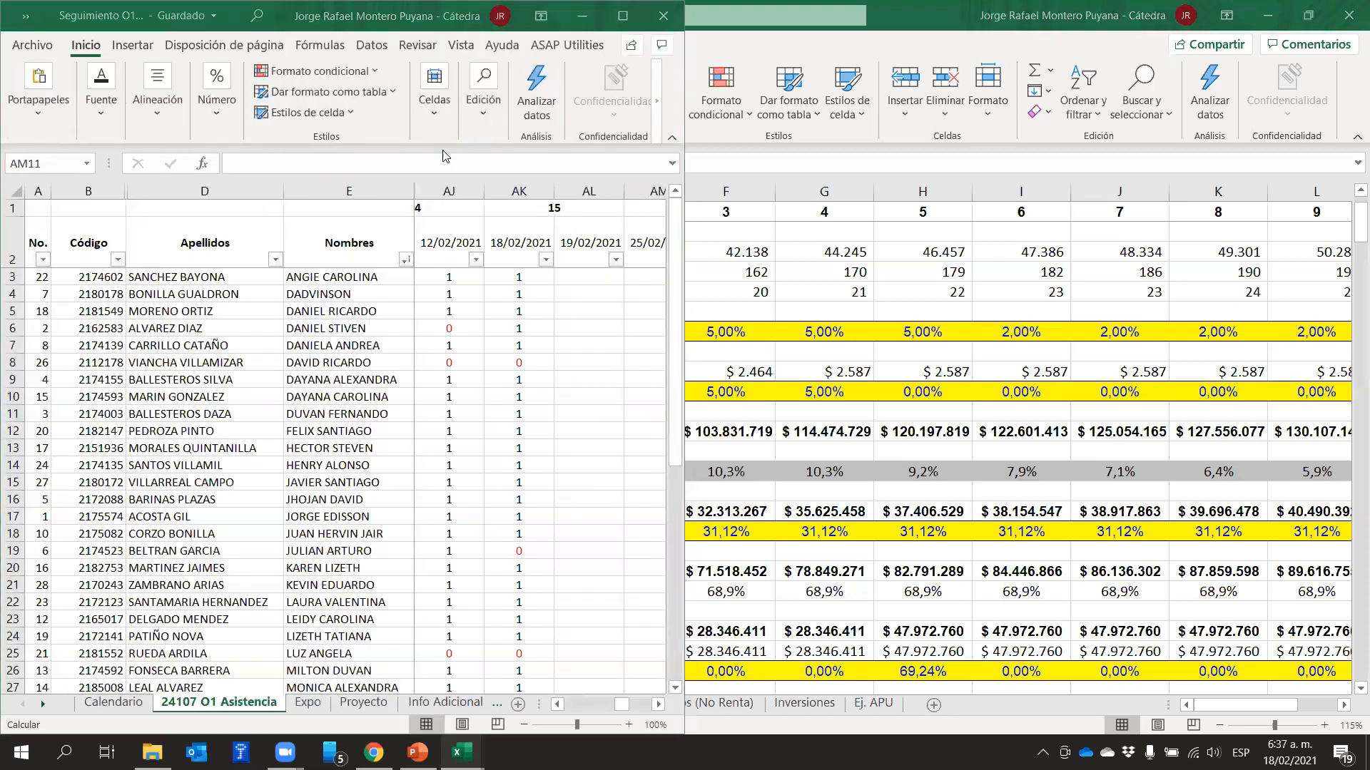
{"action": "left_click", "coordinate": [483, 96]}
{"action": "left_click", "coordinate": [582, 16]}
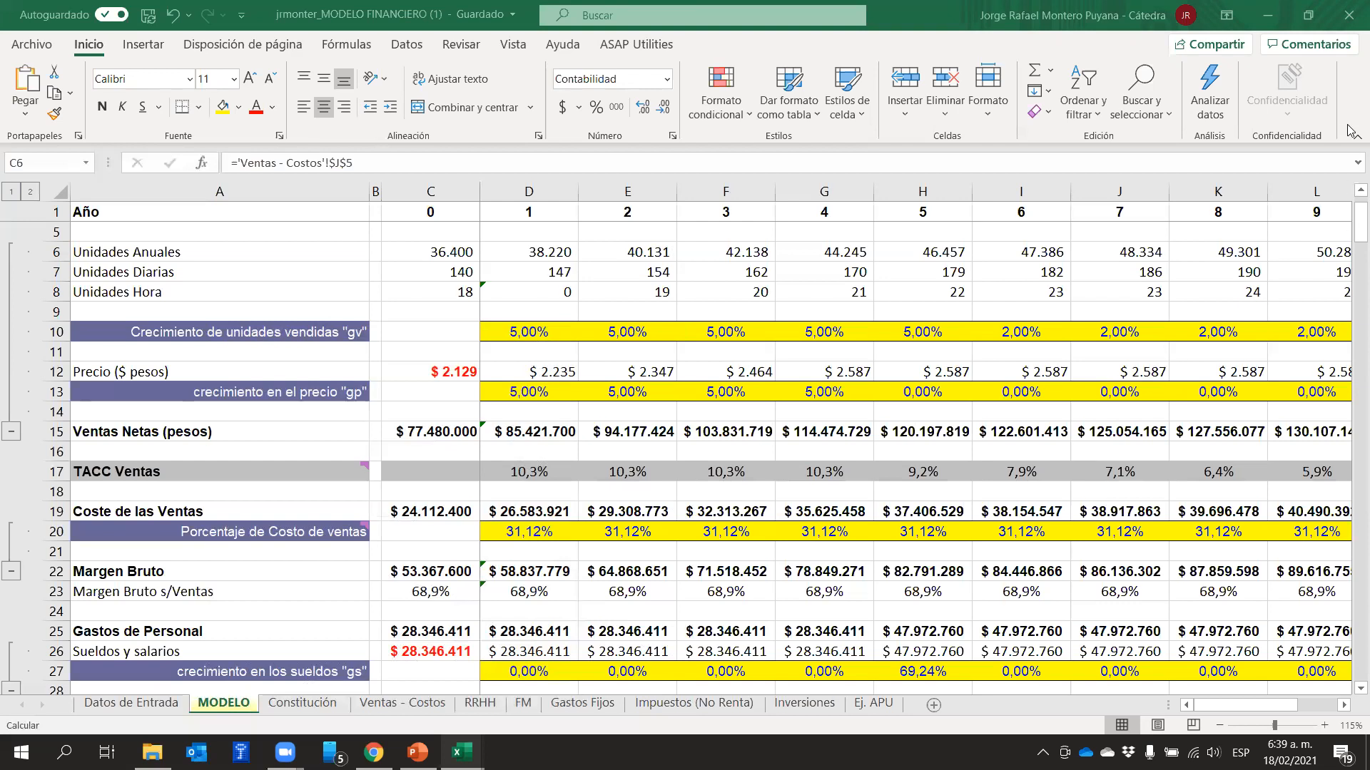
{"action": "left_click", "coordinate": [1186, 278]}
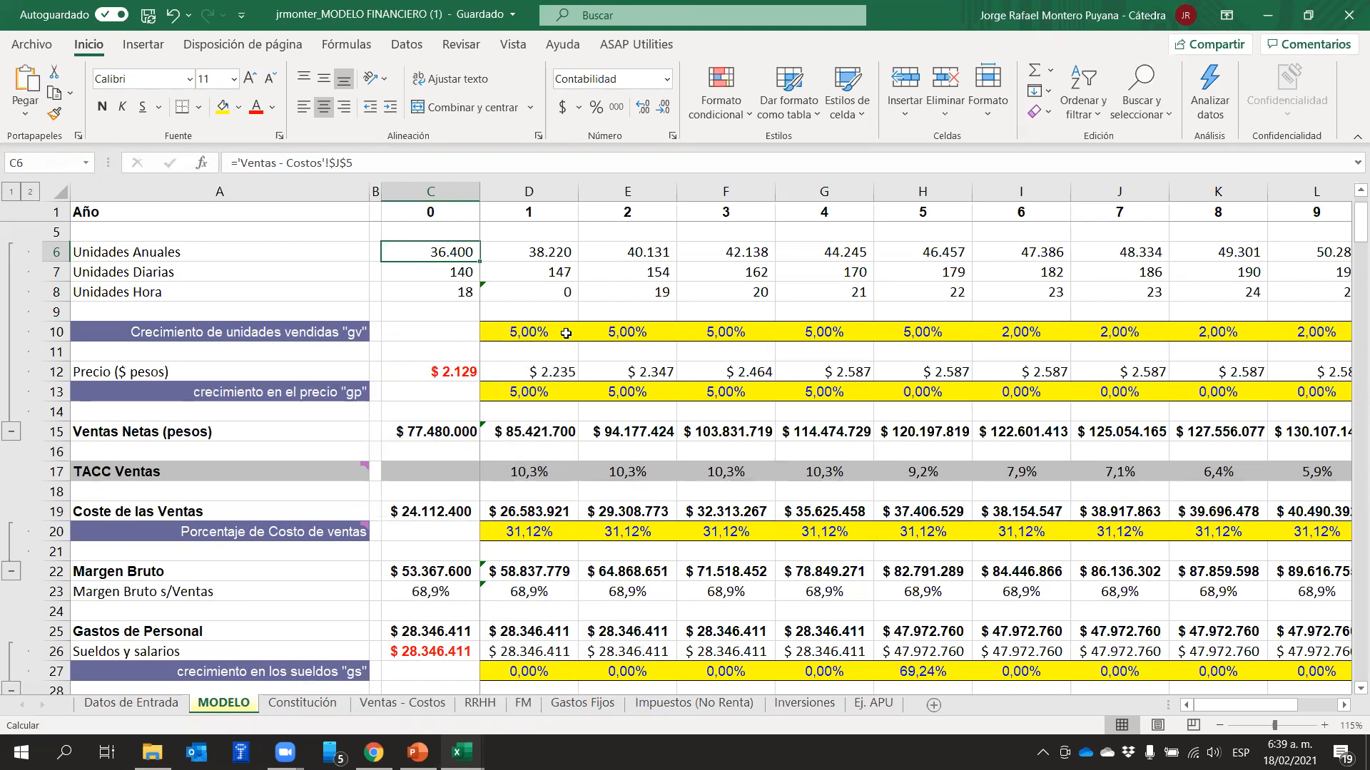
Inspect the year 0 price formula in C12 against the unit sale values D2:D11 on the Ventas - Costos sheet
{"action": "left_click", "coordinate": [454, 372]}
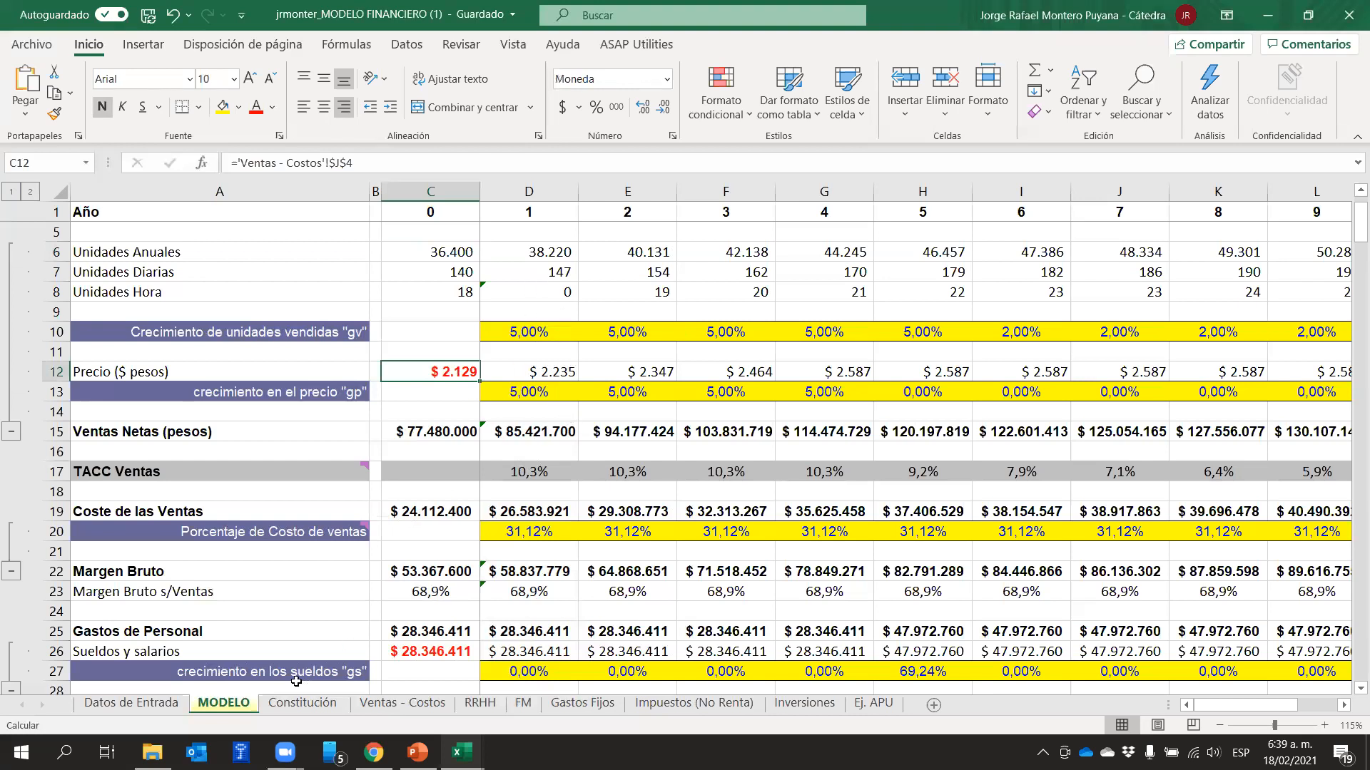
{"action": "left_click", "coordinate": [401, 703]}
{"action": "left_click_drag", "start_coordinate": [379, 252], "coordinate": [375, 416]}
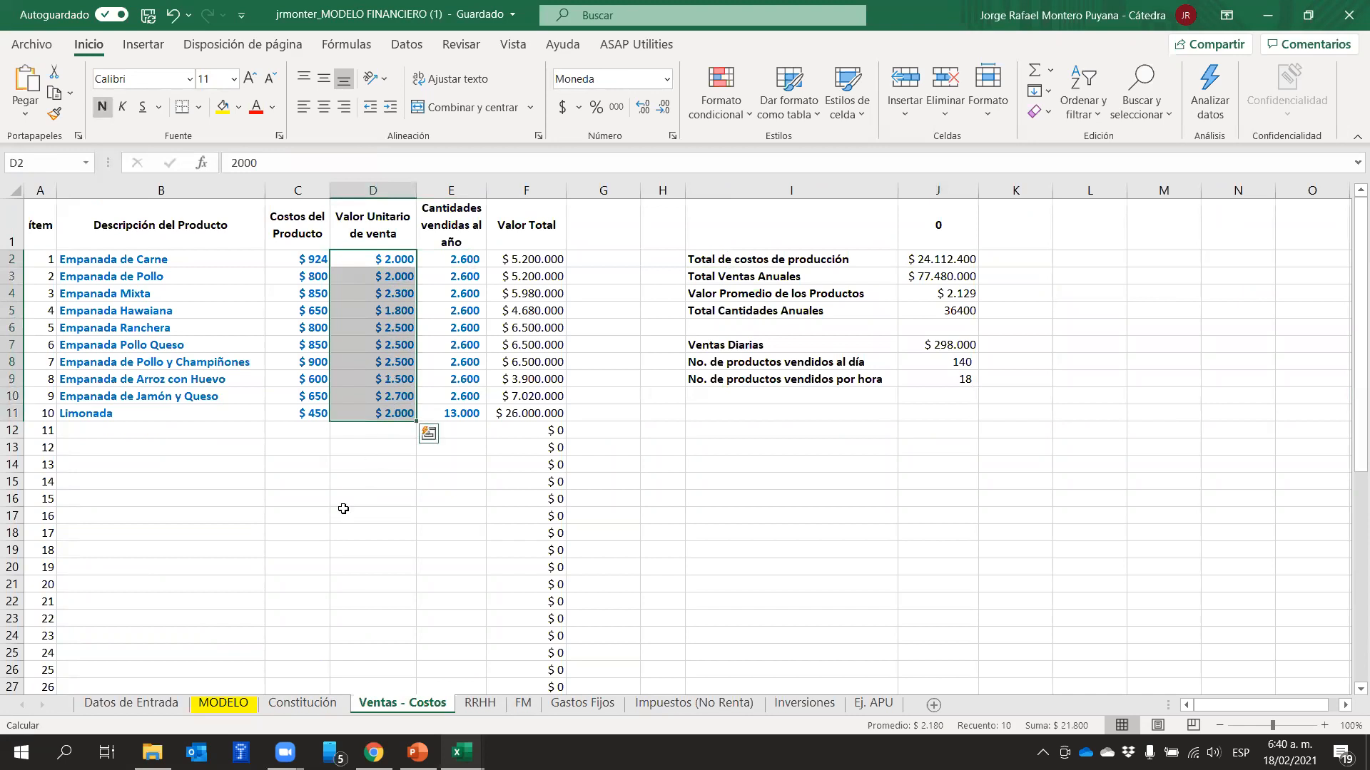
{"action": "left_click", "coordinate": [224, 703]}
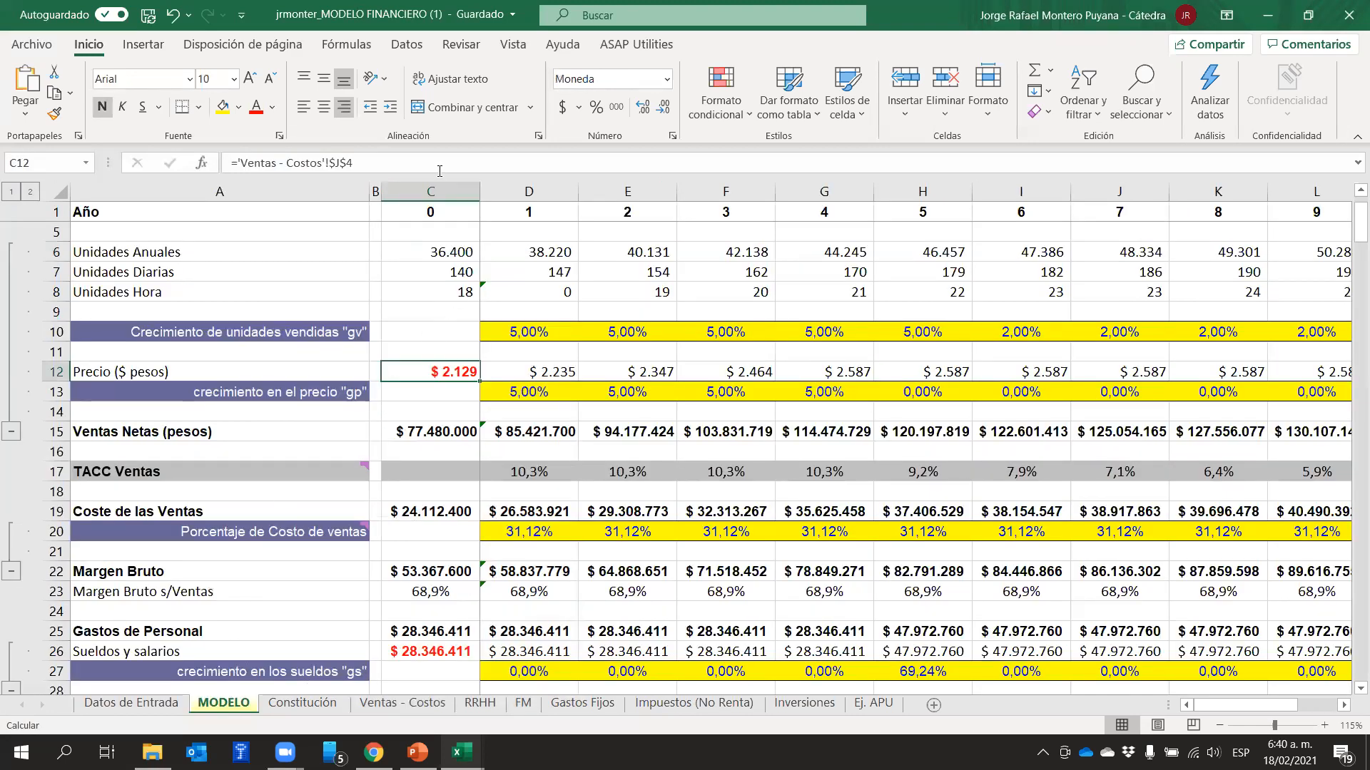
{"action": "left_click", "coordinate": [424, 188]}
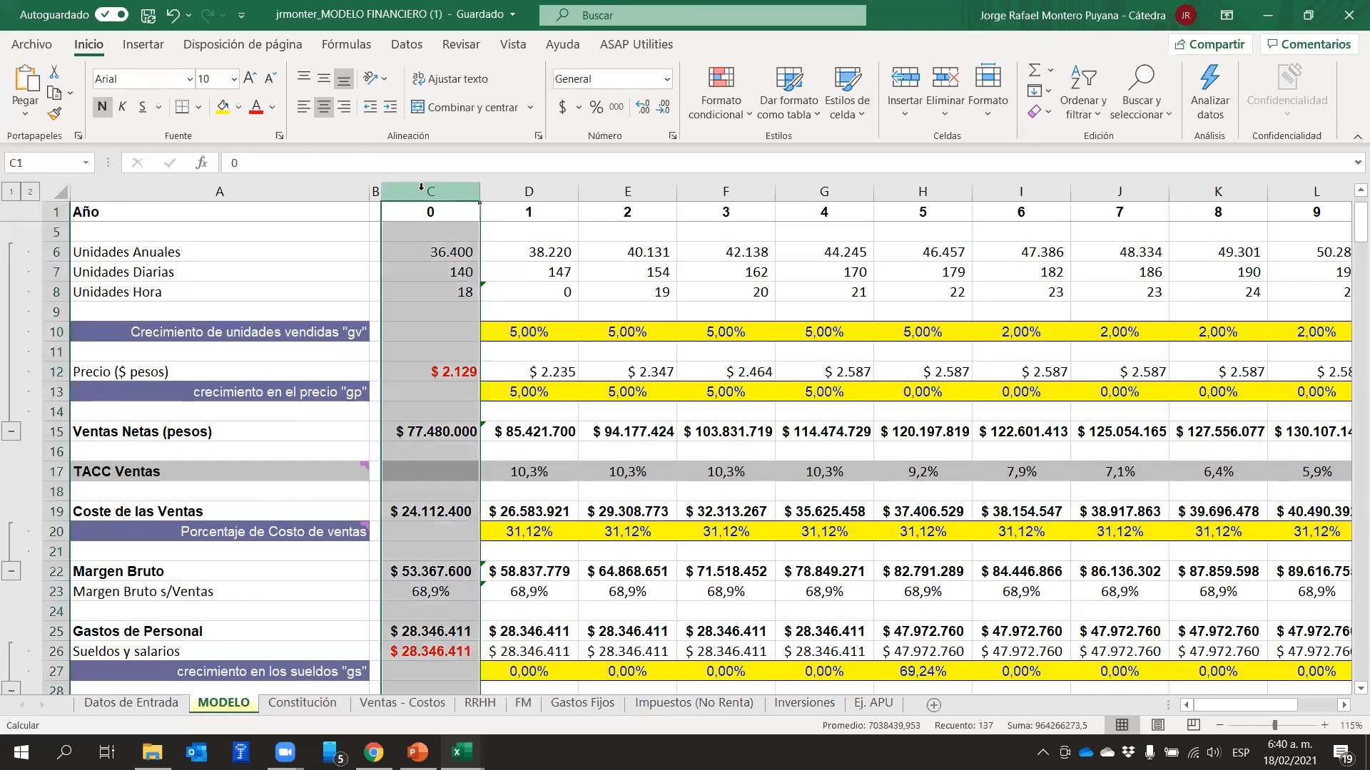
{"action": "left_click", "coordinate": [448, 378]}
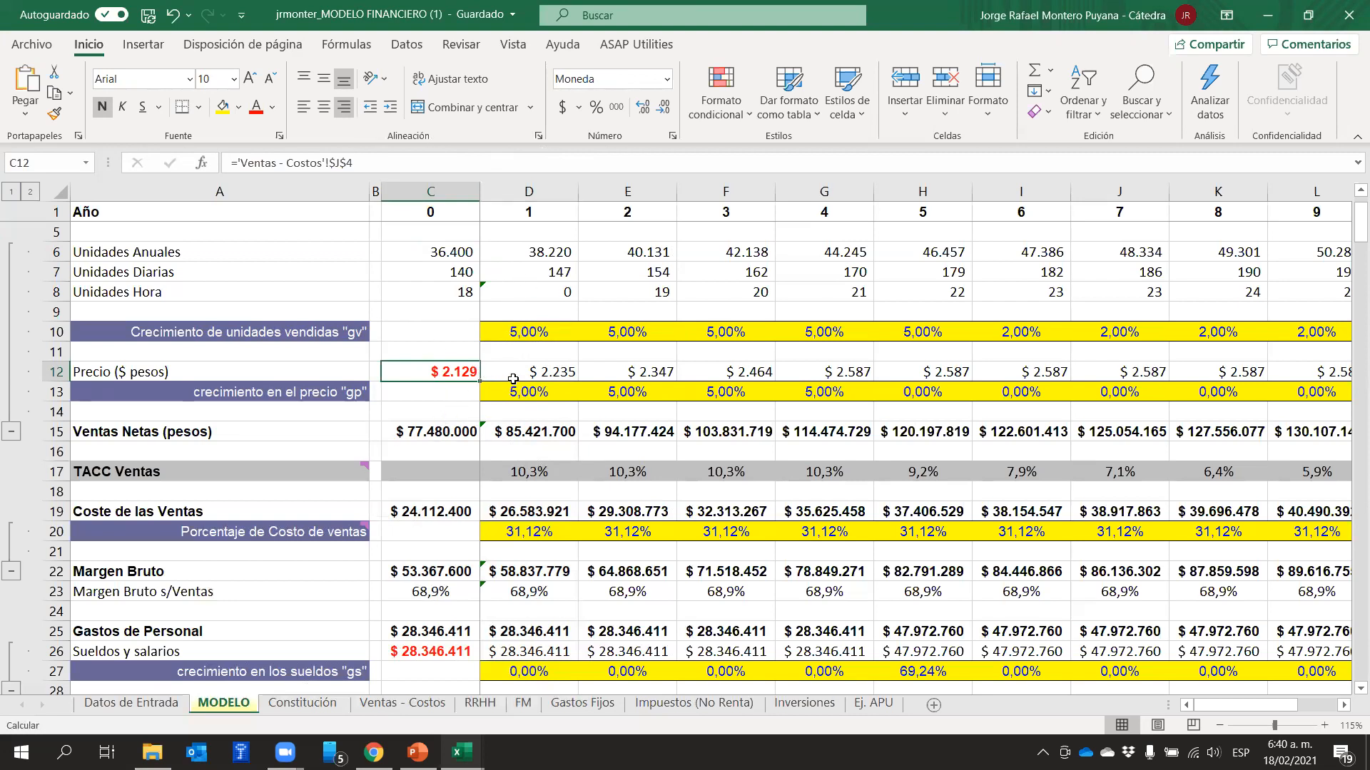
Set the year 1 price growth "gp" in cell D13 of the MODELO sheet to 0%
{"action": "left_click_drag", "start_coordinate": [540, 394], "coordinate": [851, 386]}
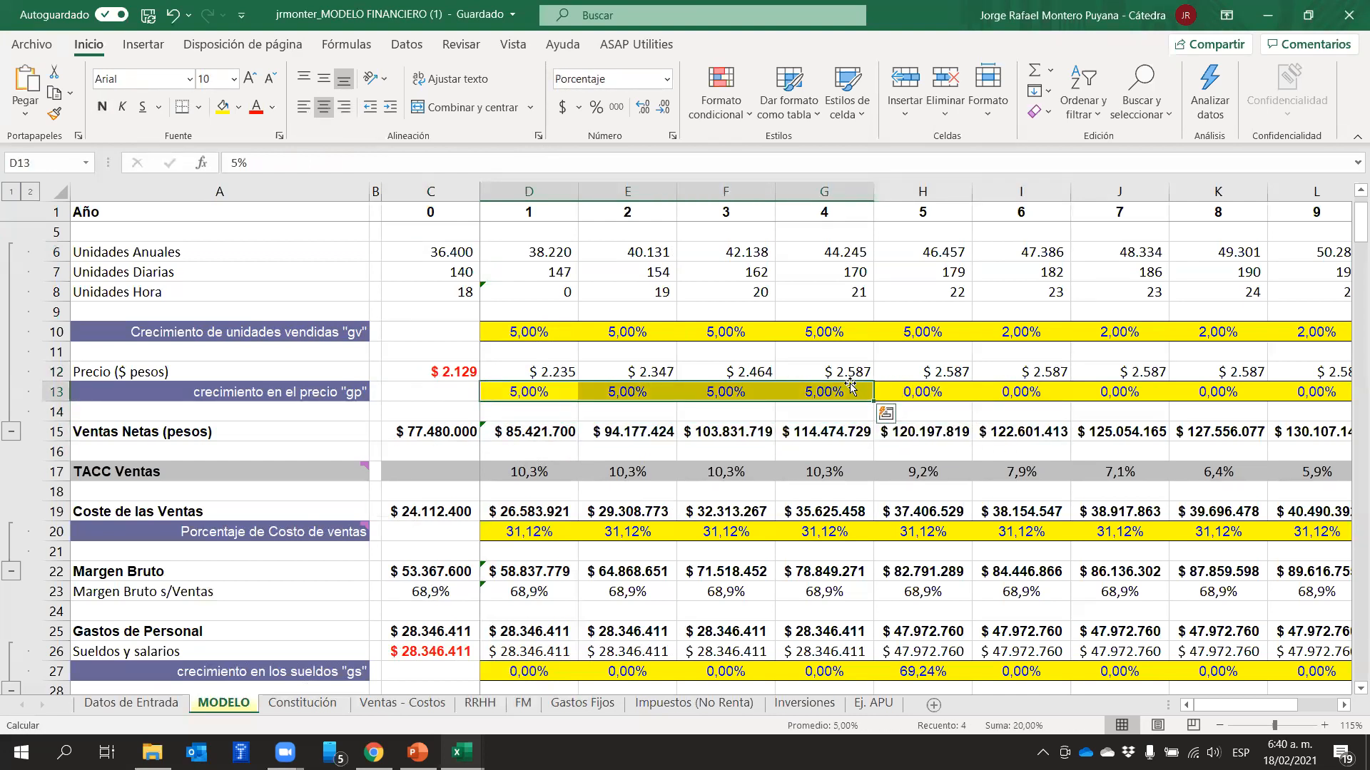
{"action": "left_click", "coordinate": [531, 392]}
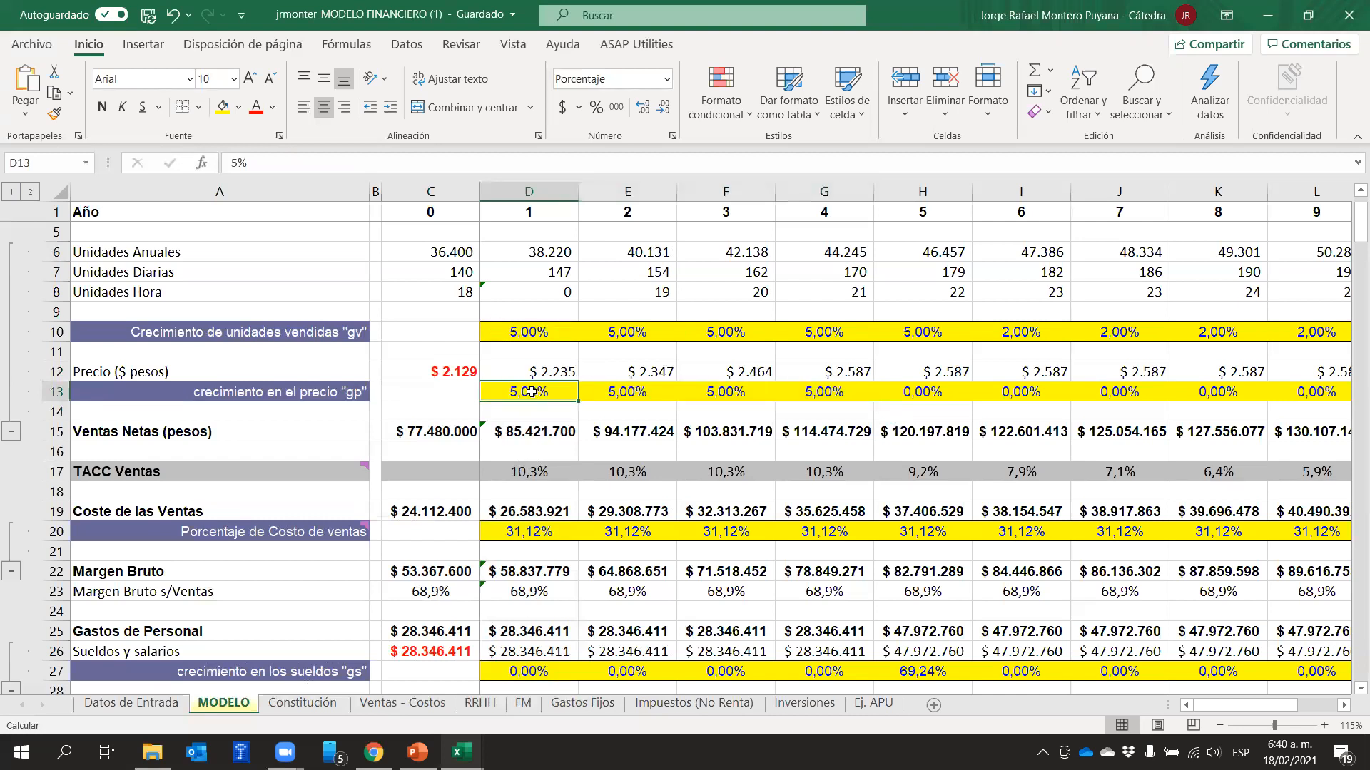
{"action": "type", "text": "0"}
{"action": "key", "text": "Tab"}
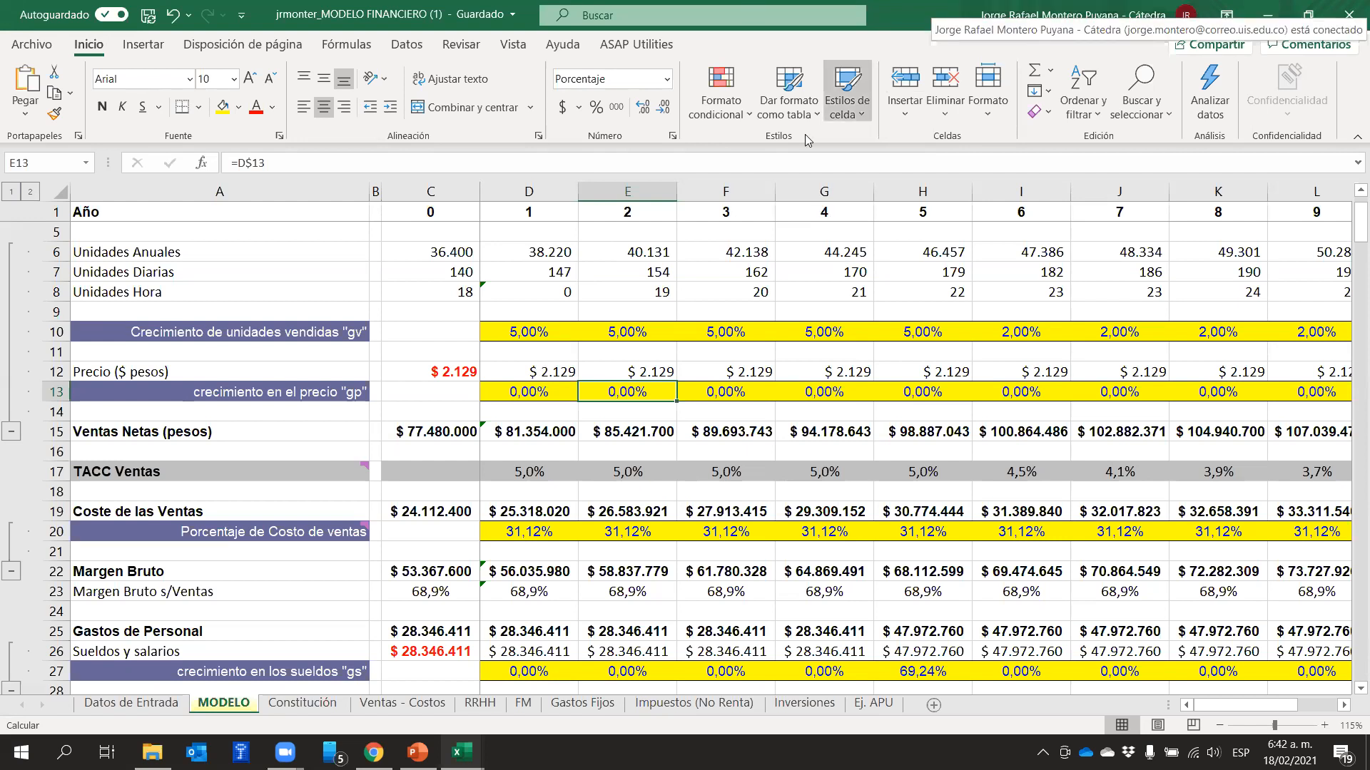
In Chrome, search Google for "crecimiento de la economia colombiana 2020" and open the La República article on Cepal's forecast
{"action": "left_click", "coordinate": [374, 752]}
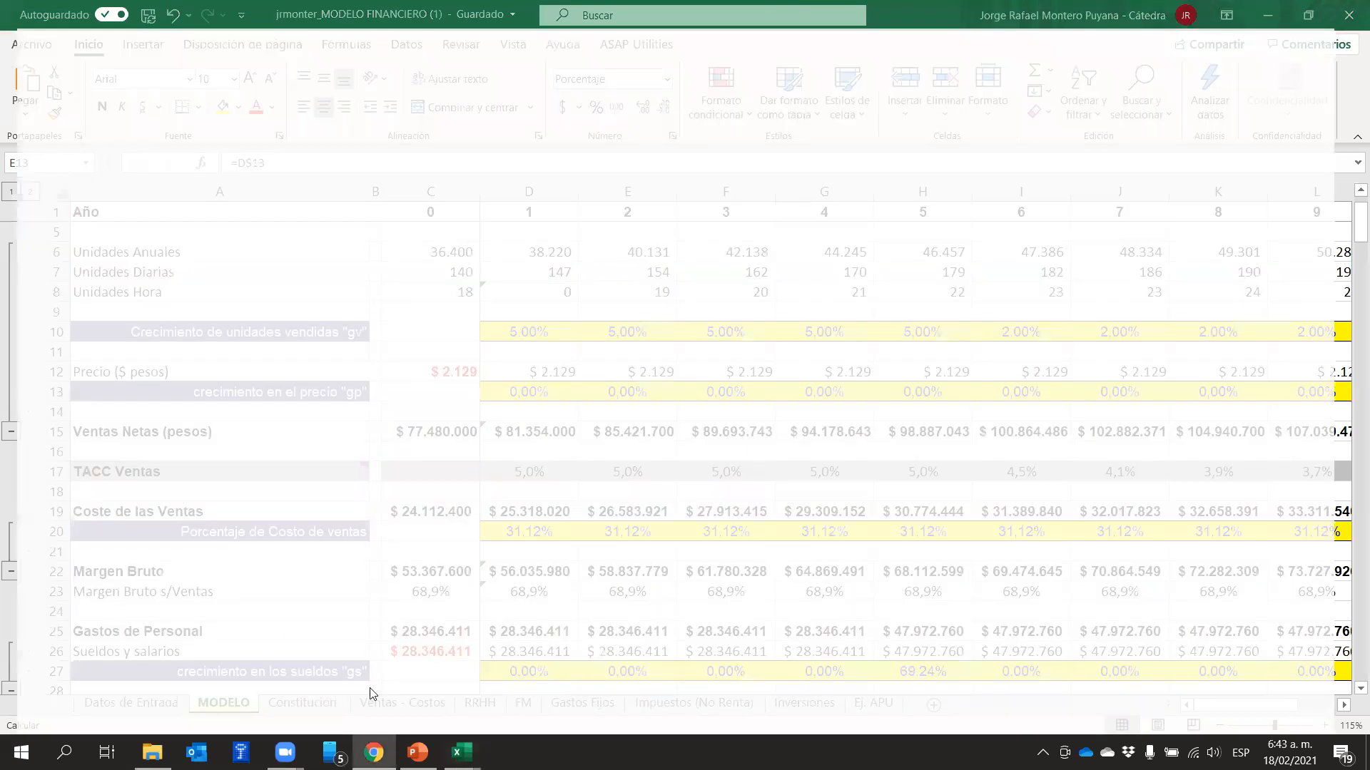
{"action": "left_click", "coordinate": [239, 15]}
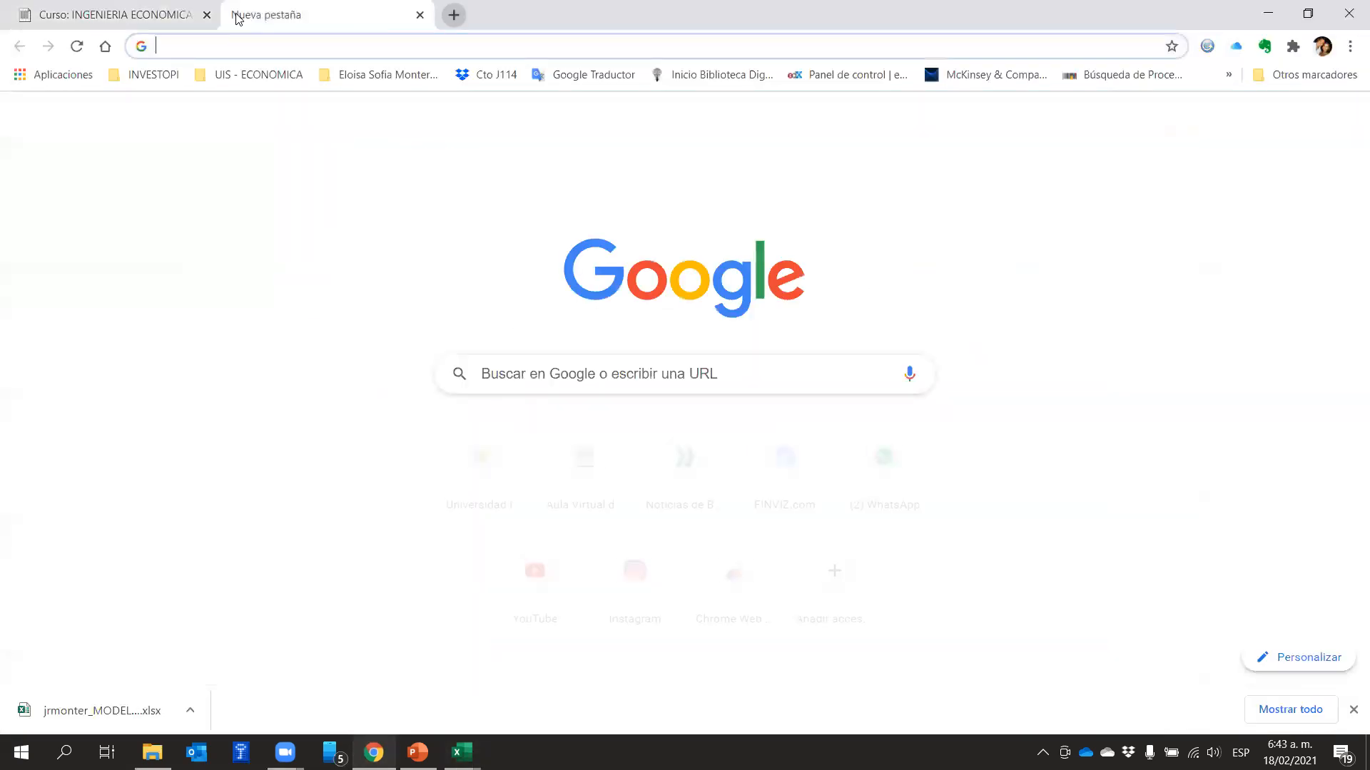
{"action": "type", "text": "cre"}
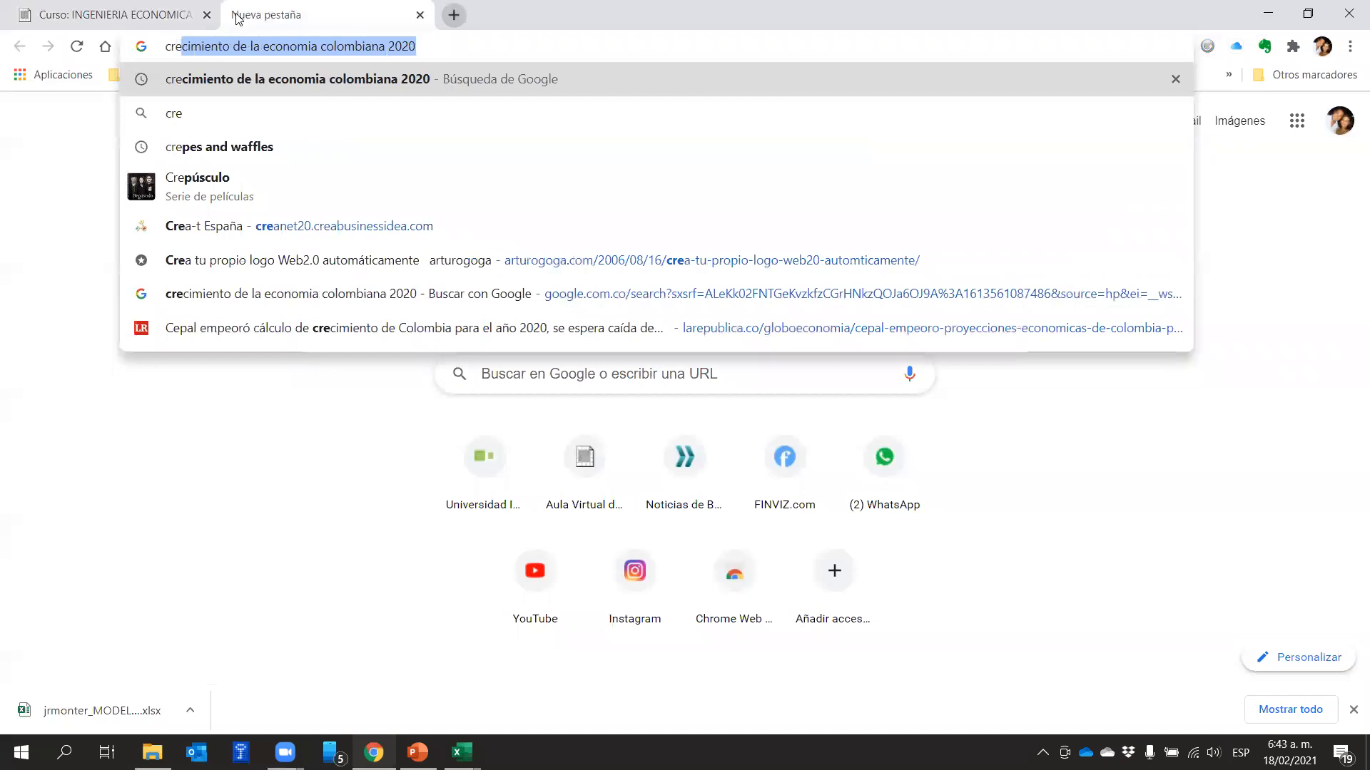
{"action": "left_click", "coordinate": [337, 79]}
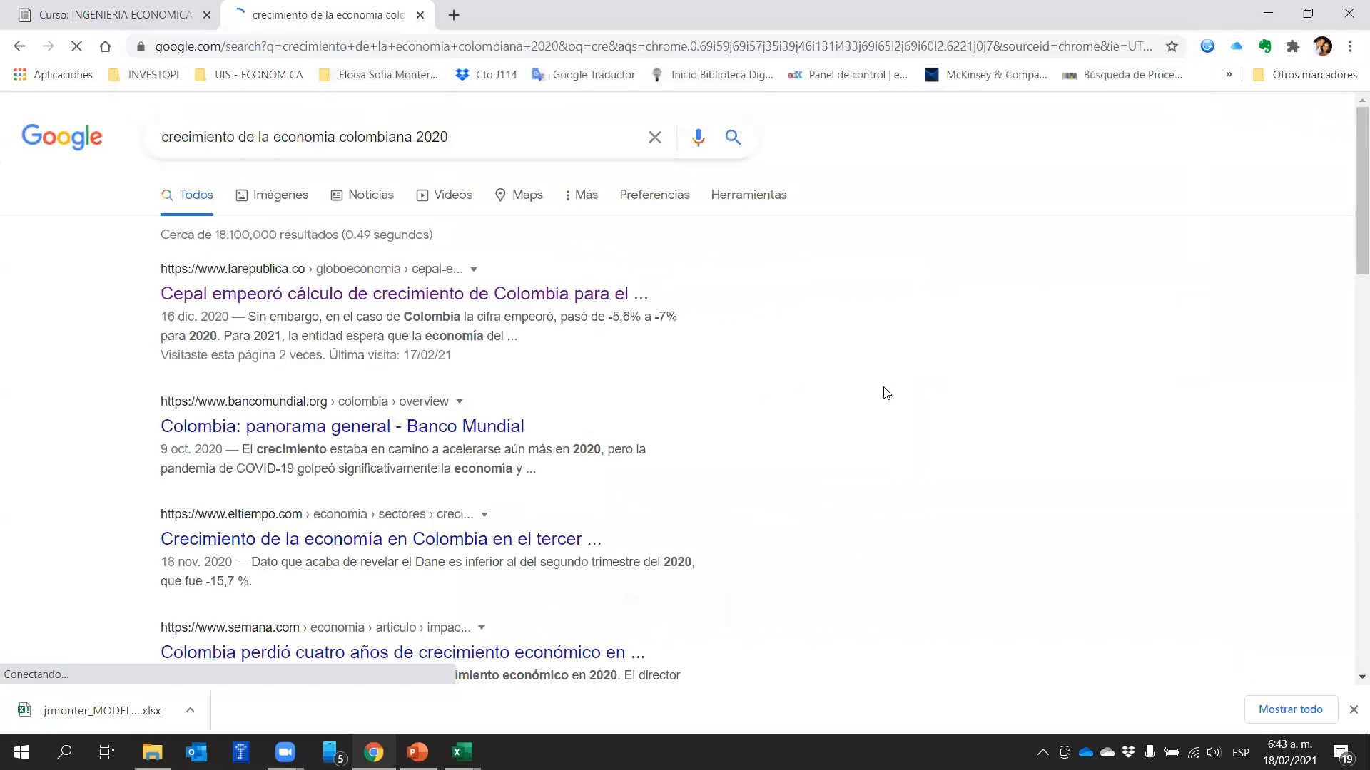
{"action": "left_click", "coordinate": [474, 295]}
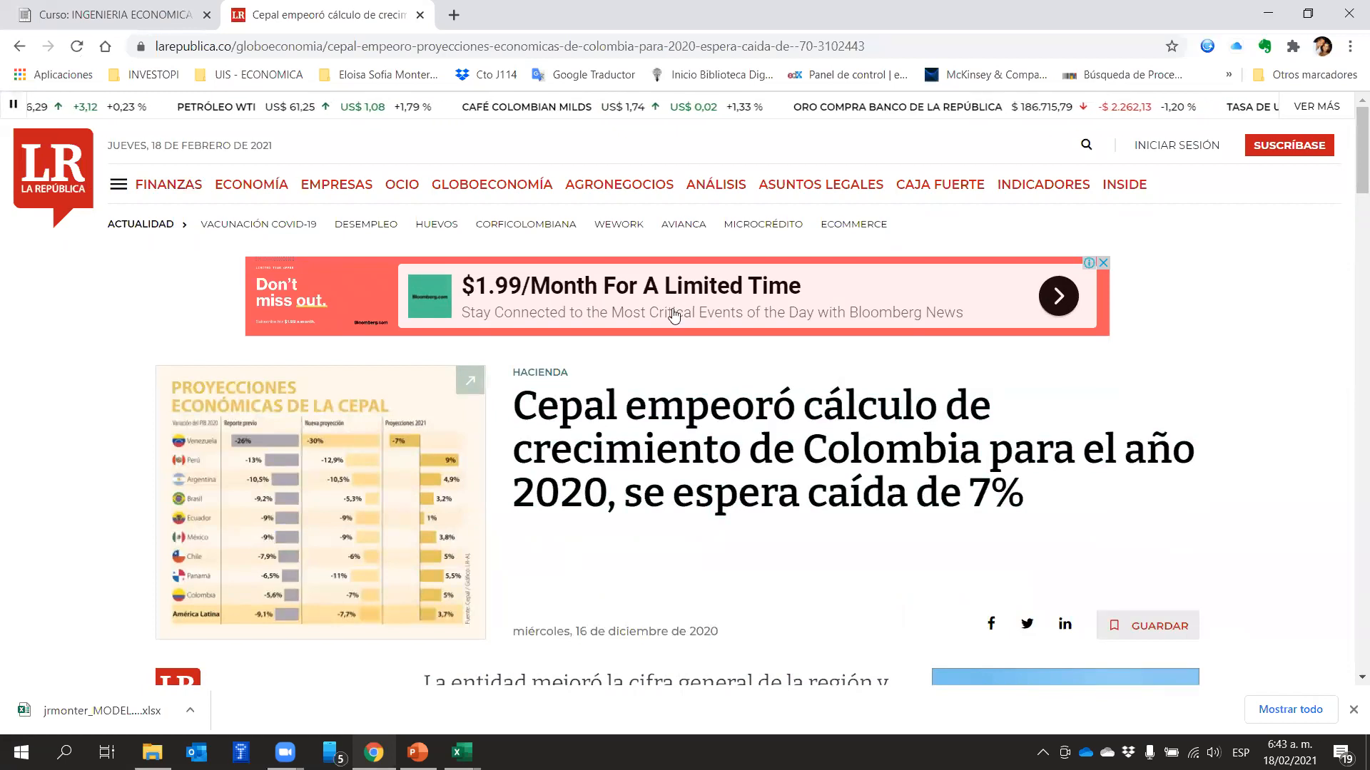
Examine the article's projections for Colombia, highlighting the publication date "16 de diciembre de 2020" and the earlier 2020 figure "-5,6%"
{"action": "scroll", "coordinate": [786, 391], "scroll_direction": "down", "scroll_amount": 7}
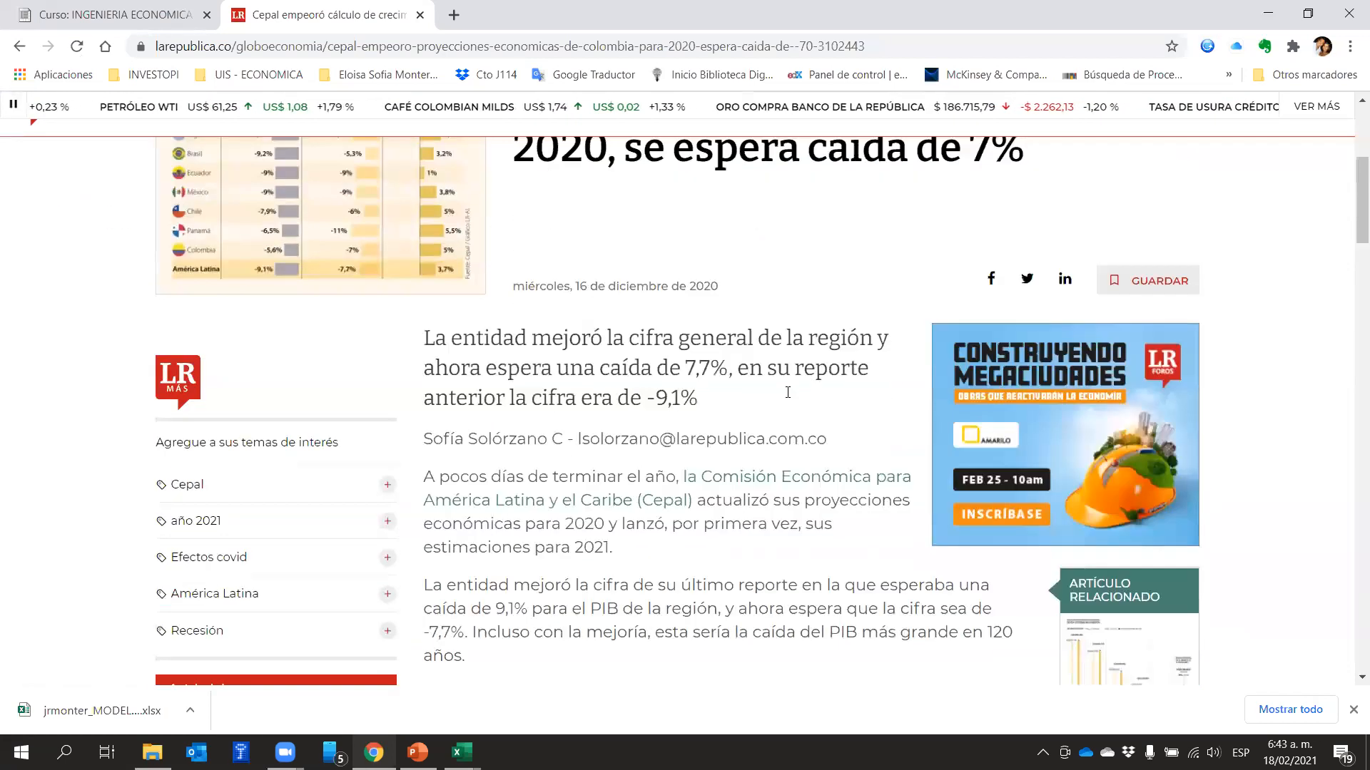
{"action": "scroll", "coordinate": [801, 388], "scroll_direction": "down", "scroll_amount": 1}
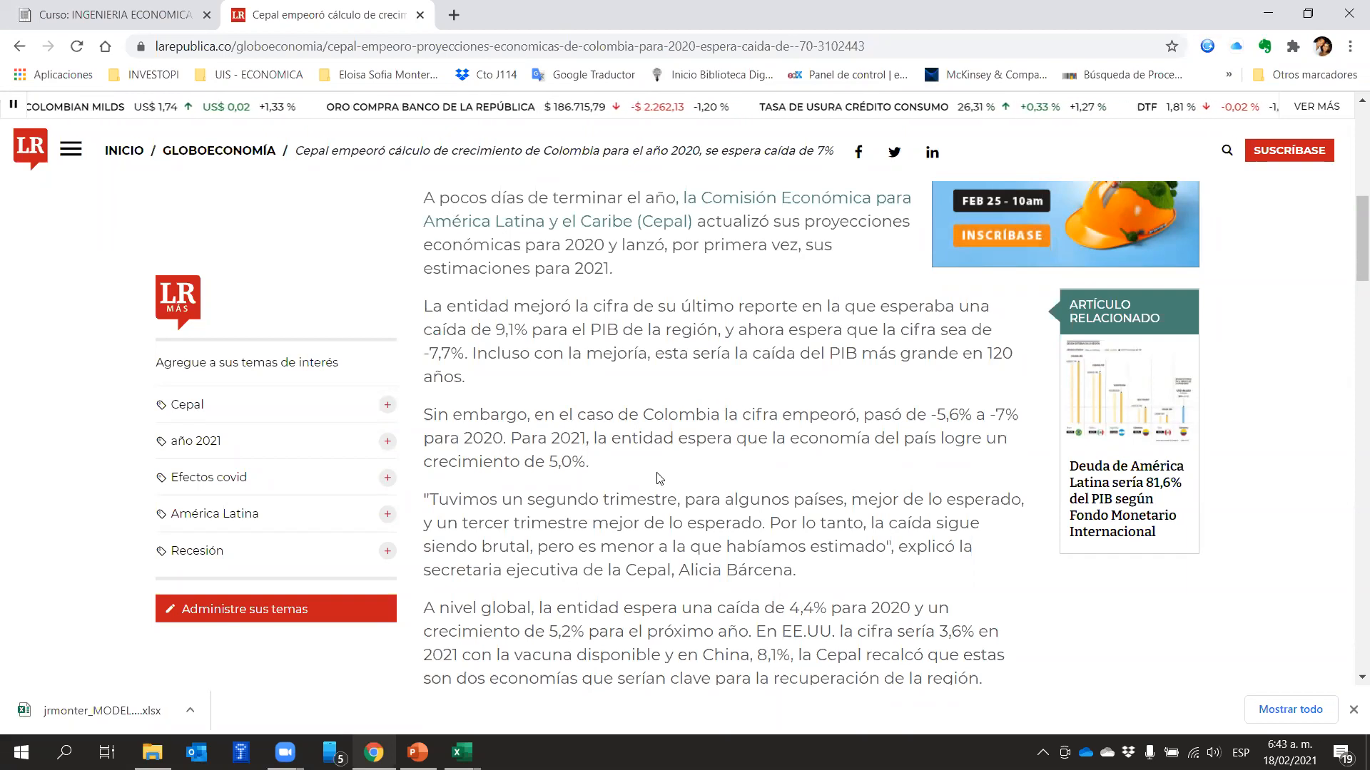
{"action": "scroll", "coordinate": [632, 492], "scroll_direction": "up", "scroll_amount": 5}
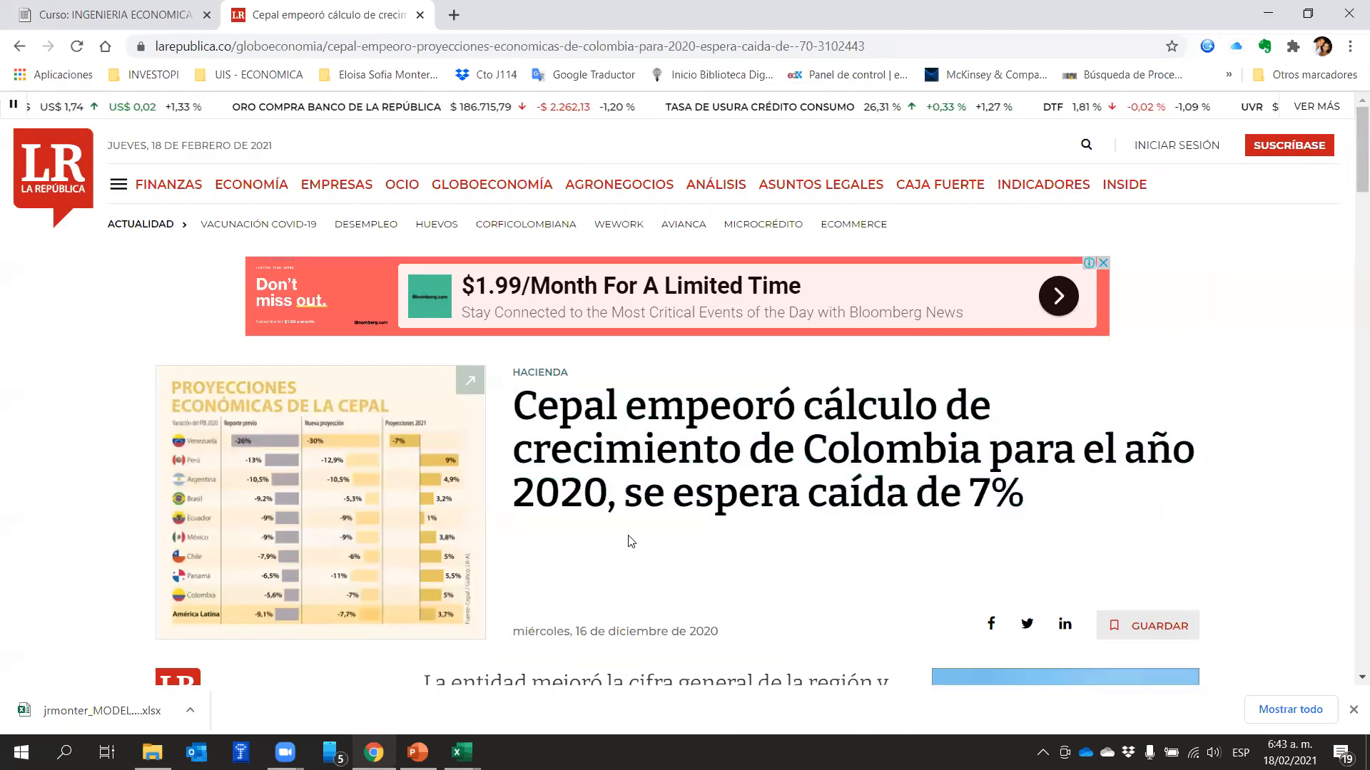
{"action": "left_click_drag", "start_coordinate": [575, 631], "coordinate": [725, 644]}
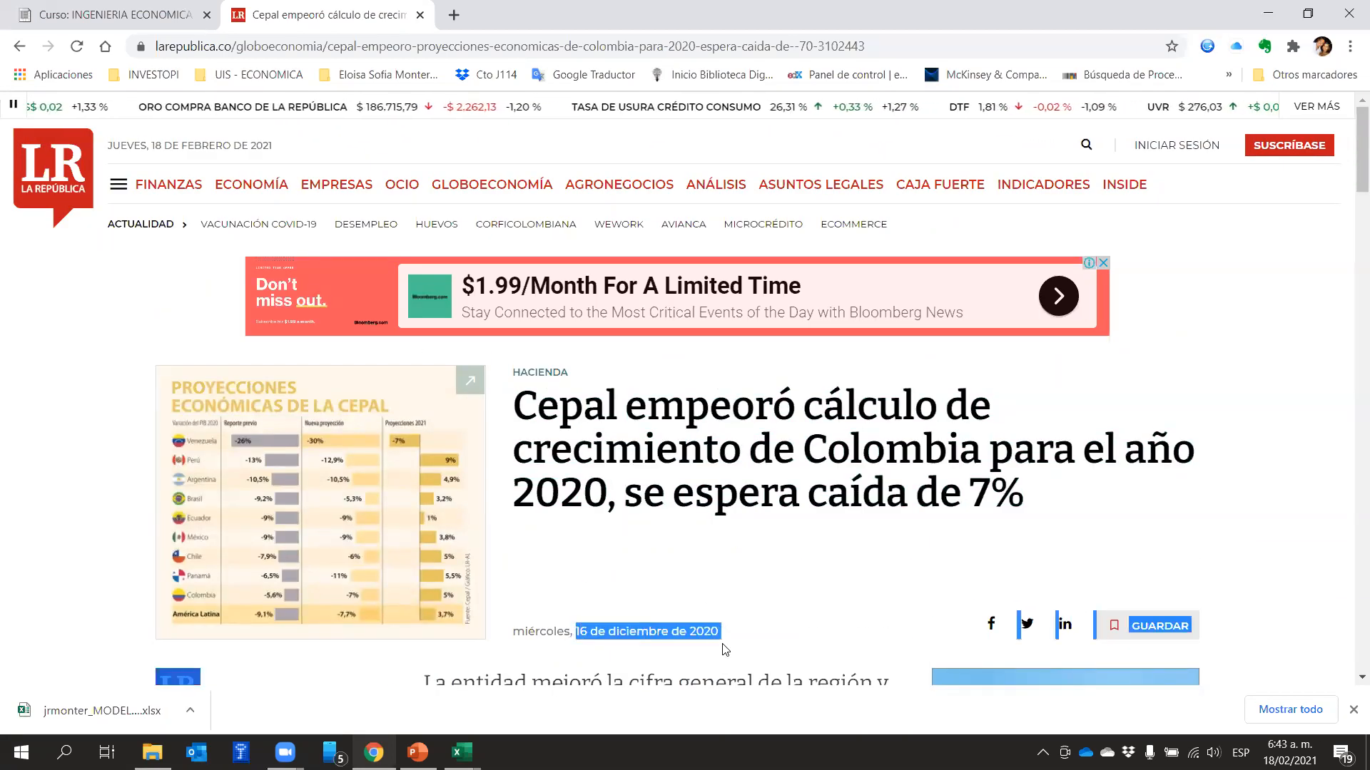
{"action": "scroll", "coordinate": [747, 601], "scroll_direction": "down", "scroll_amount": 10}
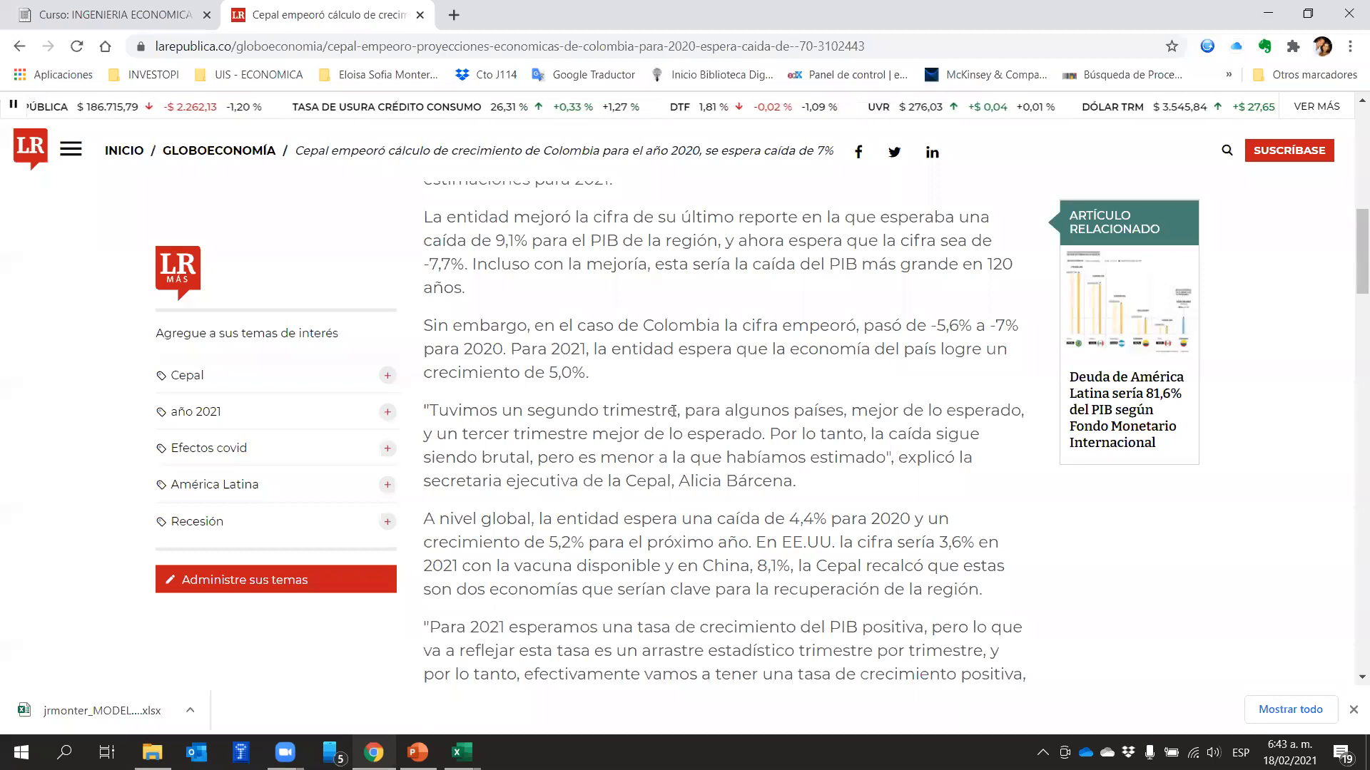
{"action": "left_click_drag", "start_coordinate": [970, 327], "coordinate": [935, 325]}
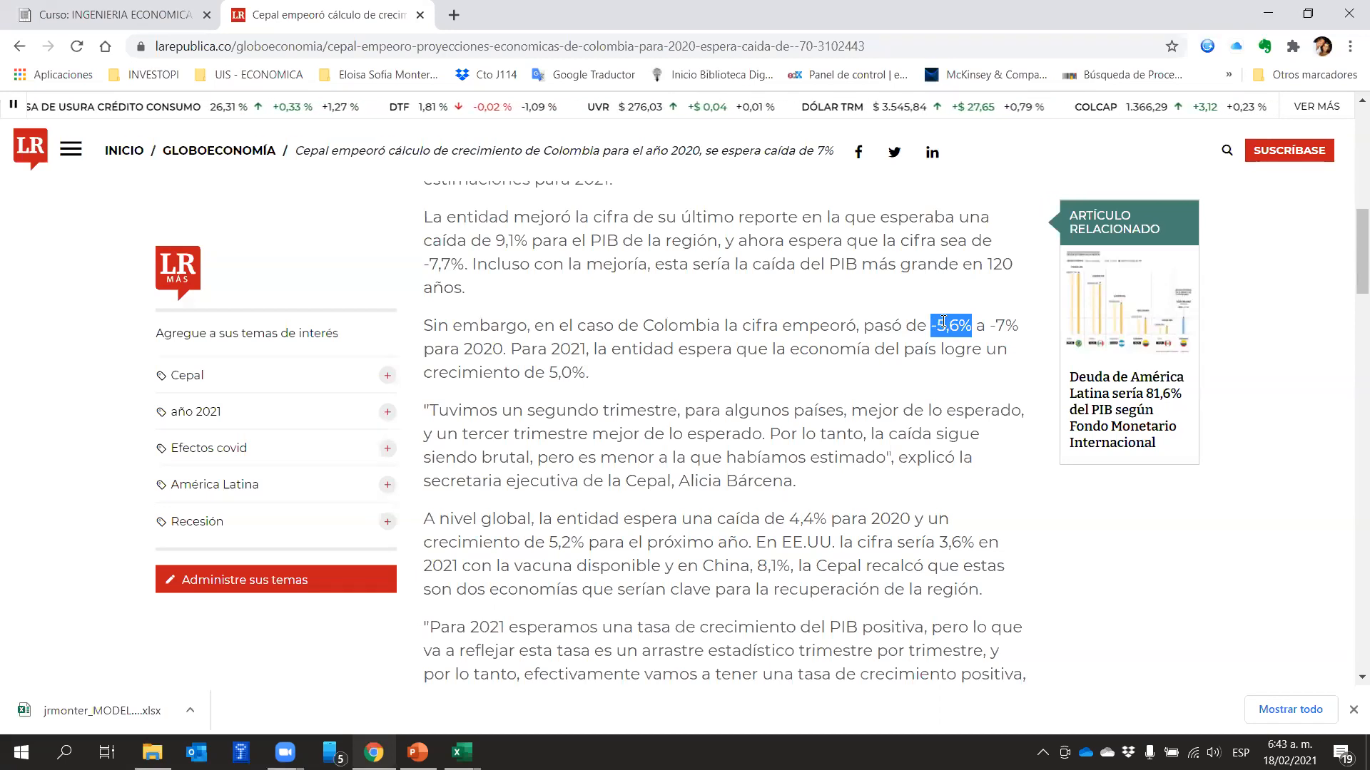
Examine Cepal's Colombia forecast in the article, highlighting the revised 2020 figure "-7%", the Cepal name and the 2021 growth of "5,0%"
{"action": "left_click", "coordinate": [1019, 332]}
{"action": "left_click_drag", "start_coordinate": [1019, 326], "coordinate": [988, 326]}
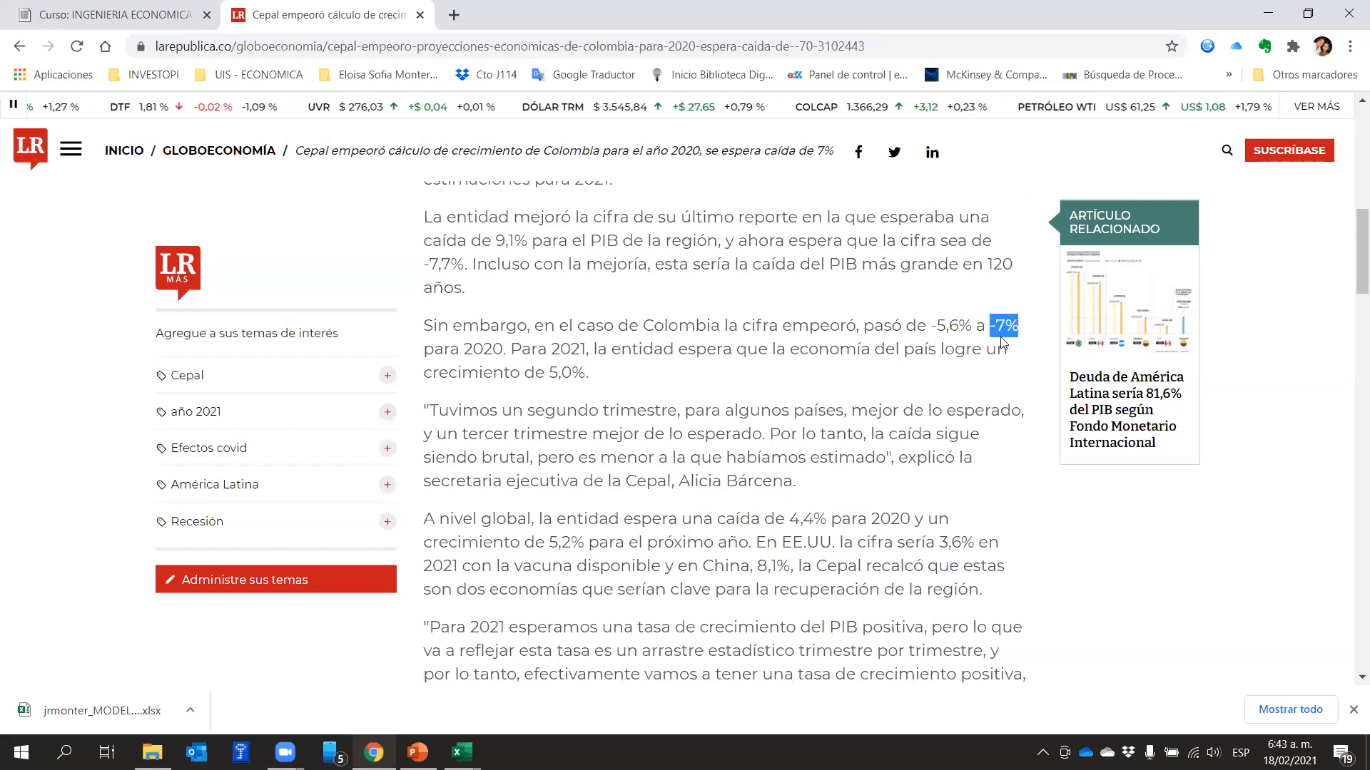
{"action": "left_click_drag", "start_coordinate": [597, 350], "coordinate": [989, 371]}
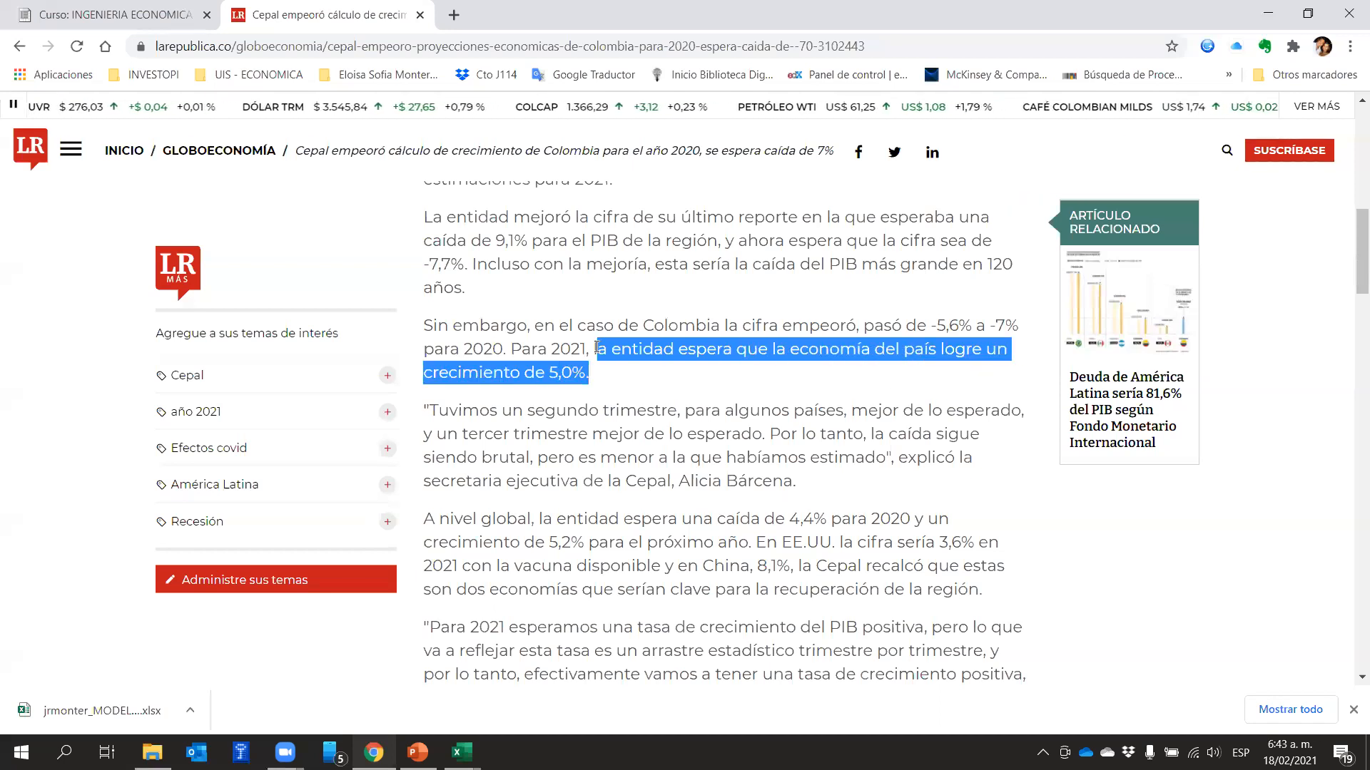
{"action": "scroll", "coordinate": [605, 389], "scroll_direction": "up", "scroll_amount": 3}
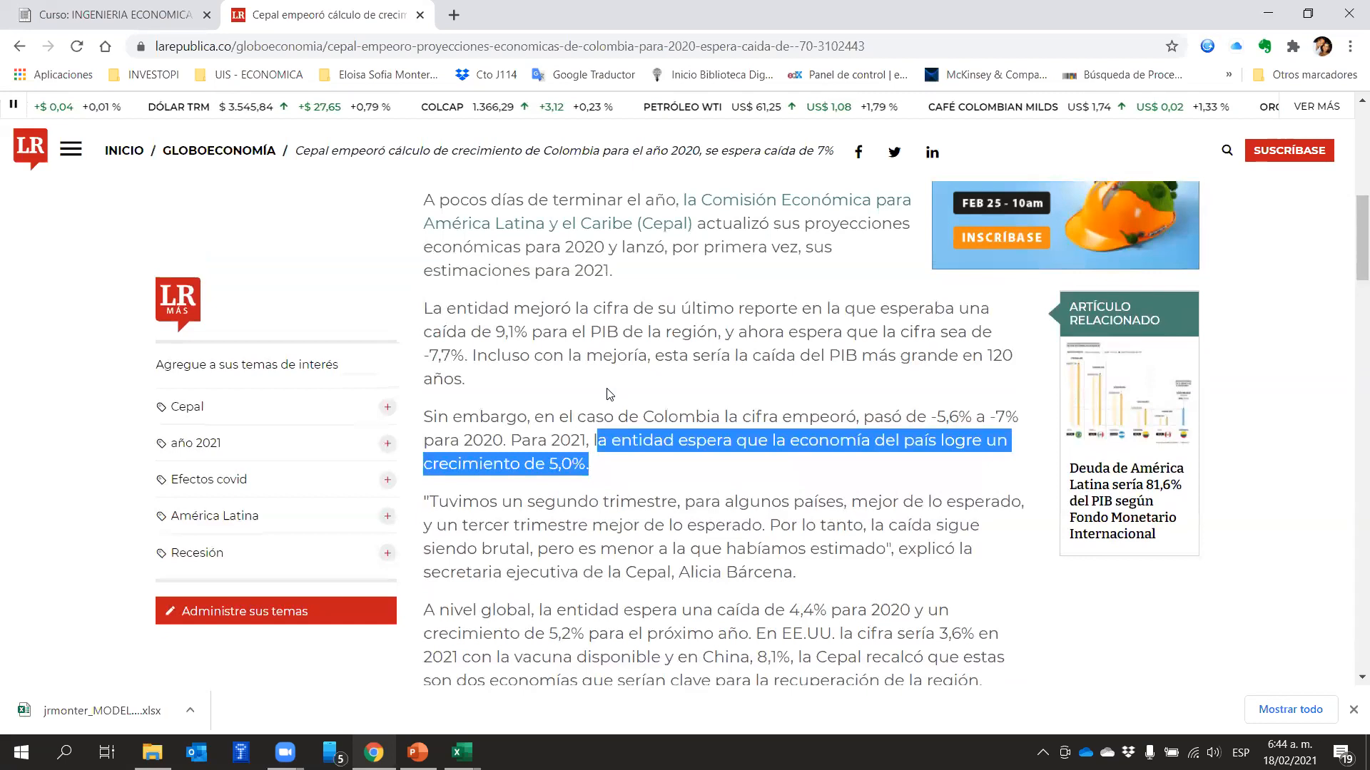
{"action": "mouse_move", "coordinate": [698, 287]}
{"action": "left_mouse_down"}
{"action": "mouse_move", "coordinate": [786, 287]}
{"action": "mouse_move", "coordinate": [571, 288]}
{"action": "mouse_move", "coordinate": [606, 311]}
{"action": "mouse_move", "coordinate": [706, 310]}
{"action": "mouse_move", "coordinate": [688, 309]}
{"action": "left_mouse_up"}
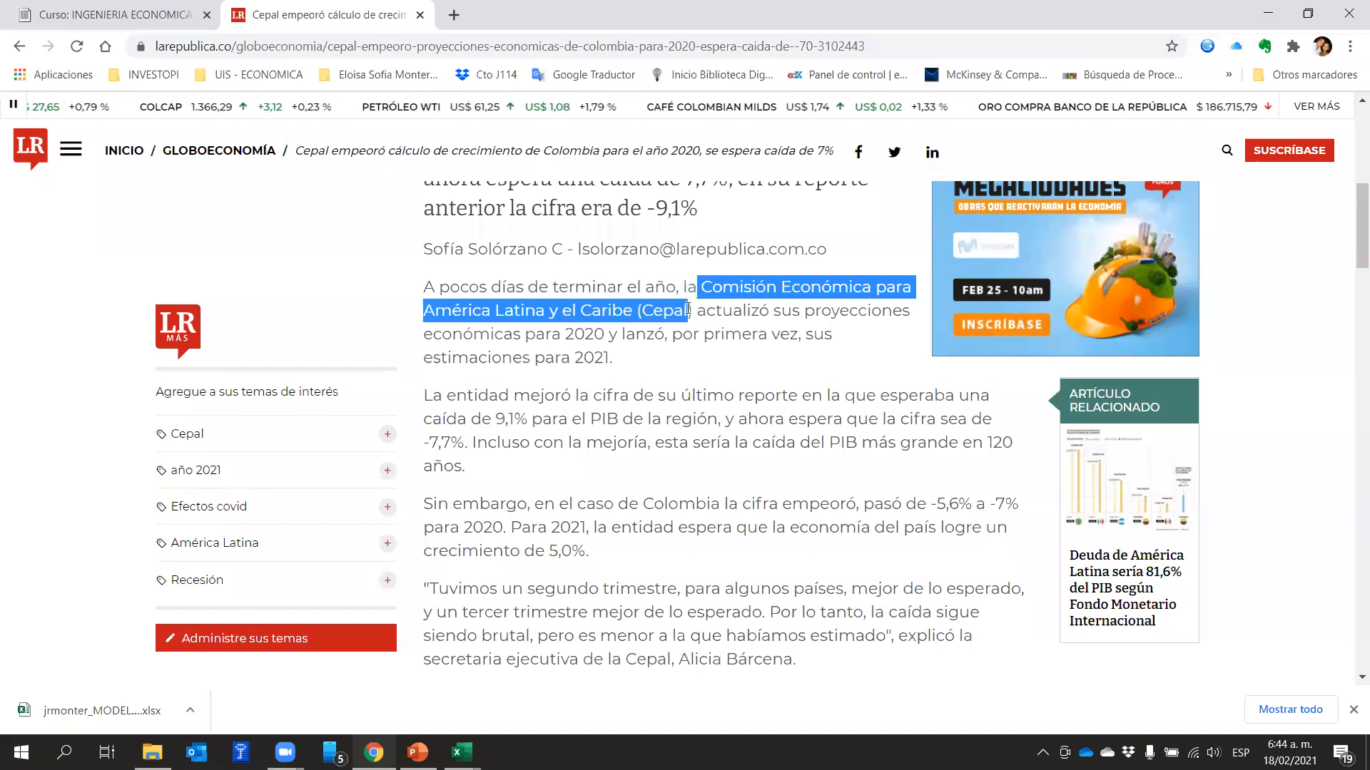
{"action": "scroll", "coordinate": [759, 360], "scroll_direction": "down", "scroll_amount": 5}
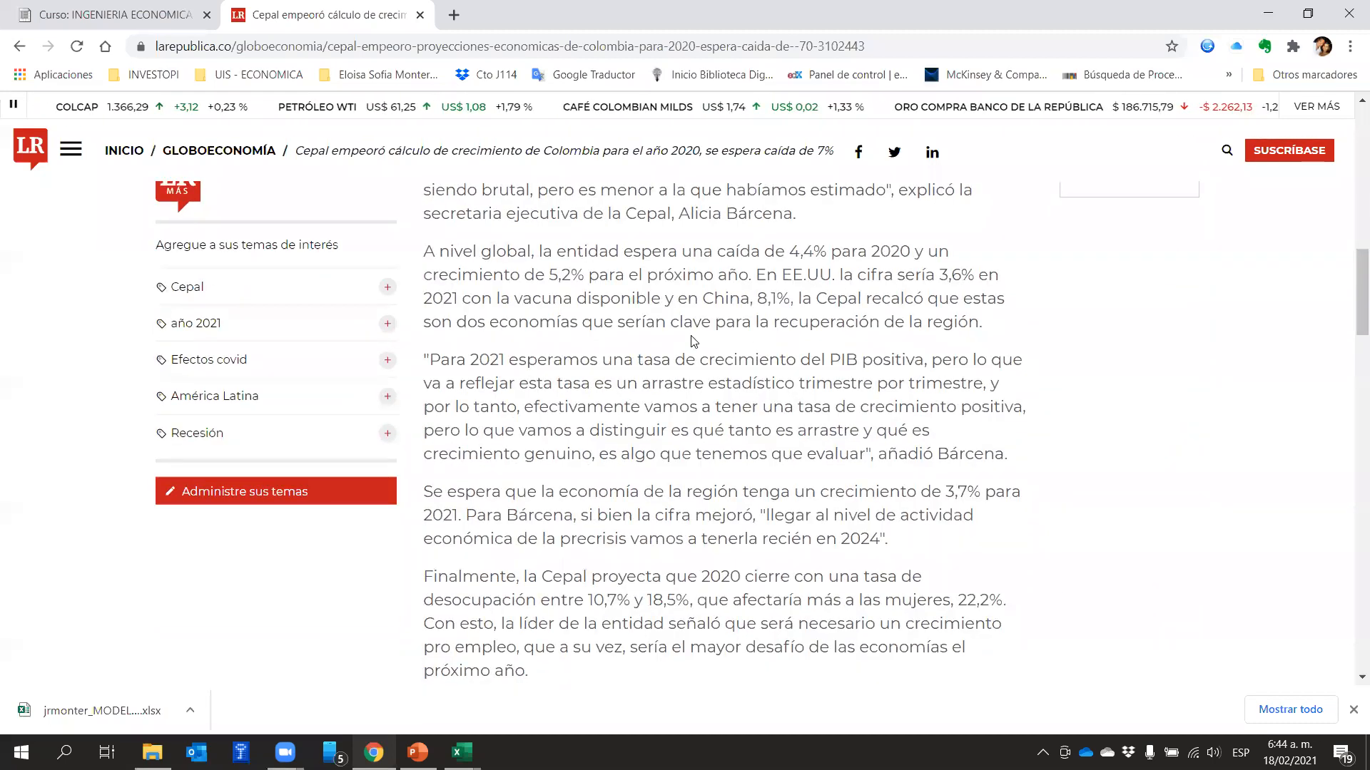
{"action": "scroll", "coordinate": [811, 391], "scroll_direction": "up", "scroll_amount": 2}
{"action": "left_click_drag", "start_coordinate": [593, 284], "coordinate": [547, 284]}
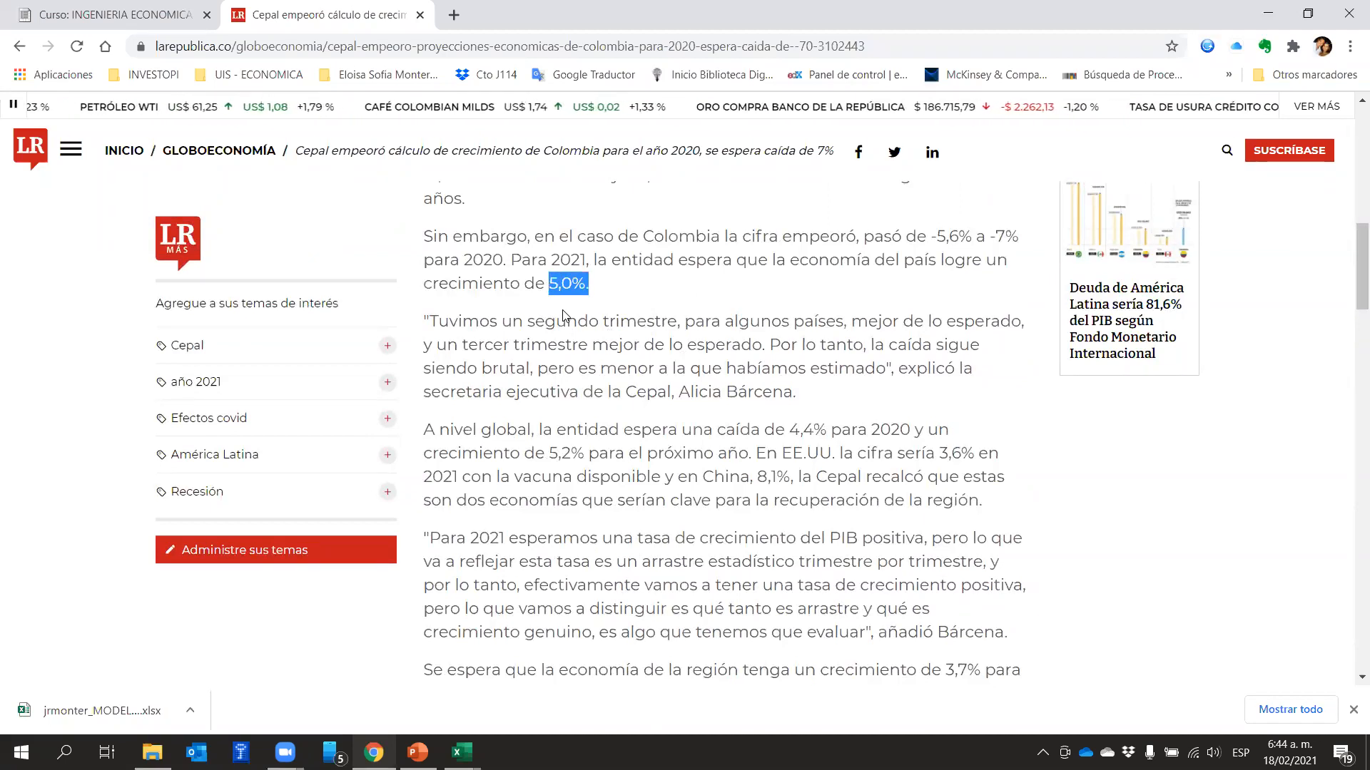
Switch to the jrmonter_MODELO FINANCIERO workbook in Excel and inspect year 0 and the year 1 unit growth "gv" in D10
{"action": "left_click", "coordinate": [462, 753]}
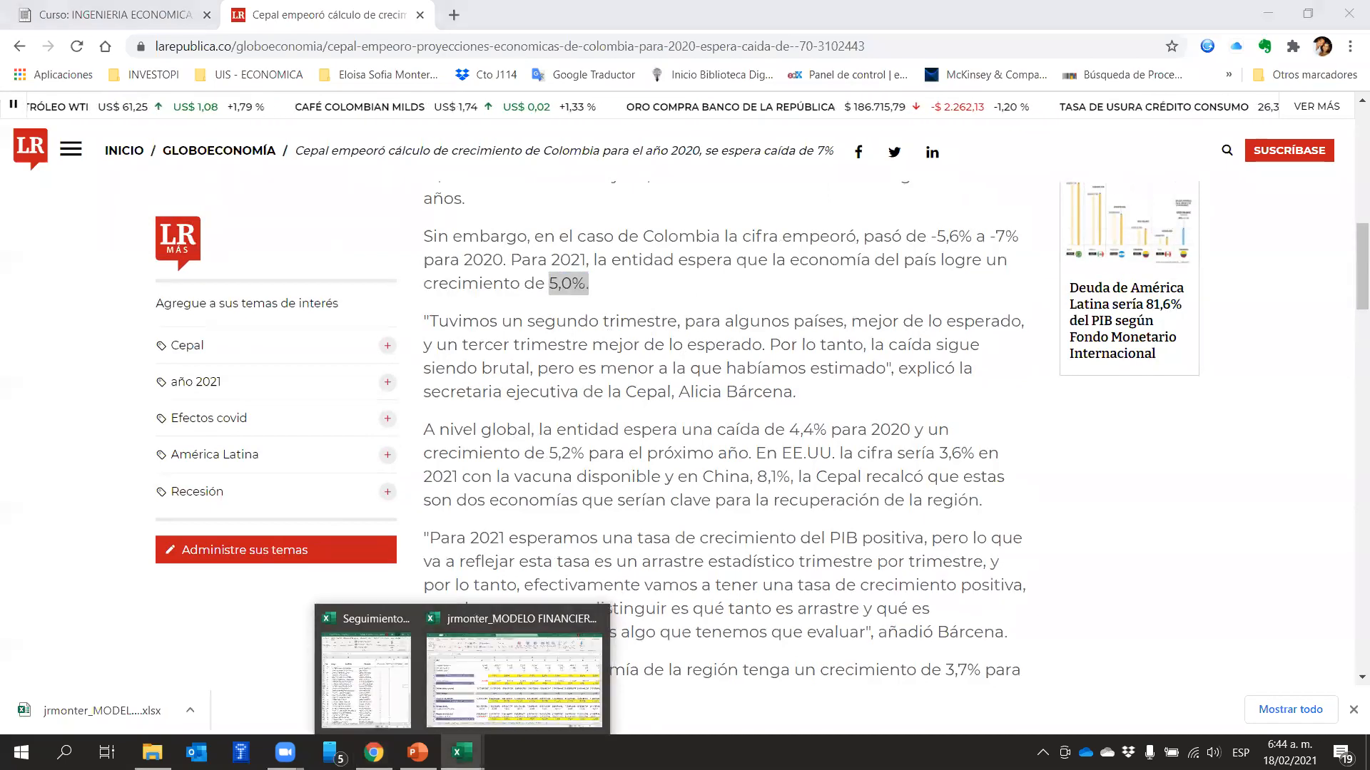
{"action": "left_click", "coordinate": [547, 695]}
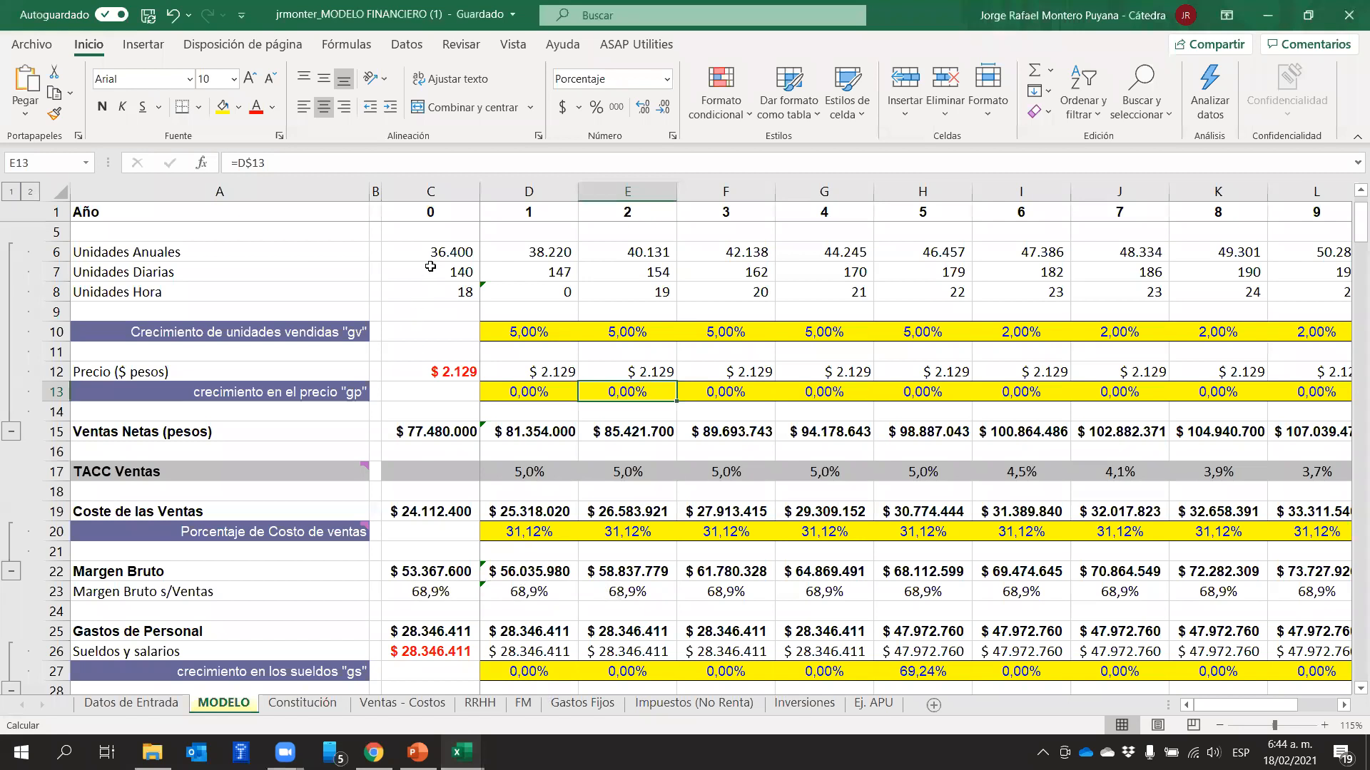
{"action": "left_click", "coordinate": [443, 214]}
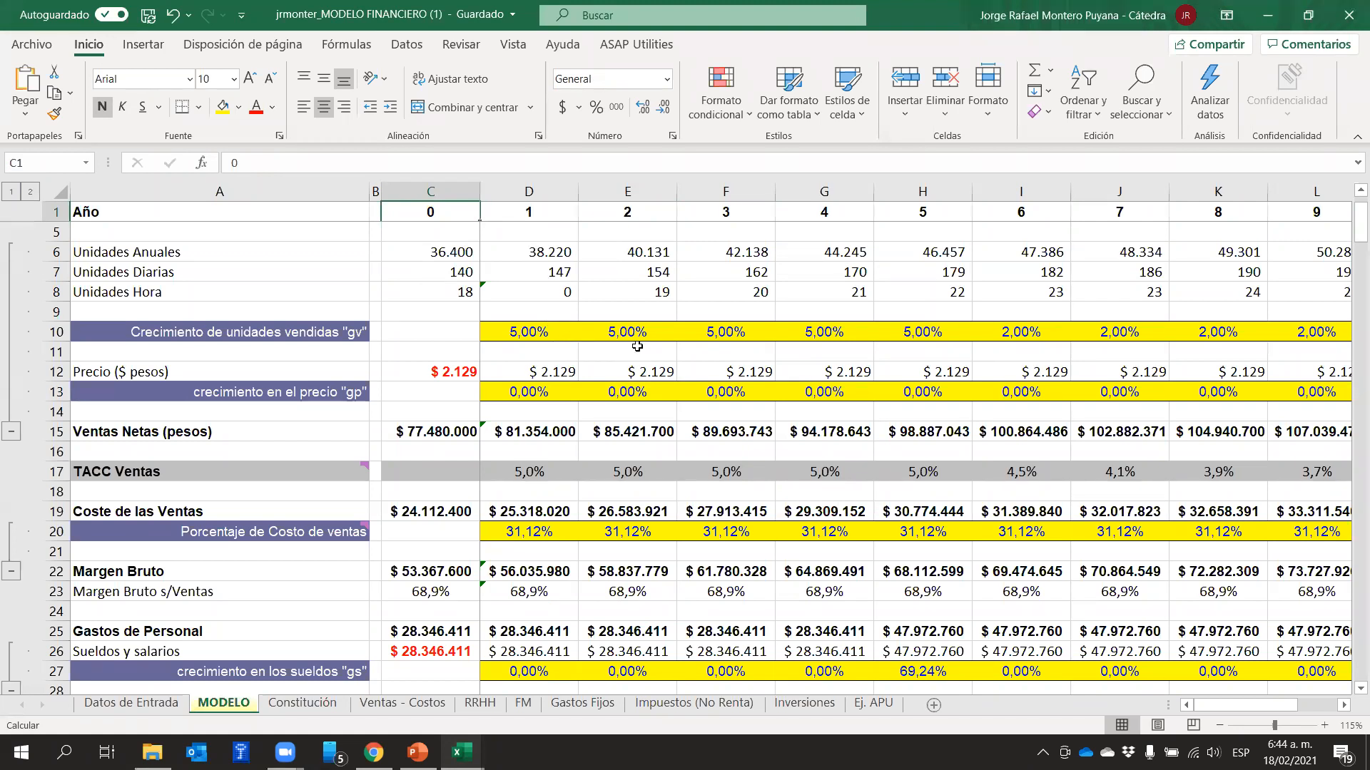
{"action": "left_click", "coordinate": [587, 312]}
{"action": "left_click", "coordinate": [528, 328]}
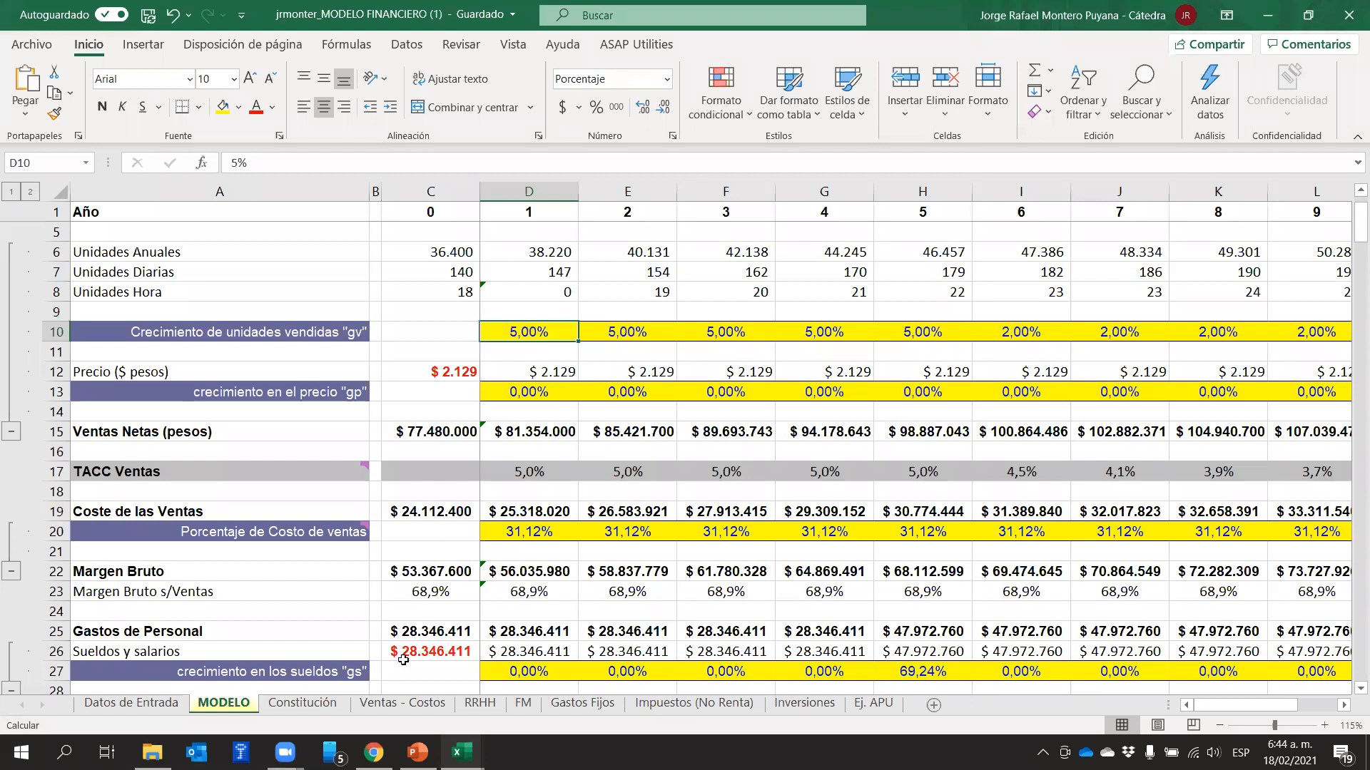
On the Ventas - Costos sheet, enter year 0 in cell L1 and 140 daily products in L8
{"action": "left_click", "coordinate": [385, 705]}
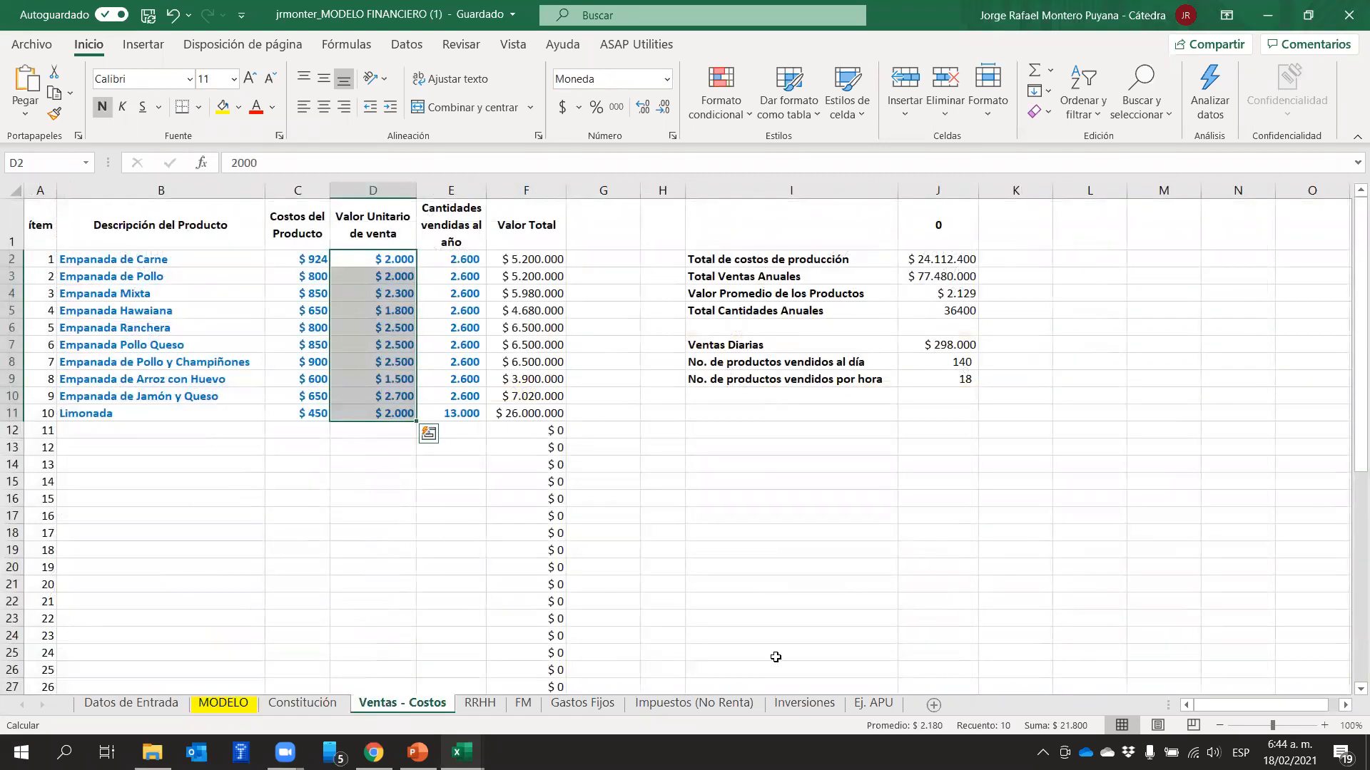
{"action": "left_click", "coordinate": [1072, 238]}
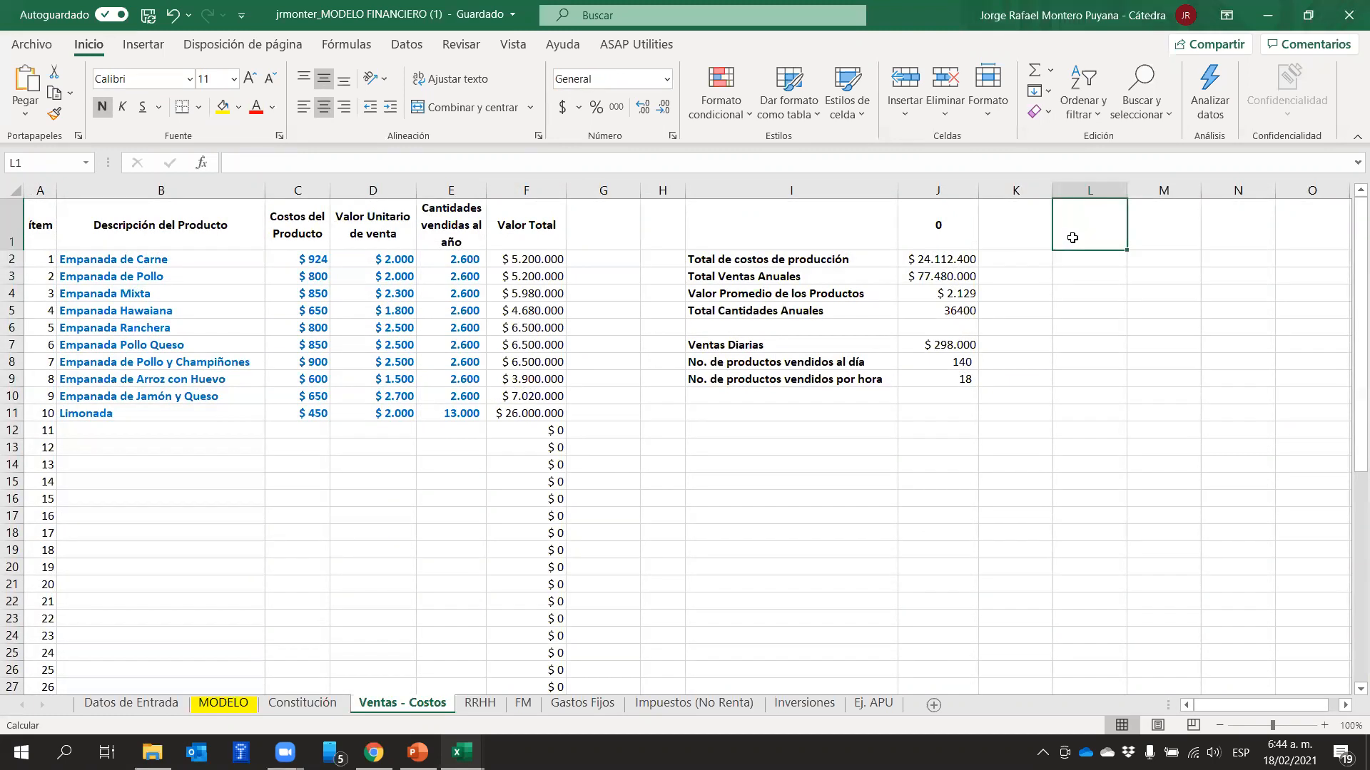
{"action": "type", "text": "0"}
{"action": "left_click", "coordinate": [1217, 320]}
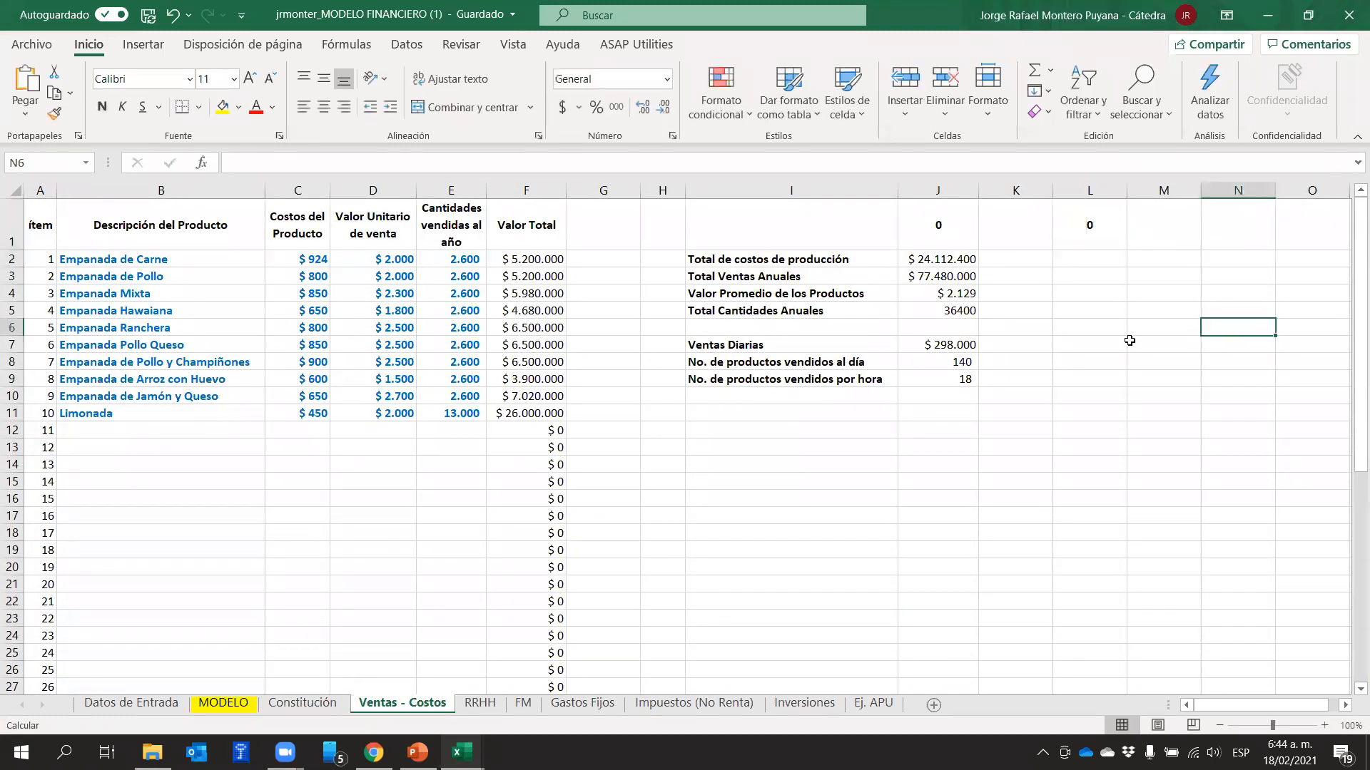
{"action": "left_click", "coordinate": [1088, 356]}
{"action": "type", "text": "140"}
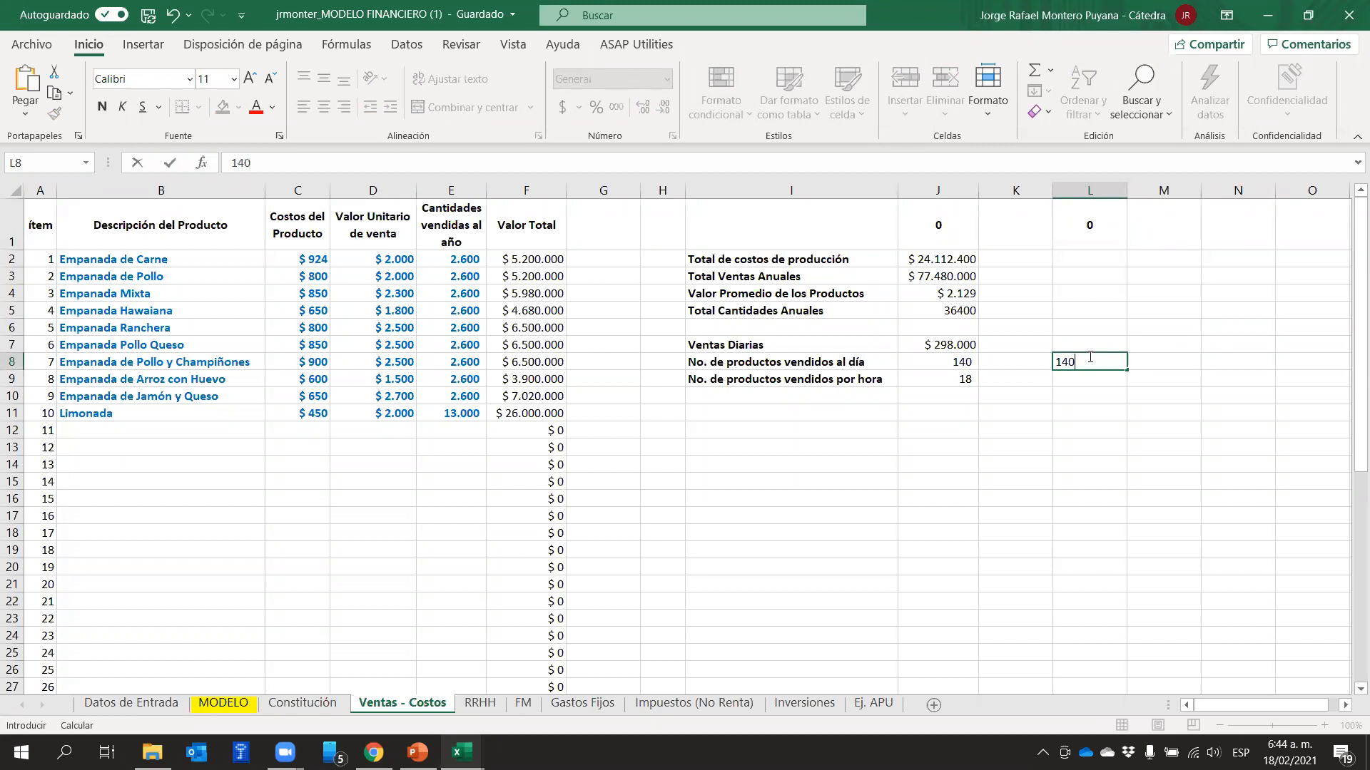
{"action": "key", "text": "Return"}
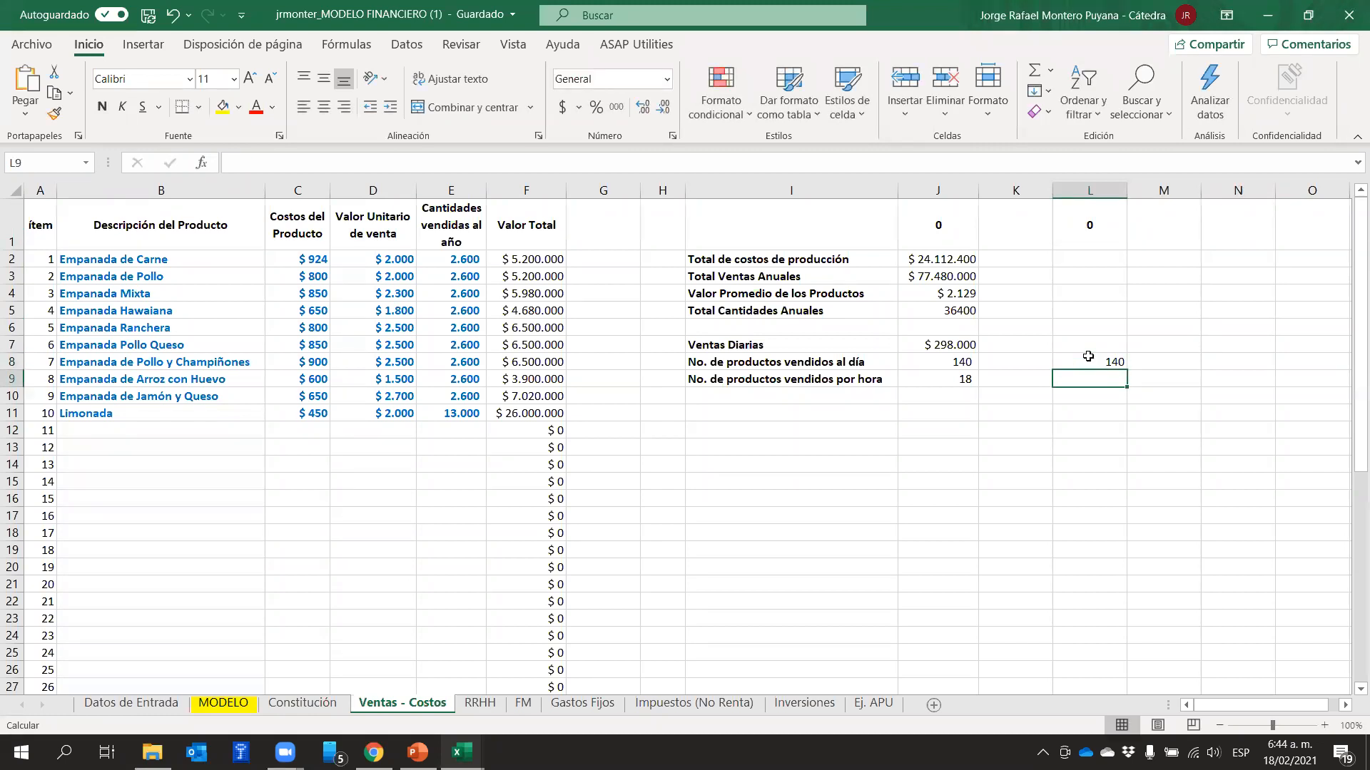
Enter year 1 in cell M1 and 150 daily products in M8, beside the year 0 example values
{"action": "left_click", "coordinate": [1160, 225]}
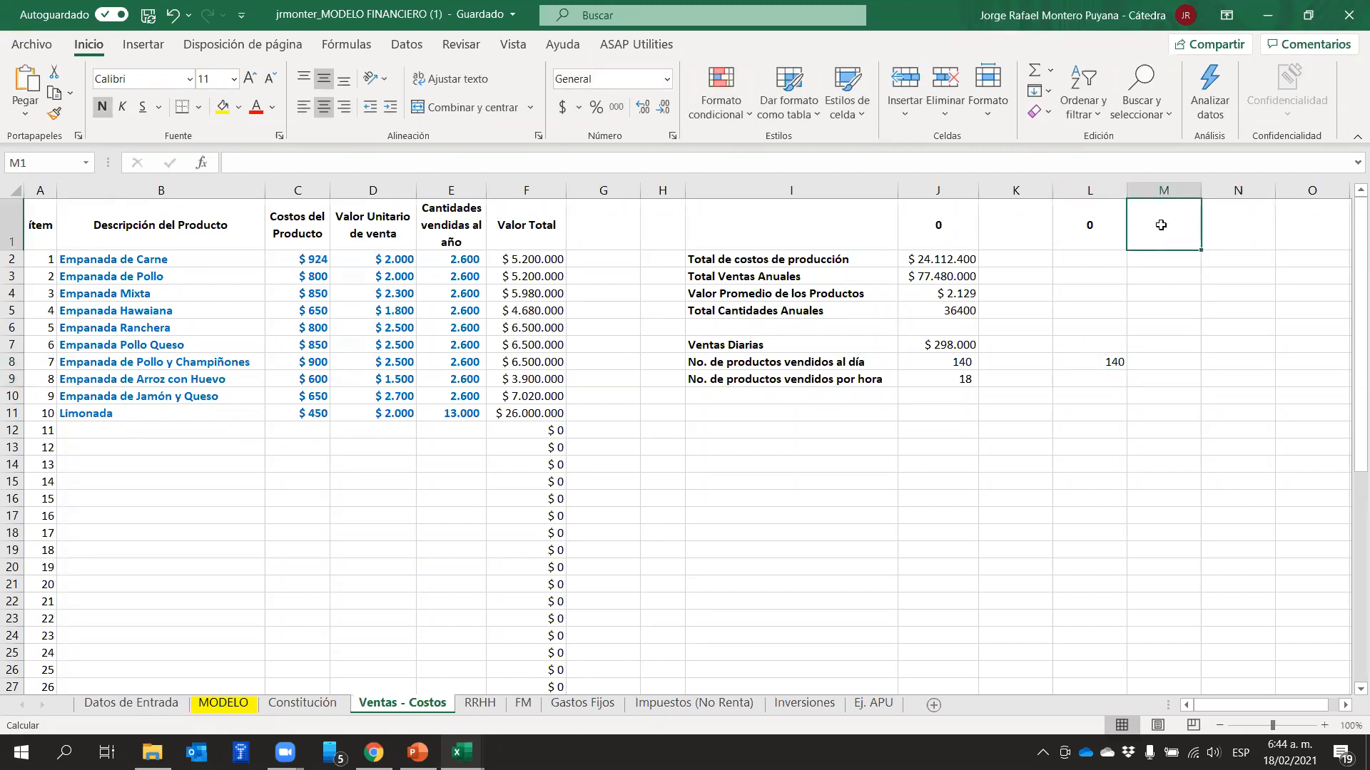
{"action": "type", "text": "1"}
{"action": "key", "text": "Escape"}
{"action": "key", "text": "Down"}
{"action": "key", "text": "Down"}
{"action": "key", "text": "Down"}
{"action": "key", "text": "Down"}
{"action": "key", "text": "Down"}
{"action": "key", "text": "Down"}
{"action": "key", "text": "Down"}
{"action": "key", "text": "Down"}
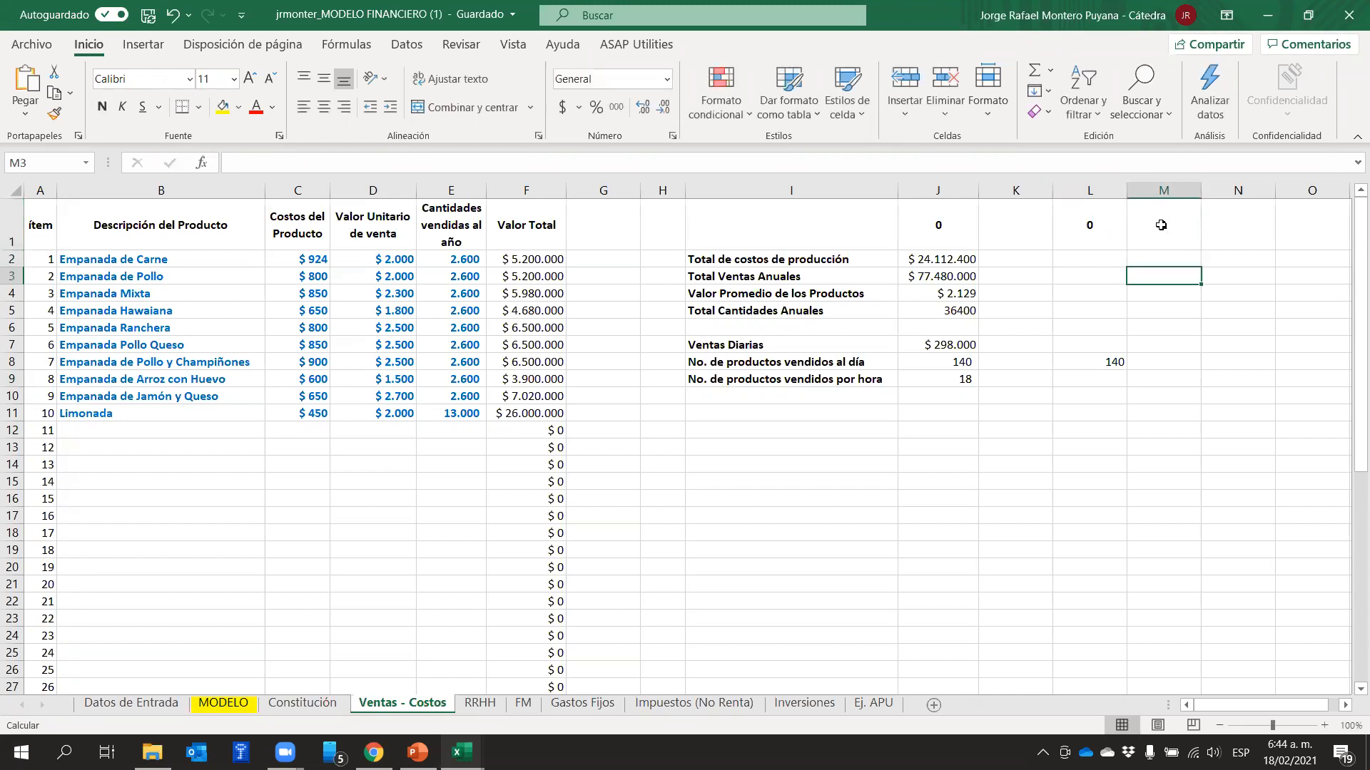
{"action": "key", "text": "Up"}
{"action": "type", "text": "150"}
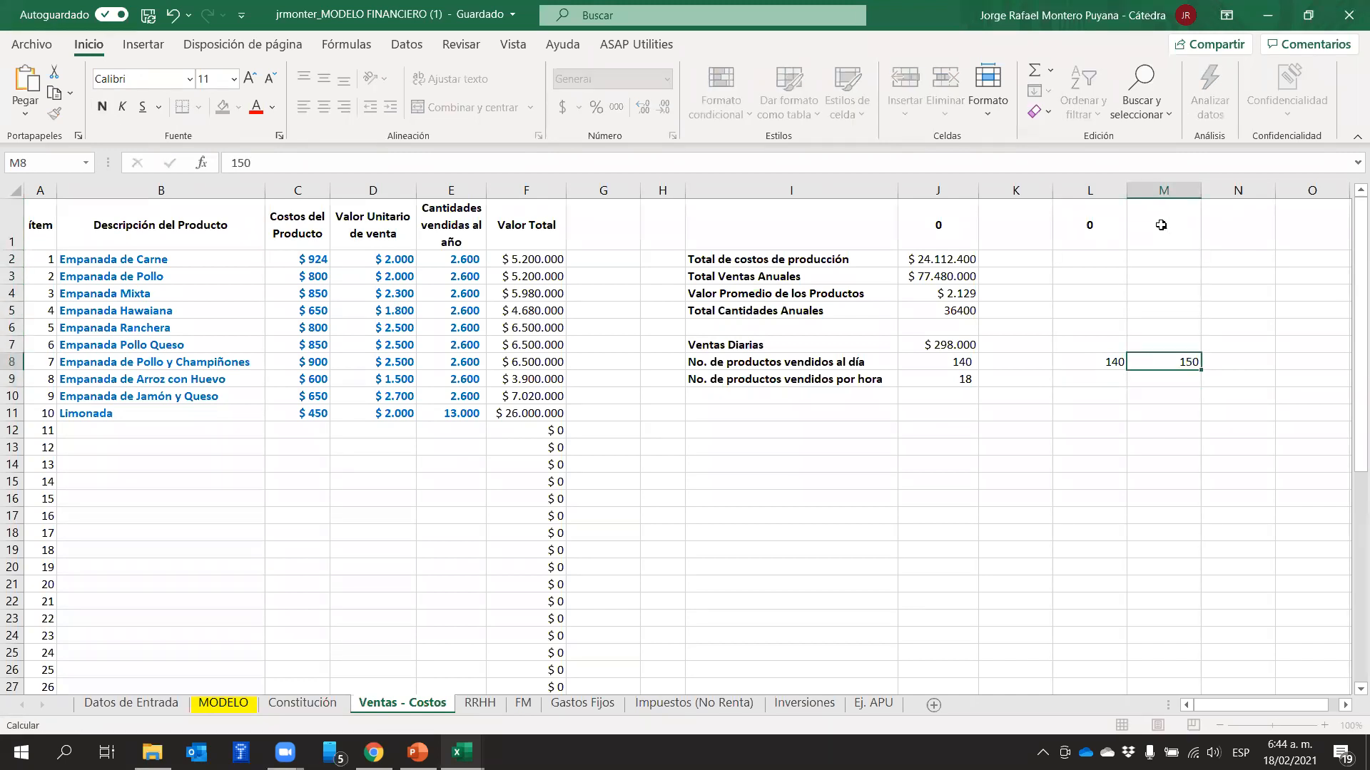
{"action": "key", "text": "Return"}
{"action": "key", "text": "Up"}
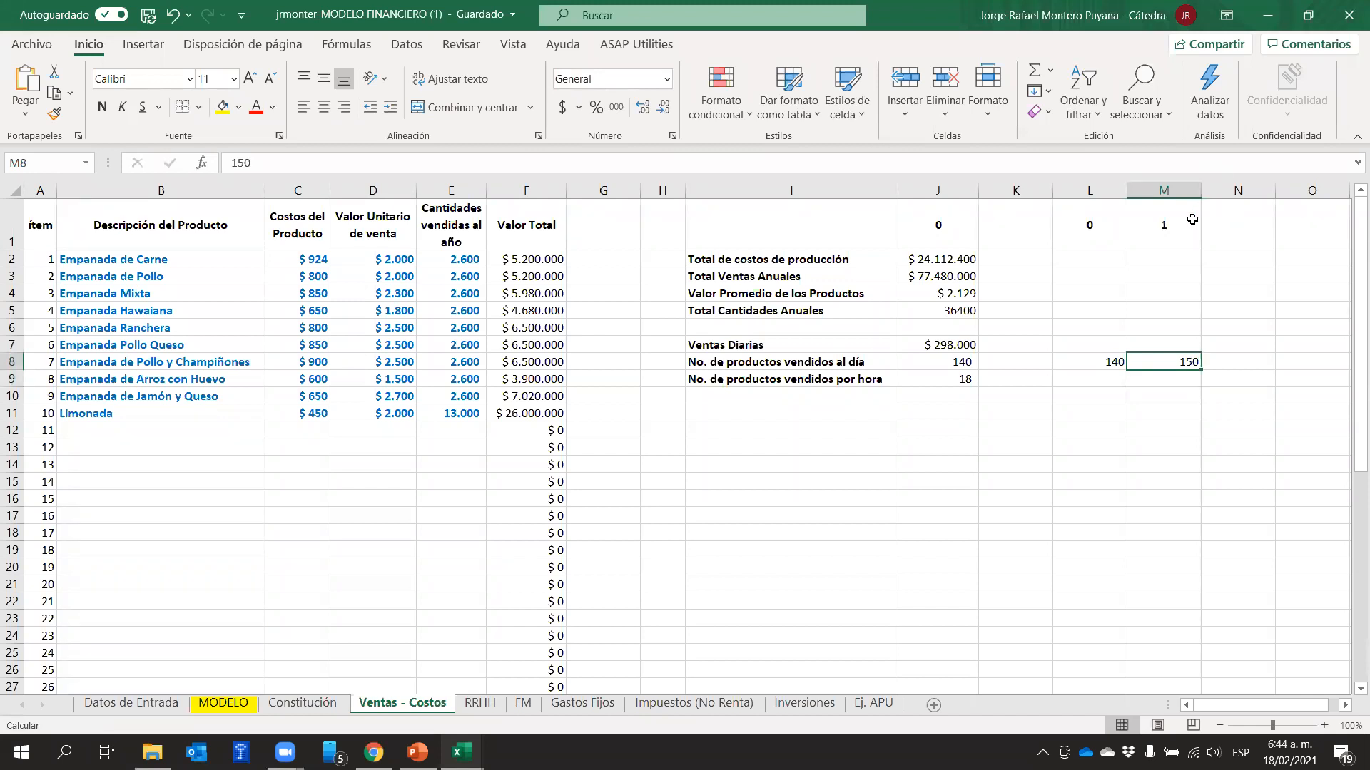
{"action": "left_click", "coordinate": [1191, 220]}
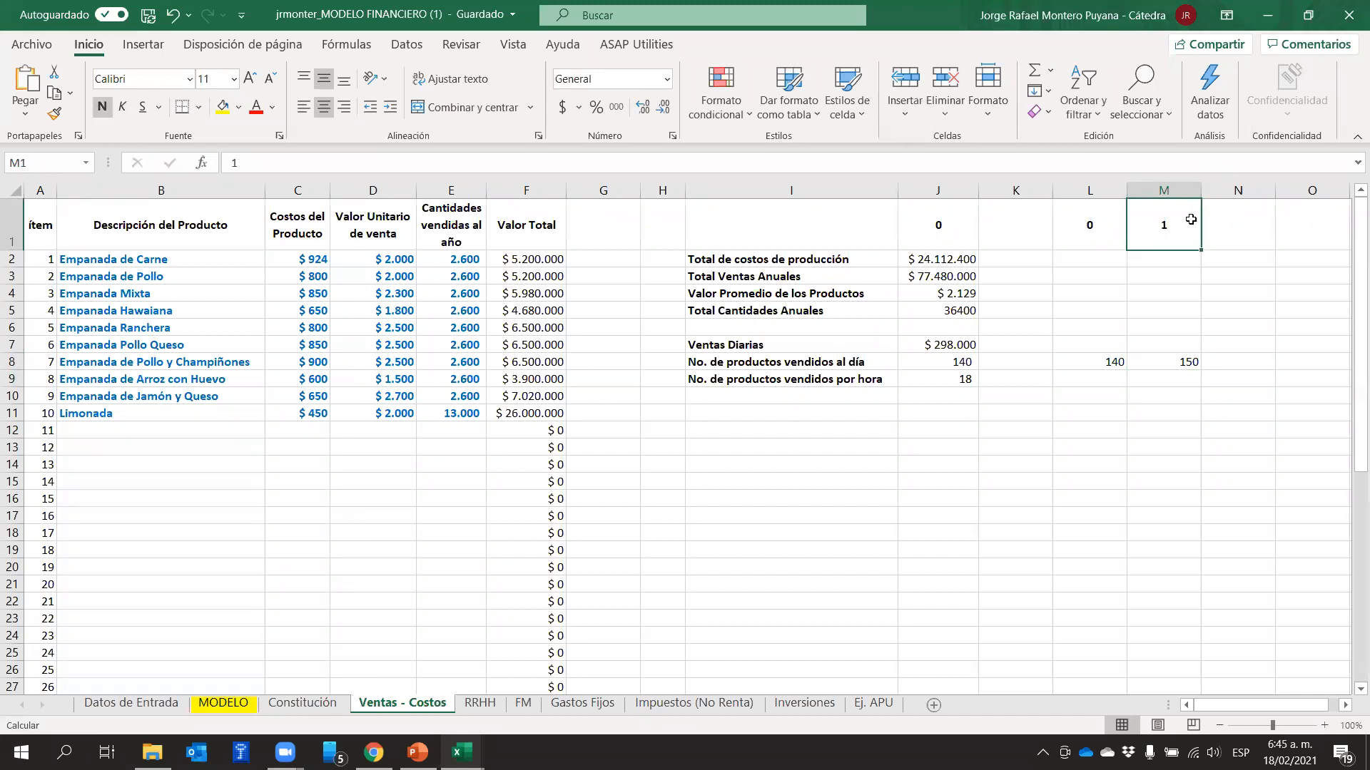
Calculate the growth in daily products sold in cell N8 with the formula +(M8-L8)/L8
{"action": "left_click", "coordinate": [1221, 359]}
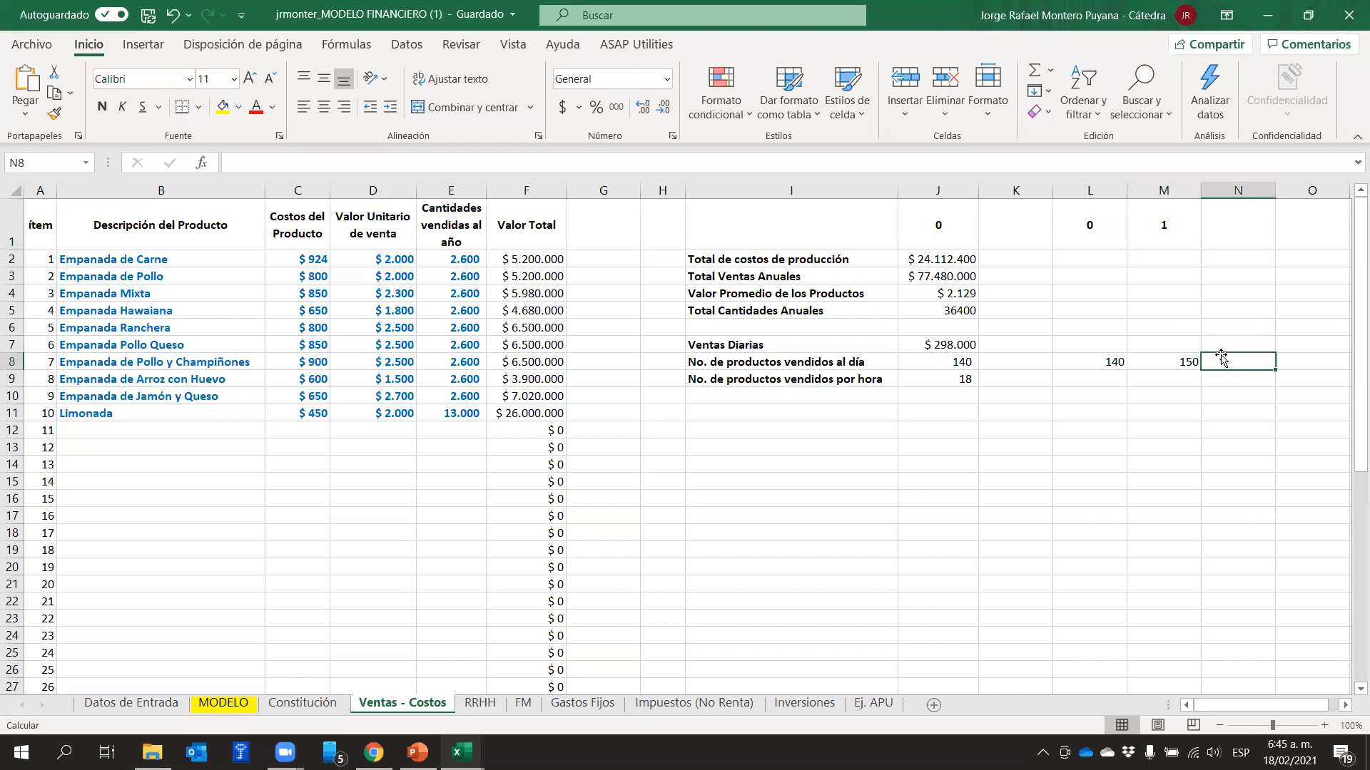
{"action": "type", "text": "+(M8-"}
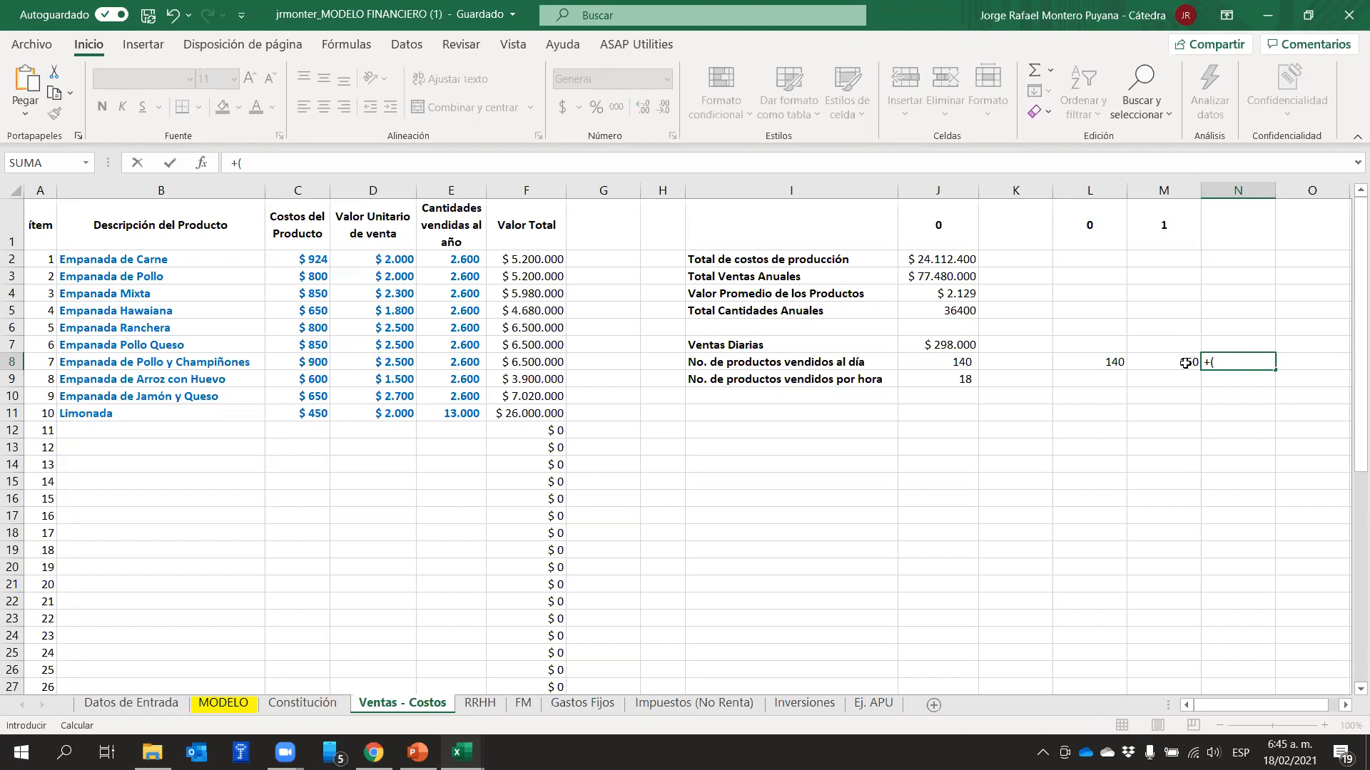
{"action": "left_click", "coordinate": [1138, 364]}
{"action": "type", "text": "-"}
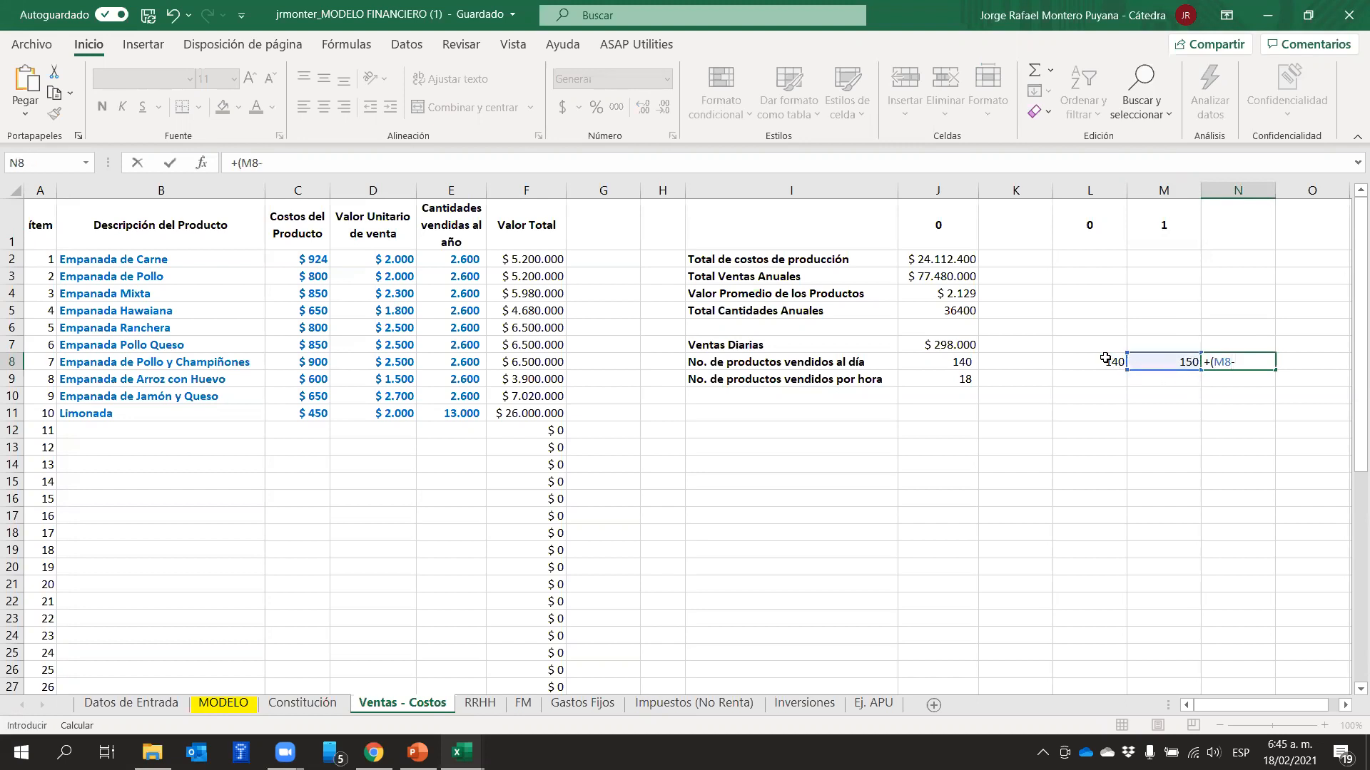
{"action": "left_click", "coordinate": [1106, 361]}
{"action": "type", "text": "="}
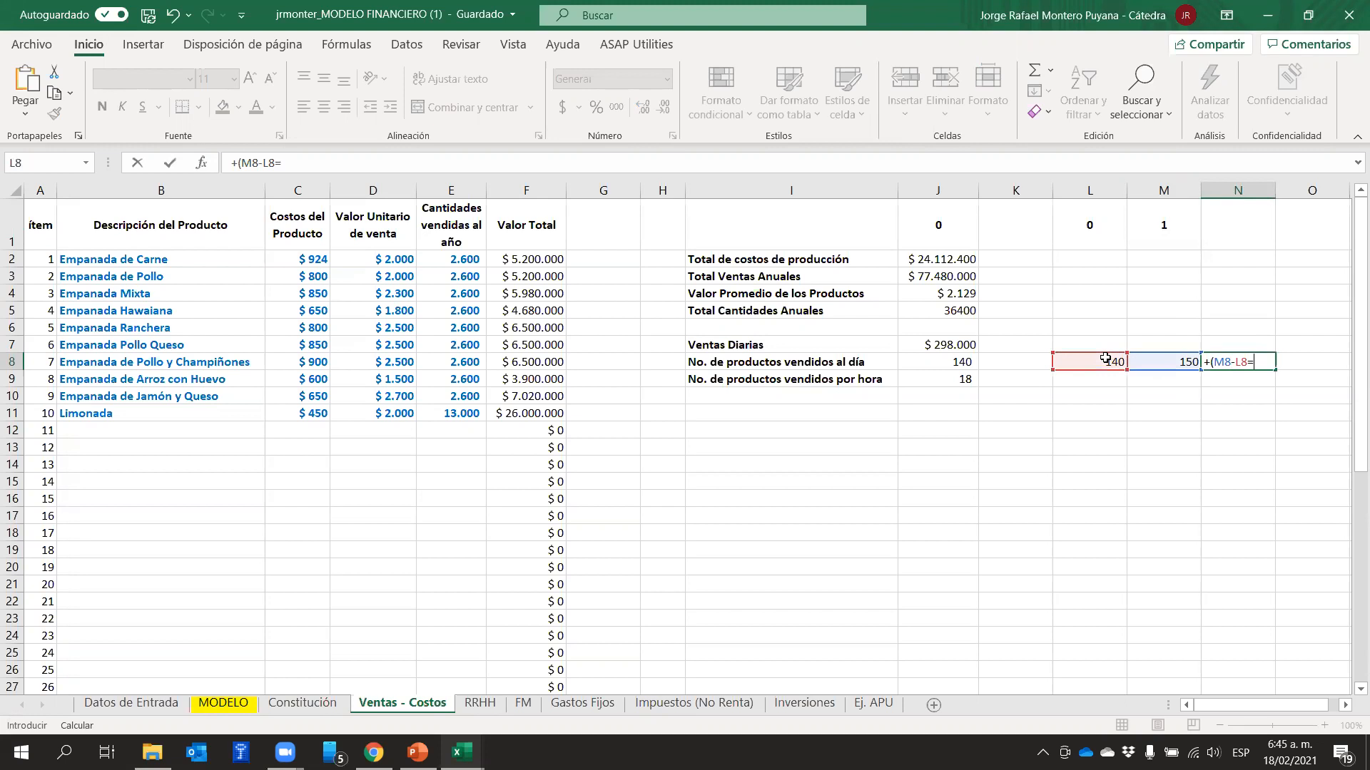
{"action": "key", "text": "BackSpace"}
{"action": "type", "text": ")/"}
{"action": "left_click", "coordinate": [1105, 359]}
{"action": "key", "text": "Return"}
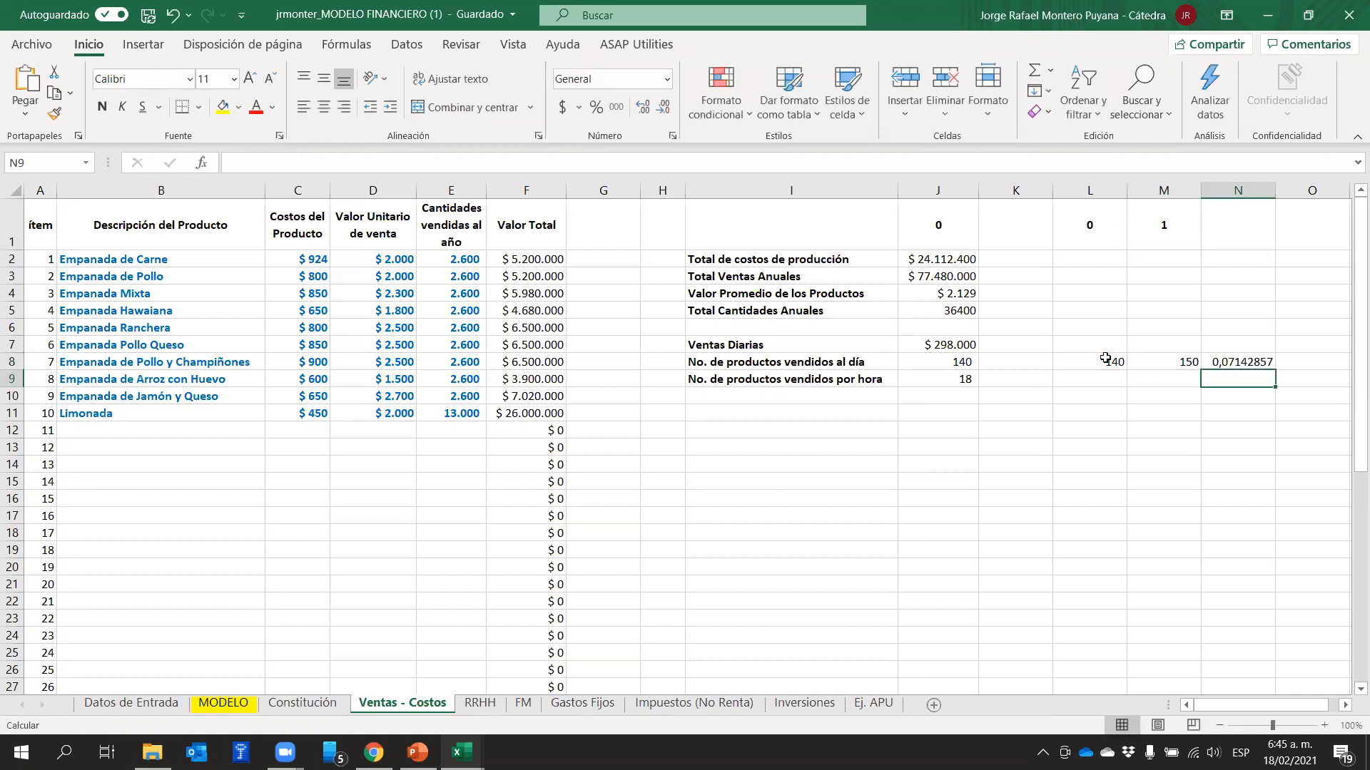
Format the growth result in cell N8 as a percentage with two decimal places
{"action": "left_click", "coordinate": [1264, 364]}
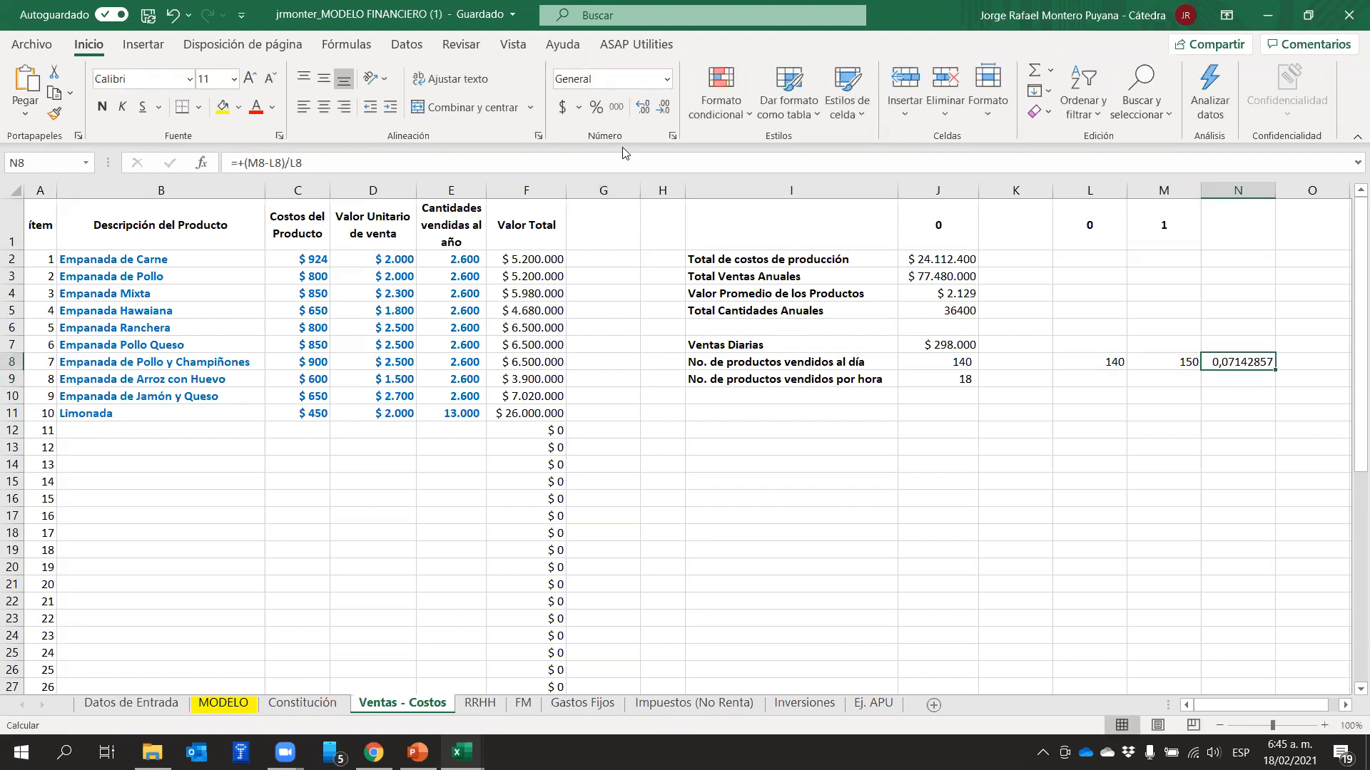
{"action": "left_click", "coordinate": [595, 107]}
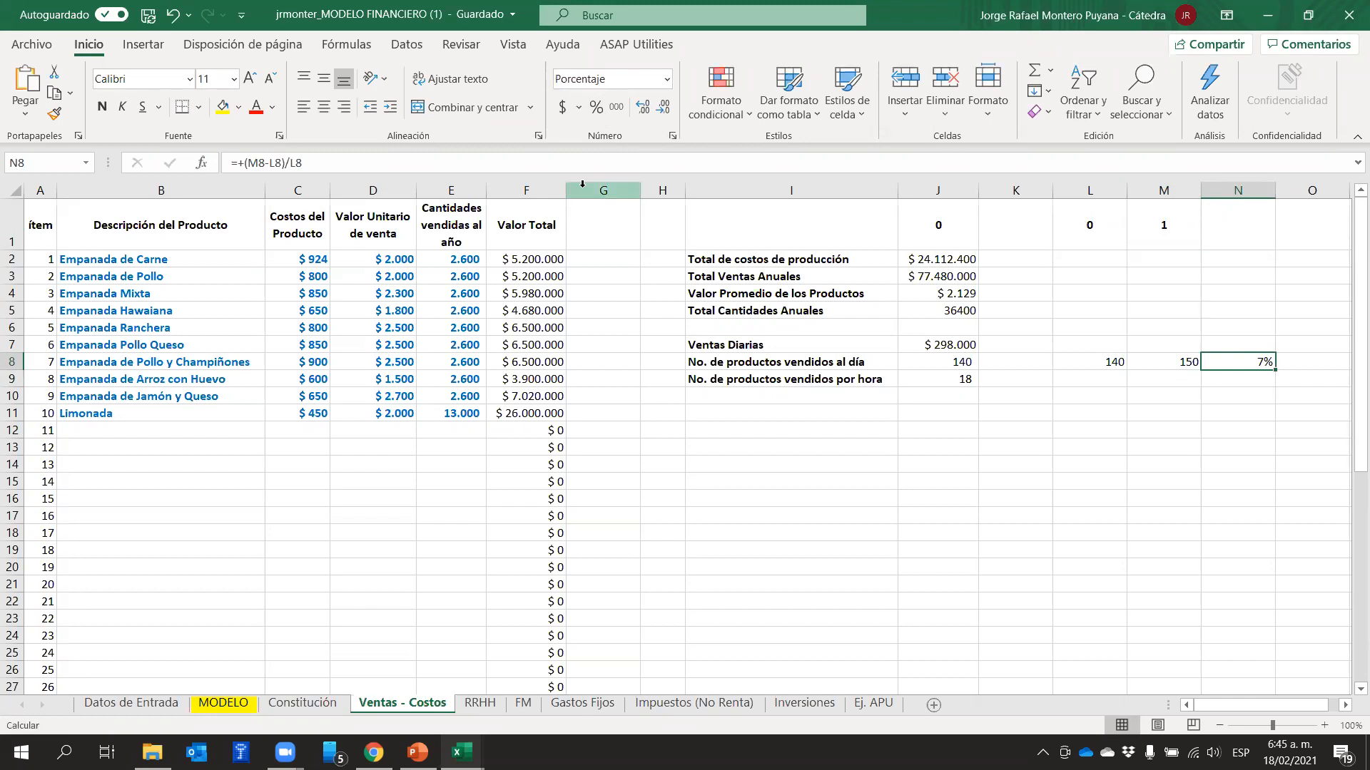
{"action": "double_click", "coordinate": [649, 114]}
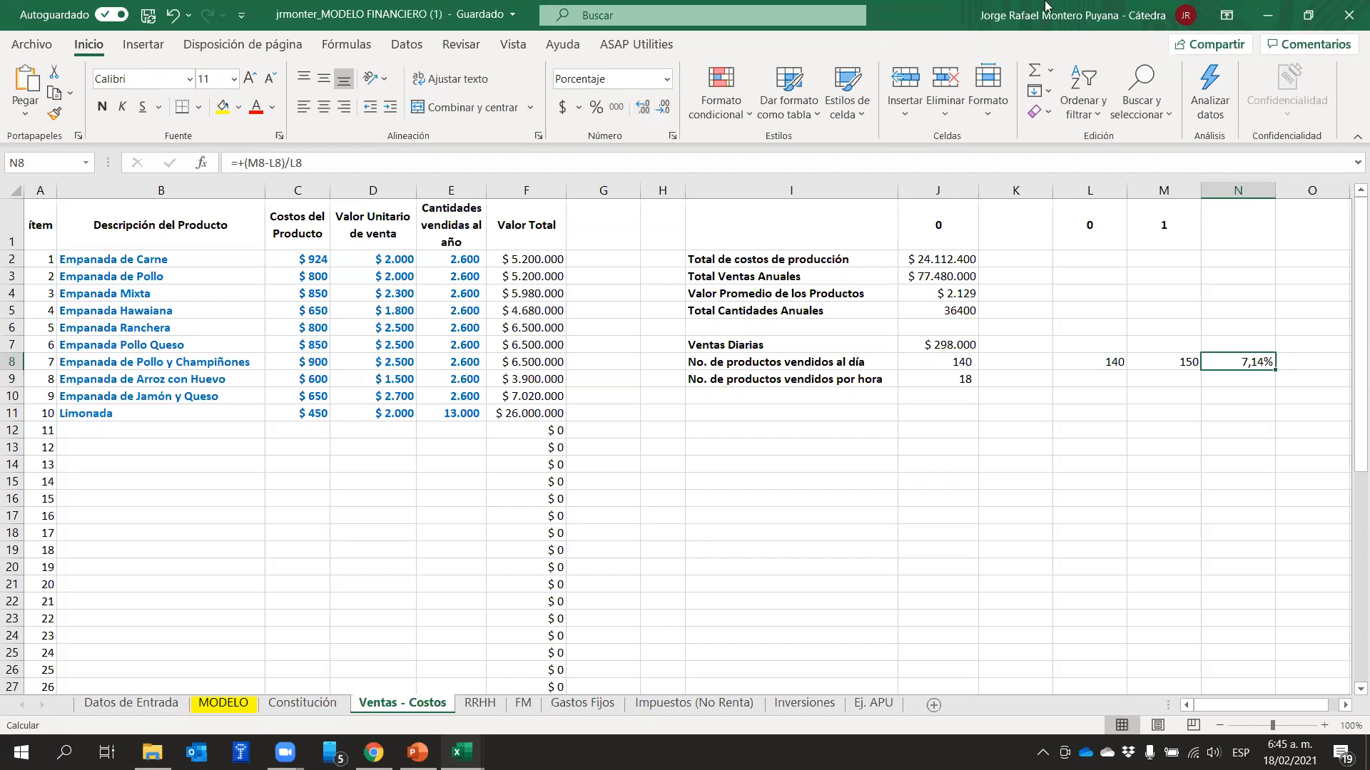
Review the daily quantities in L8 and M8 against the product list B2:B11 and the growth formula in N8
{"action": "left_click", "coordinate": [1099, 359]}
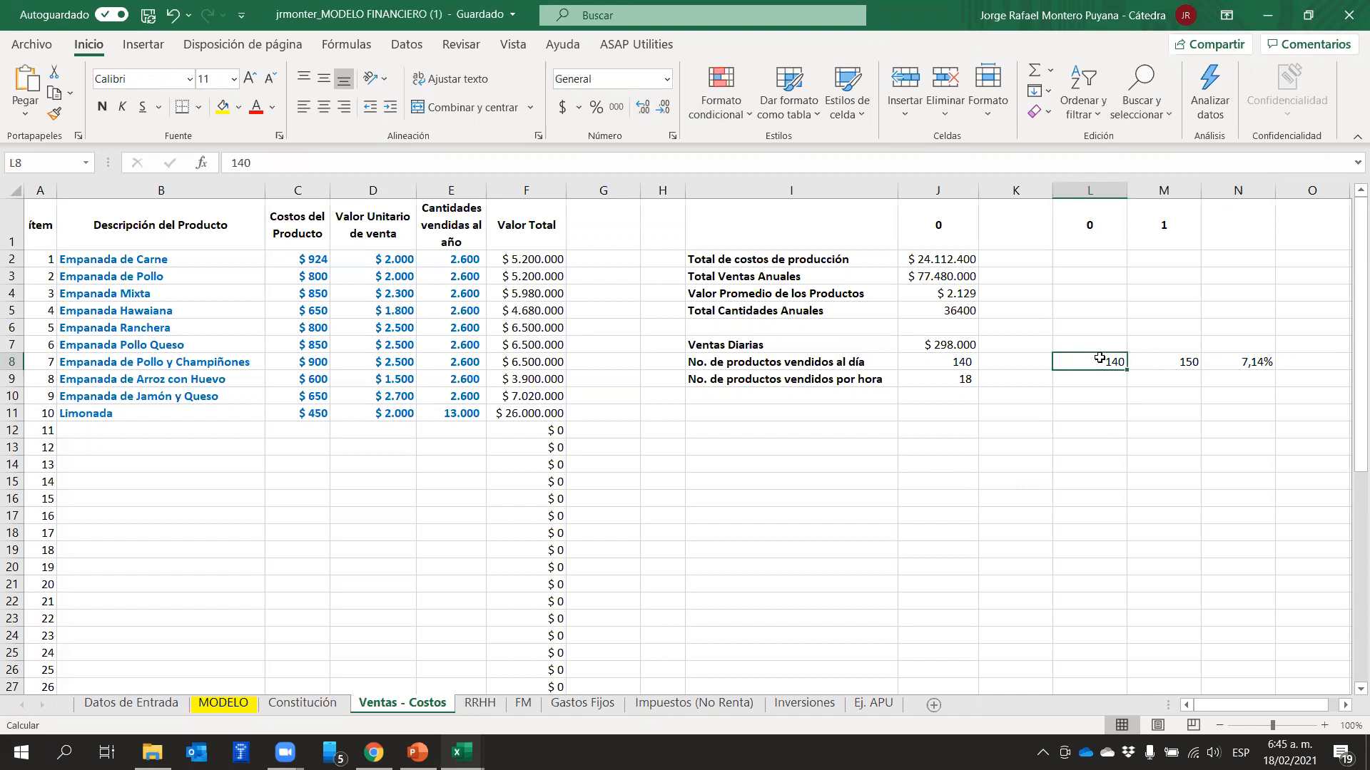
{"action": "left_click", "coordinate": [1186, 364]}
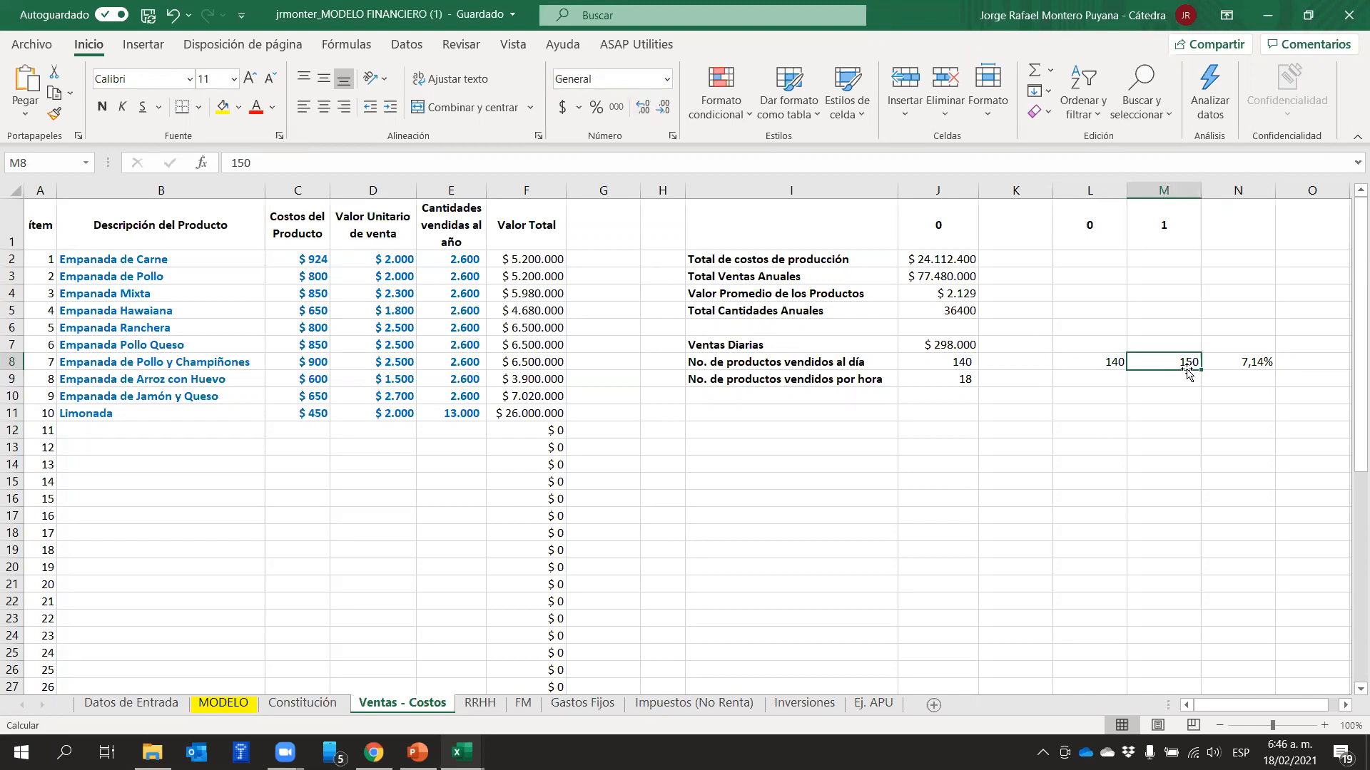
{"action": "left_click_drag", "start_coordinate": [187, 259], "coordinate": [184, 415]}
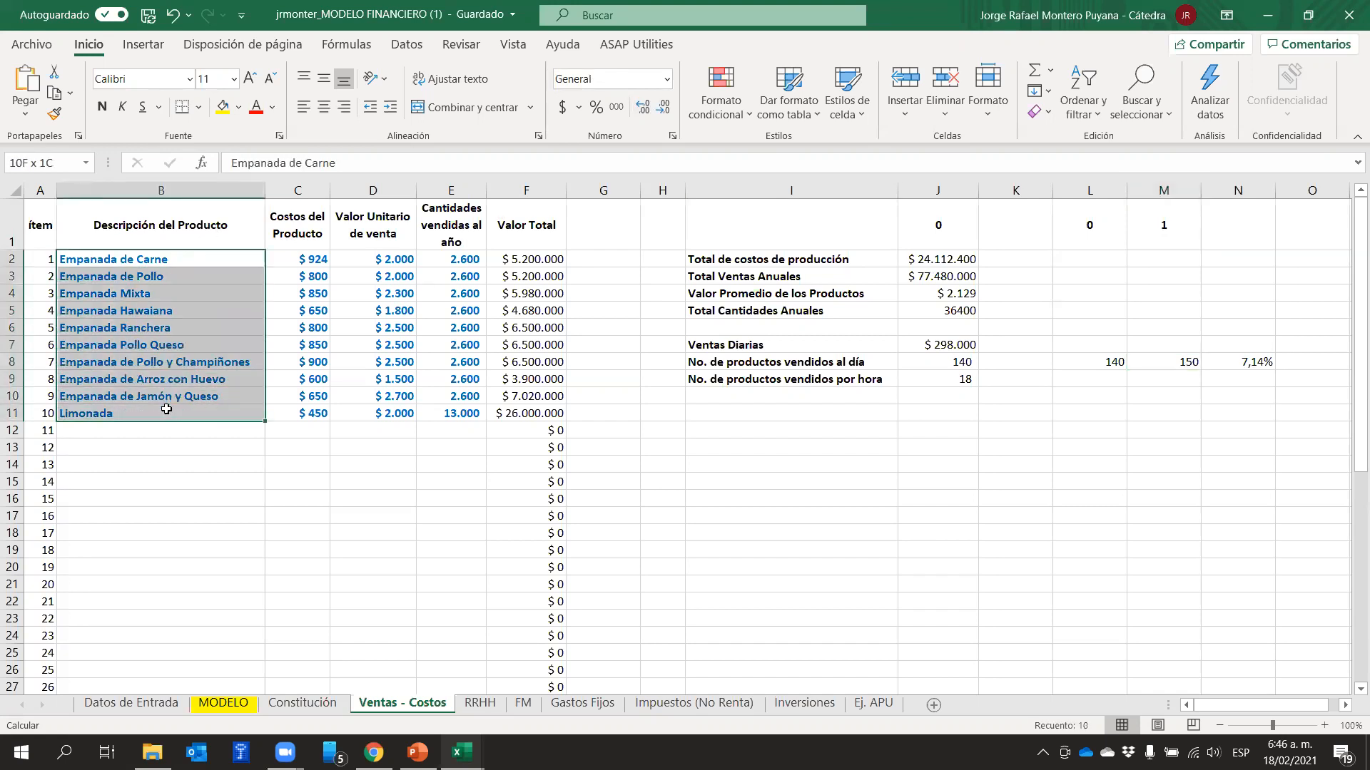
{"action": "left_click", "coordinate": [1176, 362]}
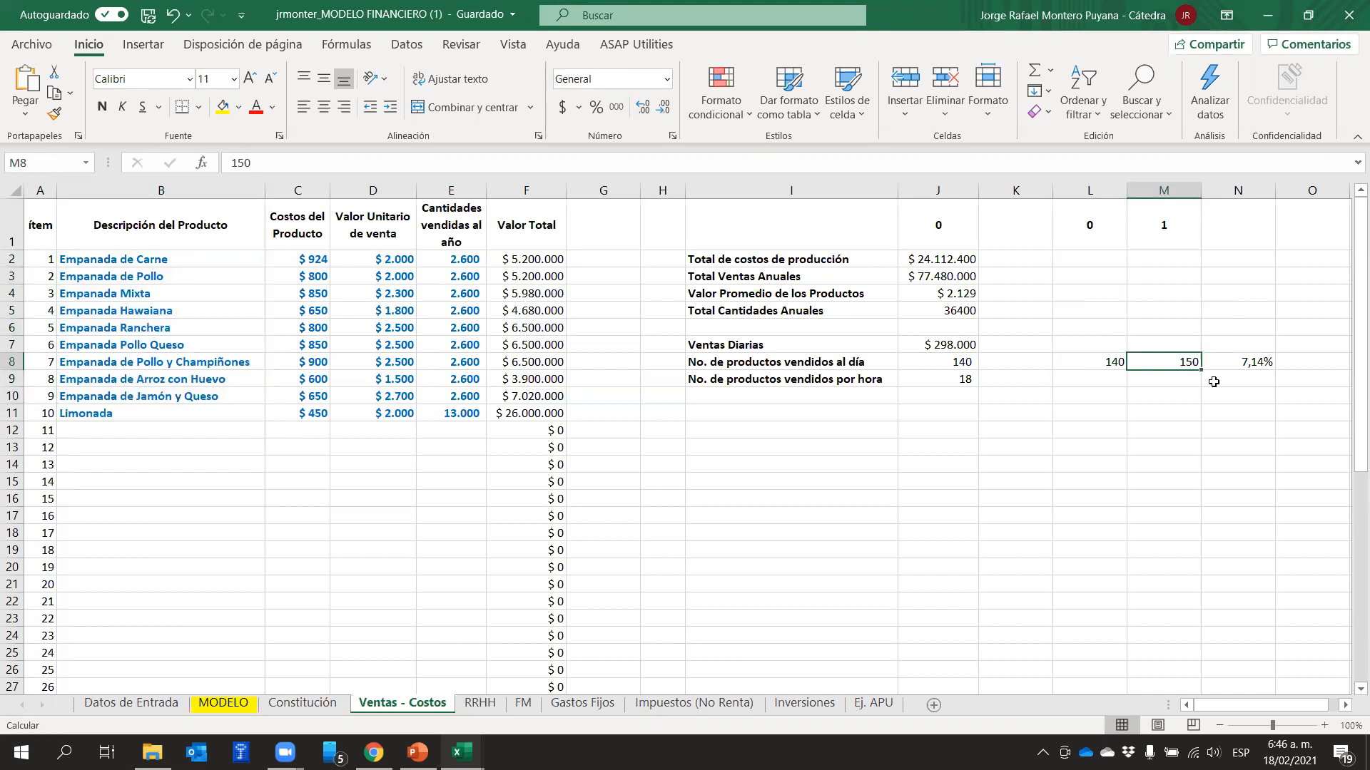
{"action": "left_click", "coordinate": [1266, 363]}
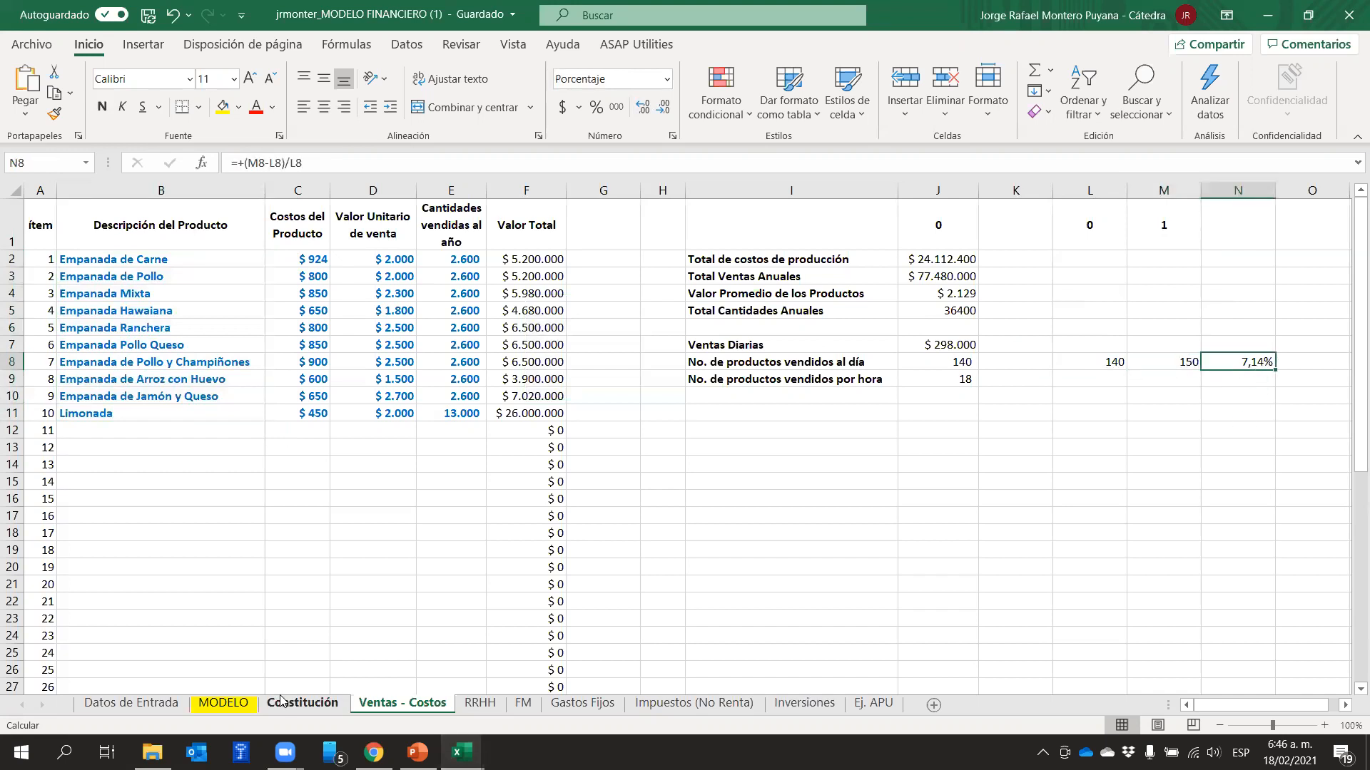
Return to the MODELO sheet and inspect the year 1 growth in units sold "gv" in cell D10
{"action": "left_click", "coordinate": [254, 704]}
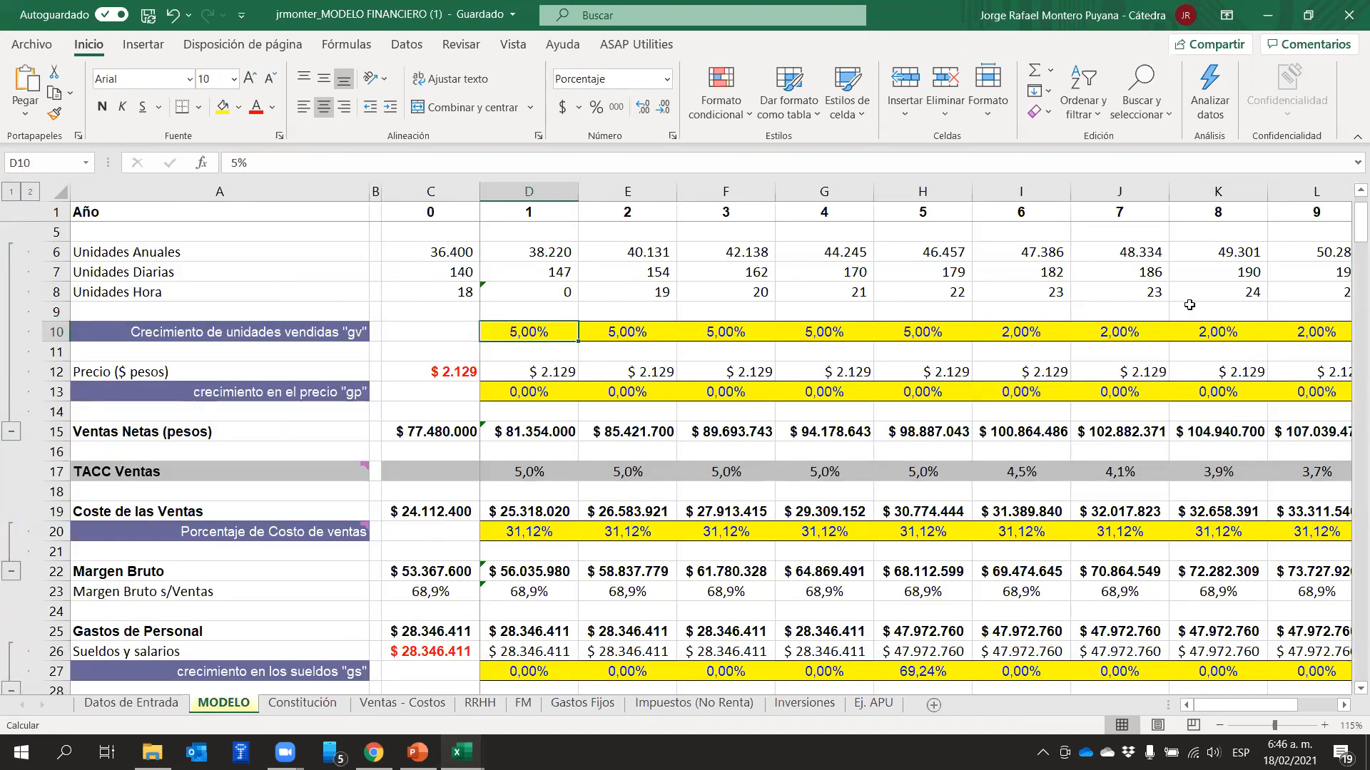
{"action": "left_click", "coordinate": [715, 308]}
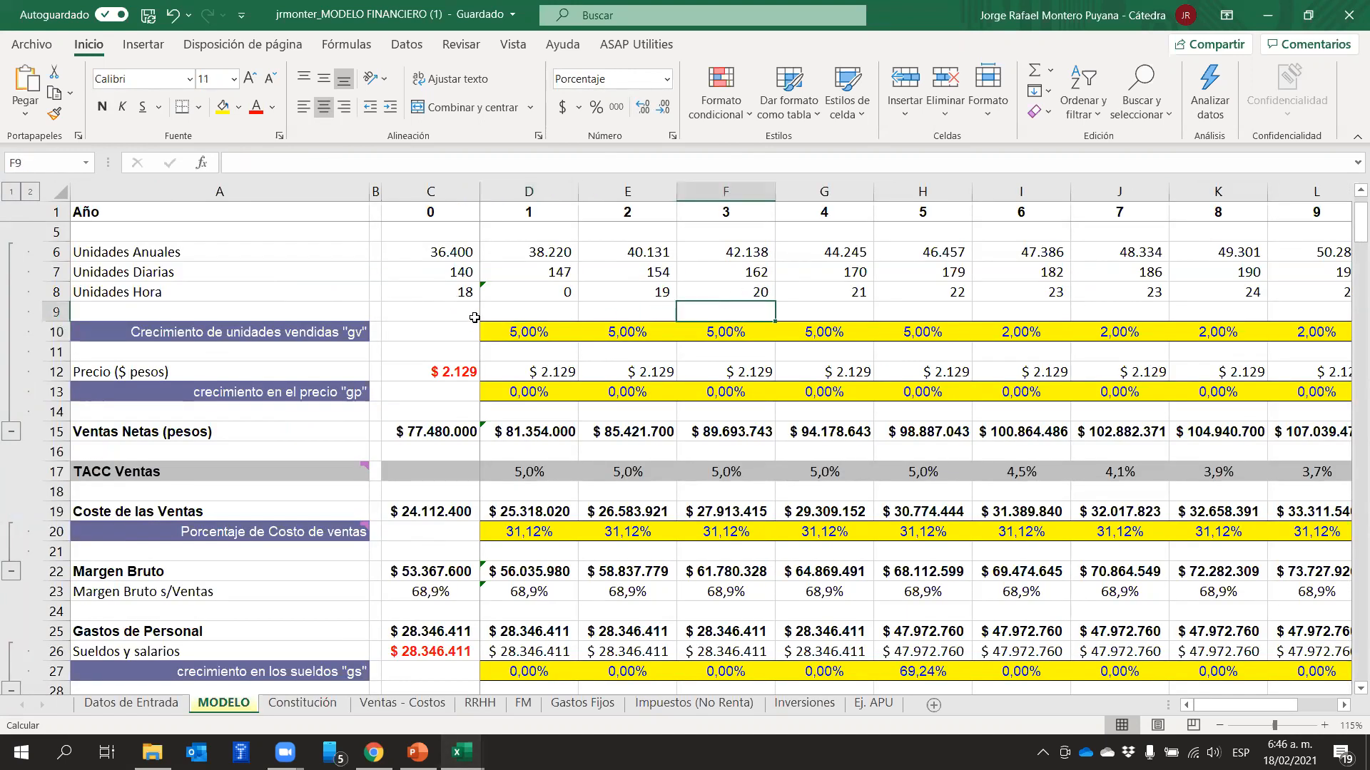
{"action": "left_click", "coordinate": [524, 339]}
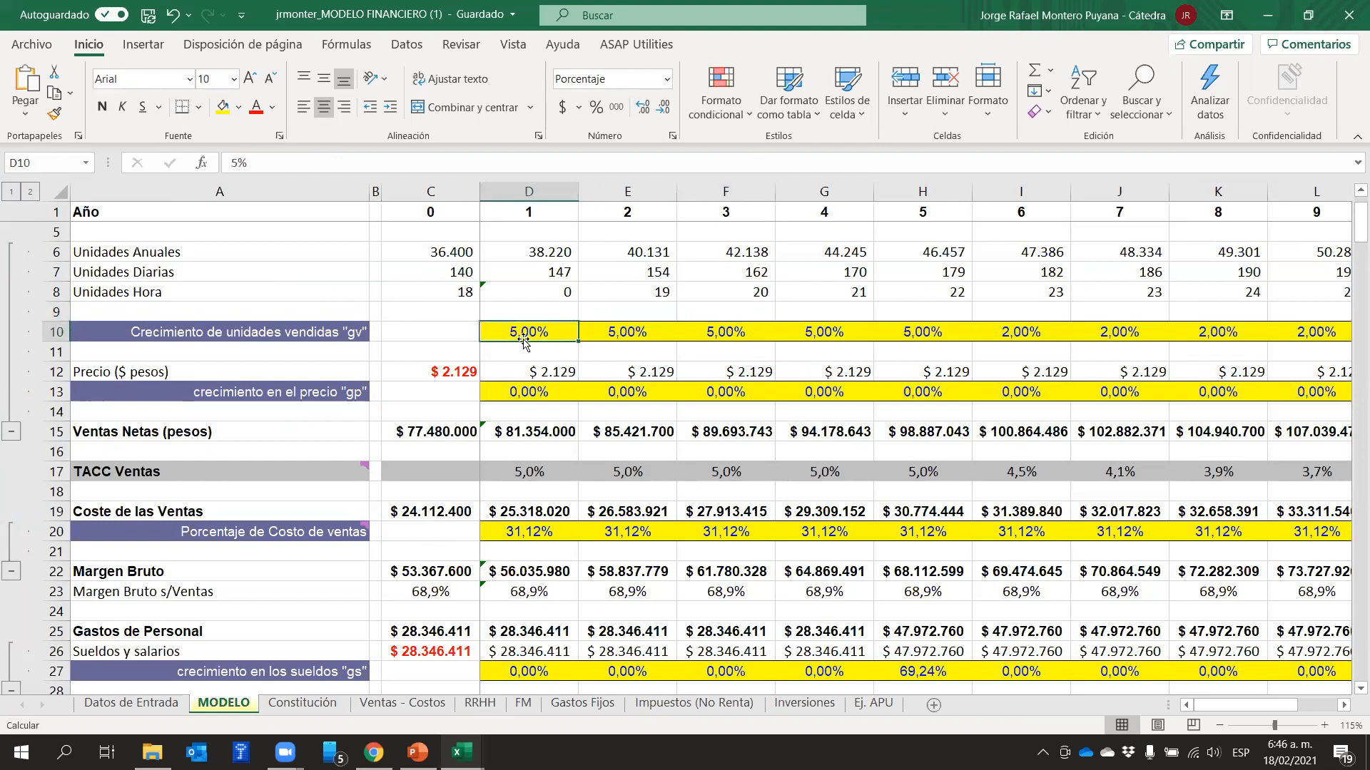
Set the growth in units sold "gv" to 3% for years 1, 2 and 3 in cells D10:F10
{"action": "type", "text": "3"}
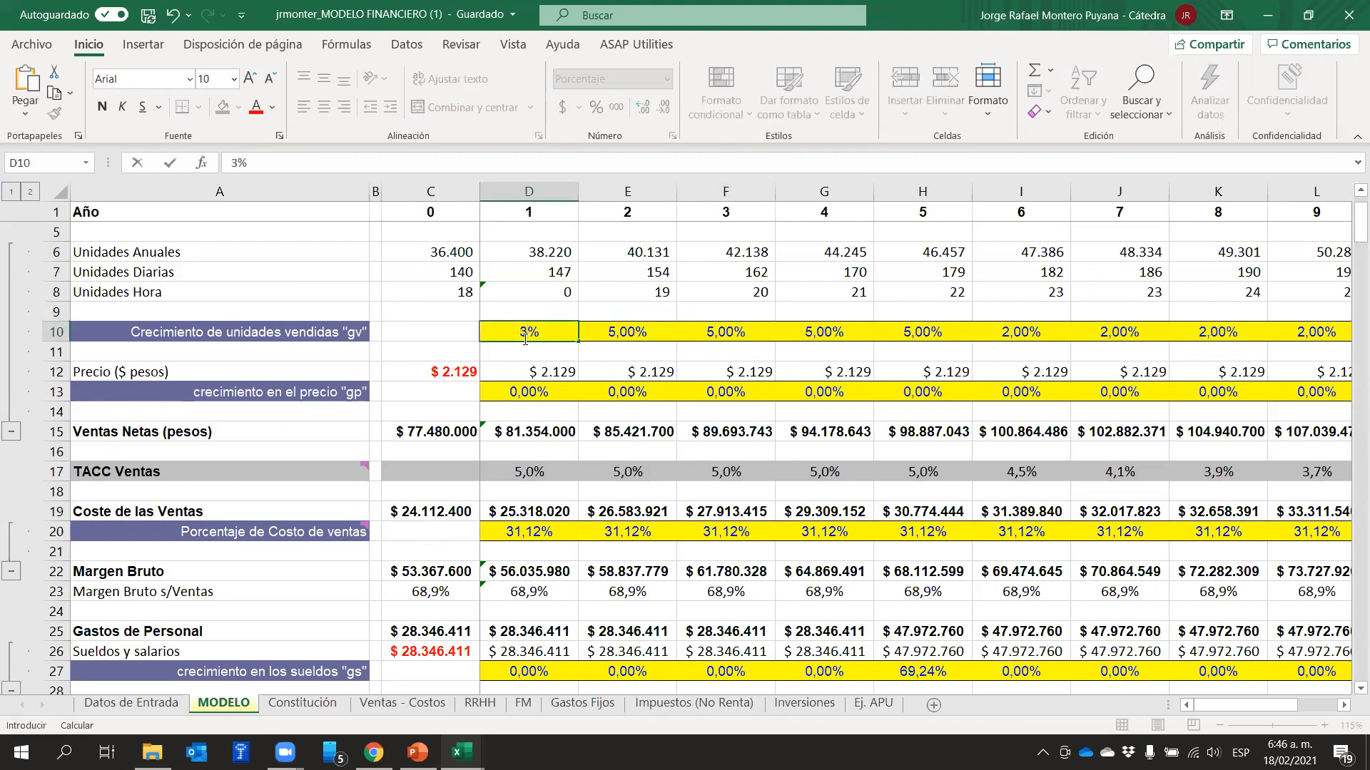
{"action": "key", "text": "Tab"}
{"action": "type", "text": "3"}
{"action": "key", "text": "Tab"}
{"action": "type", "text": "3"}
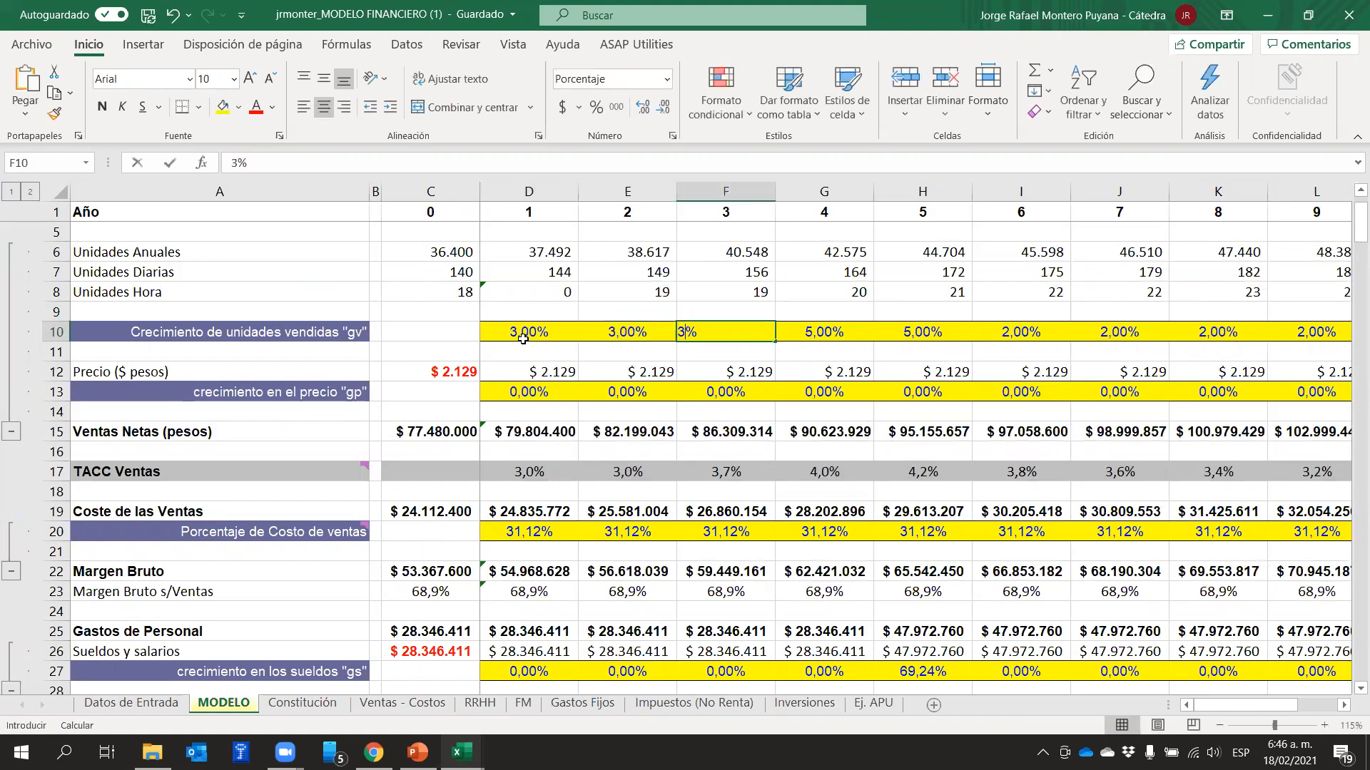
{"action": "key", "text": "Tab"}
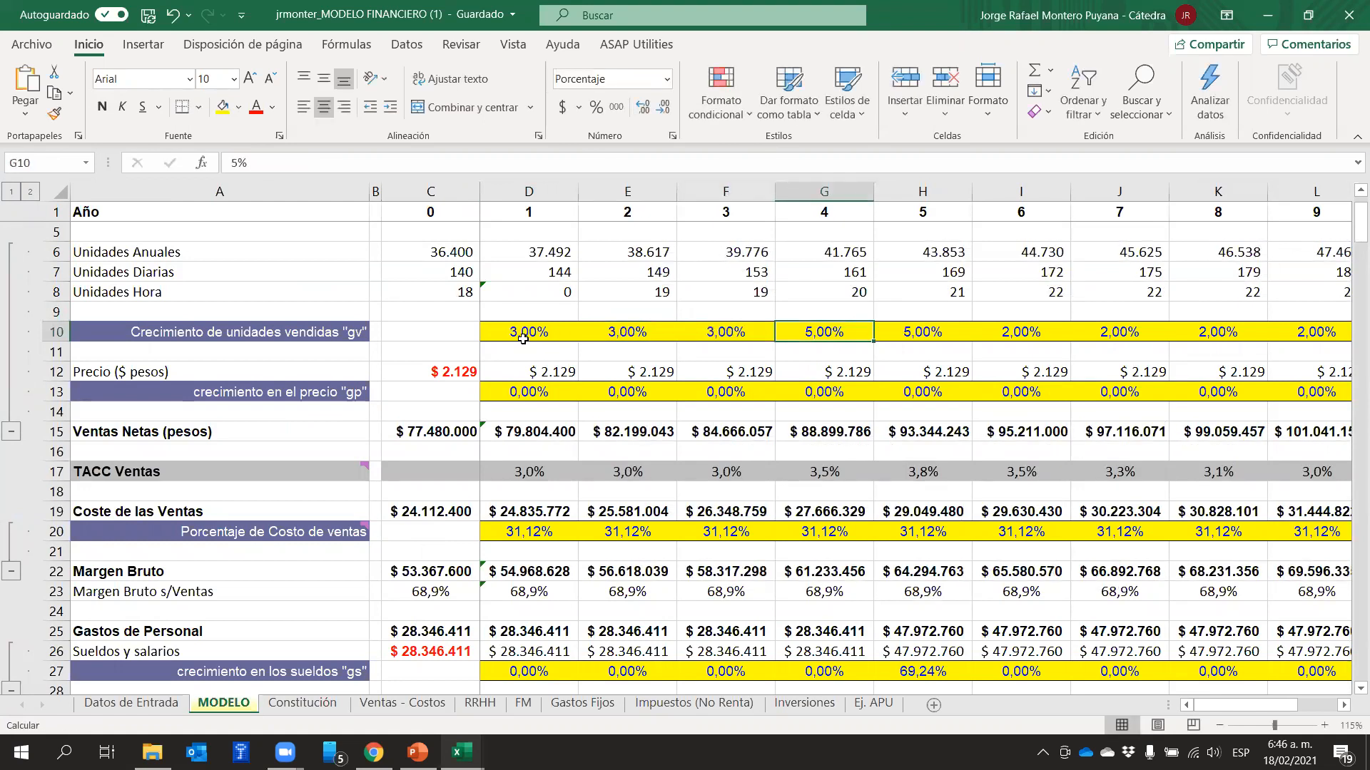
Set the growth in units sold to 5% for years 5 and 6 in cells H10 and I10
{"action": "key", "text": "Tab"}
{"action": "key", "text": "Tab"}
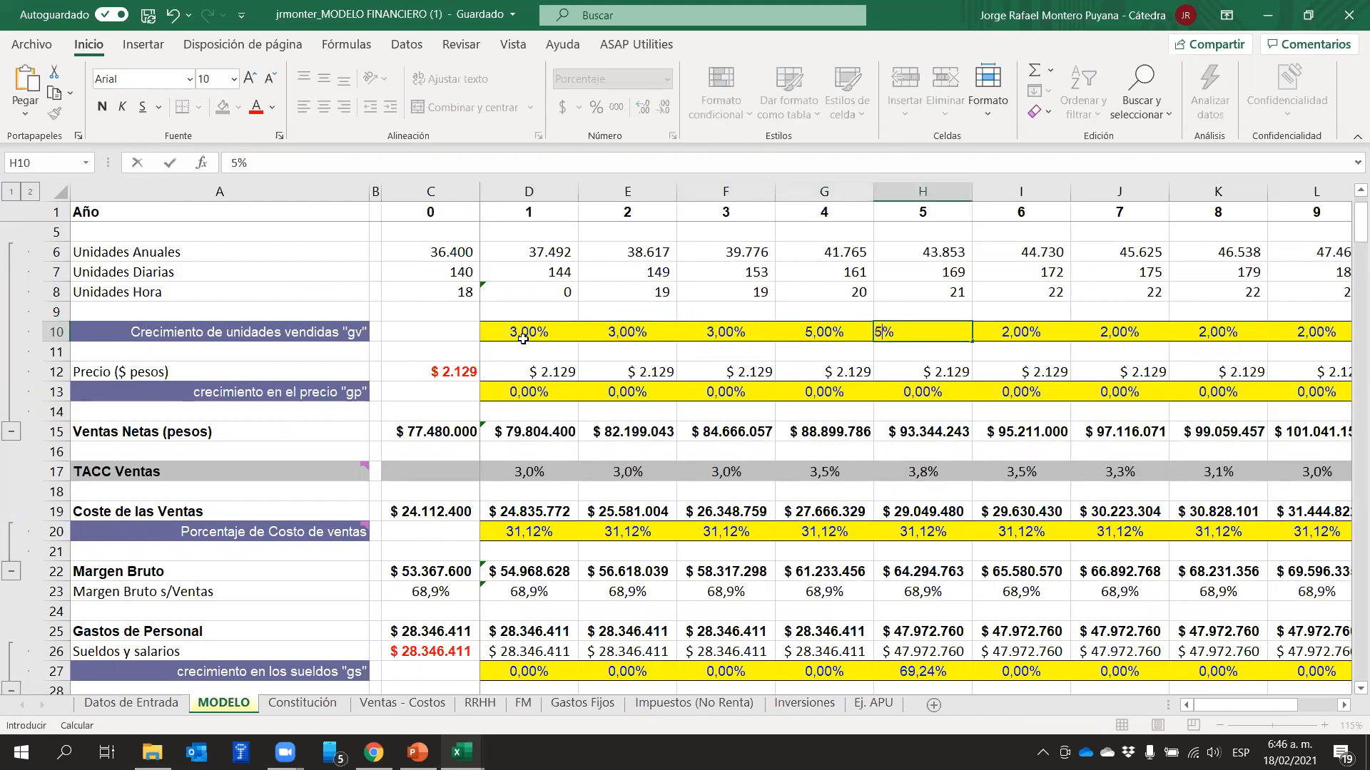
{"action": "type", "text": "5"}
{"action": "key", "text": "Tab"}
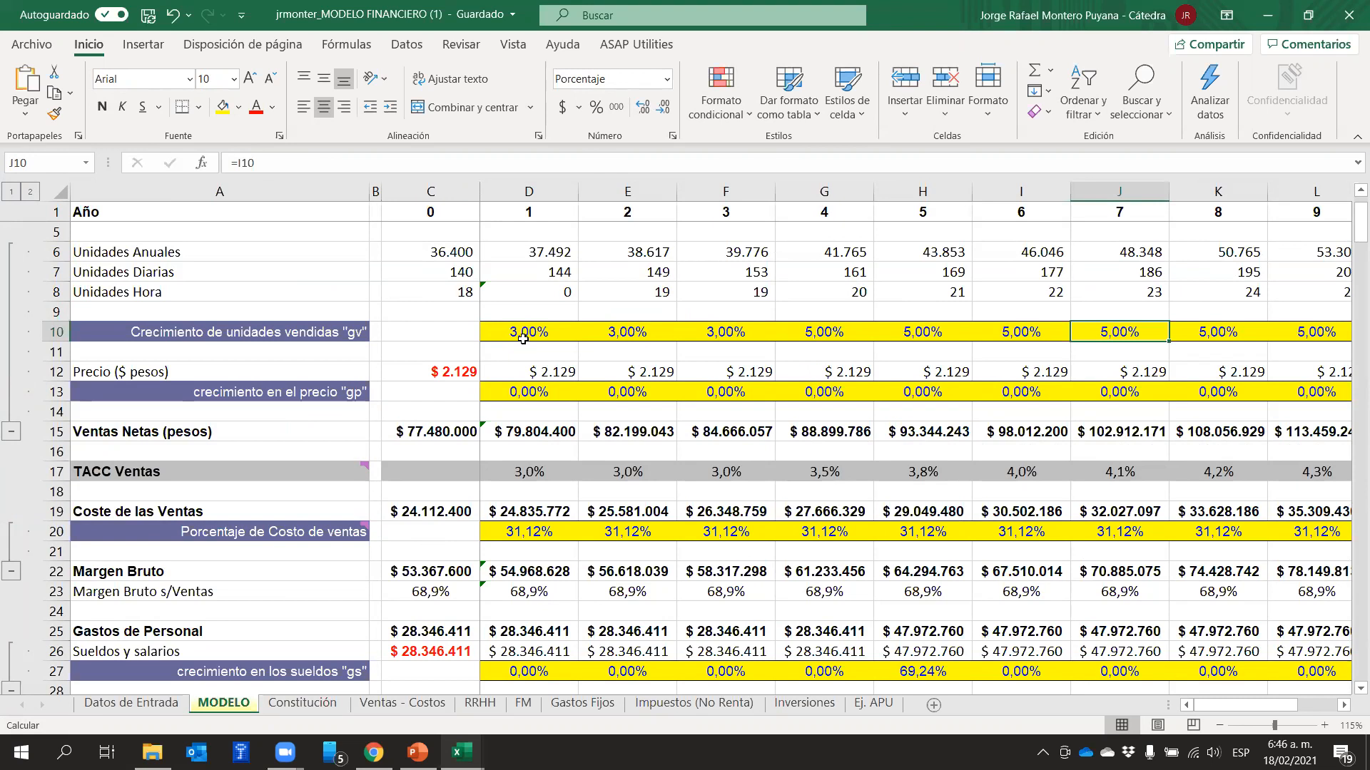
Set the growth in units sold to 7% in year 7 (J10) and to 1% in year 9 (L10)
{"action": "type", "text": "7"}
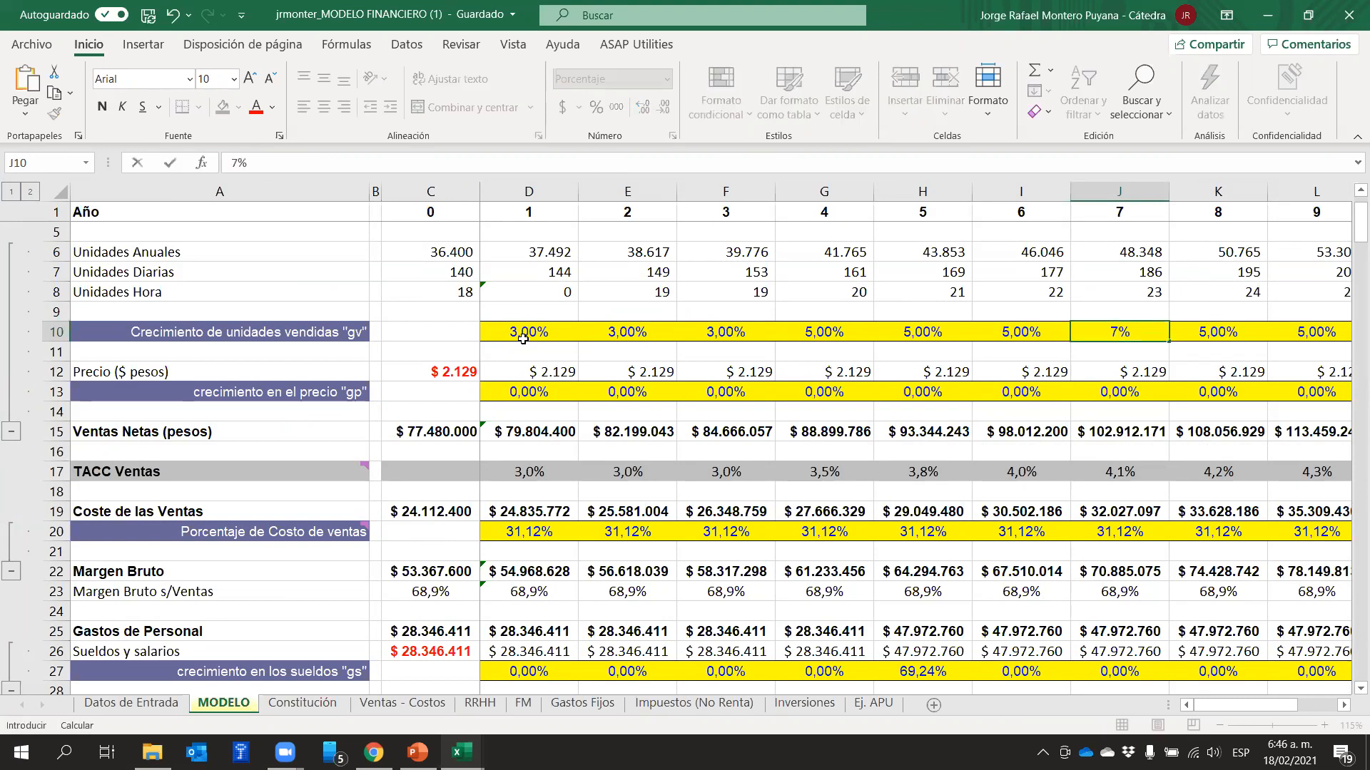
{"action": "key", "text": "Tab"}
{"action": "key", "text": "Tab"}
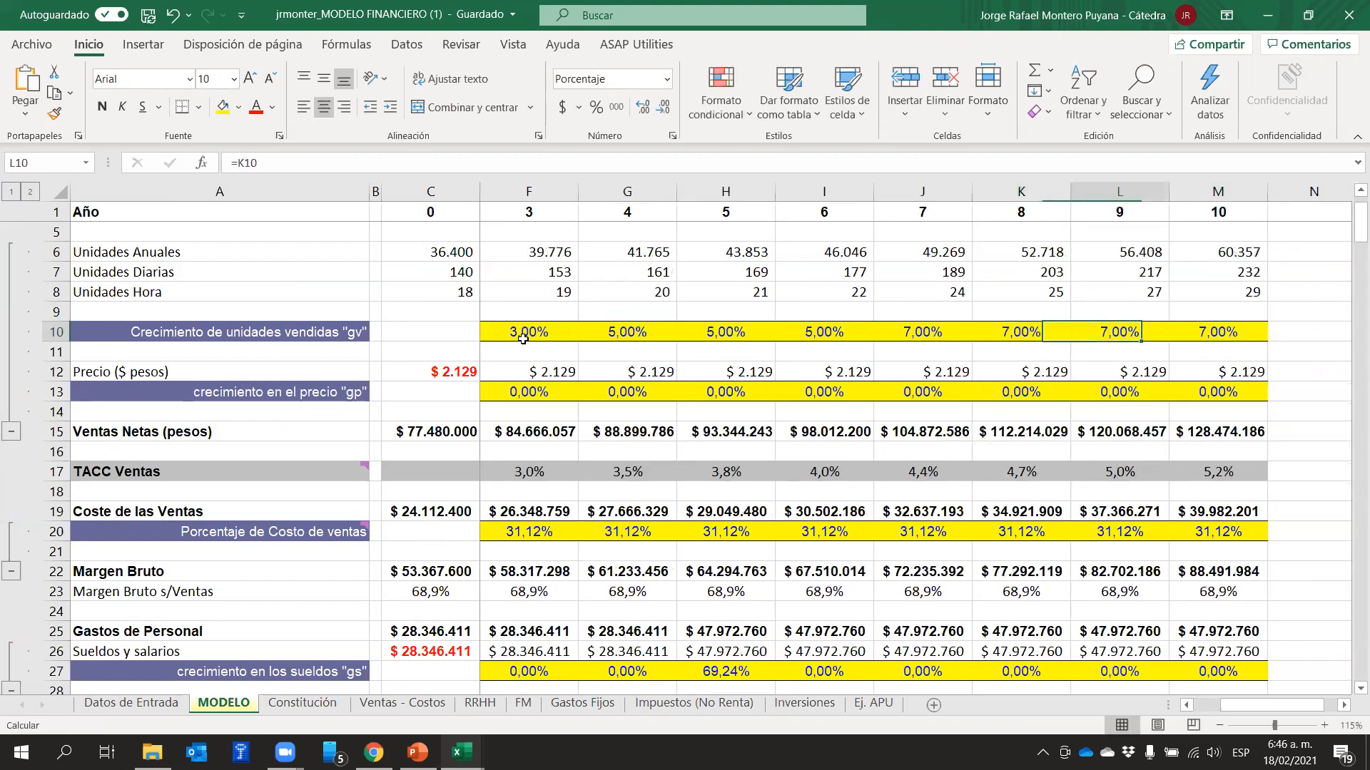
{"action": "type", "text": "0"}
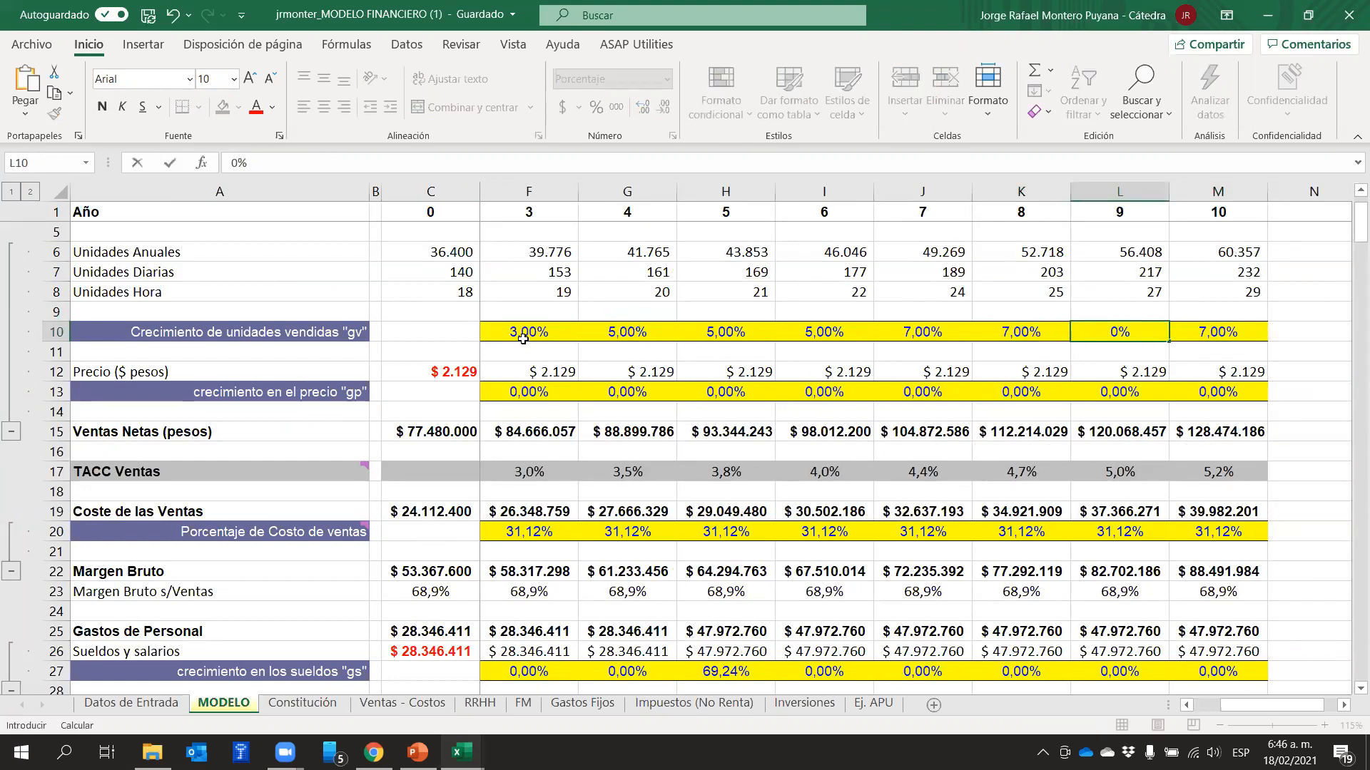
{"action": "type", "text": "1"}
{"action": "key", "text": "Tab"}
{"action": "key", "text": "Right"}
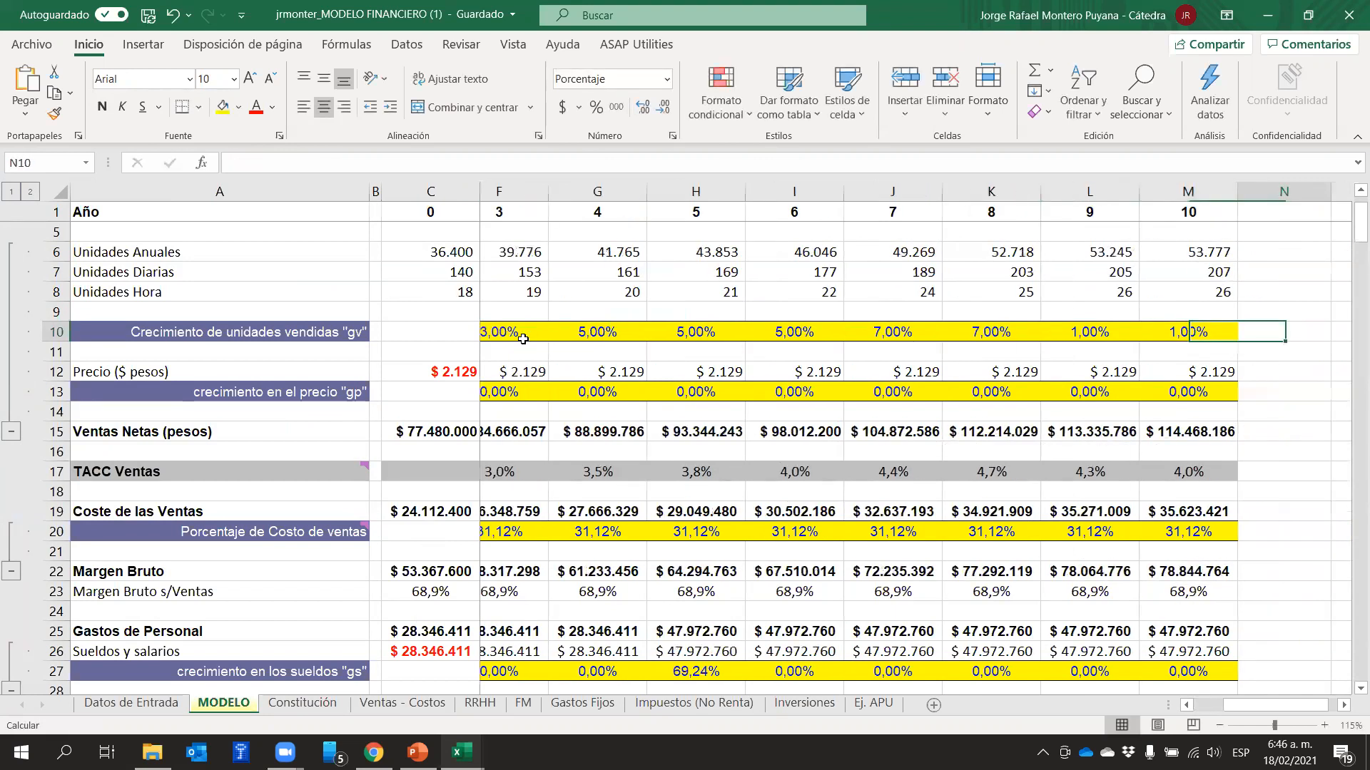
Return along the "gv" growth row to the year 1 value in cell D10
{"action": "key", "text": "Left"}
{"action": "key", "text": "ctrl+Left"}
{"action": "key", "text": "ctrl+Left"}
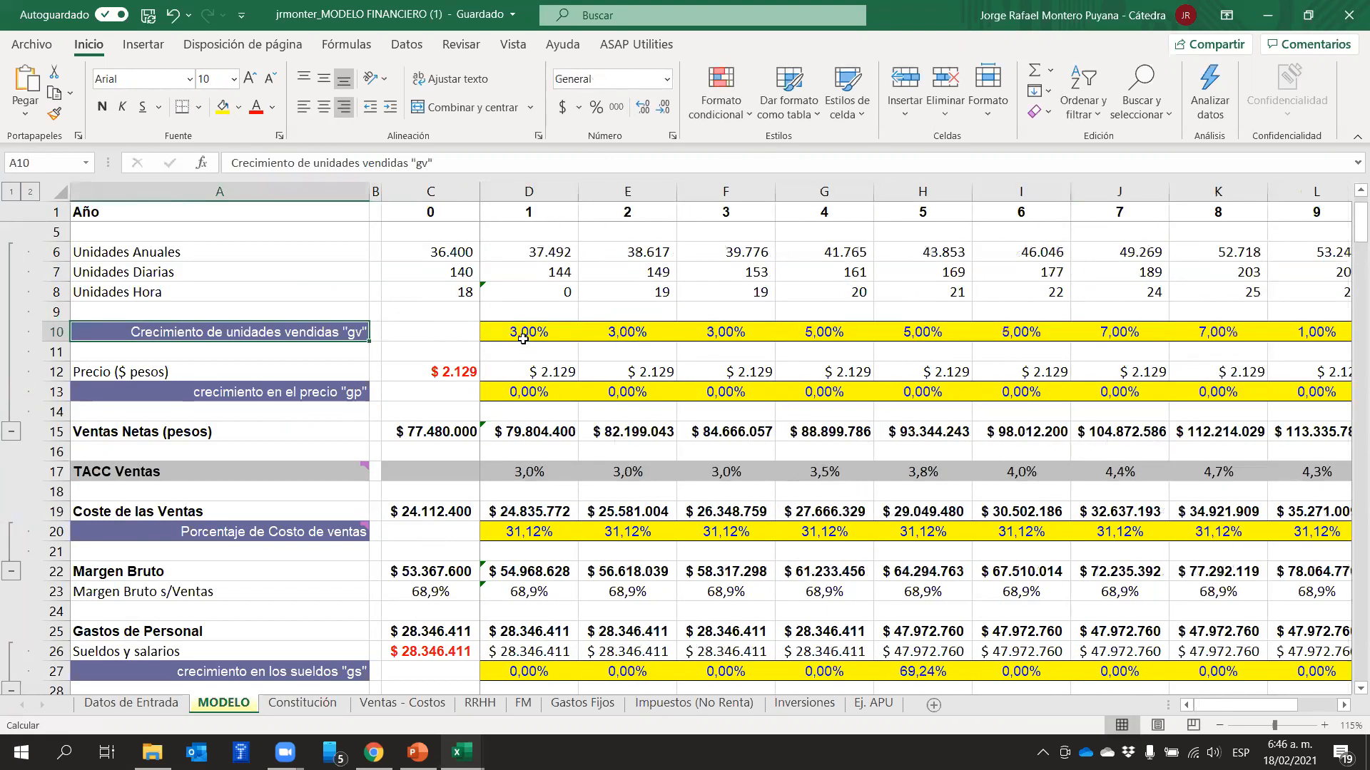
{"action": "key", "text": "Right"}
{"action": "key", "text": "Right"}
{"action": "key", "text": "Right"}
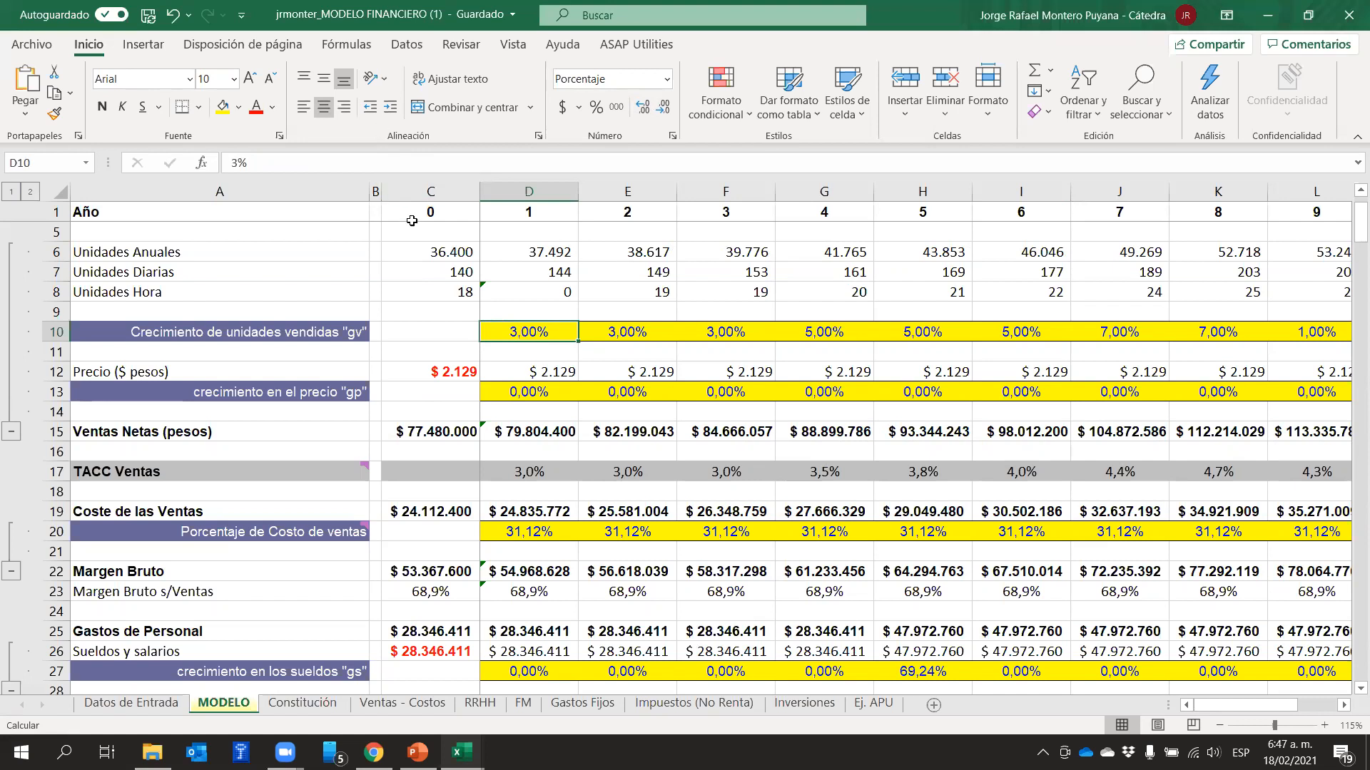
Compare the annual and daily units of year 0 in C6 and C7 with those of year 10 in M6 and M7
{"action": "left_click", "coordinate": [450, 263]}
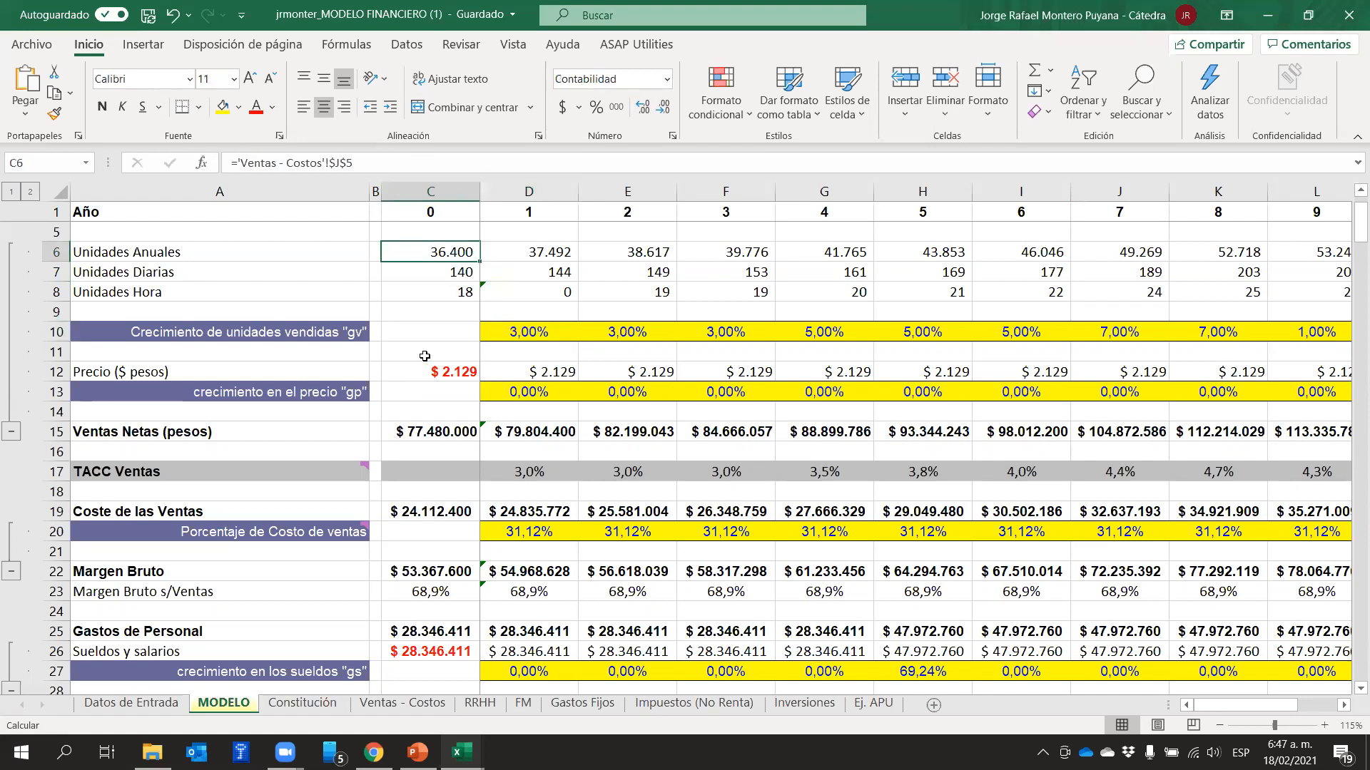
{"action": "left_click", "coordinate": [455, 276]}
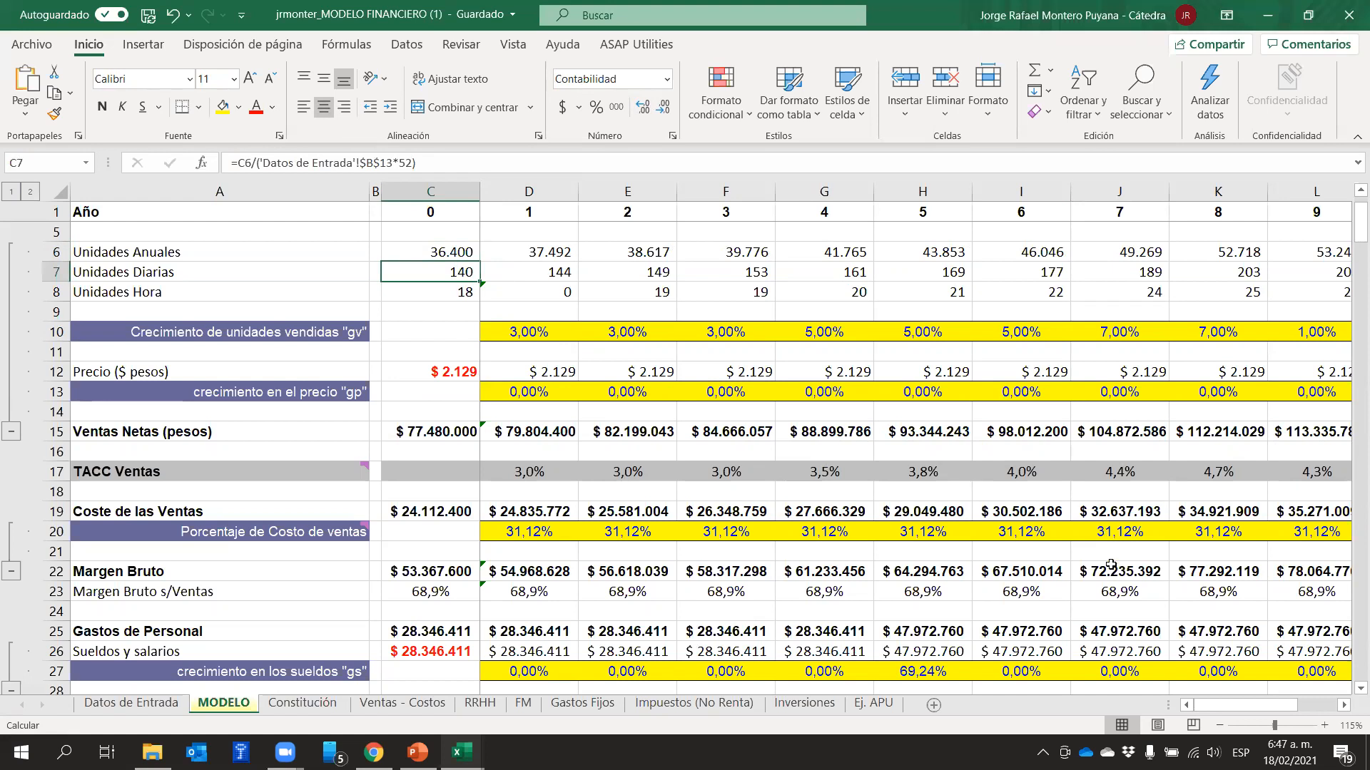
{"action": "left_click_drag", "start_coordinate": [1251, 706], "coordinate": [1304, 706]}
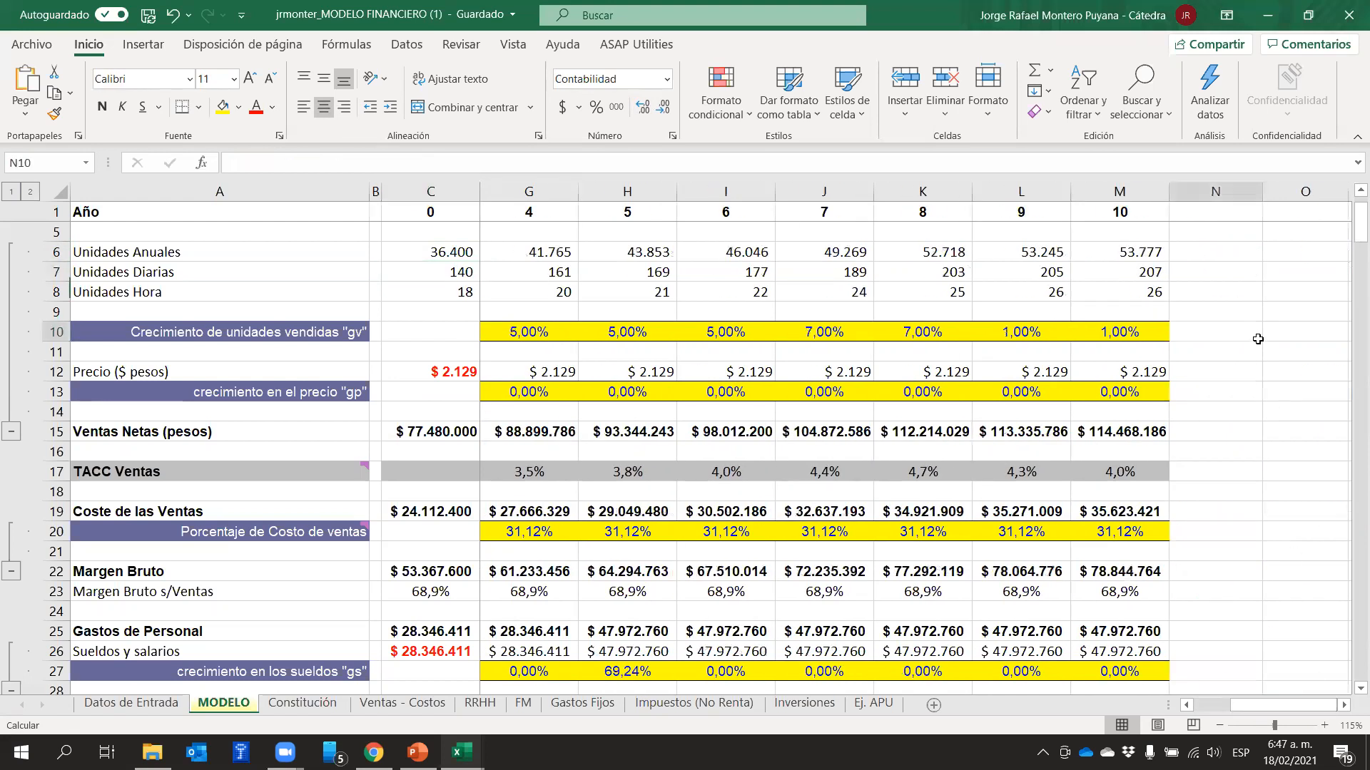
{"action": "left_click", "coordinate": [1151, 253]}
{"action": "left_click", "coordinate": [1139, 269]}
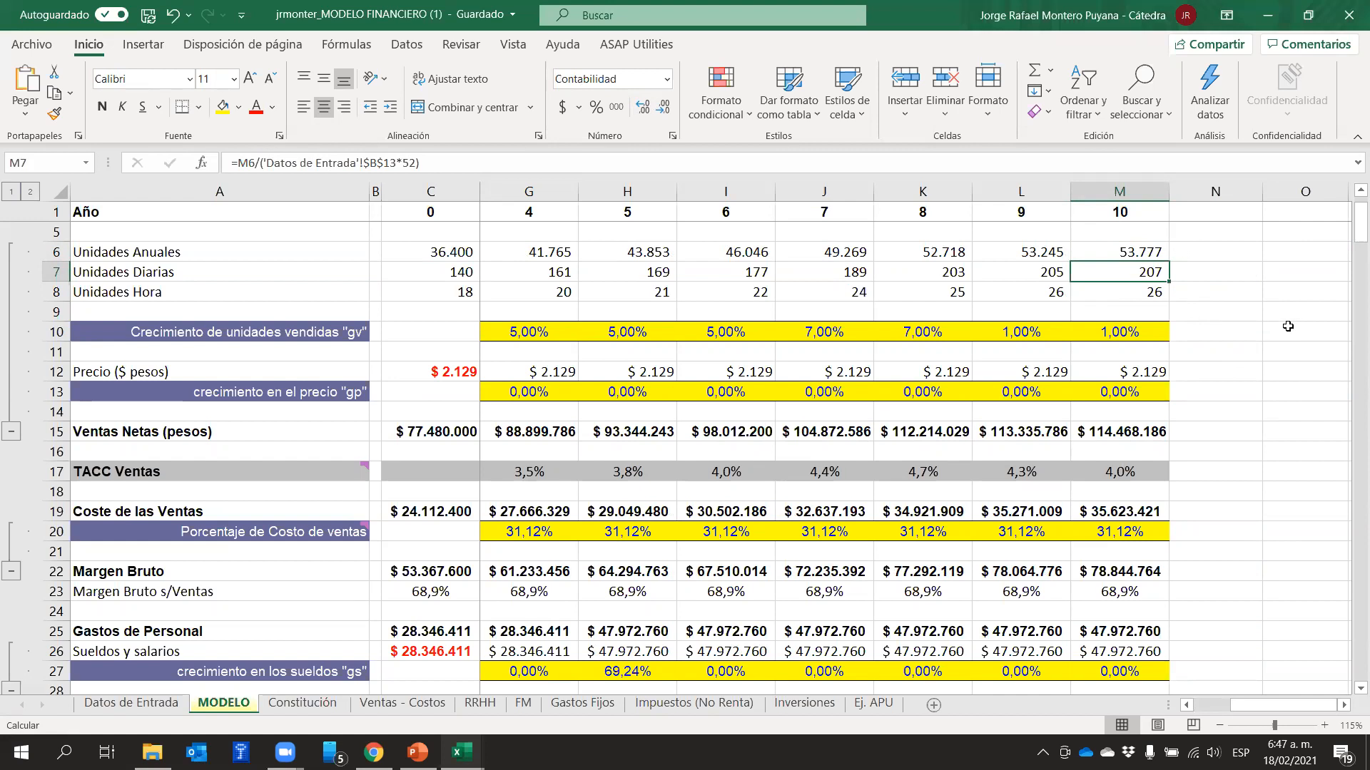
{"action": "left_click_drag", "start_coordinate": [1237, 704], "coordinate": [1203, 705]}
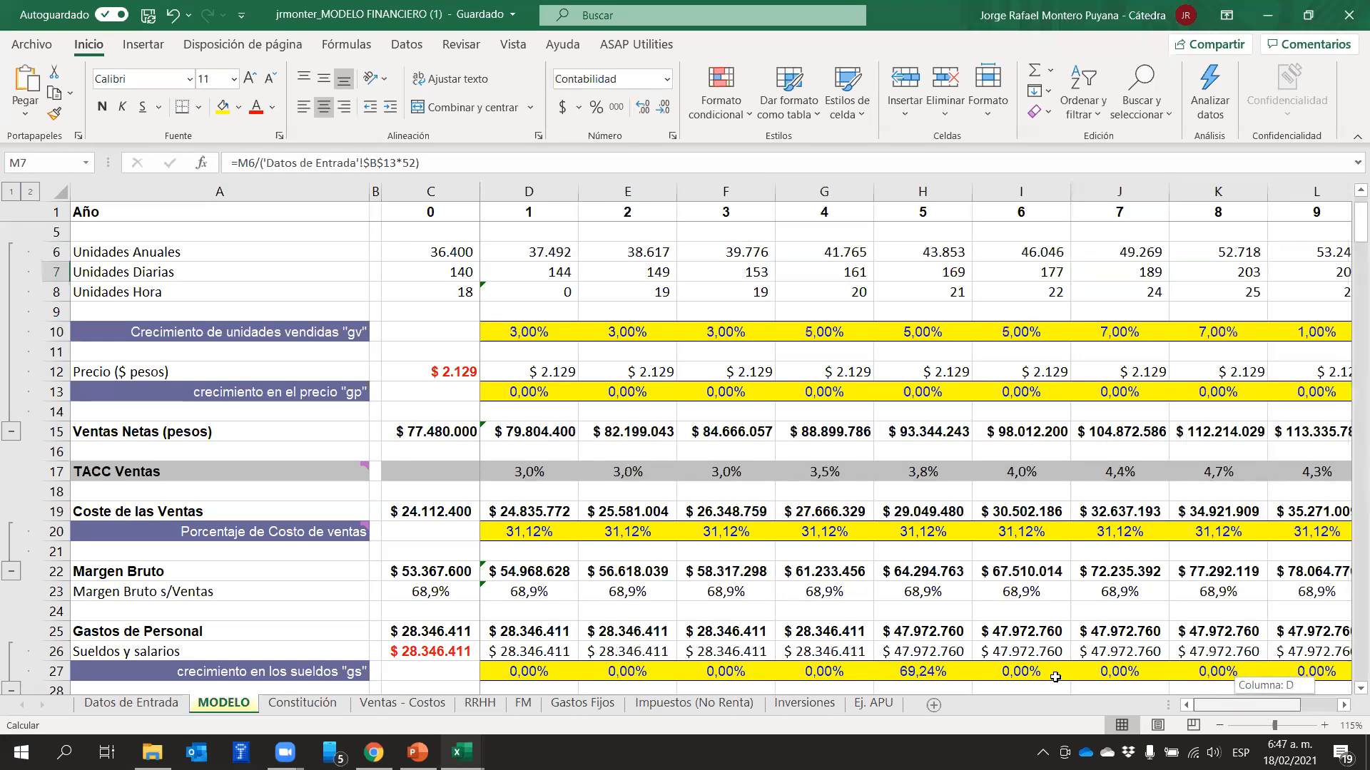
{"action": "left_click", "coordinate": [458, 252]}
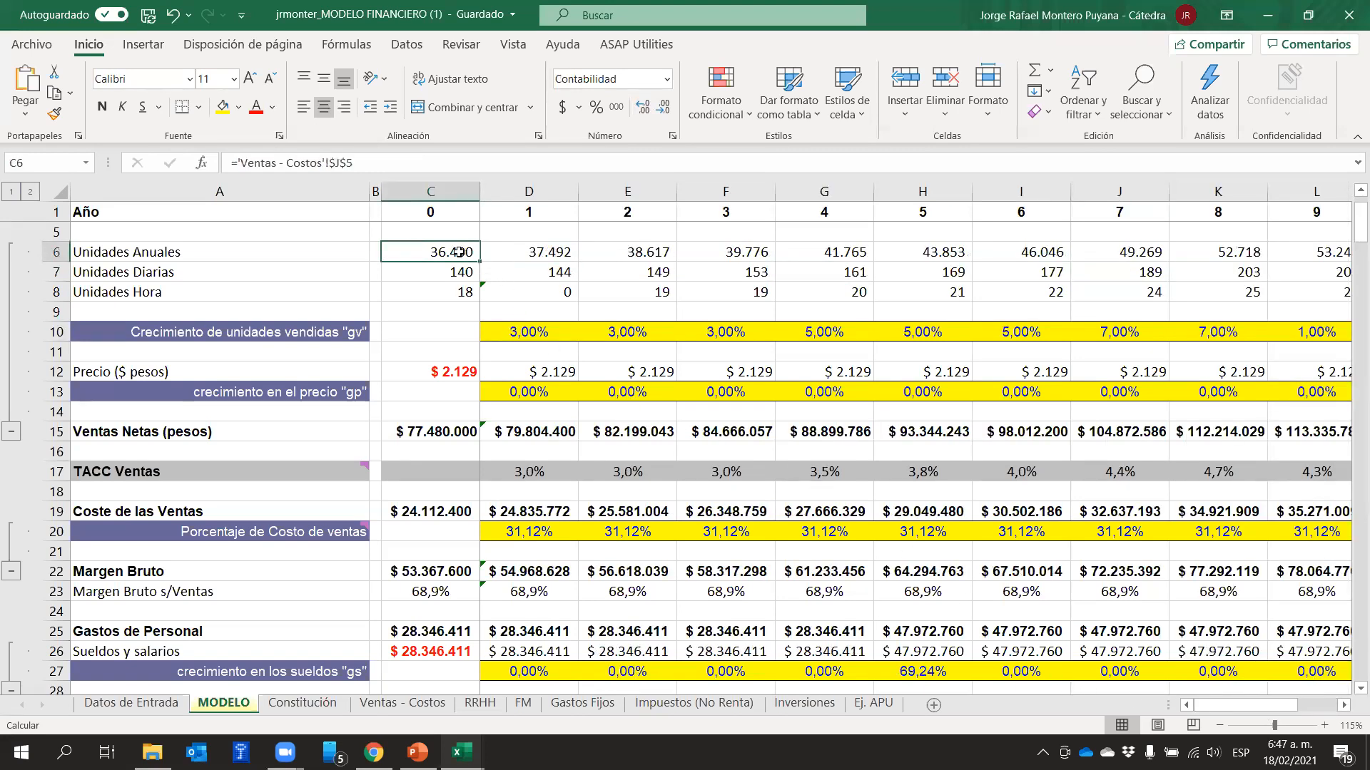
{"action": "left_click", "coordinate": [459, 272]}
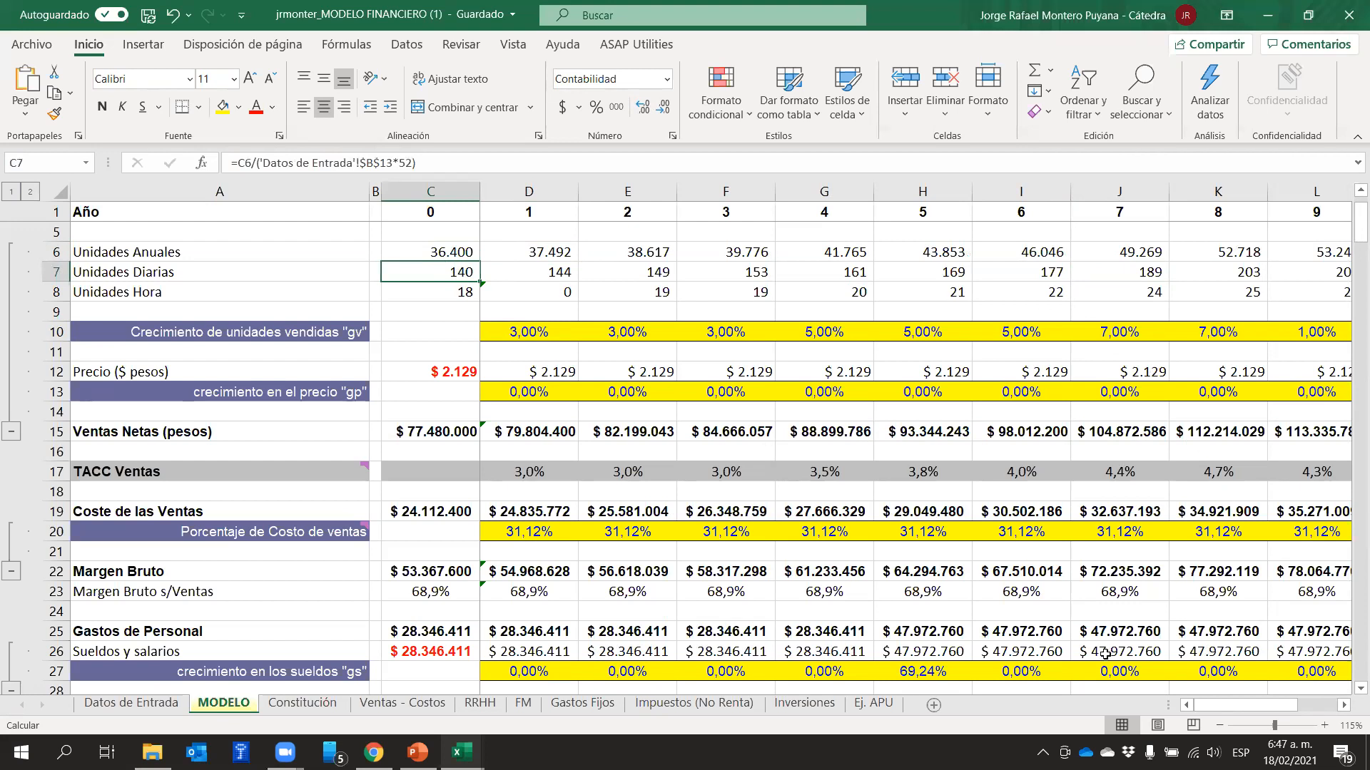
{"action": "left_click_drag", "start_coordinate": [1238, 705], "coordinate": [1277, 705]}
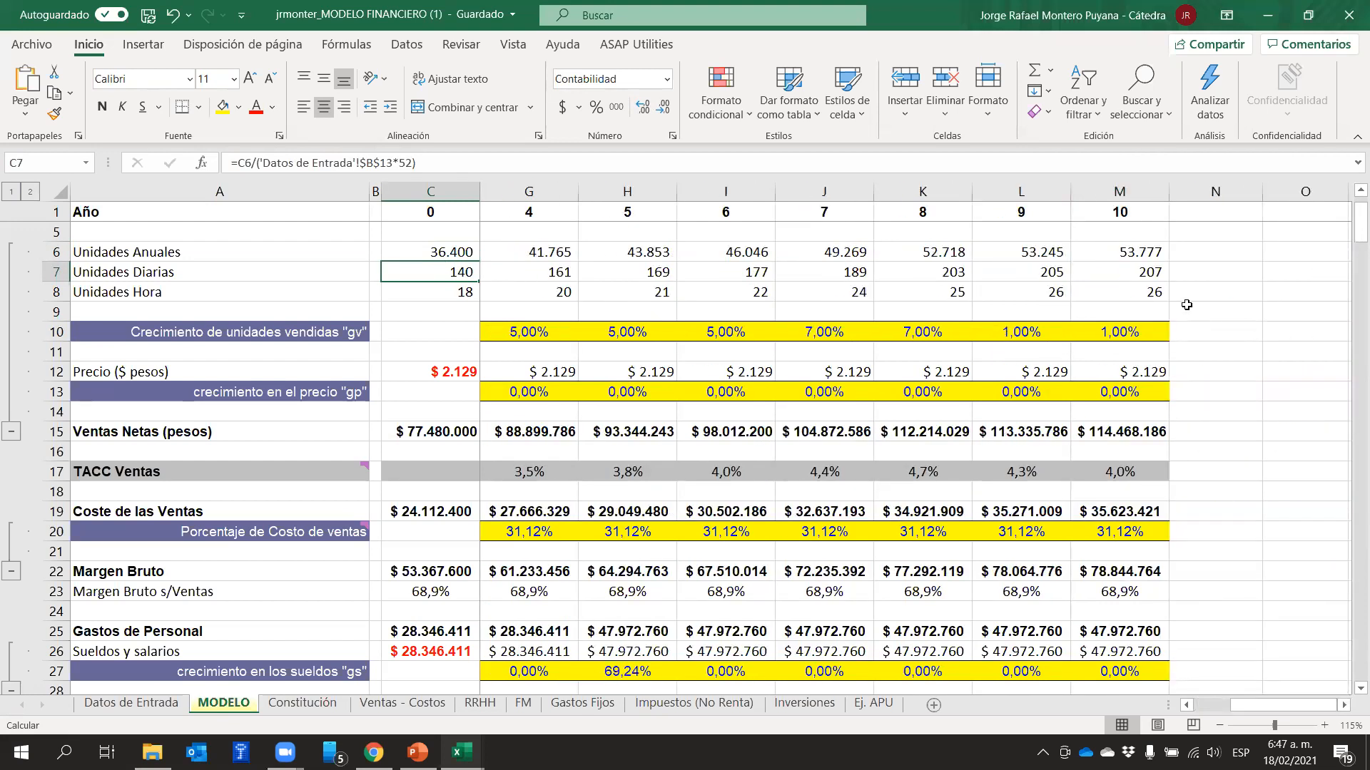
{"action": "left_click", "coordinate": [1132, 268]}
{"action": "left_click", "coordinate": [1239, 347]}
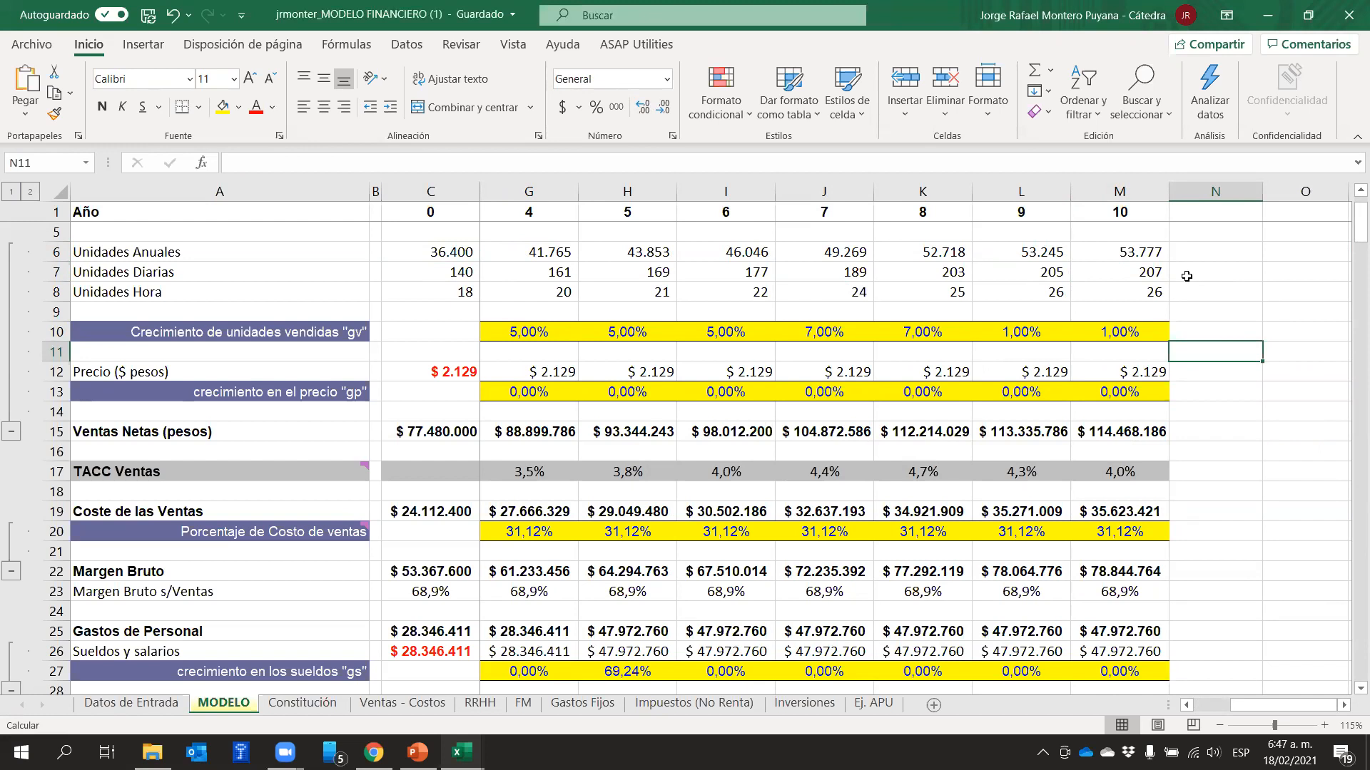
{"action": "left_click", "coordinate": [1153, 272]}
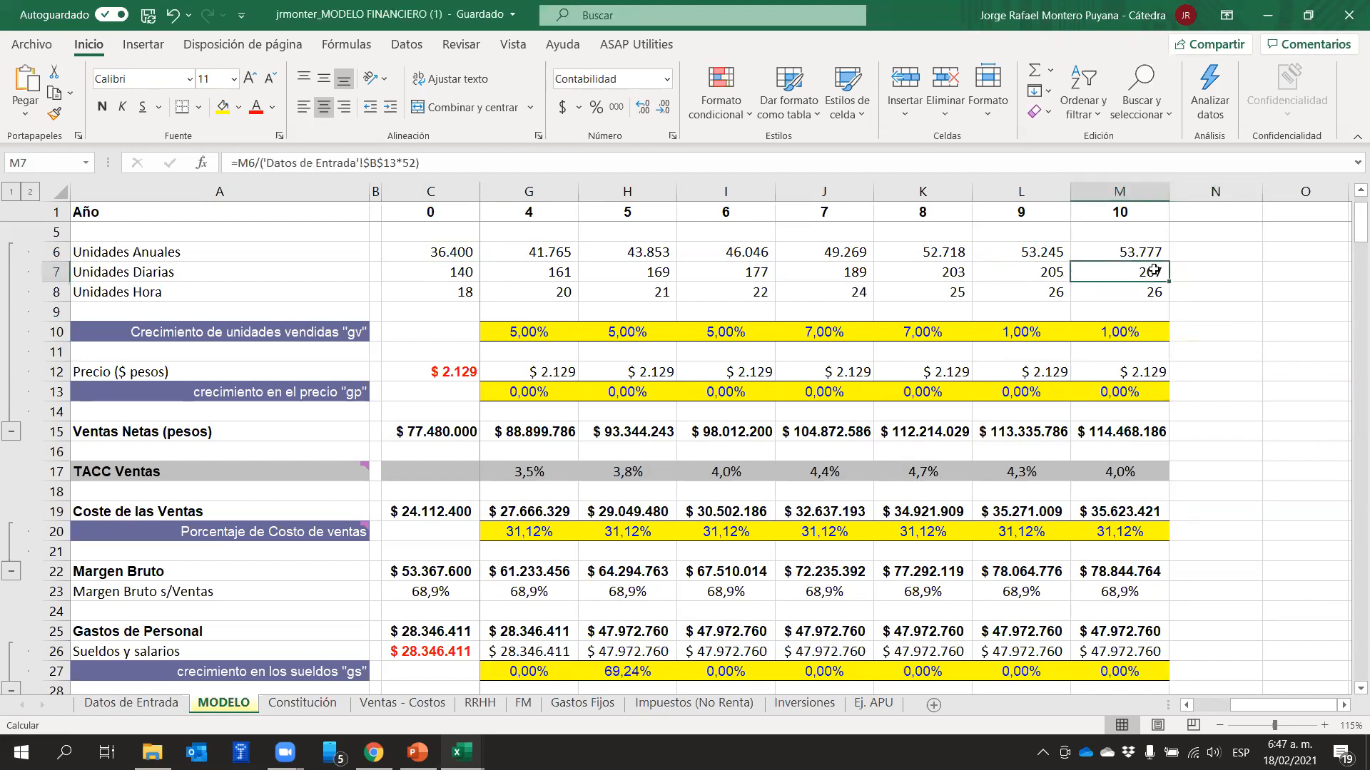
Examine the growth rates in D10:M10, comparing the annual units in row 6 with the units-sold growth in row 10
{"action": "left_click_drag", "start_coordinate": [1127, 332], "coordinate": [553, 323]}
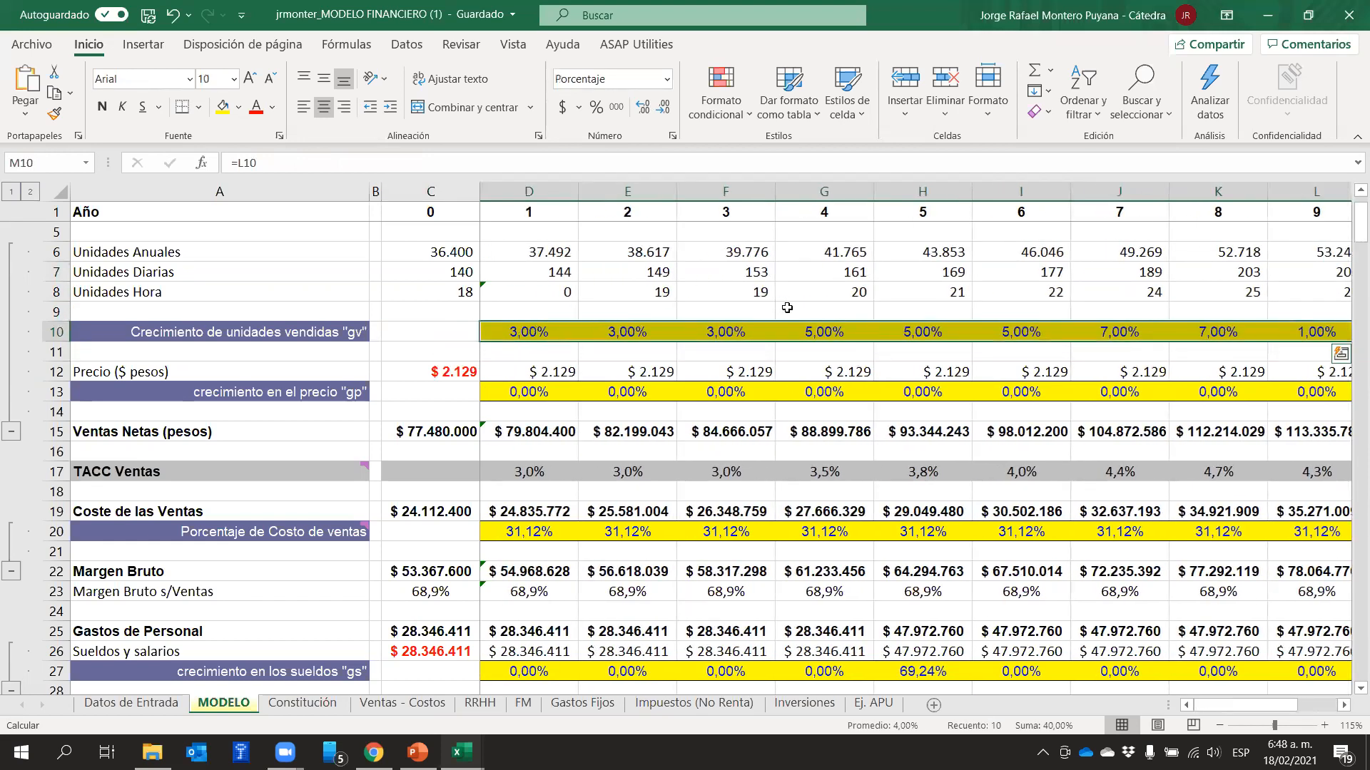
{"action": "left_click", "coordinate": [812, 306]}
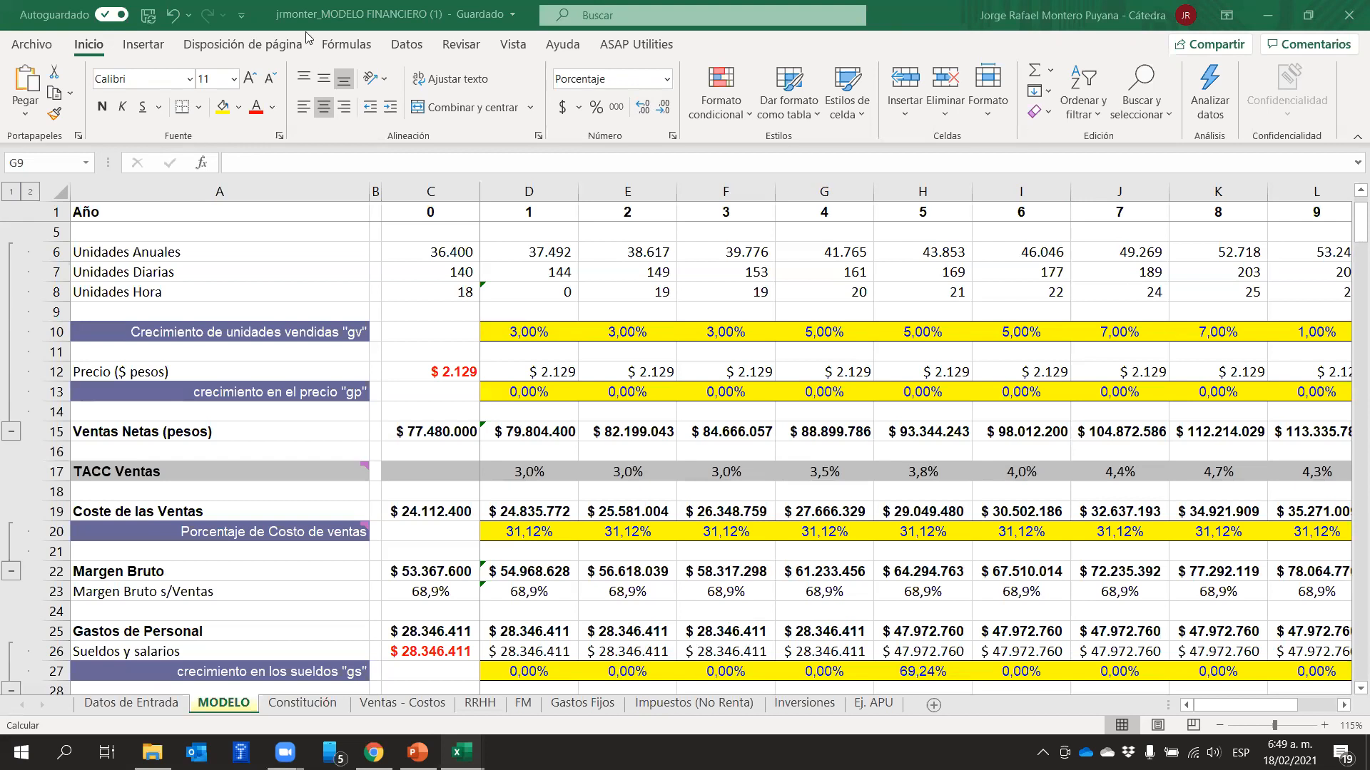
{"action": "left_click", "coordinate": [56, 252]}
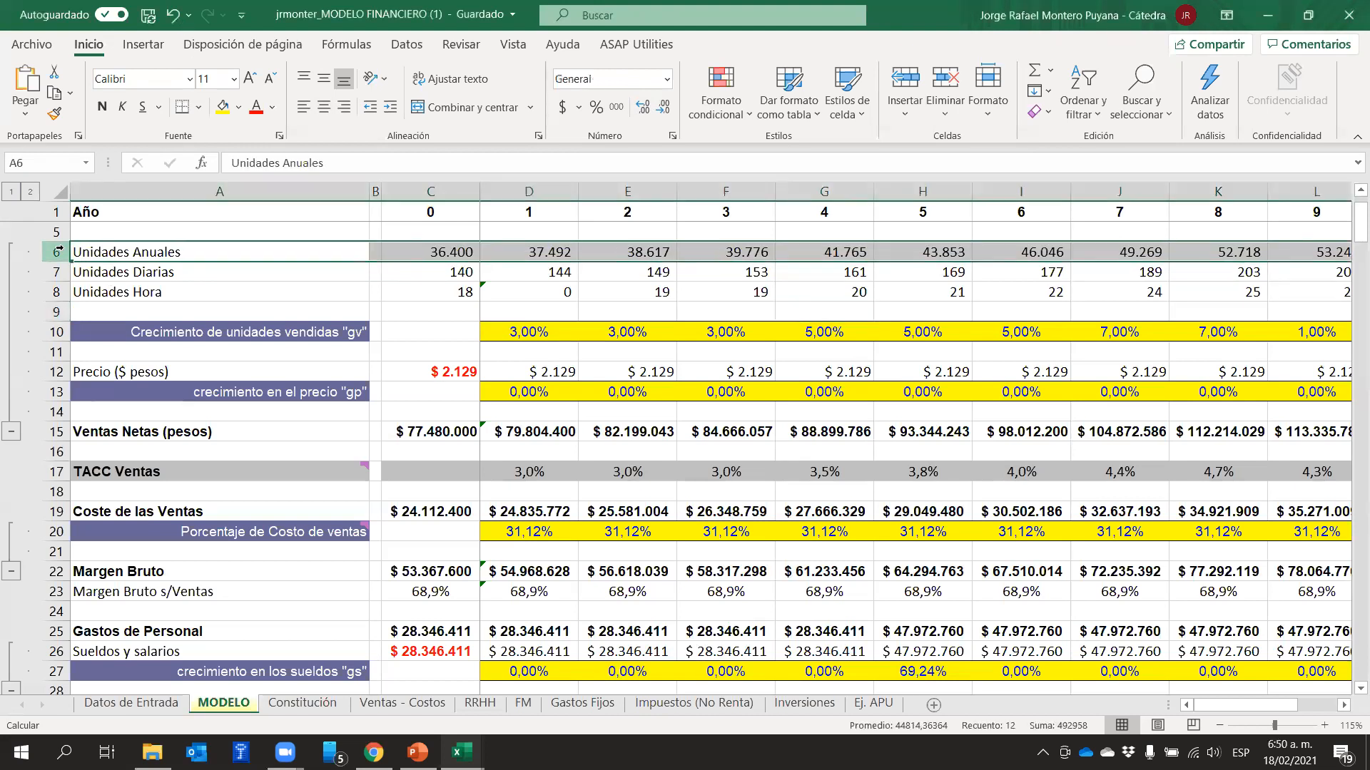
{"action": "left_click", "coordinate": [57, 332]}
{"action": "left_click", "coordinate": [55, 252]}
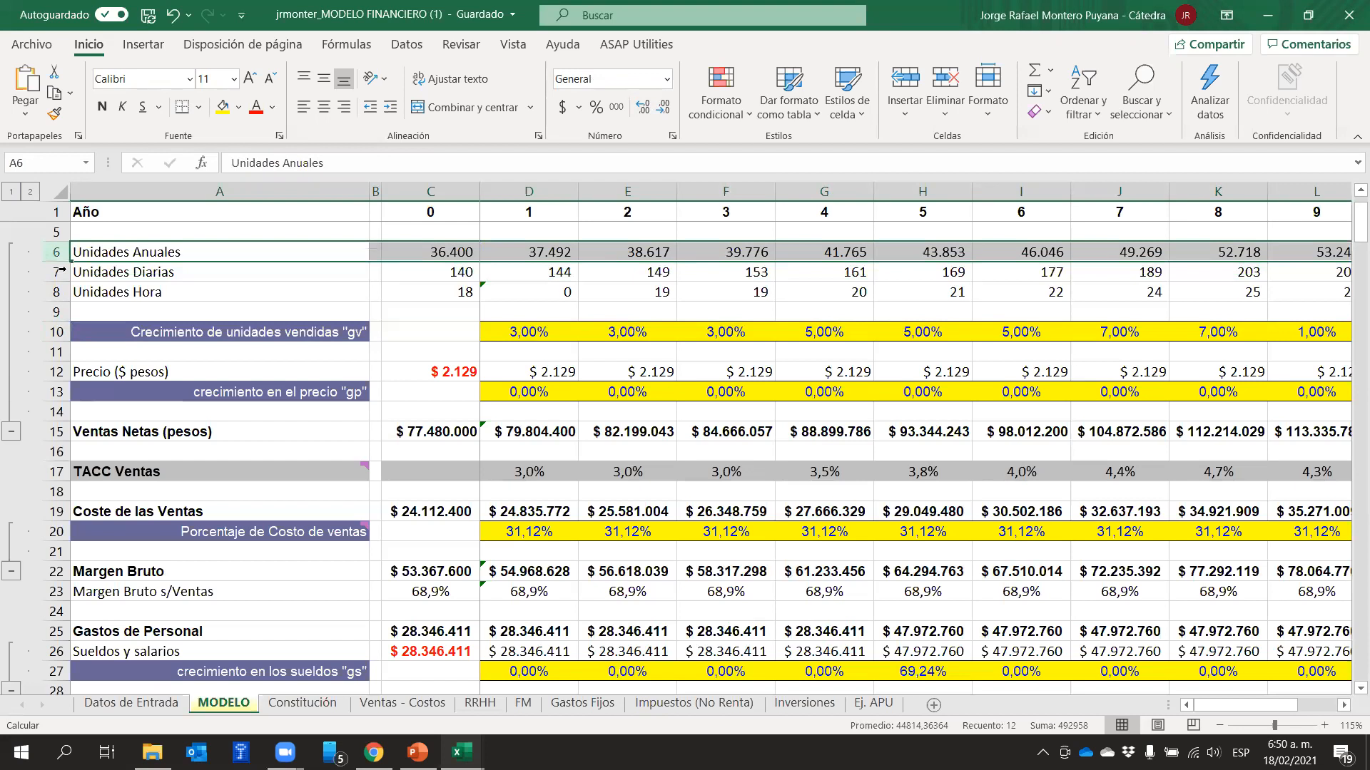
{"action": "left_click", "coordinate": [57, 333]}
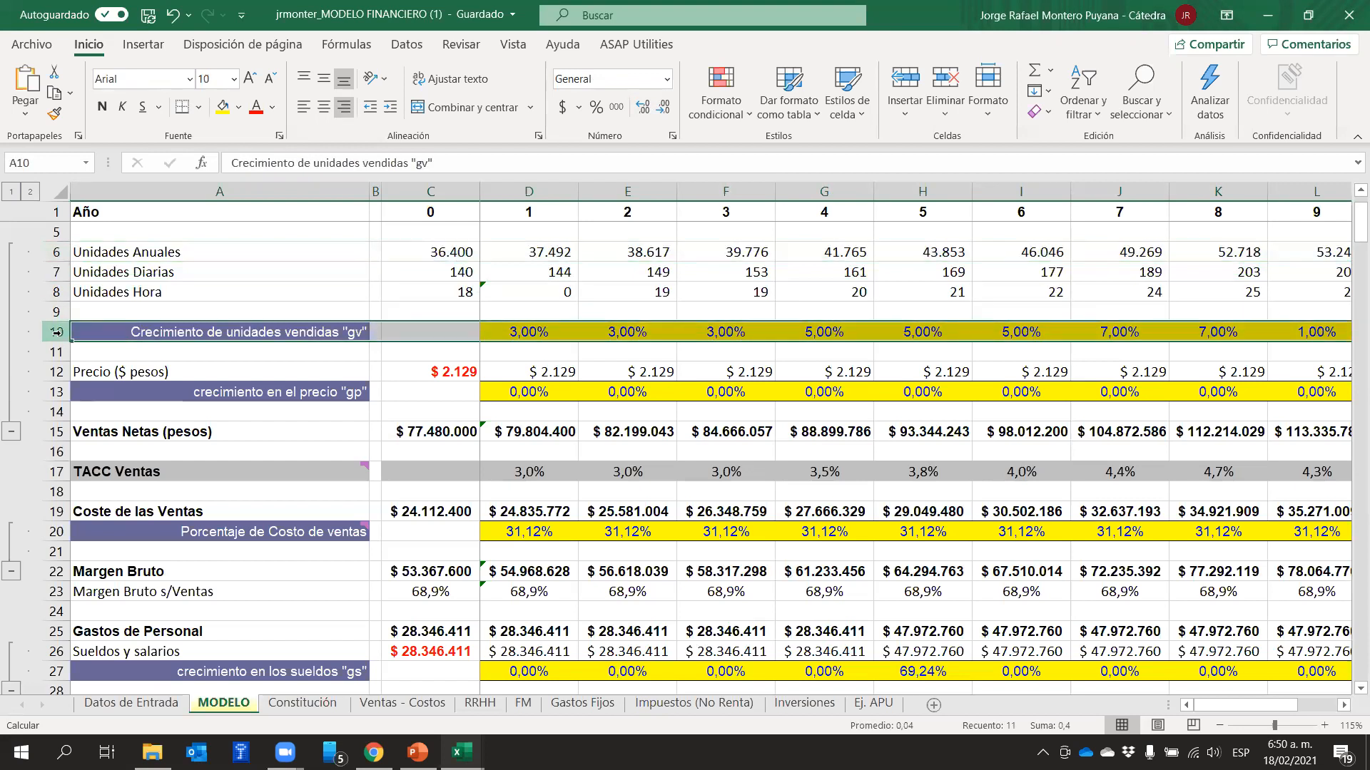
{"action": "left_click", "coordinate": [57, 252]}
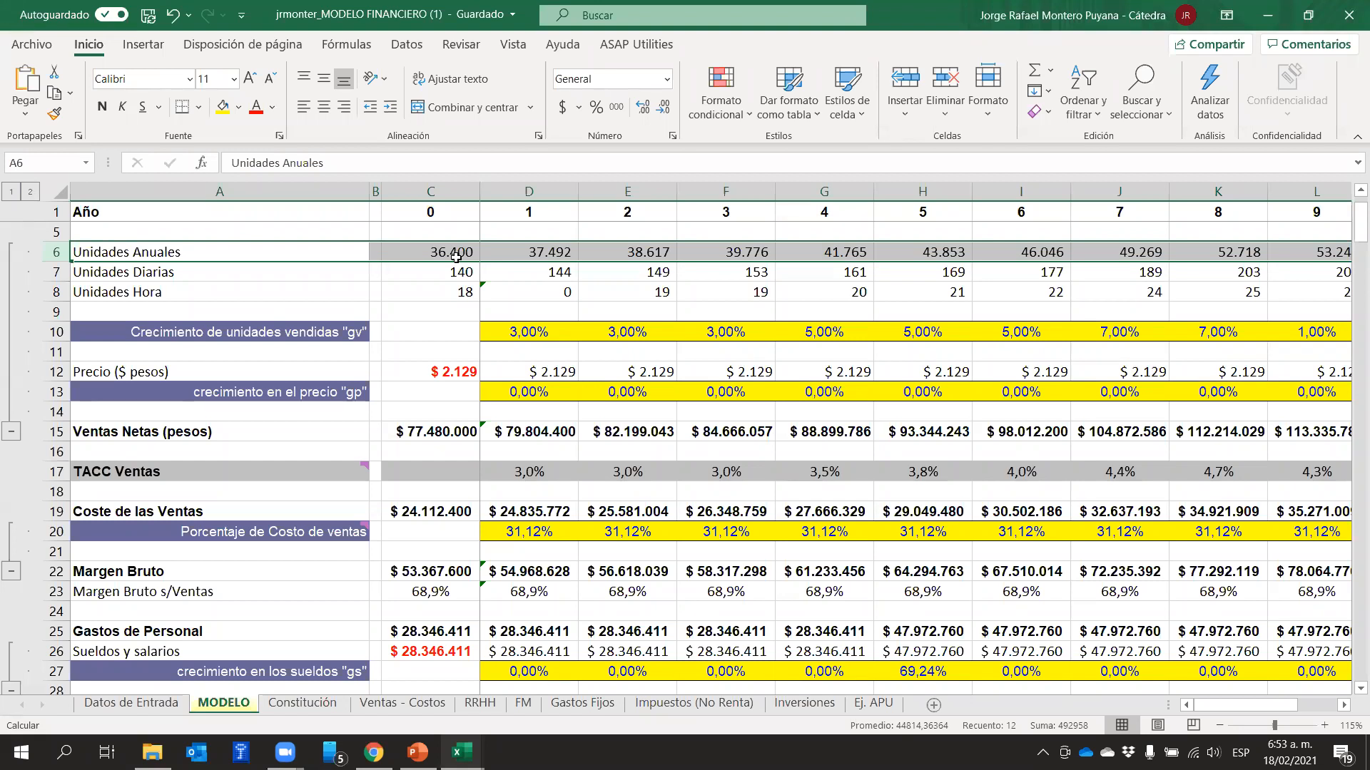
Switch to the PowerPoint presentation and review the notes on unit growth "gv" and price growth "gp" on slide 230
{"action": "left_click", "coordinate": [417, 752]}
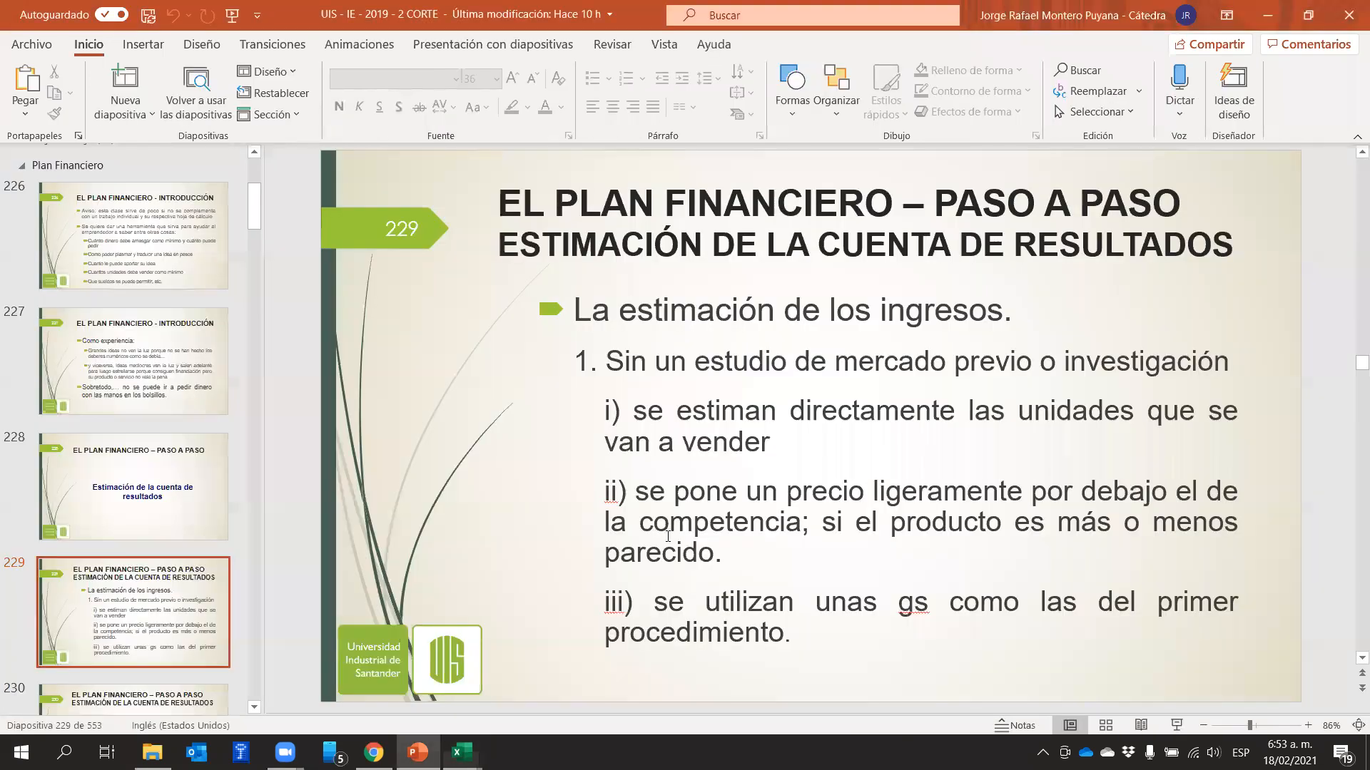
{"action": "key", "text": "Page_Down"}
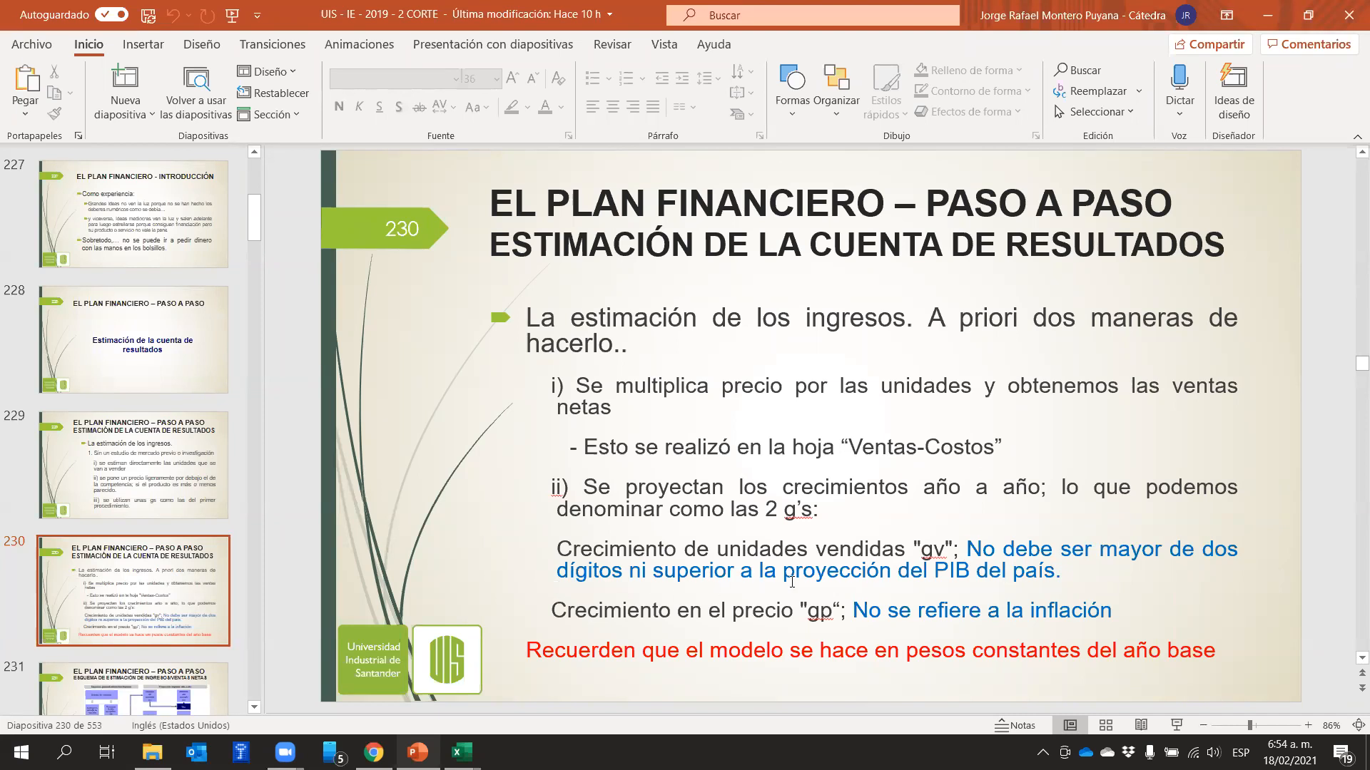
{"action": "left_click_drag", "start_coordinate": [1070, 571], "coordinate": [976, 548]}
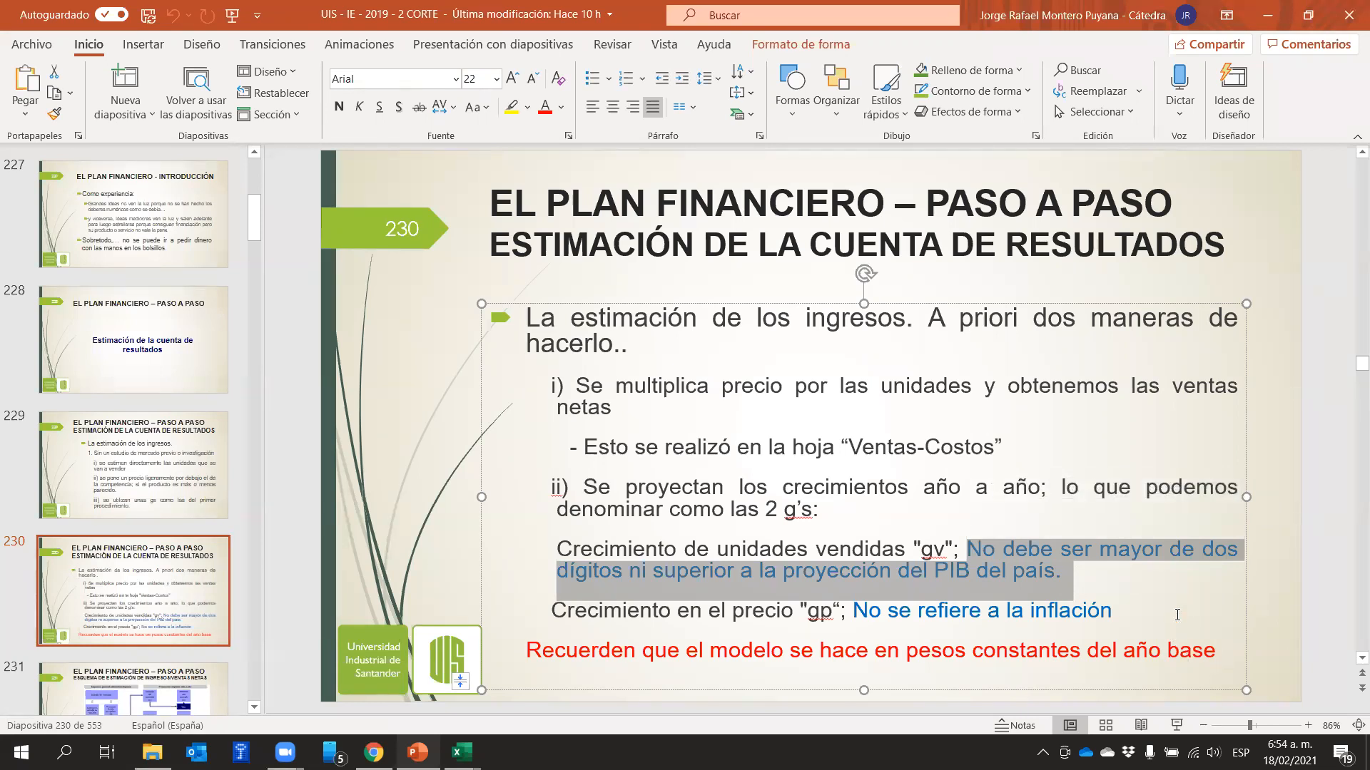
{"action": "left_click", "coordinate": [1104, 632]}
{"action": "left_click_drag", "start_coordinate": [850, 613], "coordinate": [627, 633]}
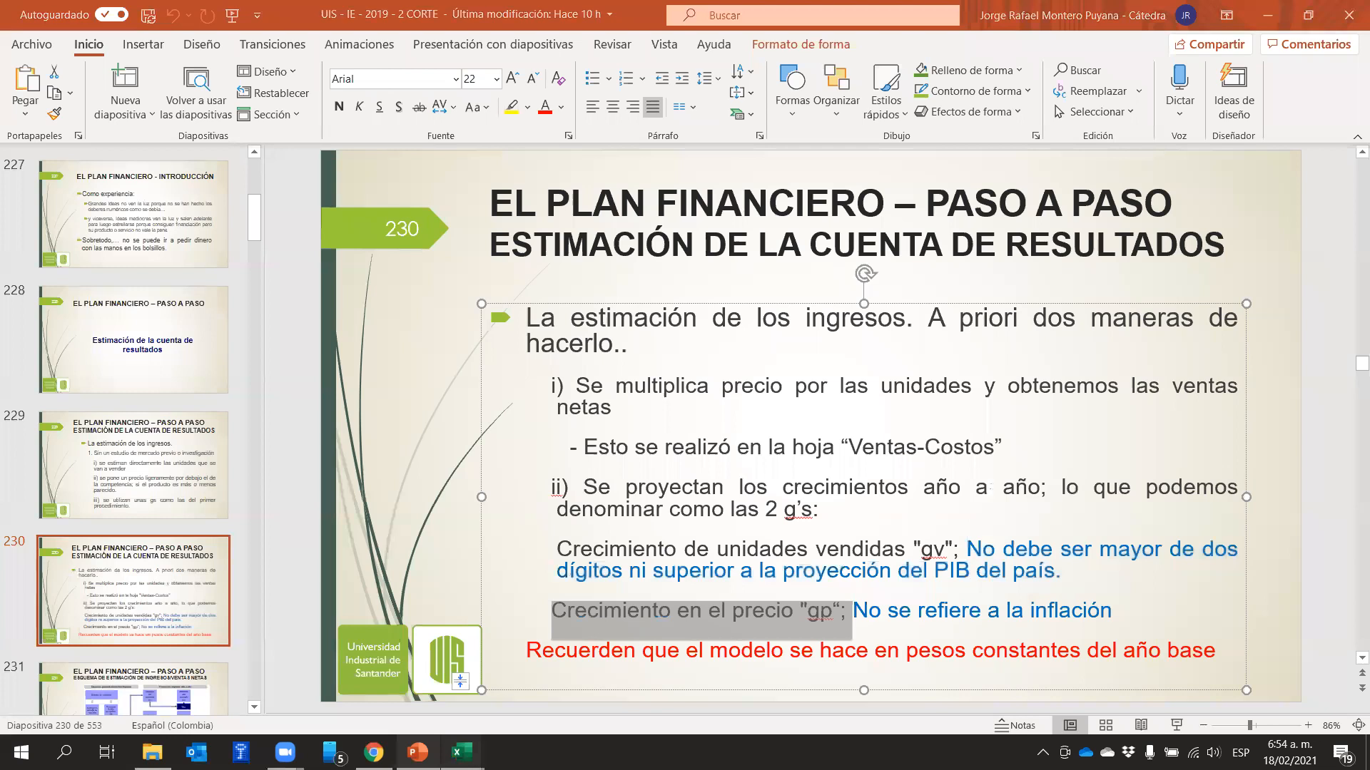
Switch to the Excel financial model and examine the price growth "gp" rates across the years in row 13 of MODELO
{"action": "mouse_move", "coordinate": [462, 752]}
{"action": "left_click", "coordinate": [501, 704]}
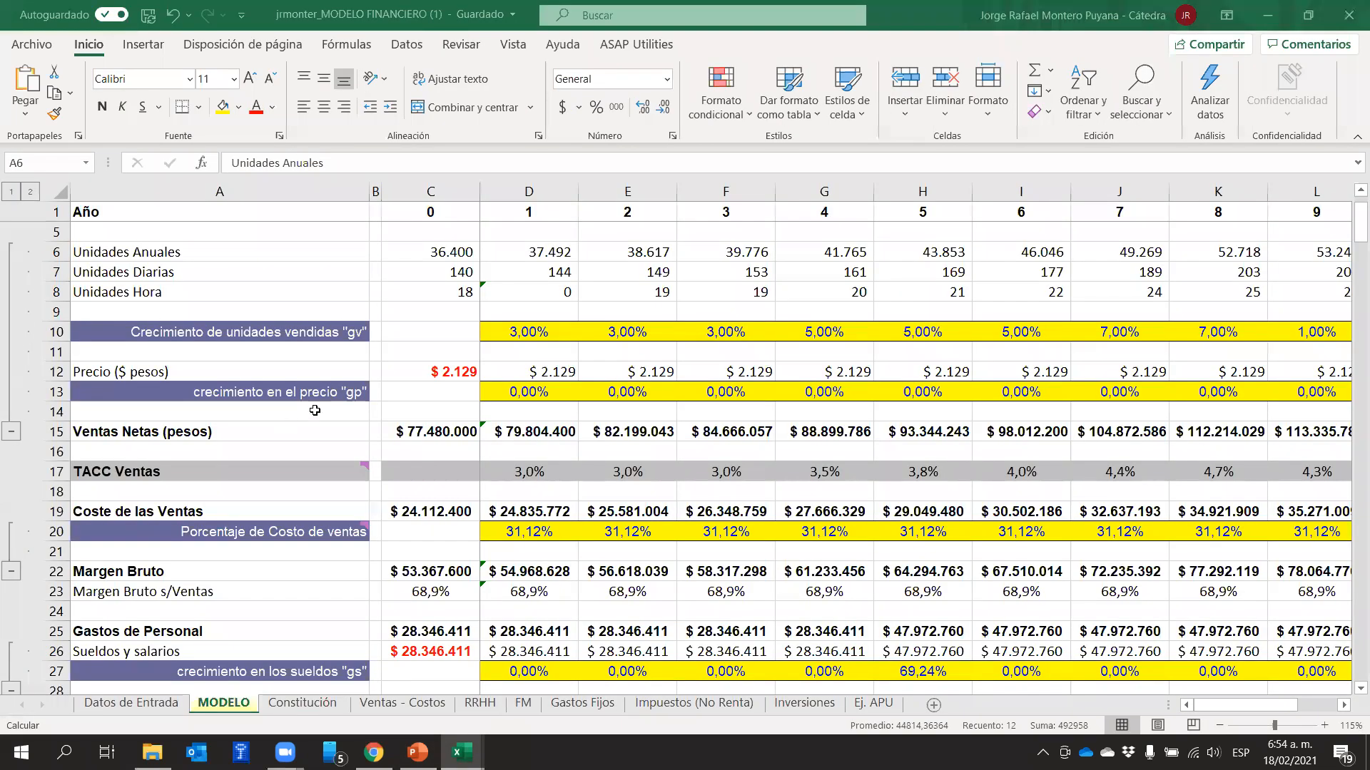
{"action": "left_click", "coordinate": [52, 393]}
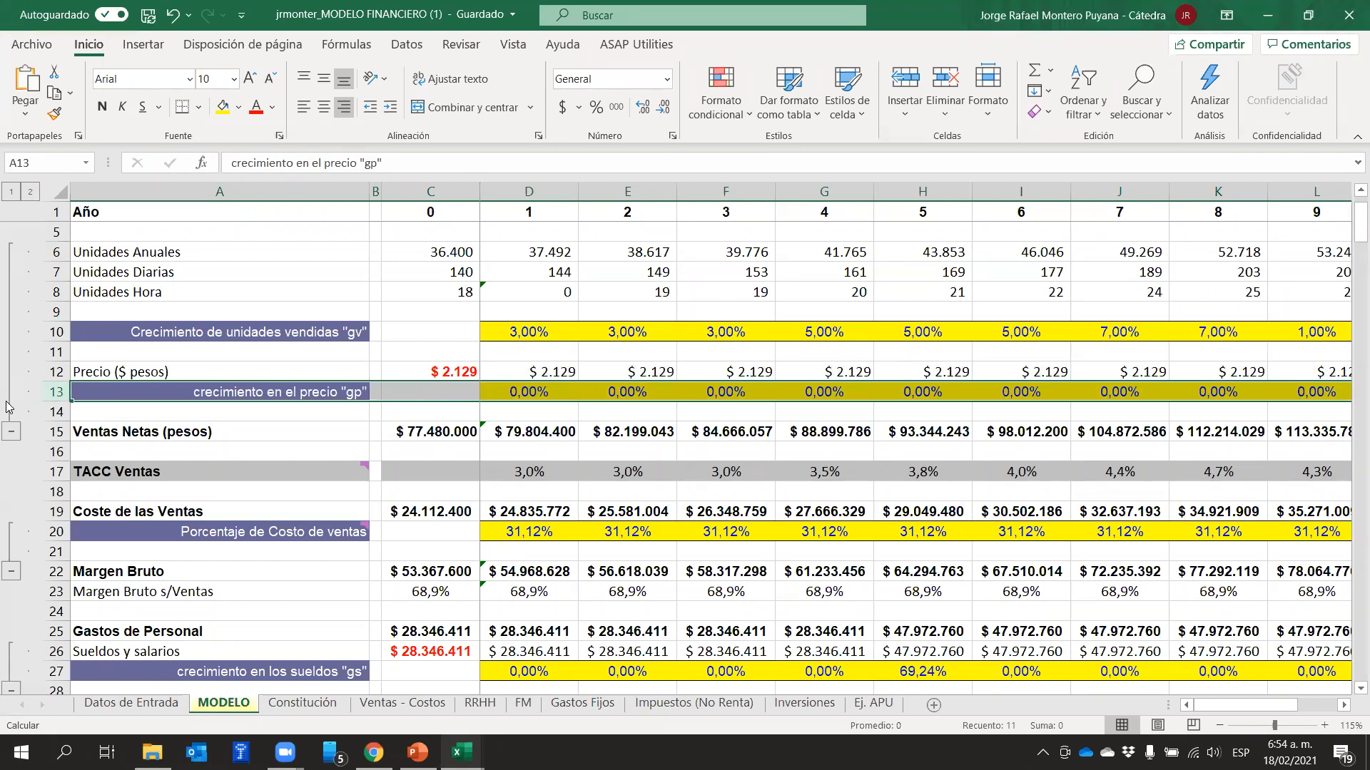
{"action": "left_click", "coordinate": [528, 395]}
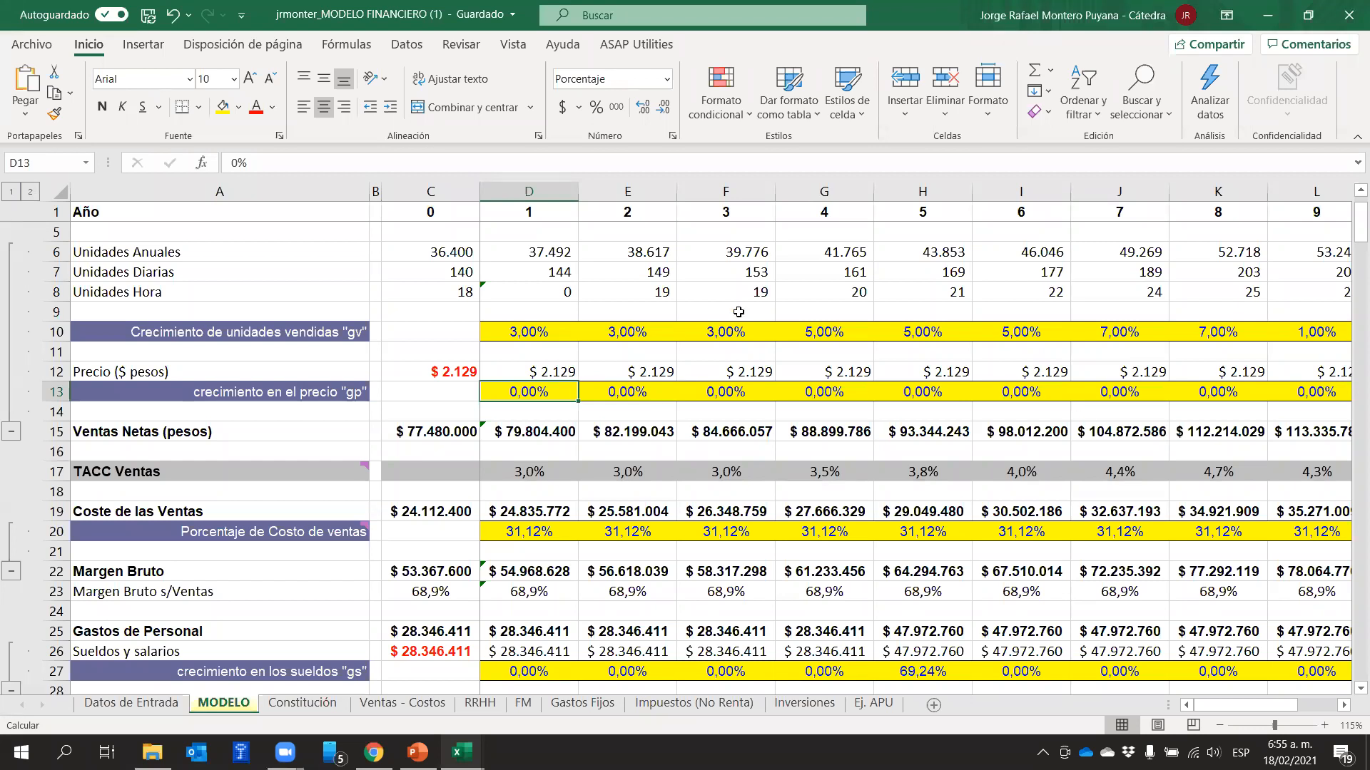
{"action": "left_click", "coordinate": [45, 391]}
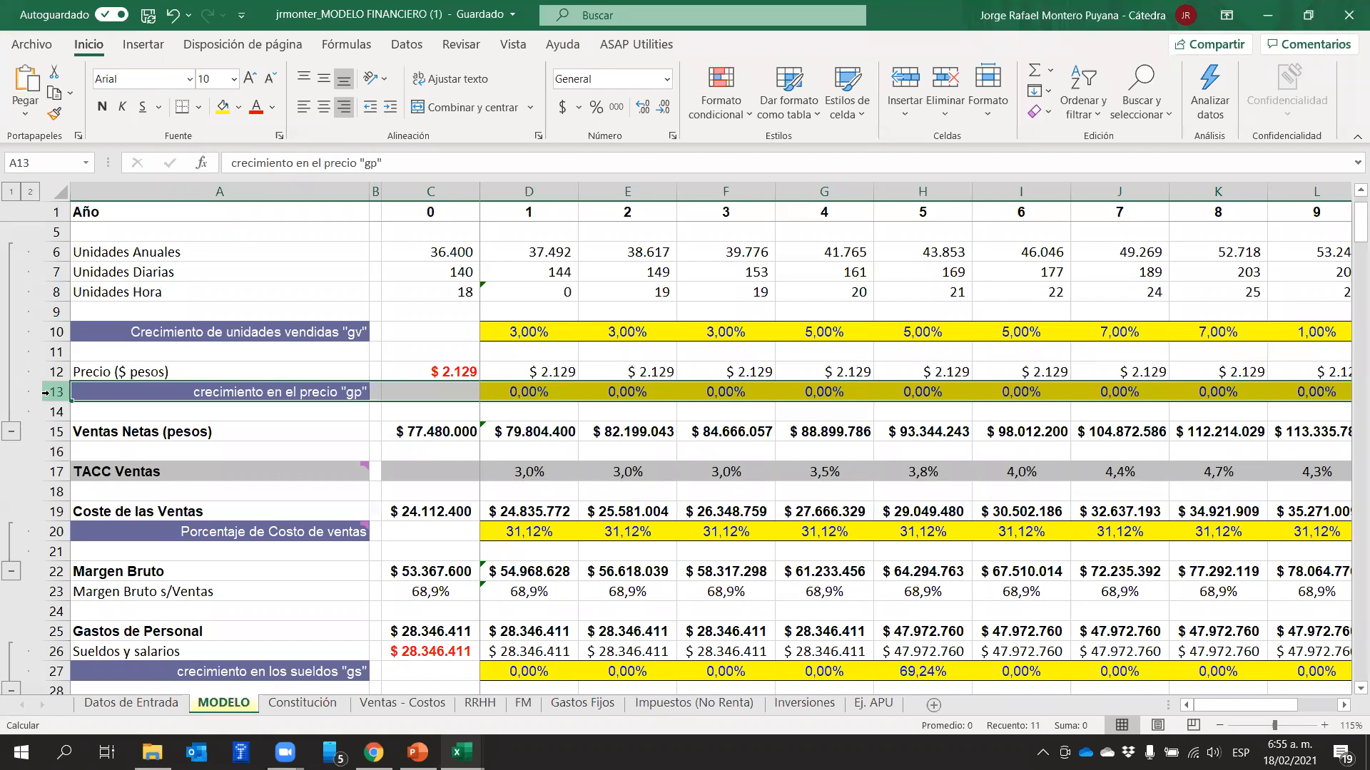
{"action": "left_click", "coordinate": [516, 417]}
{"action": "left_click_drag", "start_coordinate": [526, 412], "coordinate": [1134, 392]}
{"action": "left_click_drag", "start_coordinate": [1284, 705], "coordinate": [1184, 695]}
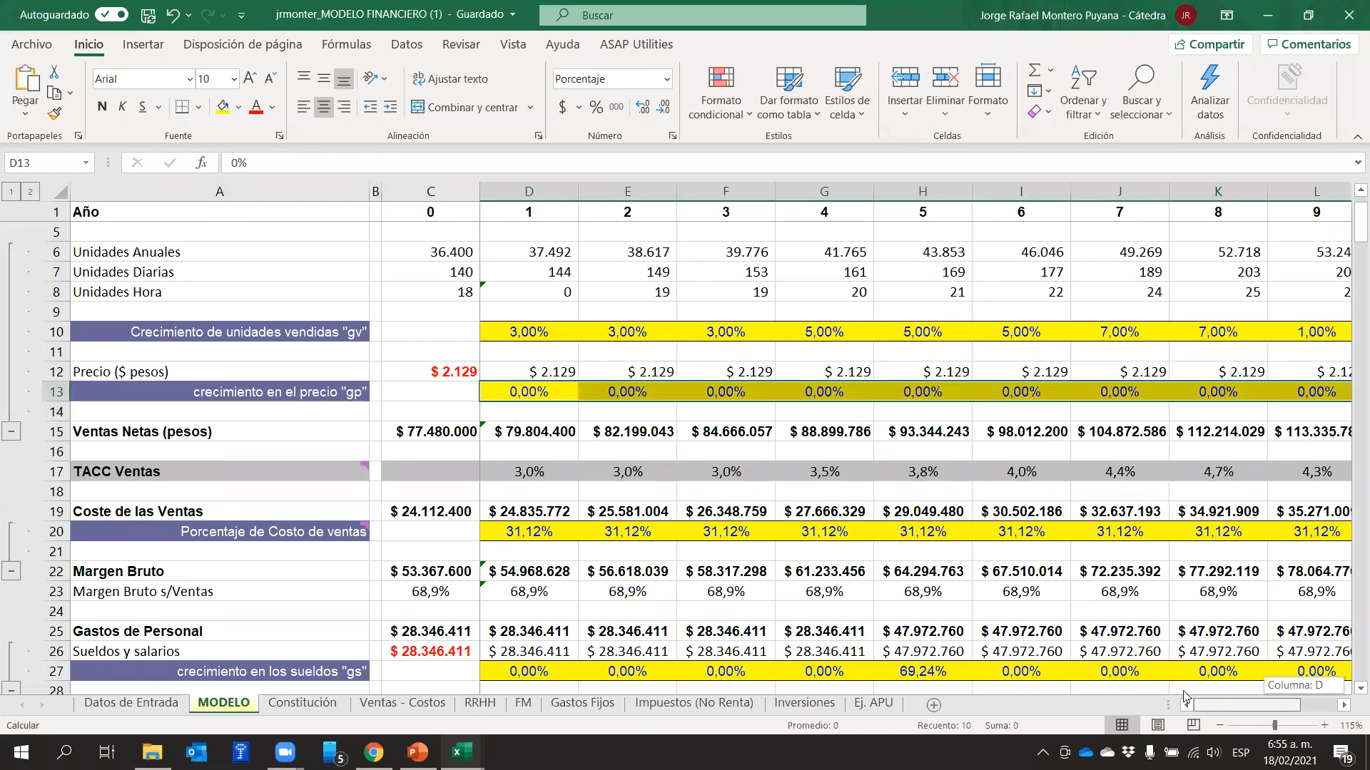
{"action": "left_click", "coordinate": [544, 350]}
{"action": "left_click", "coordinate": [491, 388]}
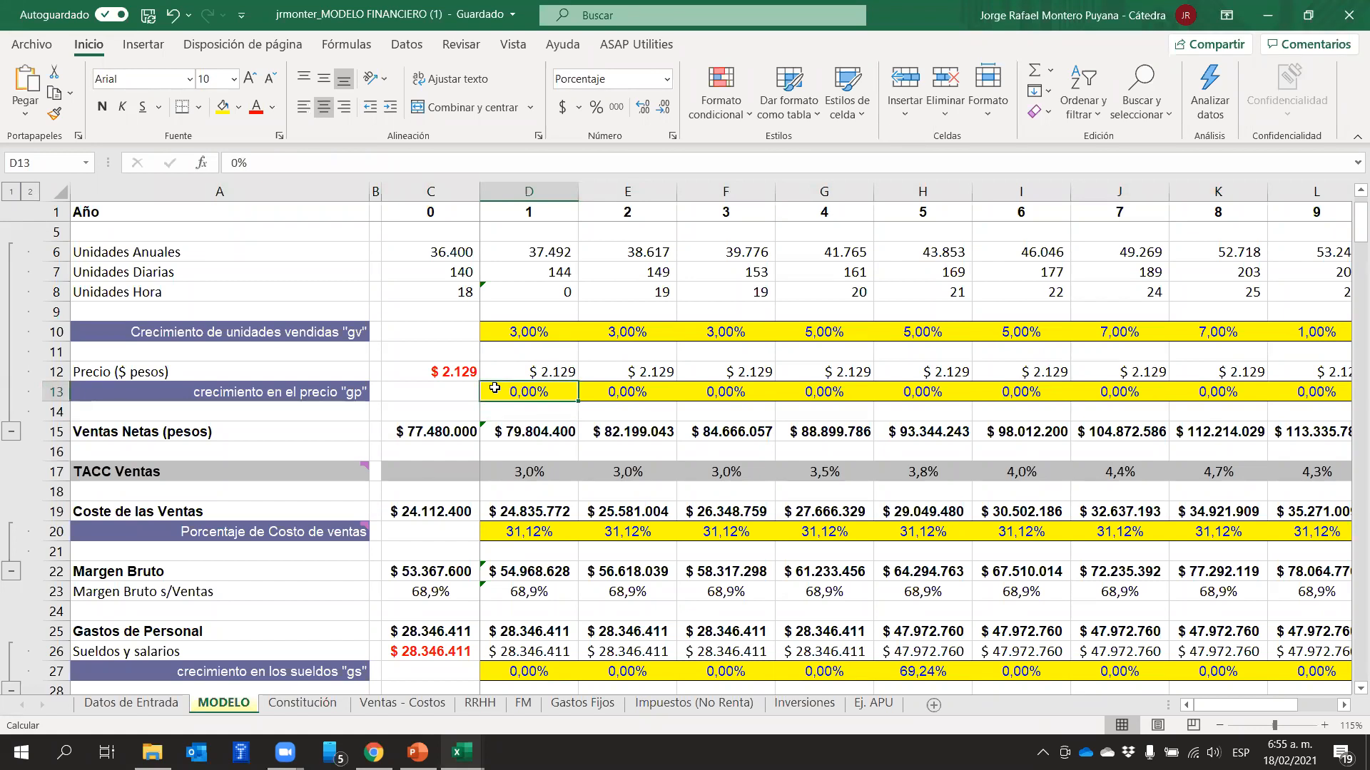
On the Ventas - Costos sheet, enter the year 0 average product price 2129 in L4
{"action": "left_click", "coordinate": [385, 708]}
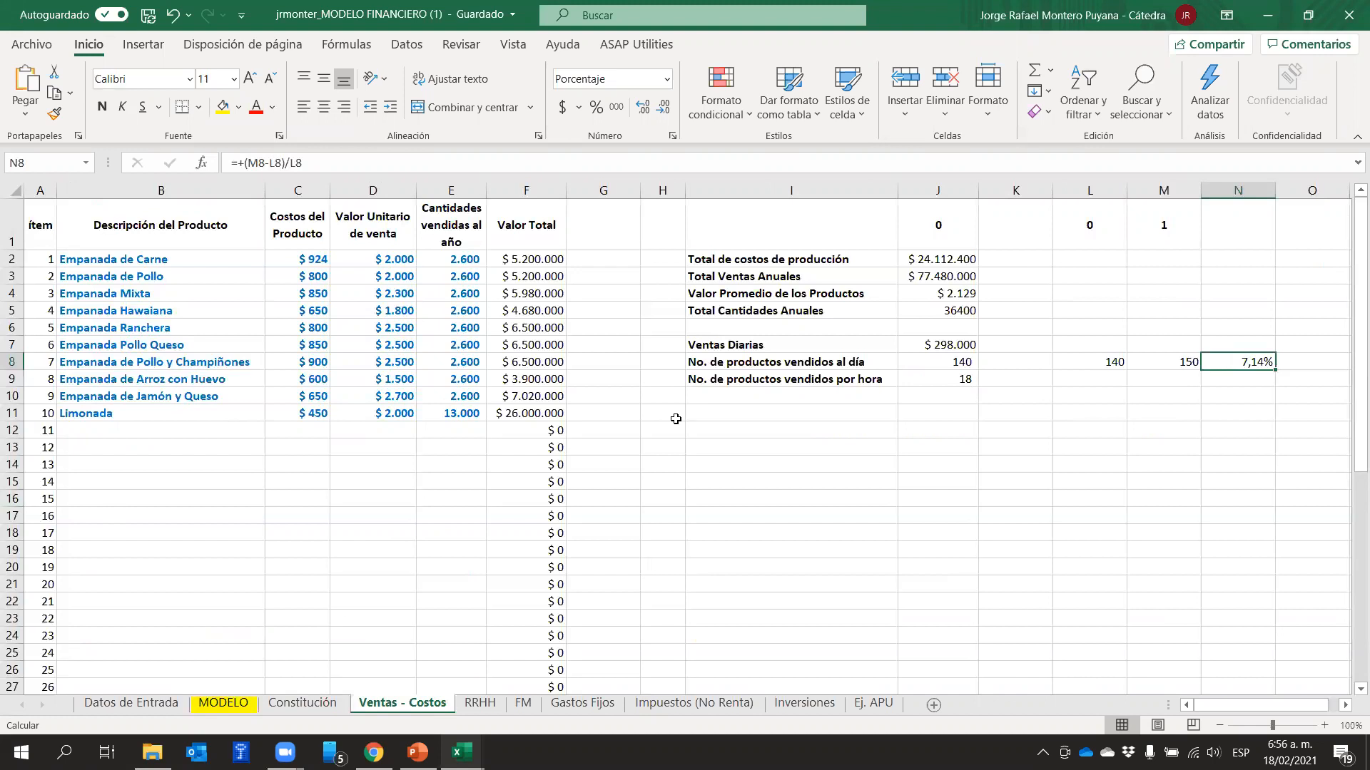
{"action": "left_click", "coordinate": [1096, 292]}
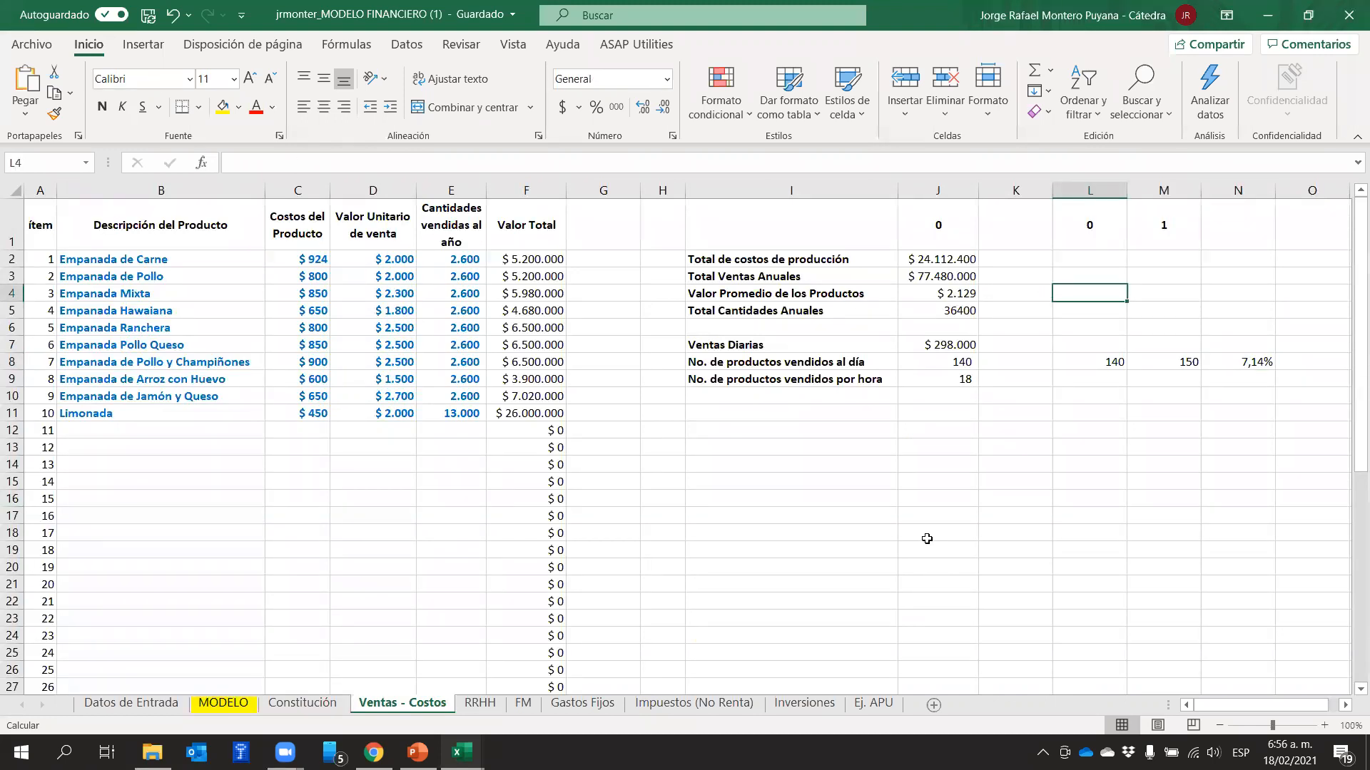
{"action": "type", "text": "2129"}
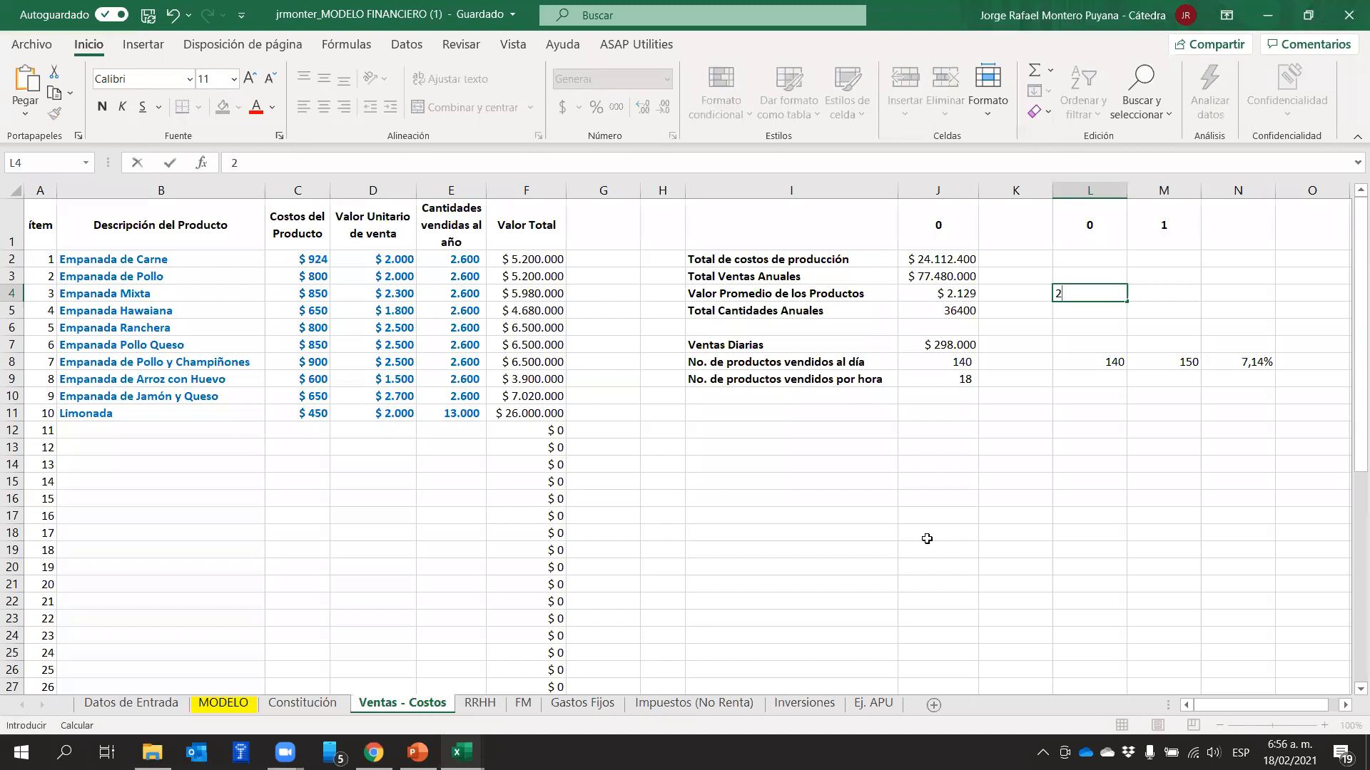
{"action": "key", "text": "Return"}
{"action": "left_click", "coordinate": [1105, 294]}
{"action": "left_click", "coordinate": [936, 296]}
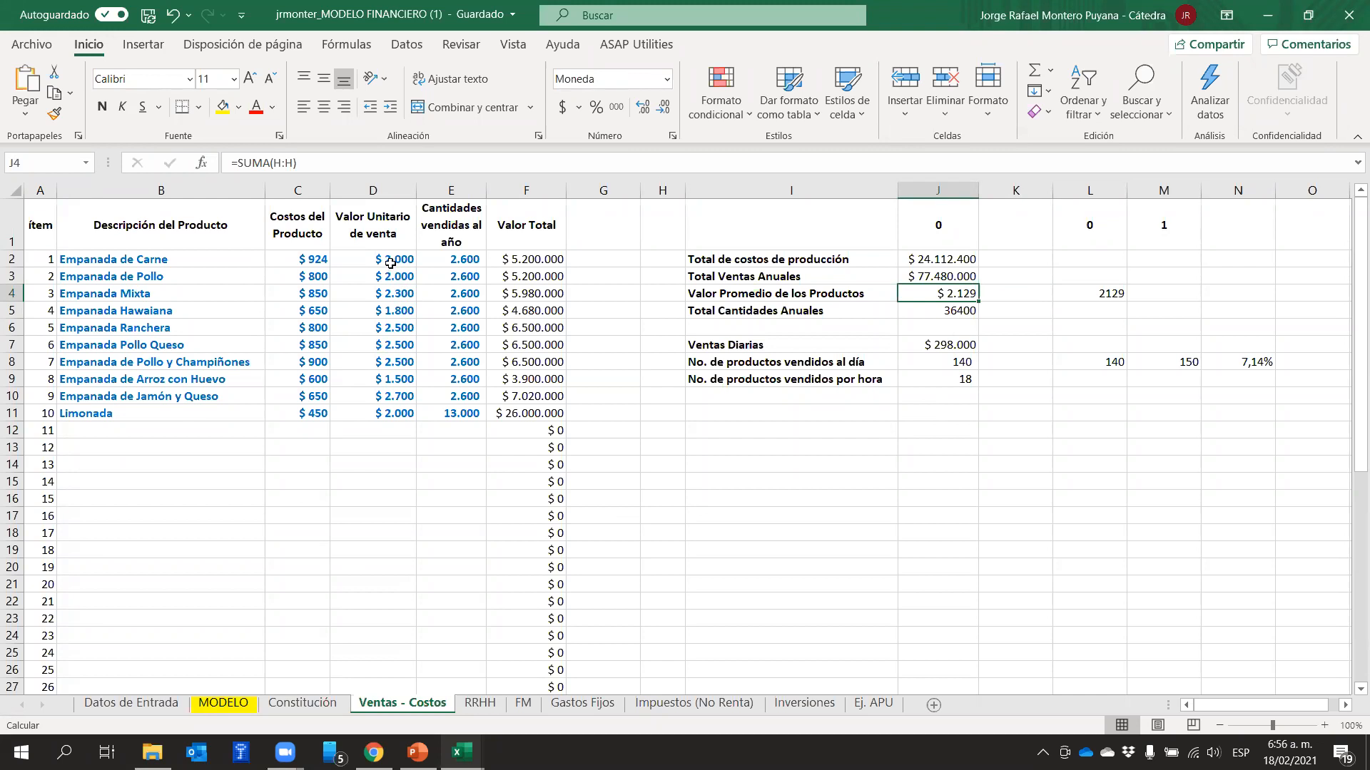
Set the unit sale prices of the Carne, Pollo, Mixta and Hawaiana empanadas in D2:D5 to 2100, 2100, 2400 and 1900
{"action": "left_click", "coordinate": [390, 263]}
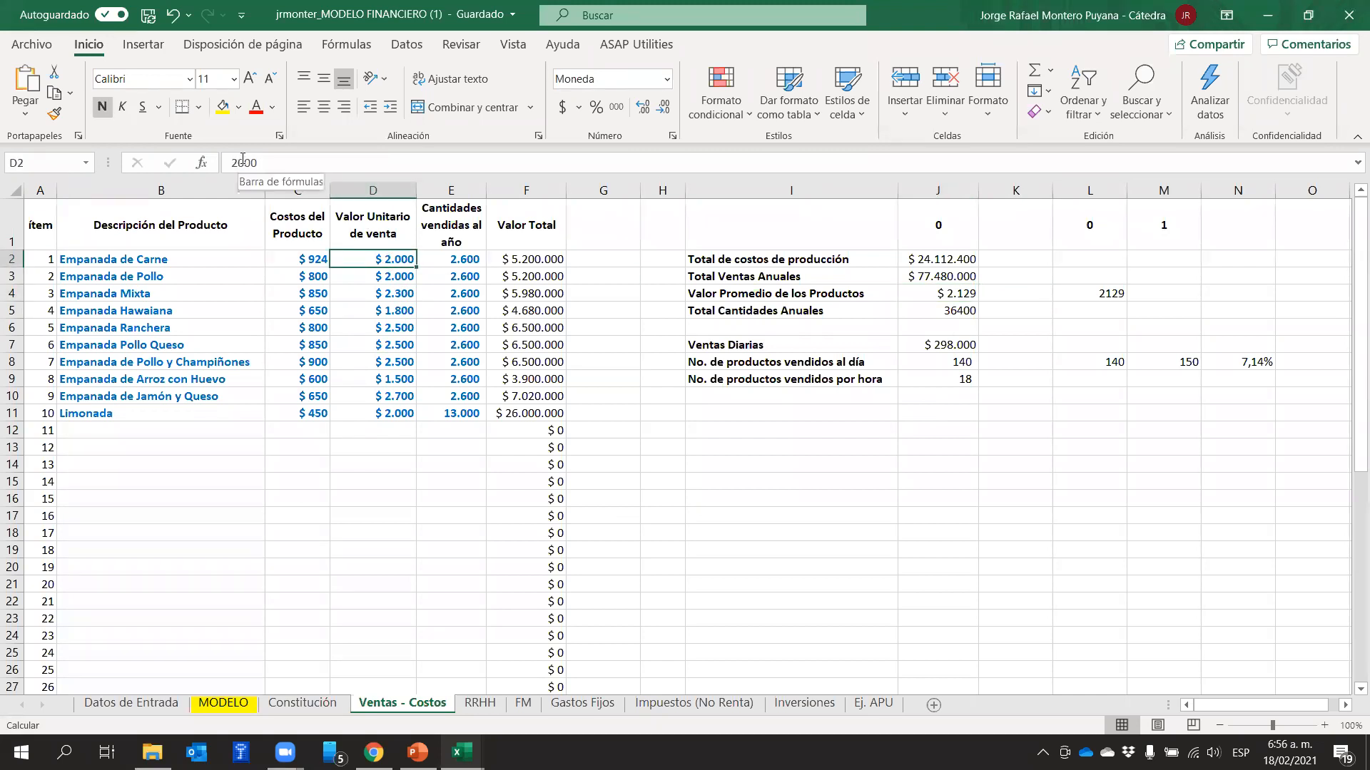
{"action": "left_click", "coordinate": [243, 161]}
{"action": "key", "text": "BackSpace"}
{"action": "type", "text": "1"}
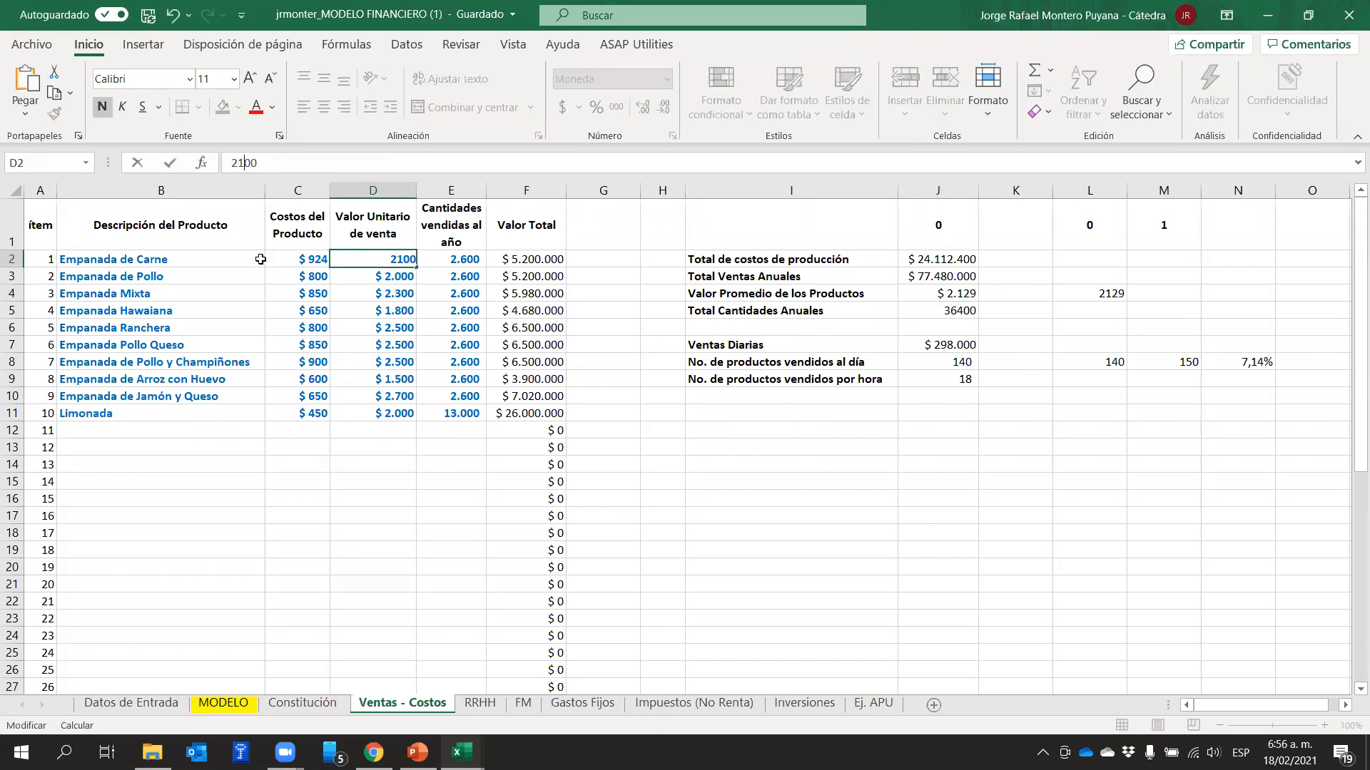
{"action": "key", "text": "Return"}
{"action": "type", "text": "2100"}
{"action": "key", "text": "Return"}
{"action": "type", "text": "2400"}
{"action": "key", "text": "Return"}
{"action": "type", "text": "1900"}
{"action": "key", "text": "Return"}
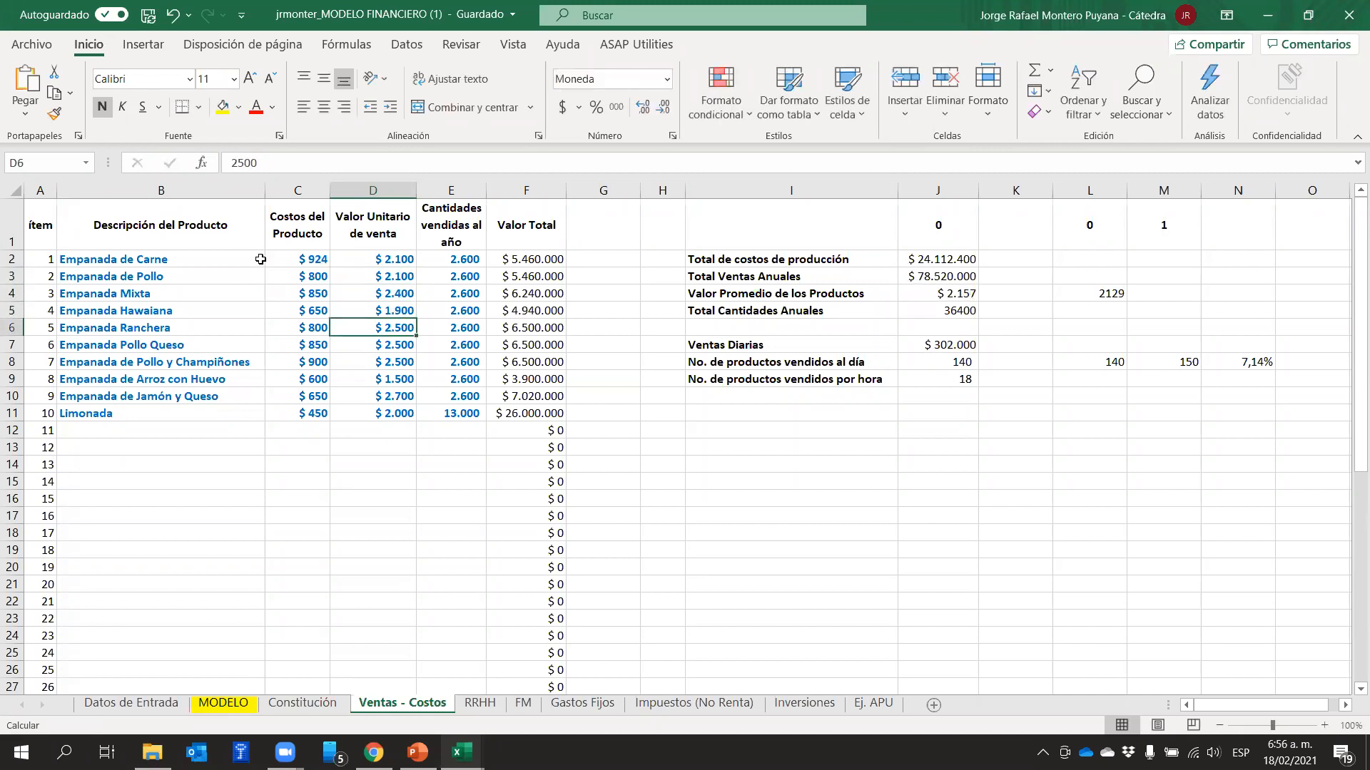
Set the unit sale prices in D6:D8 to 2600 each, D9 to 1600, D10 to 2800 and Limonada in D11 to 2100
{"action": "type", "text": "2600"}
{"action": "key", "text": "Return"}
{"action": "type", "text": "2.600"}
{"action": "key", "text": "Return"}
{"action": "type", "text": "2600"}
{"action": "key", "text": "Return"}
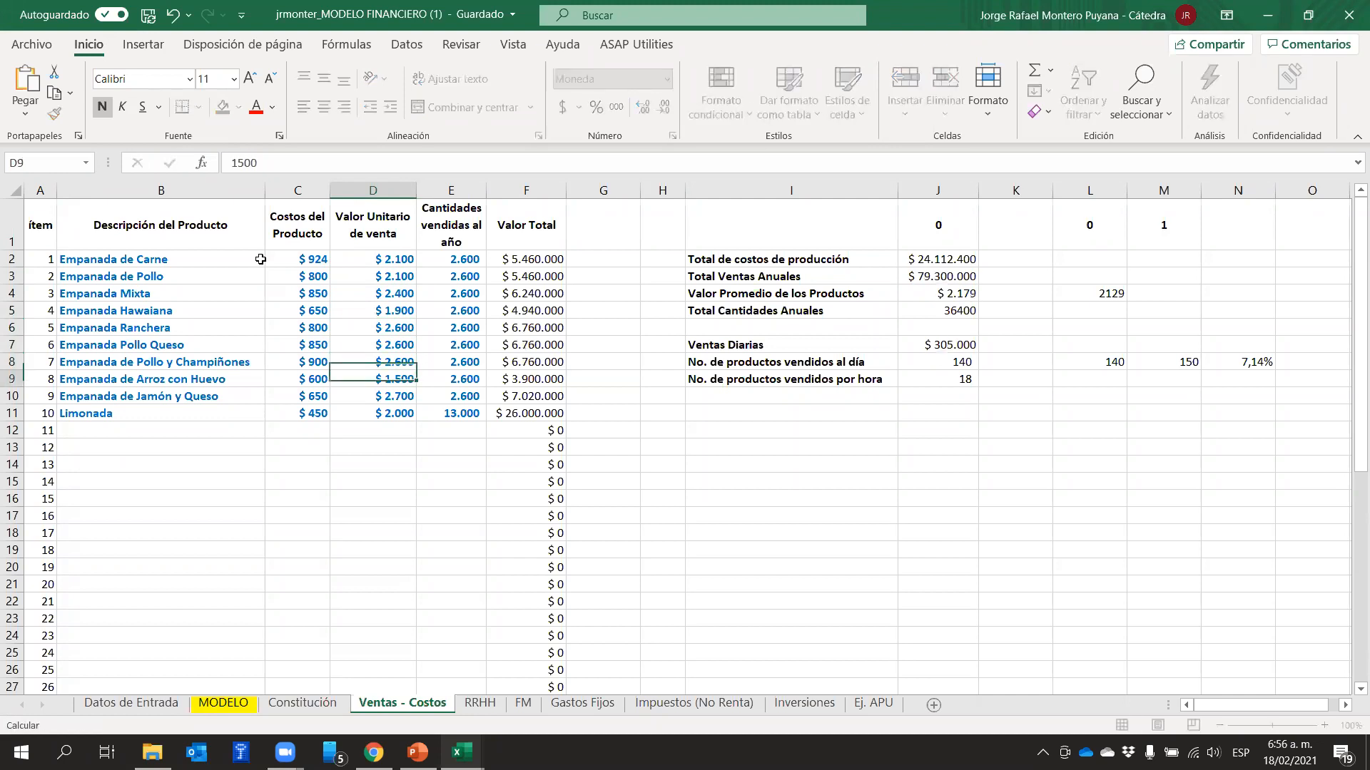
{"action": "type", "text": "1600"}
{"action": "key", "text": "Return"}
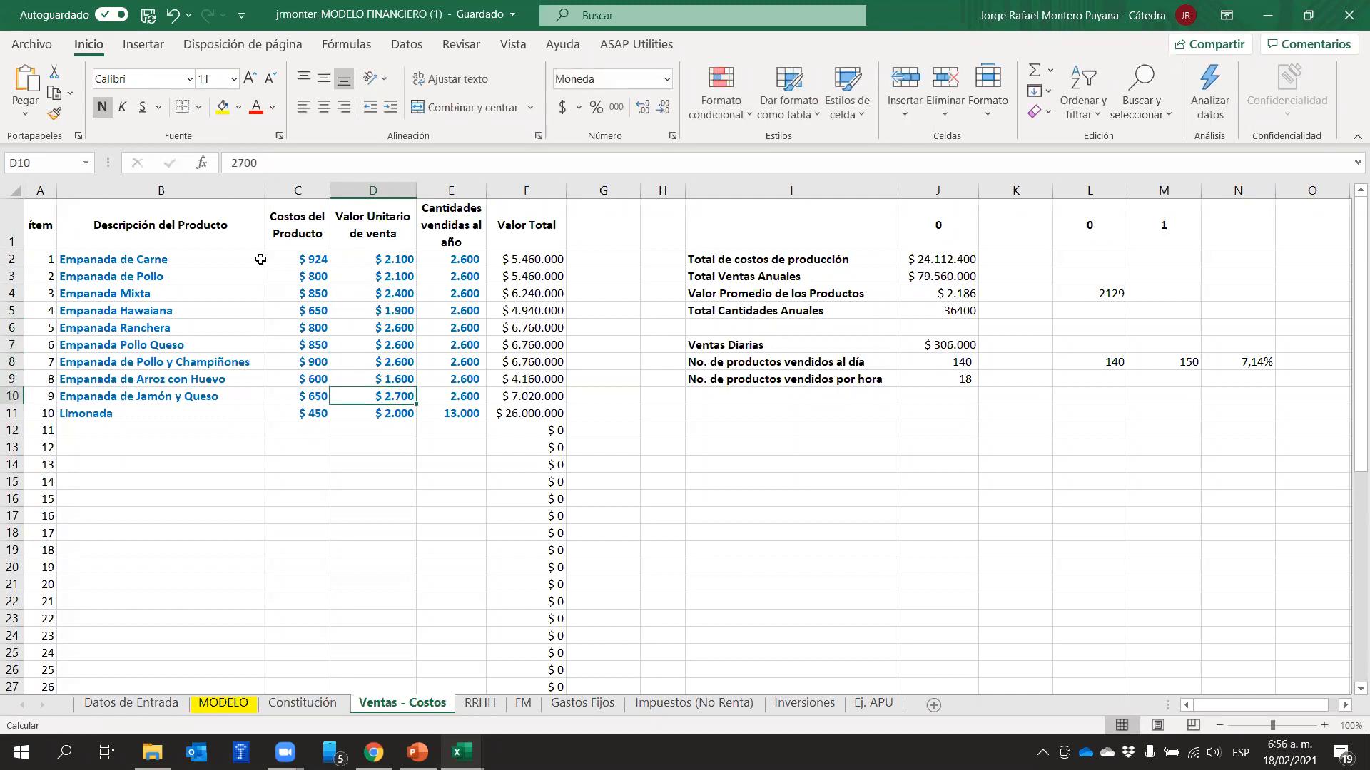
{"action": "type", "text": "2800"}
{"action": "key", "text": "Return"}
{"action": "type", "text": "2100"}
{"action": "key", "text": "Return"}
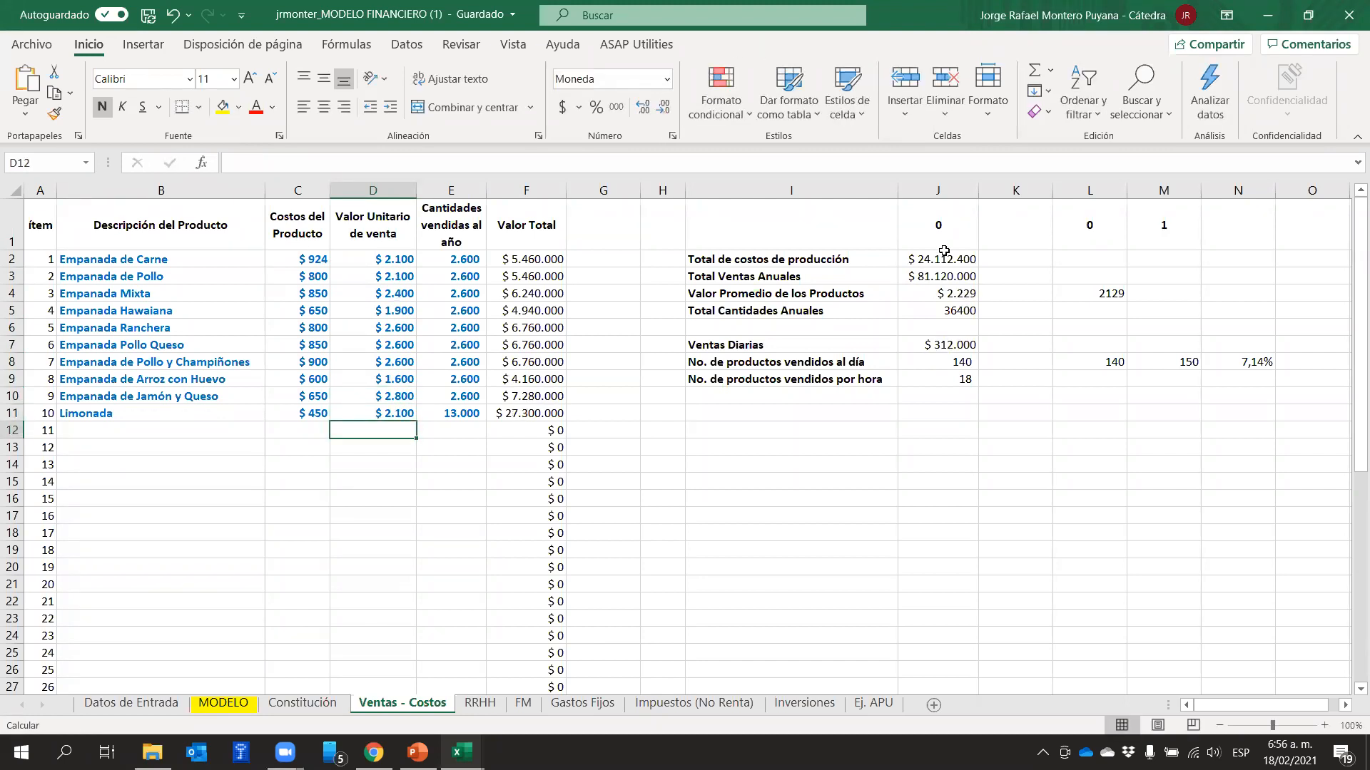
Read the average product value in J4 and enter it as 2229 under year 1 in M4
{"action": "left_click", "coordinate": [960, 292]}
{"action": "left_click", "coordinate": [1157, 294]}
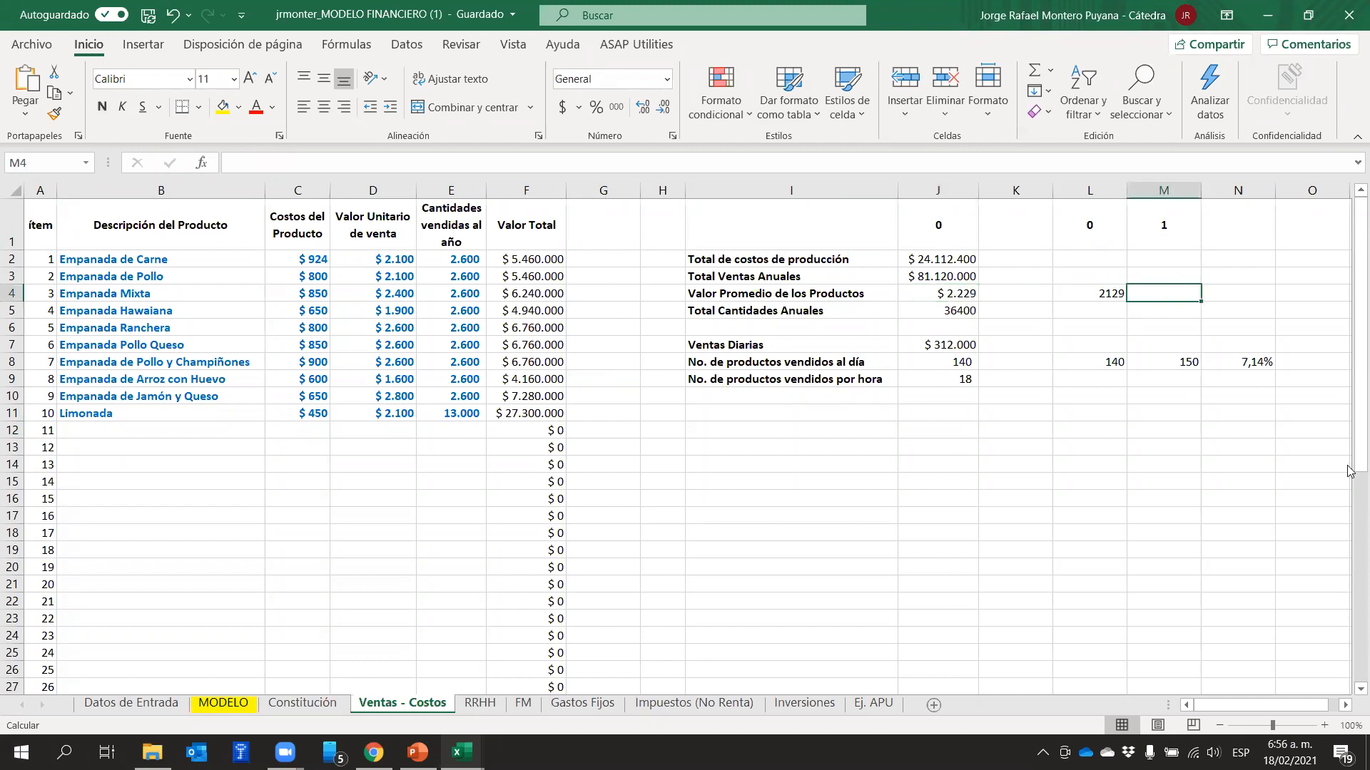
{"action": "type", "text": "22"}
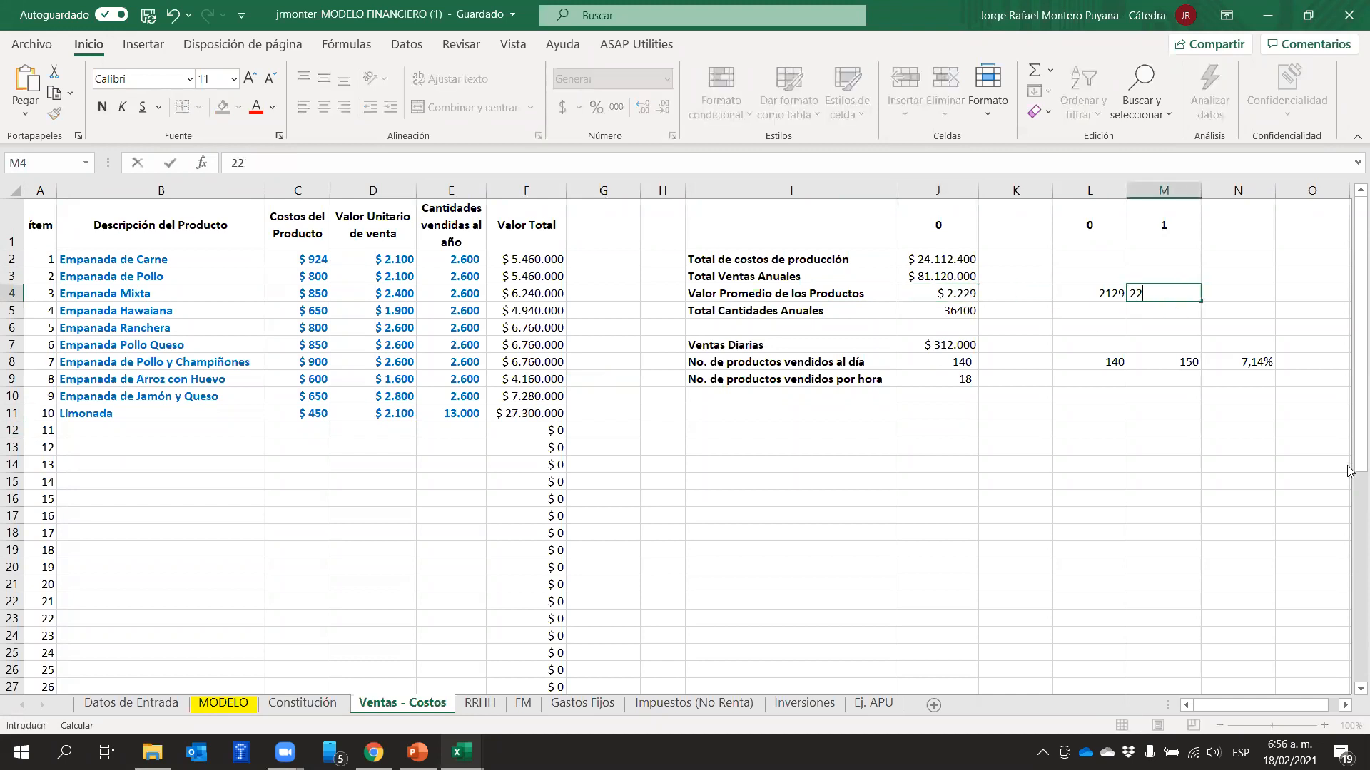
{"action": "type", "text": "29"}
{"action": "key", "text": "Return"}
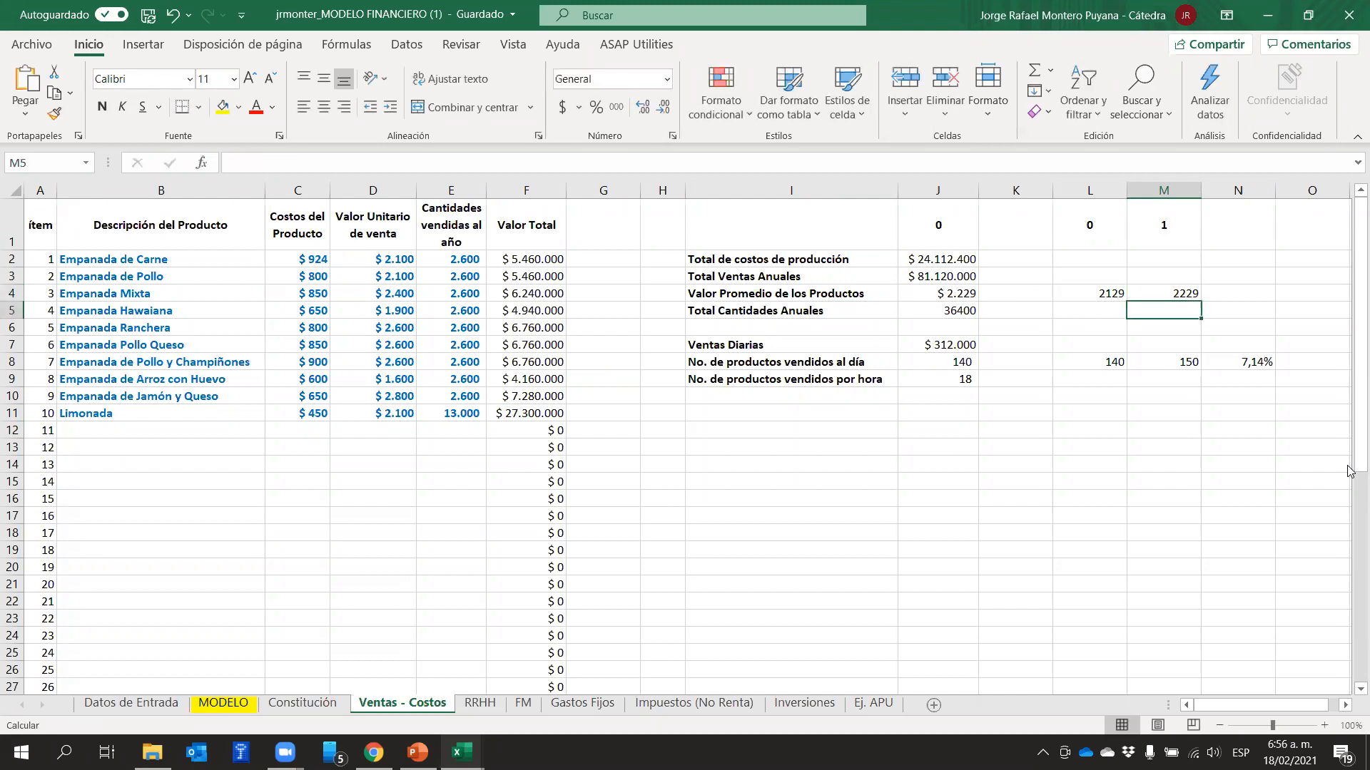
Clear the average price in M4 and undo all the unit sale price changes in D2:D11
{"action": "key", "text": "Up"}
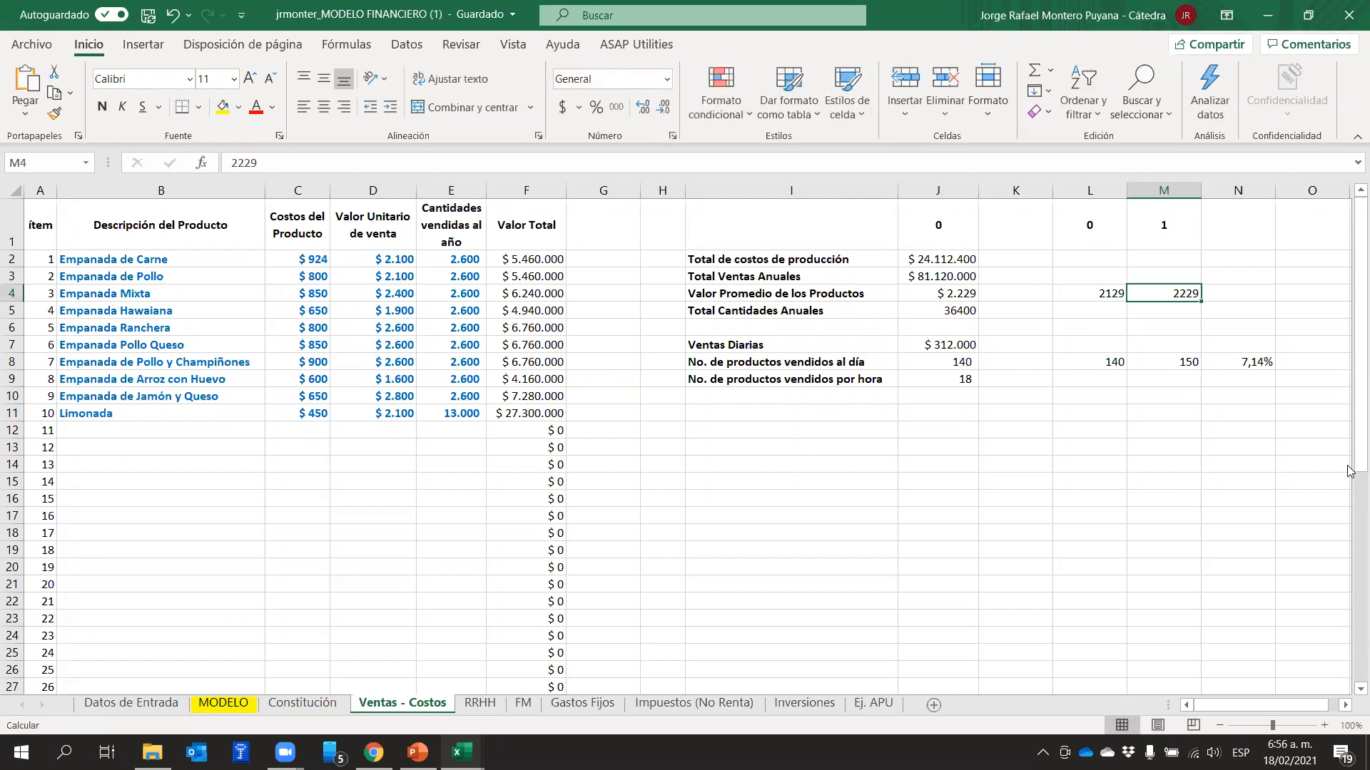
{"action": "key", "text": "Delete"}
{"action": "left_click", "coordinate": [174, 15]}
{"action": "left_click", "coordinate": [174, 15]}
{"action": "left_click", "coordinate": [174, 16]}
{"action": "left_click", "coordinate": [174, 16]}
{"action": "left_click", "coordinate": [173, 15]}
{"action": "left_click", "coordinate": [174, 16]}
{"action": "left_click", "coordinate": [174, 15]}
{"action": "left_click", "coordinate": [173, 15]}
{"action": "left_click", "coordinate": [173, 15]}
{"action": "left_click", "coordinate": [174, 15]}
{"action": "left_click", "coordinate": [174, 16]}
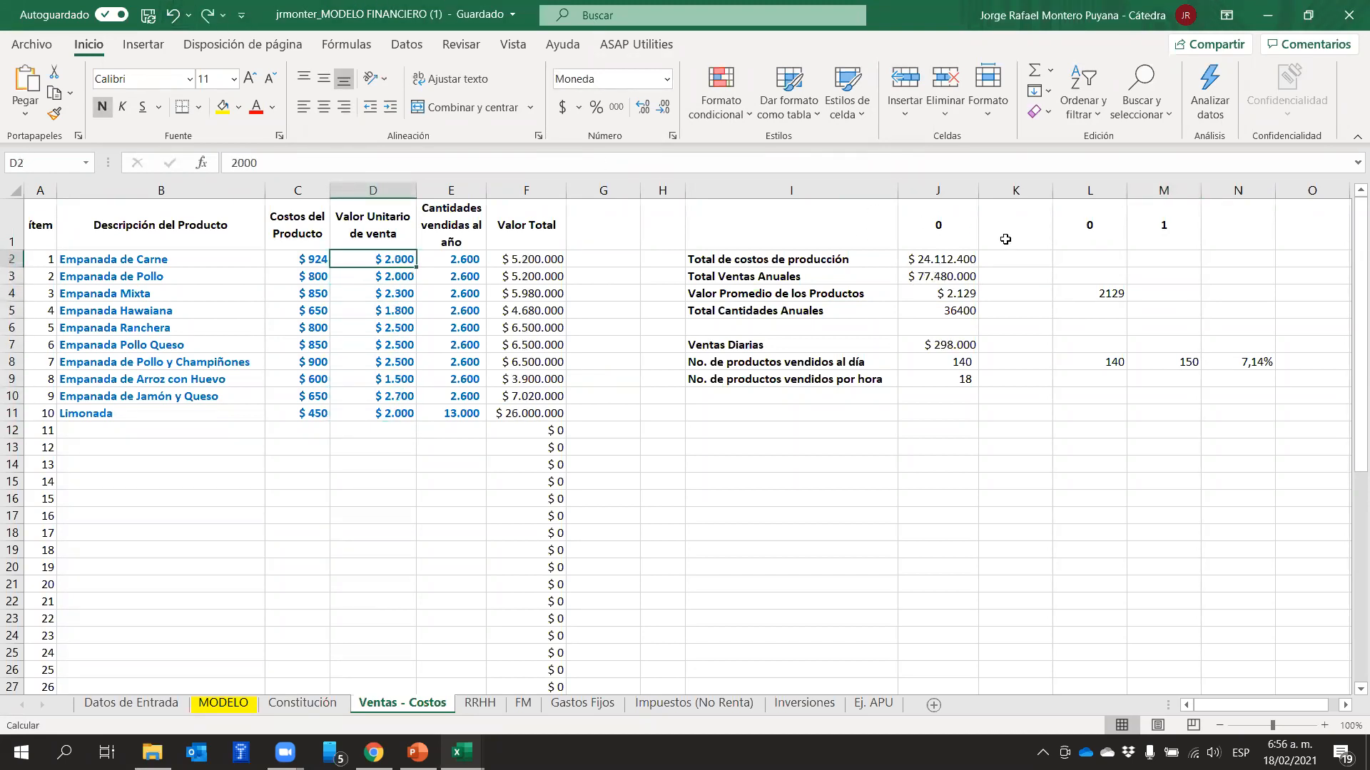
Enter 2229 as the year 1 average product price in M4
{"action": "left_click", "coordinate": [1143, 293]}
{"action": "type", "text": "2229"}
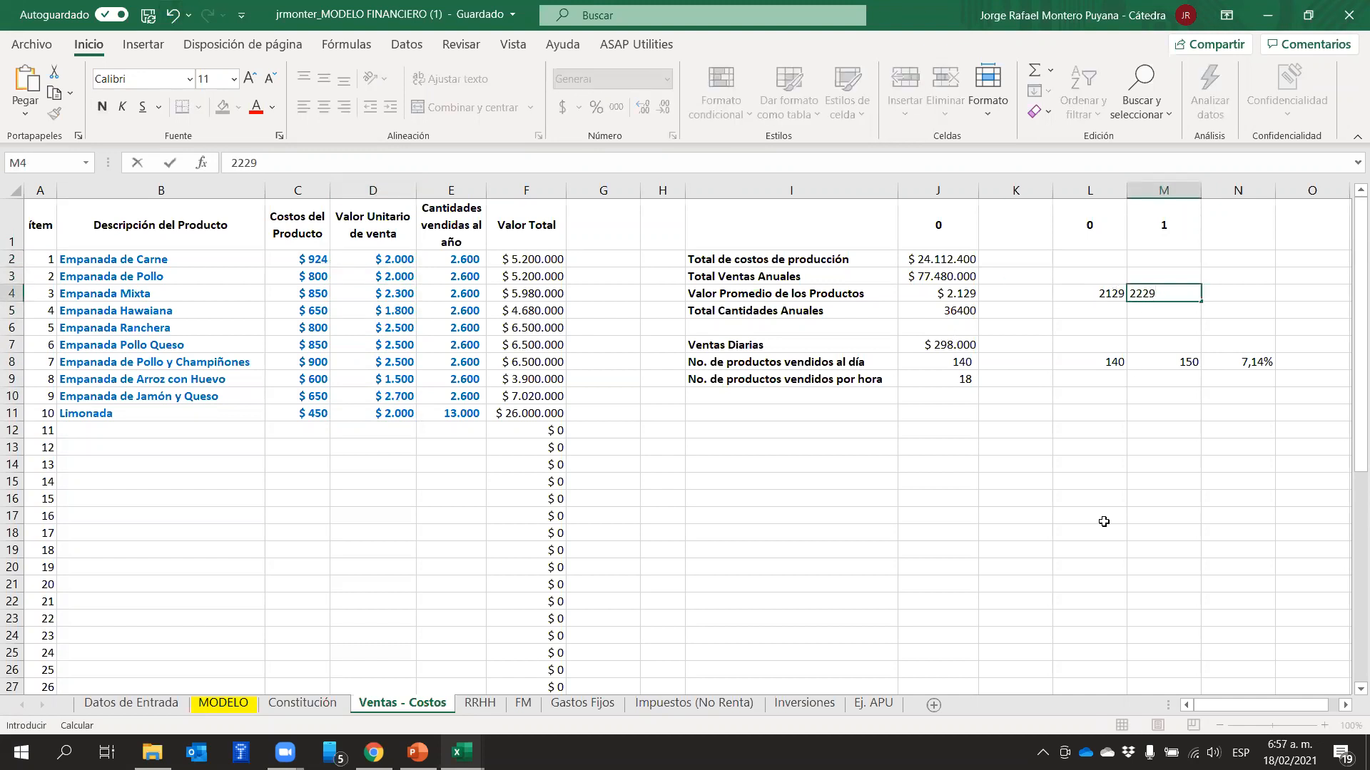
{"action": "key", "text": "Return"}
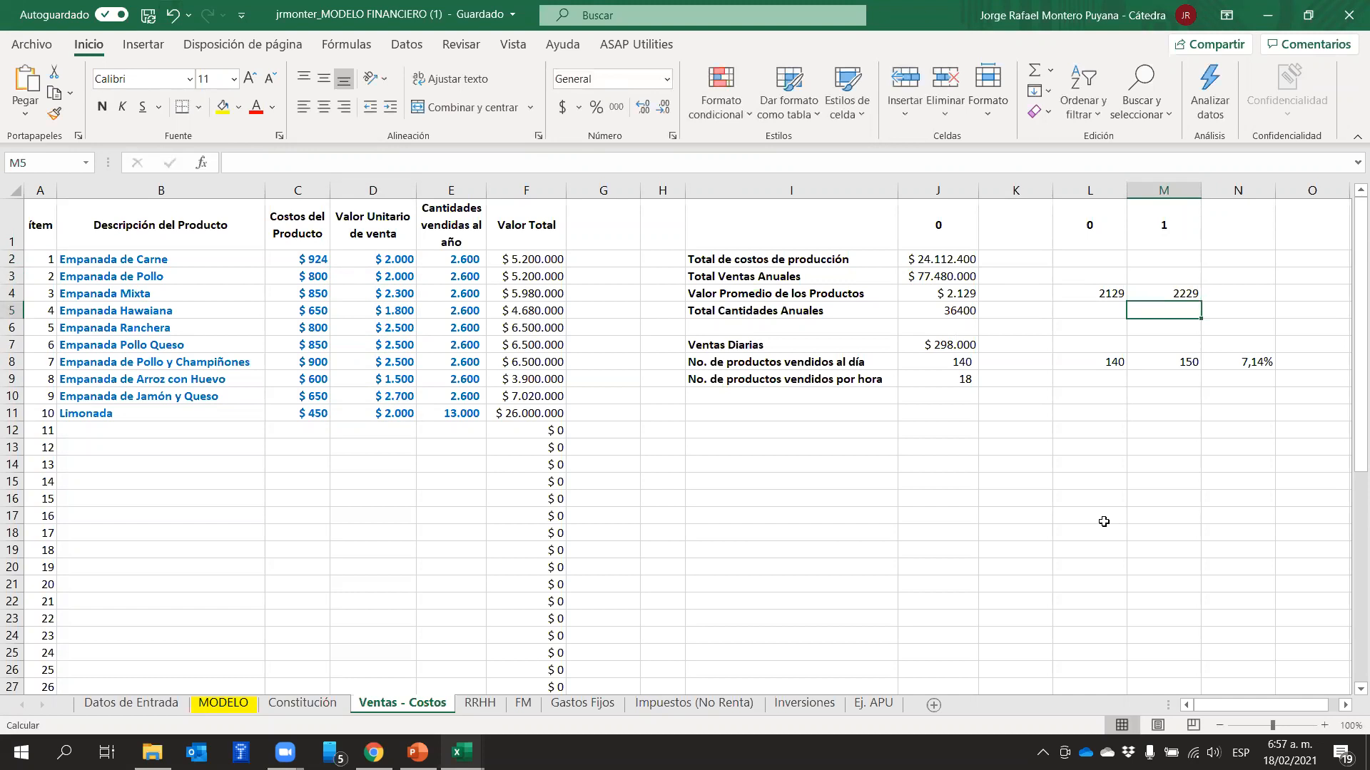
{"action": "key", "text": "Up"}
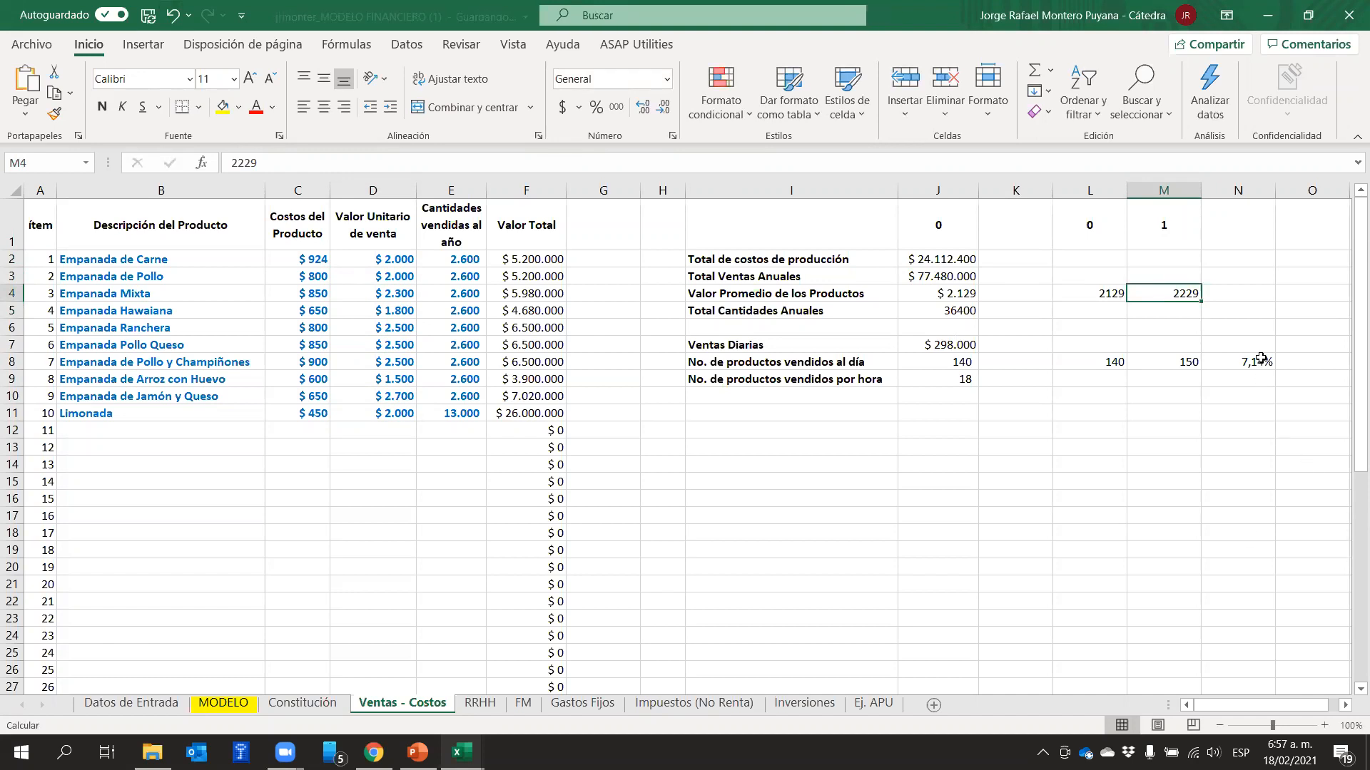
Copy the percentage growth formula from N8 into N4 to calculate the average price growth
{"action": "left_click", "coordinate": [1261, 359]}
{"action": "key", "text": "ctrl+c"}
{"action": "left_click", "coordinate": [1249, 292]}
{"action": "key", "text": "ctrl+v"}
{"action": "left_click", "coordinate": [1244, 412]}
{"action": "key", "text": "Escape"}
{"action": "left_click", "coordinate": [1225, 292]}
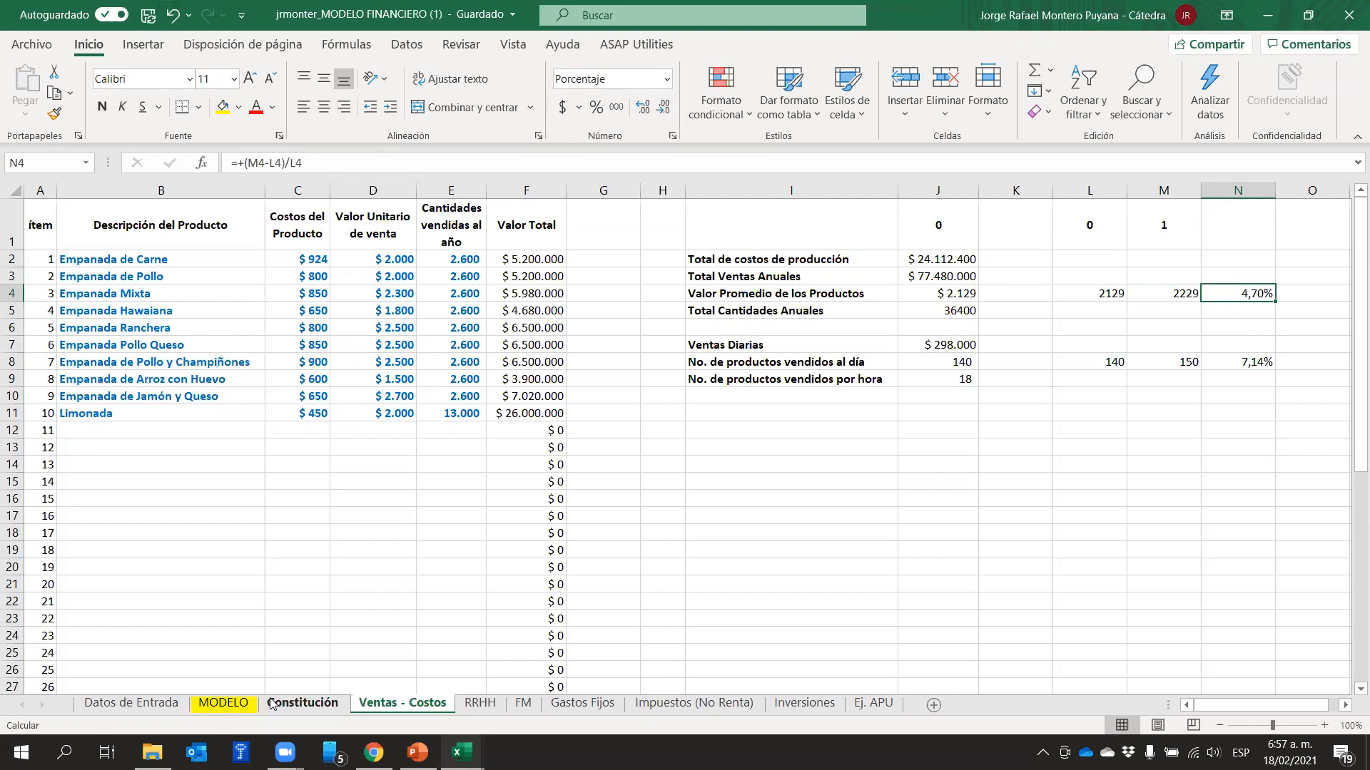
On the MODELO sheet, set the year 1 price growth "gp" in D13 to 4,7%
{"action": "left_click", "coordinate": [249, 705]}
{"action": "left_click", "coordinate": [529, 392]}
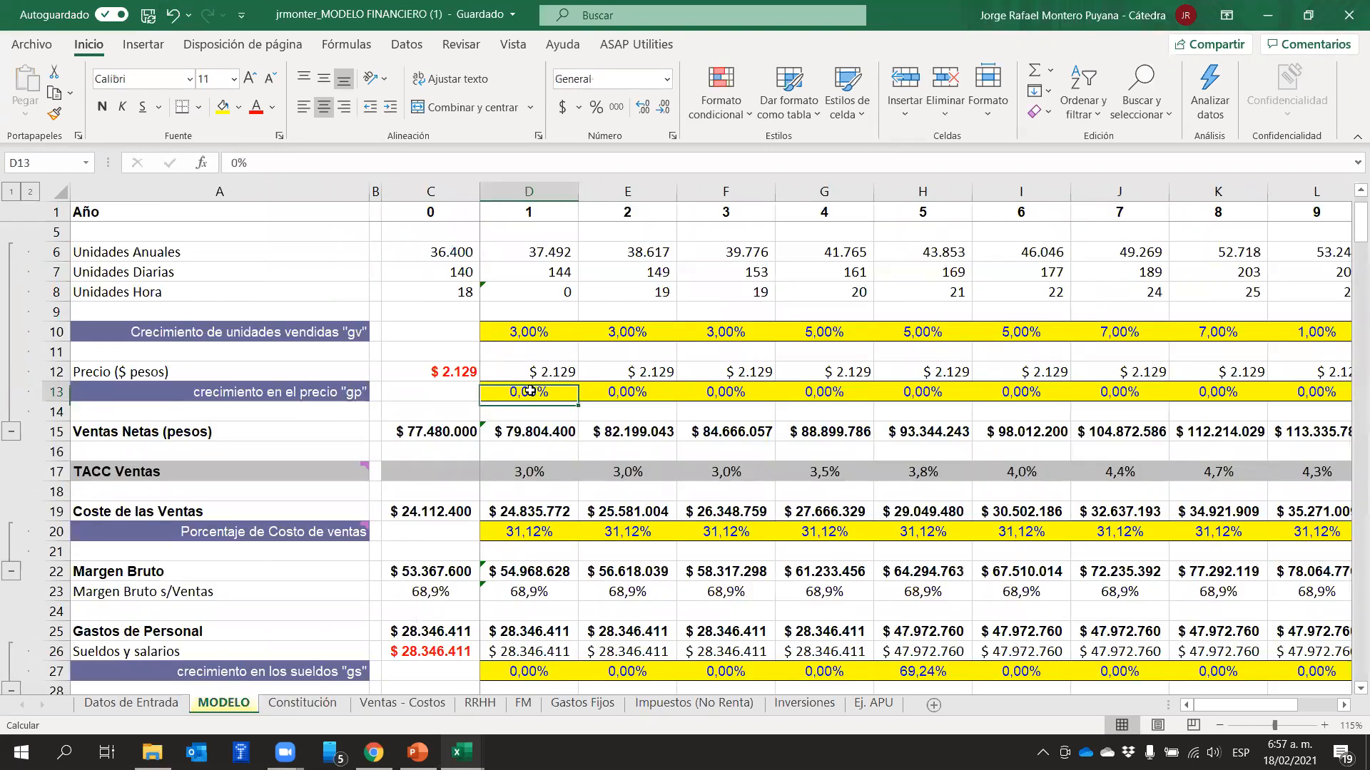
{"action": "type", "text": "4,7"}
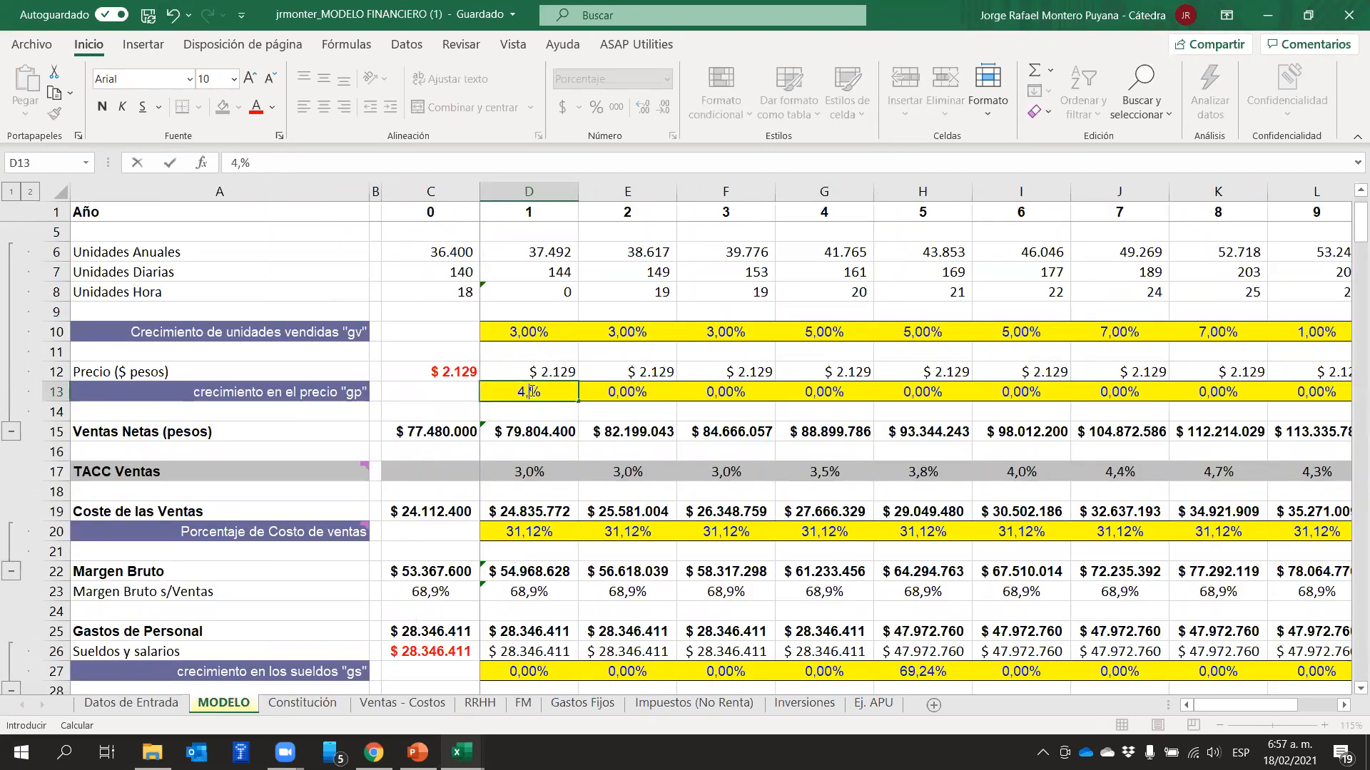
{"action": "key", "text": "Return"}
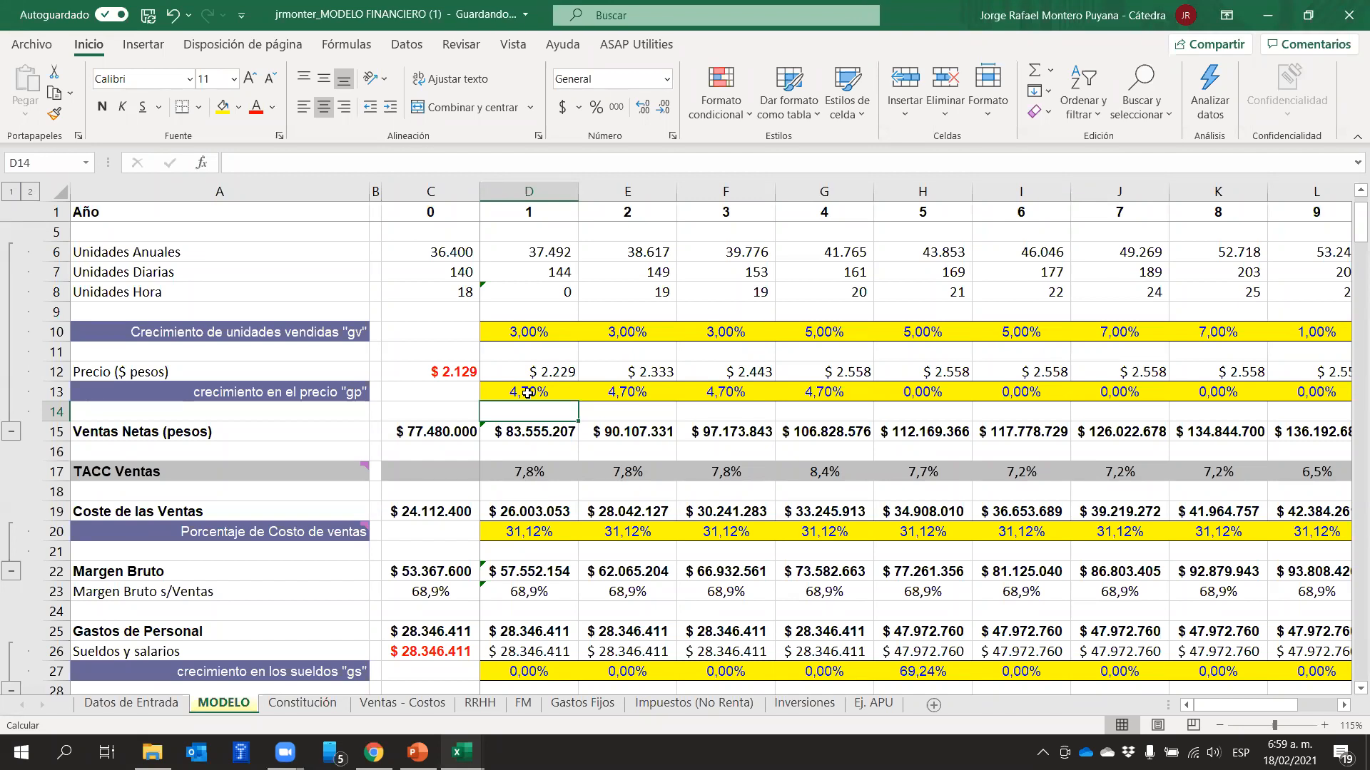
Compare the price growth rates of years 1 to 4 with those of years 5 to 9, and check the year 8 price in K12
{"action": "left_click_drag", "start_coordinate": [554, 385], "coordinate": [814, 396]}
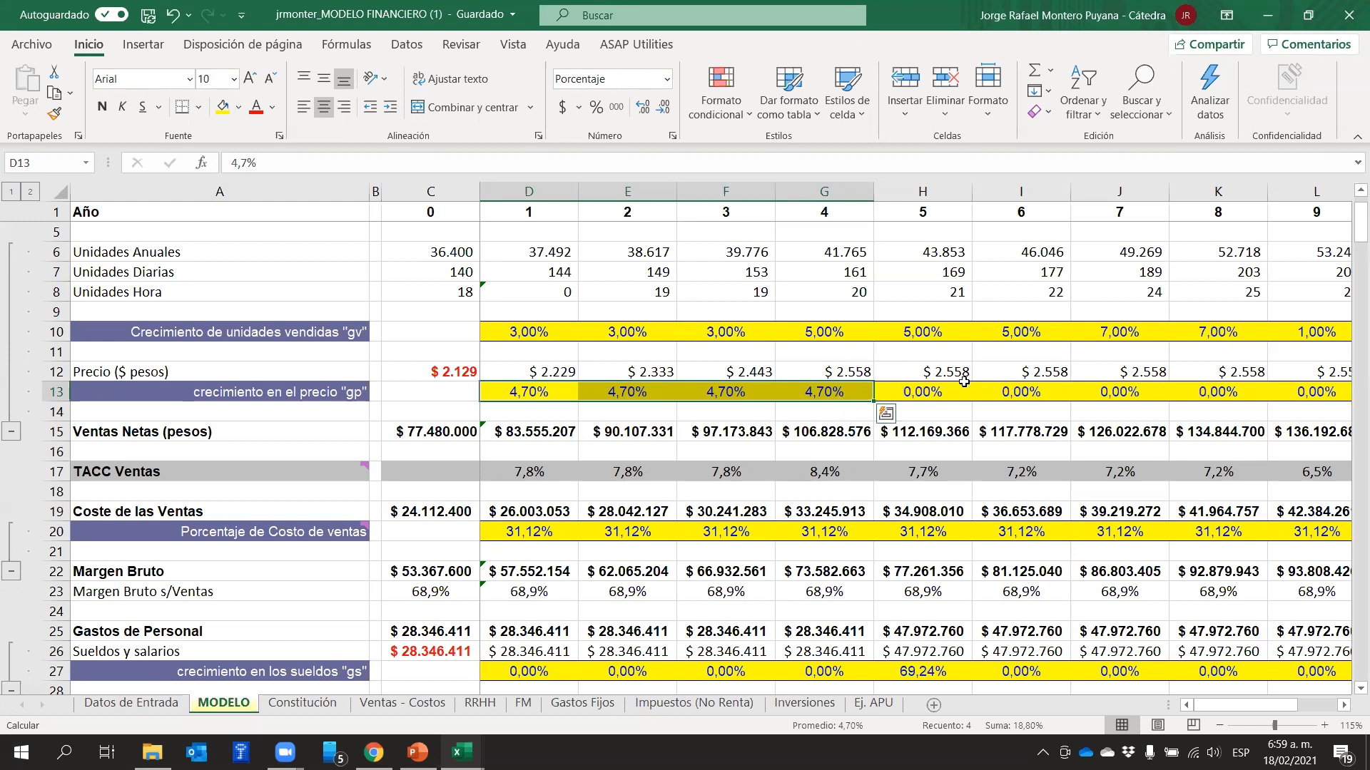
{"action": "left_click_drag", "start_coordinate": [948, 384], "coordinate": [1323, 405]}
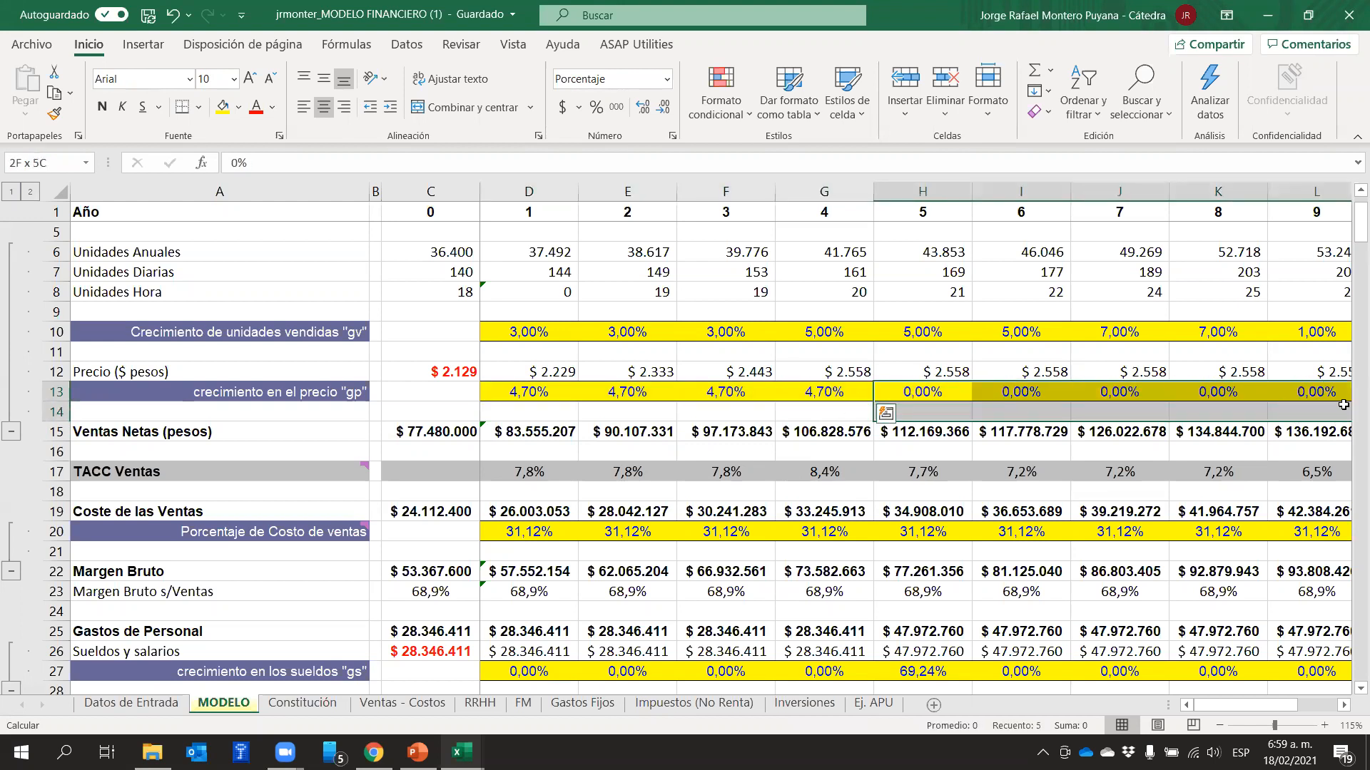
{"action": "left_click", "coordinate": [1221, 365]}
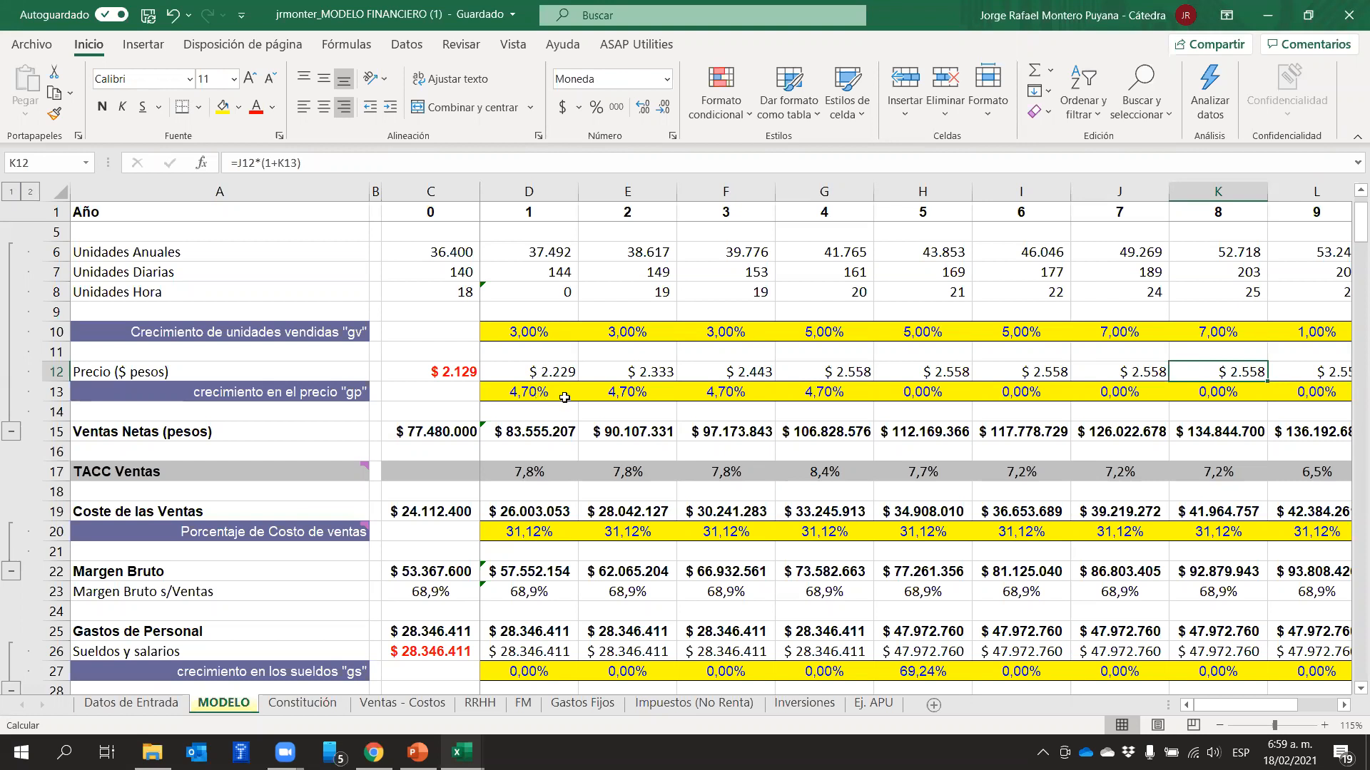
Set the price growth "gp" of years 1 to 4 in D13:G13 to 0%
{"action": "left_click_drag", "start_coordinate": [524, 389], "coordinate": [851, 392]}
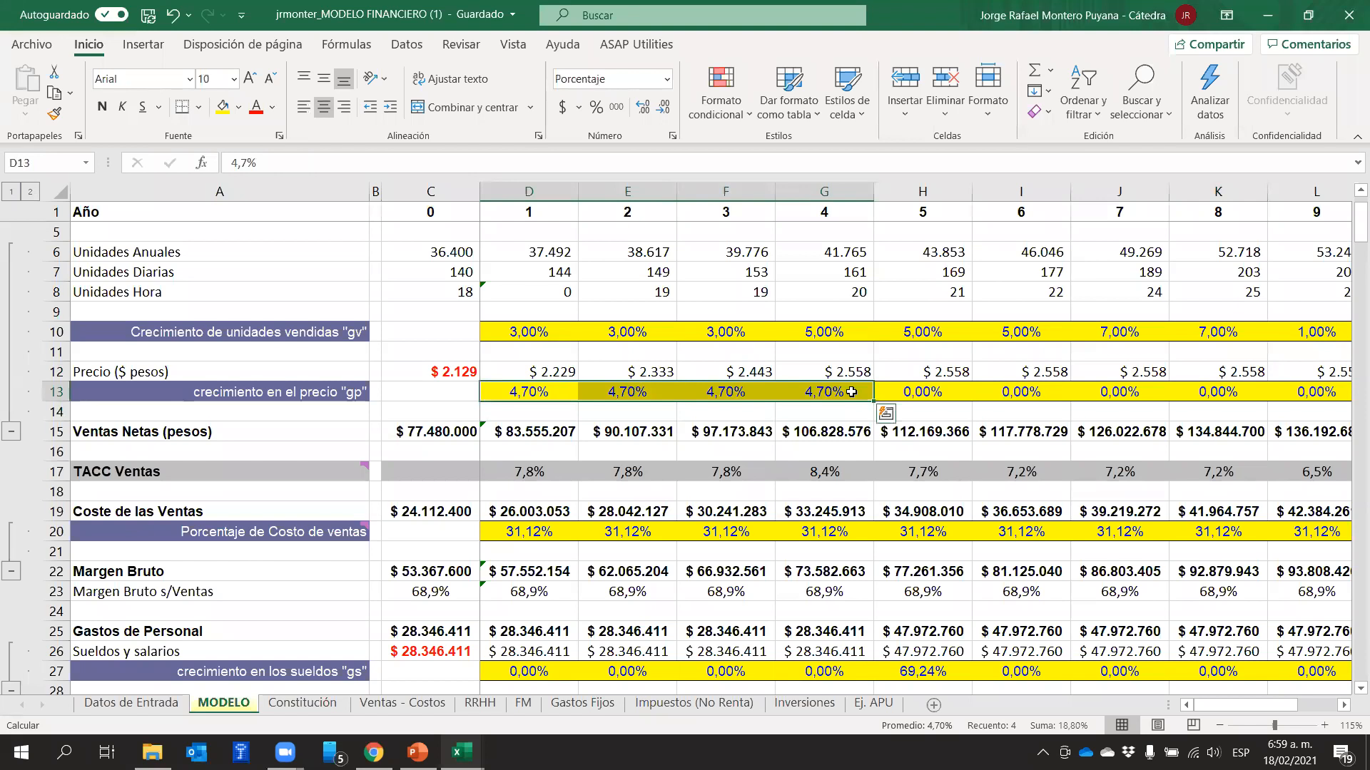
{"action": "type", "text": "0"}
{"action": "key", "text": "Return"}
{"action": "key", "text": "Return"}
{"action": "key", "text": "Return"}
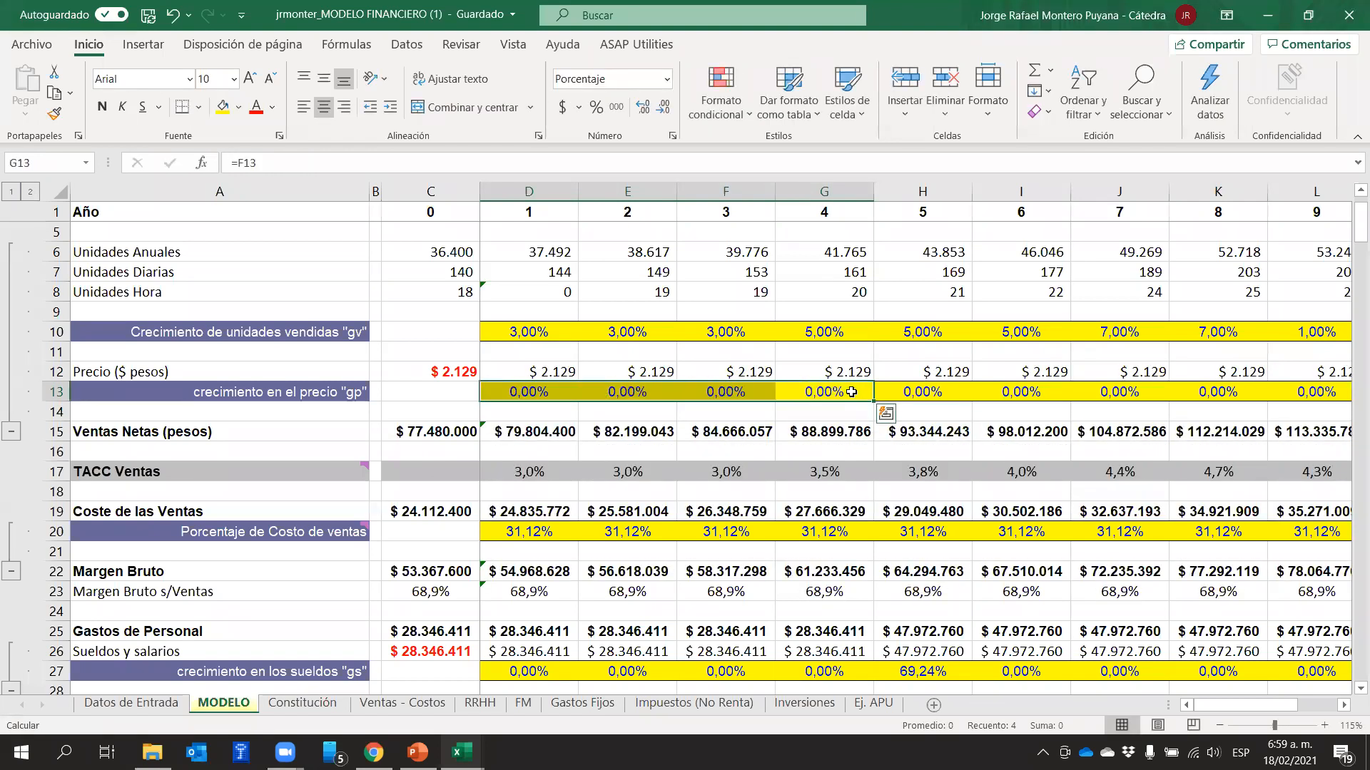
{"action": "key", "text": "Return"}
{"action": "key", "text": "Right"}
{"action": "type", "text": "4,"}
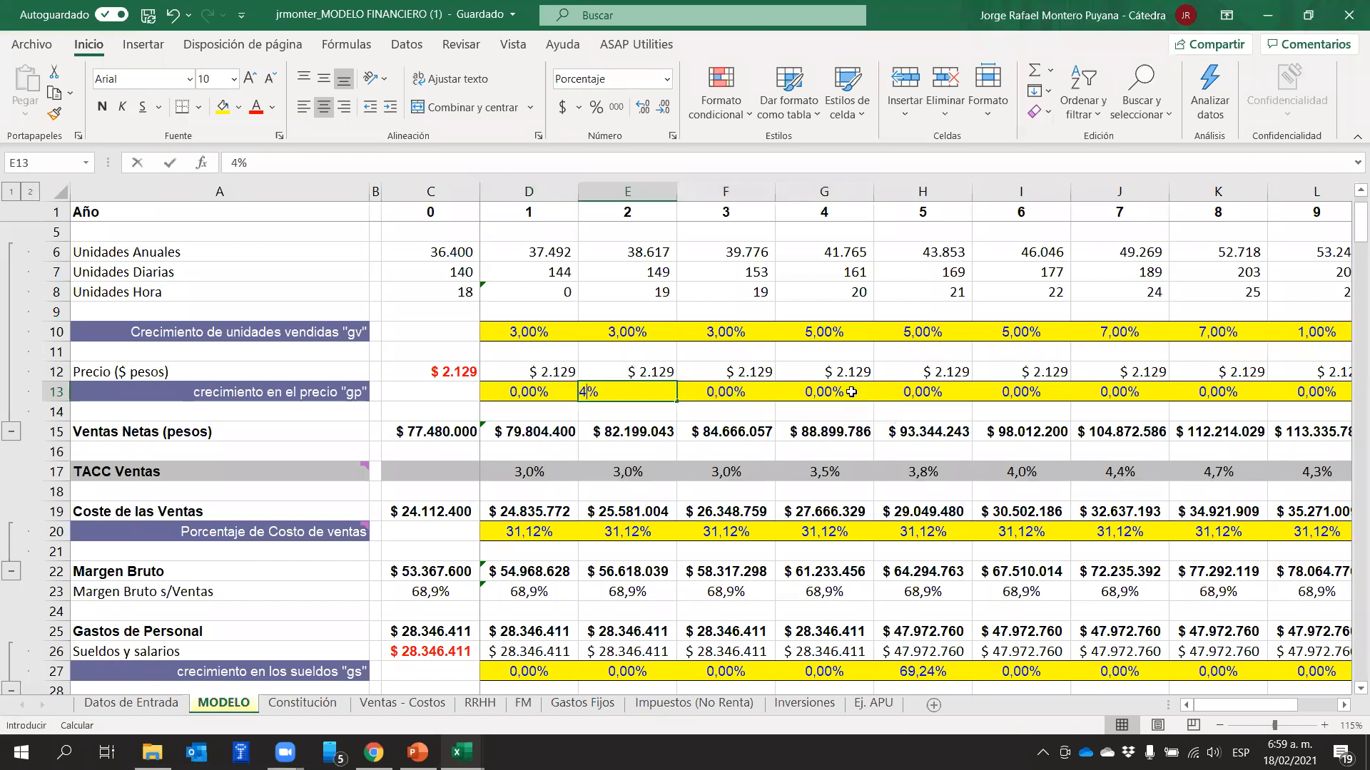
{"action": "type", "text": "7"}
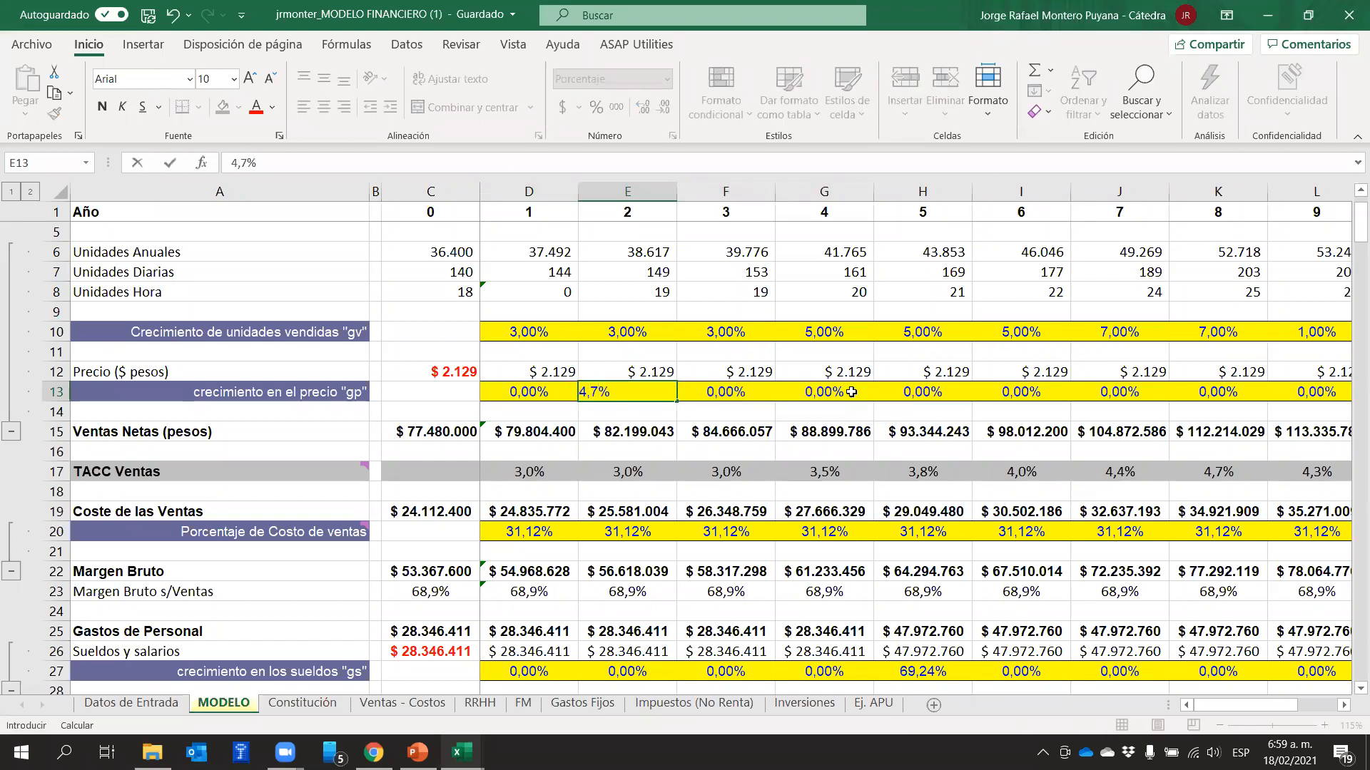
{"action": "key", "text": "Escape"}
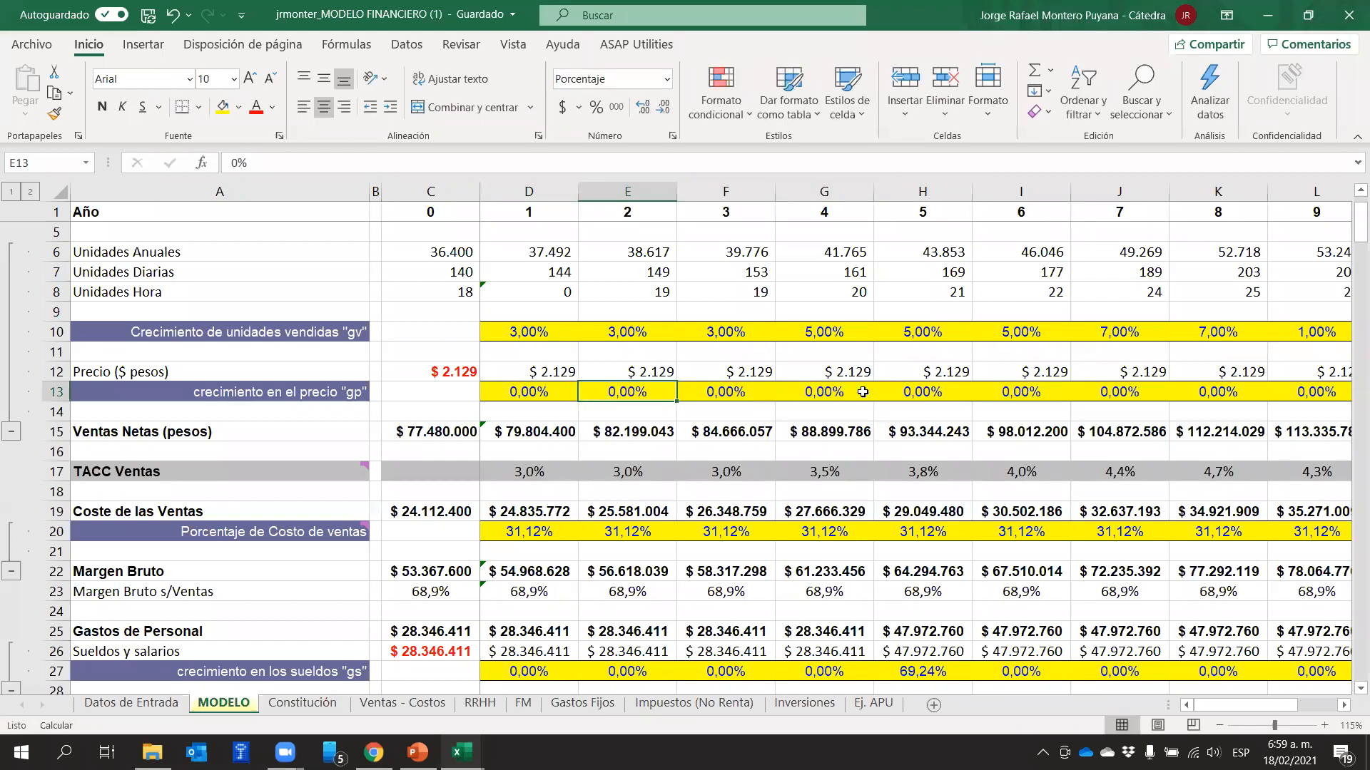
Set the year 5 price growth in H13 to 4,7%
{"action": "left_click", "coordinate": [906, 394]}
{"action": "type", "text": "4,7"}
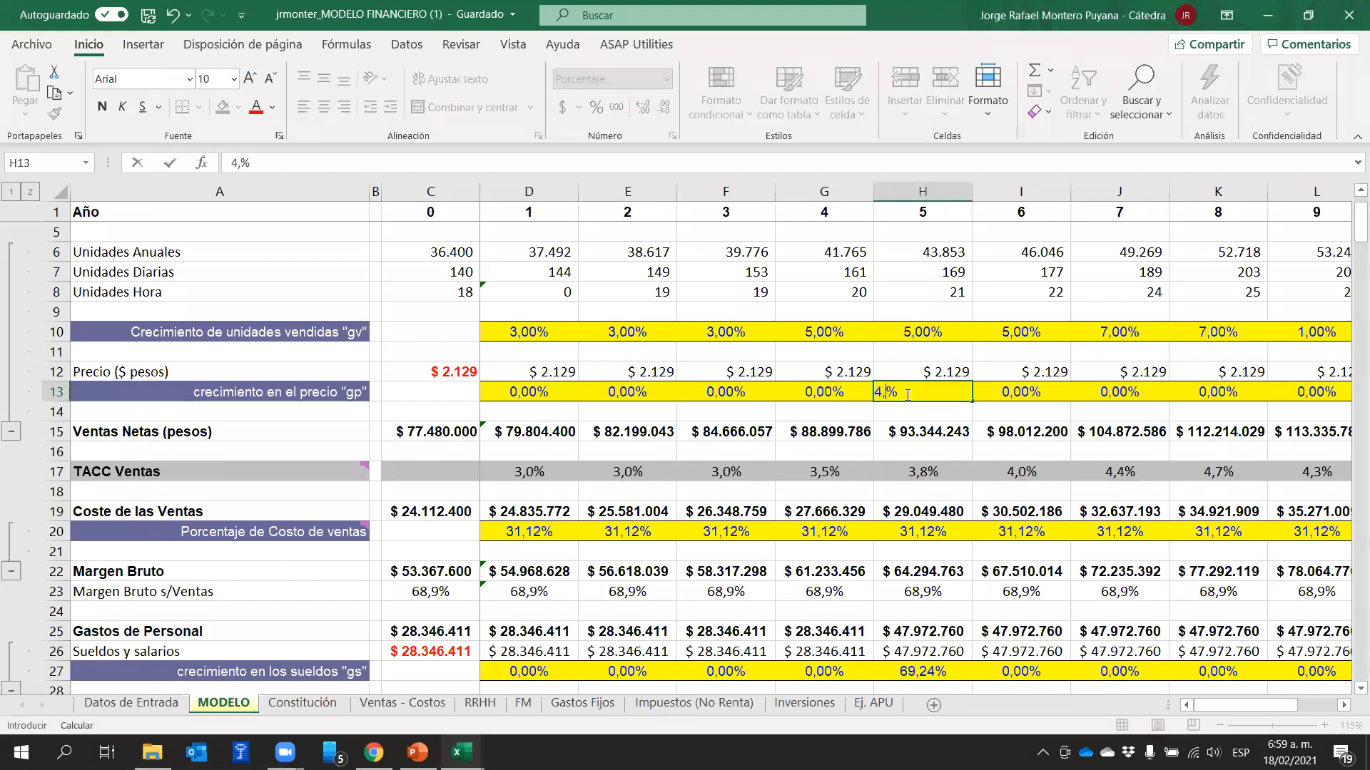
{"action": "key", "text": "Return"}
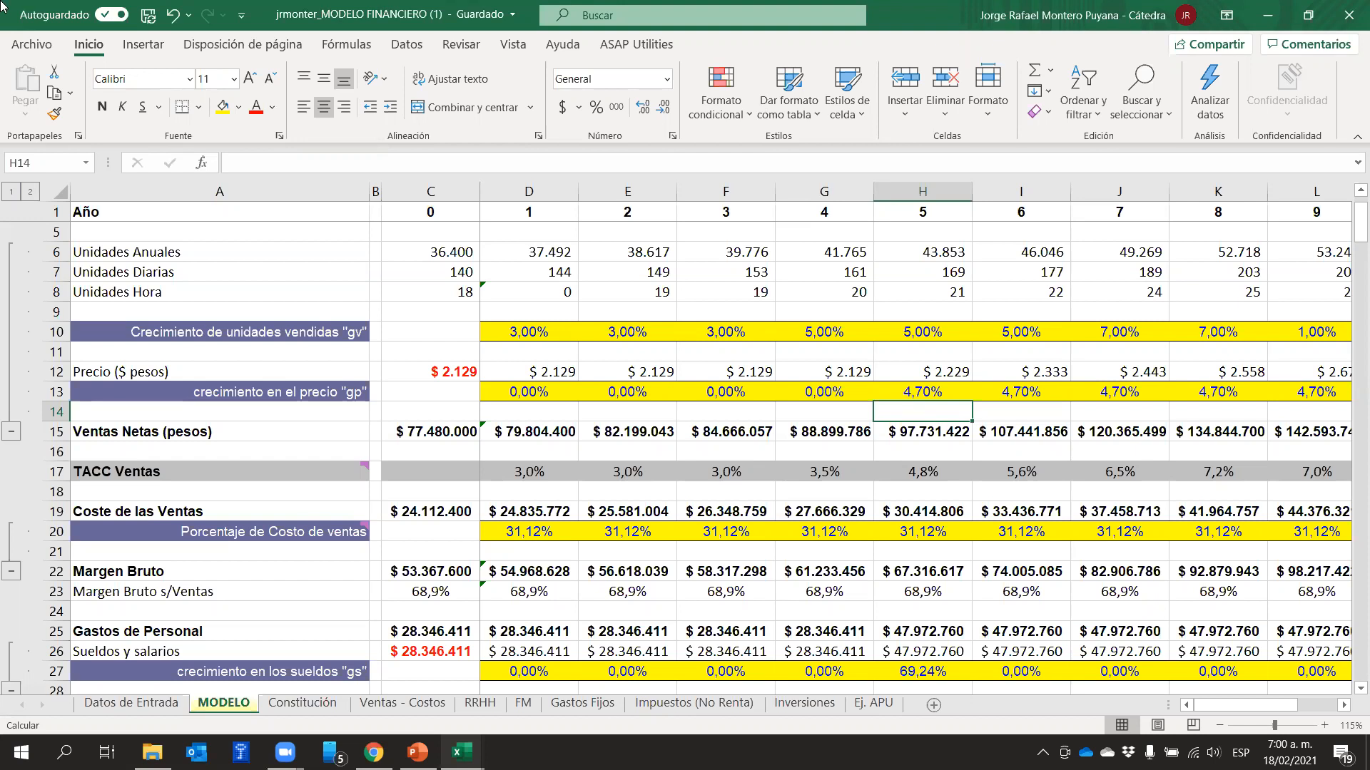
On the Datos de Entrada sheet, set the projected inflation in B9 to 3%
{"action": "left_click", "coordinate": [131, 703]}
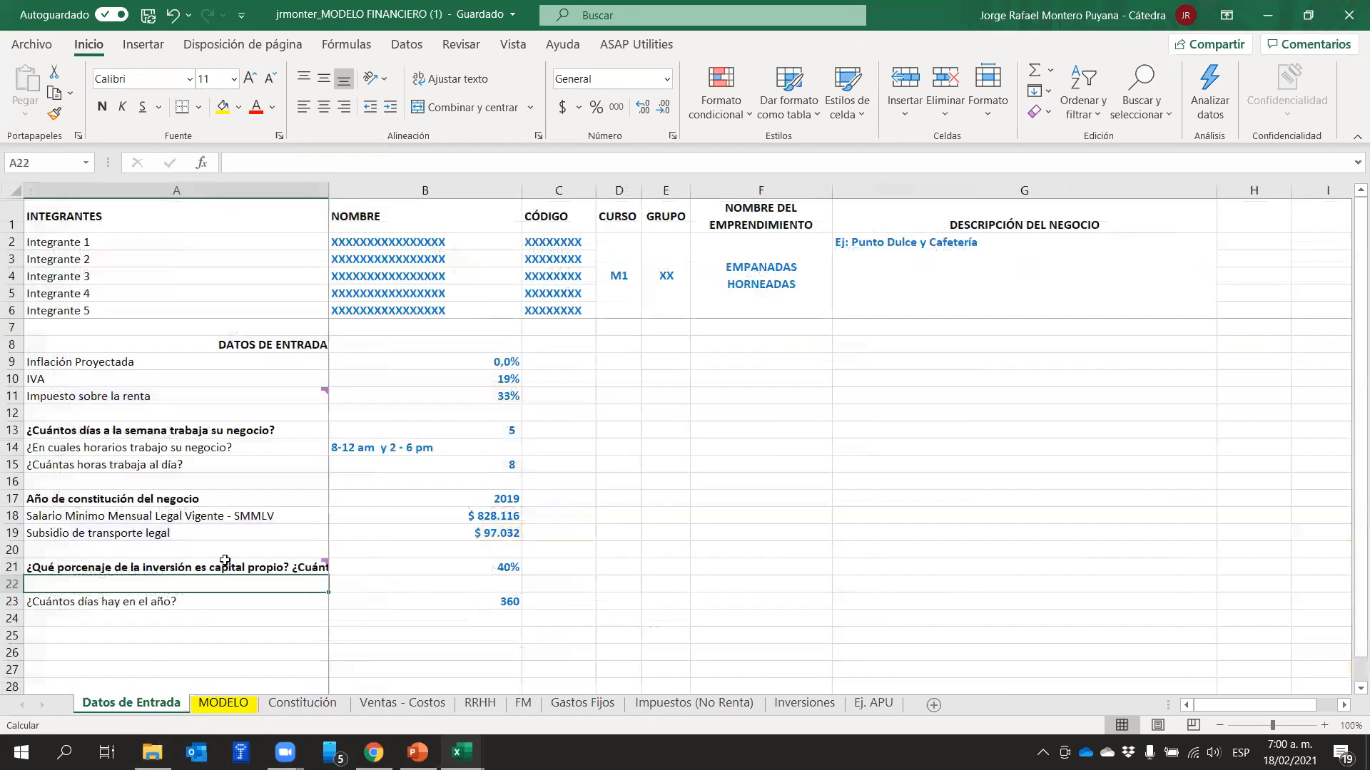
{"action": "left_click", "coordinate": [458, 361]}
{"action": "type", "text": "3"}
{"action": "key", "text": "Return"}
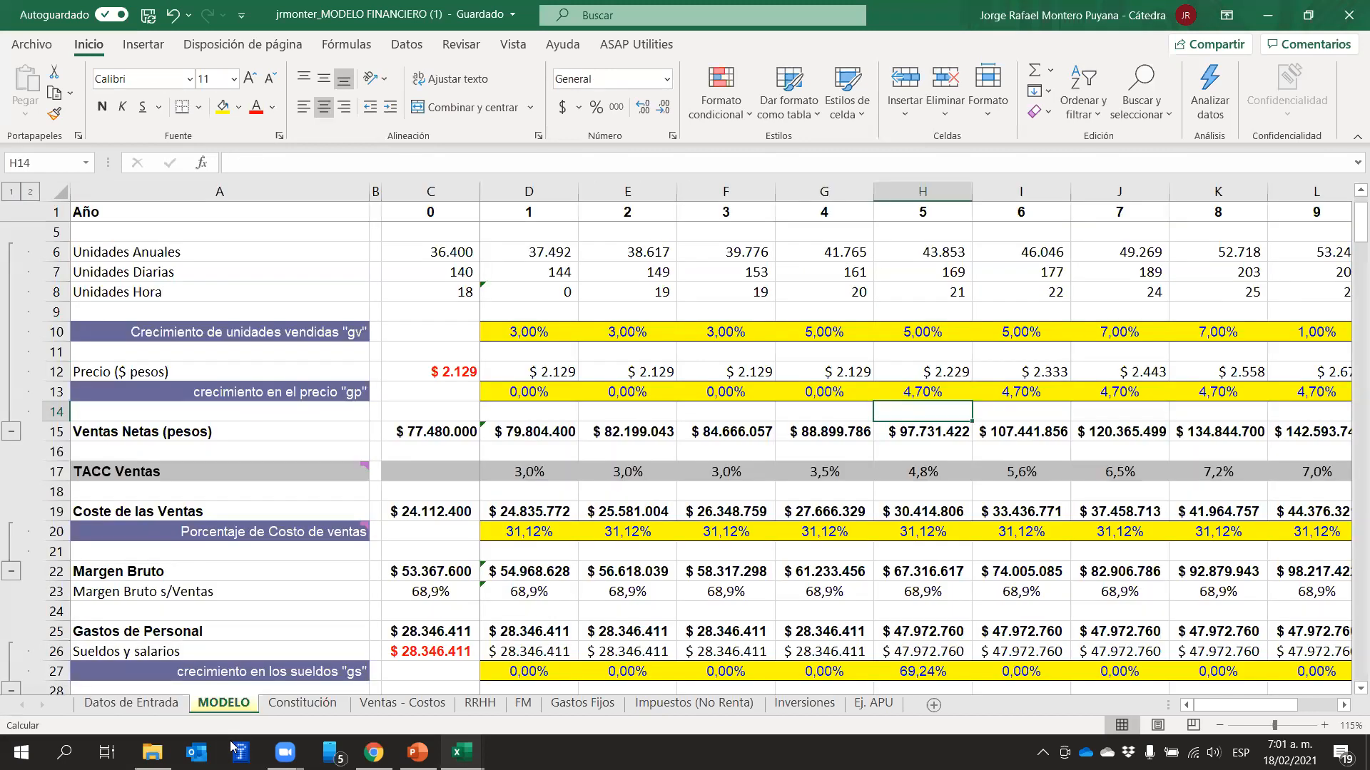
Compare the year 1 price growth in D13 of MODELO with the projected inflation in B9 of Datos de Entrada
{"action": "left_click", "coordinate": [224, 702]}
{"action": "left_click", "coordinate": [659, 415]}
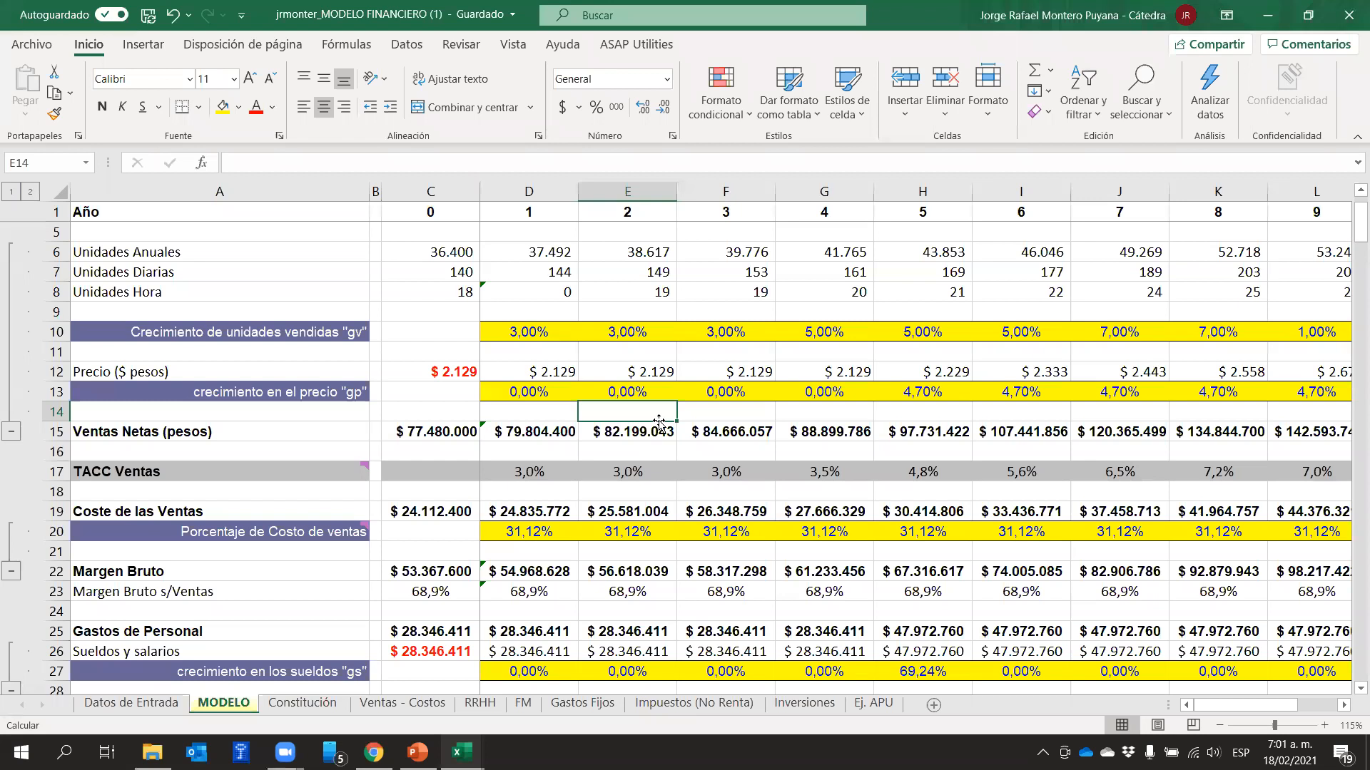
{"action": "left_click", "coordinate": [501, 391]}
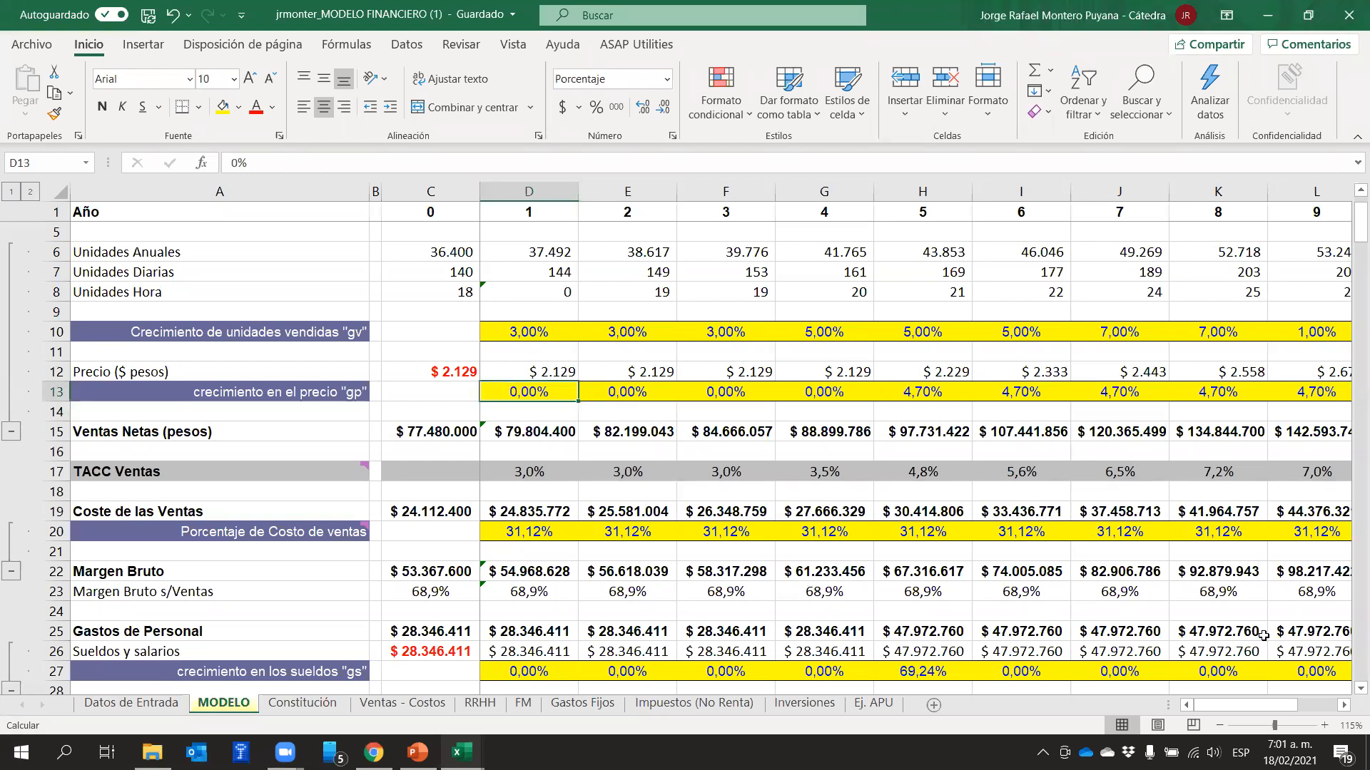
{"action": "left_click", "coordinate": [156, 694]}
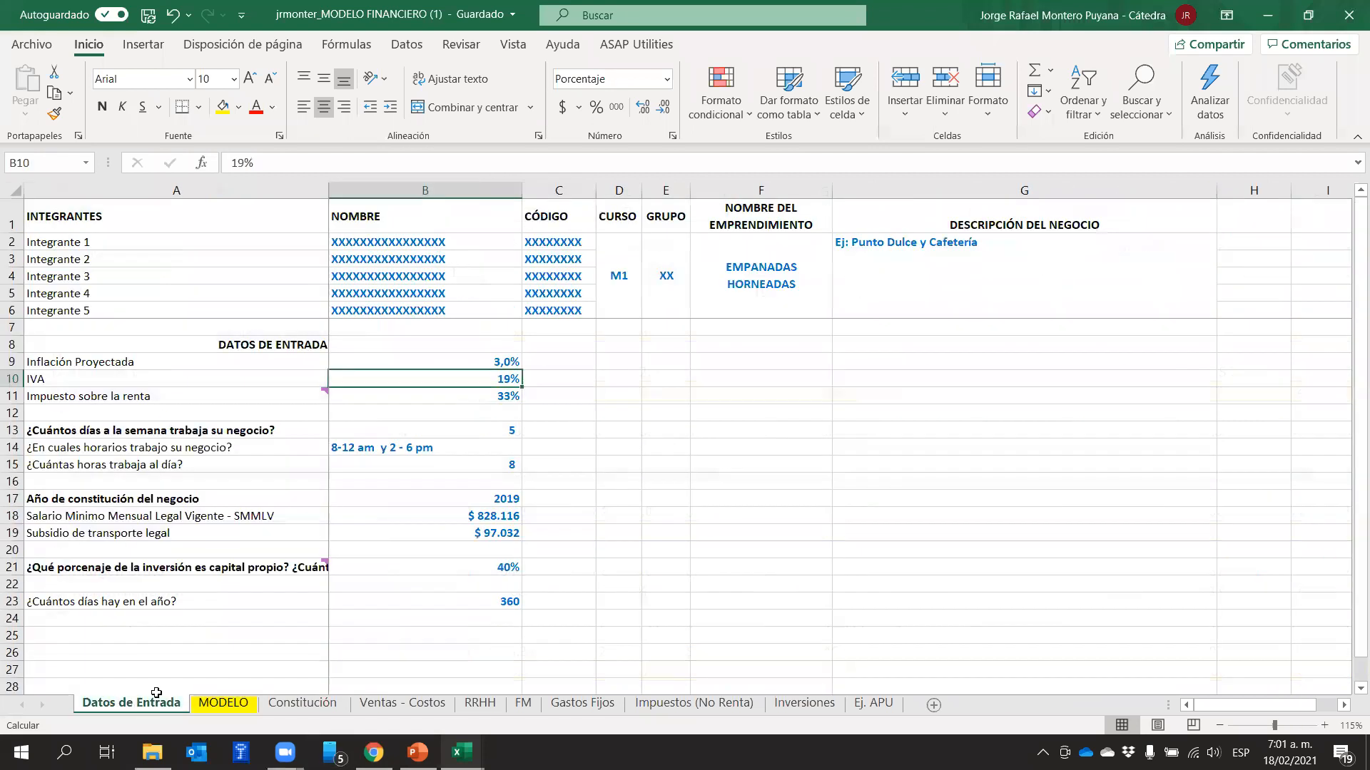
{"action": "left_click", "coordinate": [665, 450]}
{"action": "left_click", "coordinate": [505, 363]}
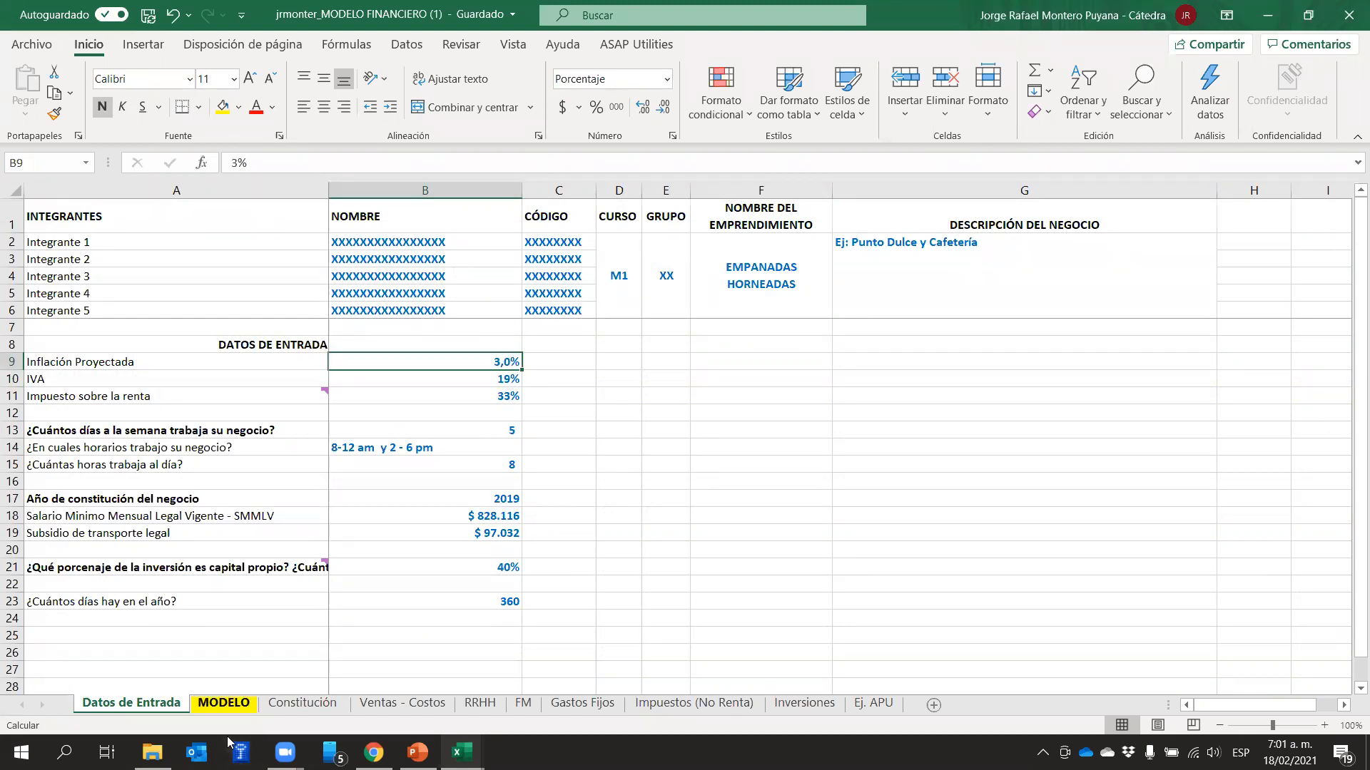
On the MODELO sheet, set the price growth of years 1 to 4 in D13:G13 to 3% each
{"action": "key", "text": "ctrl+Page_Down"}
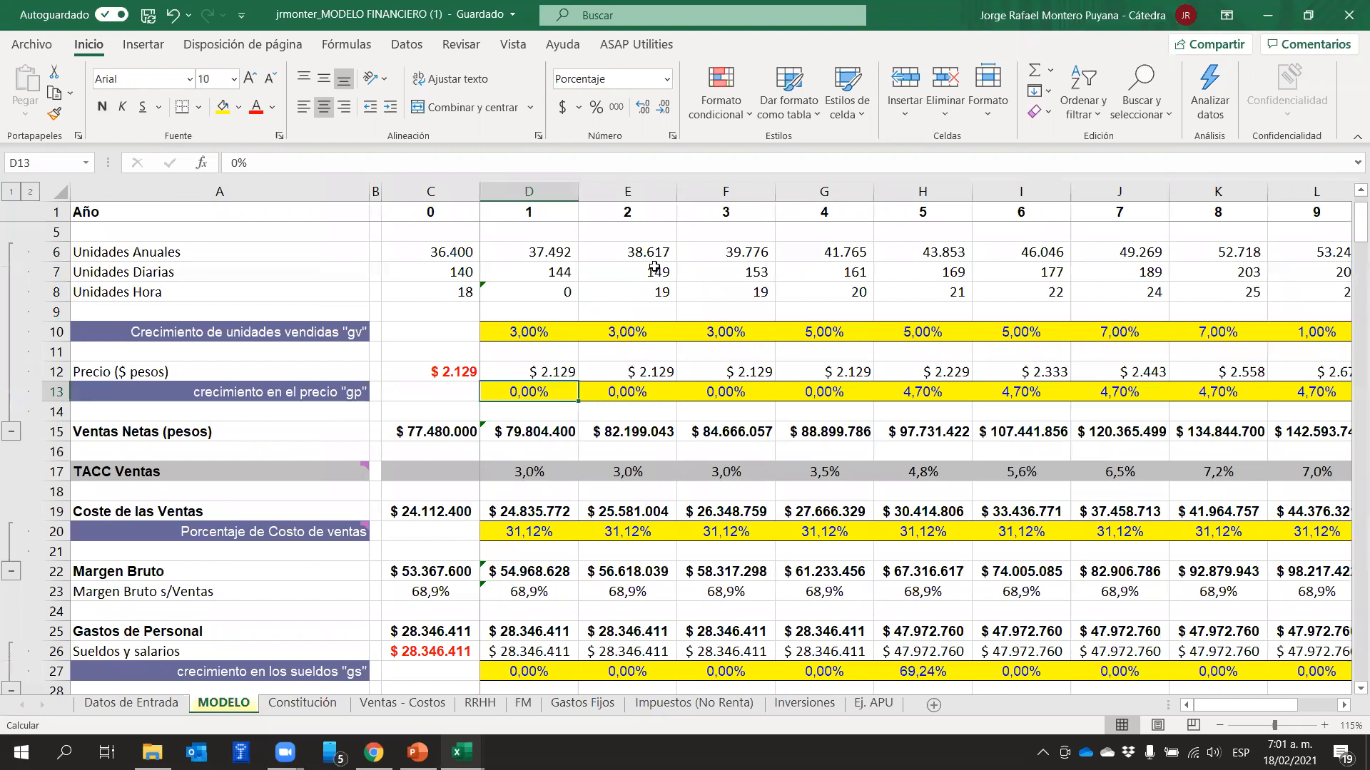
{"action": "left_click", "coordinate": [596, 298]}
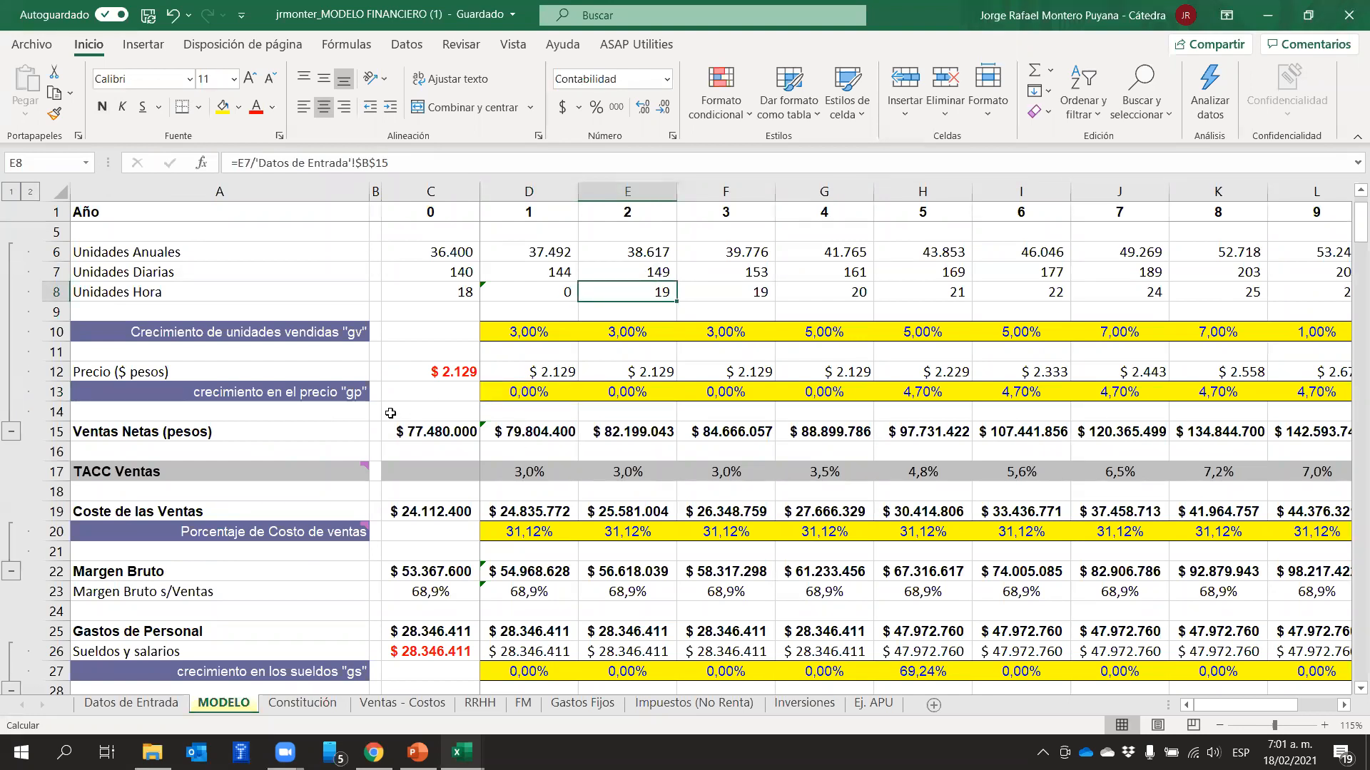
{"action": "left_click", "coordinate": [517, 394]}
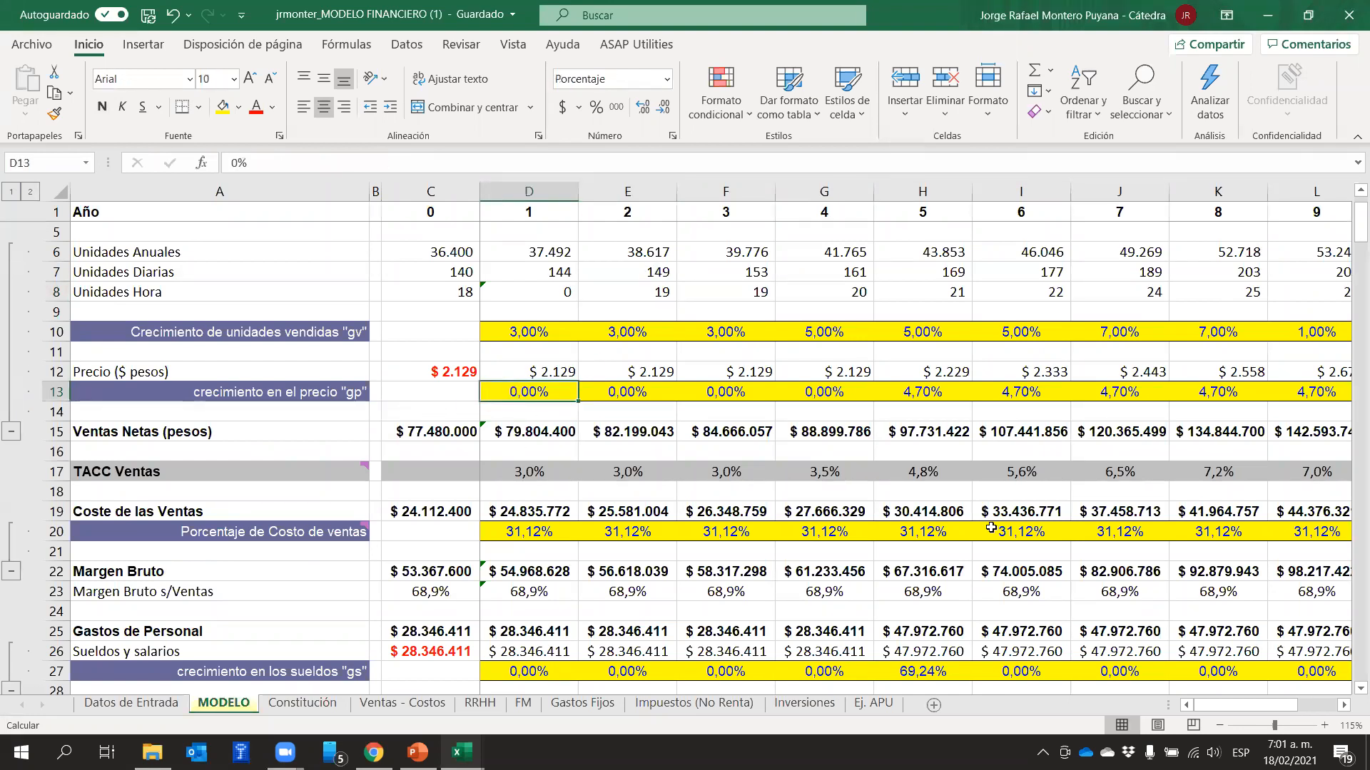
{"action": "type", "text": "3"}
{"action": "key", "text": "Tab"}
{"action": "type", "text": "3"}
{"action": "key", "text": "Tab"}
{"action": "type", "text": "3"}
{"action": "key", "text": "Tab"}
{"action": "type", "text": "3"}
{"action": "key", "text": "Tab"}
Change the year 5 price growth in H13 to the sum 3%+4,7%, adding inflation to the rate
{"action": "key", "text": "Left"}
{"action": "key", "text": "Left"}
{"action": "key", "text": "Left"}
{"action": "key", "text": "Left"}
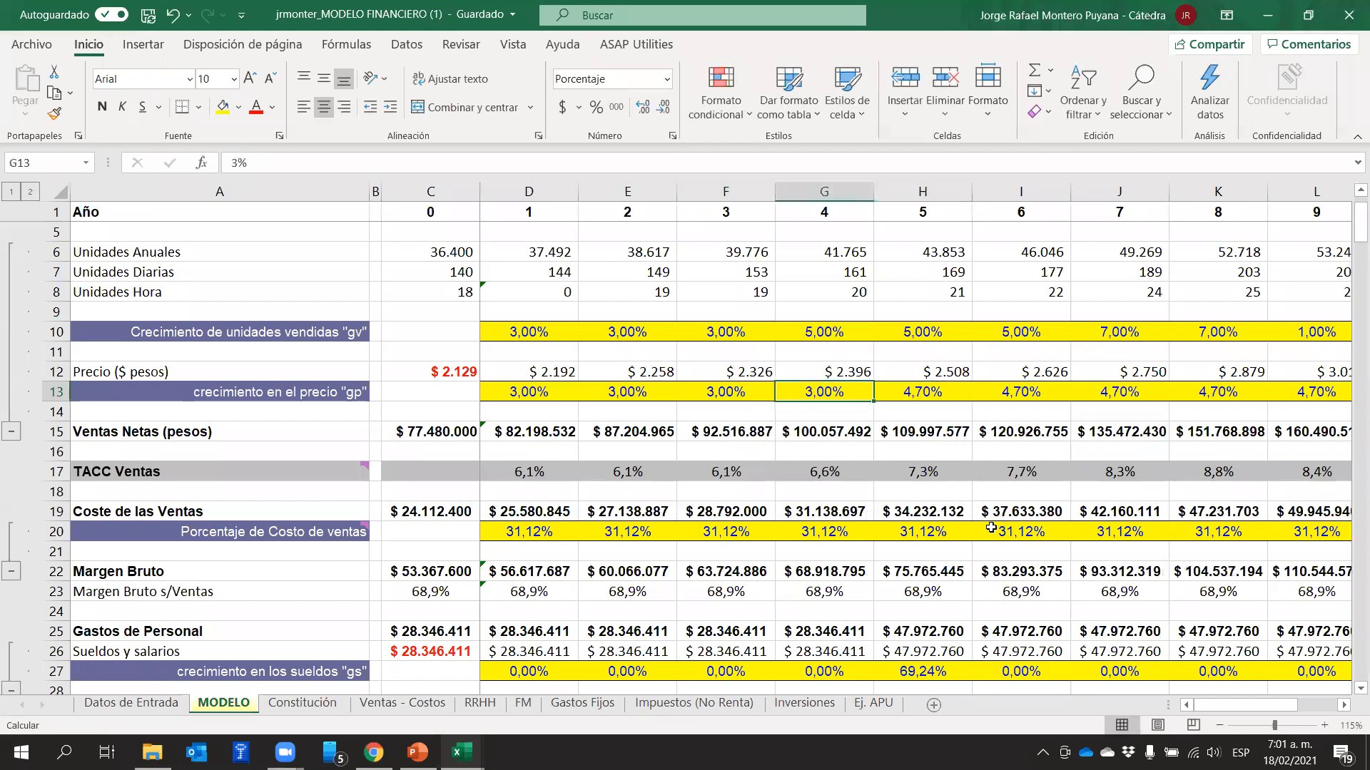
{"action": "key", "text": "Right"}
{"action": "key", "text": "Right"}
{"action": "key", "text": "Right"}
{"action": "key", "text": "Right"}
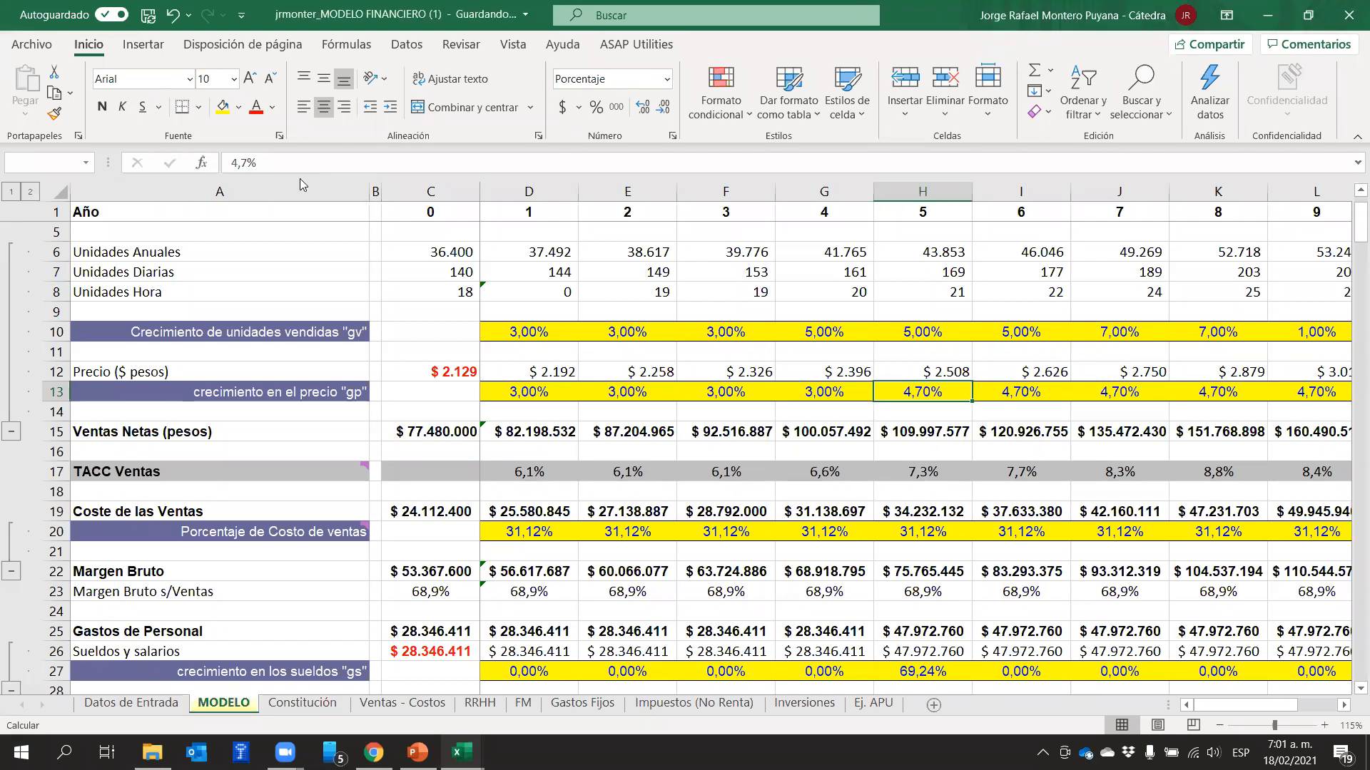
{"action": "left_click", "coordinate": [234, 158]}
{"action": "type", "text": "3"}
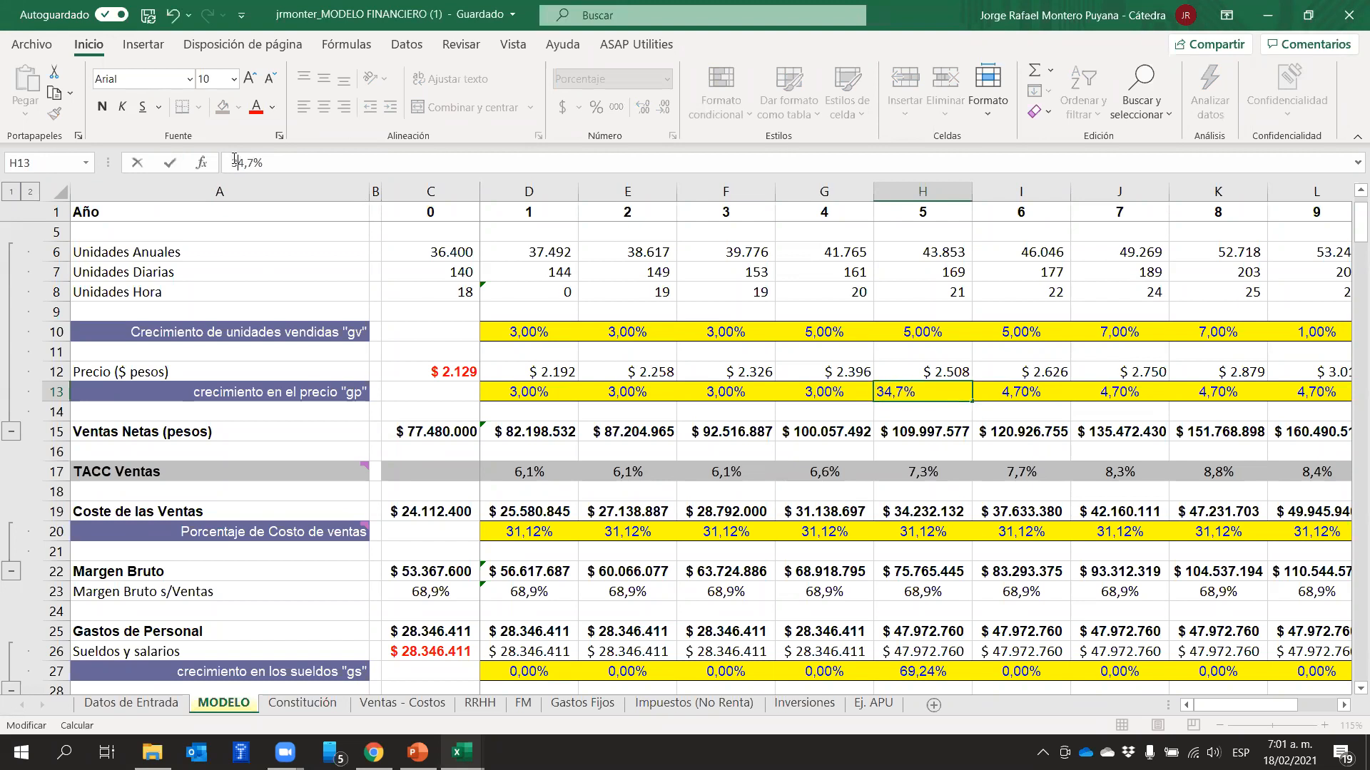
{"action": "type", "text": "%+"}
{"action": "left_click", "coordinate": [234, 159]}
{"action": "type", "text": "+"}
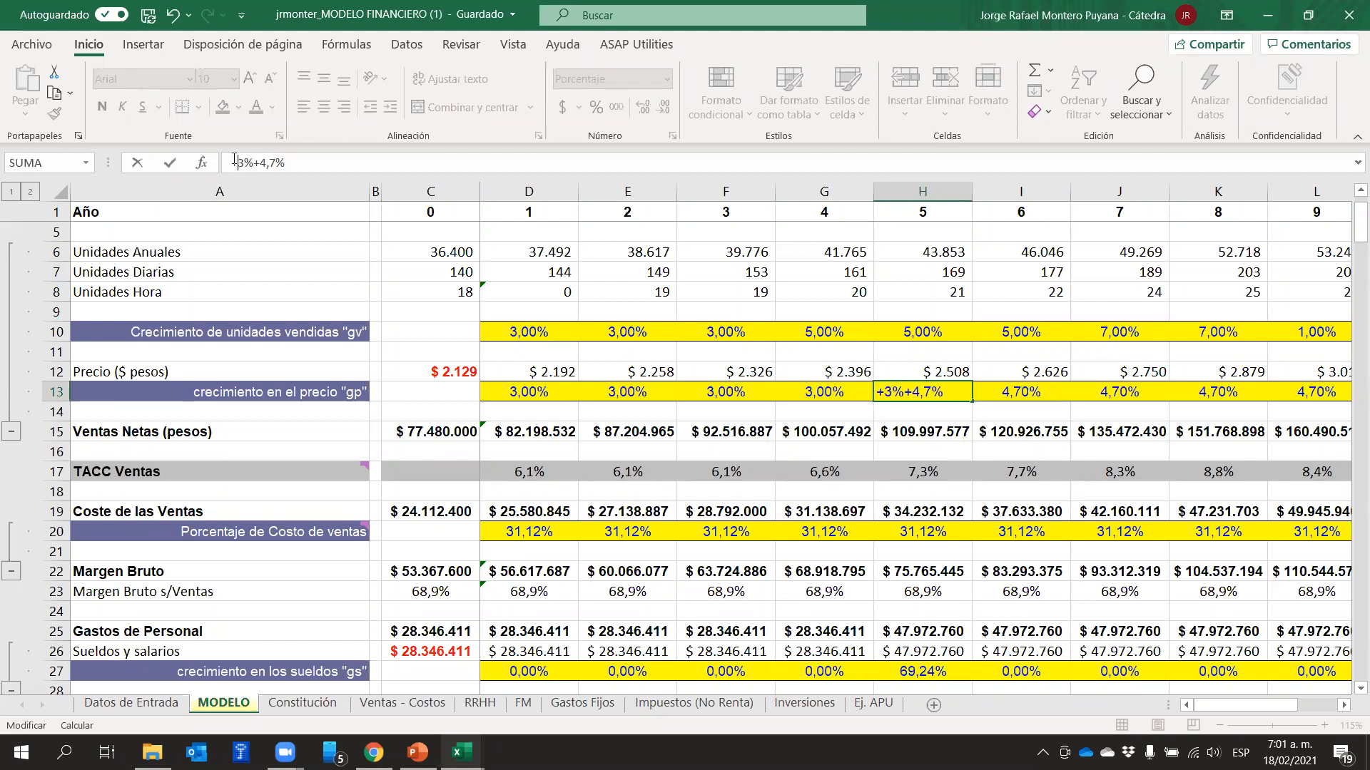
{"action": "key", "text": "Return"}
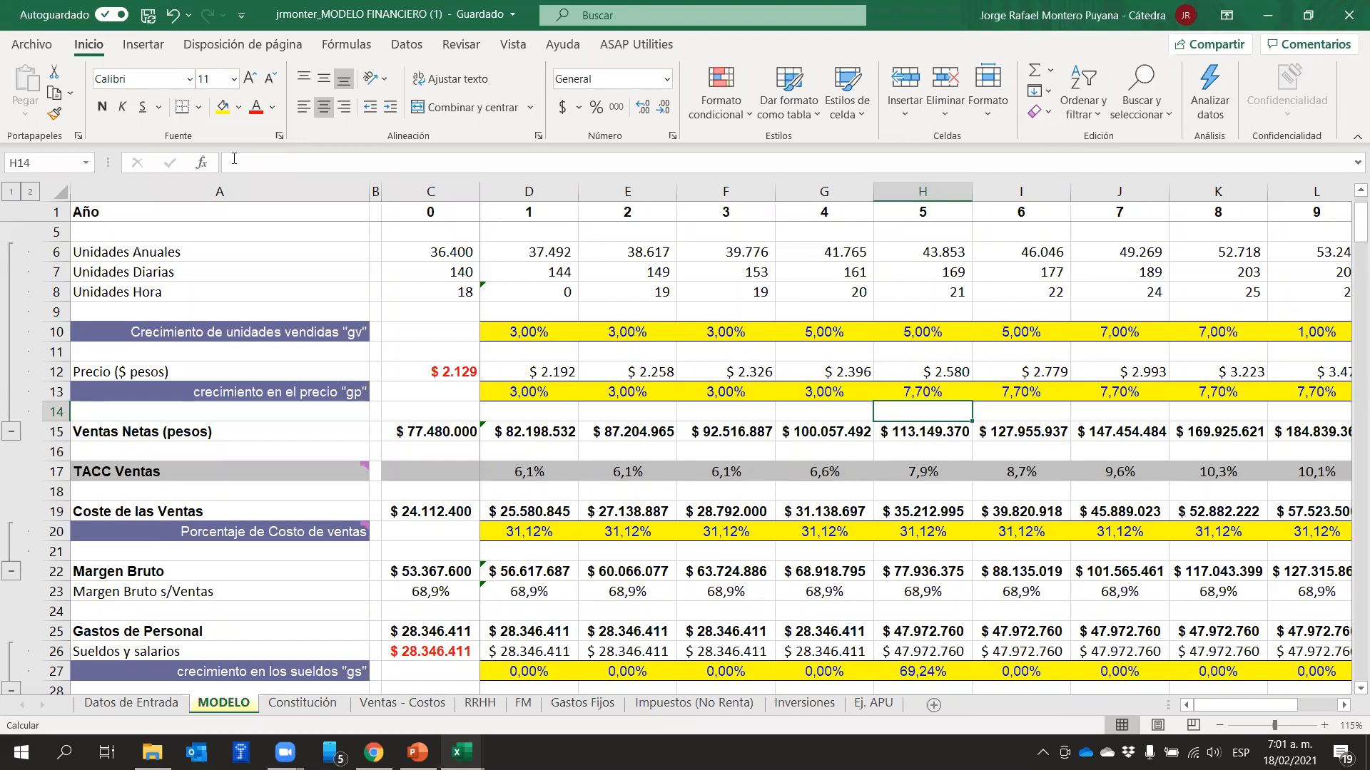
On the Datos de Entrada sheet, set the projected inflation in B9 back to 0%
{"action": "left_click", "coordinate": [142, 702]}
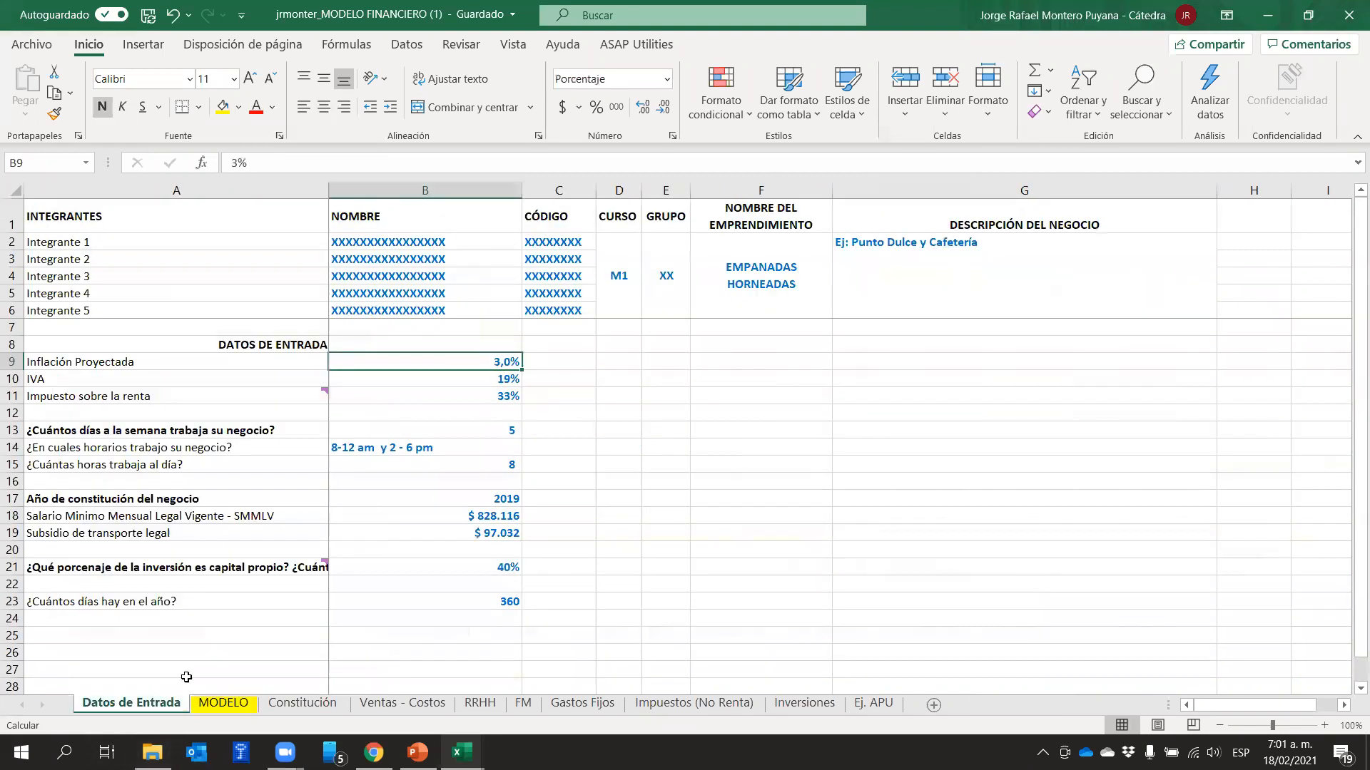
{"action": "left_click", "coordinate": [657, 442]}
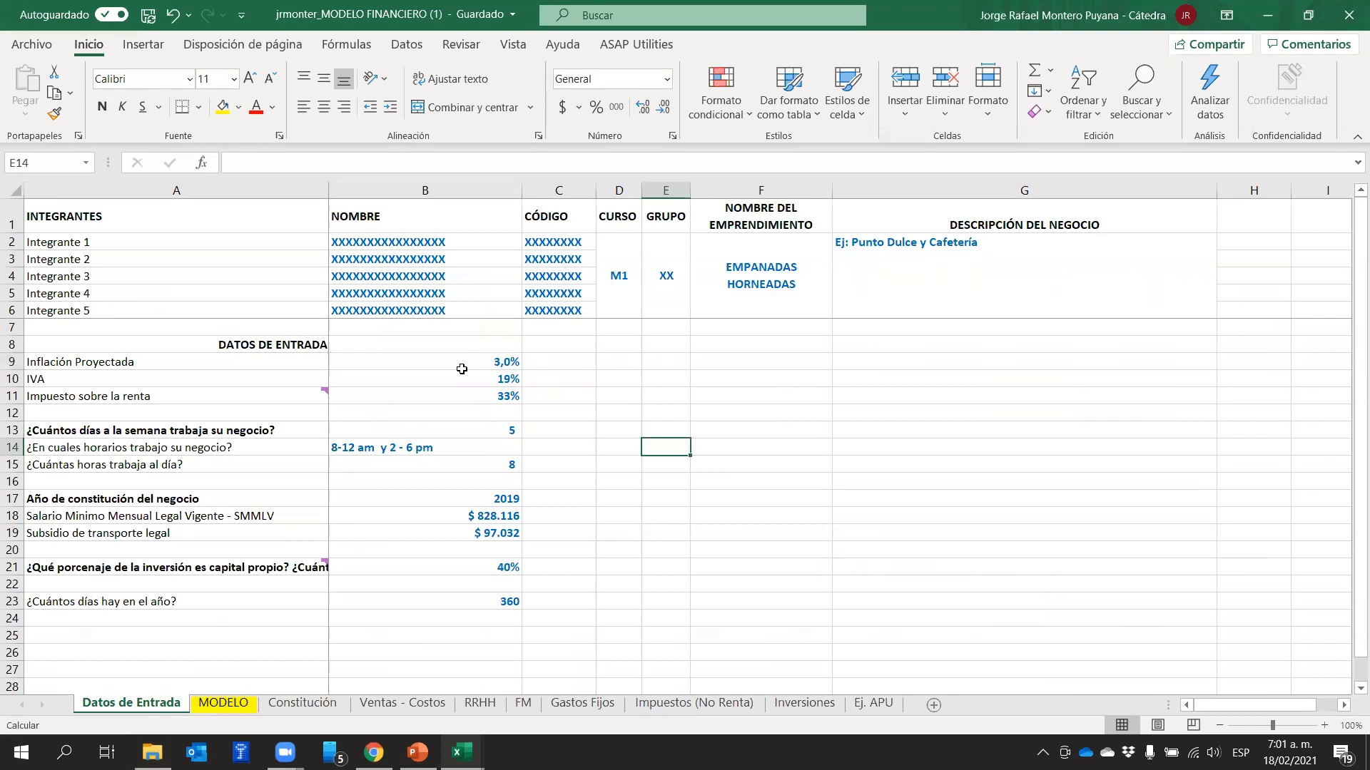
{"action": "left_click", "coordinate": [464, 356]}
{"action": "type", "text": "0"}
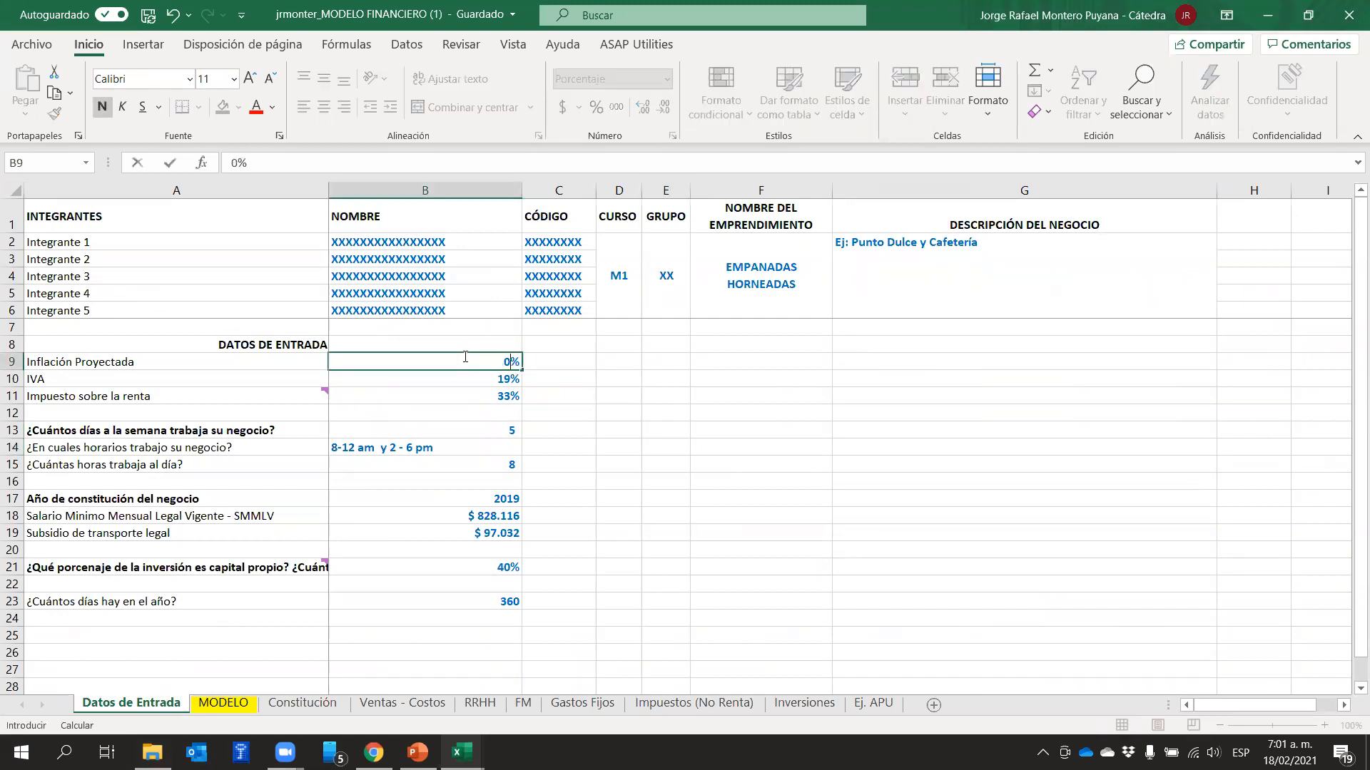
{"action": "key", "text": "Return"}
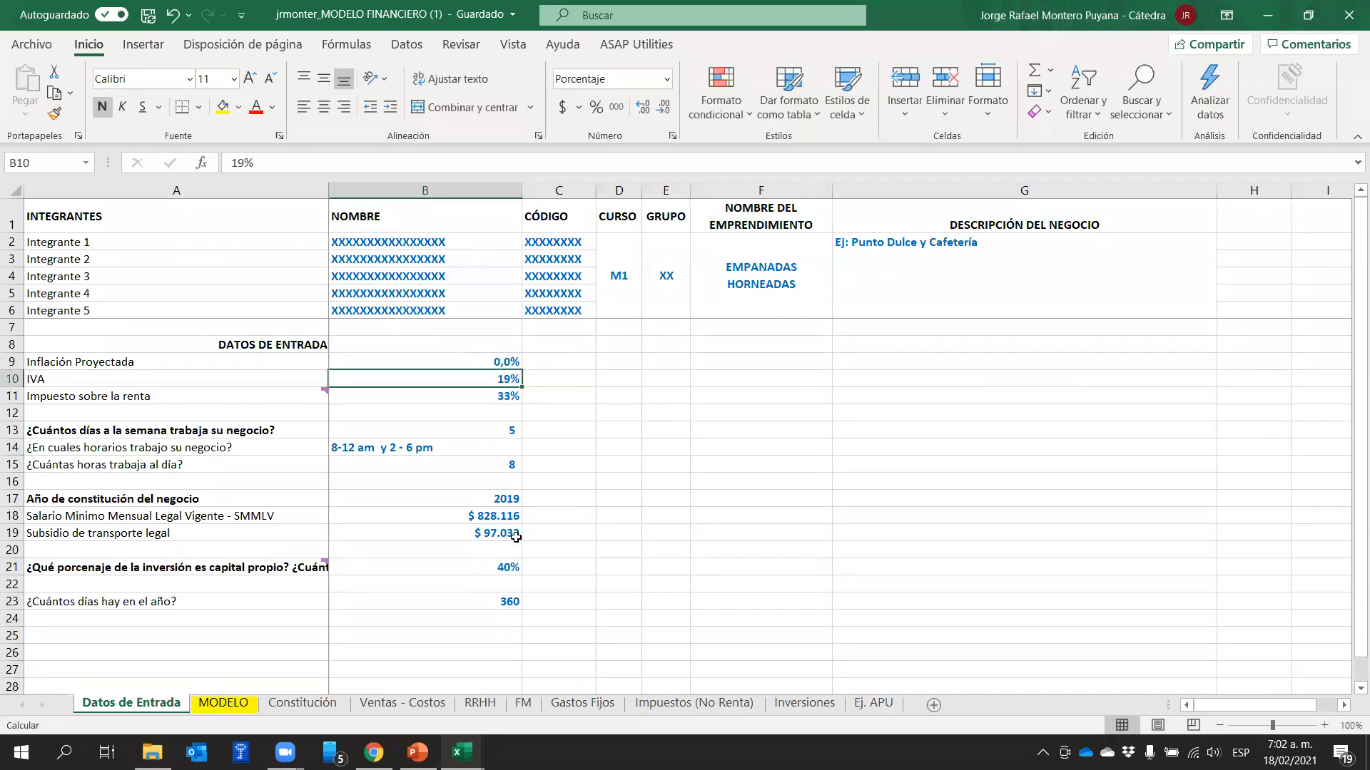
On the MODELO sheet, reset the price growth of years 1 to 4 in D13:G13 to 0%
{"action": "left_click", "coordinate": [242, 704]}
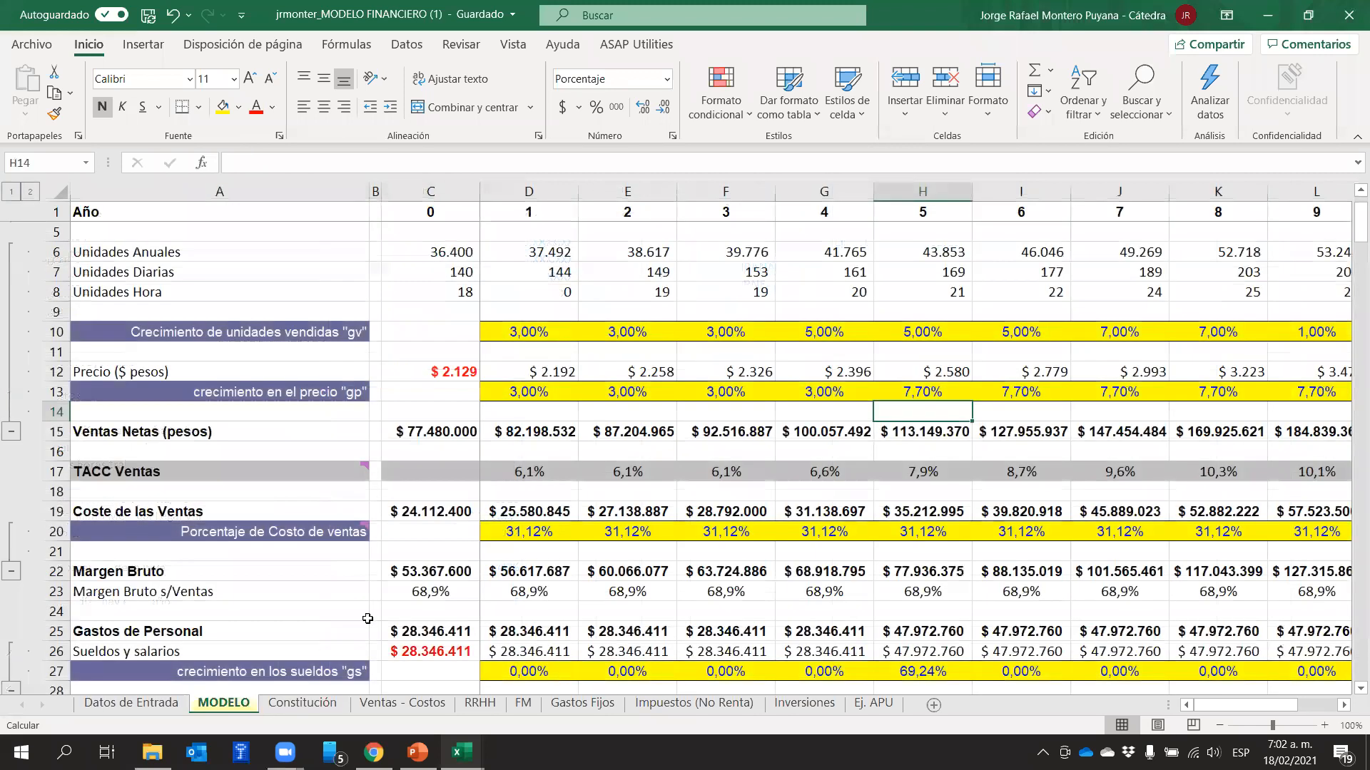
{"action": "left_click", "coordinate": [610, 413]}
{"action": "left_click_drag", "start_coordinate": [520, 397], "coordinate": [811, 396]}
{"action": "type", "text": "0"}
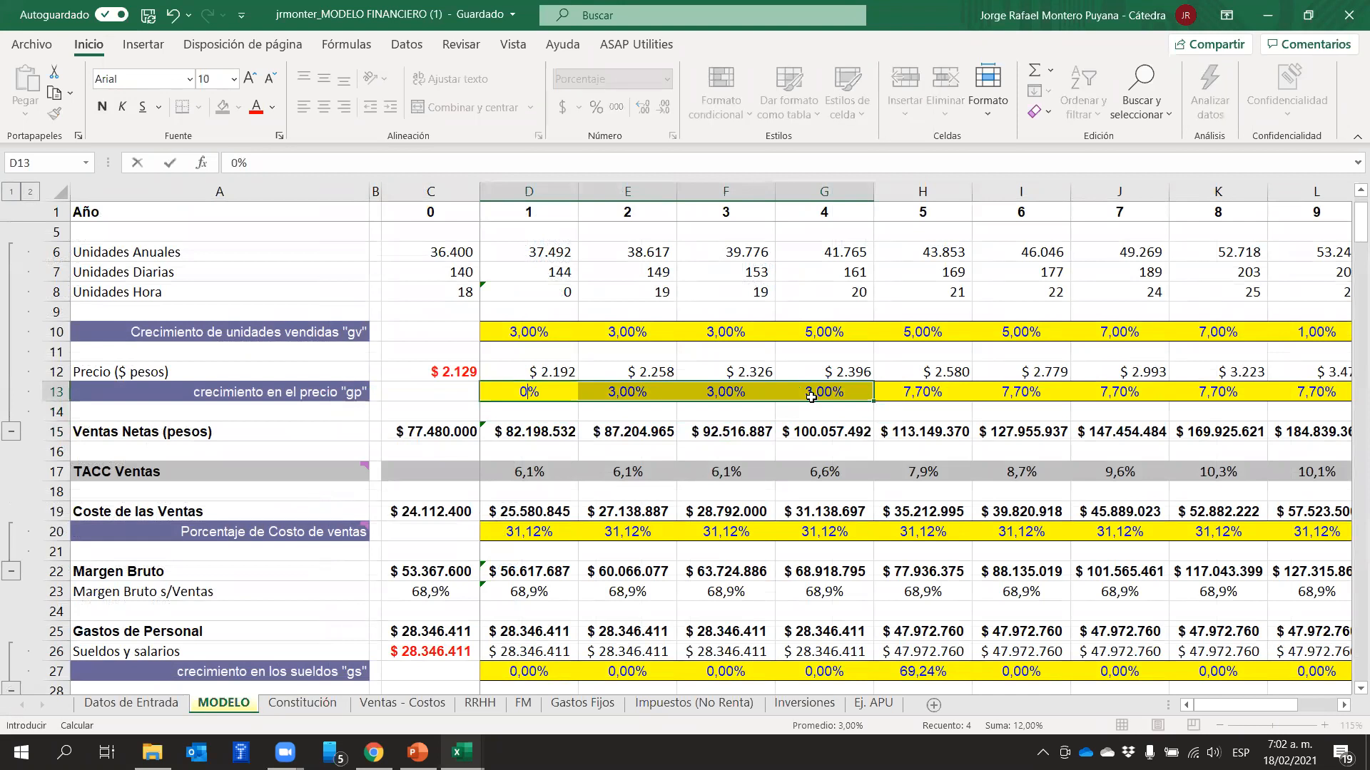
{"action": "key", "text": "Return"}
{"action": "type", "text": "0"}
{"action": "key", "text": "Return"}
{"action": "type", "text": "0"}
{"action": "key", "text": "Return"}
{"action": "type", "text": "0"}
{"action": "key", "text": "Return"}
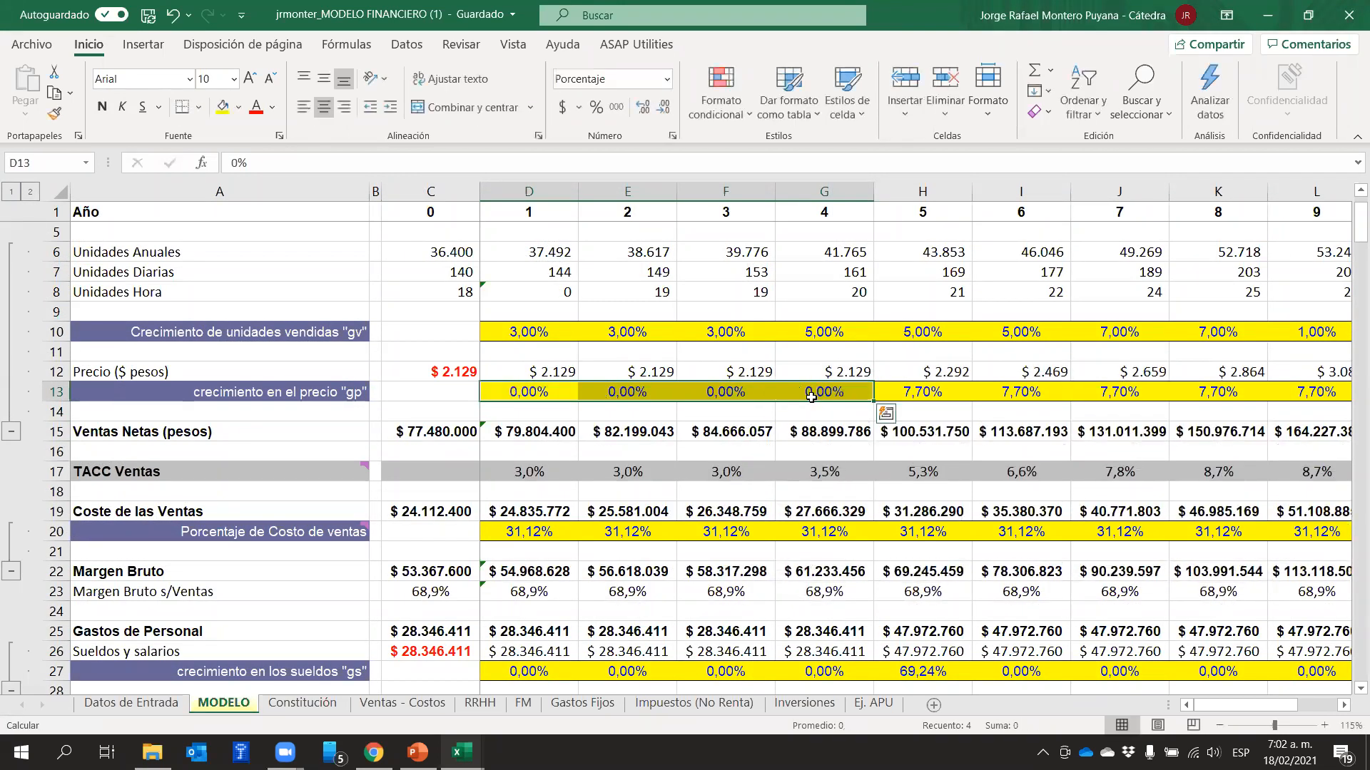
{"action": "key", "text": "Right"}
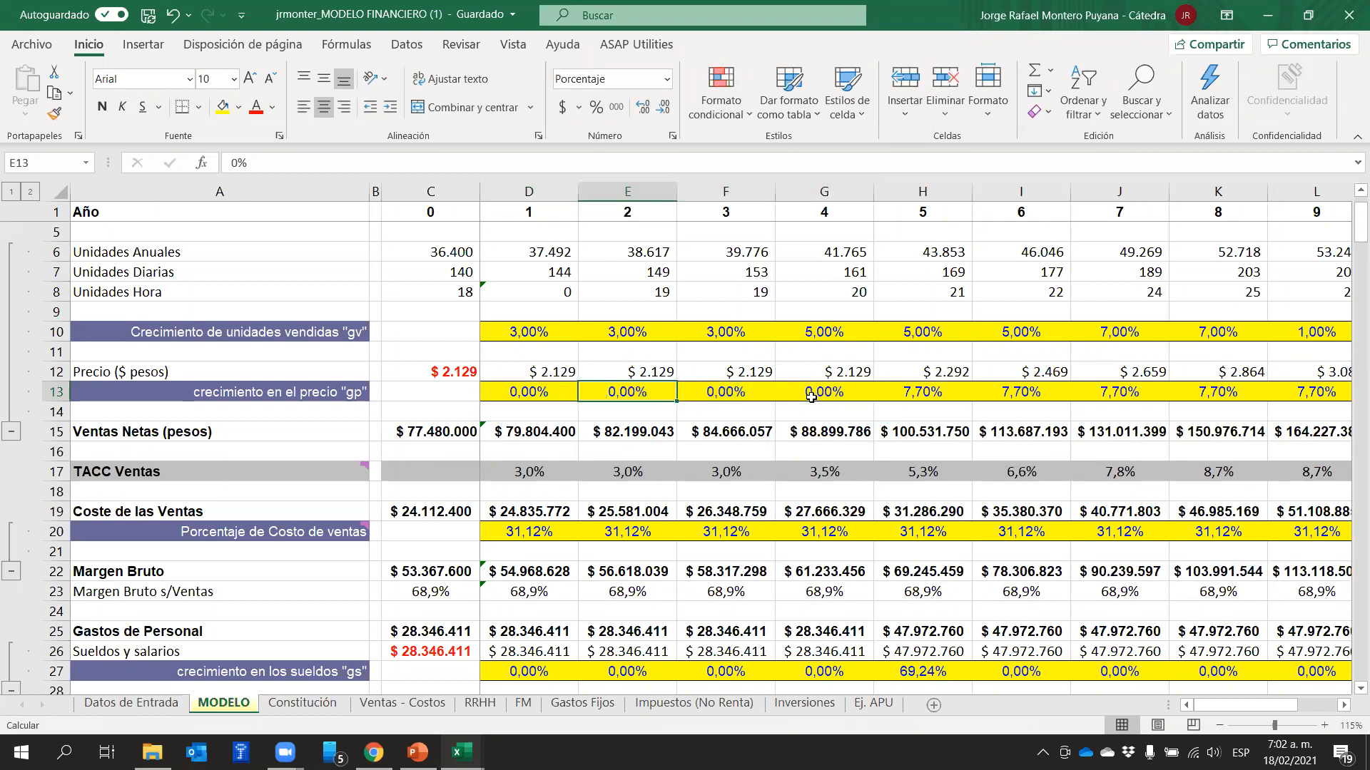
Remove the 3% inflation term from the year 5 price growth formula in H13, leaving only 4,7%
{"action": "left_click", "coordinate": [896, 394]}
{"action": "left_click", "coordinate": [257, 163]}
{"action": "left_click_drag", "start_coordinate": [255, 163], "coordinate": [238, 162]}
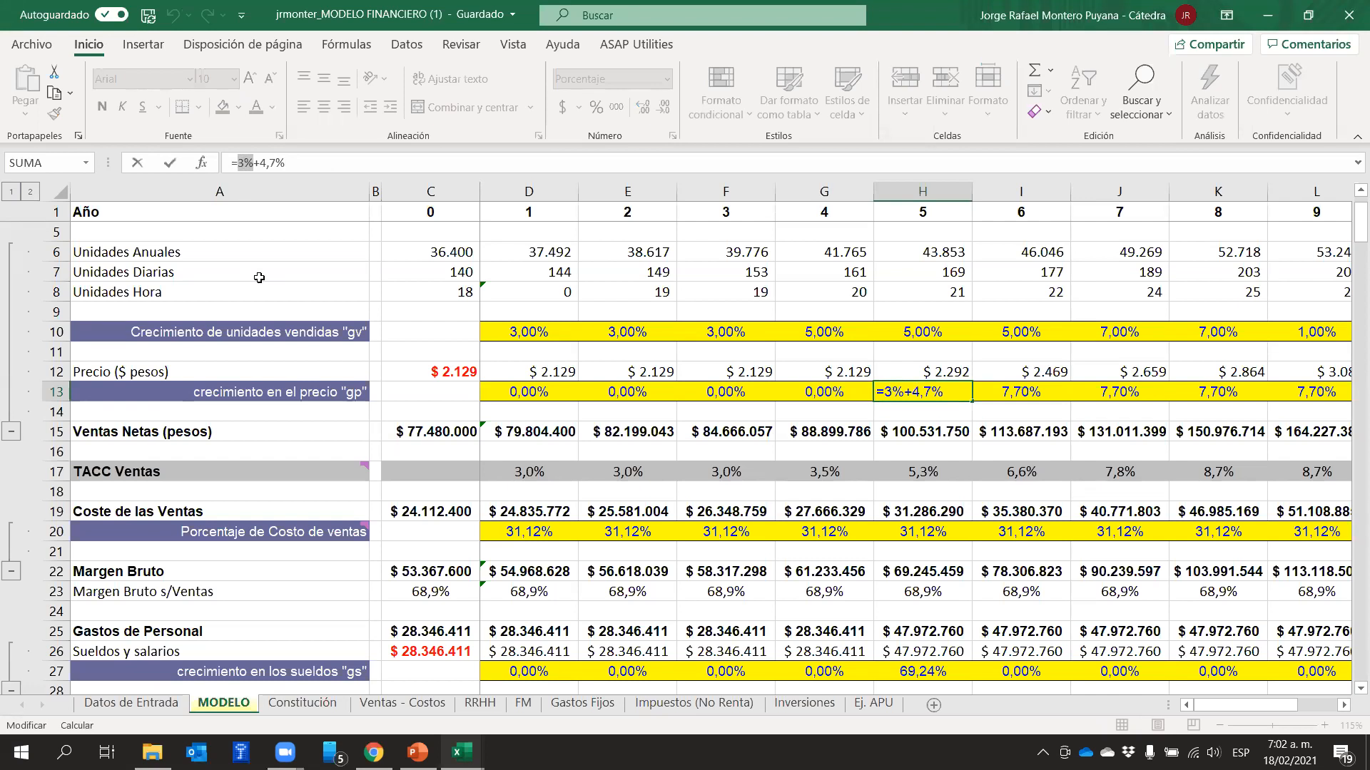
{"action": "key", "text": "BackSpace"}
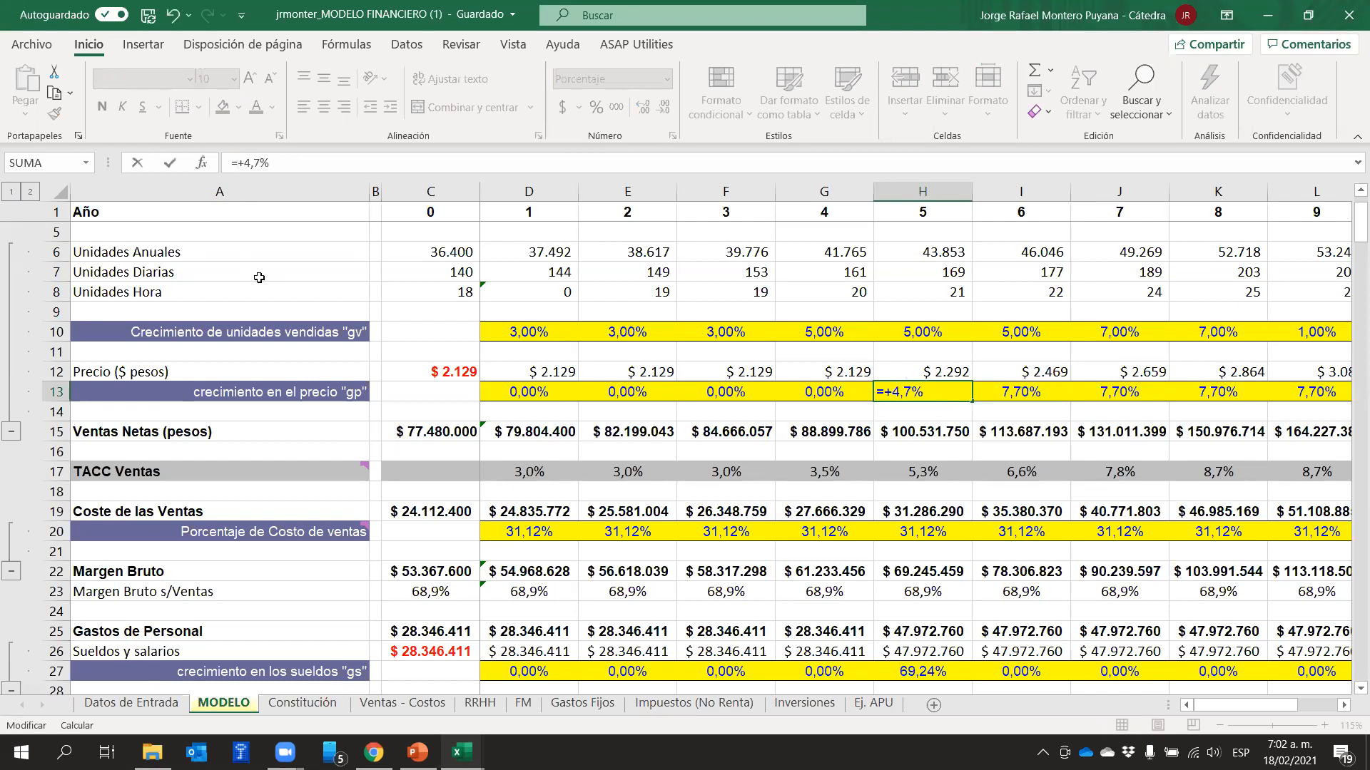
{"action": "key", "text": "Return"}
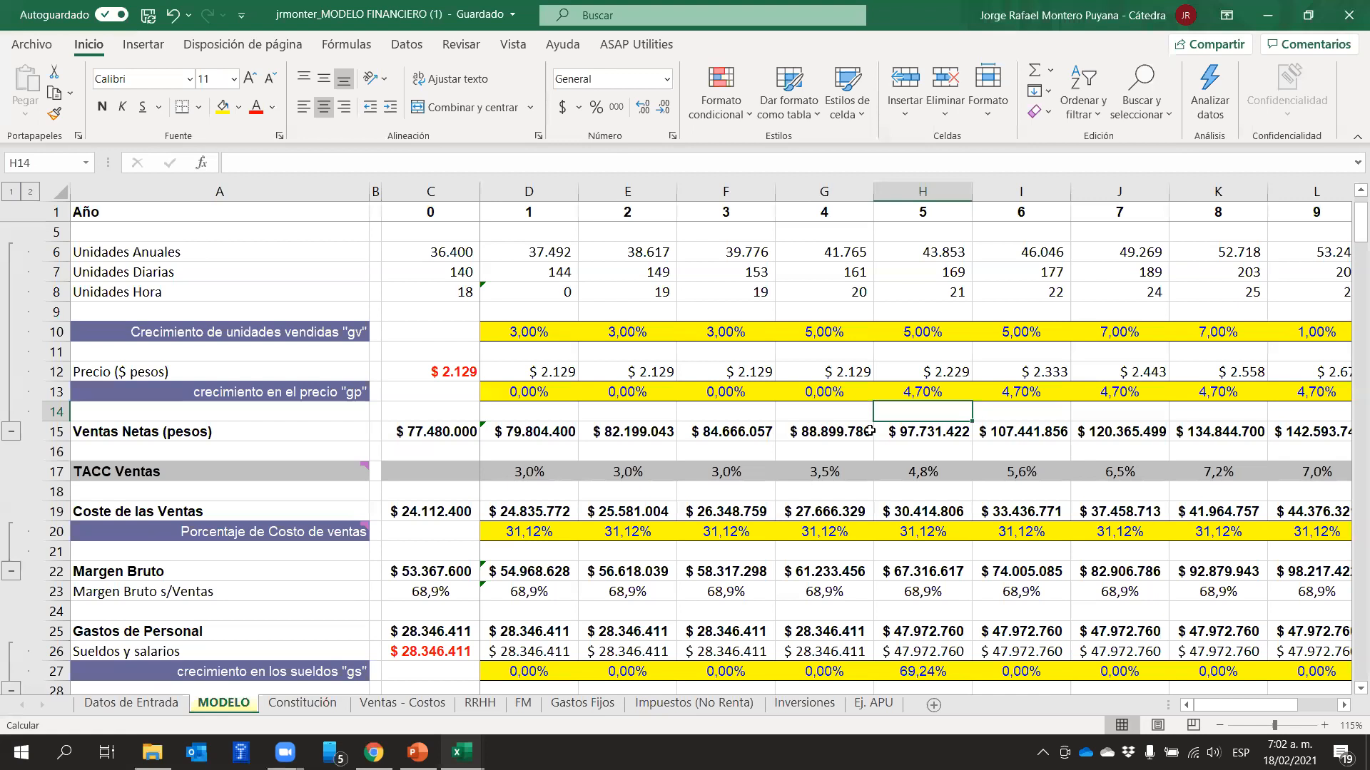
Review the price growth rates of years 5 and 1, and select the whole price growth row 13
{"action": "left_click", "coordinate": [942, 390]}
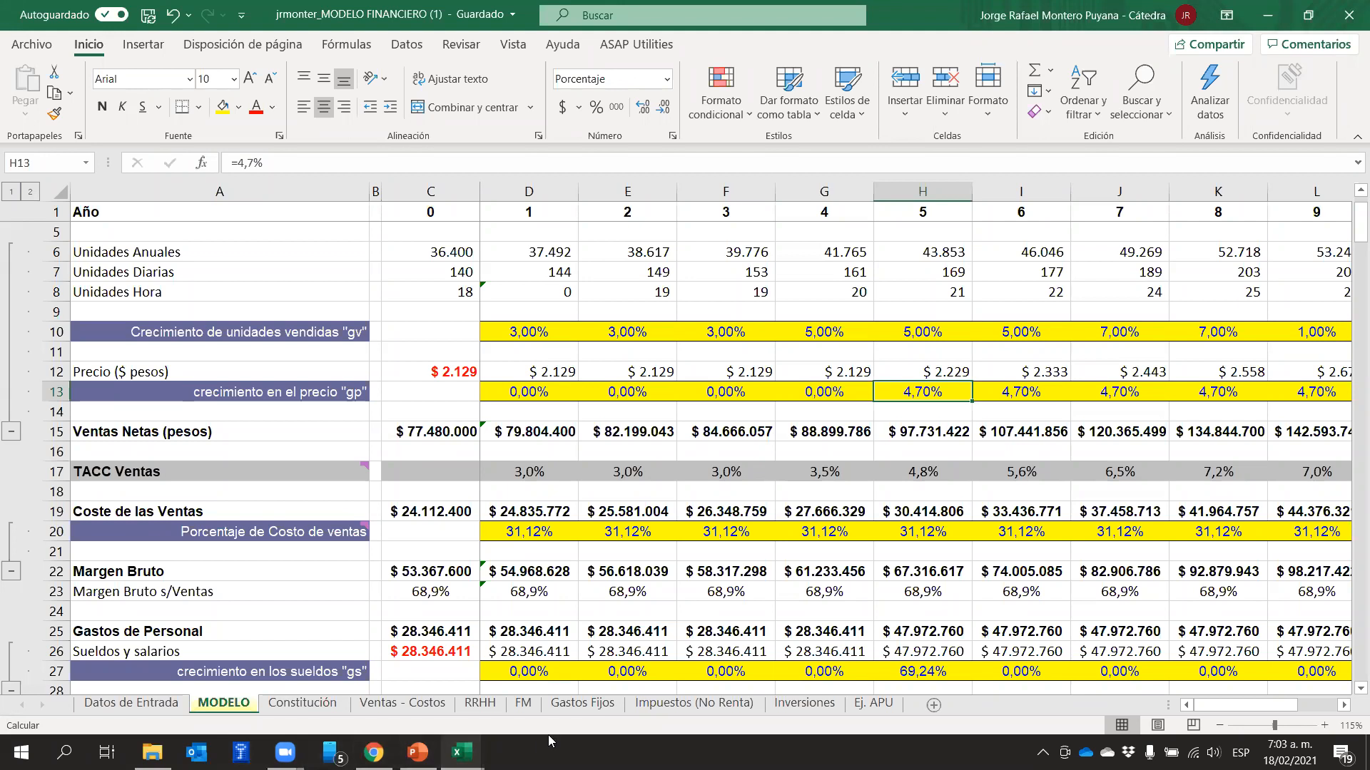
{"action": "left_click", "coordinate": [196, 198]}
{"action": "left_click", "coordinate": [544, 391]}
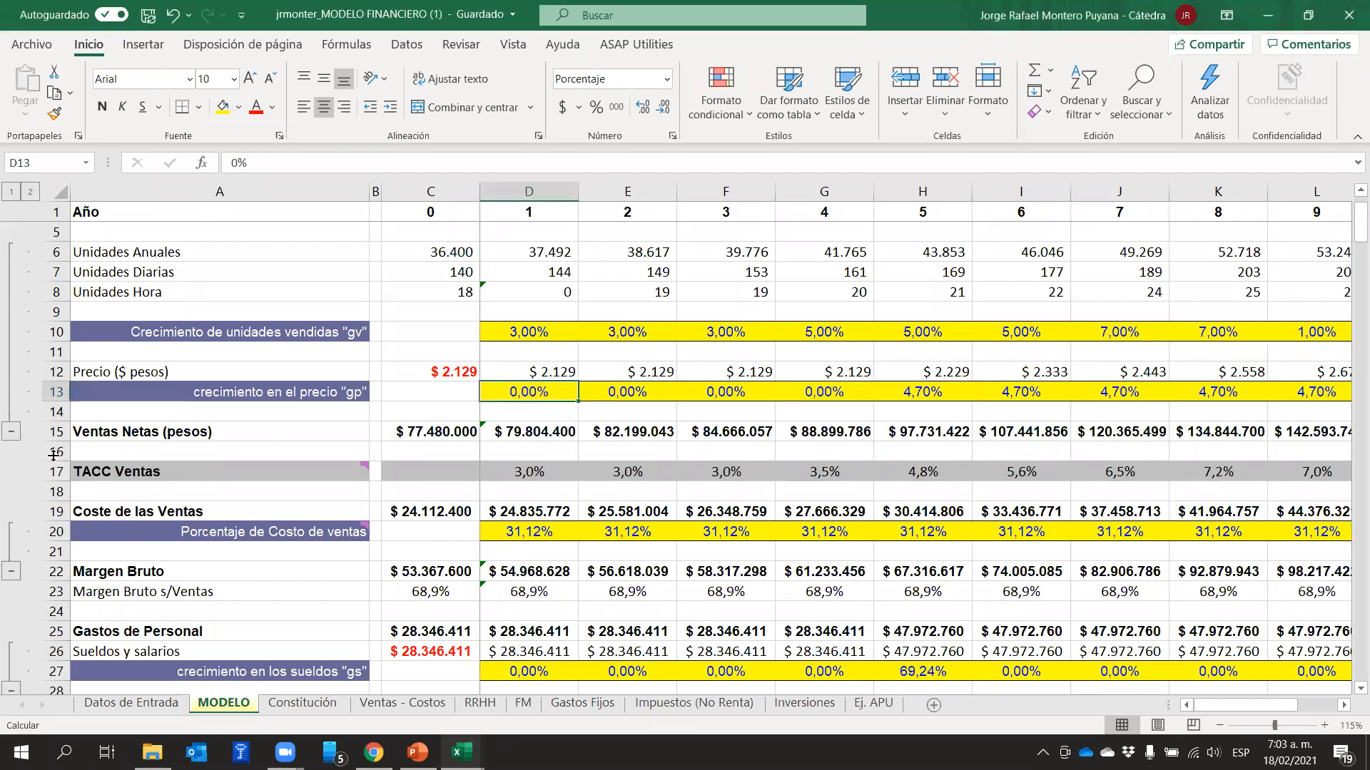
{"action": "left_click", "coordinate": [56, 392]}
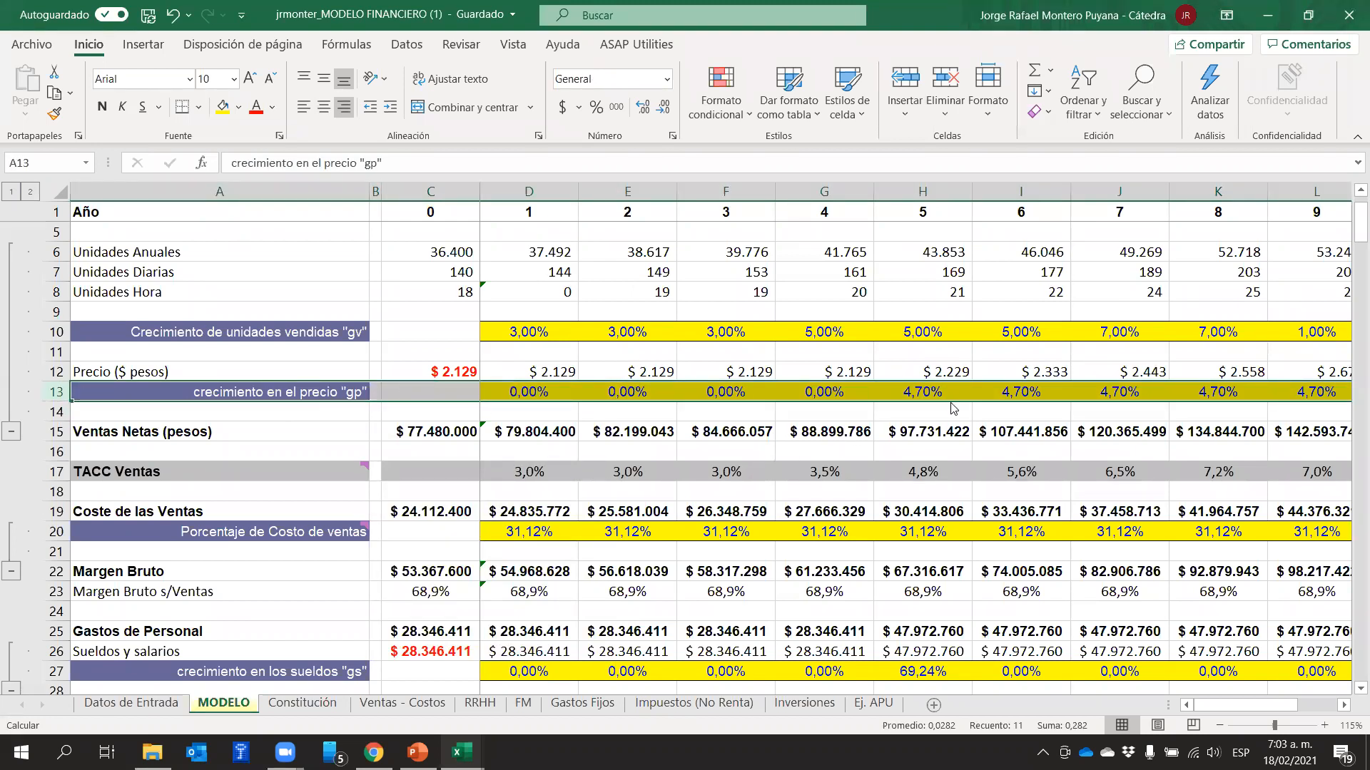
On the Ventas - Costos sheet, select the unit sale prices of all products in D2:D11 for review
{"action": "left_click", "coordinate": [409, 703]}
{"action": "left_click", "coordinate": [479, 476]}
{"action": "left_click_drag", "start_coordinate": [387, 263], "coordinate": [380, 415]}
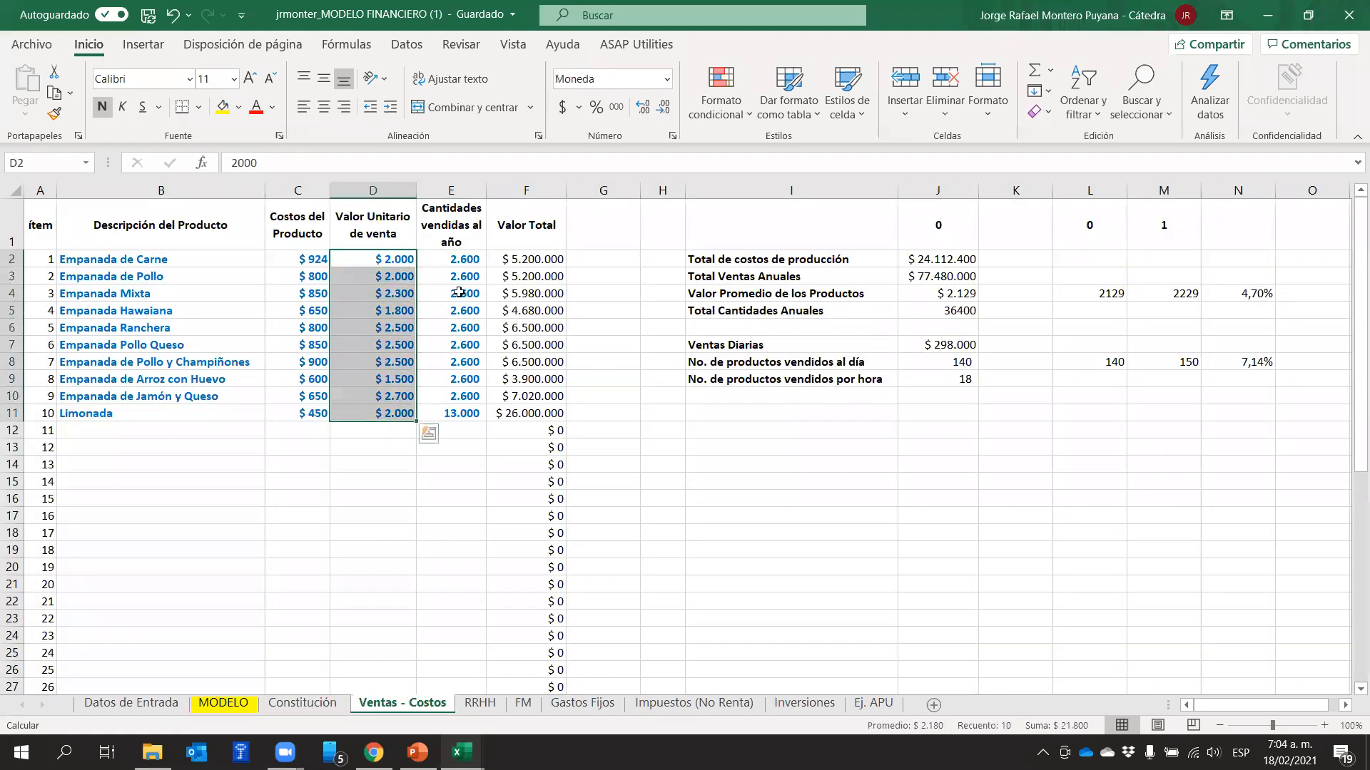
Review the unit sale price of the Empanada de Carne in D2
{"action": "left_click", "coordinate": [396, 265]}
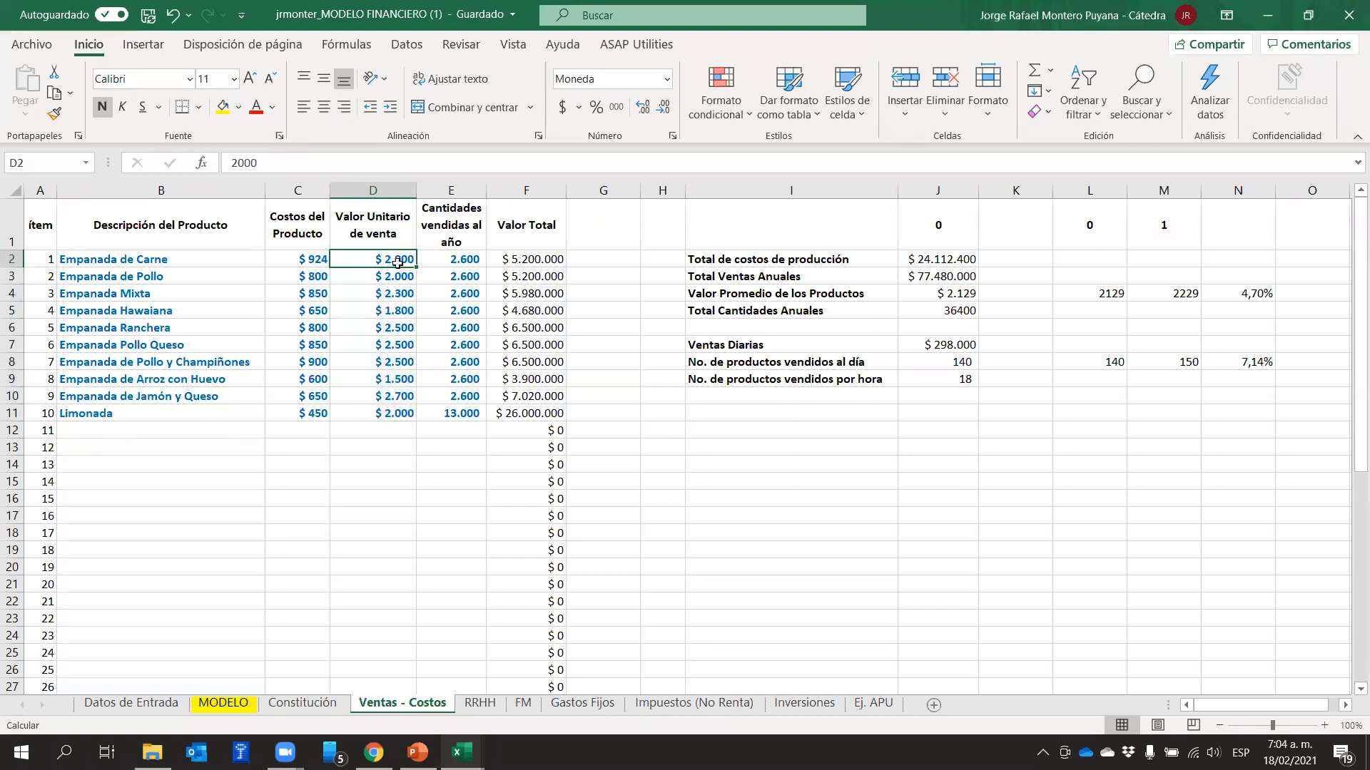
{"action": "left_click", "coordinate": [505, 241]}
{"action": "left_click", "coordinate": [398, 259]}
Switch to Chrome and search Google in a new tab for "inflacion en colombia 2020"
{"action": "left_click", "coordinate": [373, 753]}
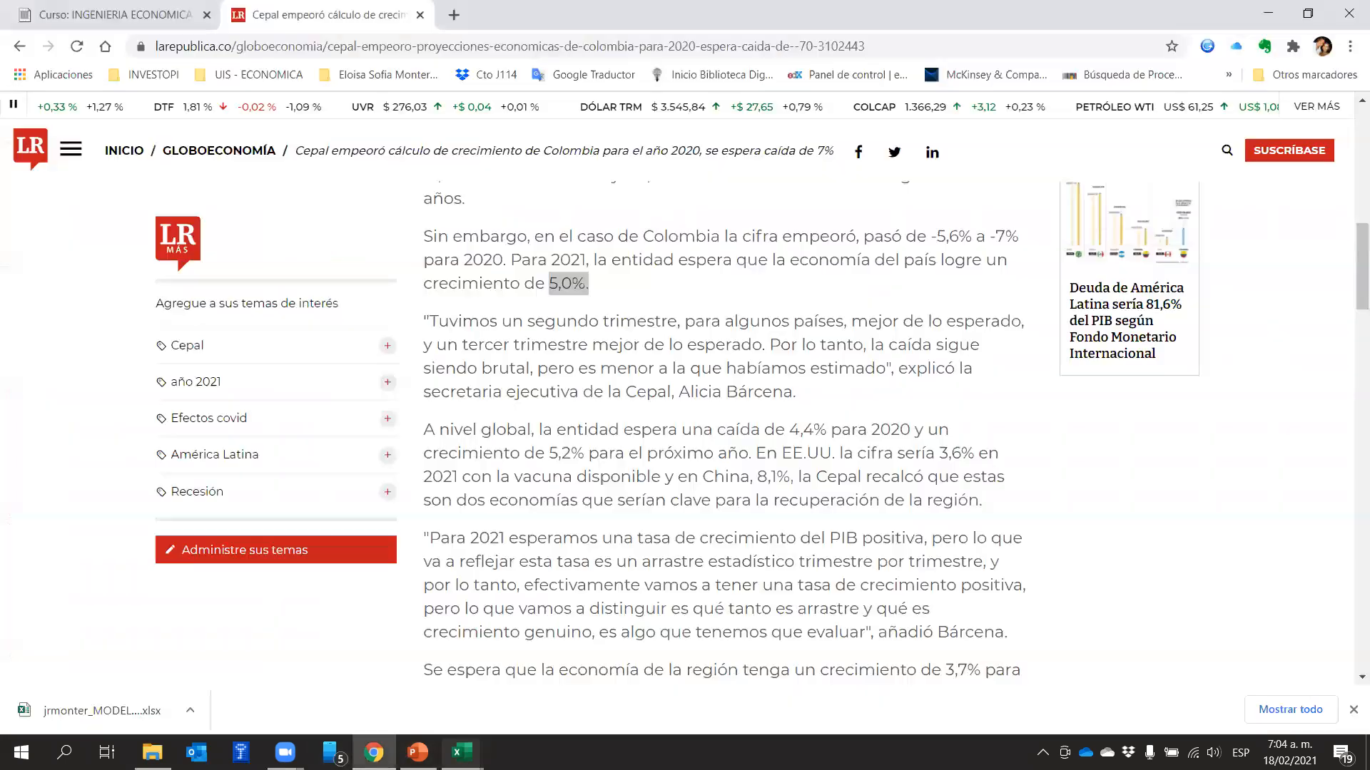
{"action": "left_click", "coordinate": [451, 14]}
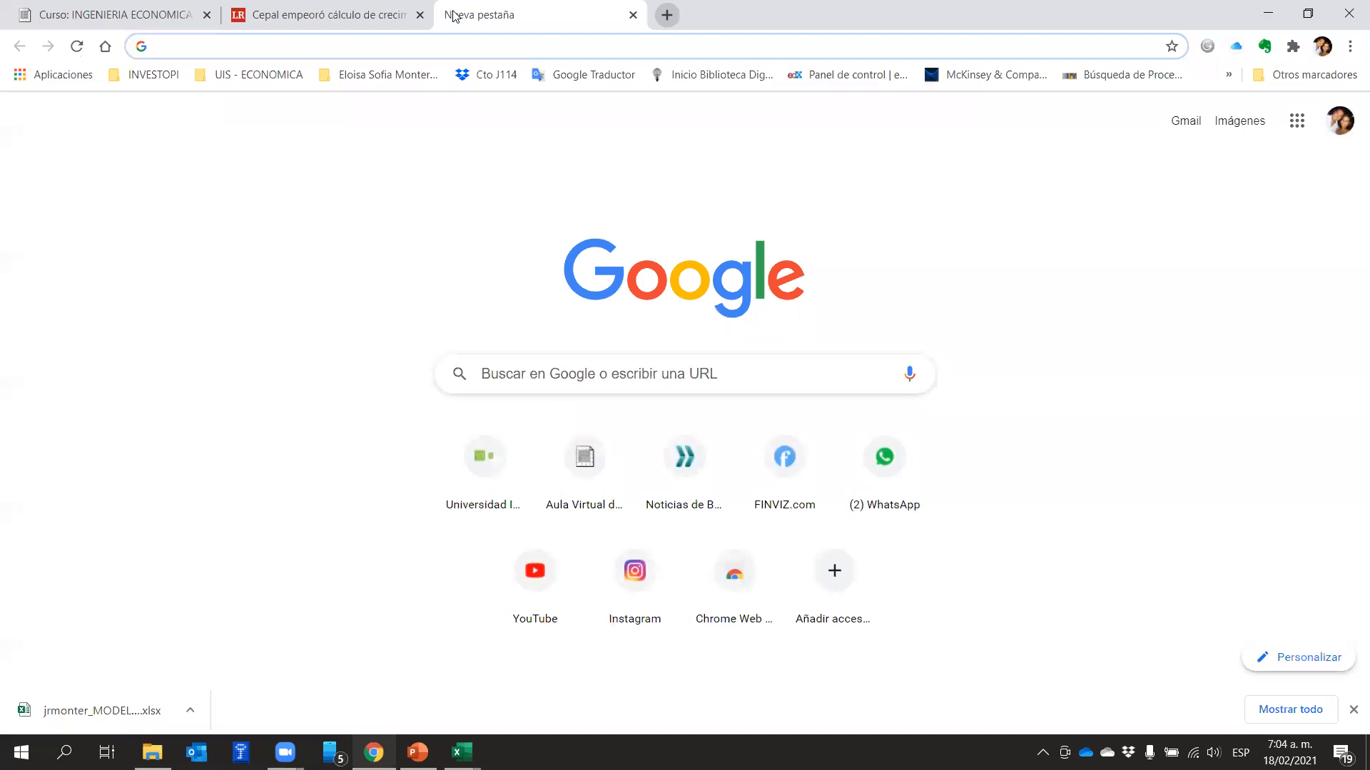
{"action": "type", "text": "inflacion"}
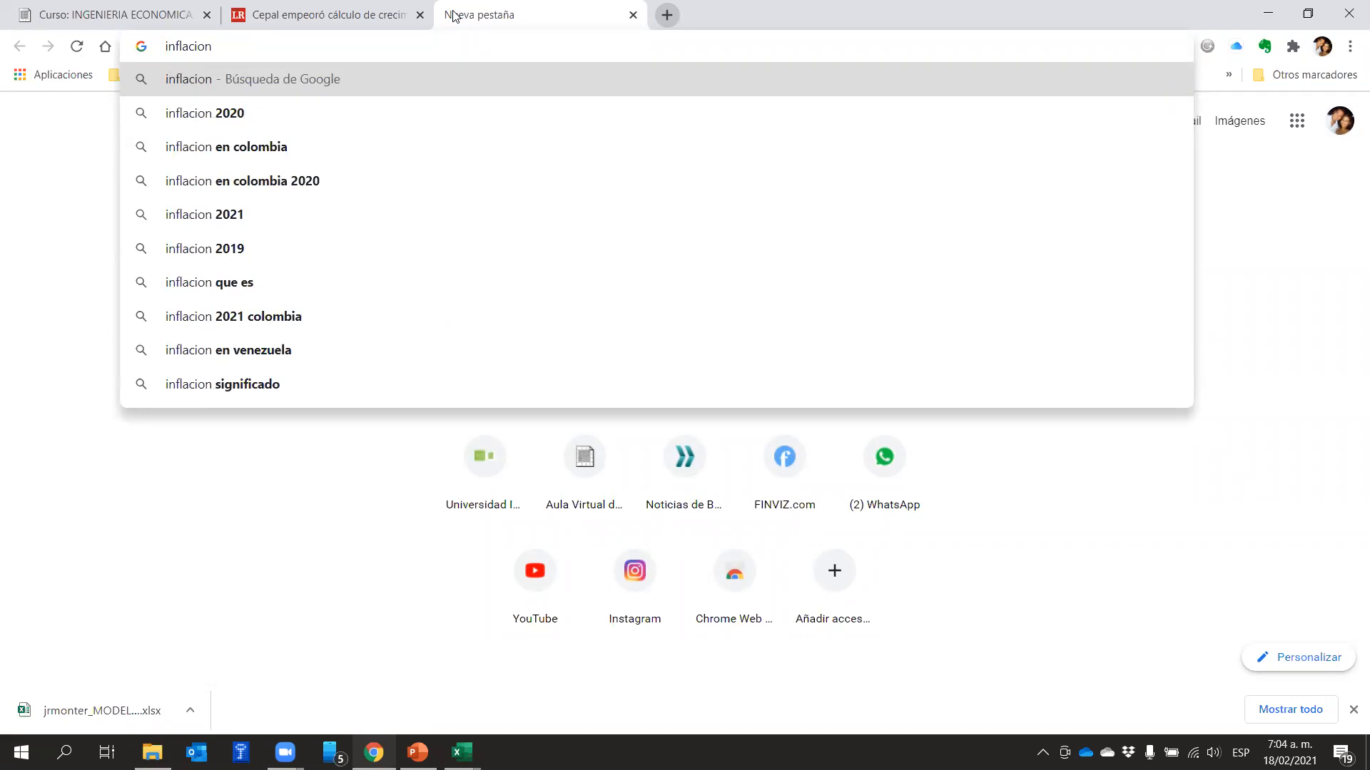
{"action": "key", "text": "Down"}
{"action": "key", "text": "Down"}
{"action": "key", "text": "Down"}
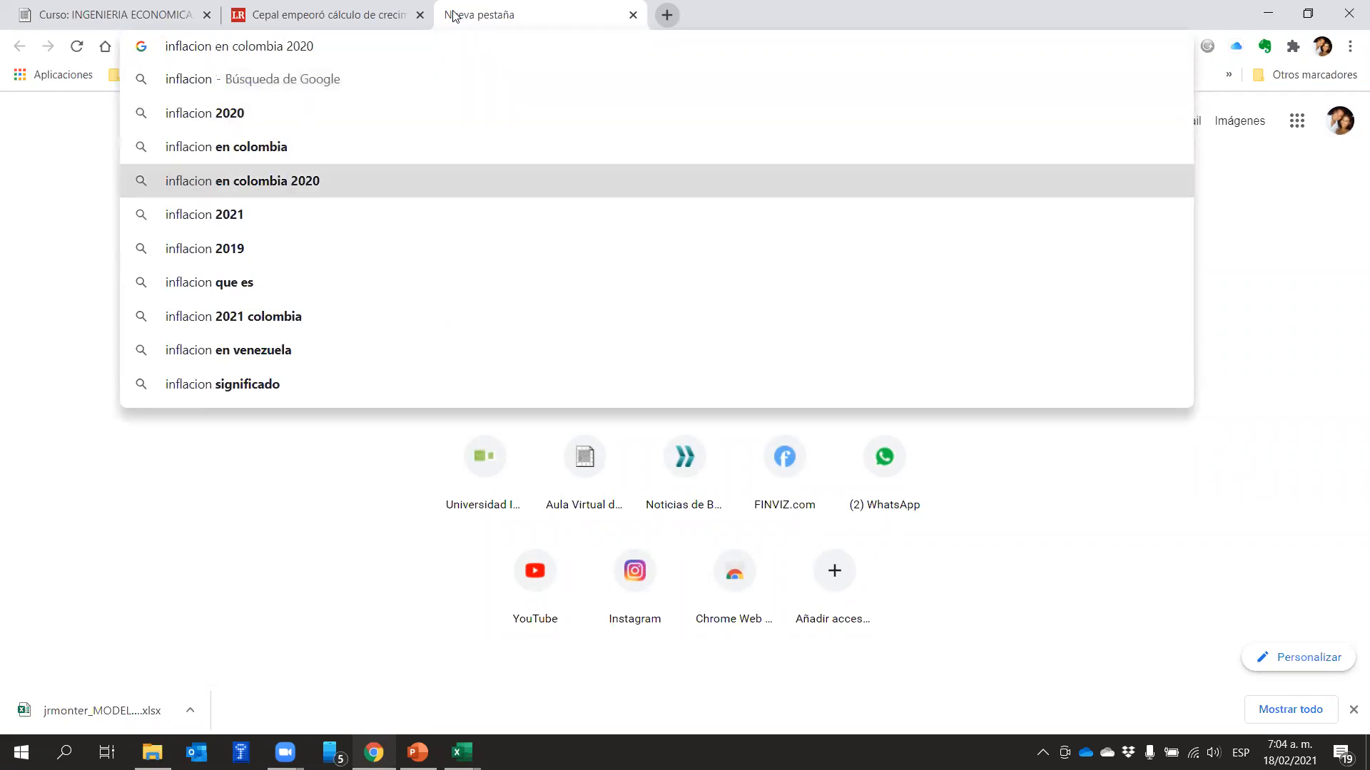
{"action": "key", "text": "Return"}
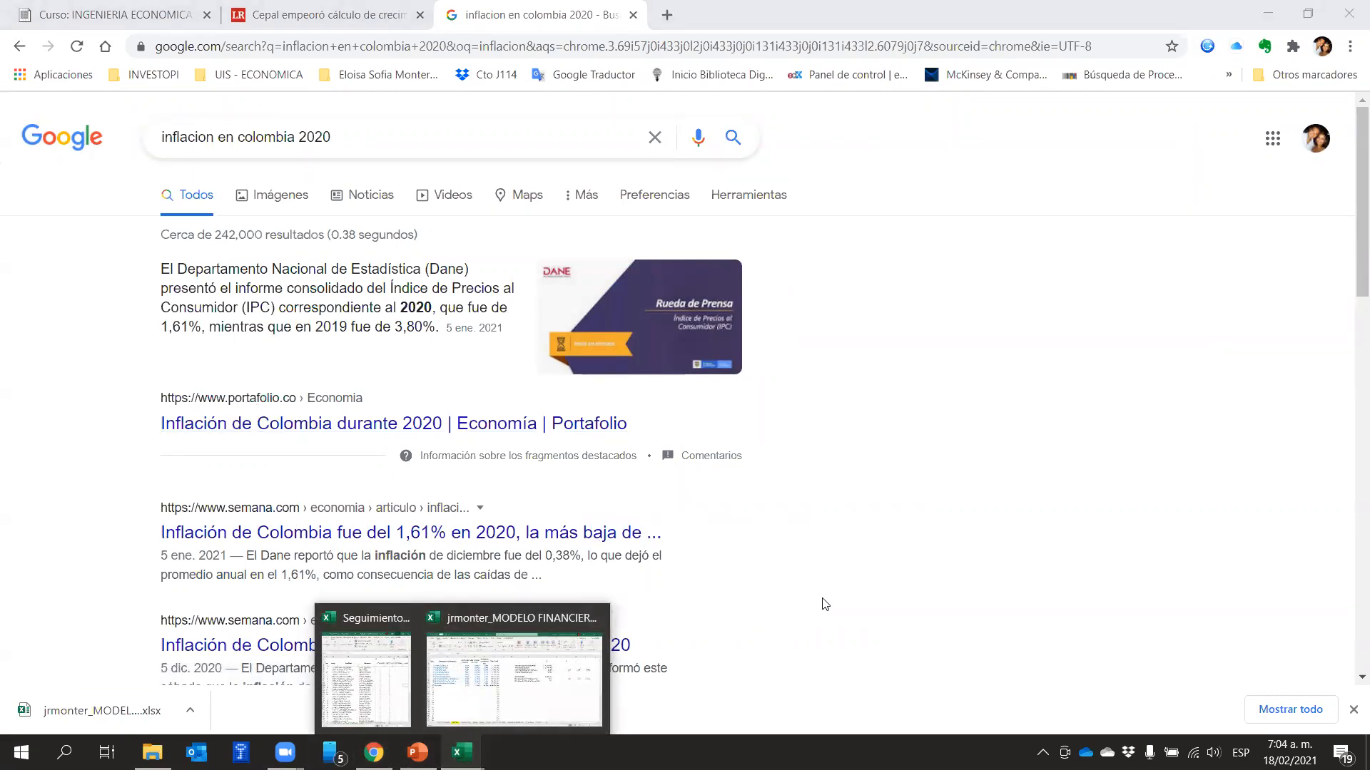
Switch back to the financial model workbook in Excel and enter the base price 2000 in L2 of Ventas - Costos
{"action": "left_click", "coordinate": [491, 678]}
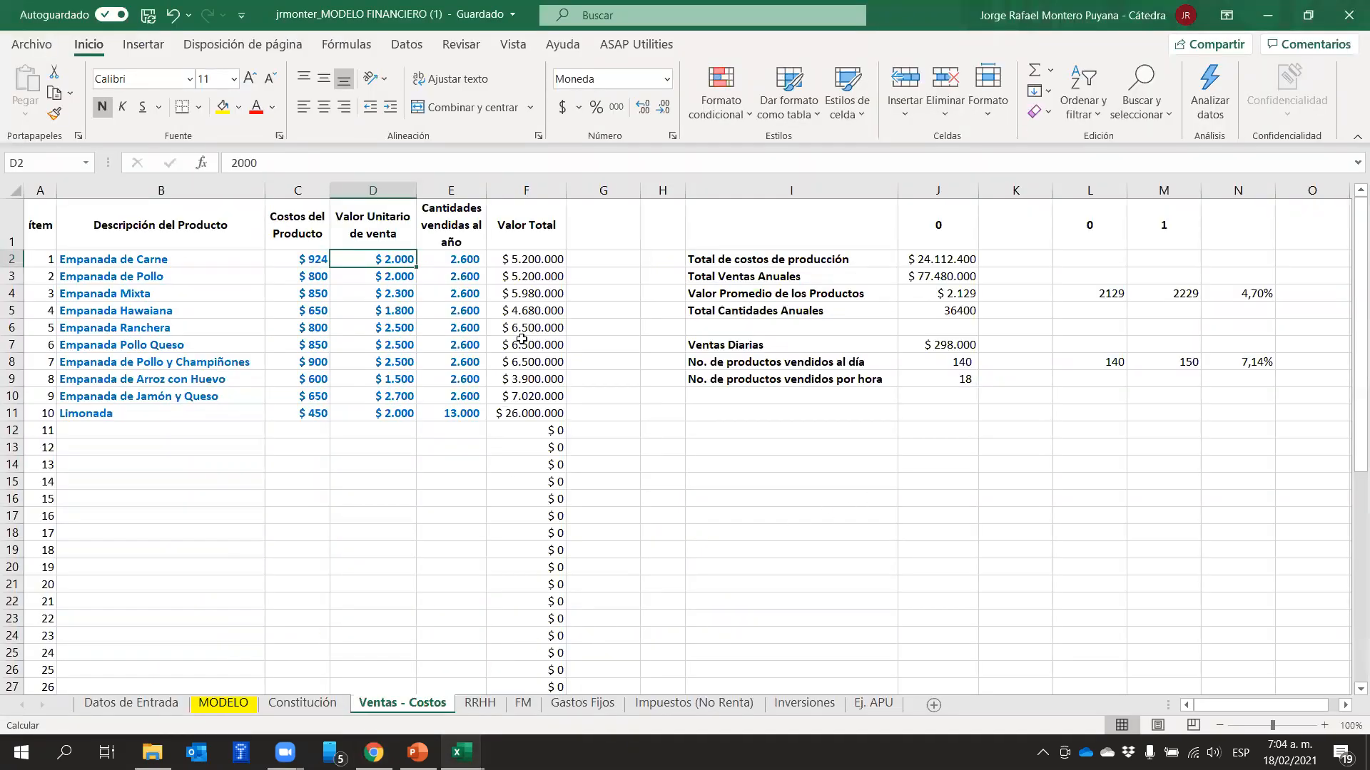
{"action": "left_click", "coordinate": [1106, 257]}
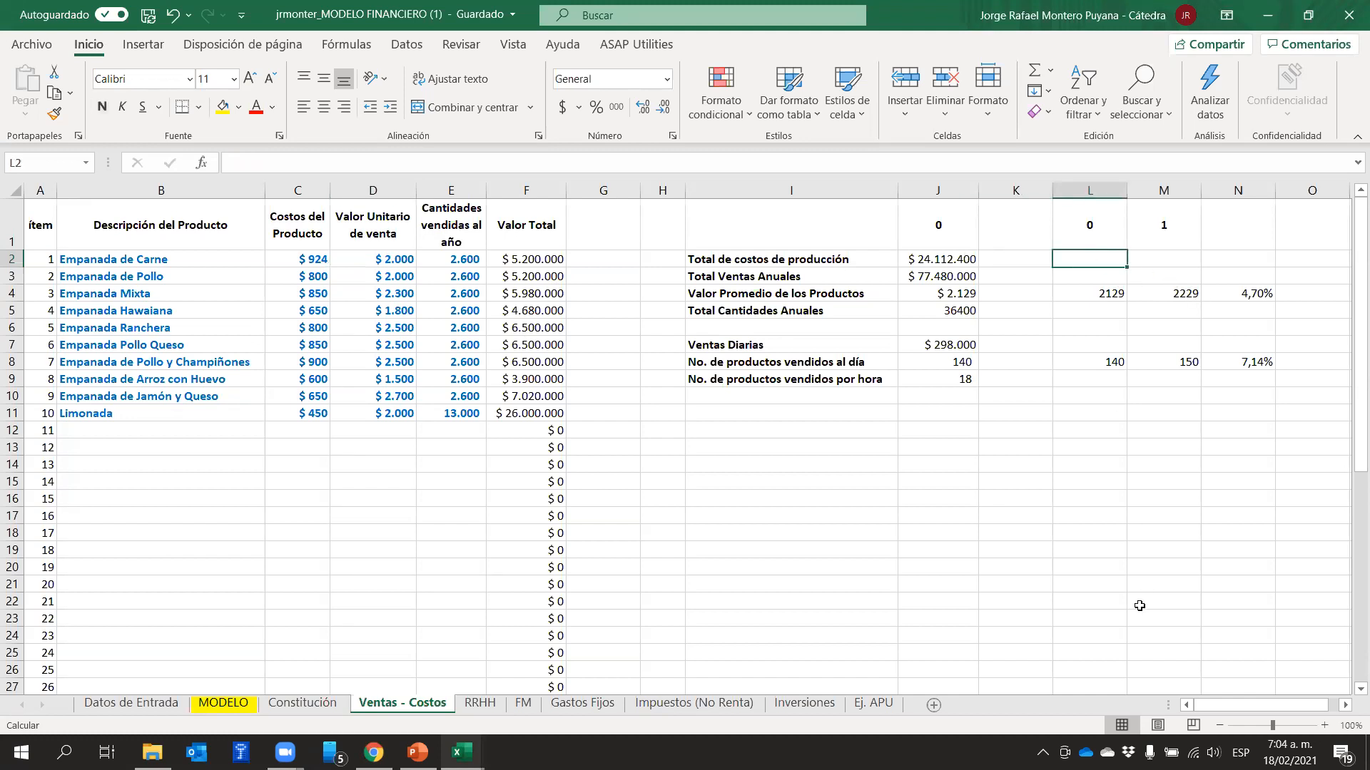
{"action": "type", "text": "2000"}
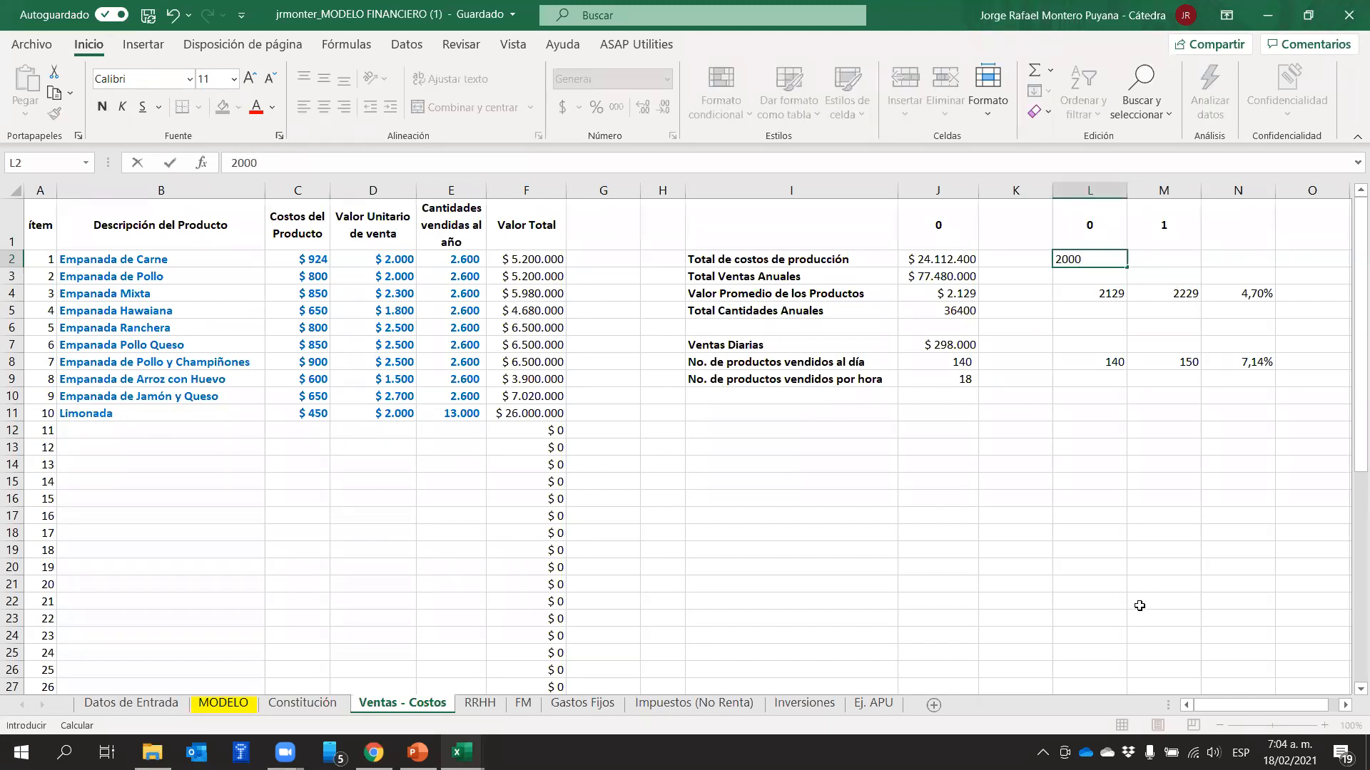
{"action": "key", "text": "Tab"}
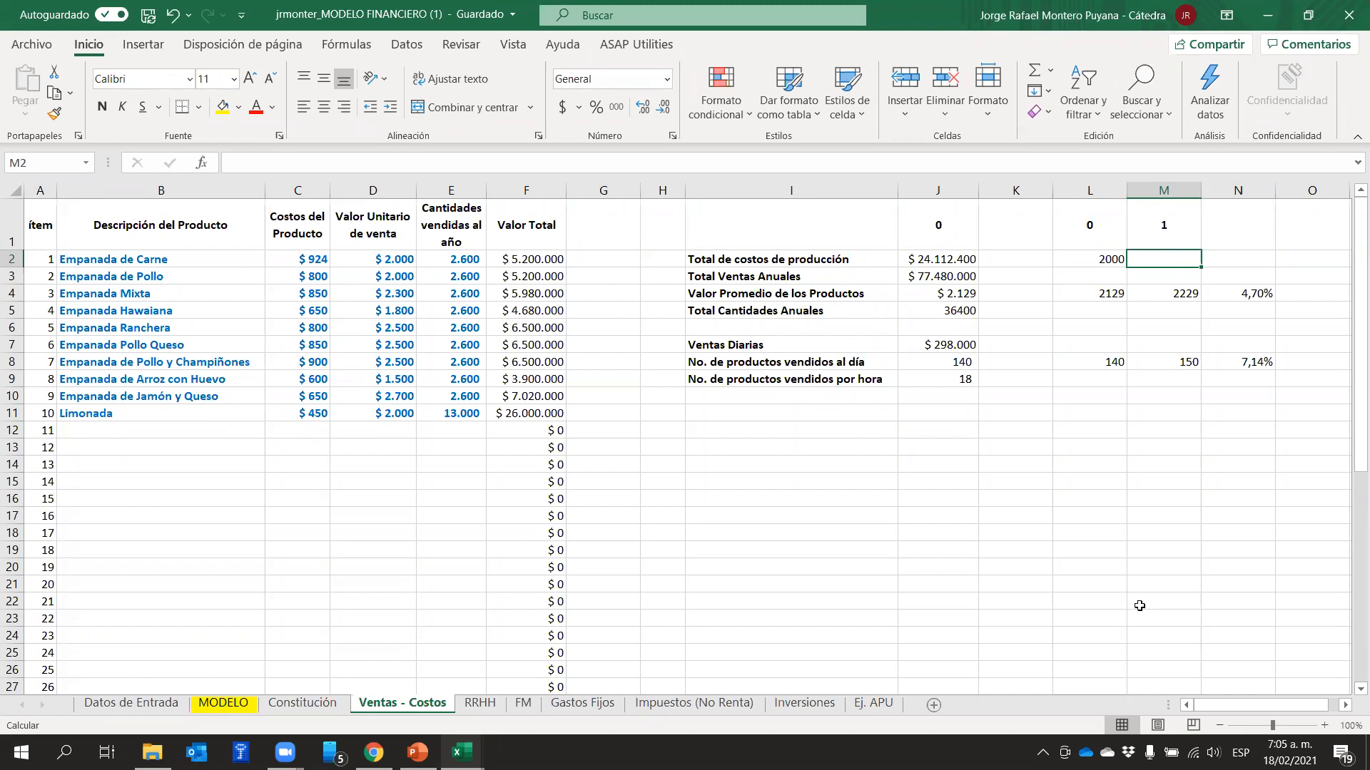
In M2, calculate the year 1 price with 1,61% inflation using the formula 2000*(1+1,61%)
{"action": "type", "text": "+"}
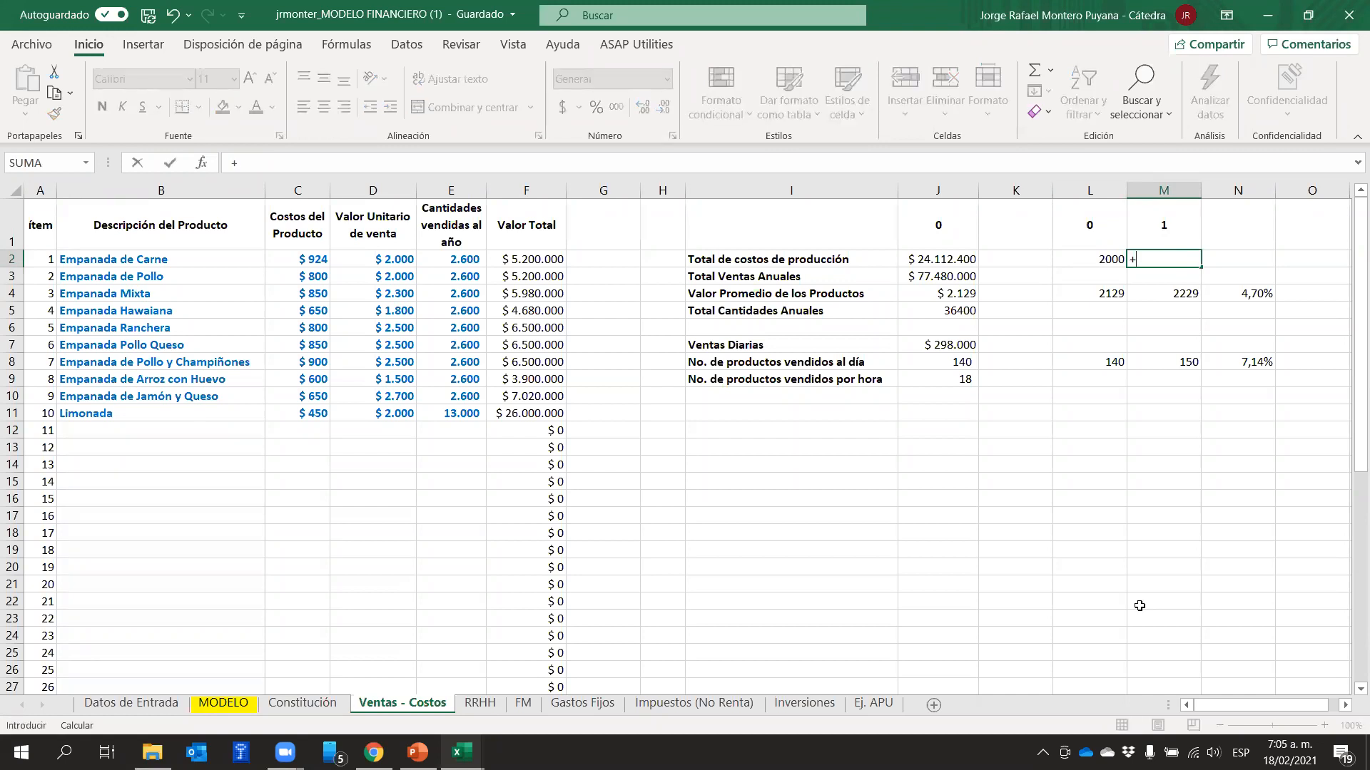
{"action": "type", "text": "2000*(1+1,61"}
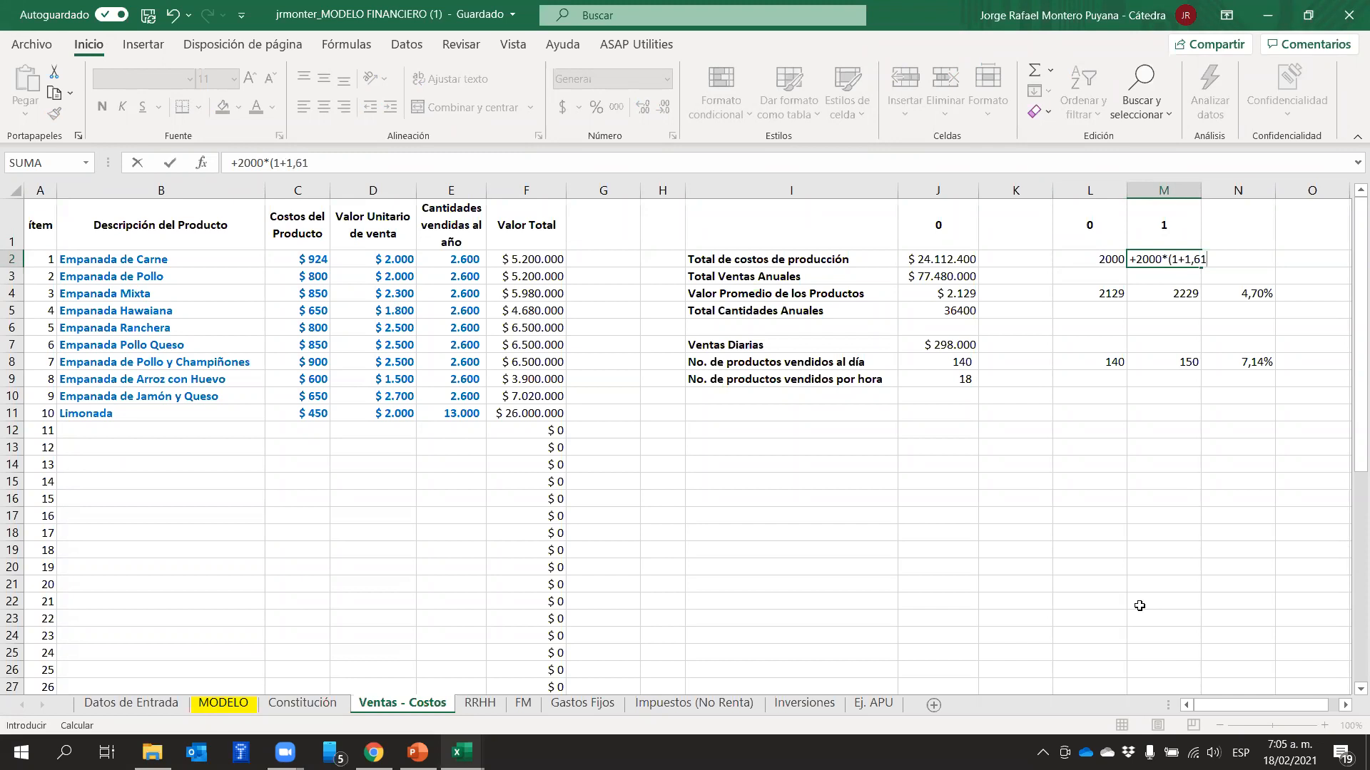
{"action": "type", "text": "%="}
{"action": "key", "text": "BackSpace"}
{"action": "type", "text": ")"}
{"action": "key", "text": "Return"}
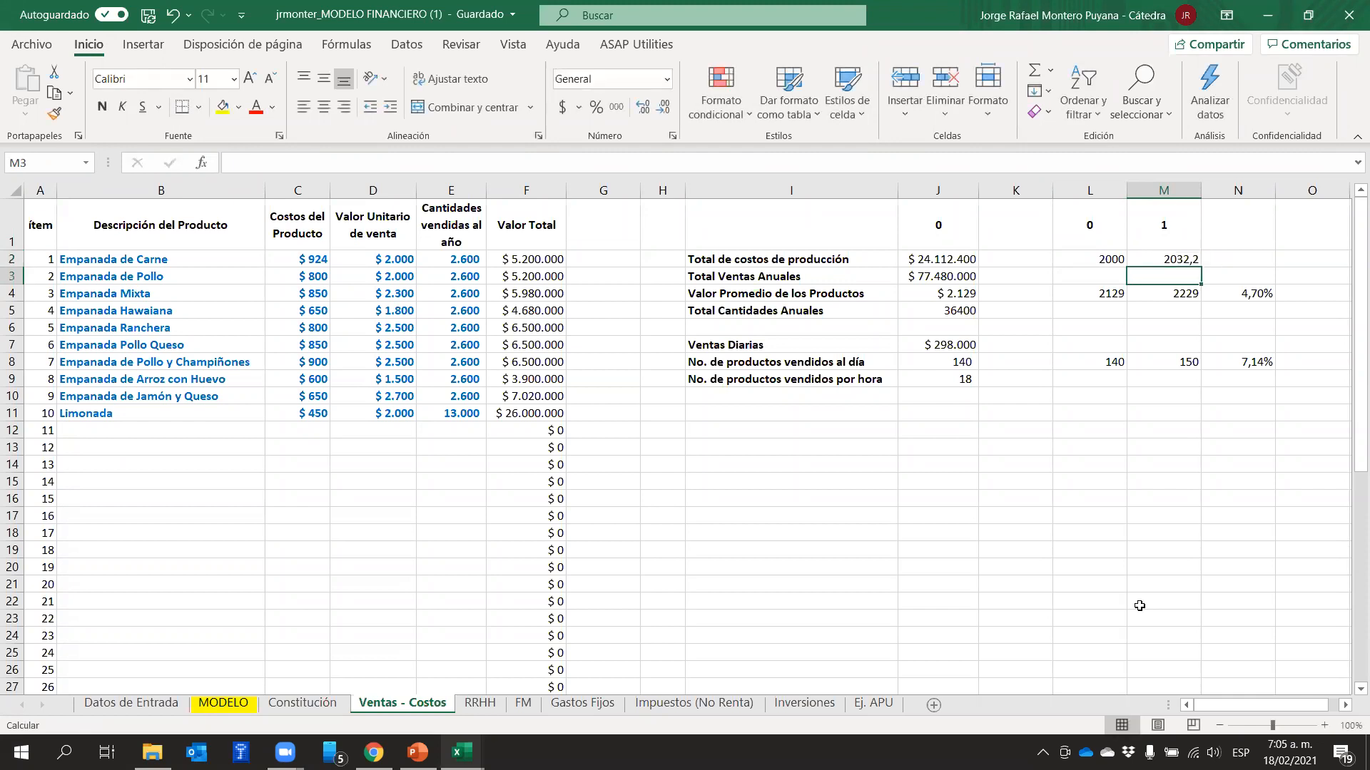
Add a real price increase of 100 to the M2 formula, making it =2000*(1+1,61%)+100, and reselect the cell
{"action": "key", "text": "Up"}
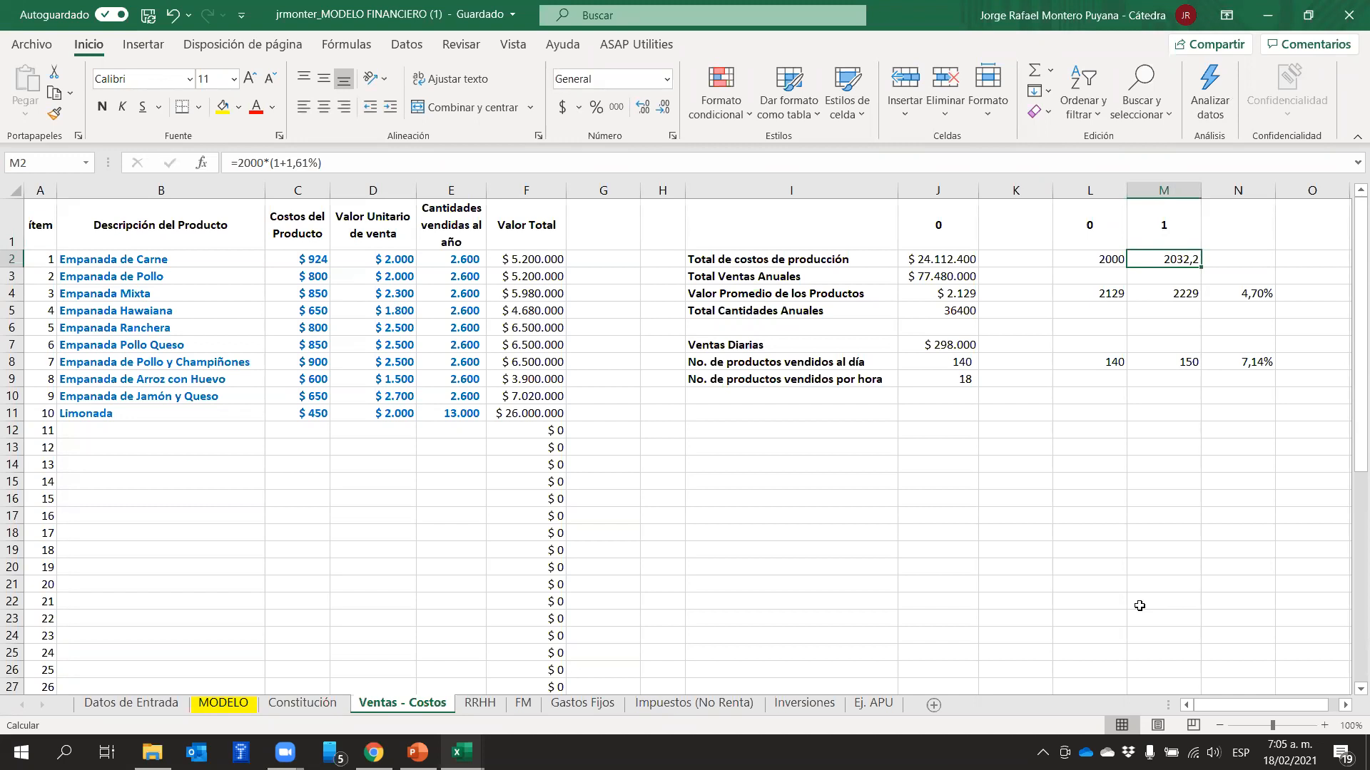
{"action": "left_click", "coordinate": [389, 163]}
{"action": "type", "text": "+1"}
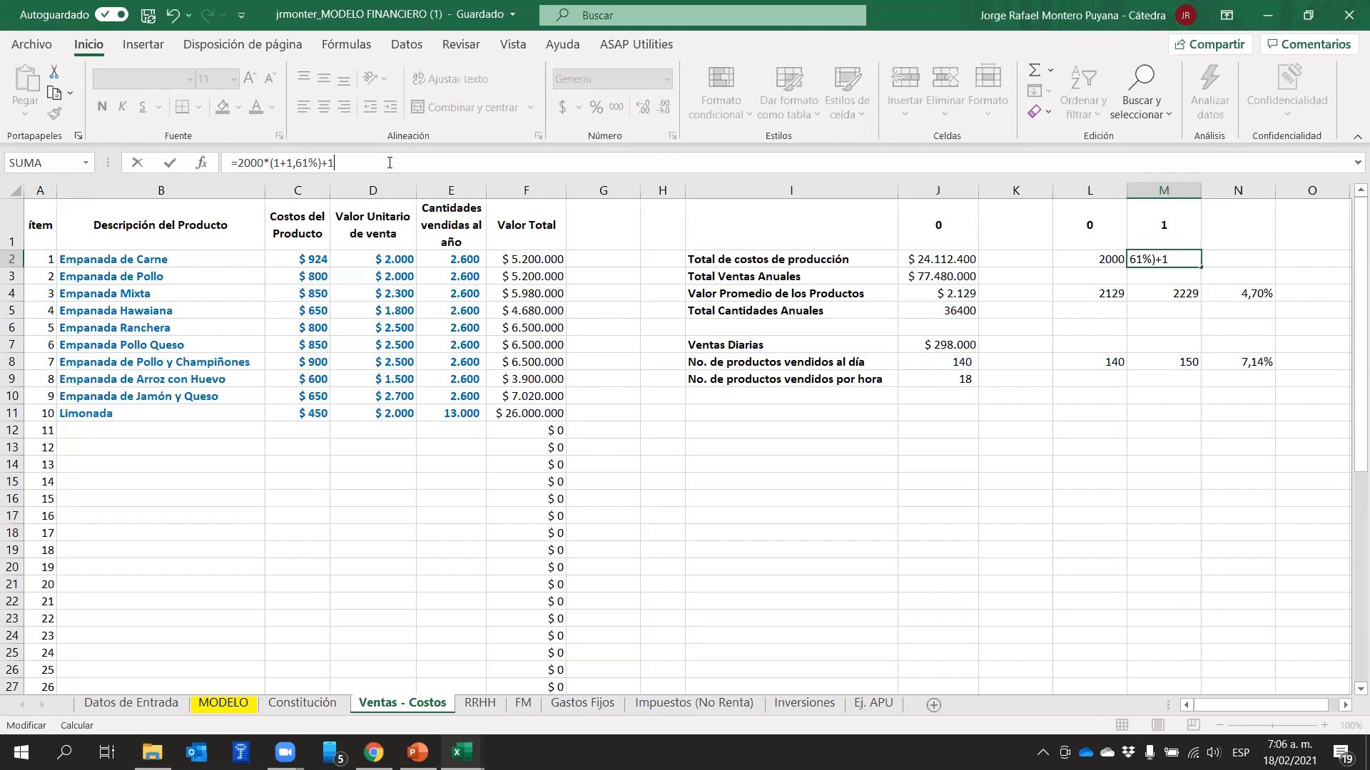
{"action": "type", "text": "00"}
{"action": "key", "text": "Return"}
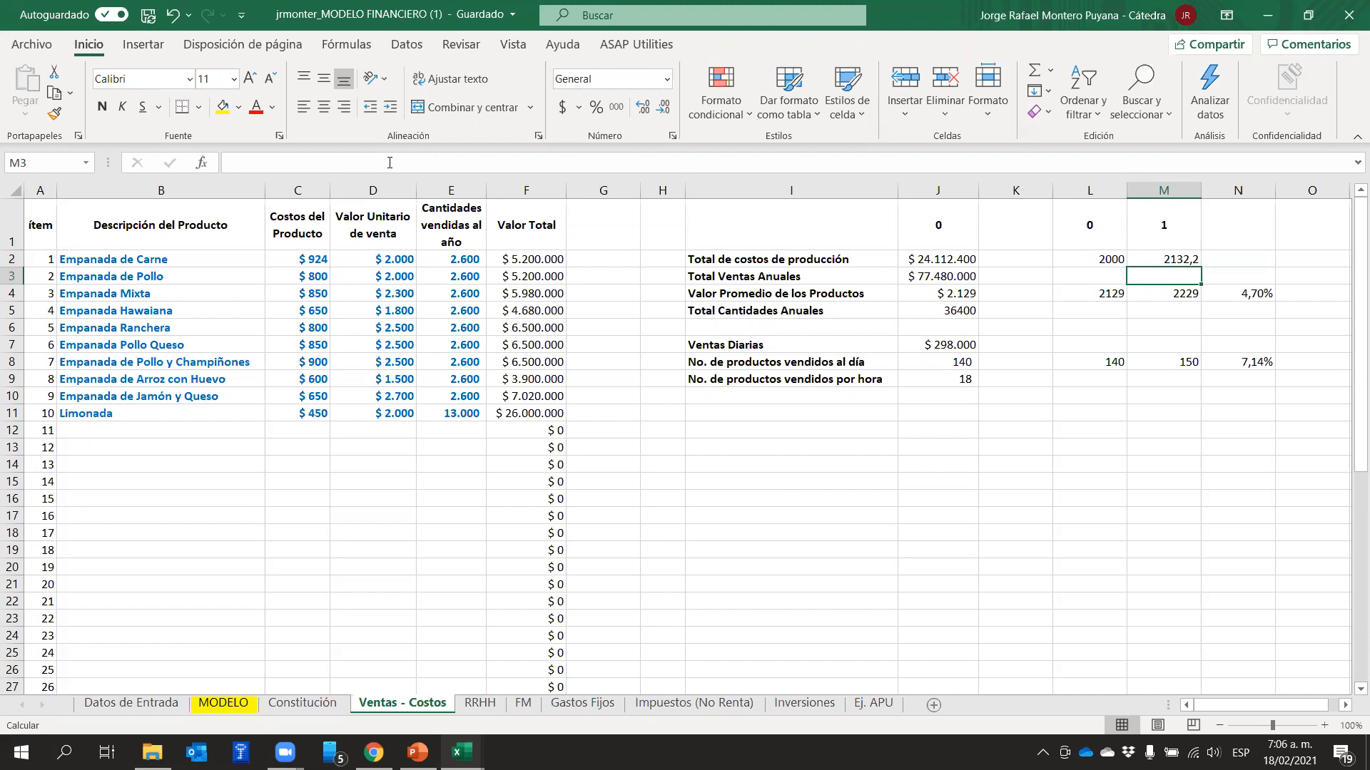
{"action": "key", "text": "Up"}
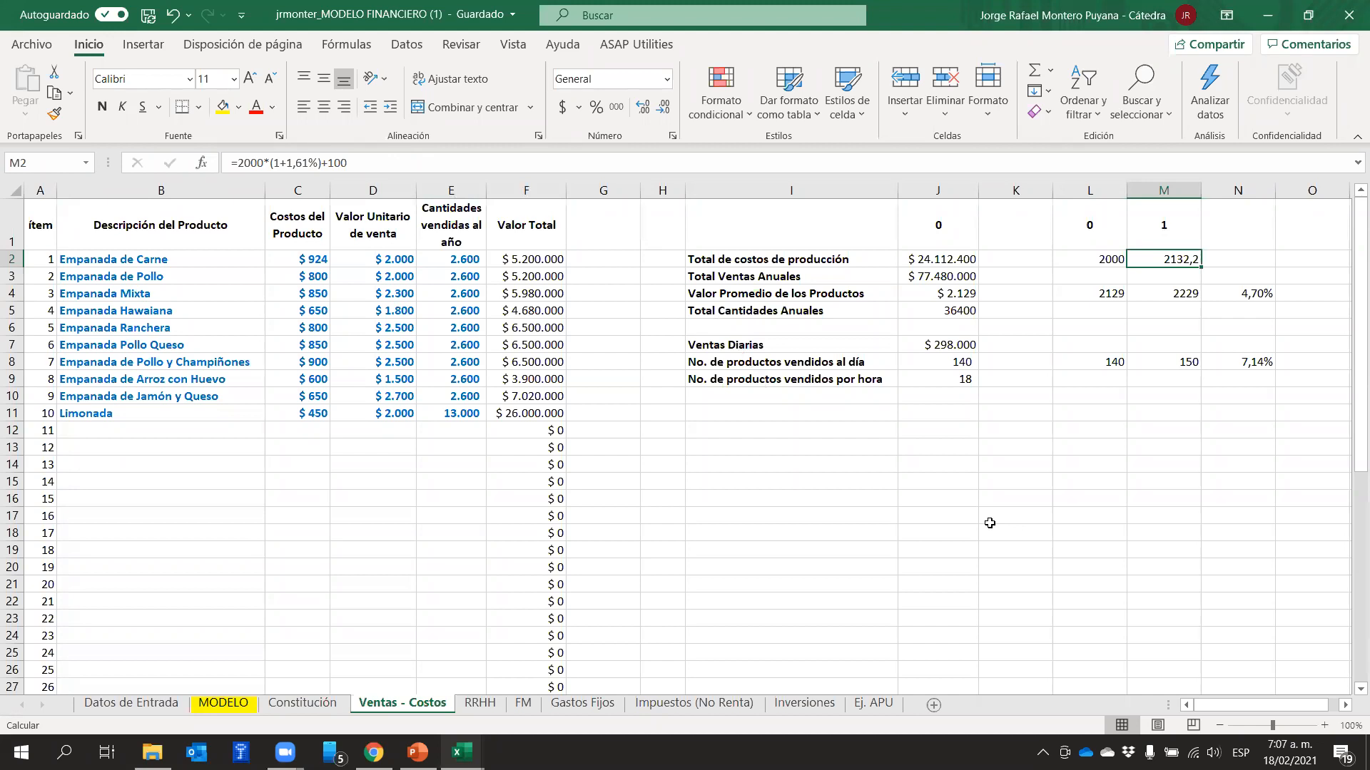
Go to the MODELO sheet and review the Ventas Netas row 15 and the TACC Ventas row 17
{"action": "left_click", "coordinate": [285, 753]}
{"action": "left_click", "coordinate": [350, 704]}
{"action": "left_click", "coordinate": [225, 704]}
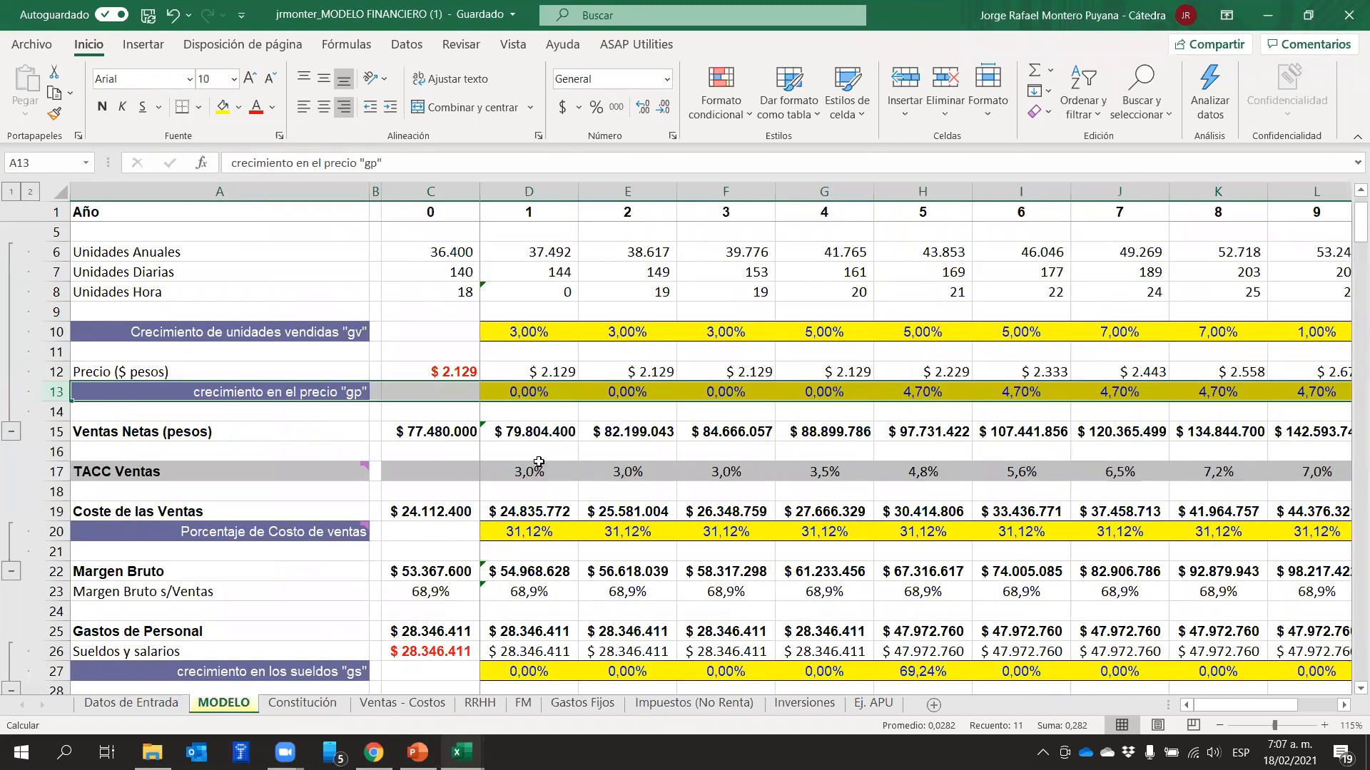
{"action": "left_click", "coordinate": [63, 431]}
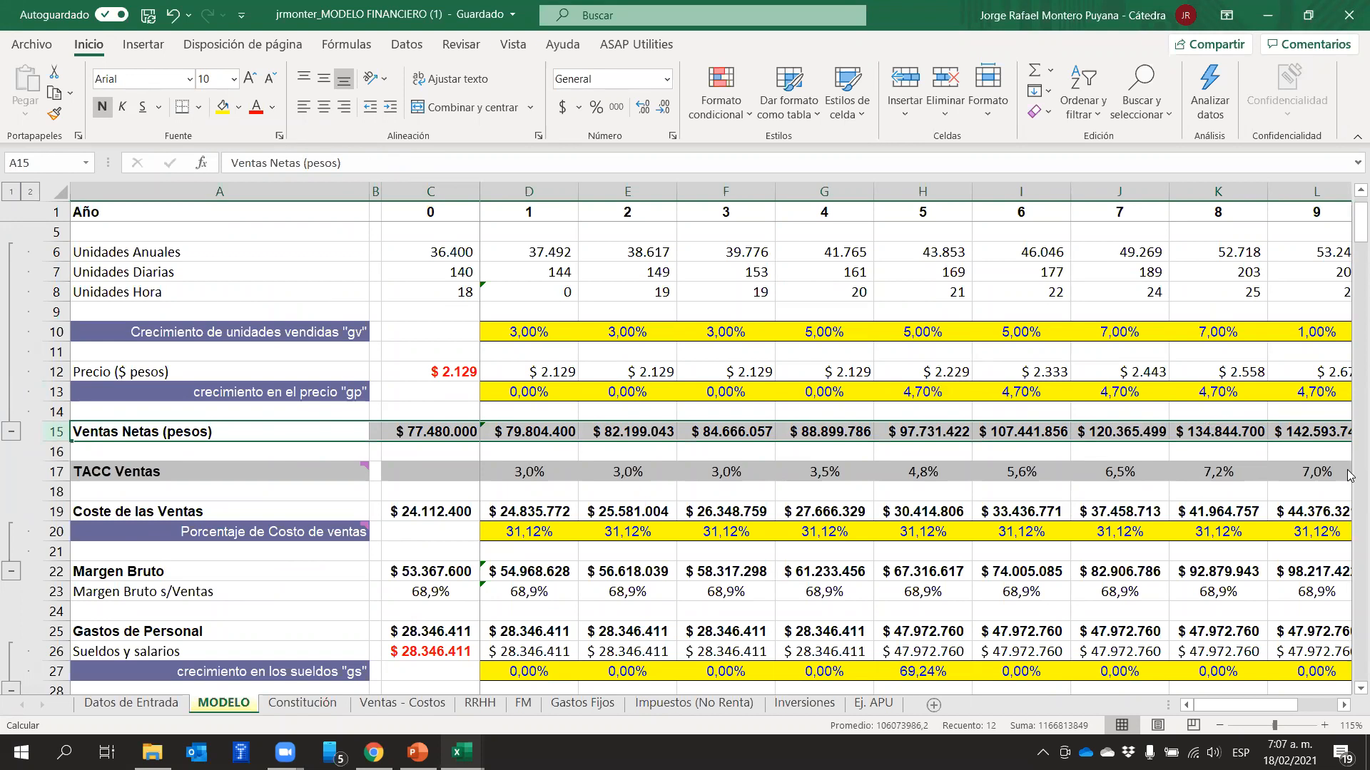
{"action": "left_click", "coordinate": [58, 471]}
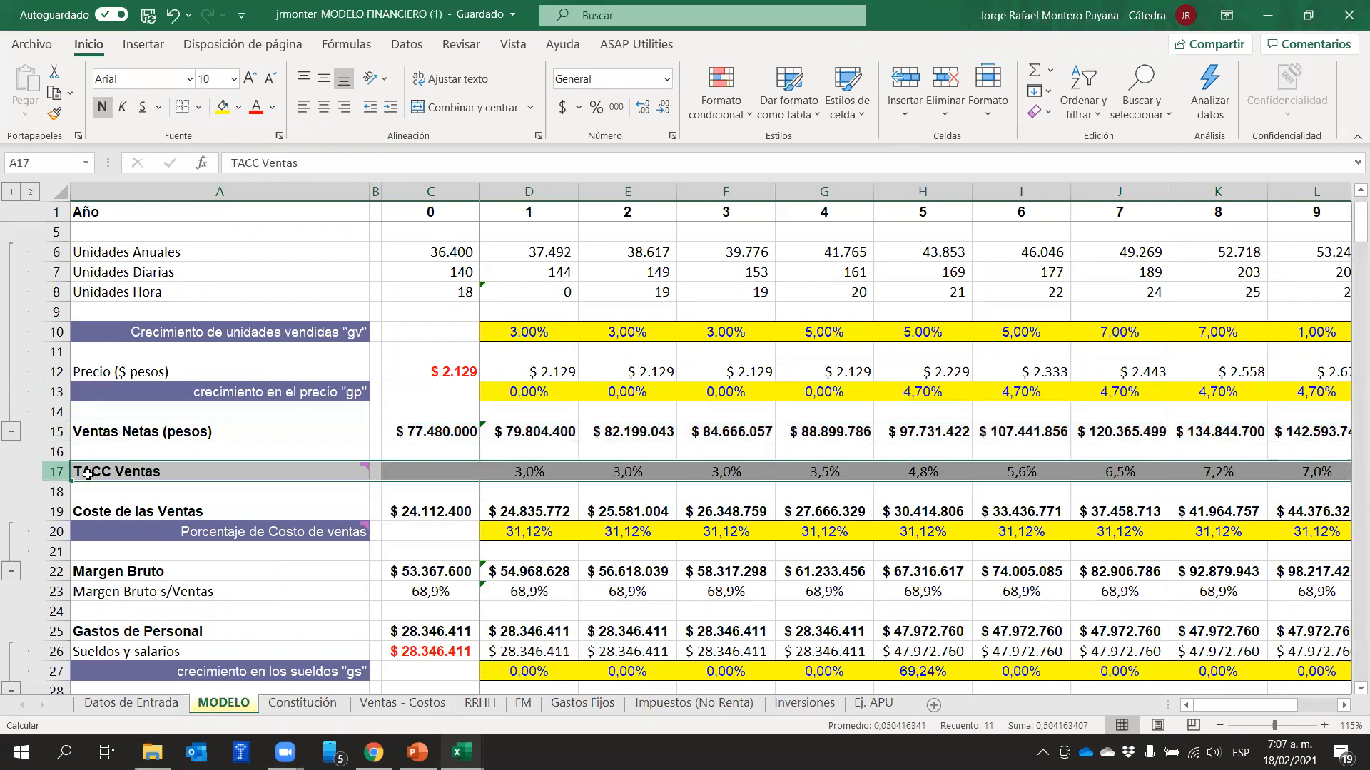
Review year 1's unit growth in D10, price in D12 and price growth in D13
{"action": "left_click", "coordinate": [513, 329]}
{"action": "left_click", "coordinate": [516, 367]}
{"action": "left_click", "coordinate": [516, 388]}
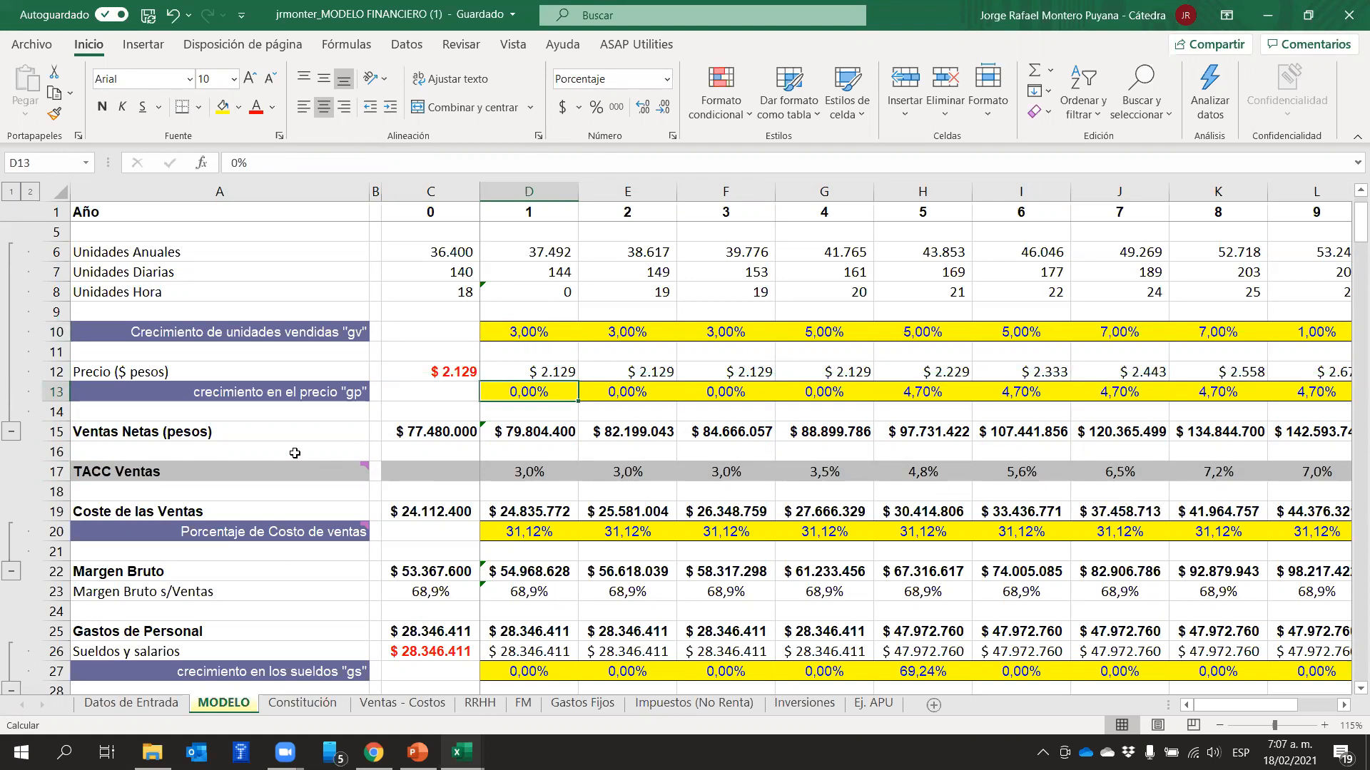
Switch to PowerPoint and review slide 230 on estimating income with the gv and gp growth rates
{"action": "left_click", "coordinate": [417, 752]}
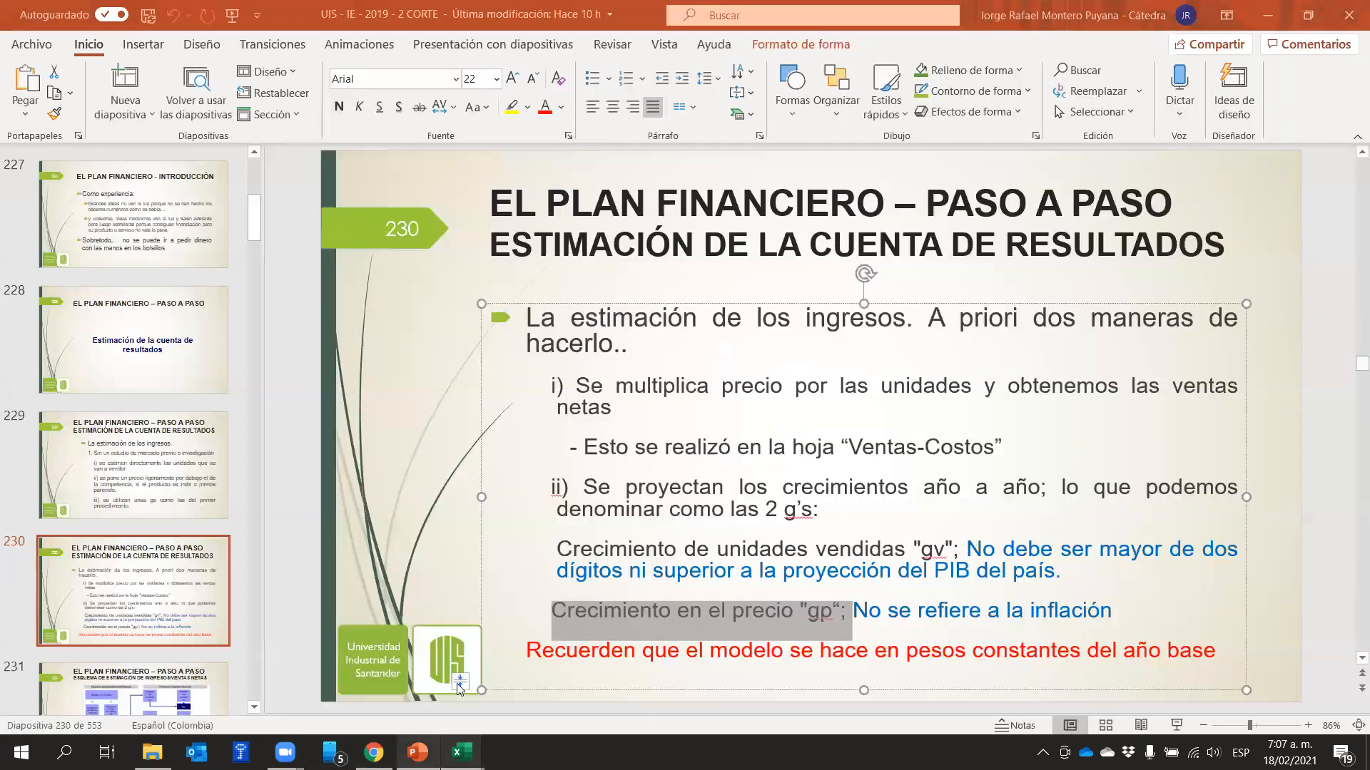
{"action": "scroll", "coordinate": [1103, 482], "scroll_direction": "down", "scroll_amount": 1}
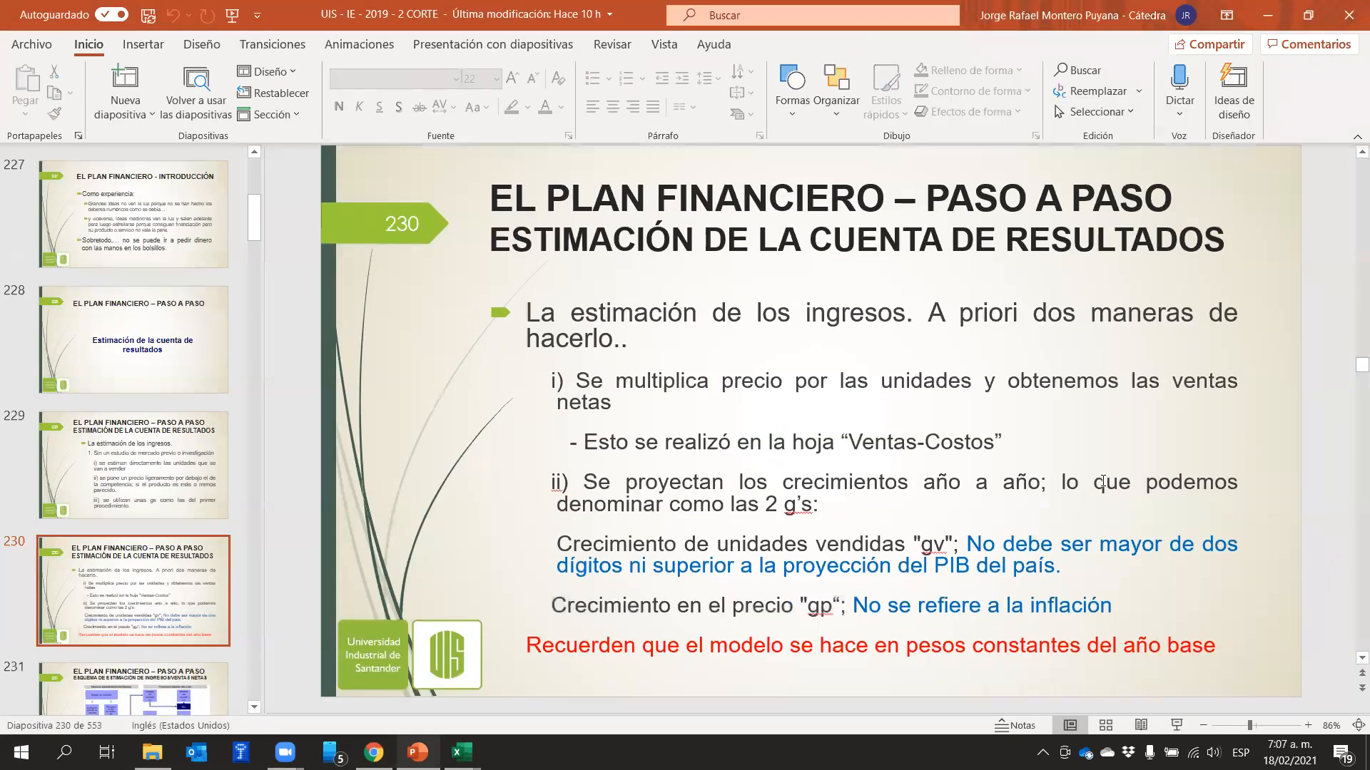
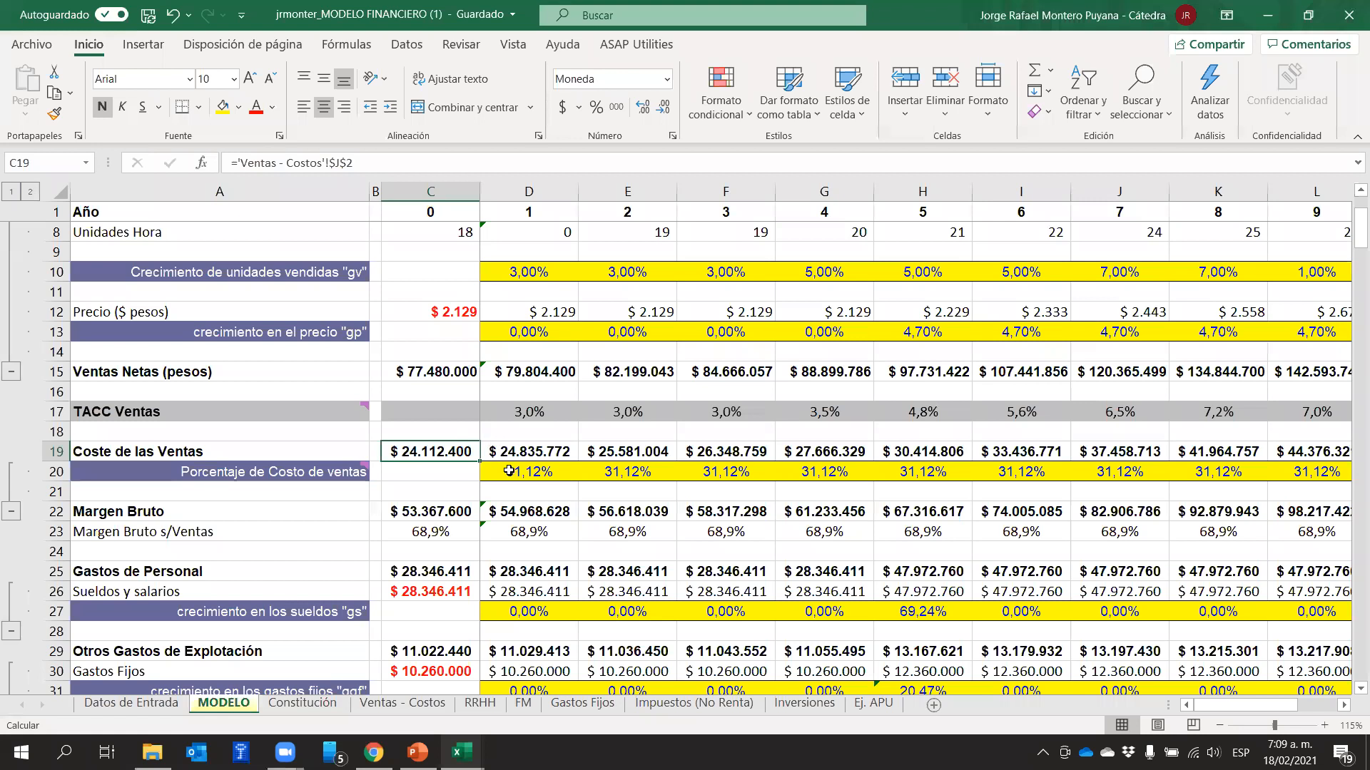
Review how Coste de las Ventas in row 19 derives from Ventas Netas and the Porcentaje de Costo de ventas in row 20
{"action": "left_click", "coordinate": [436, 448]}
{"action": "left_click", "coordinate": [533, 477]}
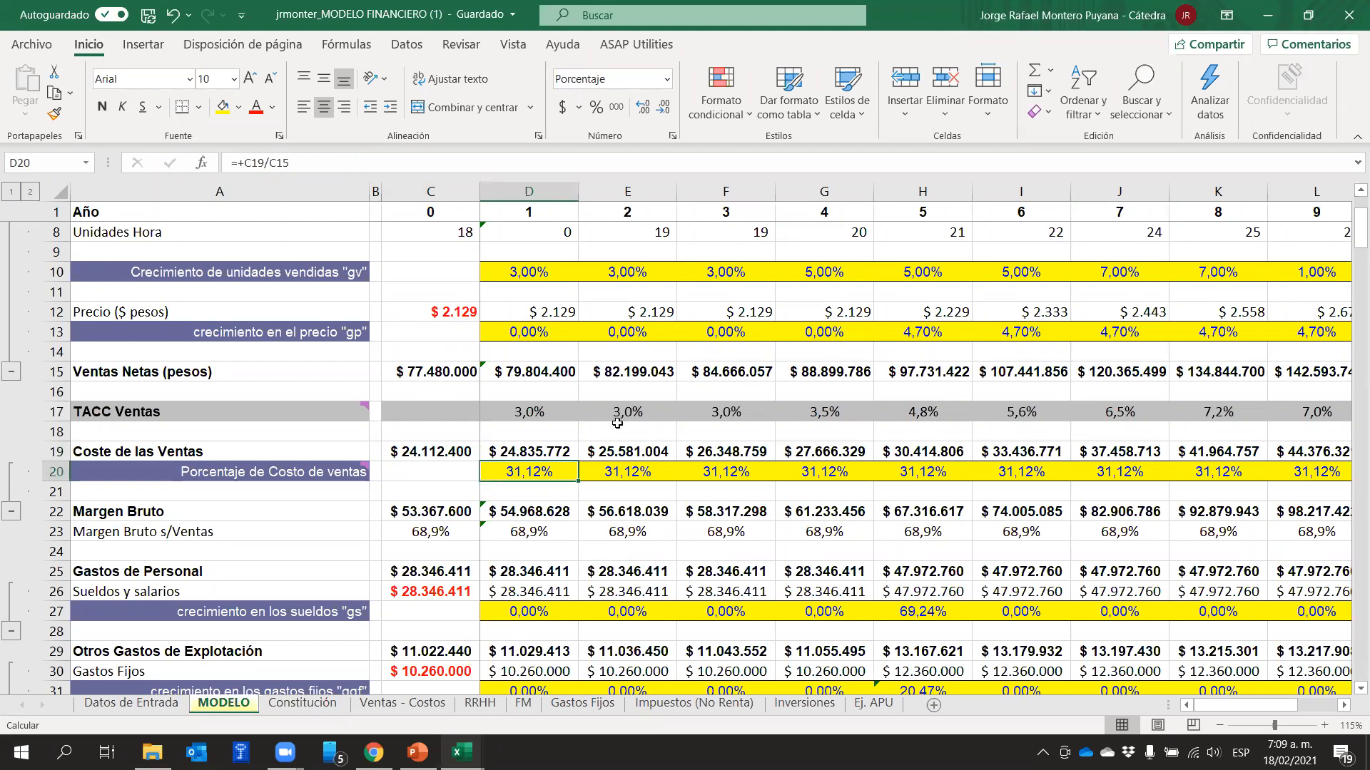
{"action": "left_click", "coordinate": [653, 473]}
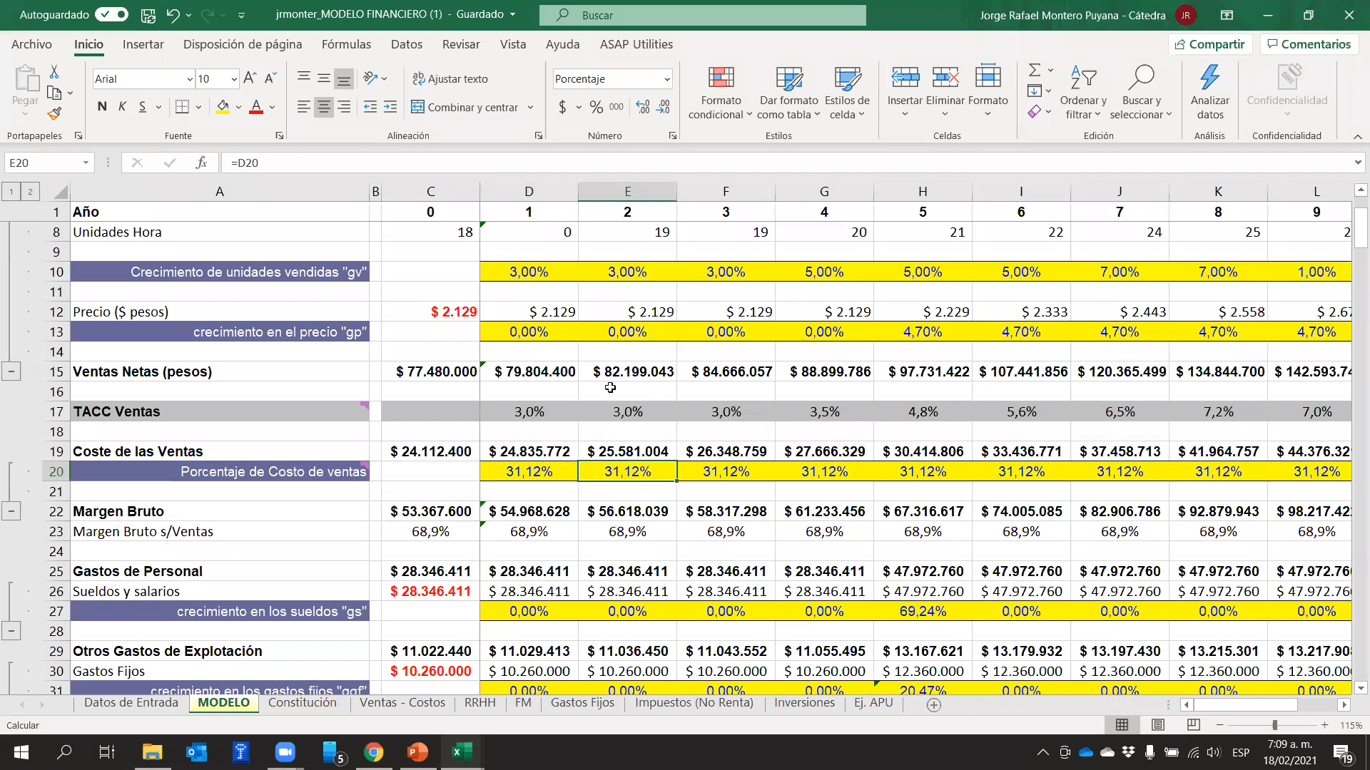
{"action": "left_click", "coordinate": [553, 455]}
{"action": "left_click", "coordinate": [536, 369]}
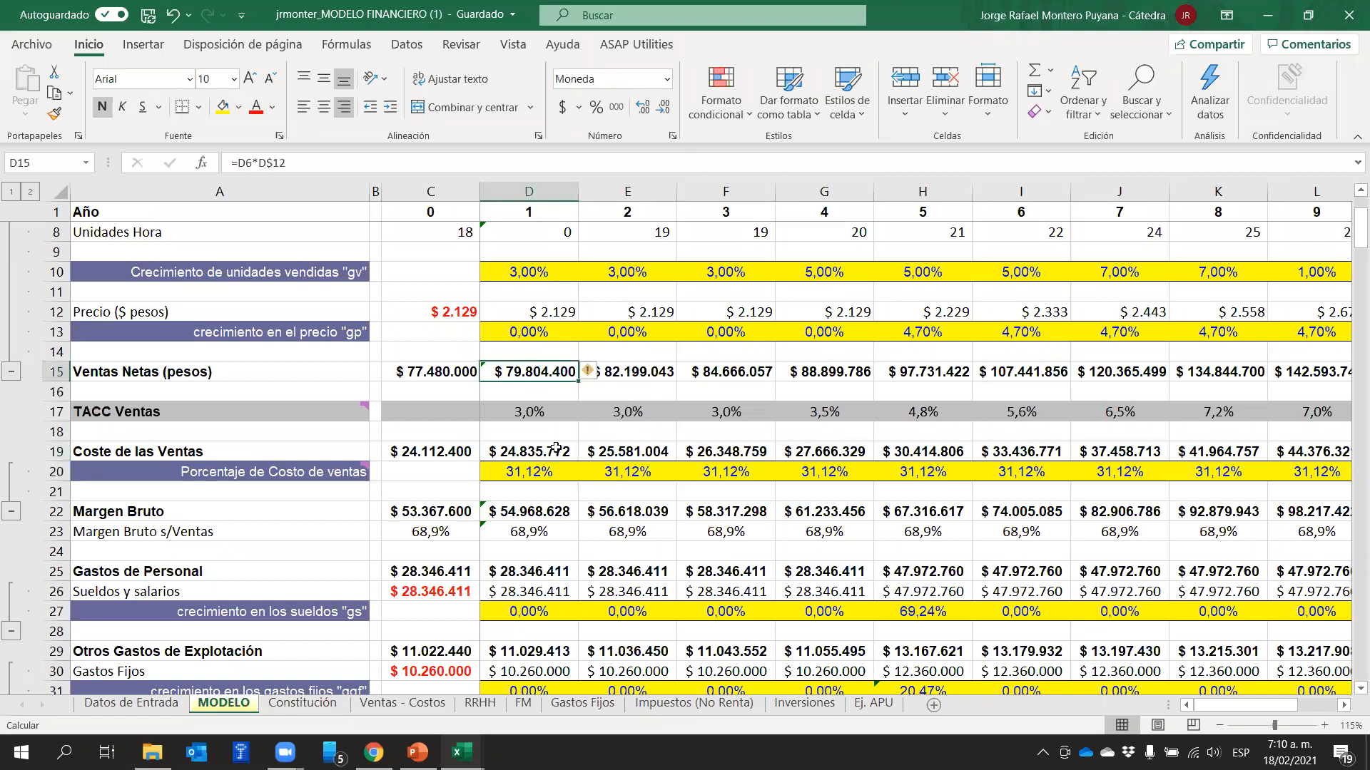
{"action": "left_click", "coordinate": [555, 455]}
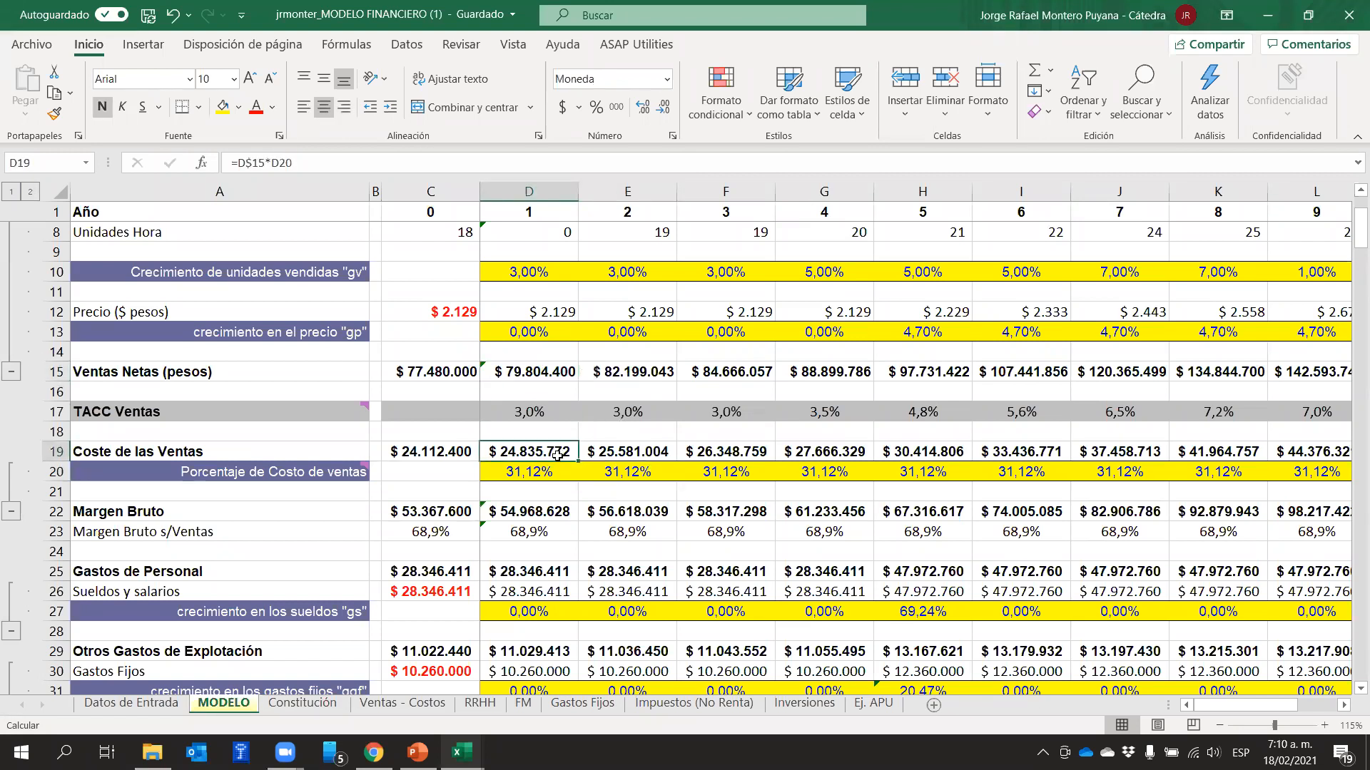
{"action": "left_click", "coordinate": [541, 374]}
{"action": "left_click", "coordinate": [525, 451]}
{"action": "left_click", "coordinate": [48, 475]}
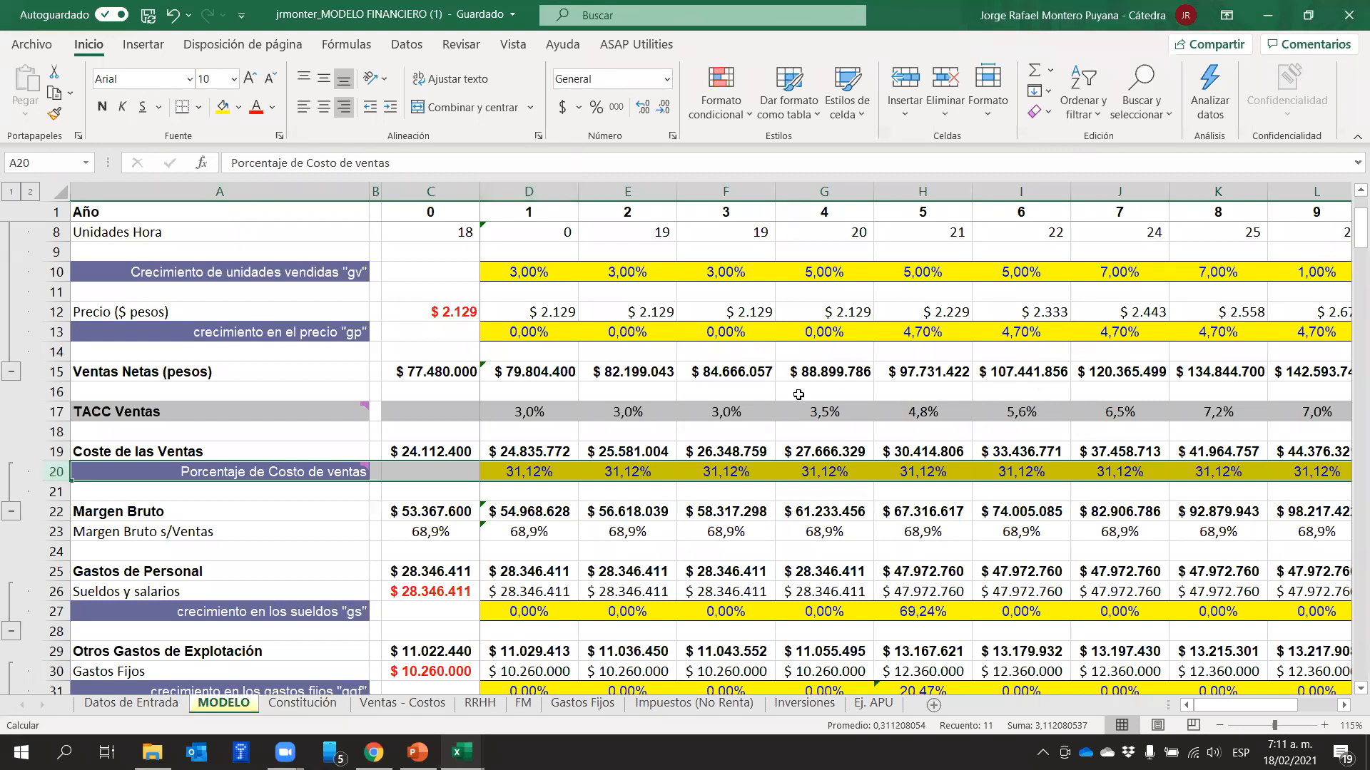
Subtract 1% from year 1's Porcentaje de Costo de ventas in D20, making the formula =+C19/C15-1%
{"action": "left_click", "coordinate": [546, 474]}
{"action": "left_click", "coordinate": [392, 162]}
{"action": "type", "text": "-1"}
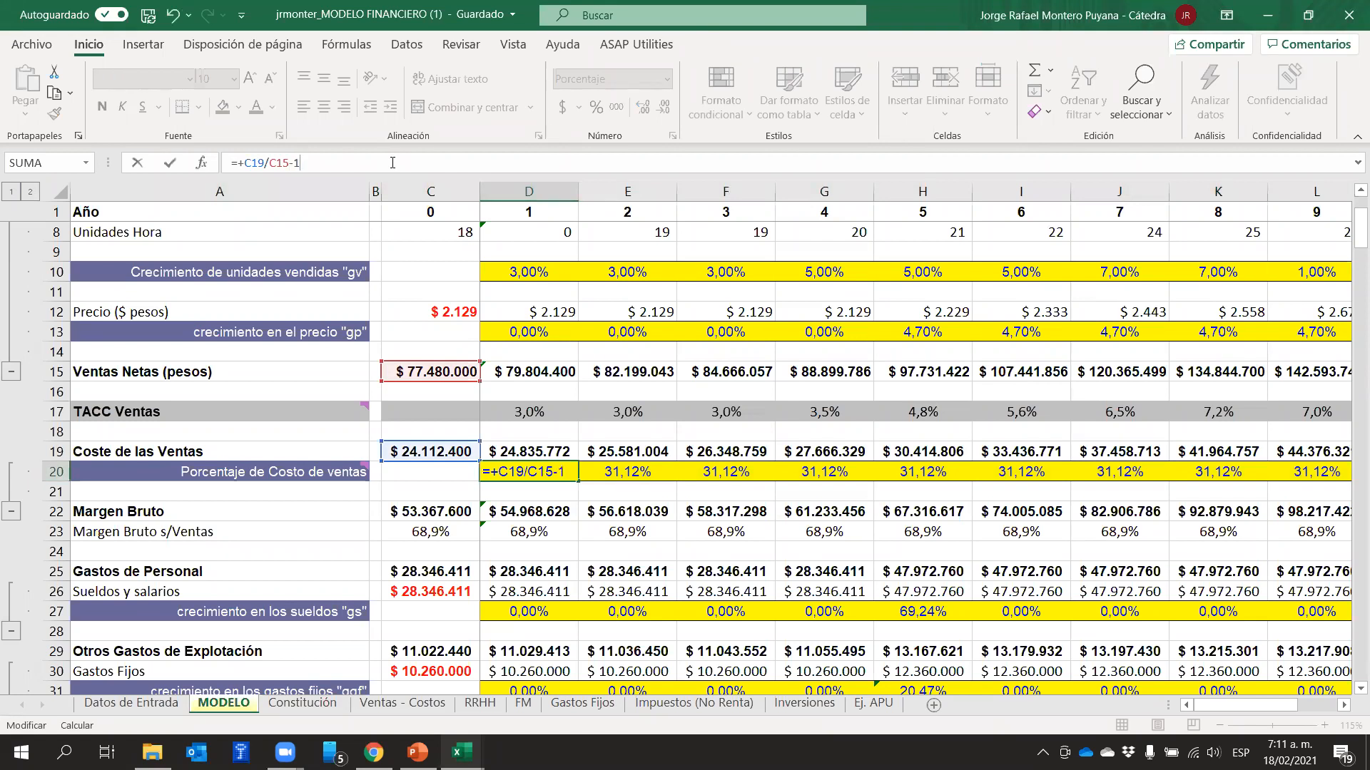
{"action": "type", "text": "%"}
{"action": "key", "text": "Return"}
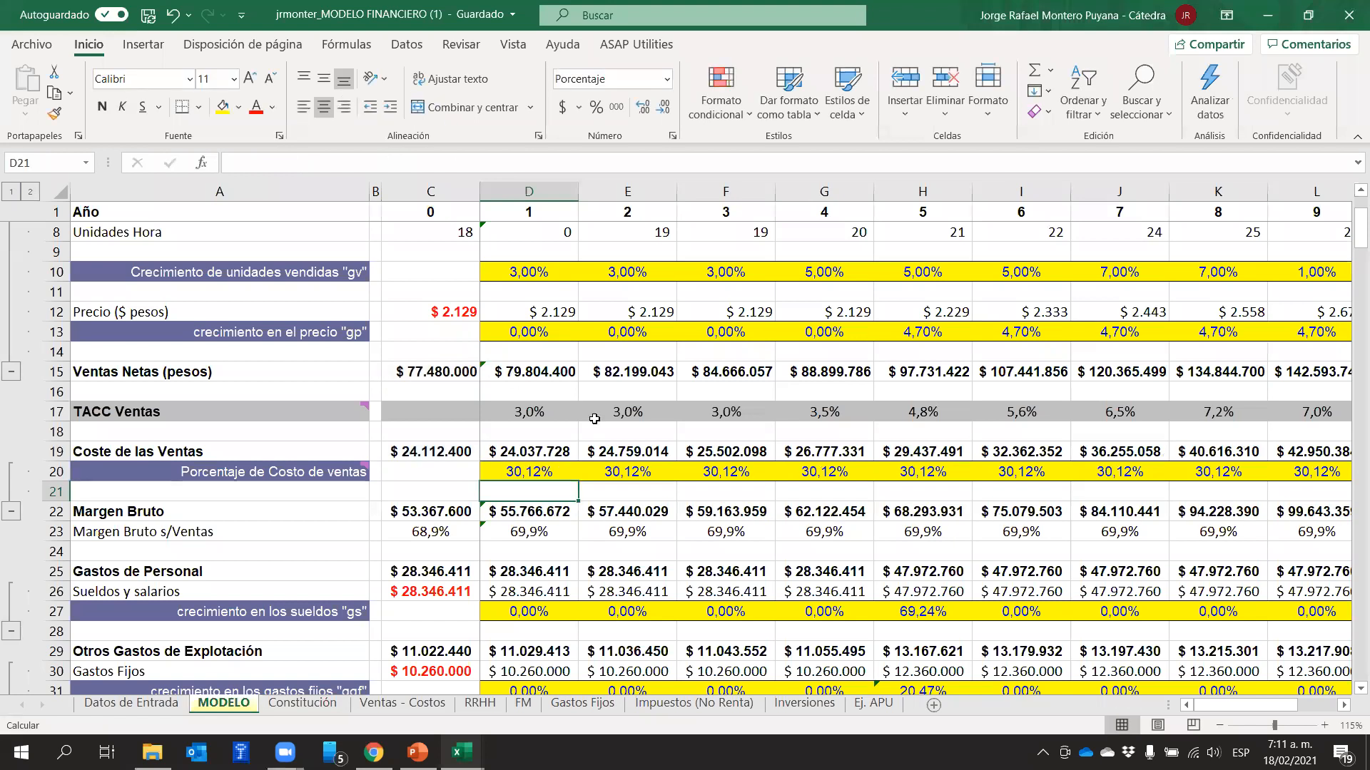
Fill the D20 cost percentage formula across row 20 through year 10 in column M
{"action": "left_click", "coordinate": [567, 467]}
{"action": "left_click_drag", "start_coordinate": [578, 481], "coordinate": [1155, 490]}
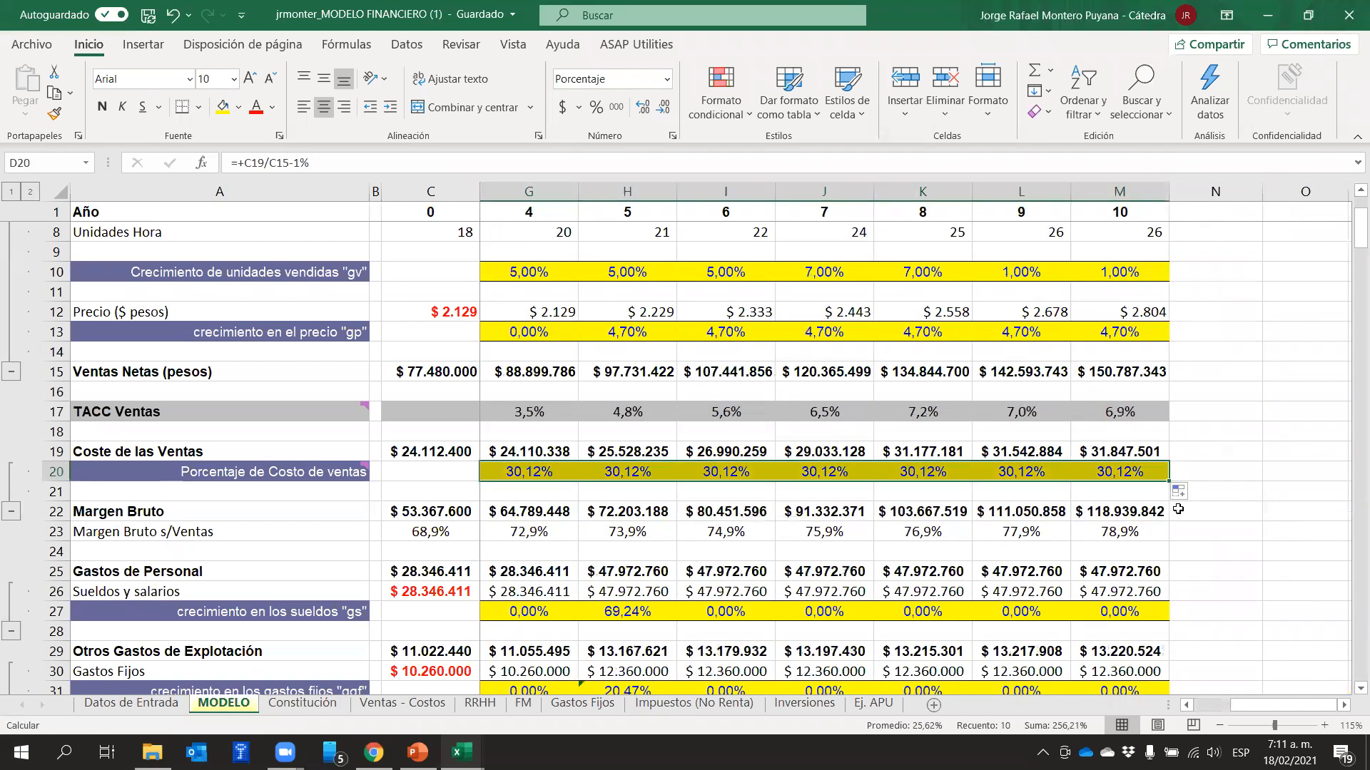
{"action": "left_click_drag", "start_coordinate": [1266, 708], "coordinate": [1230, 714]}
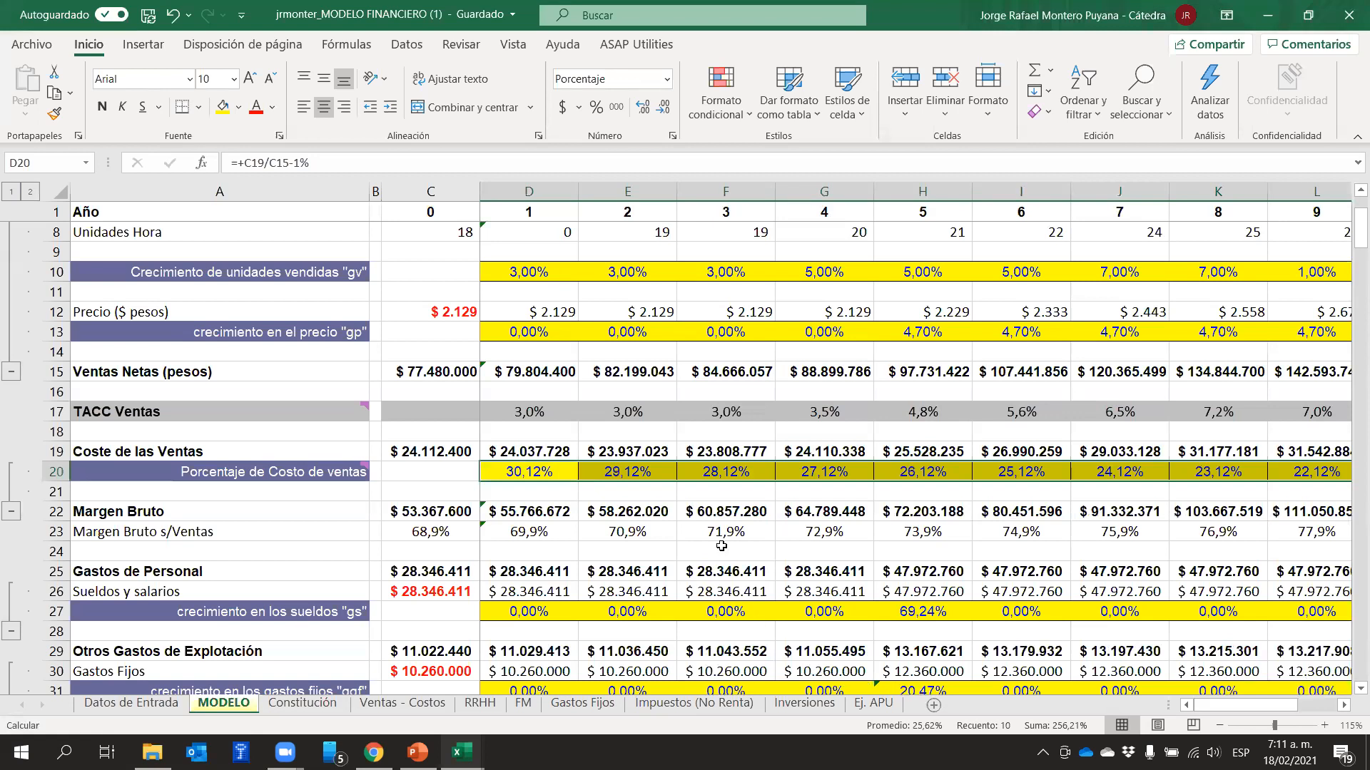
{"action": "left_click", "coordinate": [580, 499]}
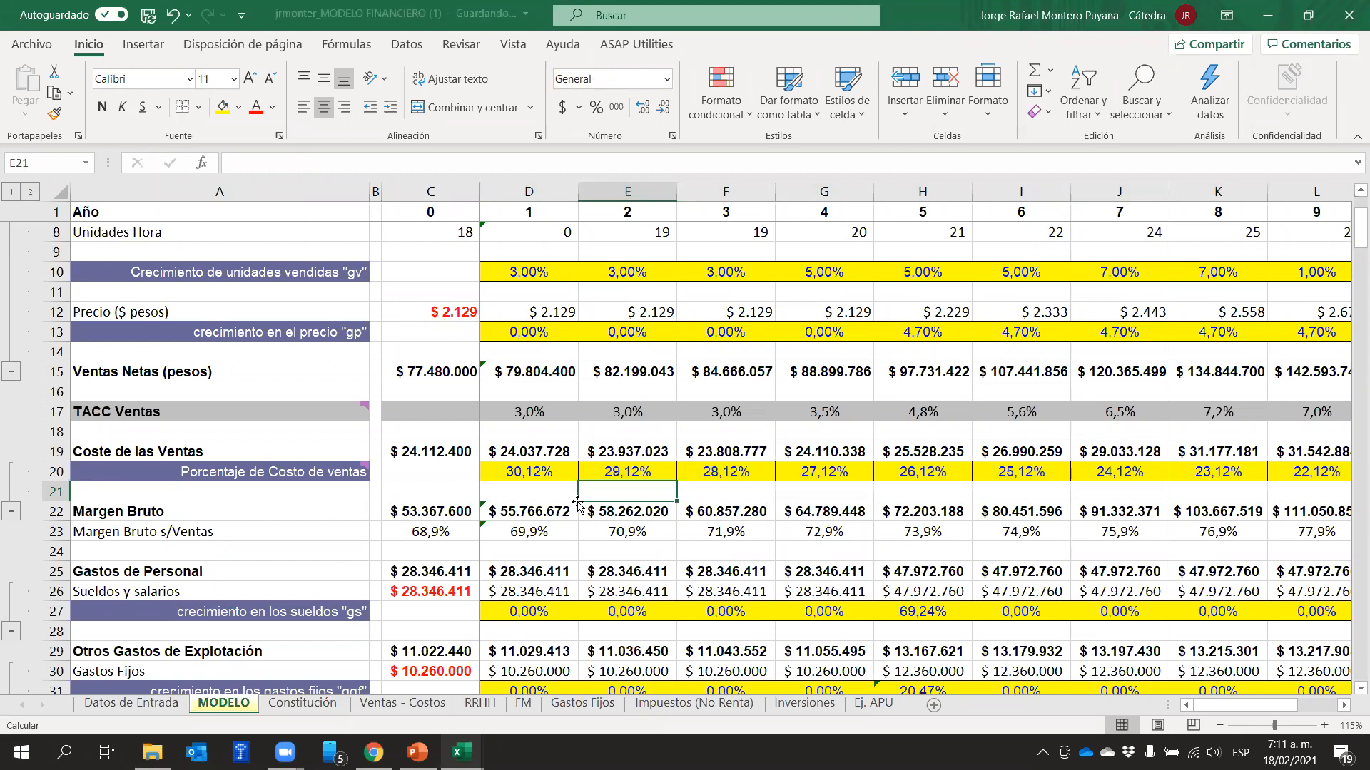
Remove the 1% reduction from year 6's cost percentage in I20, leaving the formula =+H19/H15
{"action": "left_click_drag", "start_coordinate": [542, 471], "coordinate": [949, 472]}
{"action": "left_click", "coordinate": [1031, 465]}
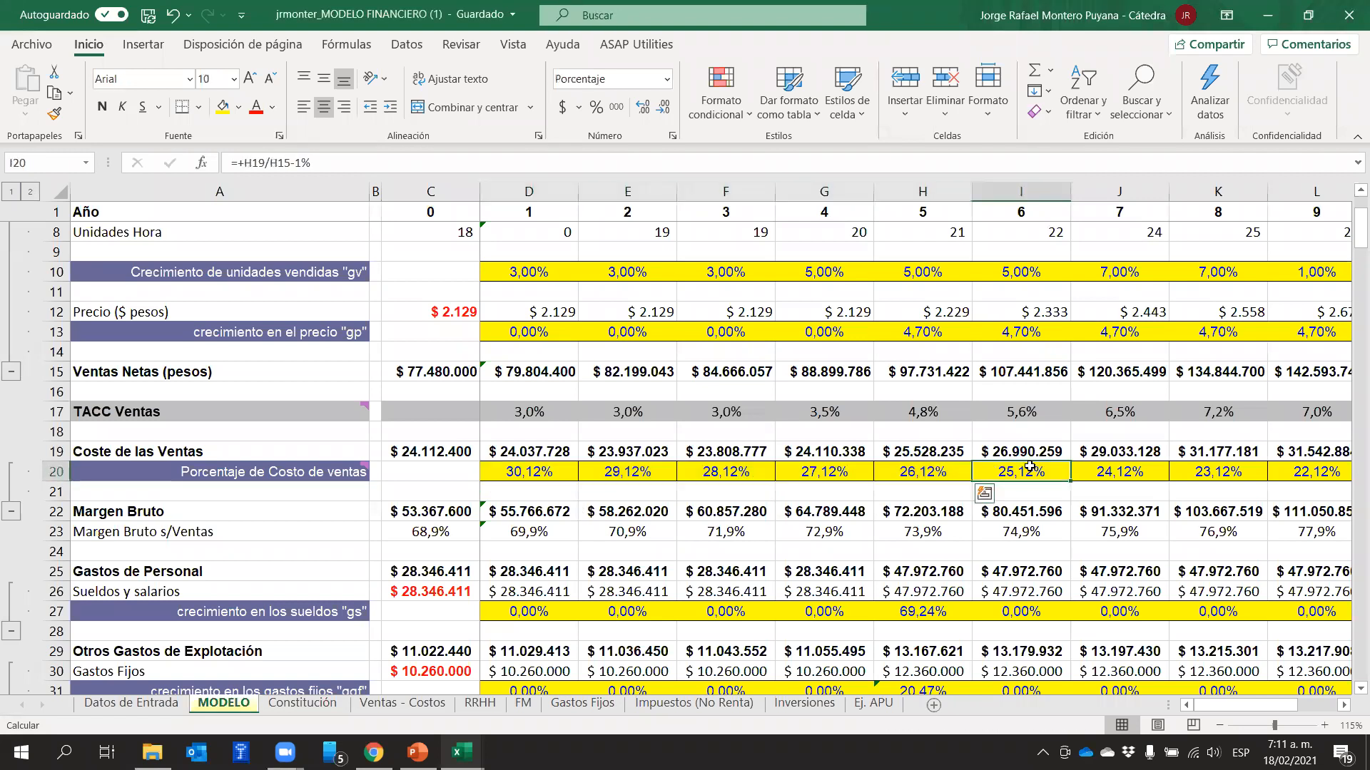
{"action": "left_click", "coordinate": [370, 158]}
{"action": "key", "text": "BackSpace"}
{"action": "key", "text": "BackSpace"}
{"action": "key", "text": "BackSpace"}
{"action": "key", "text": "Return"}
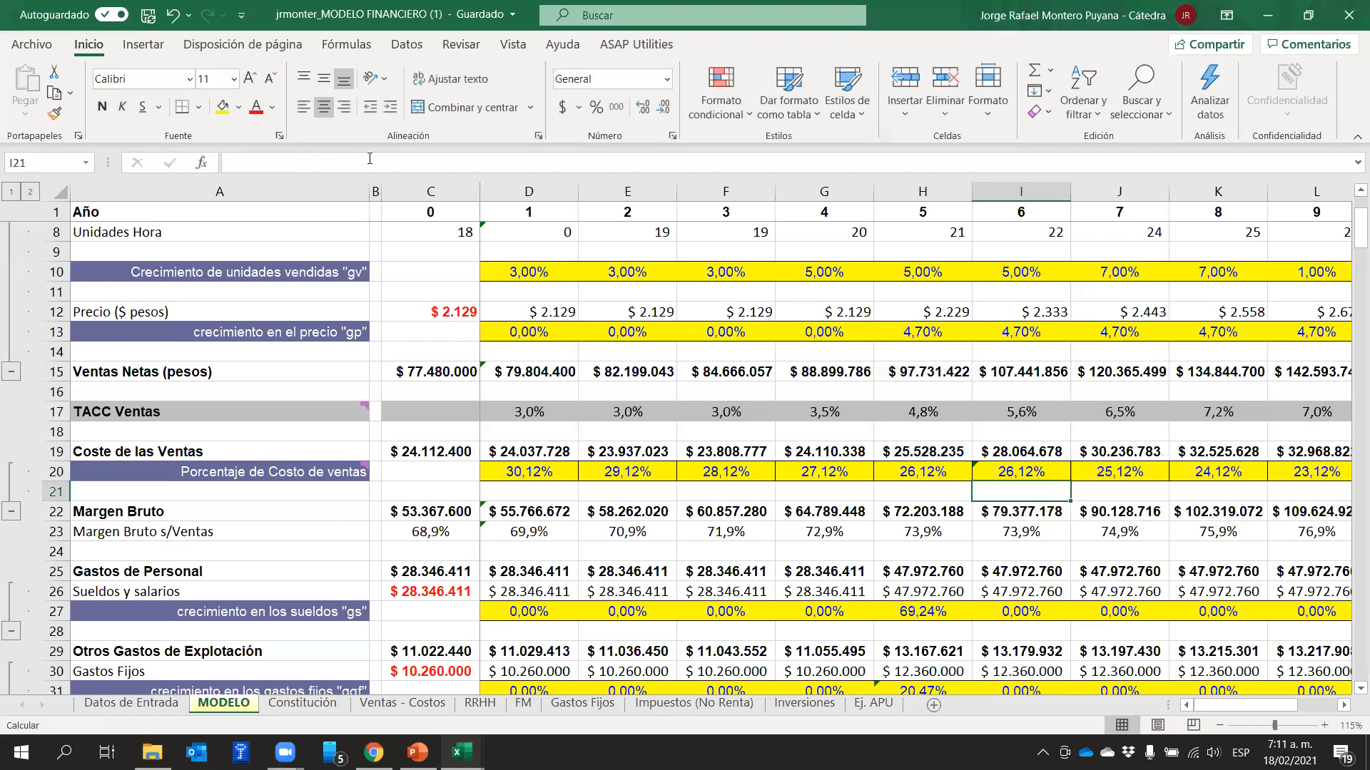
Fill the I20 cost percentage formula across the remaining projection years of row 20
{"action": "left_click", "coordinate": [1007, 473]}
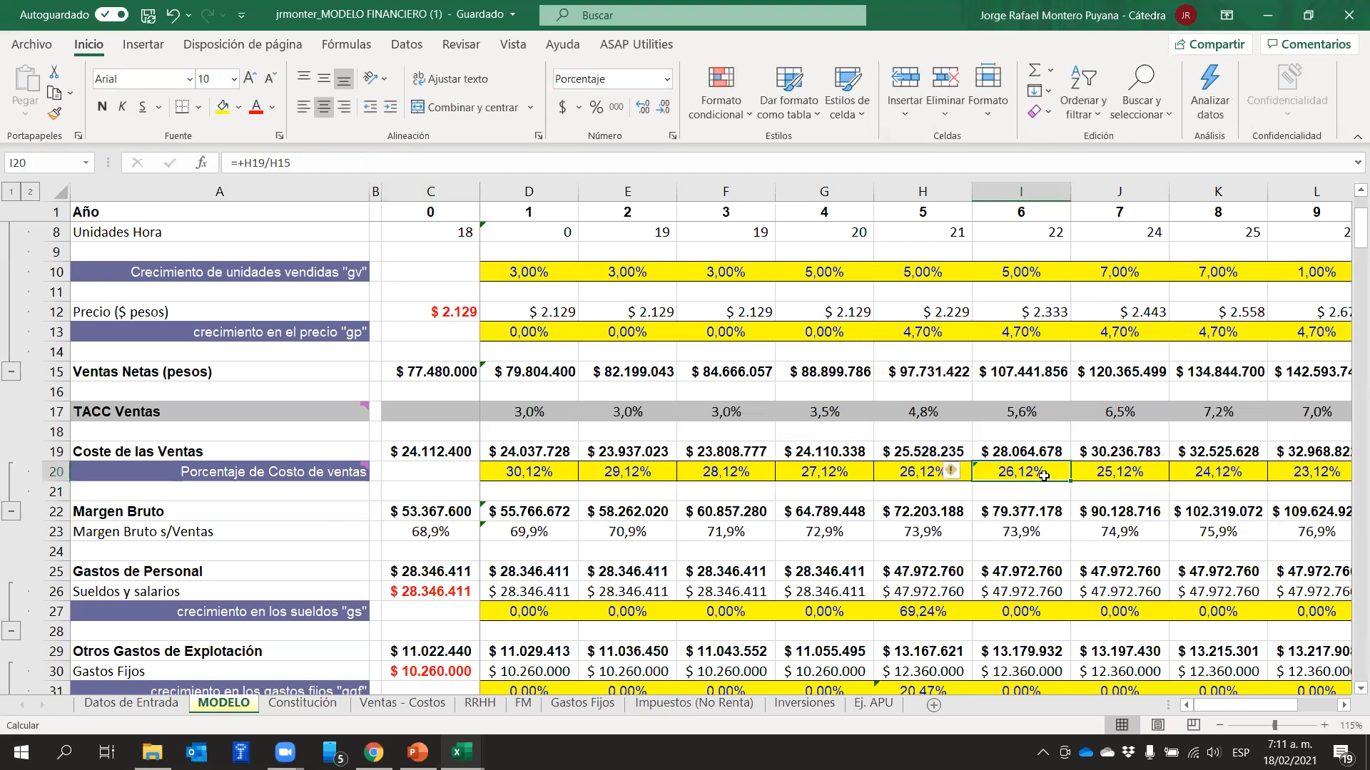
{"action": "left_click_drag", "start_coordinate": [1070, 479], "coordinate": [1161, 497]}
{"action": "left_click", "coordinate": [1281, 471]}
{"action": "left_click_drag", "start_coordinate": [1328, 705], "coordinate": [1126, 712]}
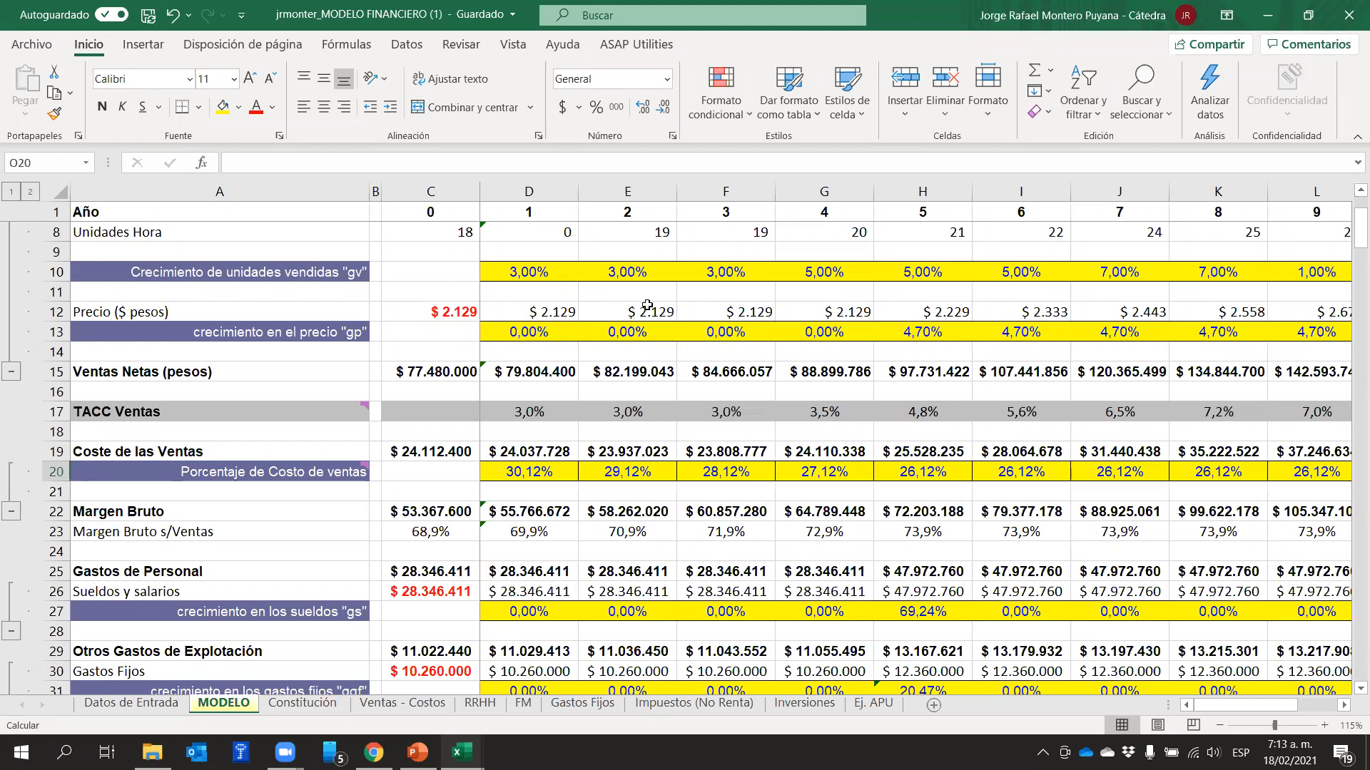
Review the Porcentaje de Costo de ventas year by year from D20 to J20
{"action": "left_click", "coordinate": [549, 467]}
{"action": "left_click", "coordinate": [646, 471]}
{"action": "left_click", "coordinate": [728, 474]}
{"action": "left_click", "coordinate": [828, 477]}
{"action": "left_click", "coordinate": [912, 467]}
{"action": "left_click", "coordinate": [1032, 470]}
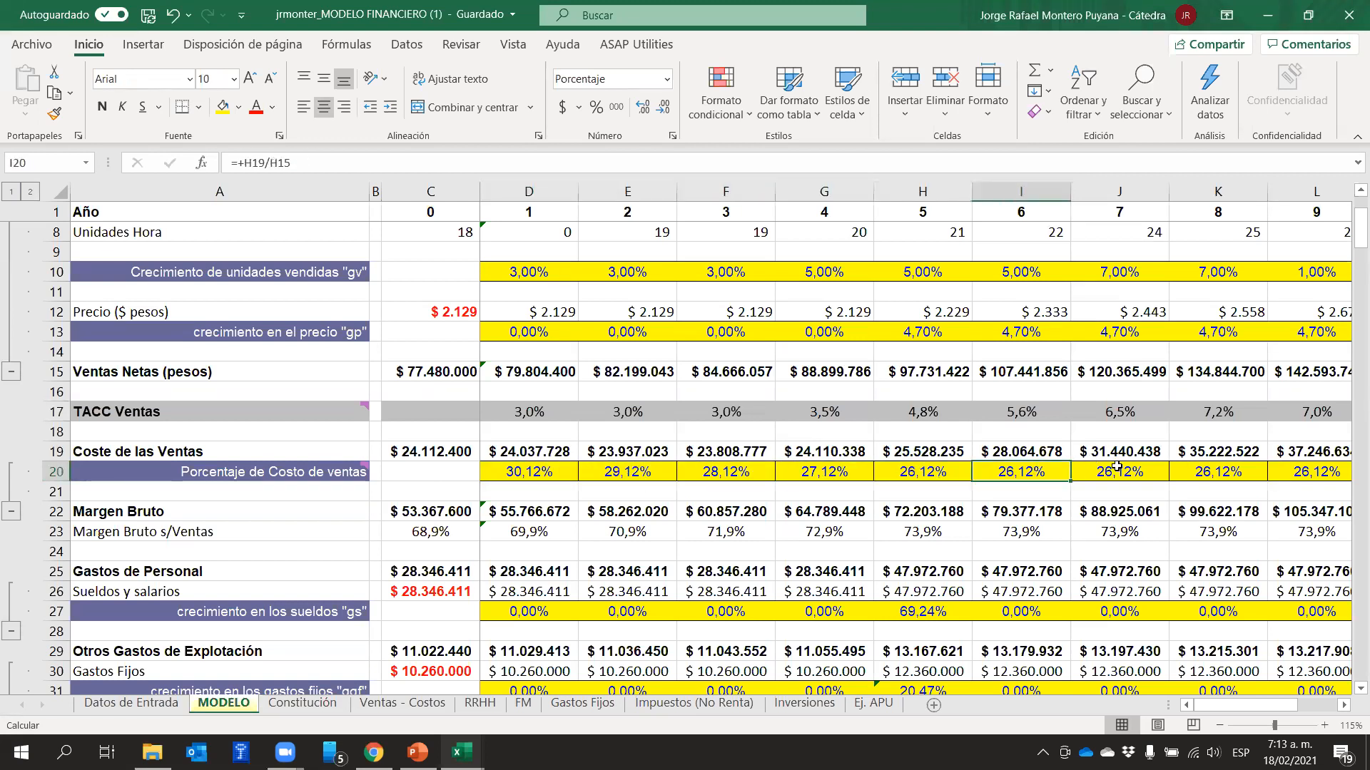
{"action": "left_click", "coordinate": [1078, 471]}
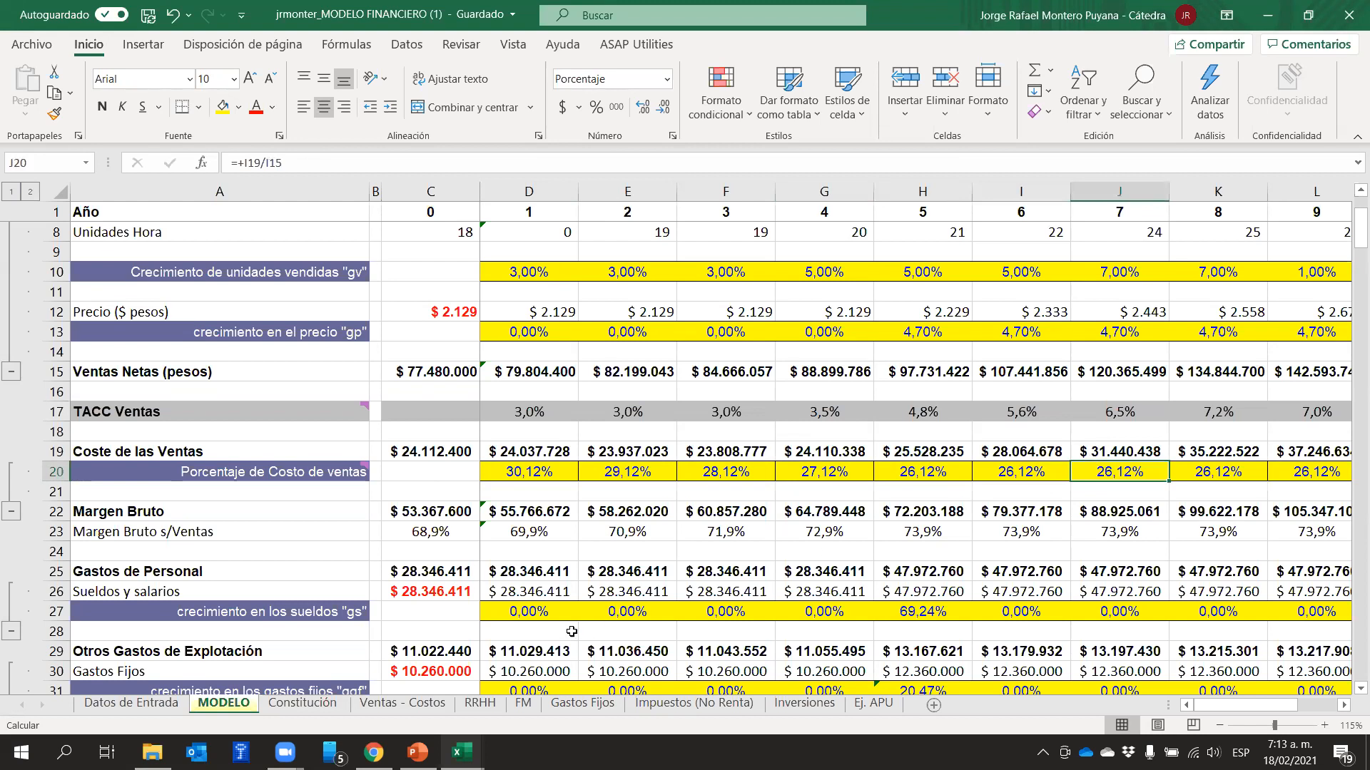
Review year 0's net sales, cost of sales and Margen Bruto formulas, and the Margen Bruto s/Ventas row 23
{"action": "left_click", "coordinate": [526, 480]}
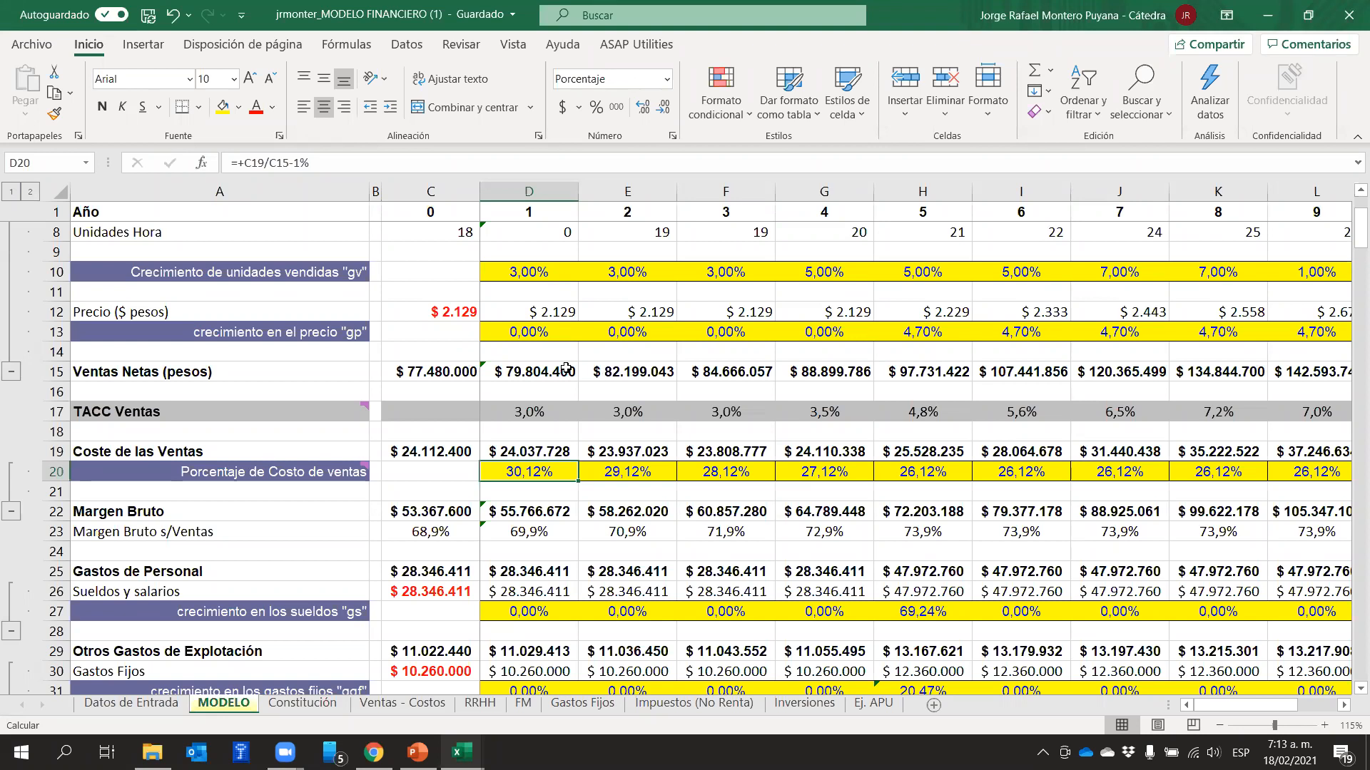
{"action": "left_click", "coordinate": [415, 368]}
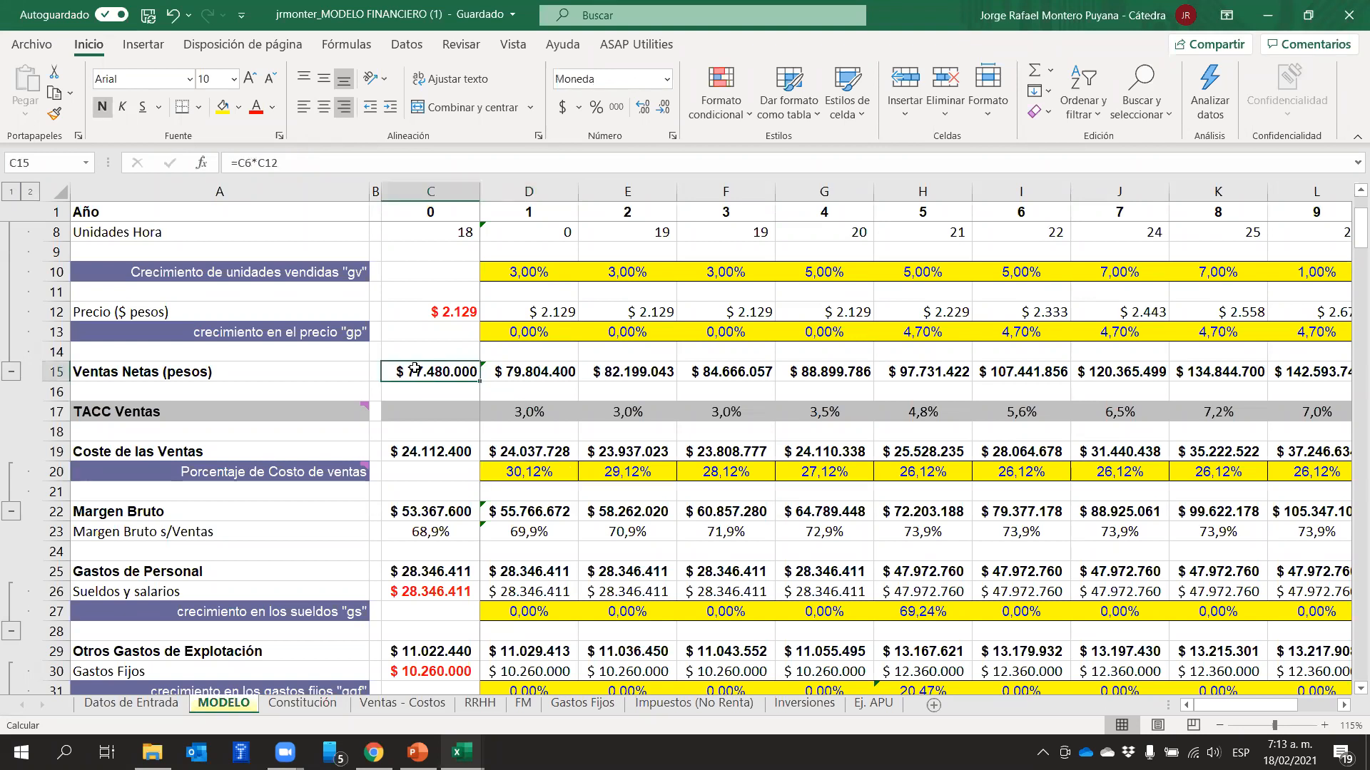
{"action": "left_click", "coordinate": [416, 454]}
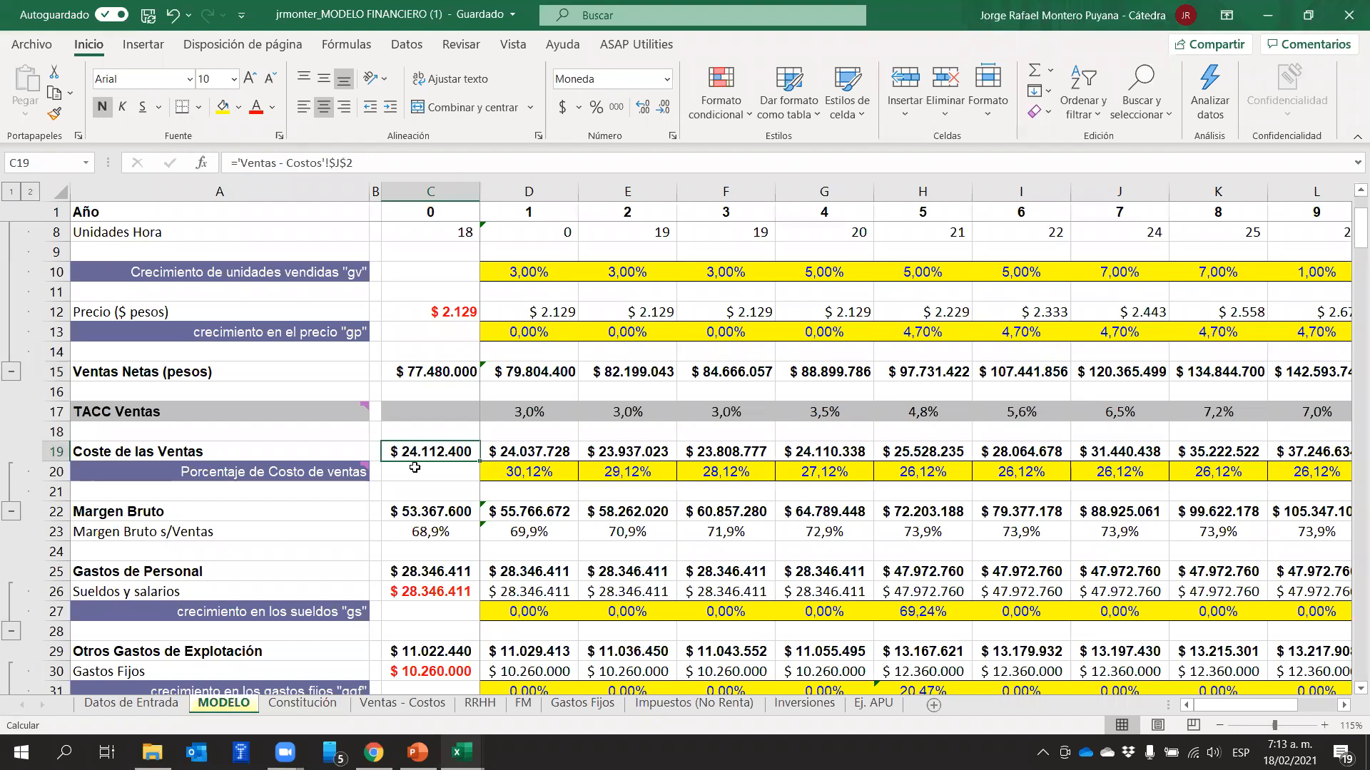
{"action": "left_click", "coordinate": [428, 508]}
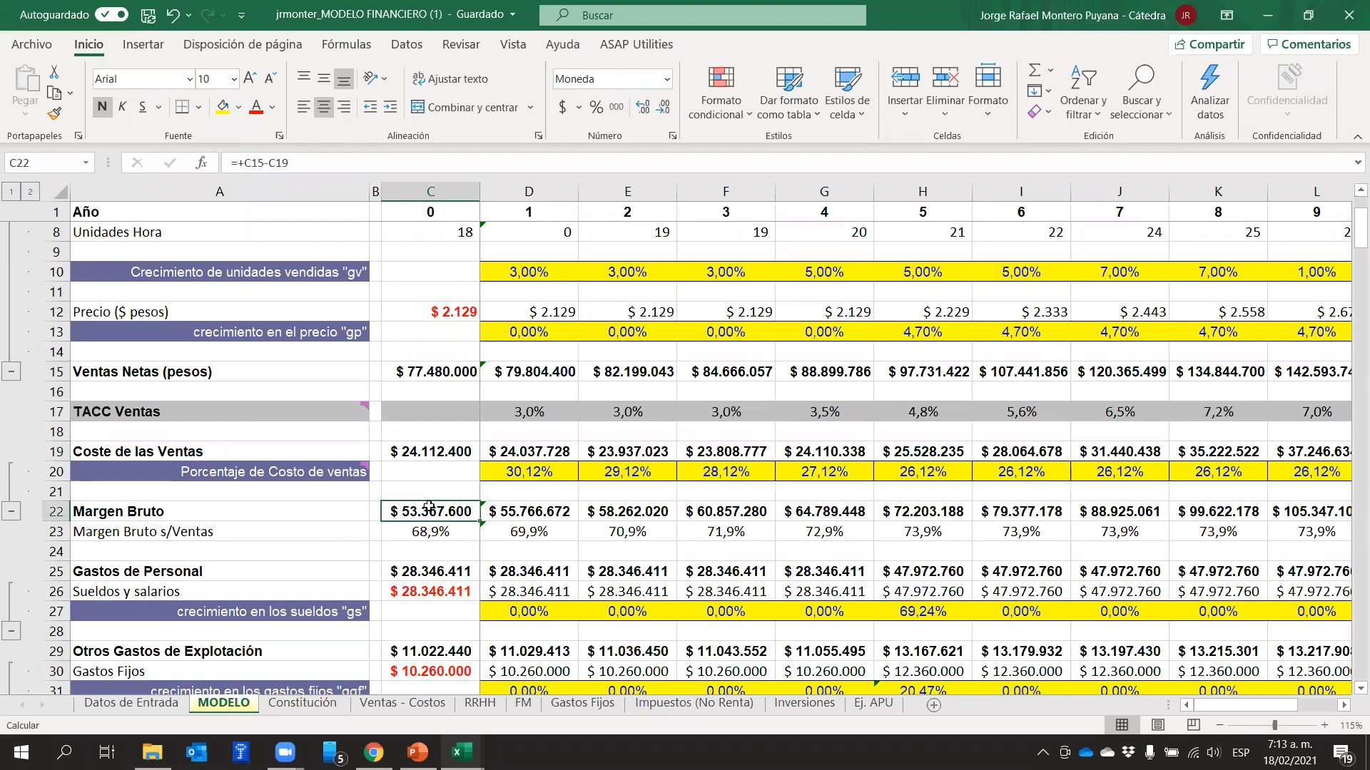
{"action": "left_click", "coordinate": [463, 531]}
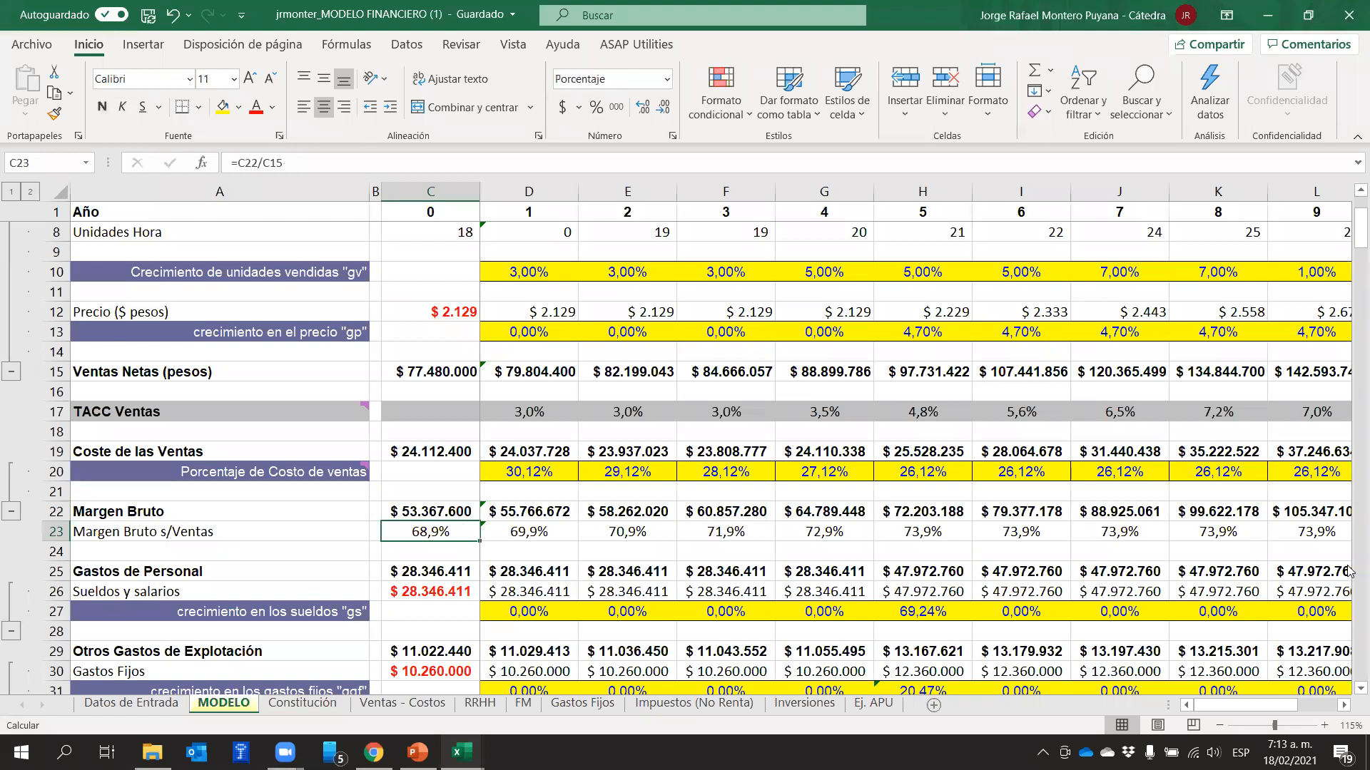
{"action": "left_click", "coordinate": [54, 532]}
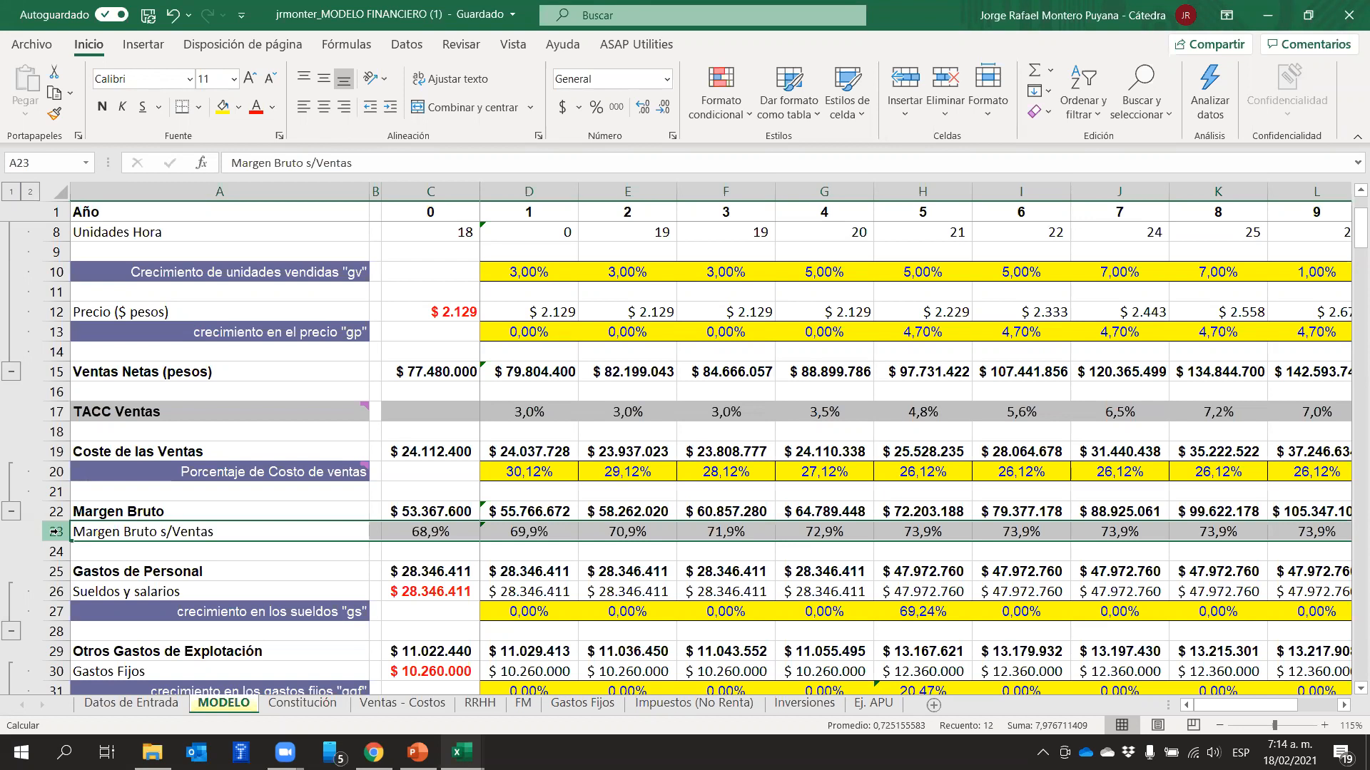
{"action": "left_click", "coordinate": [398, 512]}
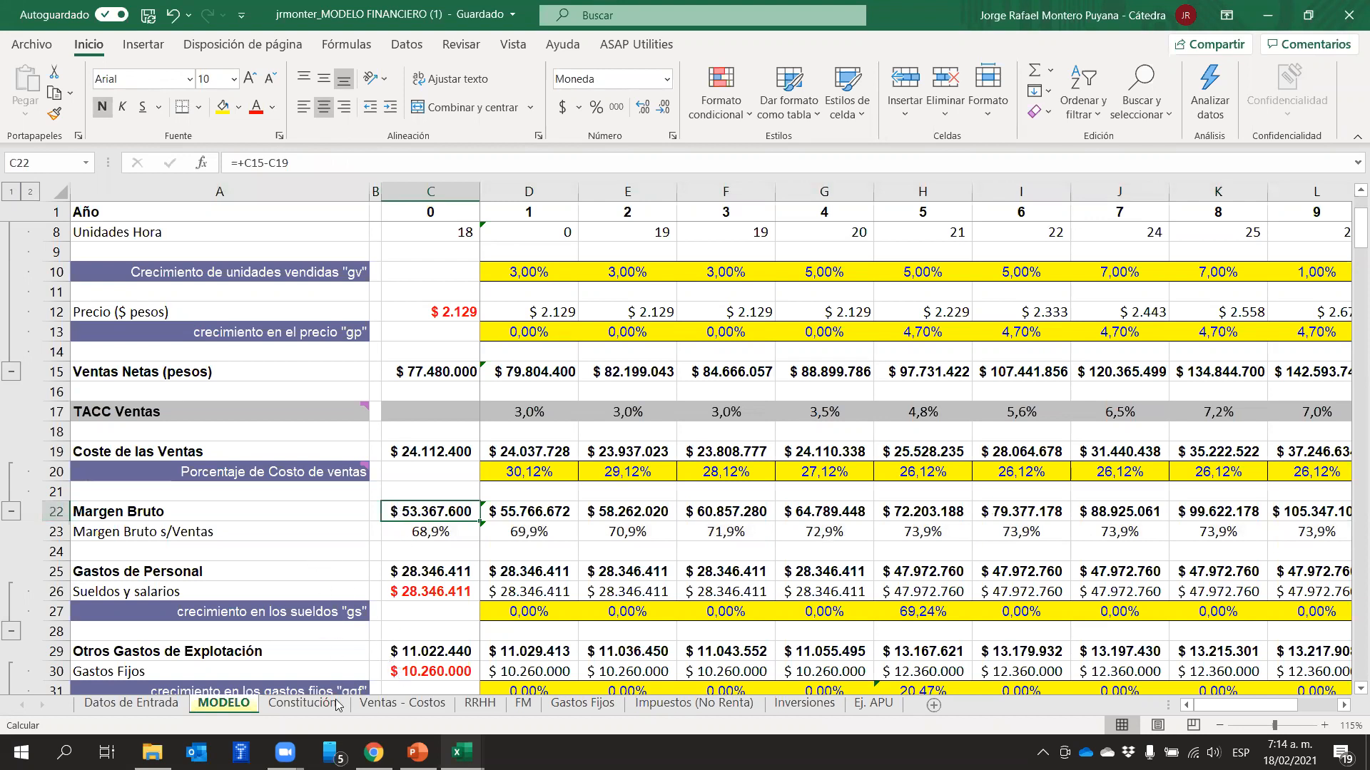
Switch to PowerPoint and review slides 233 and 234 on estimating the cost of sales and the Margen Bruto
{"action": "scroll", "coordinate": [421, 571], "scroll_direction": "down", "scroll_amount": 3}
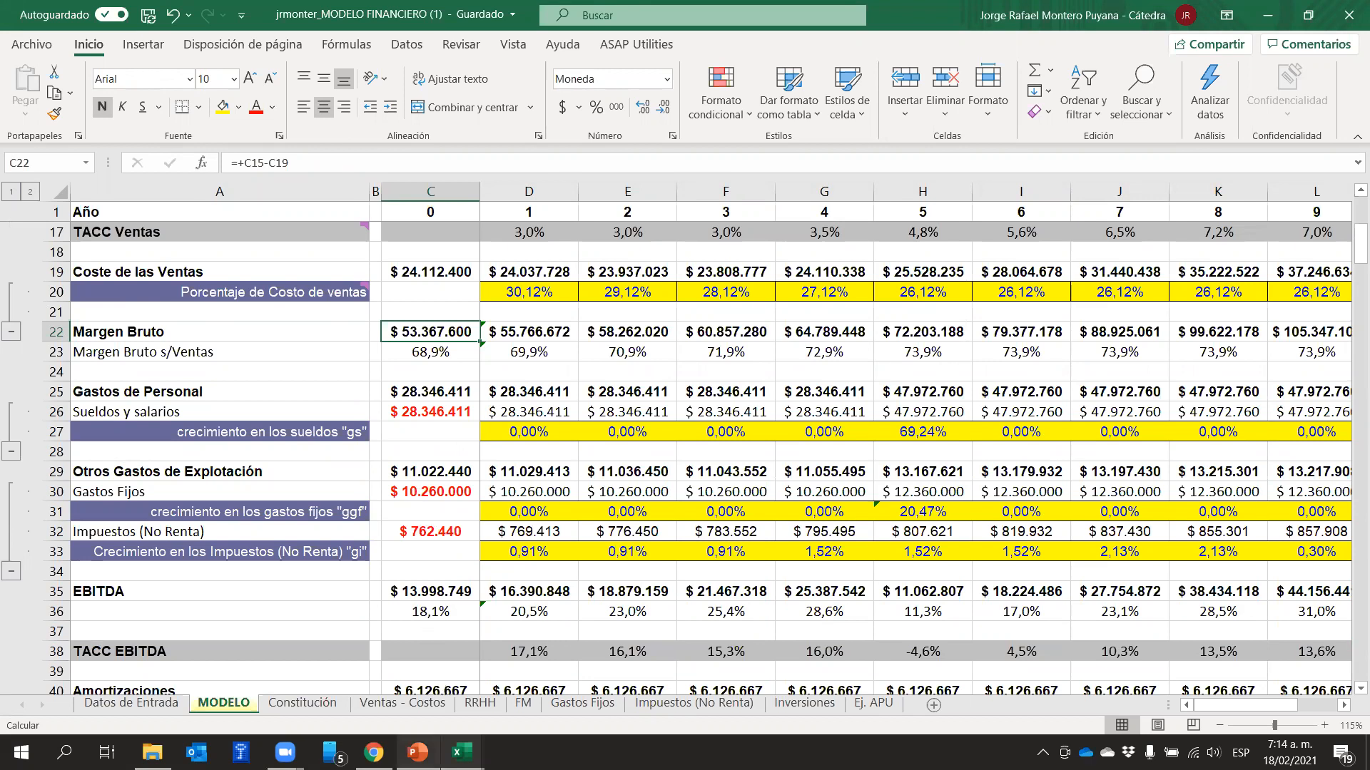
{"action": "left_click", "coordinate": [417, 752]}
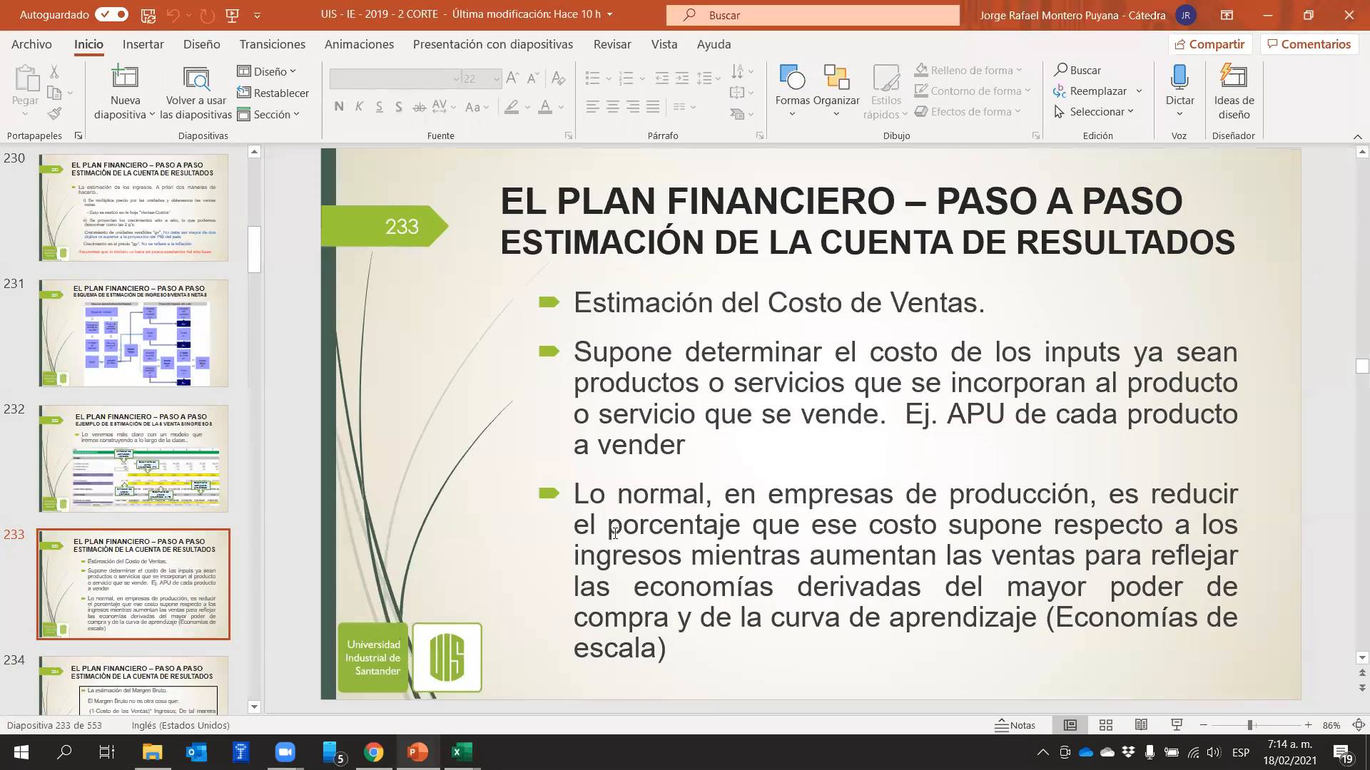
{"action": "scroll", "coordinate": [615, 533], "scroll_direction": "down", "scroll_amount": 2}
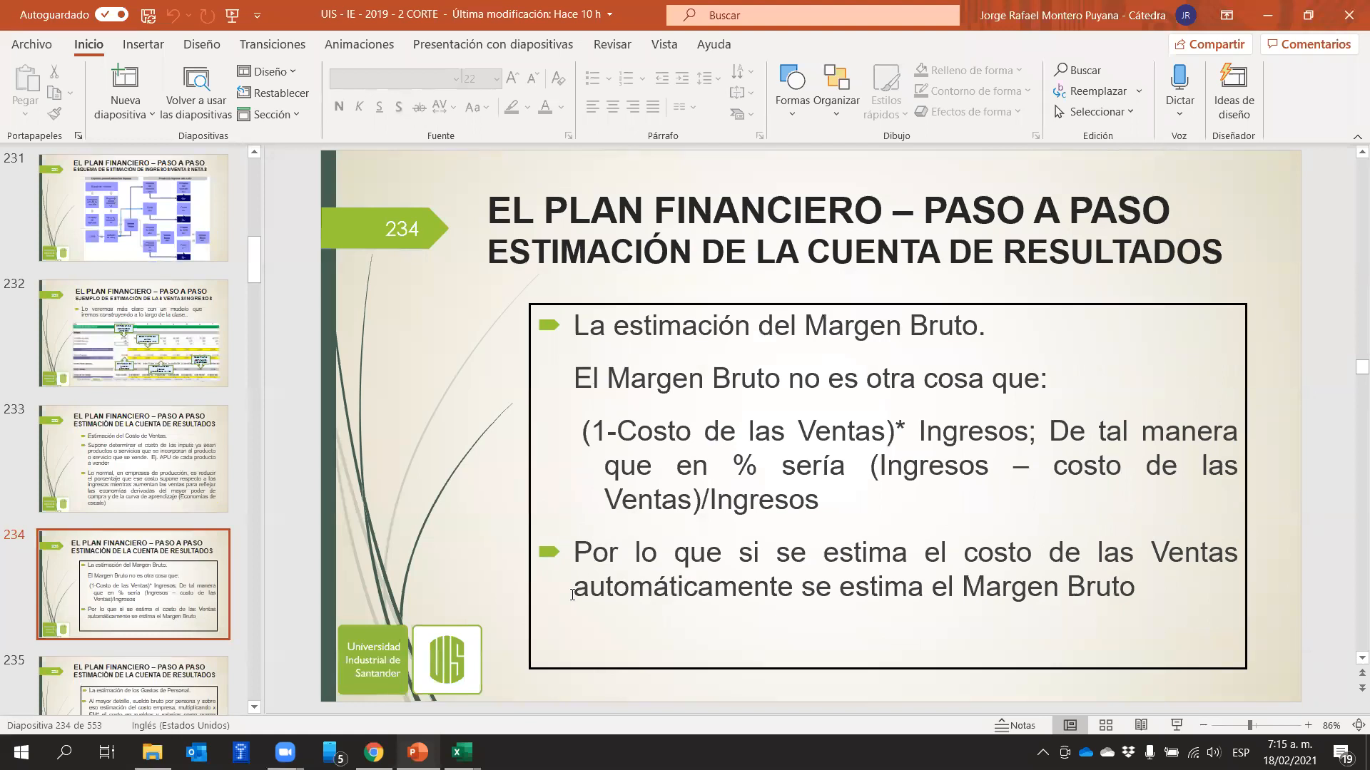
Return to the Excel financial model and inspect the C22 Margen Bruto formula against net sales in C15 and cost of sales in C19
{"action": "mouse_move", "coordinate": [462, 752]}
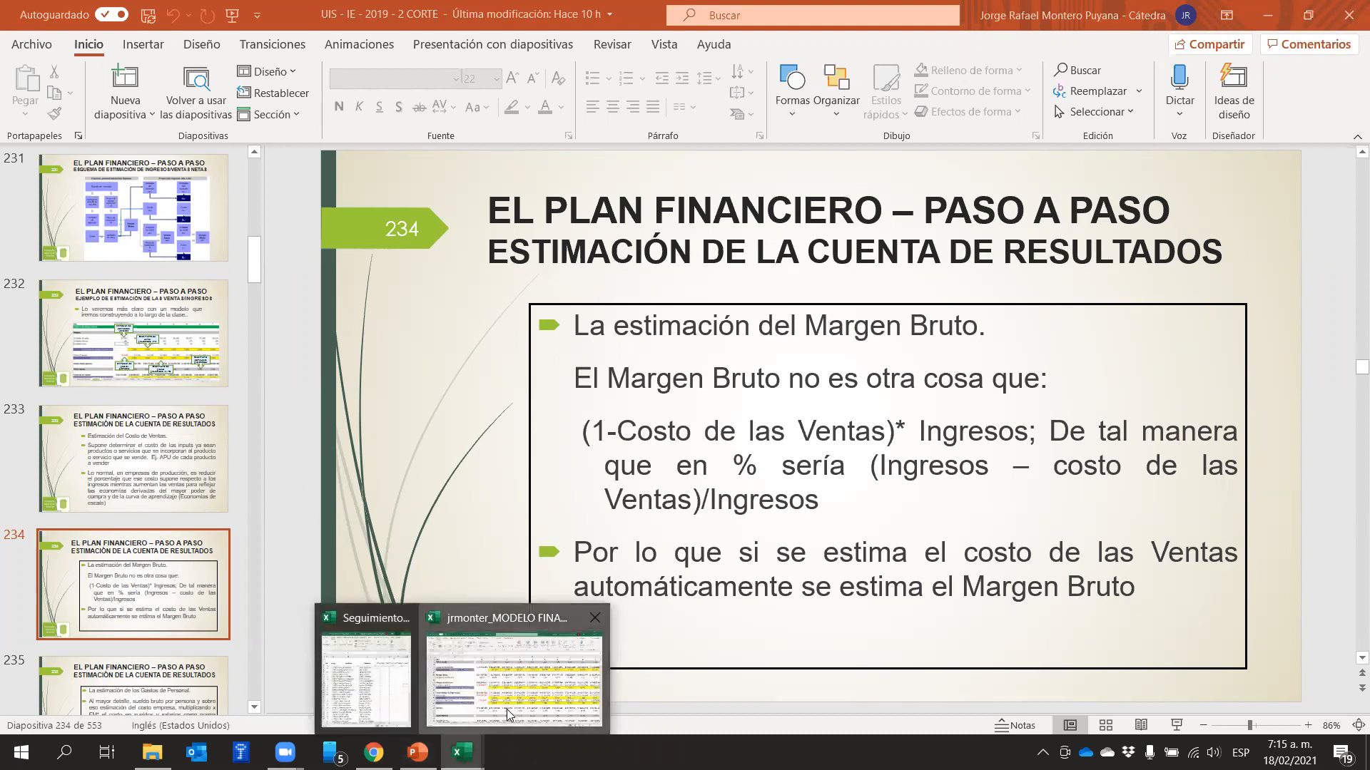
{"action": "left_click", "coordinate": [506, 709]}
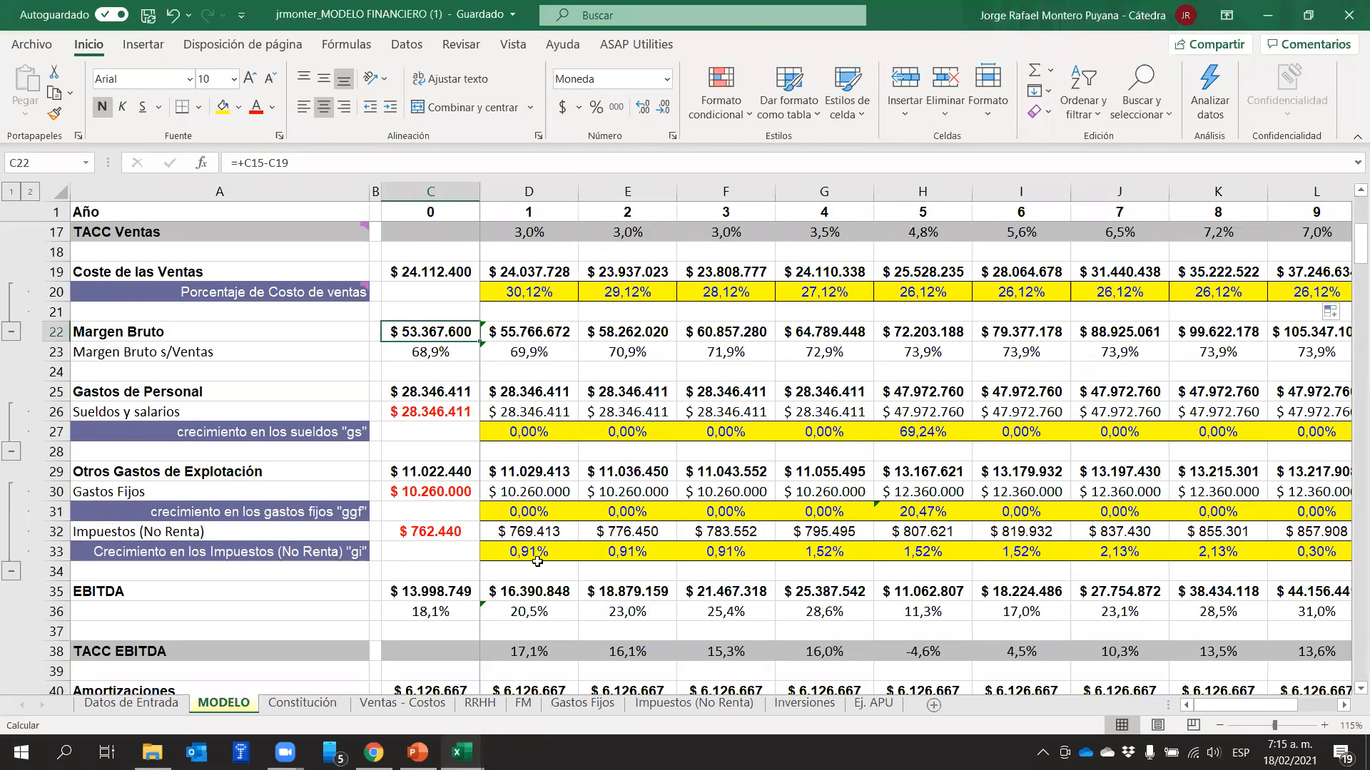
{"action": "scroll", "coordinate": [537, 562], "scroll_direction": "up", "scroll_amount": 2}
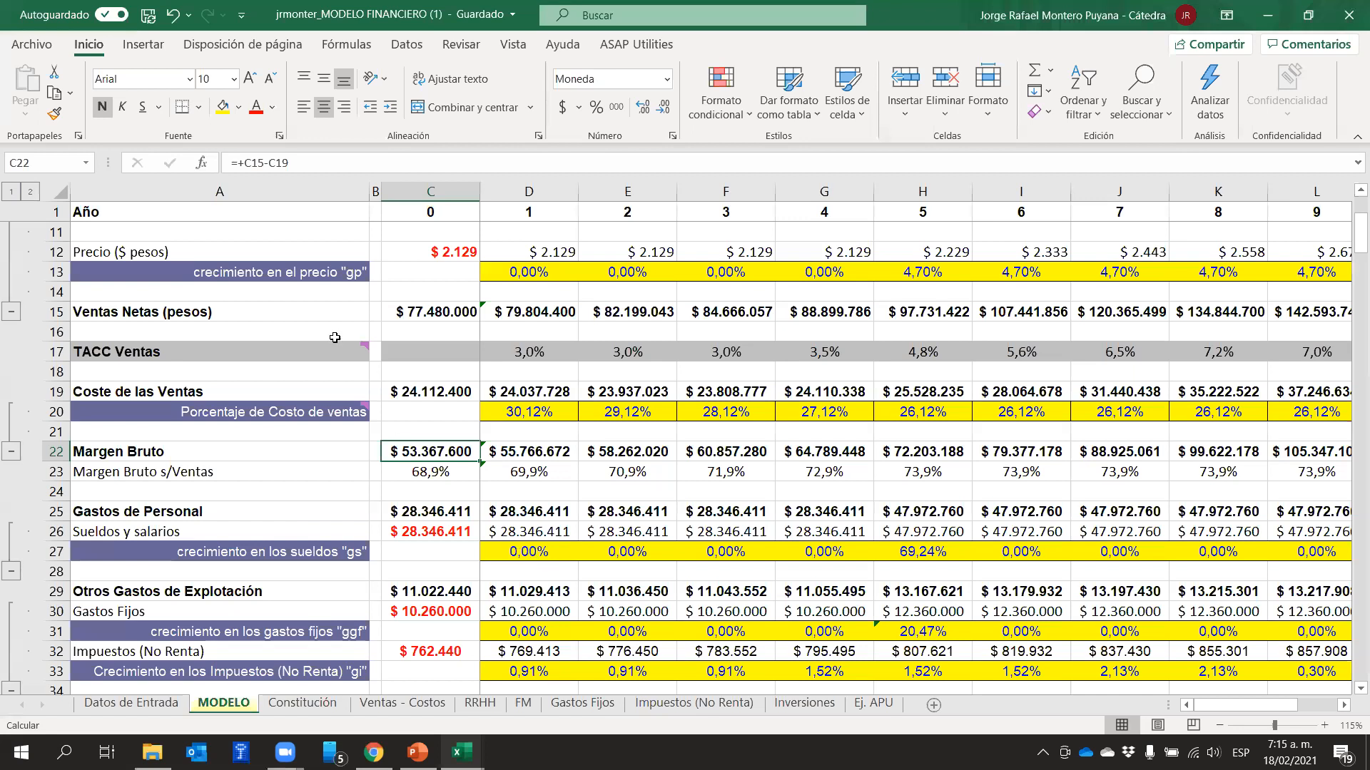
{"action": "left_click", "coordinate": [455, 309]}
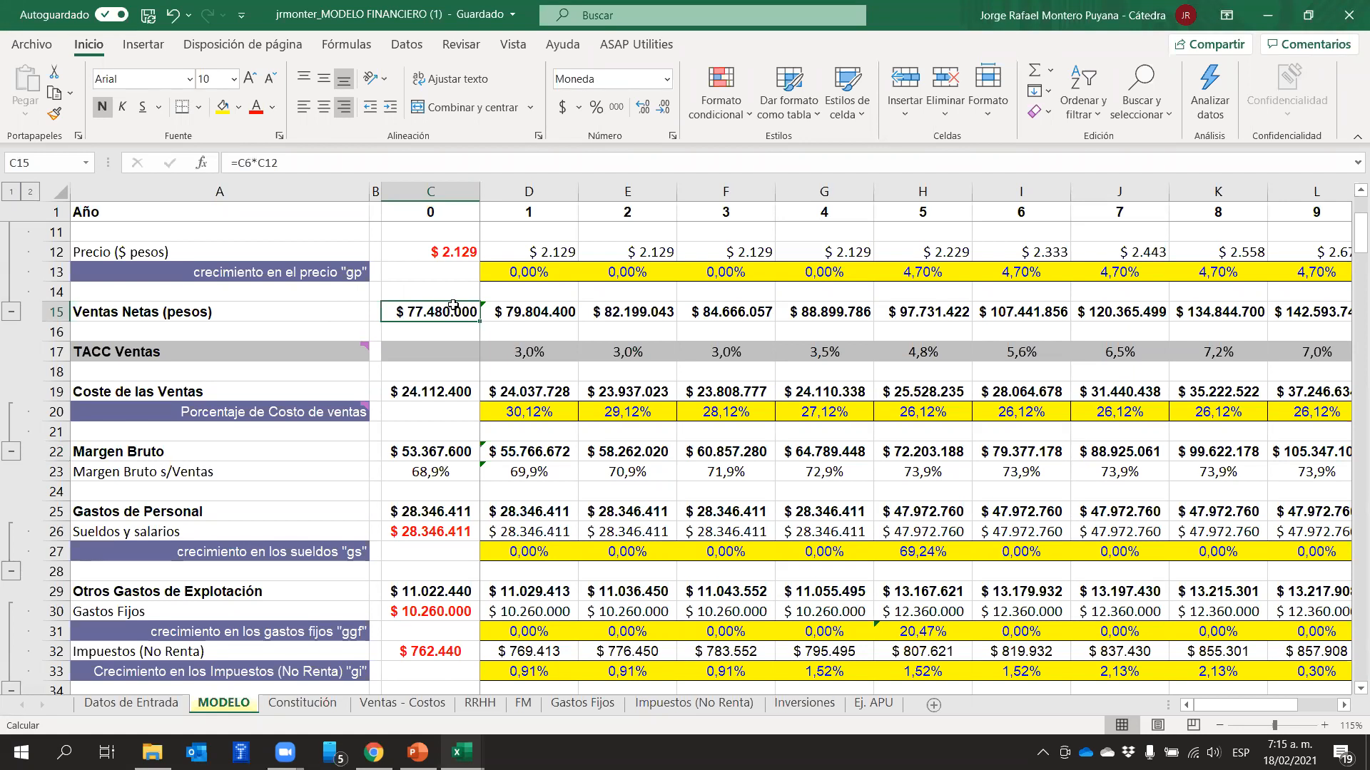
{"action": "left_click", "coordinate": [431, 395]}
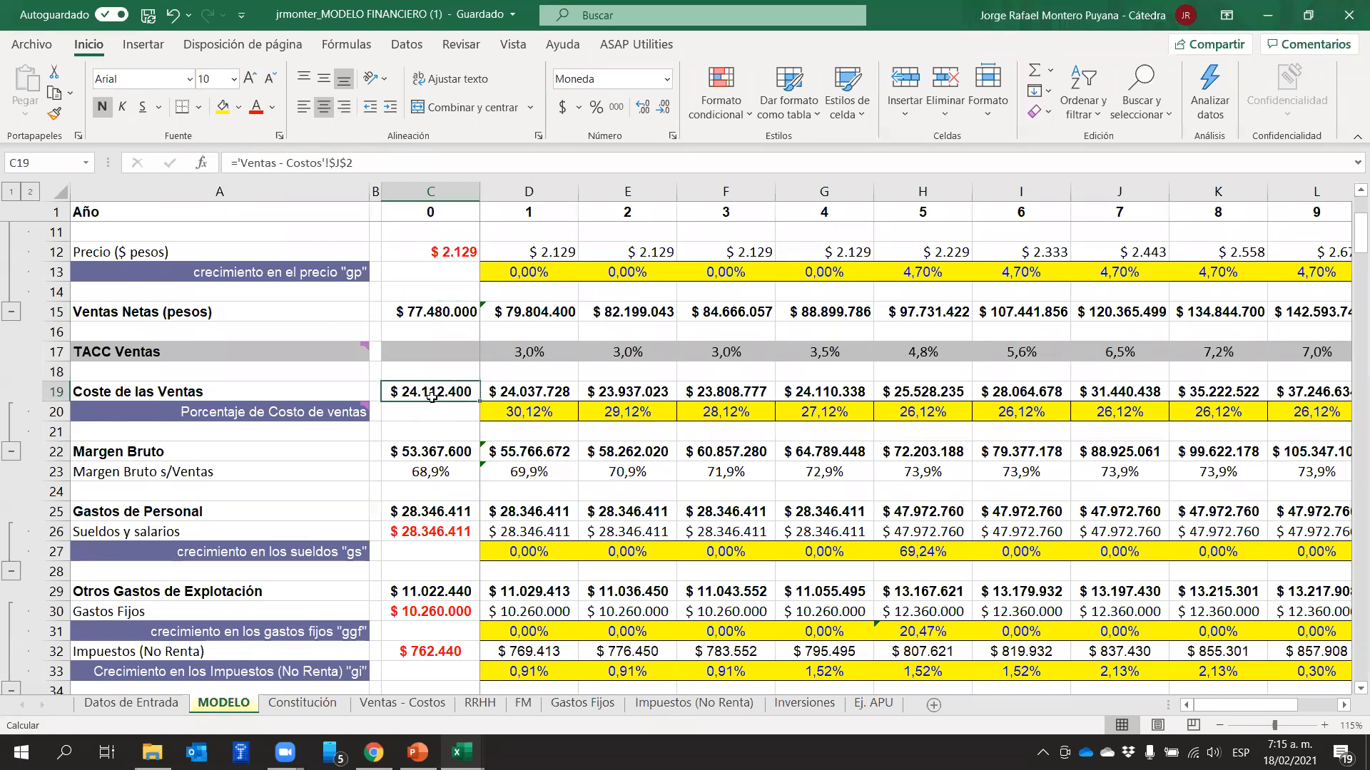
{"action": "left_click", "coordinate": [444, 453]}
{"action": "left_click", "coordinate": [339, 161]}
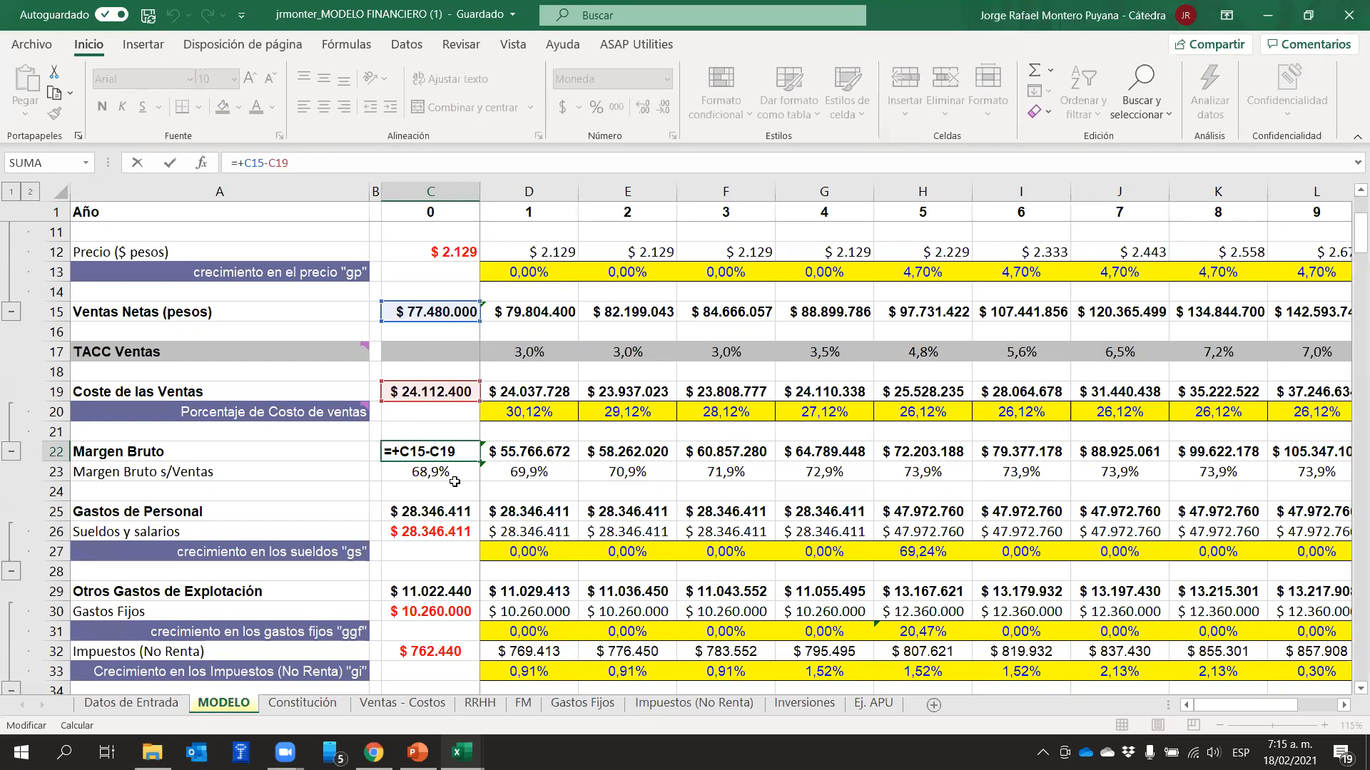
{"action": "left_click", "coordinate": [495, 480]}
Compare year 0's Margen Bruto in C22 with Coste de las Ventas in C19 and Ventas Netas in C15
{"action": "left_click", "coordinate": [426, 457]}
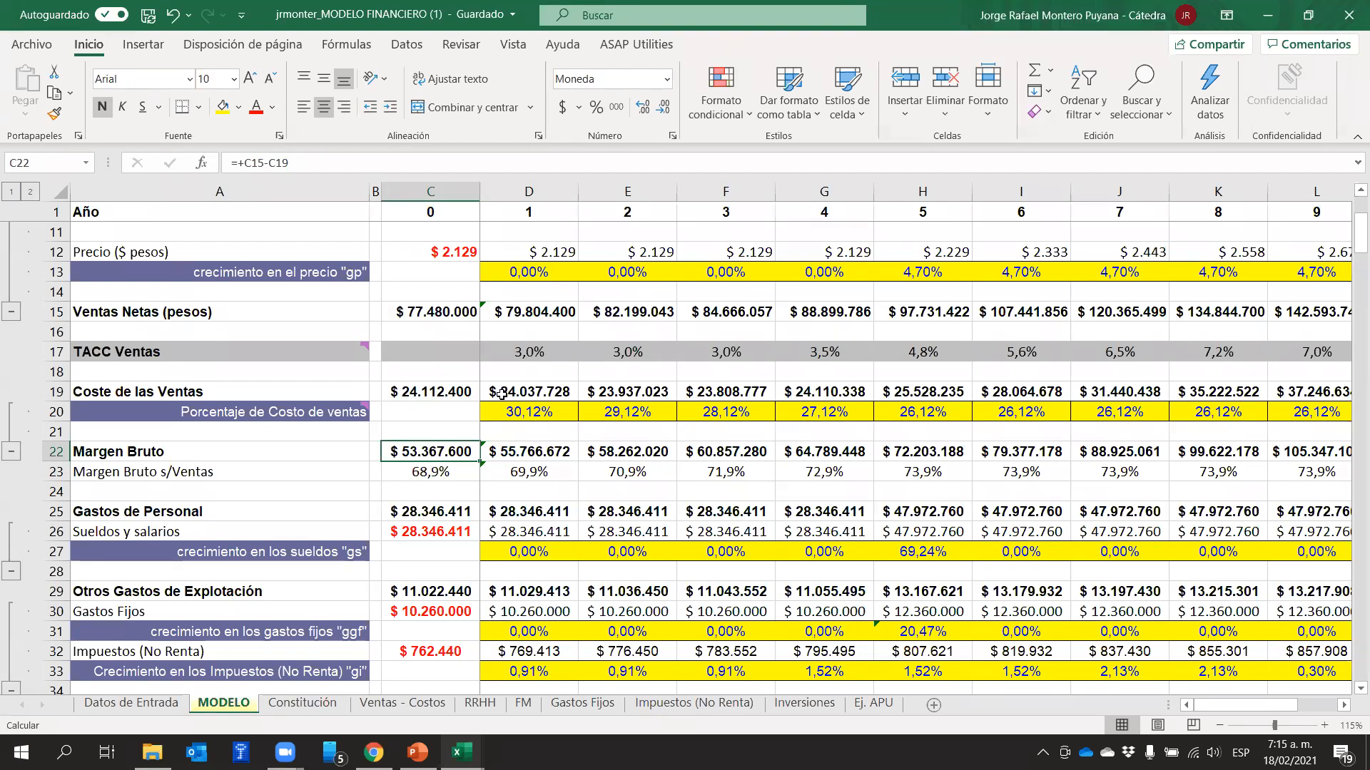
{"action": "left_click", "coordinate": [423, 392]}
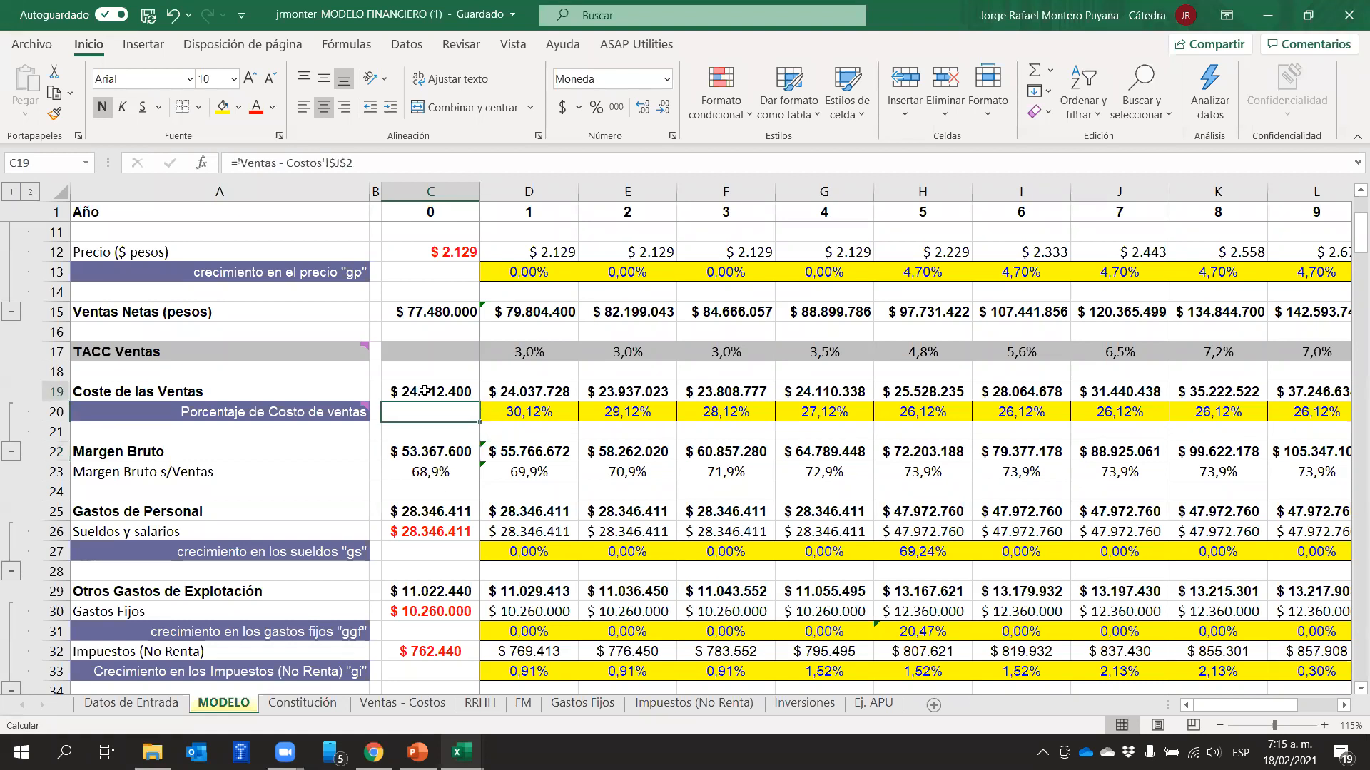
{"action": "left_click", "coordinate": [440, 312]}
{"action": "left_click", "coordinate": [426, 388]}
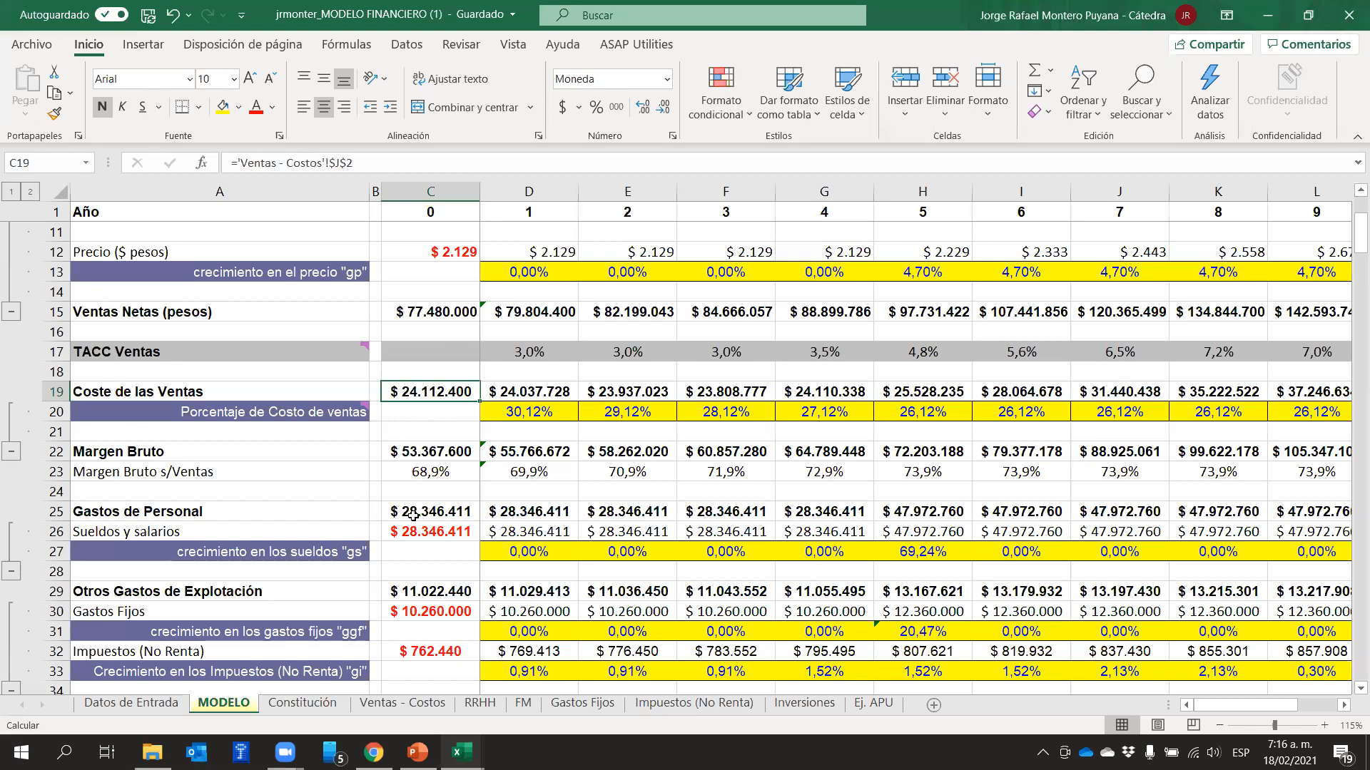
Inspect the C23 Margen Bruto s/Ventas formula and review rows 23, 20, 19 and 22 across the projected years
{"action": "left_click", "coordinate": [420, 474]}
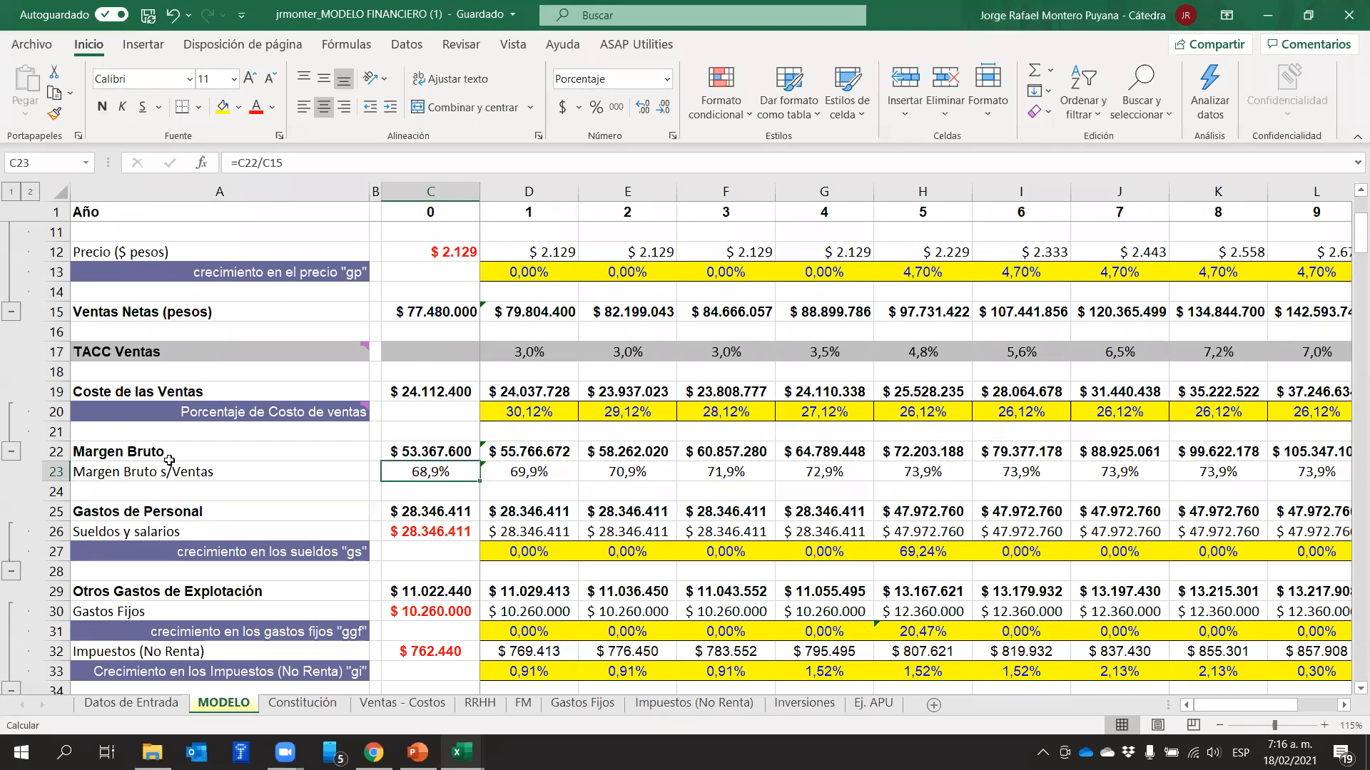
{"action": "left_click", "coordinate": [56, 471]}
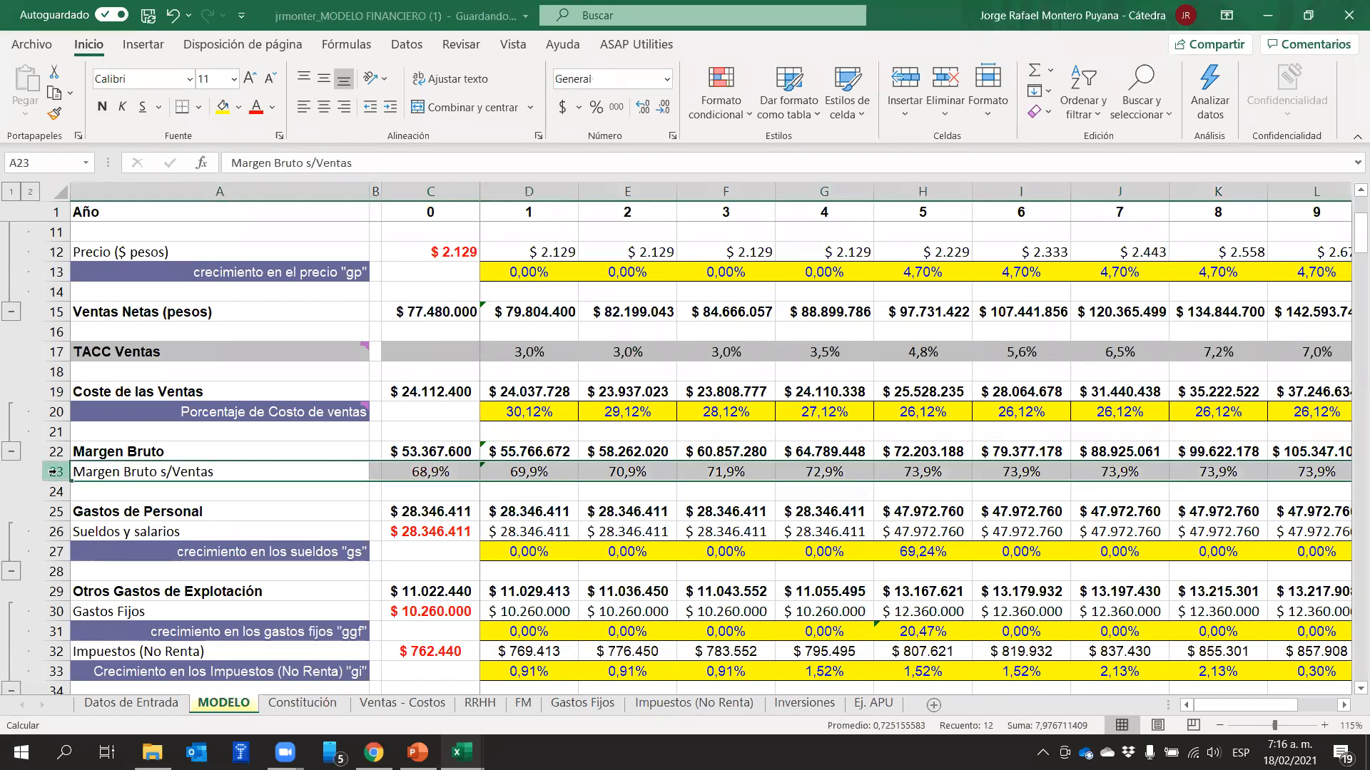
{"action": "left_click", "coordinate": [467, 499]}
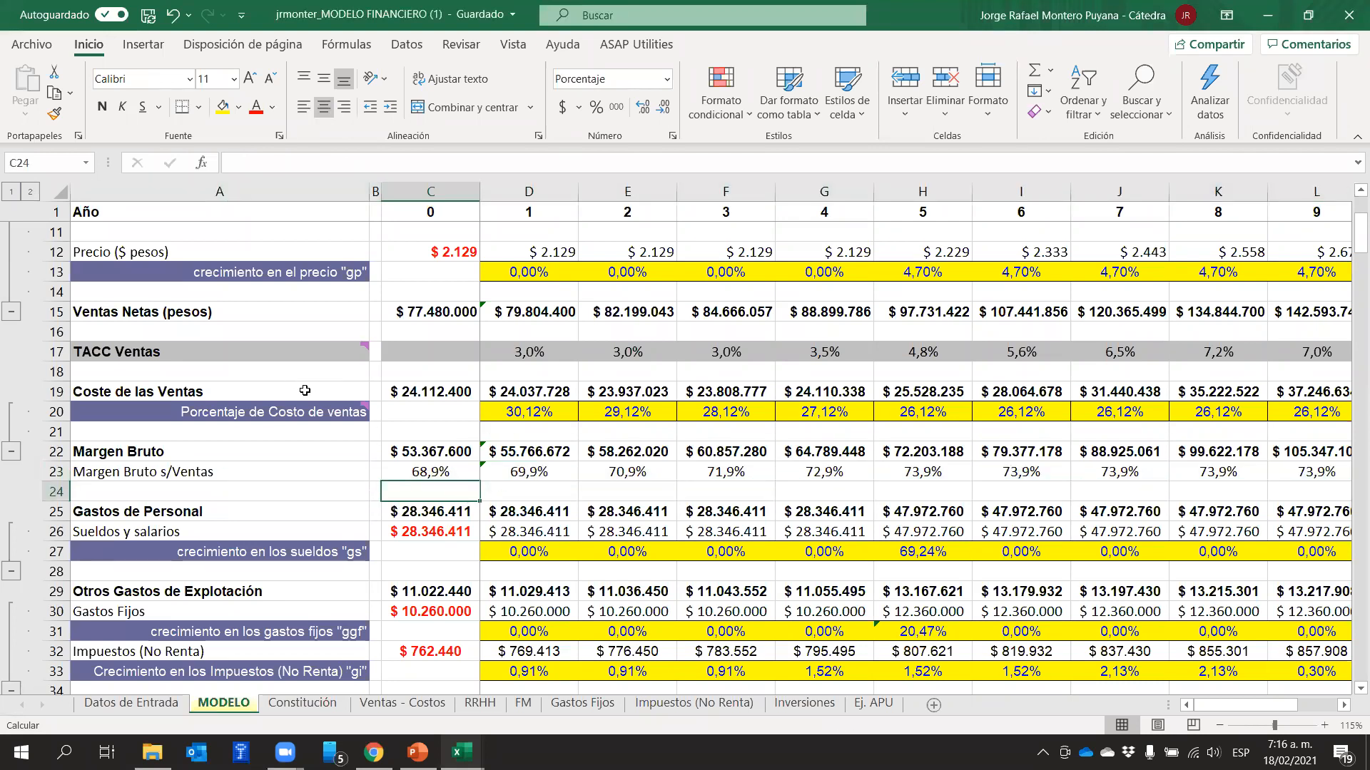
{"action": "left_click", "coordinate": [56, 412]}
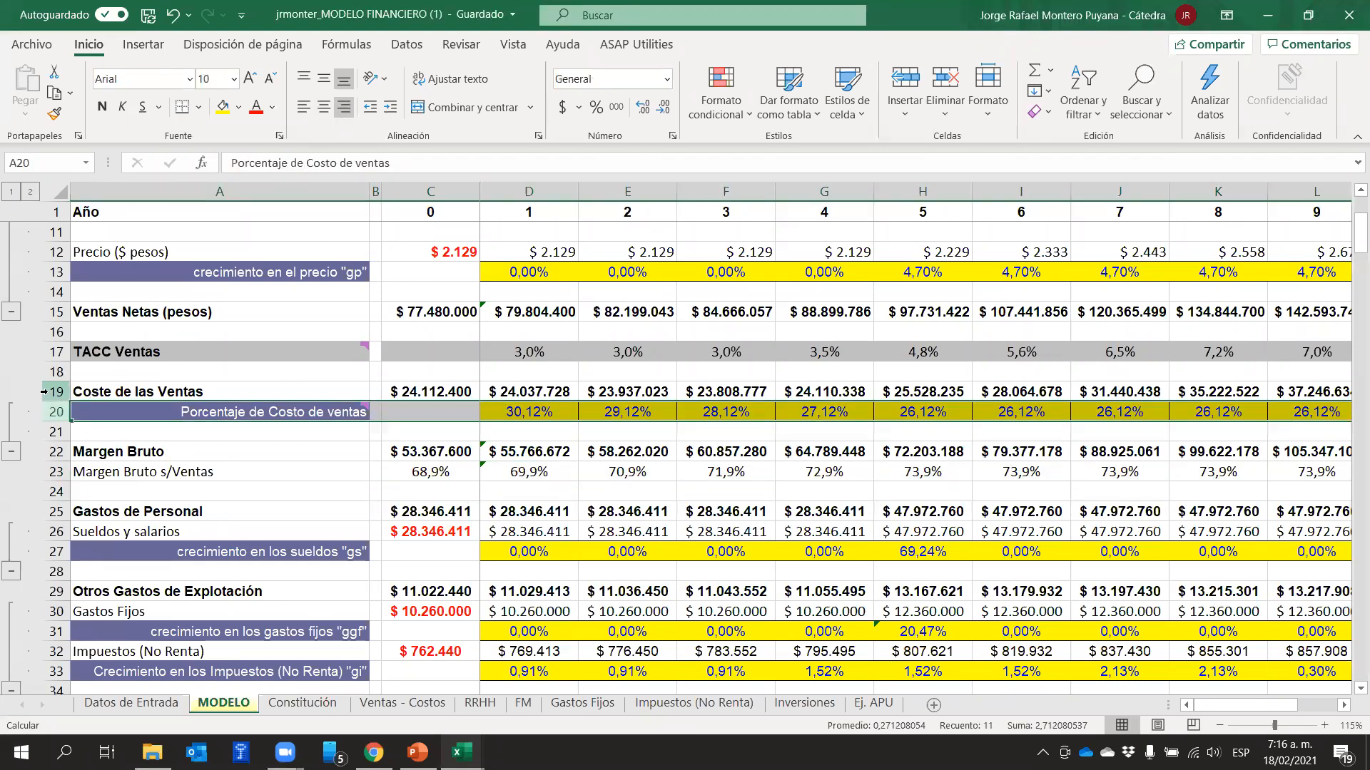
{"action": "left_click", "coordinate": [52, 394]}
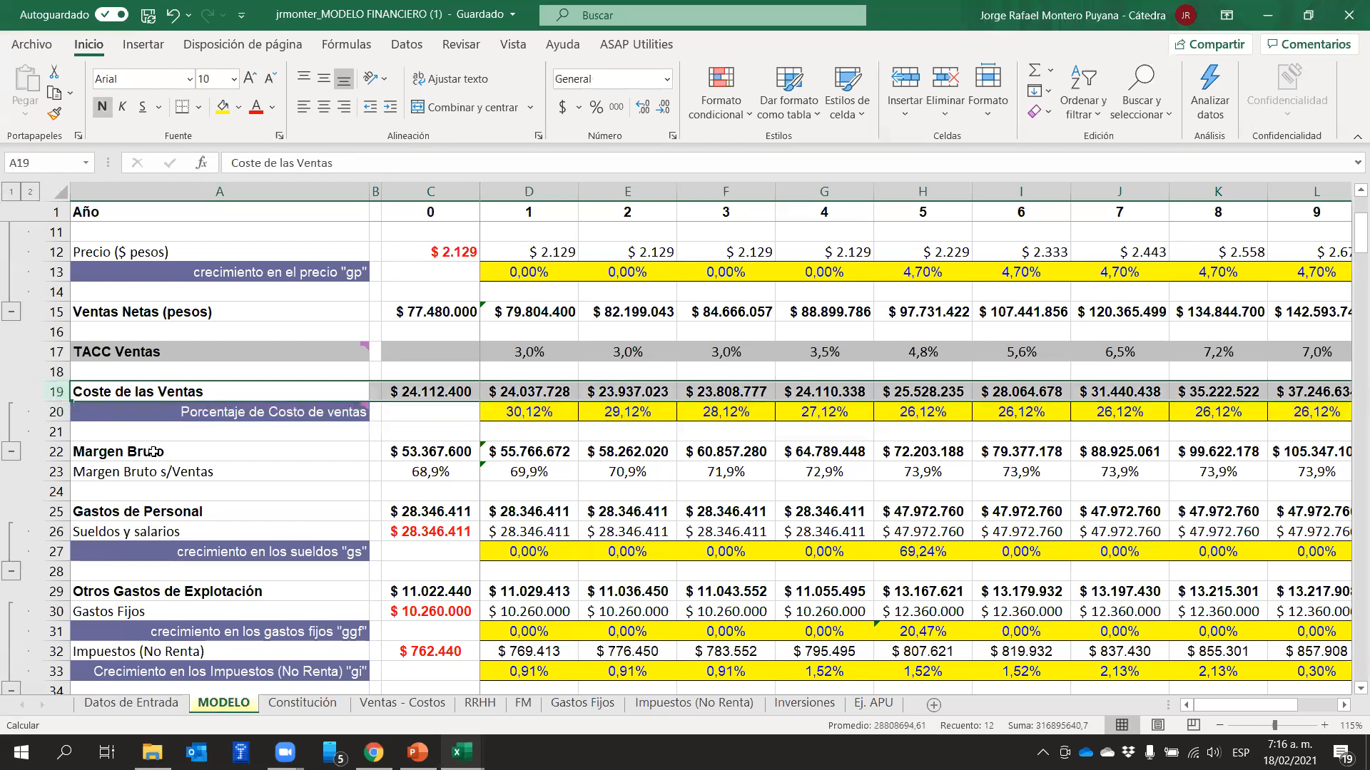
{"action": "left_click_drag", "start_coordinate": [427, 455], "coordinate": [1220, 451]}
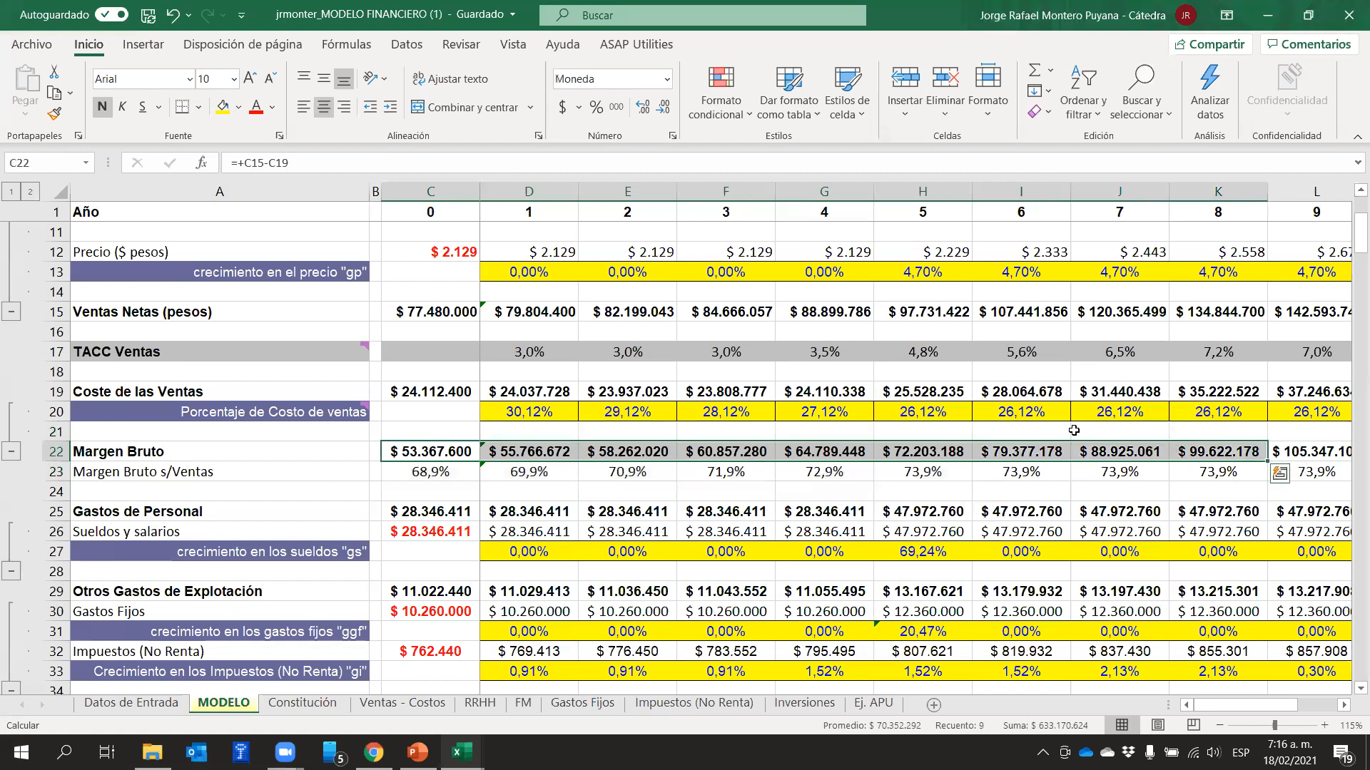
Check year 0's Ventas Netas in C15 and Coste de las Ventas in C19 against Margen Bruto rows 22 and 23
{"action": "left_click", "coordinate": [435, 318]}
{"action": "left_click", "coordinate": [436, 410]}
{"action": "left_click", "coordinate": [432, 391]}
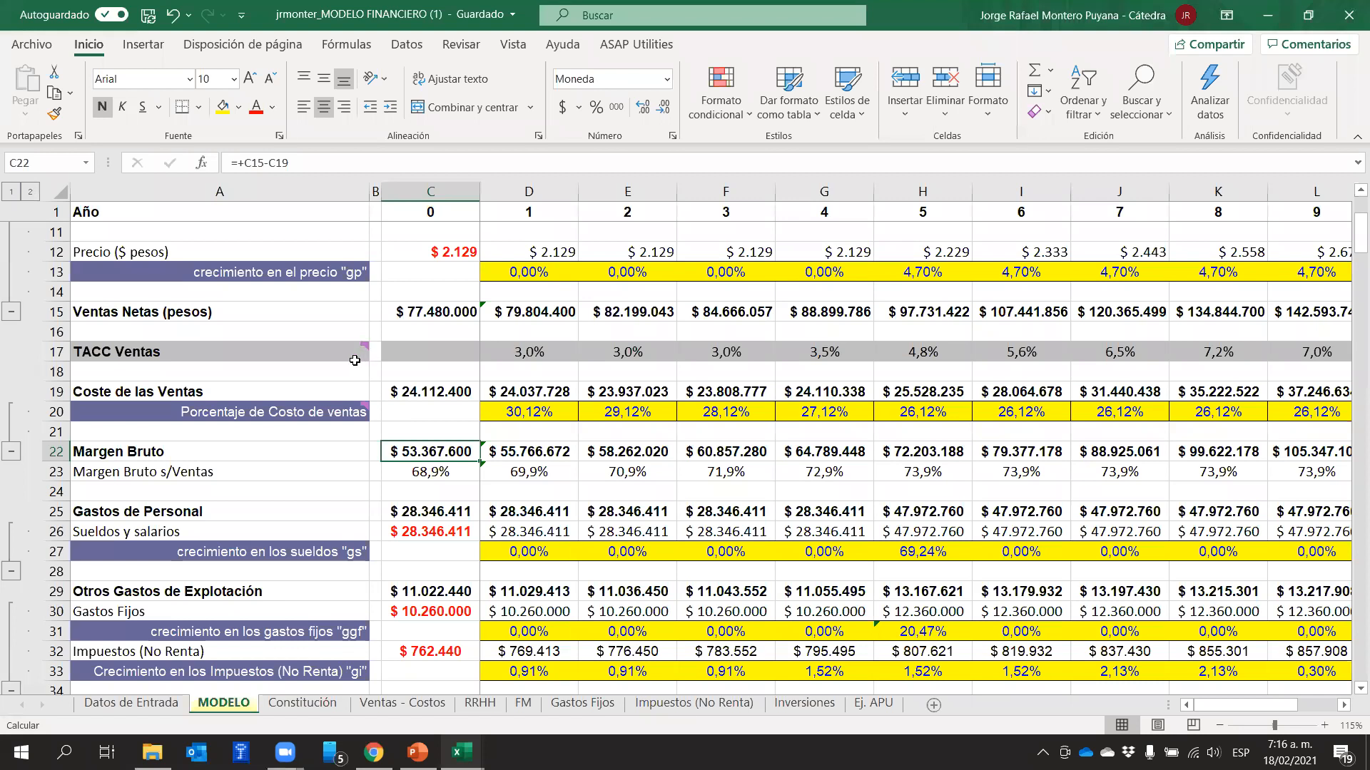
{"action": "mouse_move", "coordinate": [321, 413]}
{"action": "left_click", "coordinate": [57, 451]}
{"action": "left_click_drag", "start_coordinate": [57, 463], "coordinate": [57, 469]}
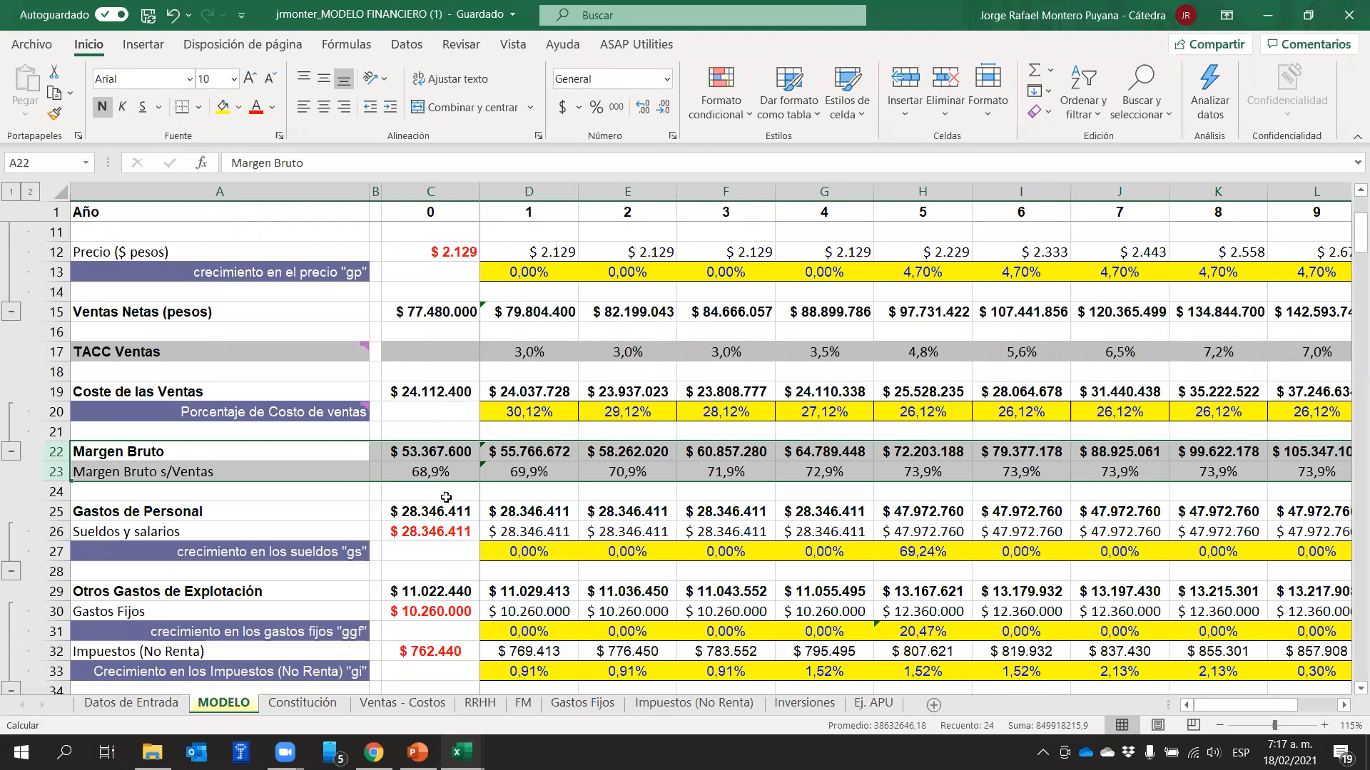
{"action": "left_click", "coordinate": [473, 497]}
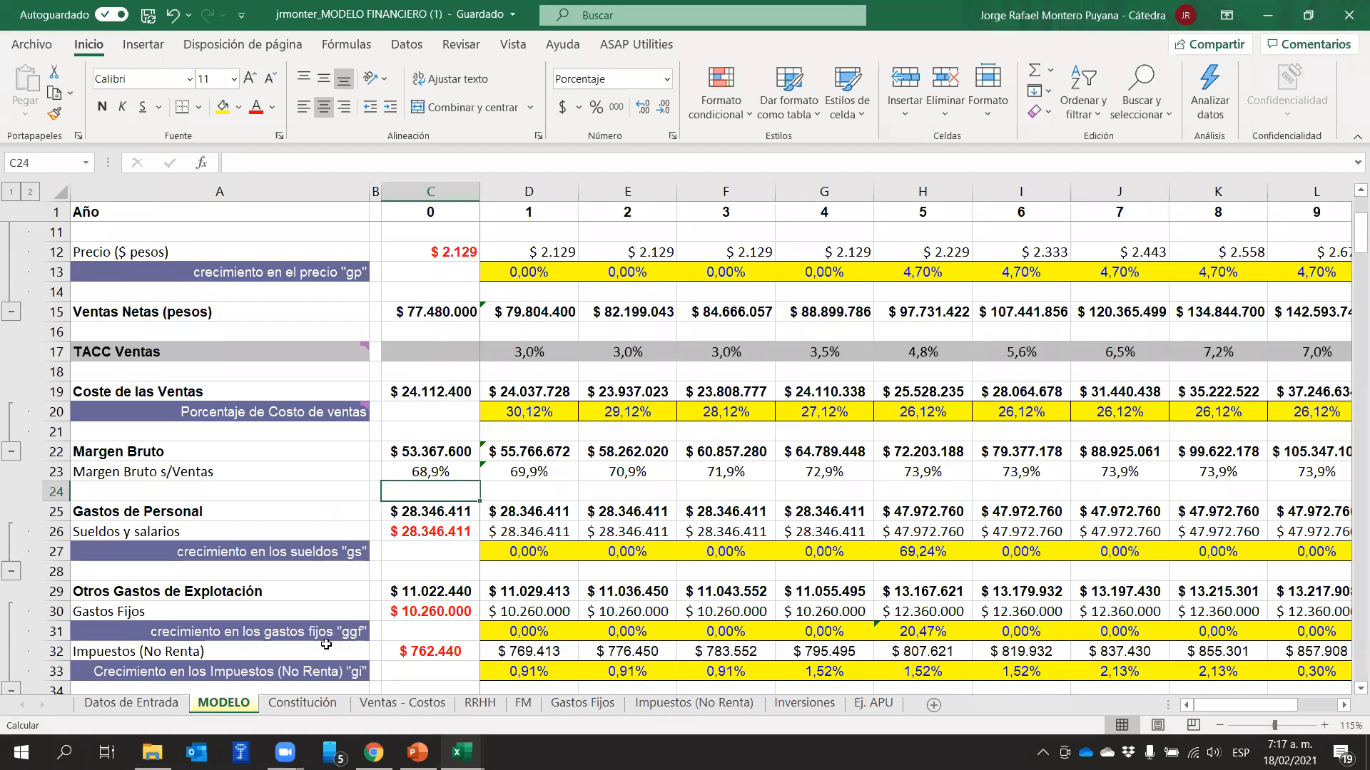
Open the Ventas - Costos sheet and review the products' costs in C2:C11 and unit sale prices in D2:D11
{"action": "left_click", "coordinate": [390, 705]}
{"action": "left_click_drag", "start_coordinate": [395, 260], "coordinate": [391, 414]}
{"action": "left_click", "coordinate": [325, 514]}
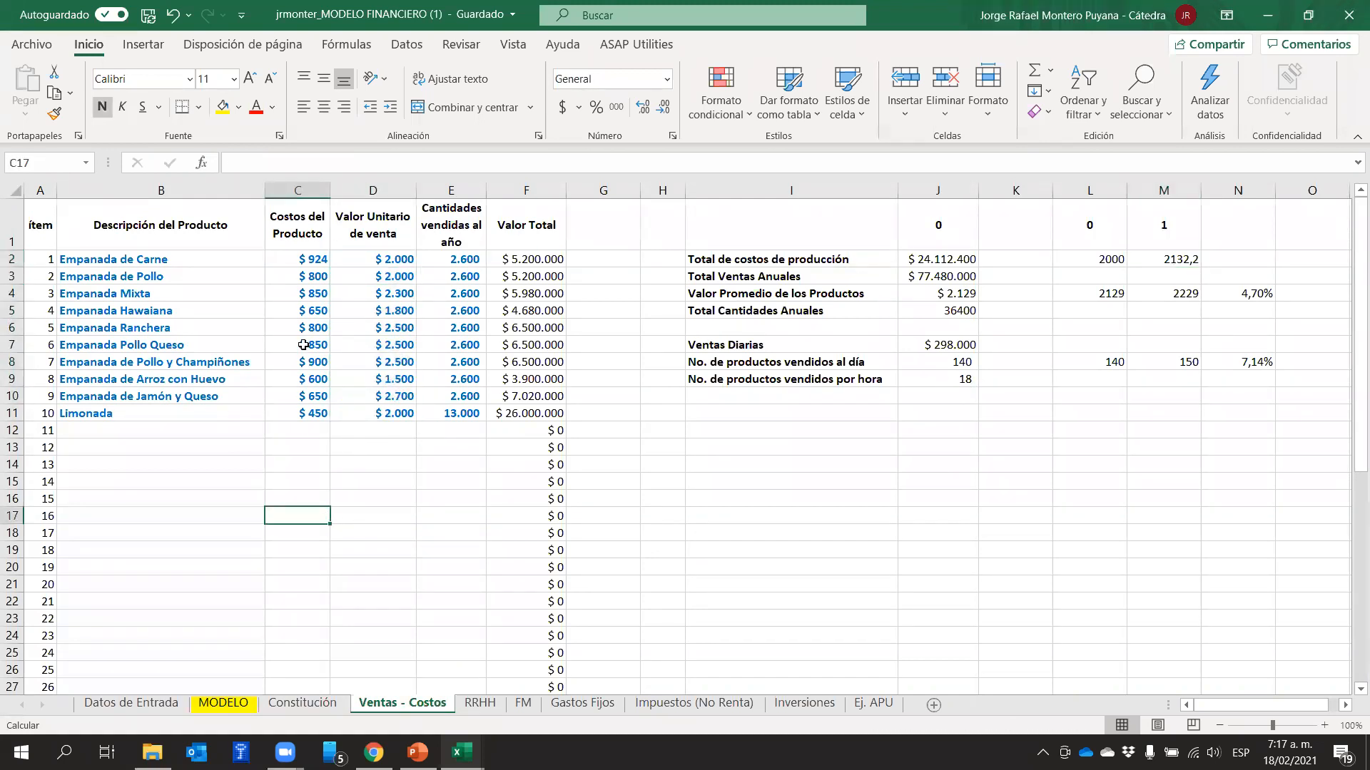
{"action": "left_click", "coordinate": [319, 254]}
{"action": "left_click_drag", "start_coordinate": [319, 253], "coordinate": [316, 416]}
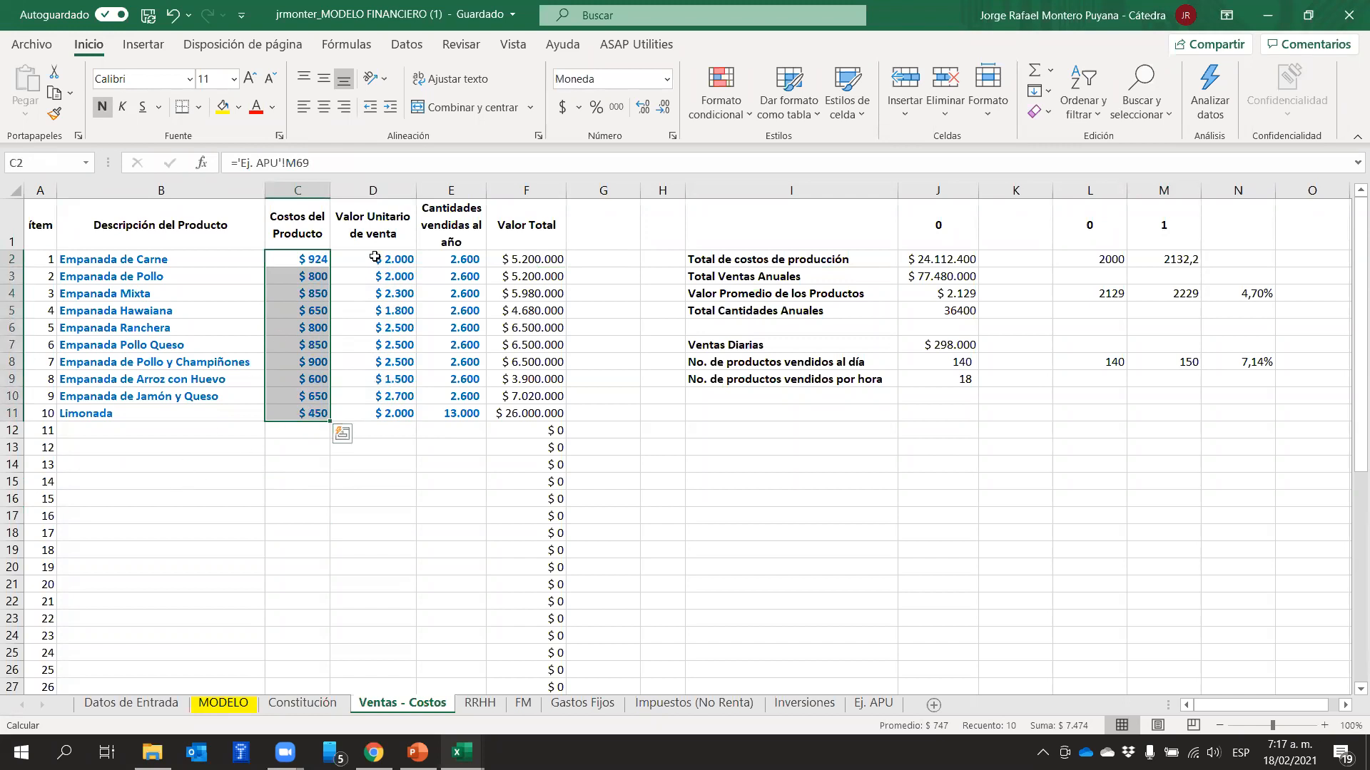
{"action": "left_click", "coordinate": [379, 260]}
{"action": "left_click_drag", "start_coordinate": [379, 261], "coordinate": [374, 417]}
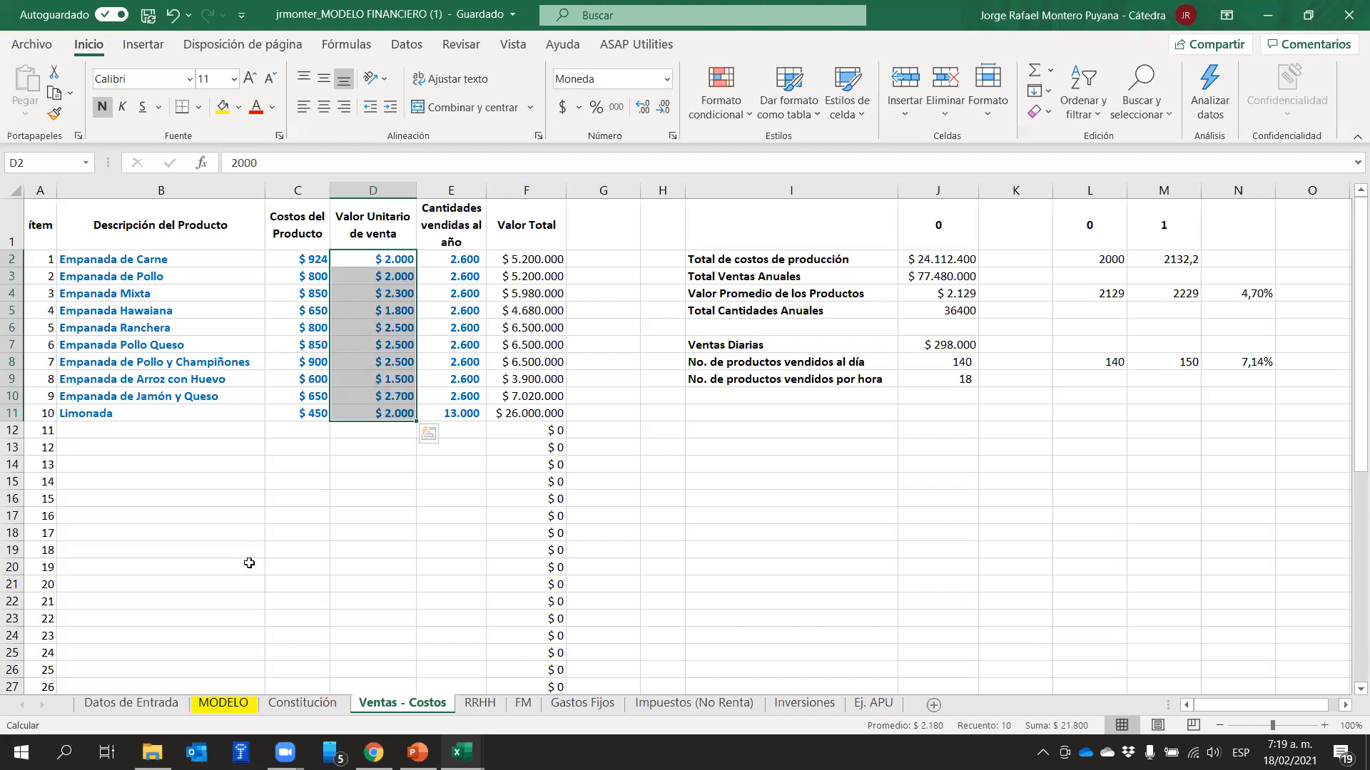
Return to the MODELO sheet and review the Margen Bruto row 22 and the Gastos de Personal row 25
{"action": "left_click", "coordinate": [223, 703]}
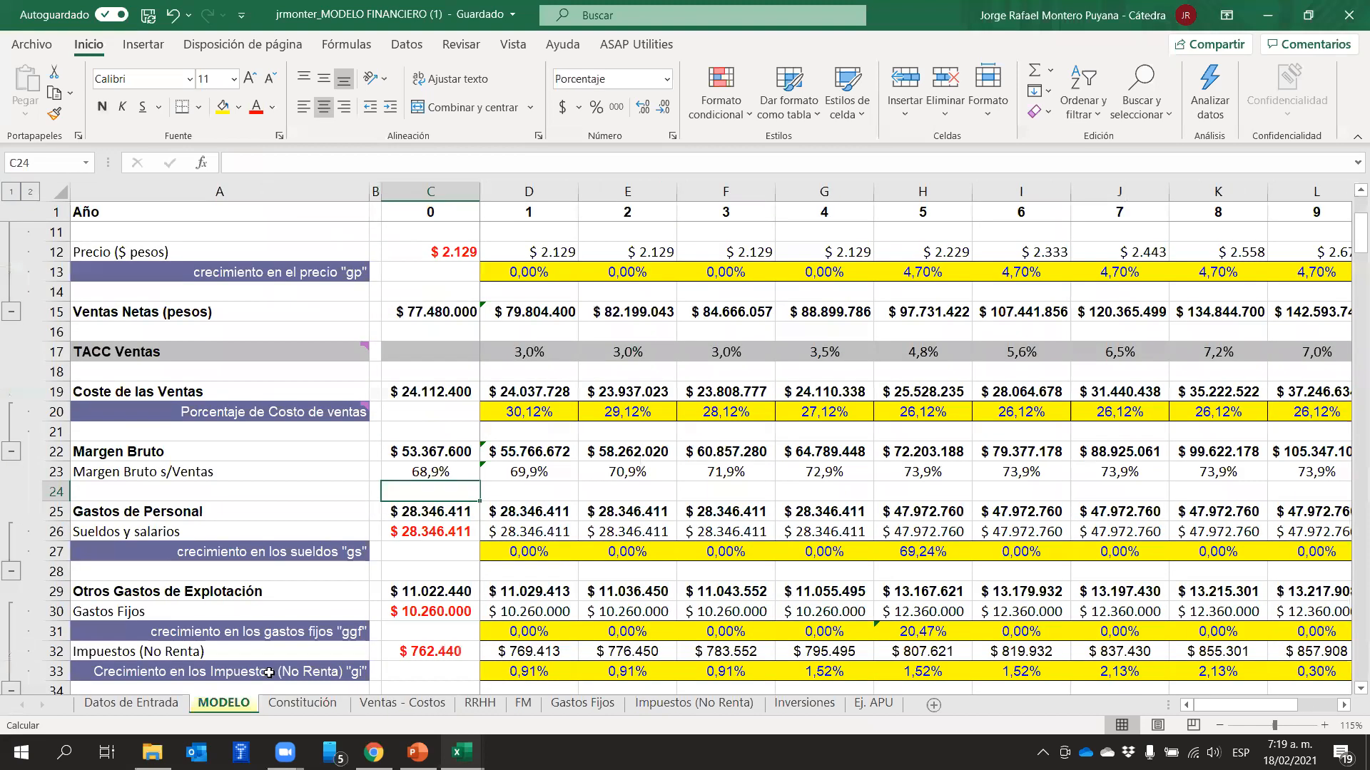
{"action": "left_click", "coordinate": [702, 448]}
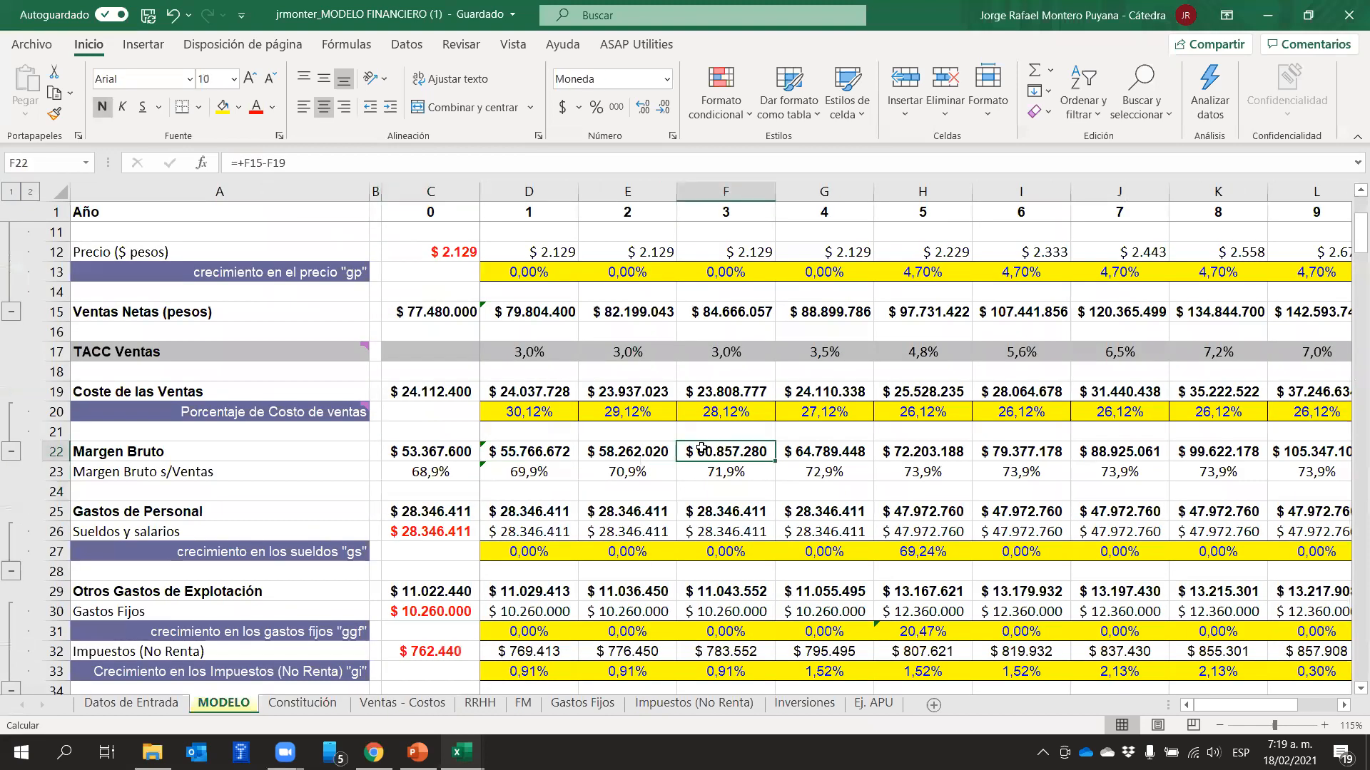
{"action": "left_click", "coordinate": [57, 452]}
{"action": "left_click", "coordinate": [58, 511]}
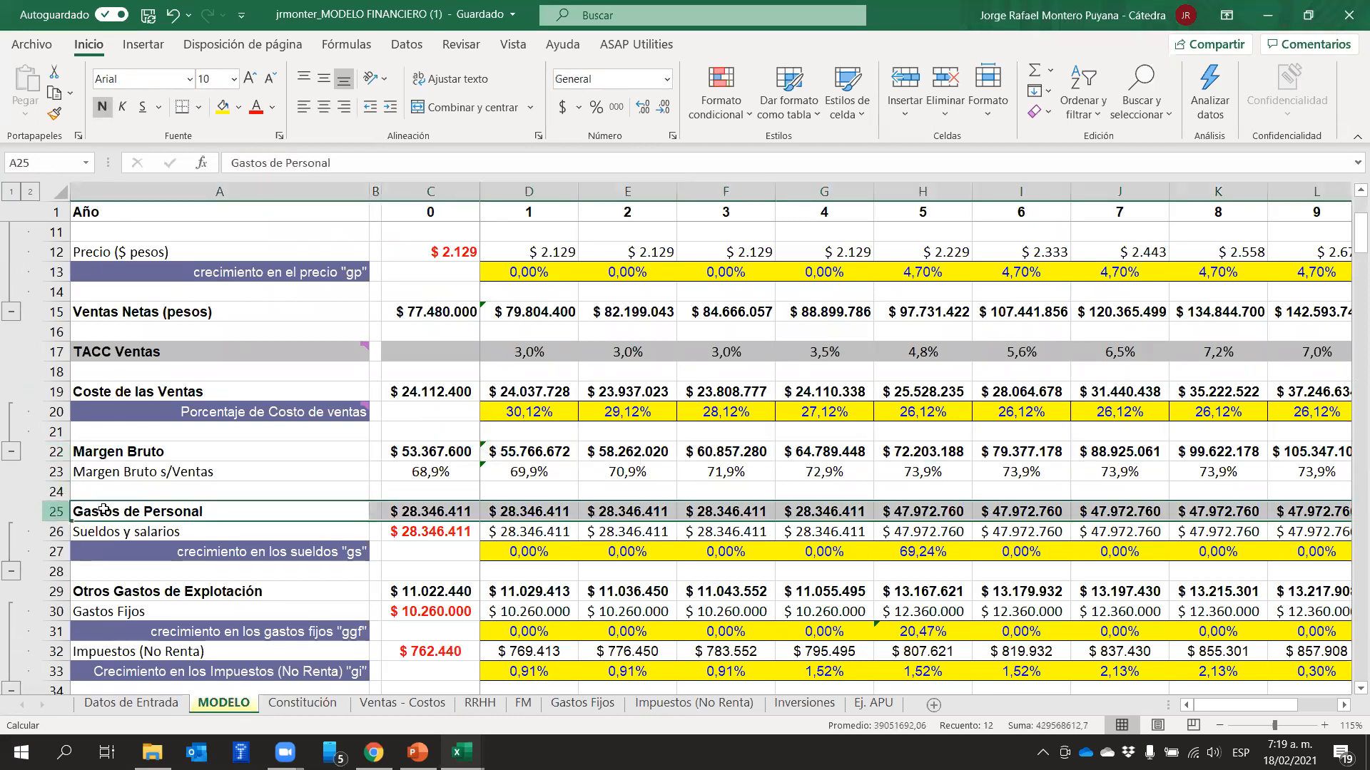
Switch to PowerPoint, review slide 235 on estimating the Gastos de Personal, and return to the Excel financial model
{"action": "key", "text": "alt+Tab"}
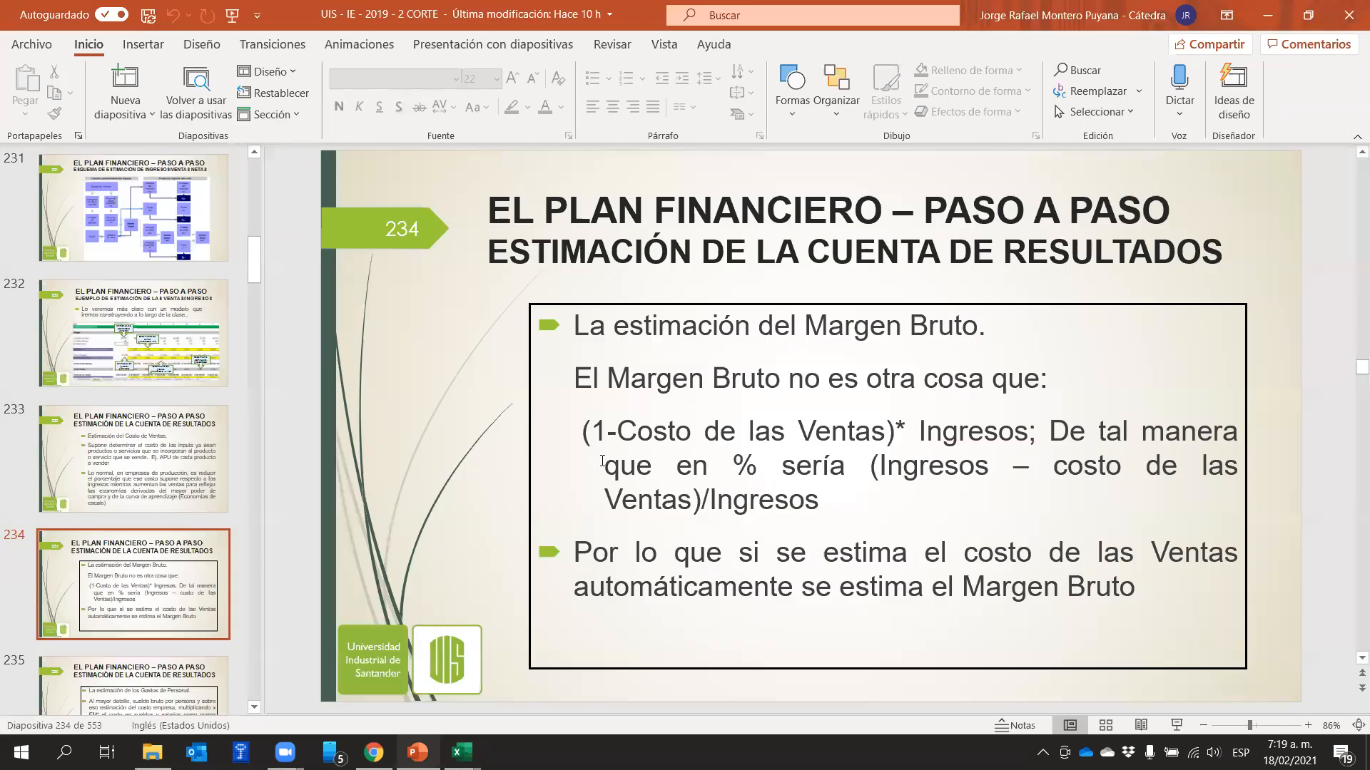
{"action": "scroll", "coordinate": [602, 462], "scroll_direction": "down", "scroll_amount": 1}
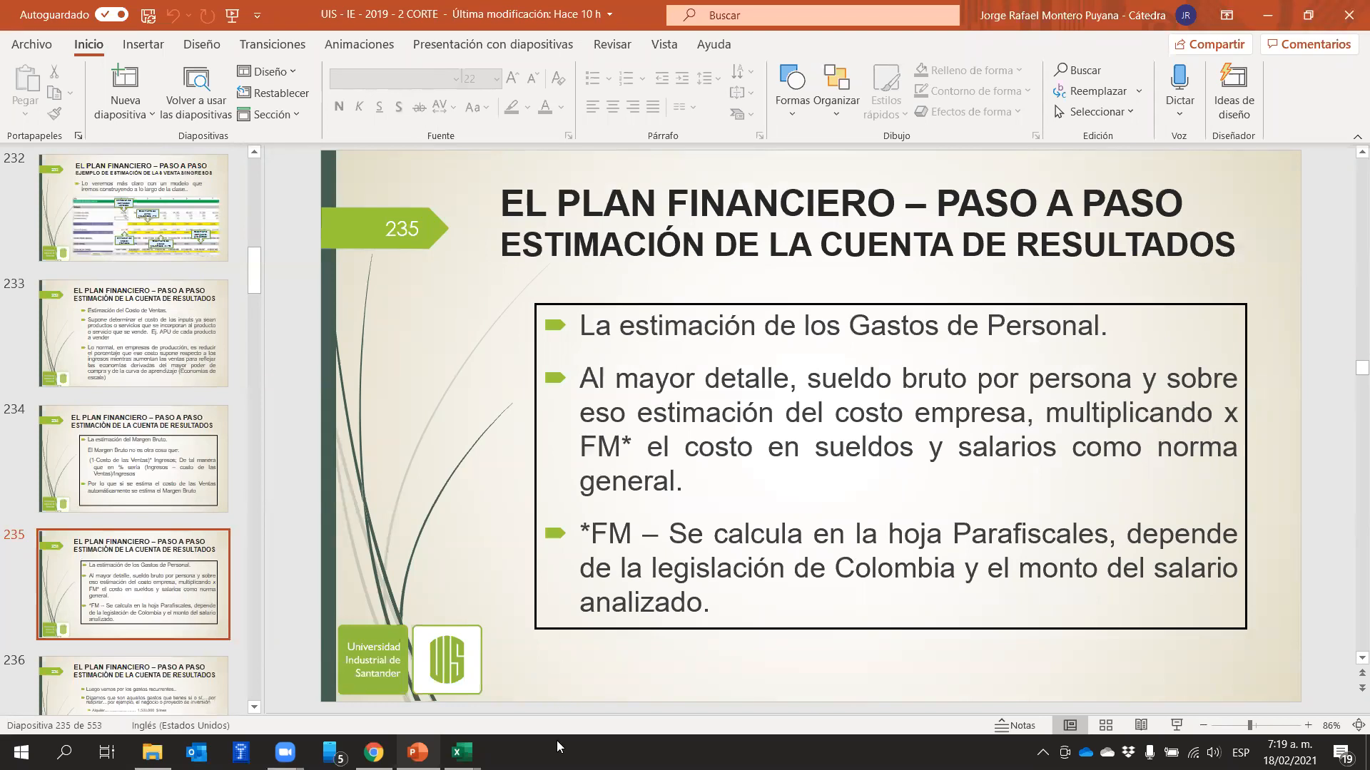
{"action": "mouse_move", "coordinate": [462, 753]}
{"action": "left_click", "coordinate": [548, 689]}
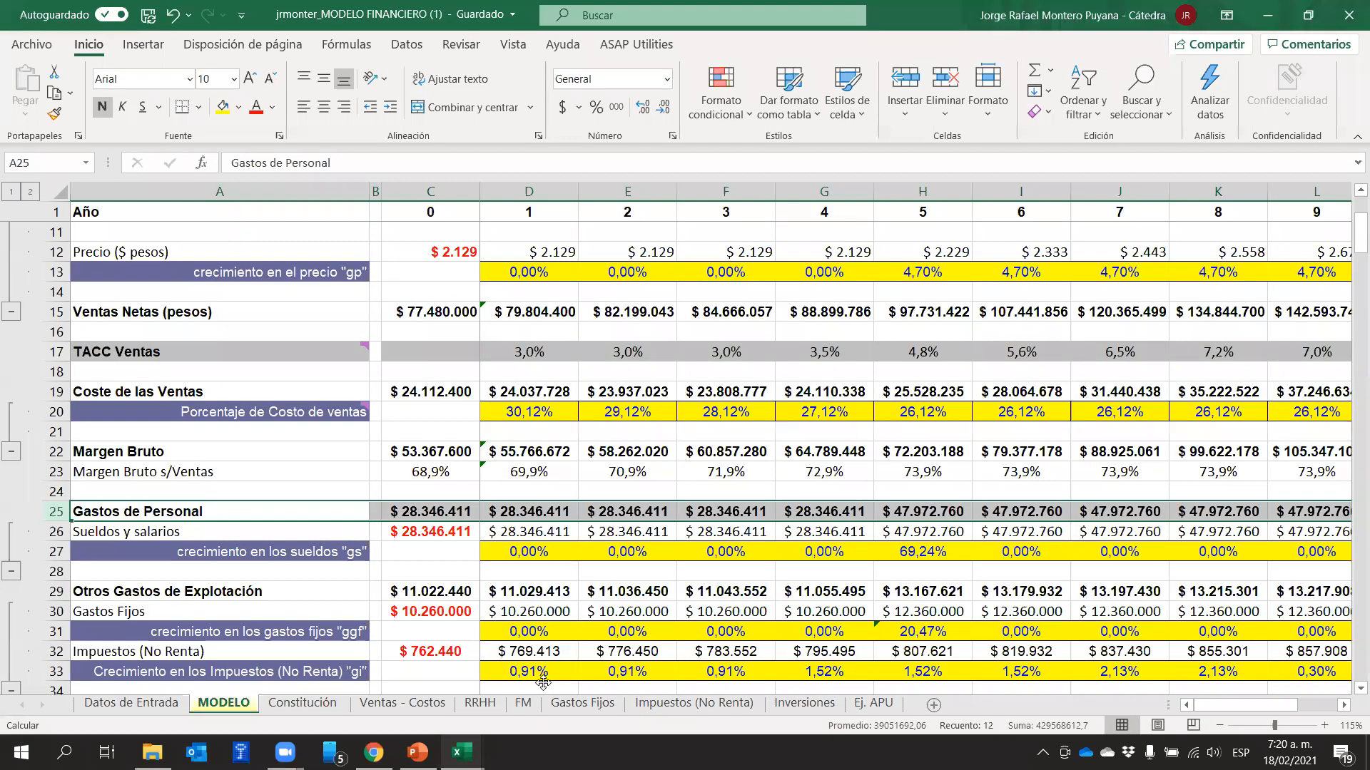
Open the RRHH sheet and review each position's title, profile, contract type, basic monthly salary and parafiscal multiplier factor
{"action": "left_click", "coordinate": [480, 703]}
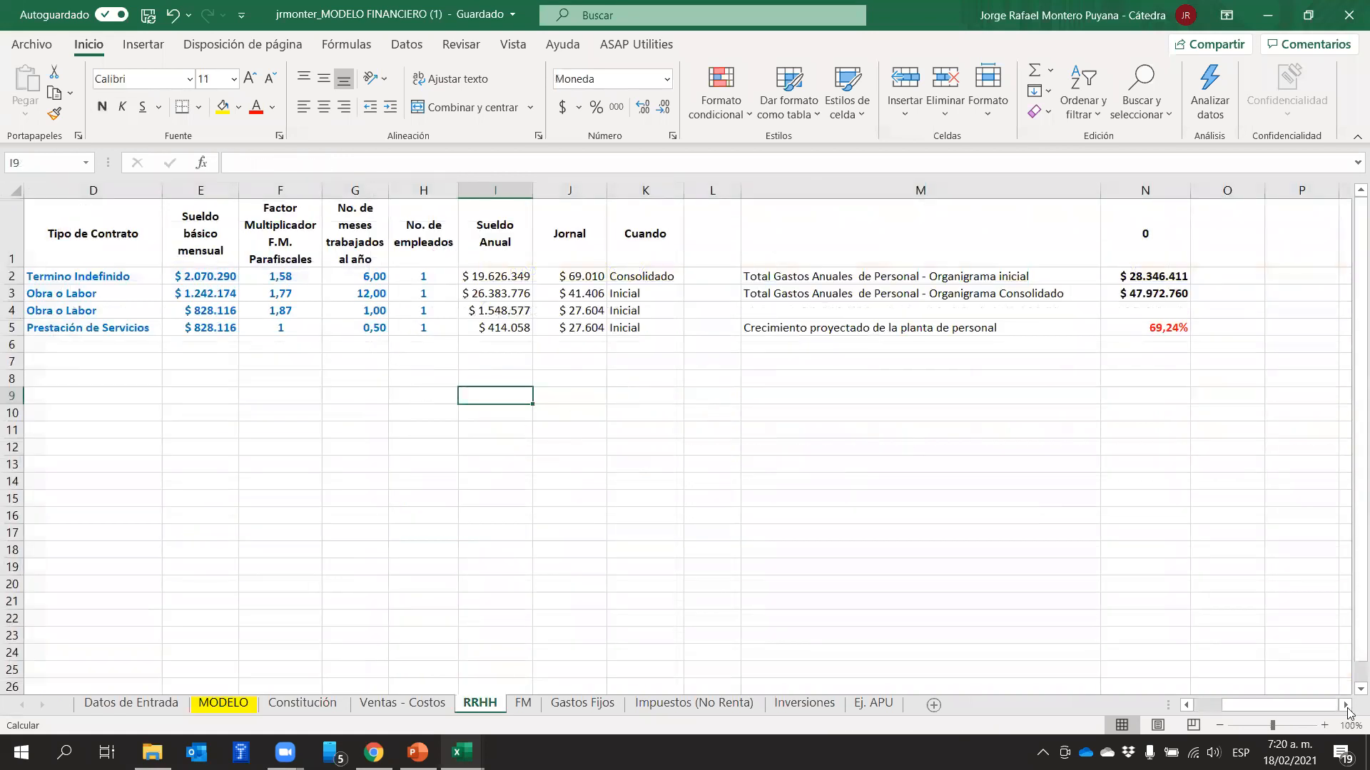
{"action": "left_click_drag", "start_coordinate": [1280, 705], "coordinate": [1145, 690]}
{"action": "left_click_drag", "start_coordinate": [92, 283], "coordinate": [76, 326]}
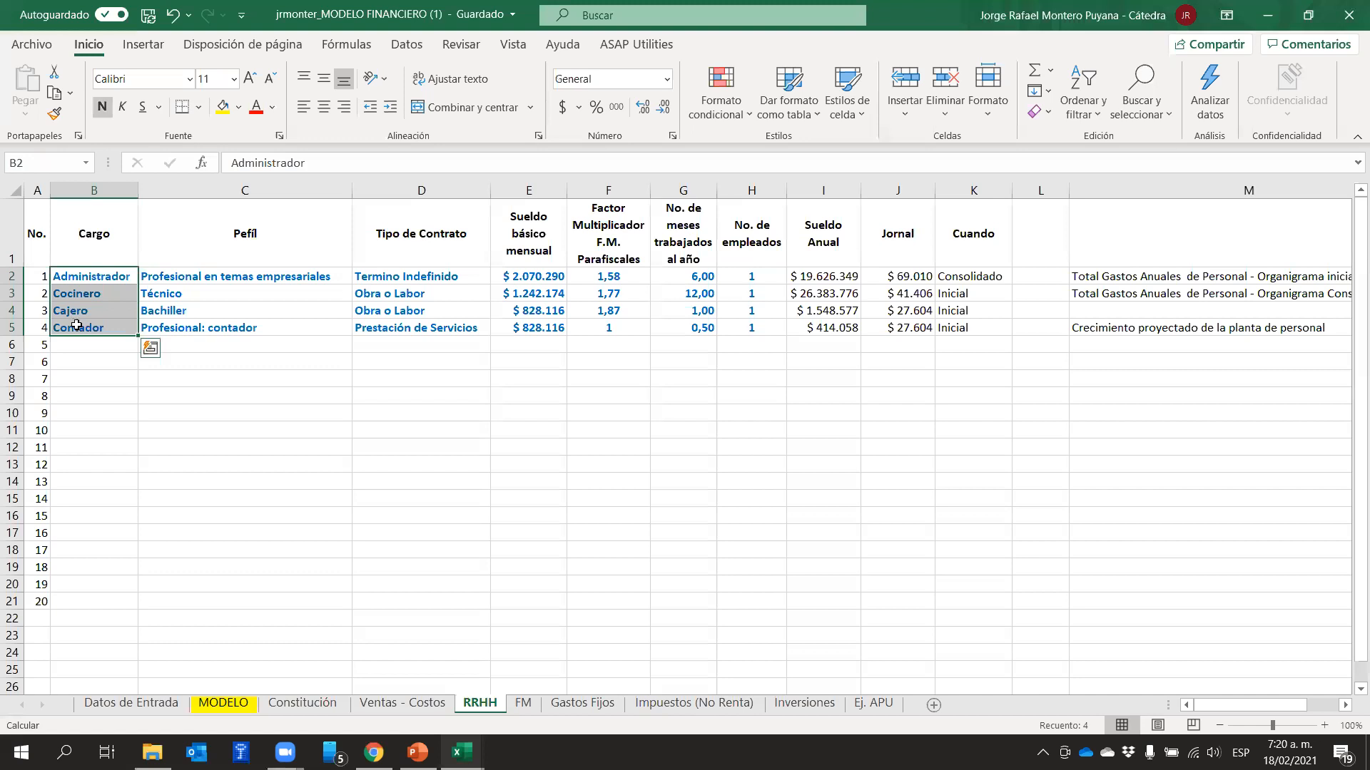
{"action": "left_click_drag", "start_coordinate": [244, 276], "coordinate": [248, 314]}
{"action": "left_click_drag", "start_coordinate": [396, 281], "coordinate": [463, 325]}
{"action": "left_click_drag", "start_coordinate": [533, 280], "coordinate": [545, 329]}
{"action": "left_click_drag", "start_coordinate": [623, 277], "coordinate": [634, 363]}
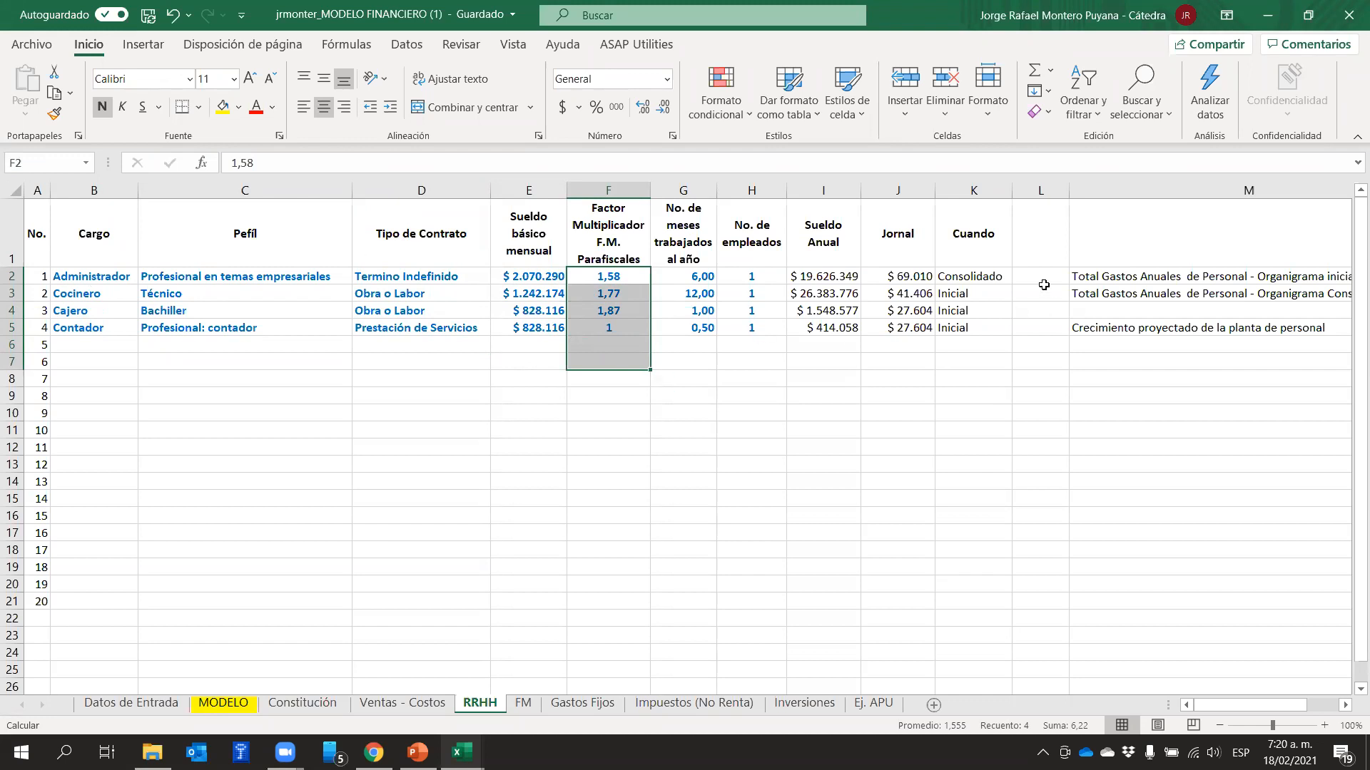
Review the Cuando column for the Cocinero, Cajero and Contador positions marked Inicial in K3:K5
{"action": "left_click_drag", "start_coordinate": [953, 295], "coordinate": [927, 330]}
{"action": "left_click", "coordinate": [942, 411]}
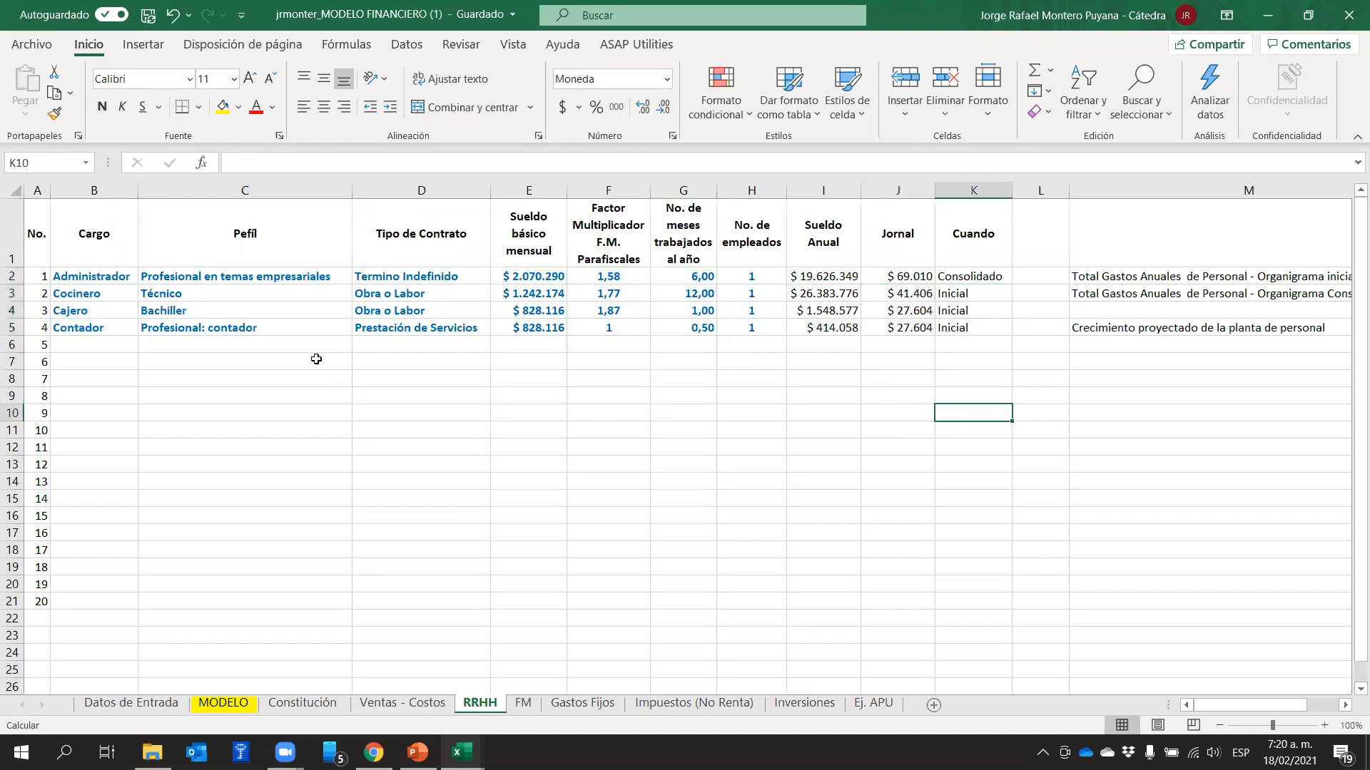
{"action": "left_click", "coordinate": [98, 295]}
{"action": "left_click", "coordinate": [72, 314]}
{"action": "left_click", "coordinate": [70, 323]}
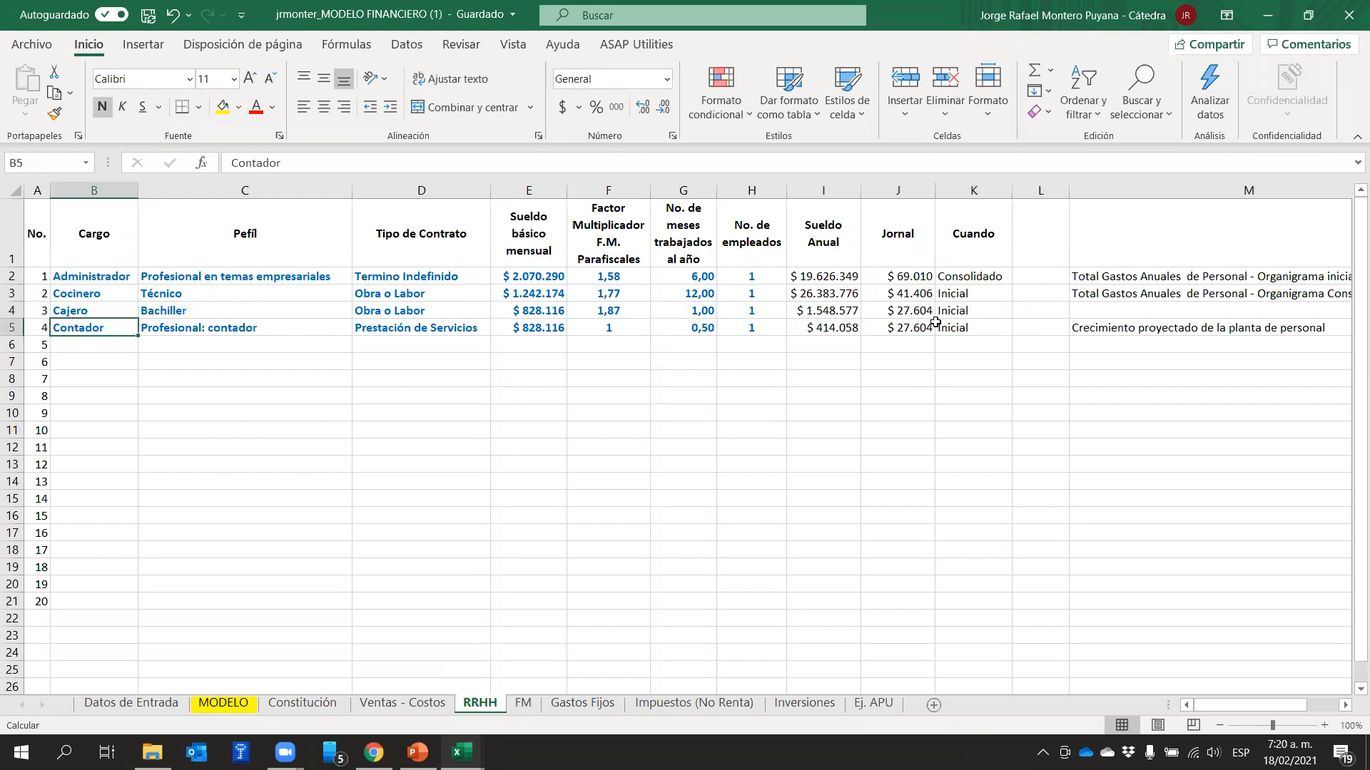
{"action": "left_click_drag", "start_coordinate": [968, 295], "coordinate": [972, 332]}
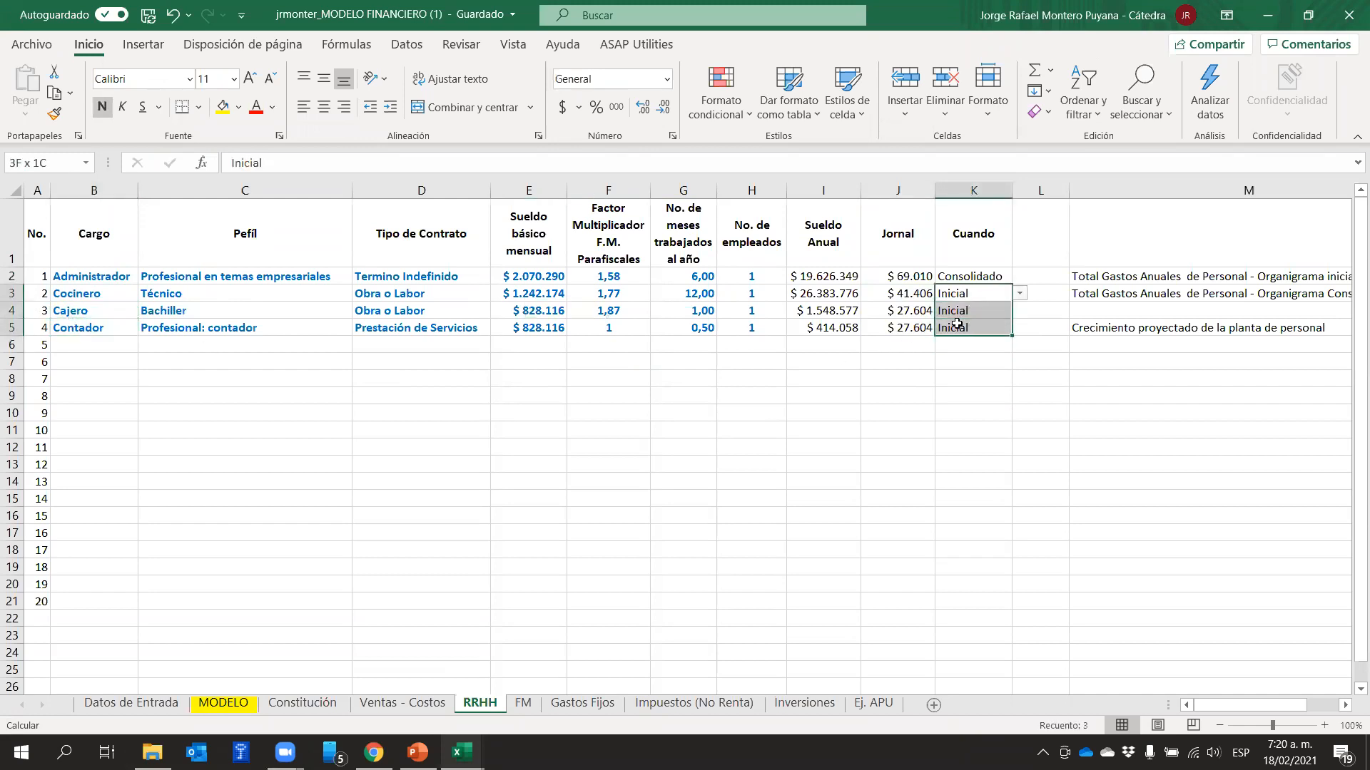
Inspect the initial organigram's annual personnel total in N2 and year 0's Gastos de Personal in MODELO cell C25
{"action": "left_click_drag", "start_coordinate": [1270, 708], "coordinate": [1298, 709]}
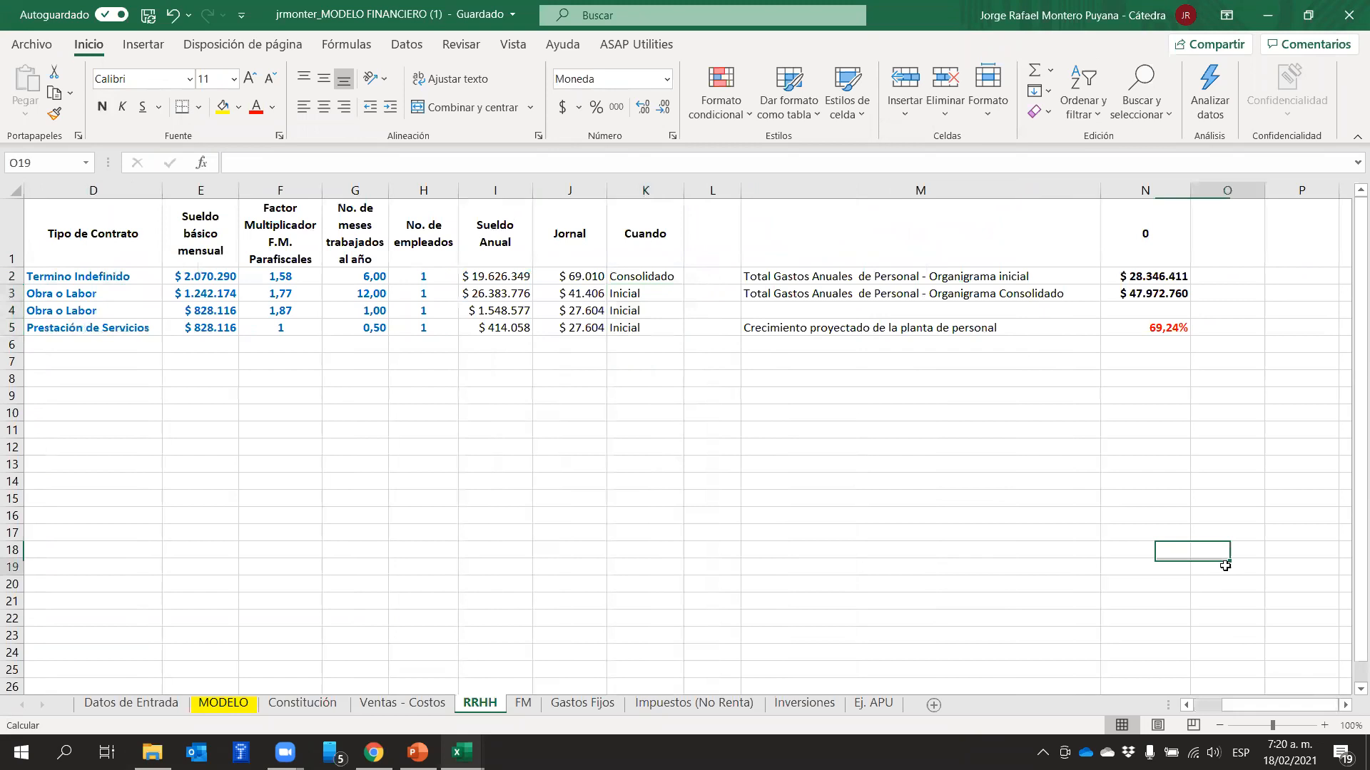
{"action": "left_click", "coordinate": [1126, 279]}
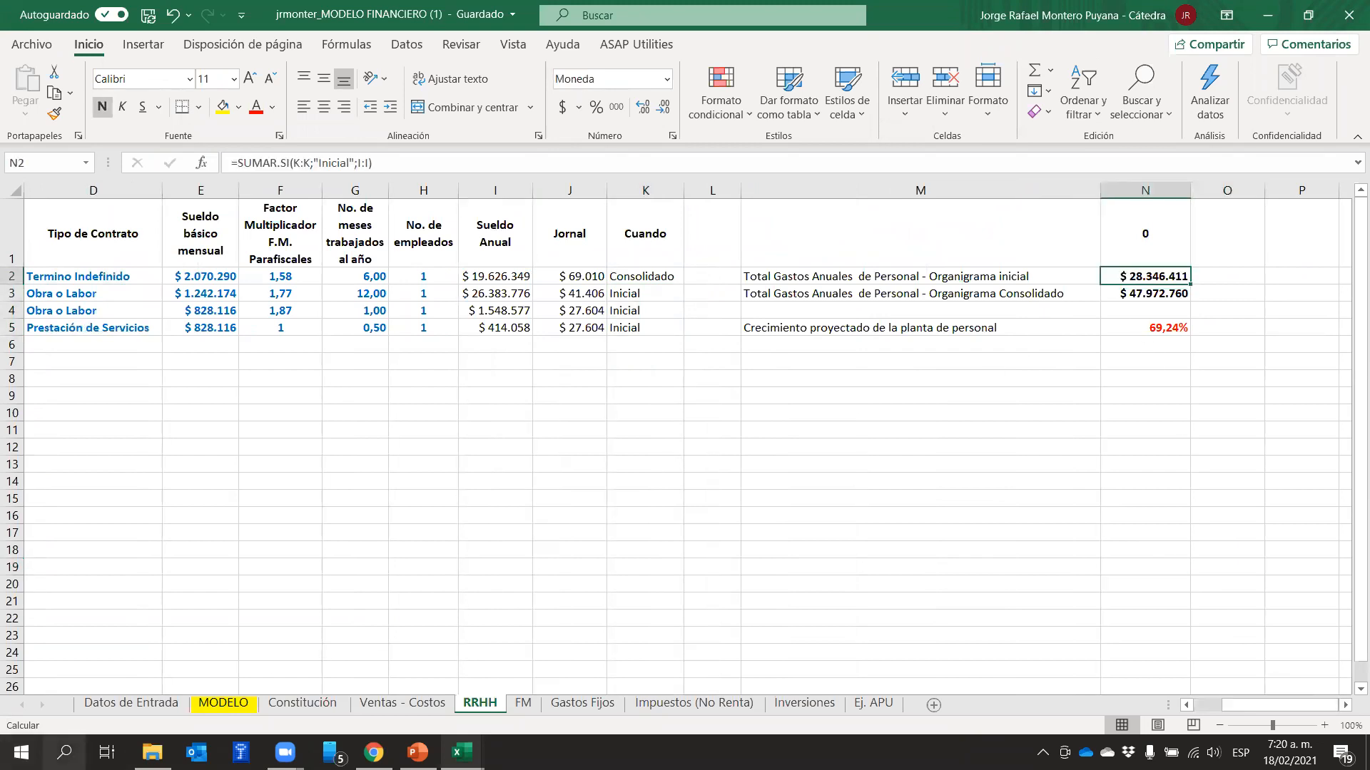
{"action": "left_click", "coordinate": [212, 706]}
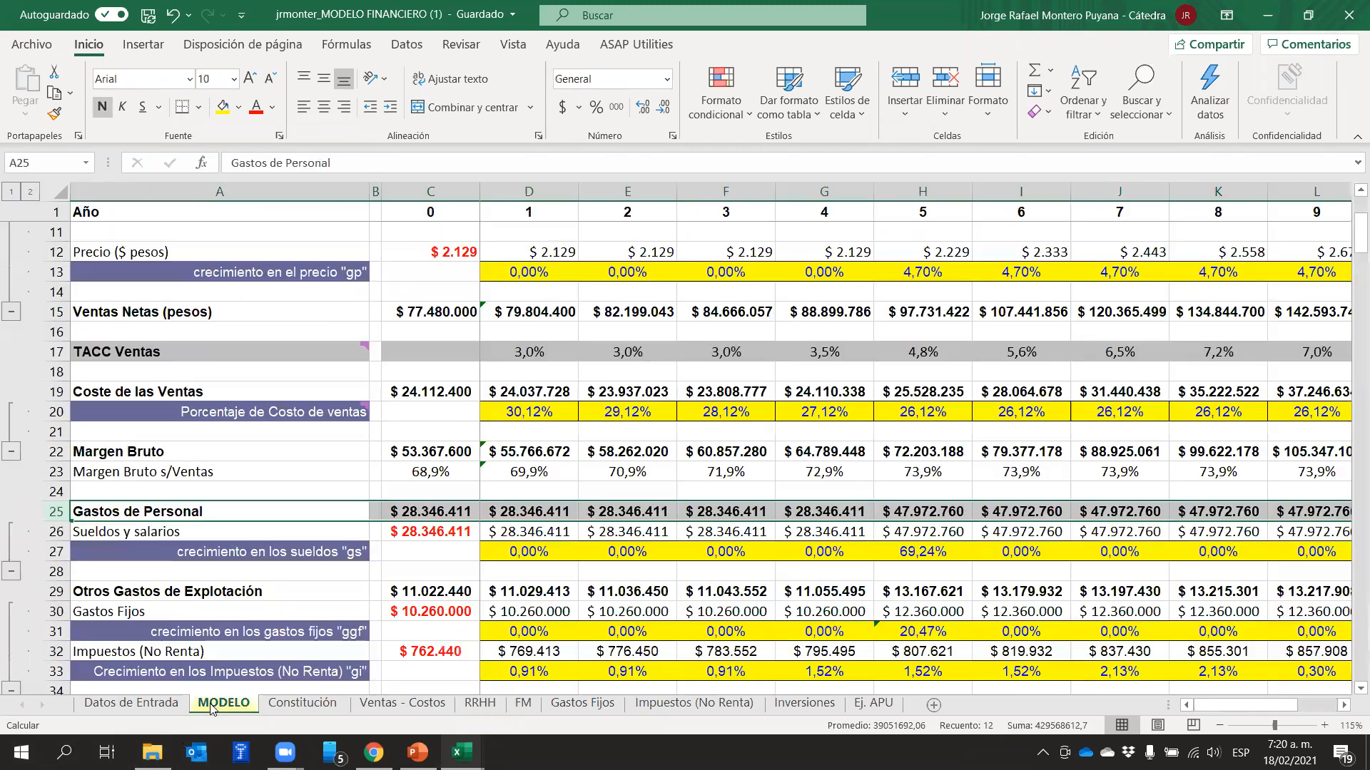
{"action": "left_click", "coordinate": [407, 589]}
{"action": "left_click", "coordinate": [444, 510]}
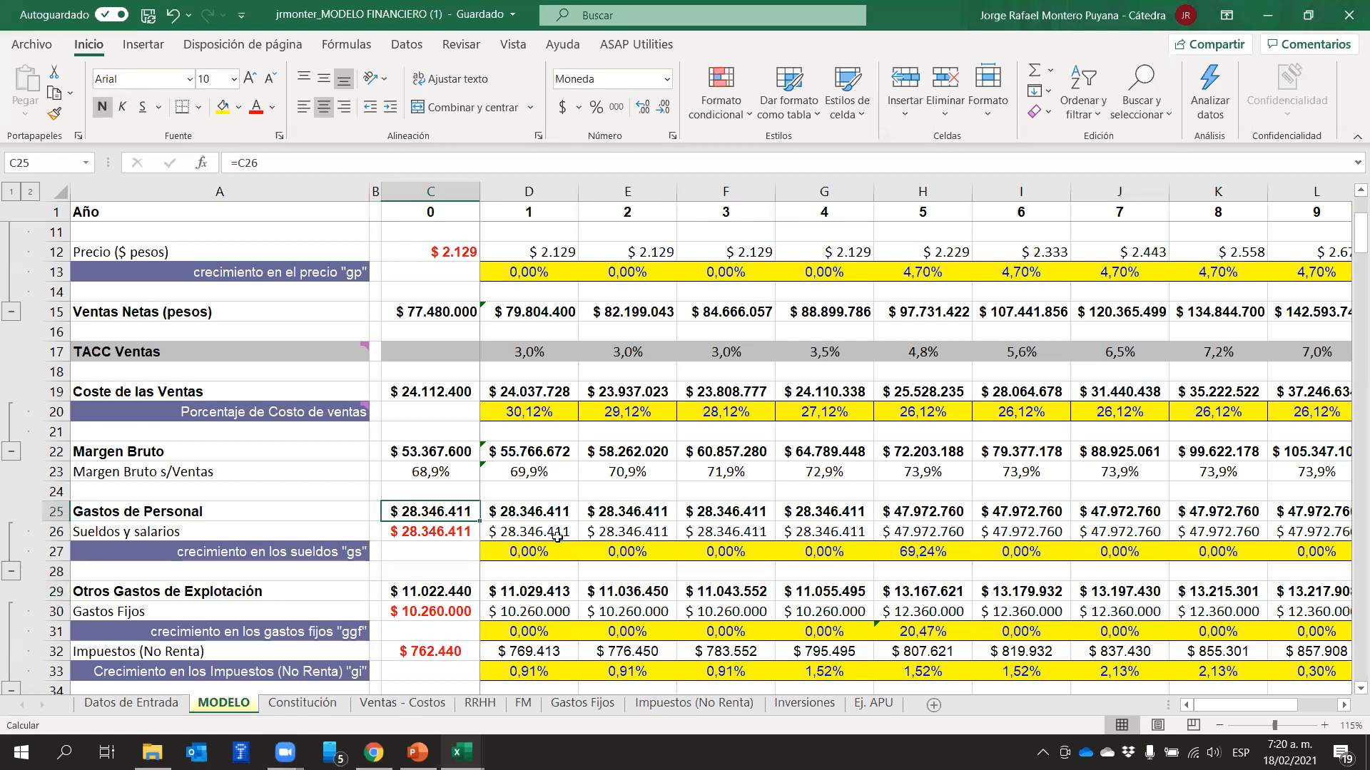
Go back to the RRHH sheet and review the Administrador position in row 2, marked Consolidado
{"action": "left_click", "coordinate": [480, 702]}
{"action": "left_click", "coordinate": [1031, 444]}
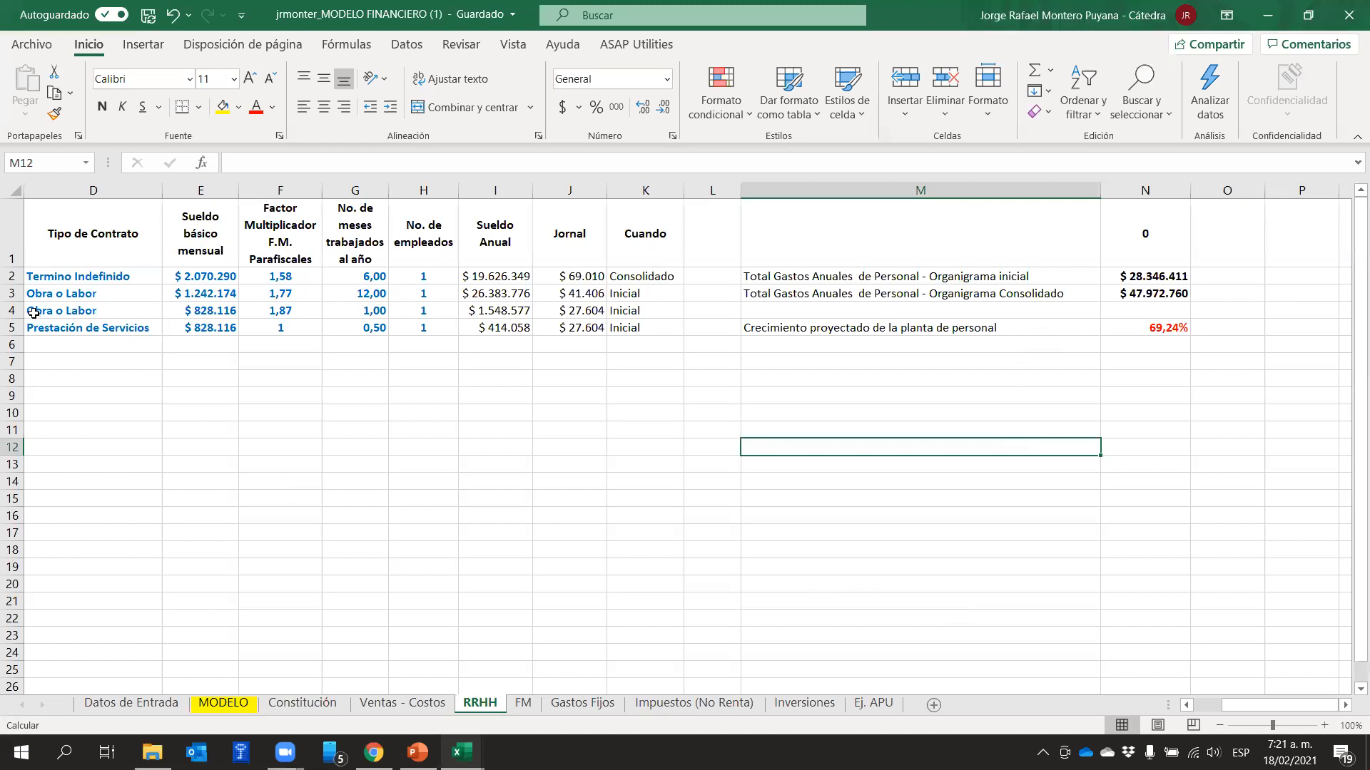
{"action": "left_click_drag", "start_coordinate": [1267, 706], "coordinate": [1240, 707]}
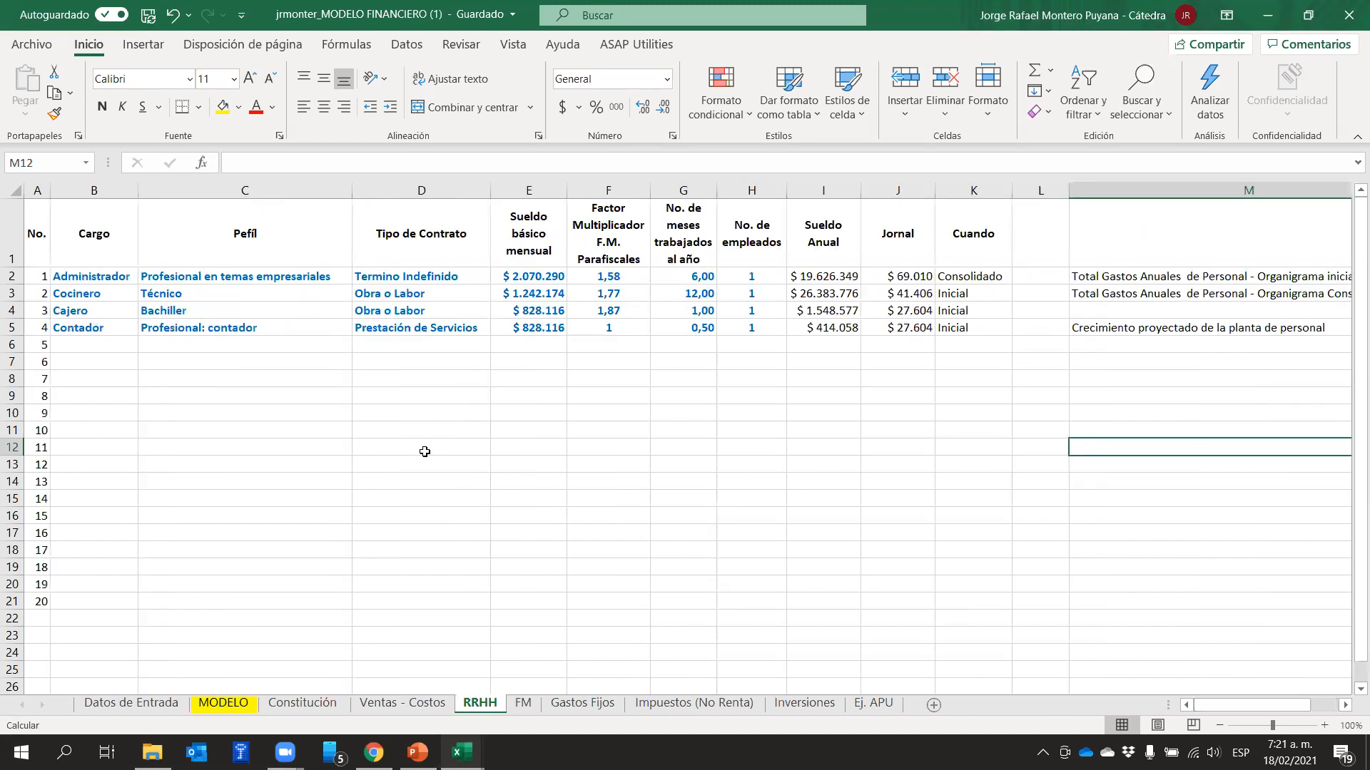
{"action": "left_click", "coordinate": [84, 279]}
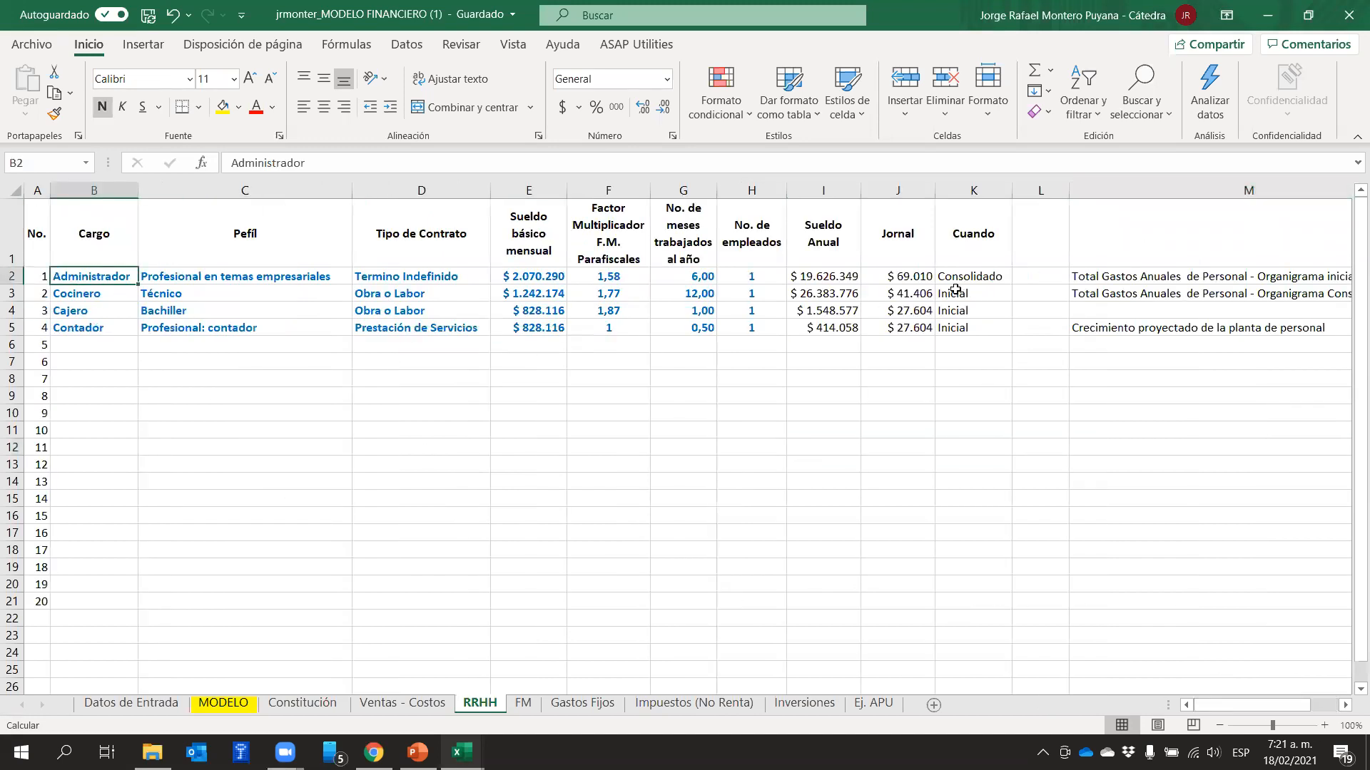
Inspect the personnel total formulas in N2 and N3 and the projected growth formula in N5, and return to the MODELO sheet
{"action": "left_click_drag", "start_coordinate": [1236, 707], "coordinate": [1264, 706]}
{"action": "left_click", "coordinate": [1145, 464]}
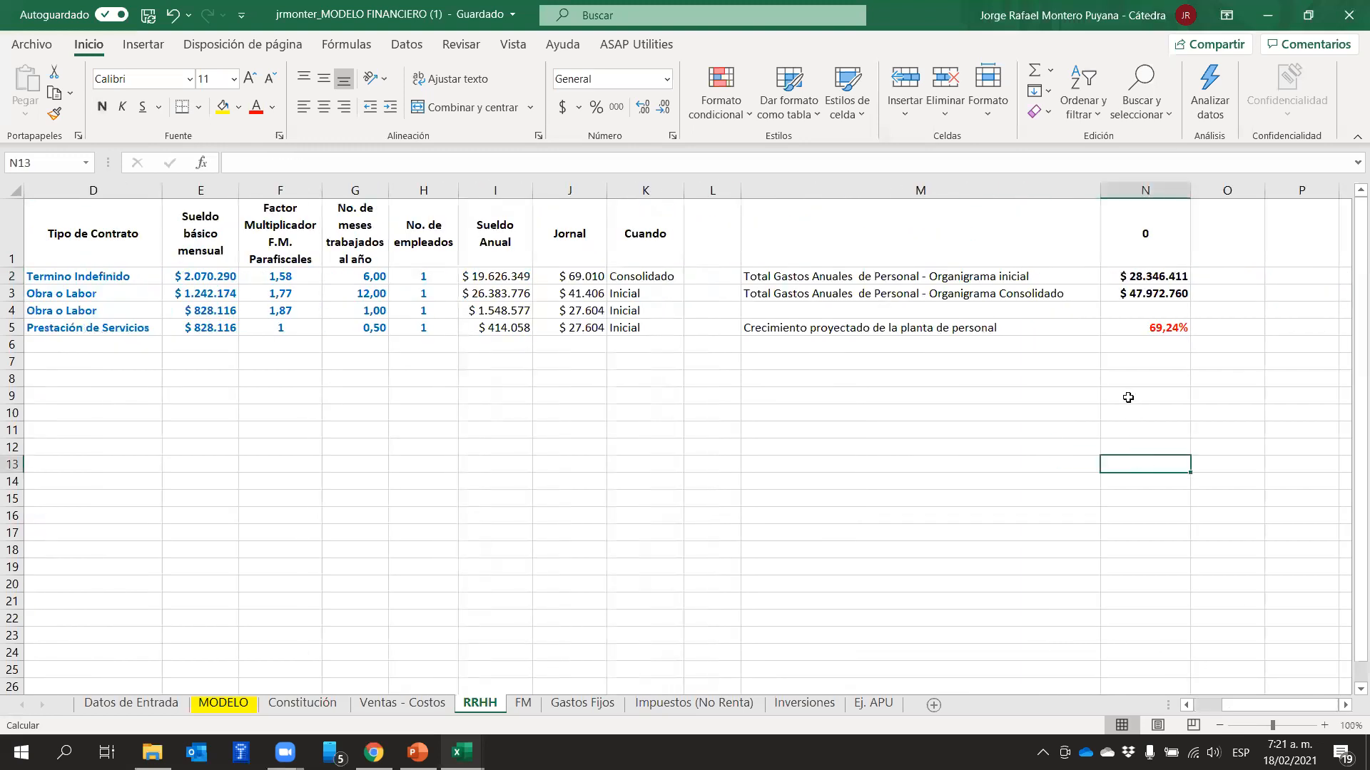
{"action": "left_click", "coordinate": [1142, 275]}
{"action": "left_click", "coordinate": [1135, 291]}
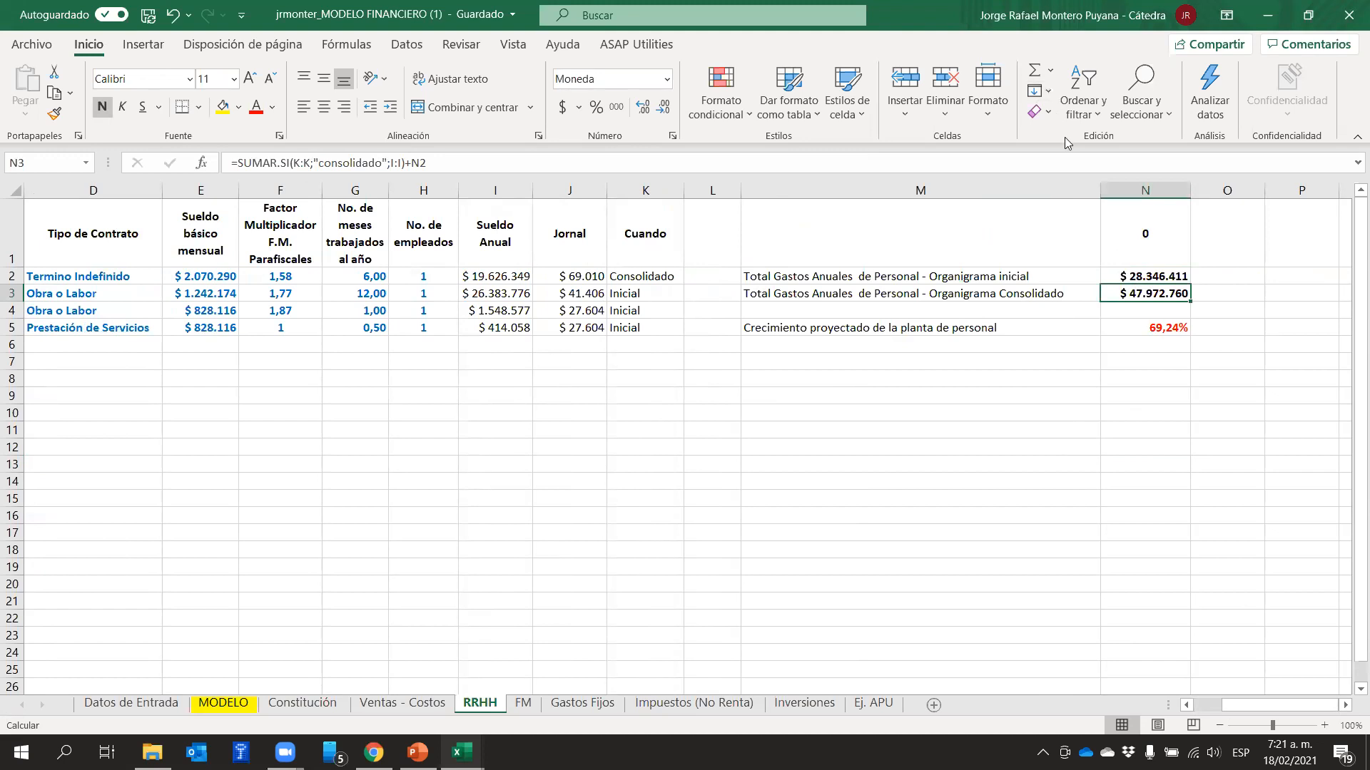
{"action": "left_click", "coordinate": [1154, 328]}
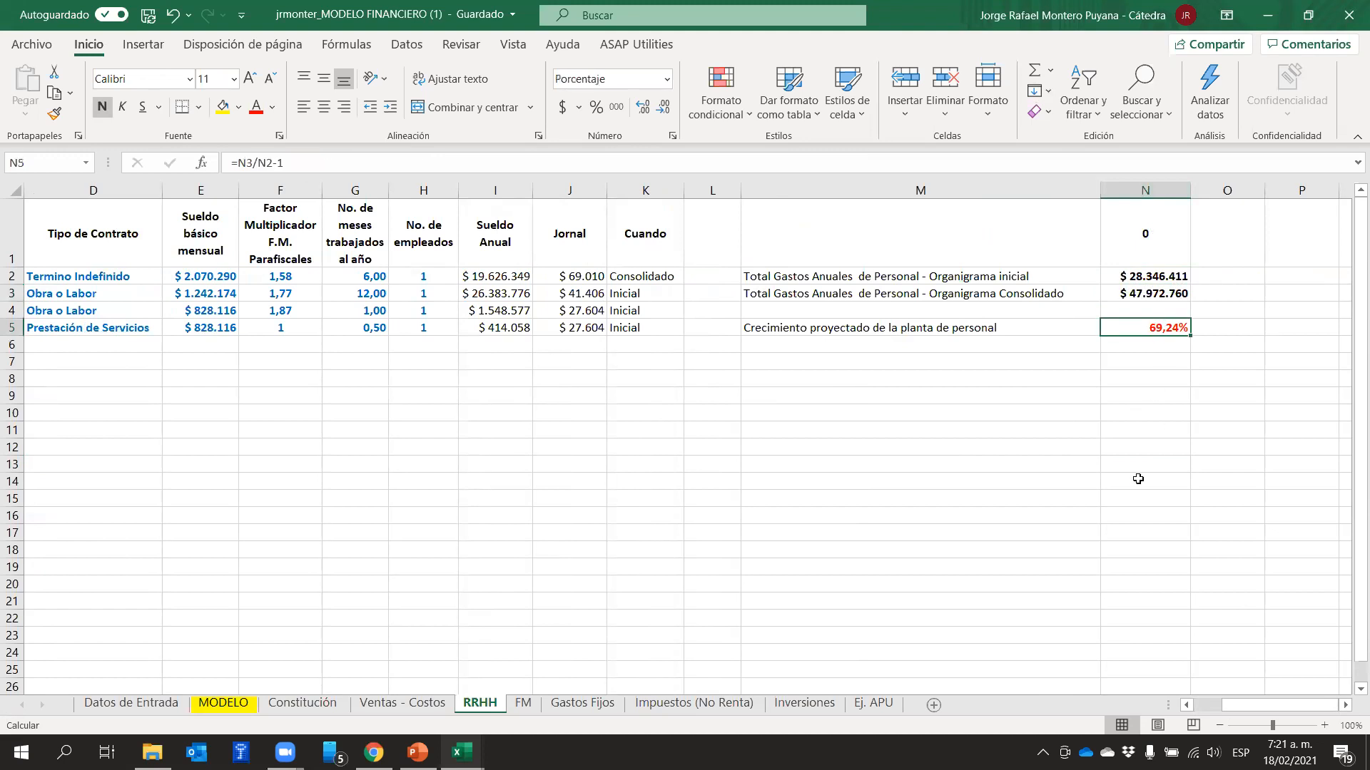
{"action": "left_click", "coordinate": [254, 705]}
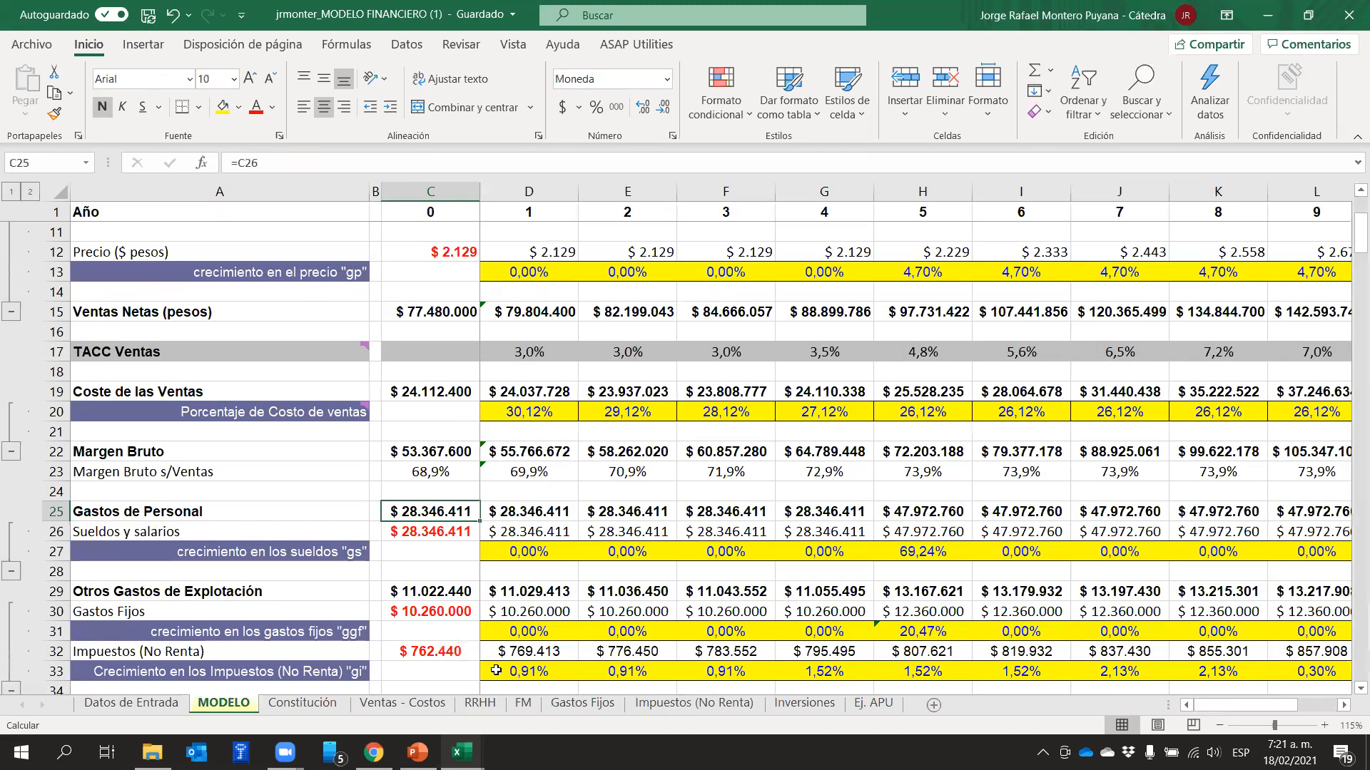
Inspect year 5's salary growth formula in H27, and open the Interés Corriente y Real O2 workbook from the 2020-2 IE Presentaciones folder
{"action": "left_click", "coordinate": [746, 465]}
{"action": "left_click", "coordinate": [920, 549]}
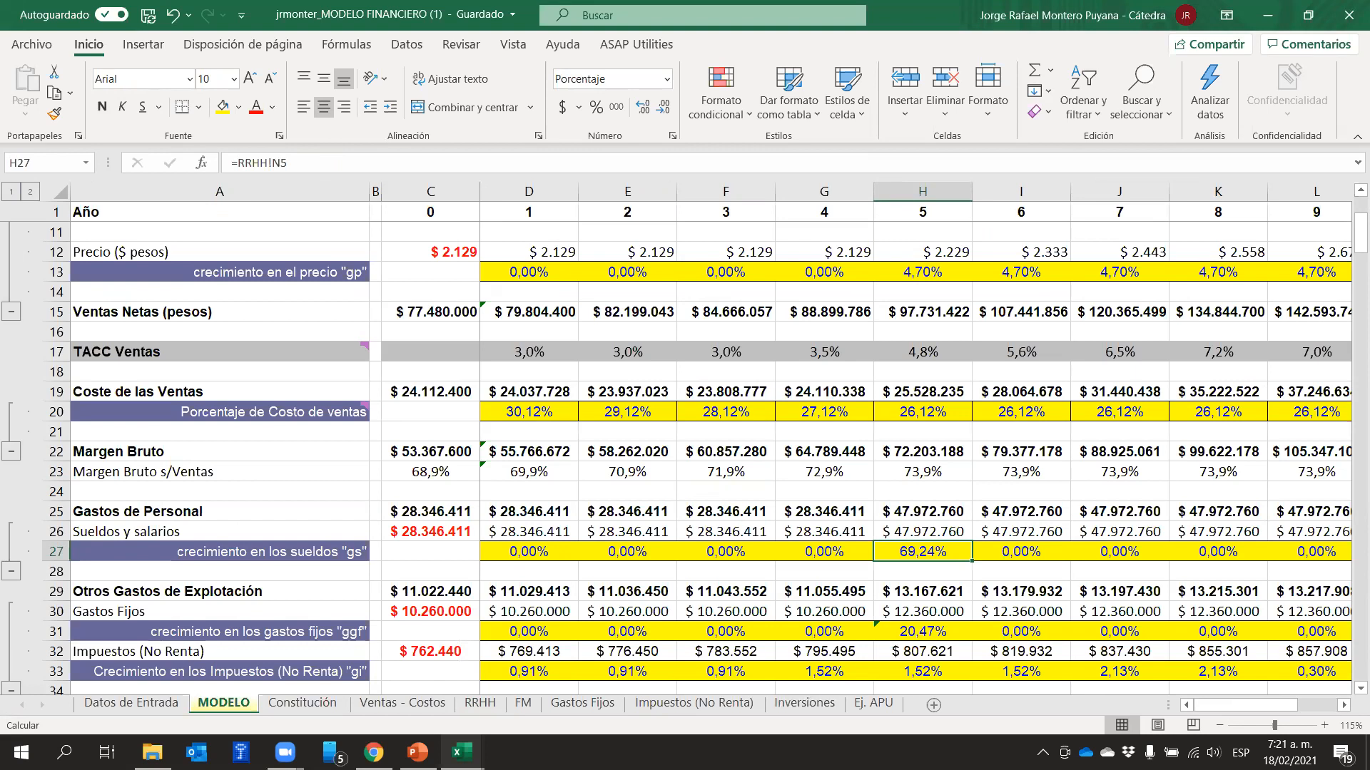
{"action": "left_click", "coordinate": [152, 752]}
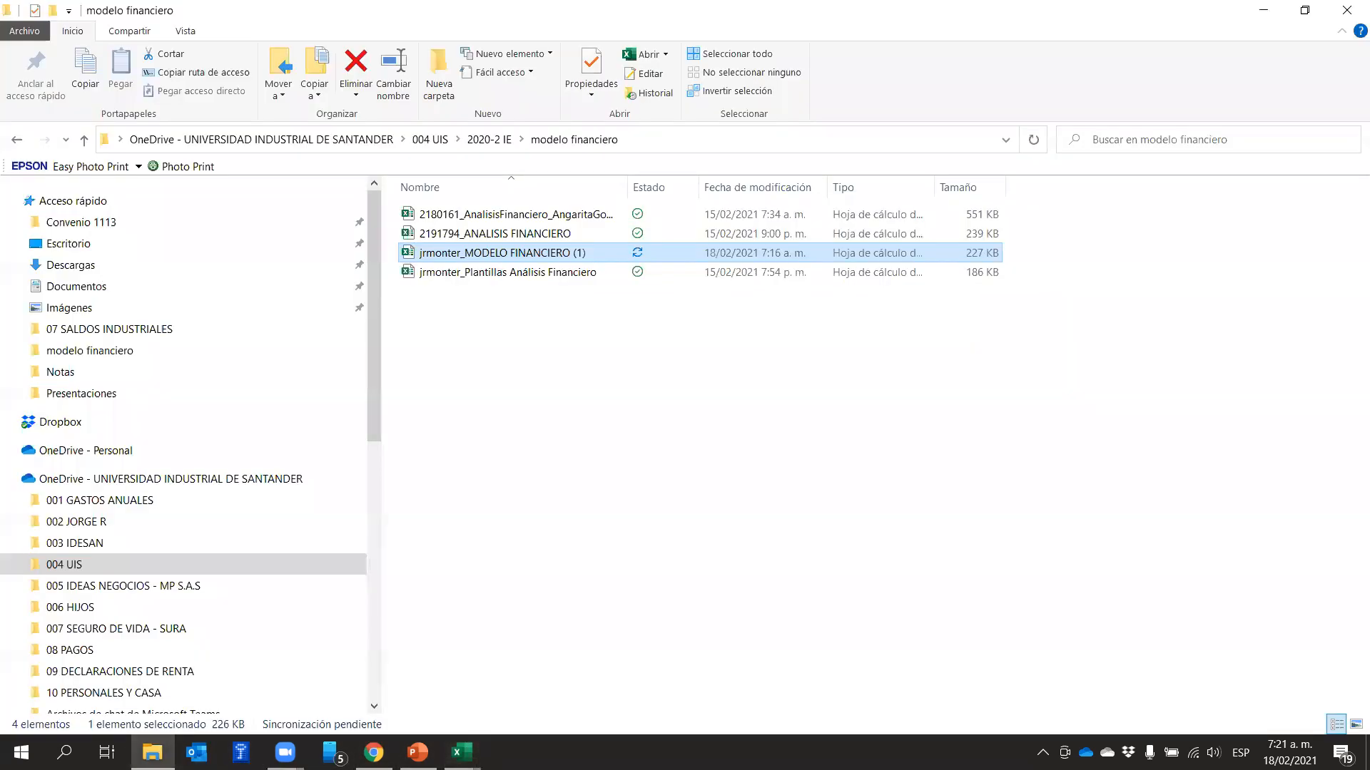
{"action": "left_click", "coordinate": [496, 140]}
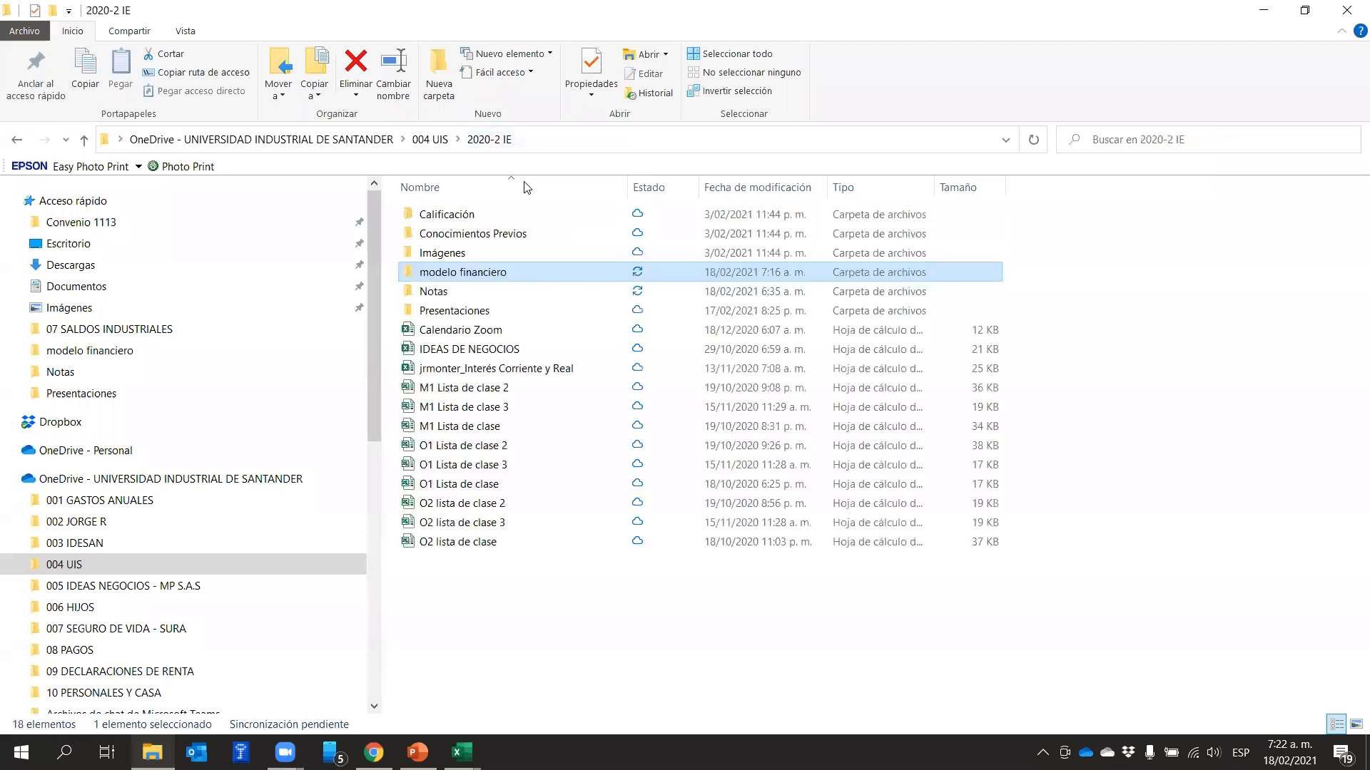
{"action": "double_click", "coordinate": [460, 312]}
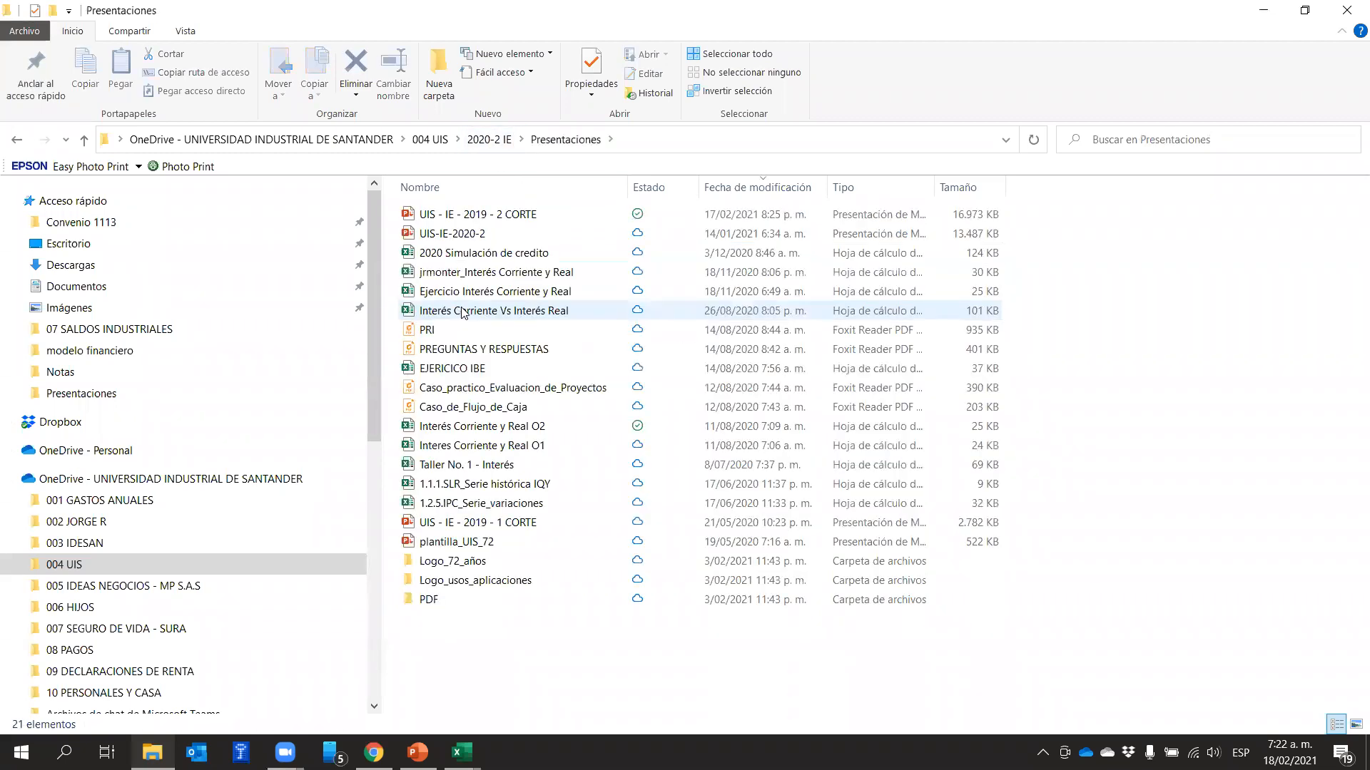
{"action": "left_click", "coordinate": [464, 428]}
{"action": "key", "text": "alt+Tab"}
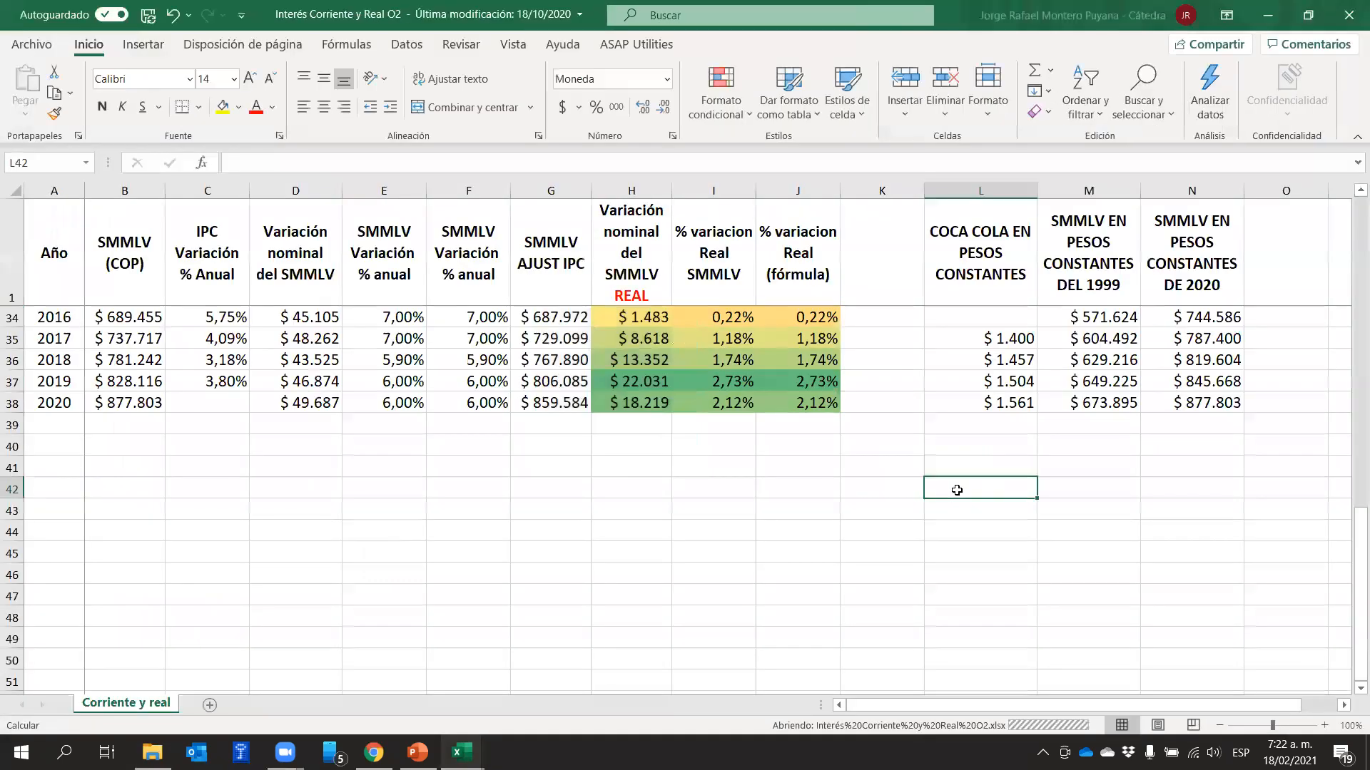
Review the historical SMMLV table and select the real variation formula values for 2011 to 2020 (J29:J38) to read their average
{"action": "scroll", "coordinate": [466, 566], "scroll_direction": "up", "scroll_amount": 7}
{"action": "scroll", "coordinate": [483, 556], "scroll_direction": "up", "scroll_amount": 4}
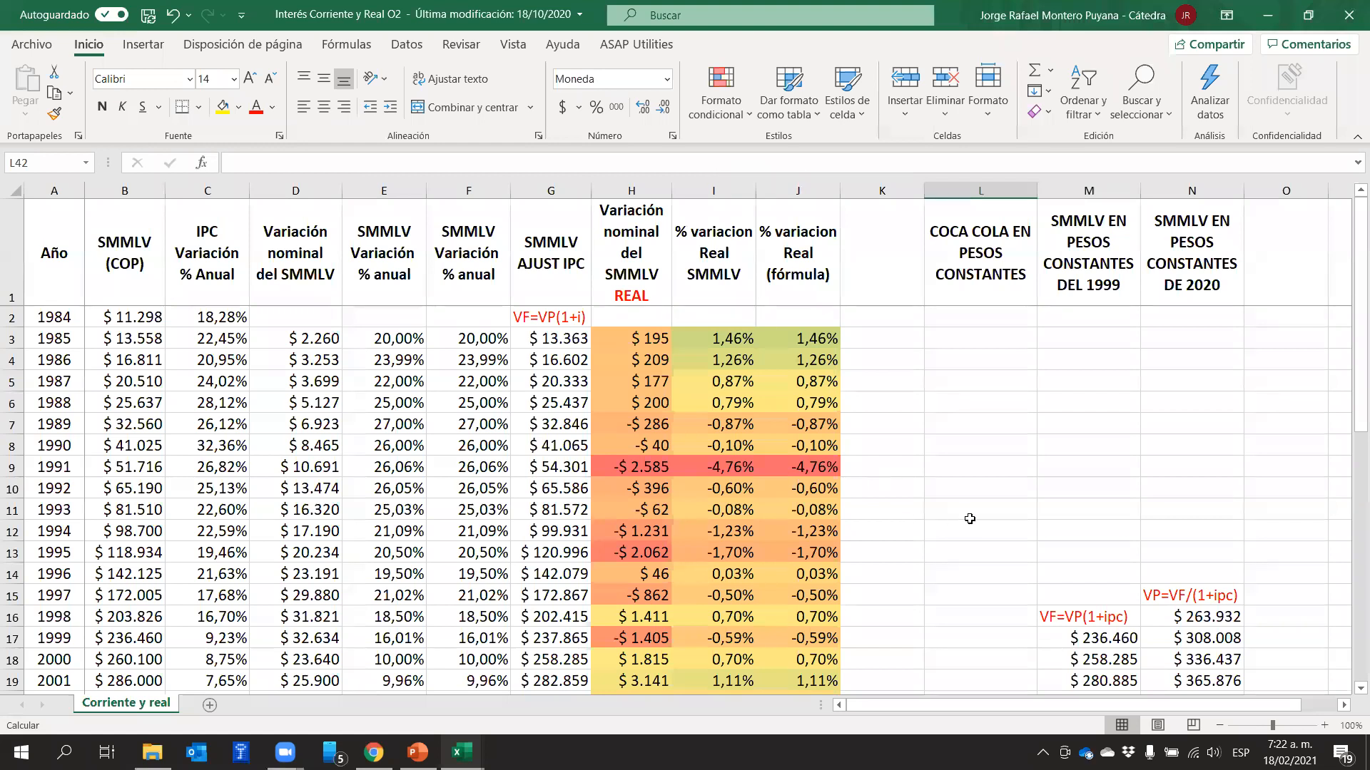
{"action": "scroll", "coordinate": [969, 557], "scroll_direction": "down", "scroll_amount": 8}
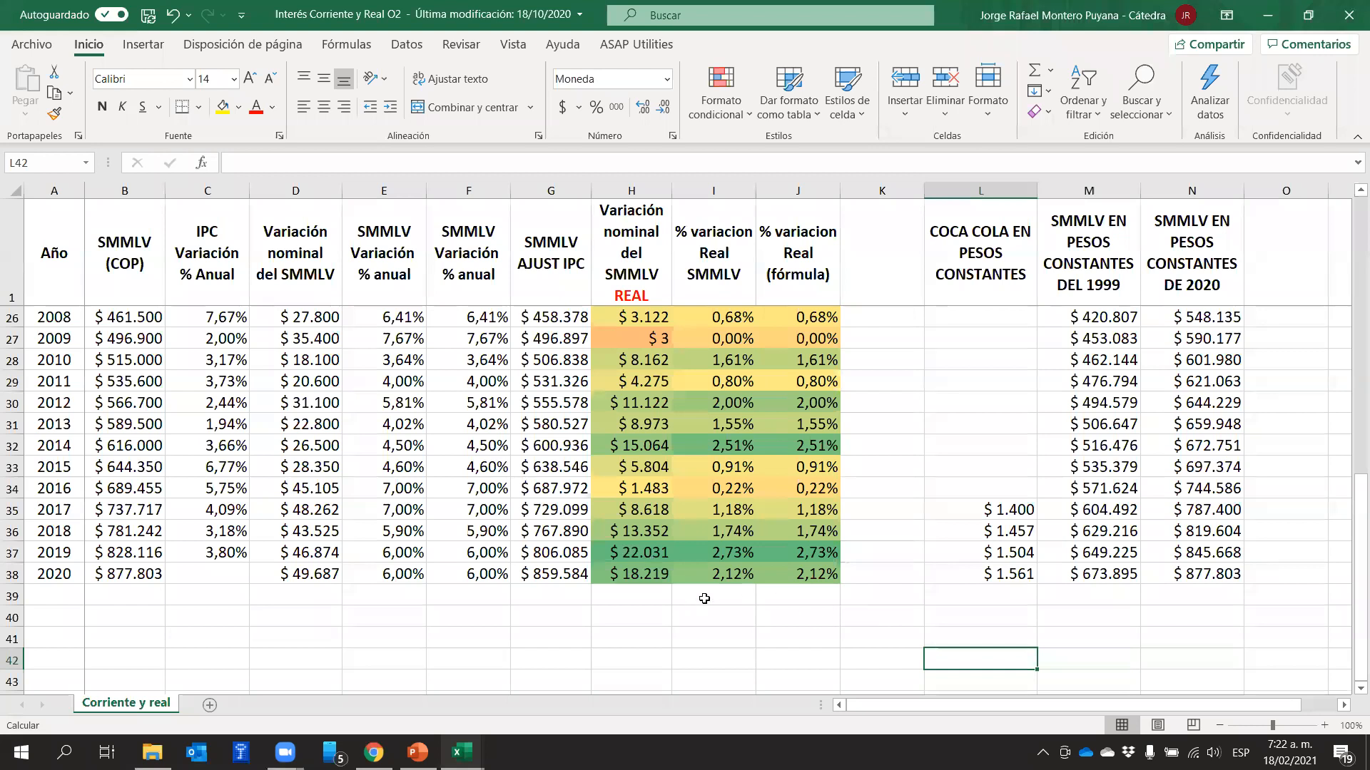
{"action": "left_click", "coordinate": [826, 574]}
{"action": "left_click_drag", "start_coordinate": [826, 574], "coordinate": [815, 375]}
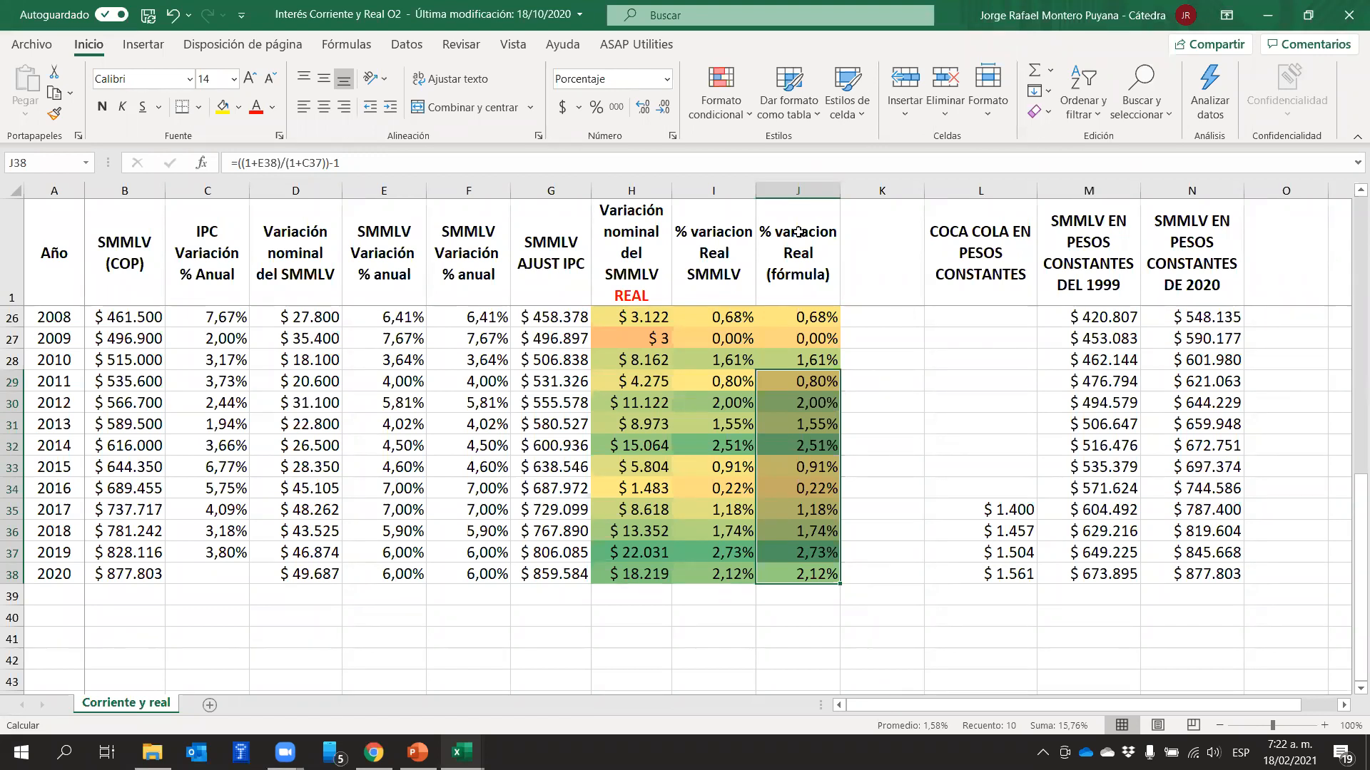
Return to the MODELO sheet of the financial model workbook and set the salary growth for years 1 to 4 (D27:G27) to 1,58%
{"action": "left_click", "coordinate": [461, 752]}
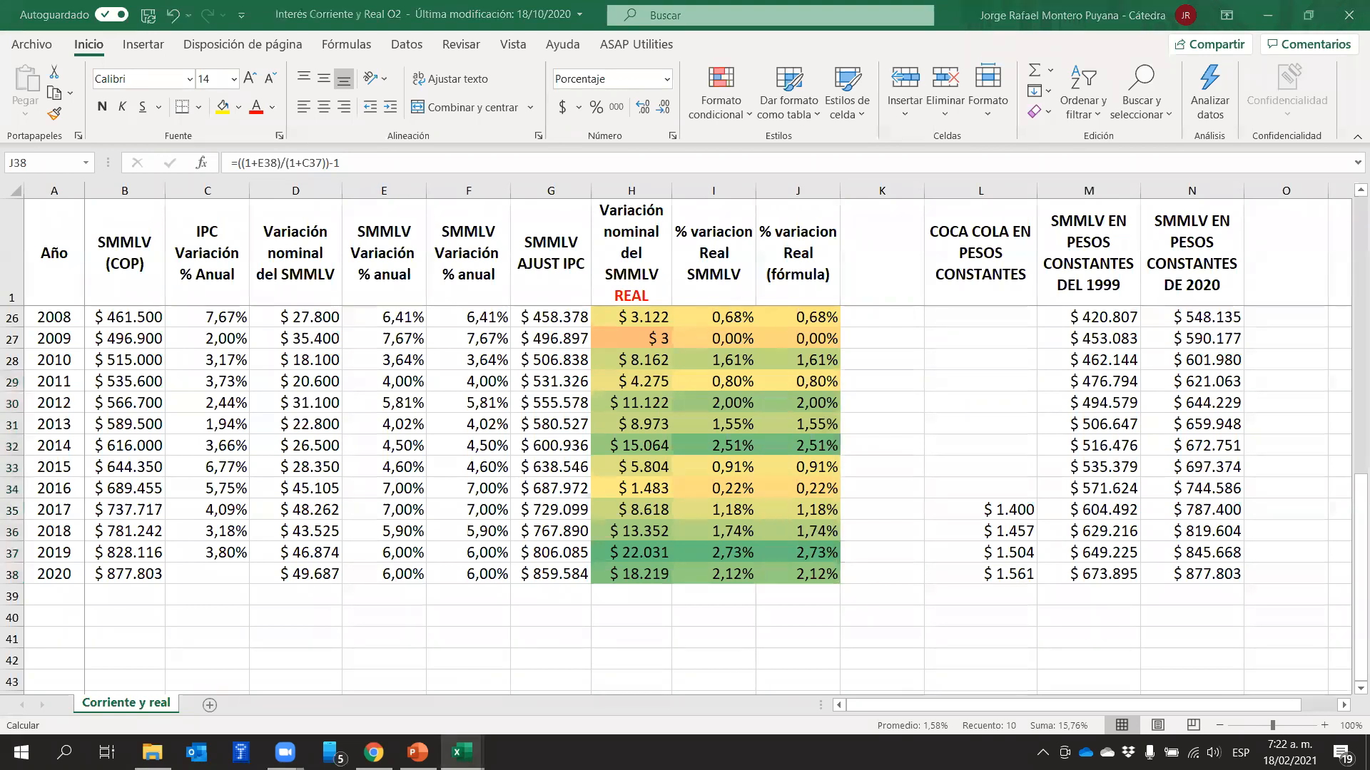
{"action": "left_click", "coordinate": [459, 684]}
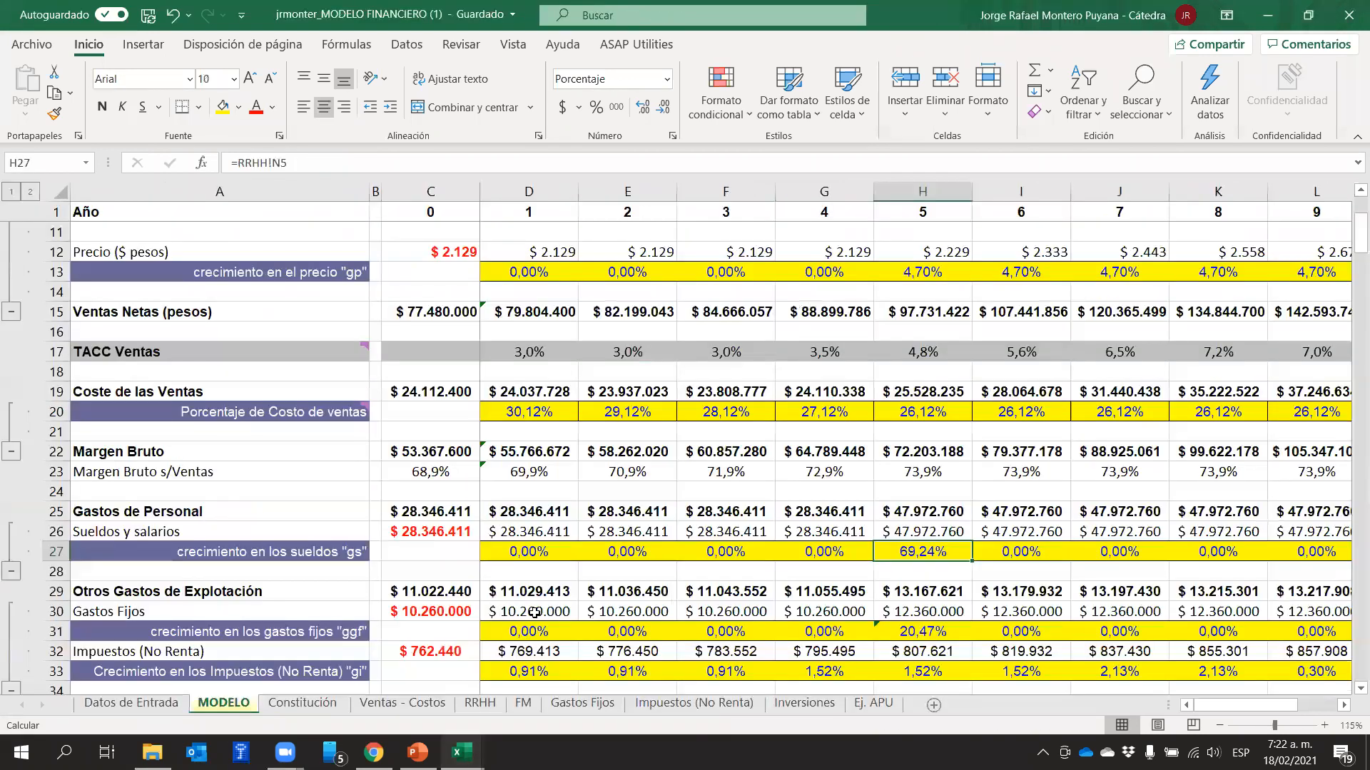
{"action": "left_click", "coordinate": [644, 481]}
{"action": "left_click", "coordinate": [551, 549]}
{"action": "type", "text": "1,5"}
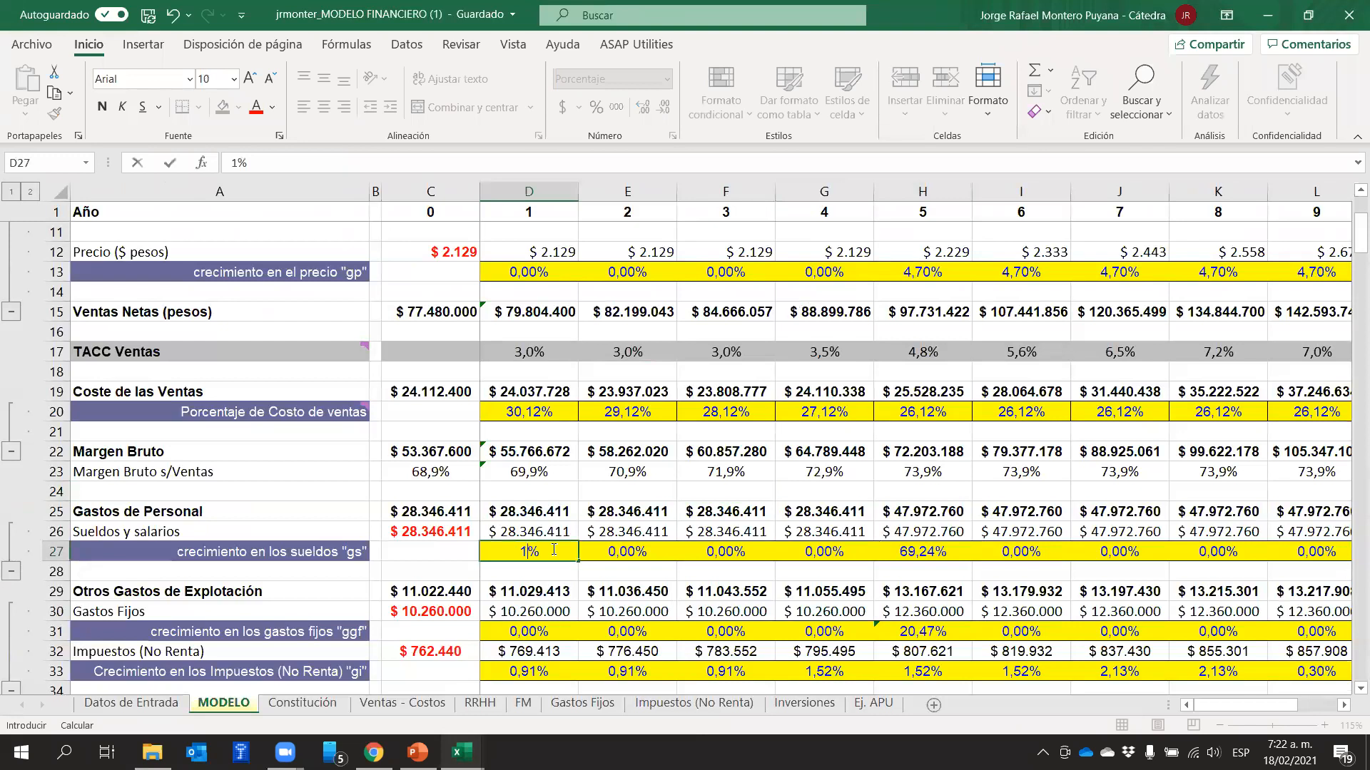
{"action": "type", "text": "8"}
{"action": "key", "text": "Tab"}
{"action": "type", "text": "1,58"}
{"action": "key", "text": "Tab"}
{"action": "type", "text": "1,58"}
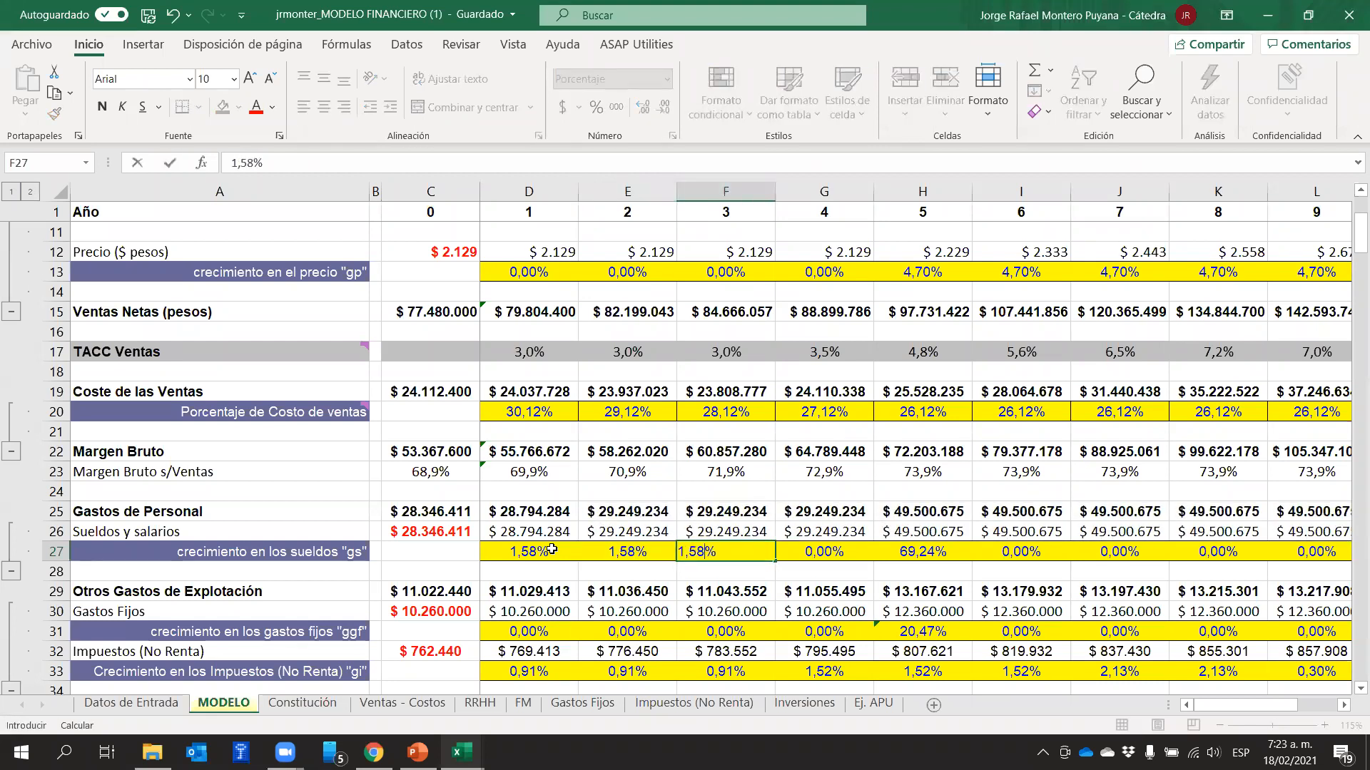
{"action": "key", "text": "Tab"}
{"action": "type", "text": "1,58"}
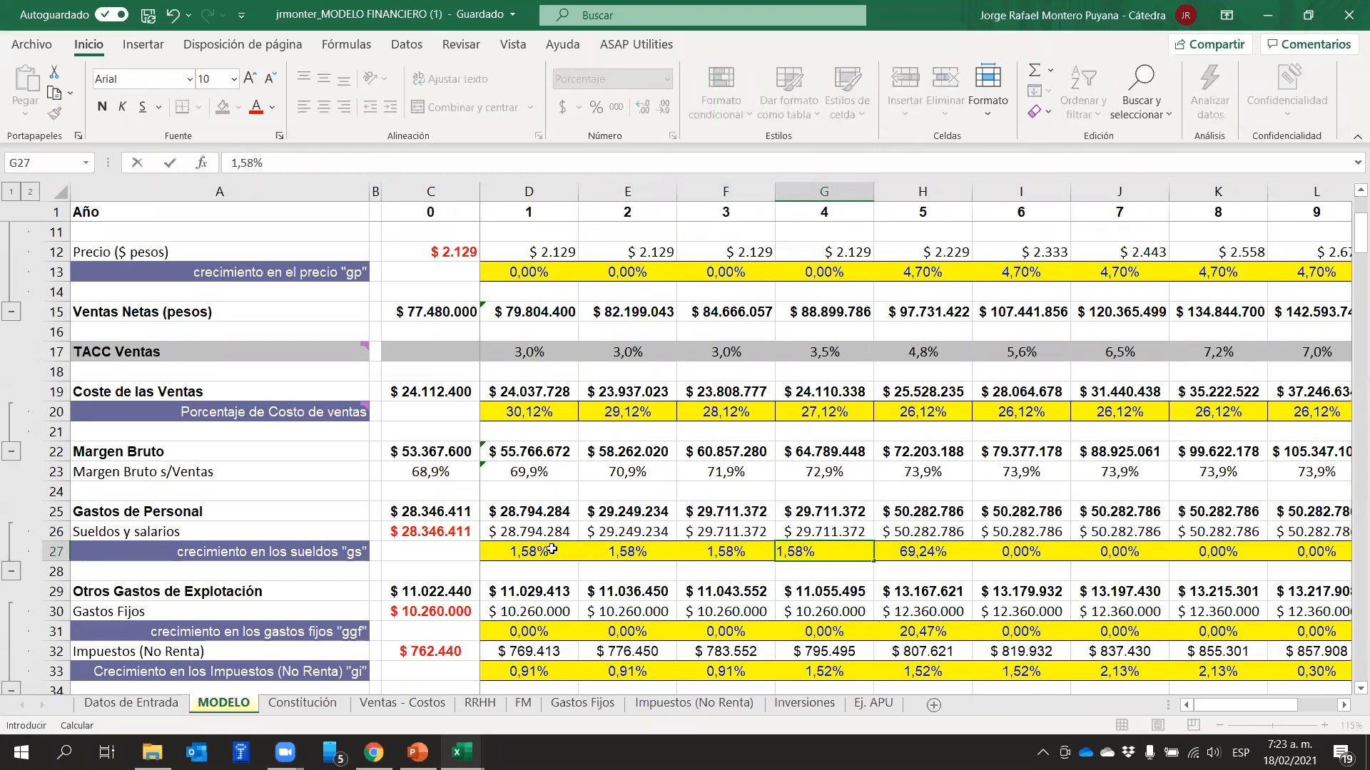
{"action": "key", "text": "Tab"}
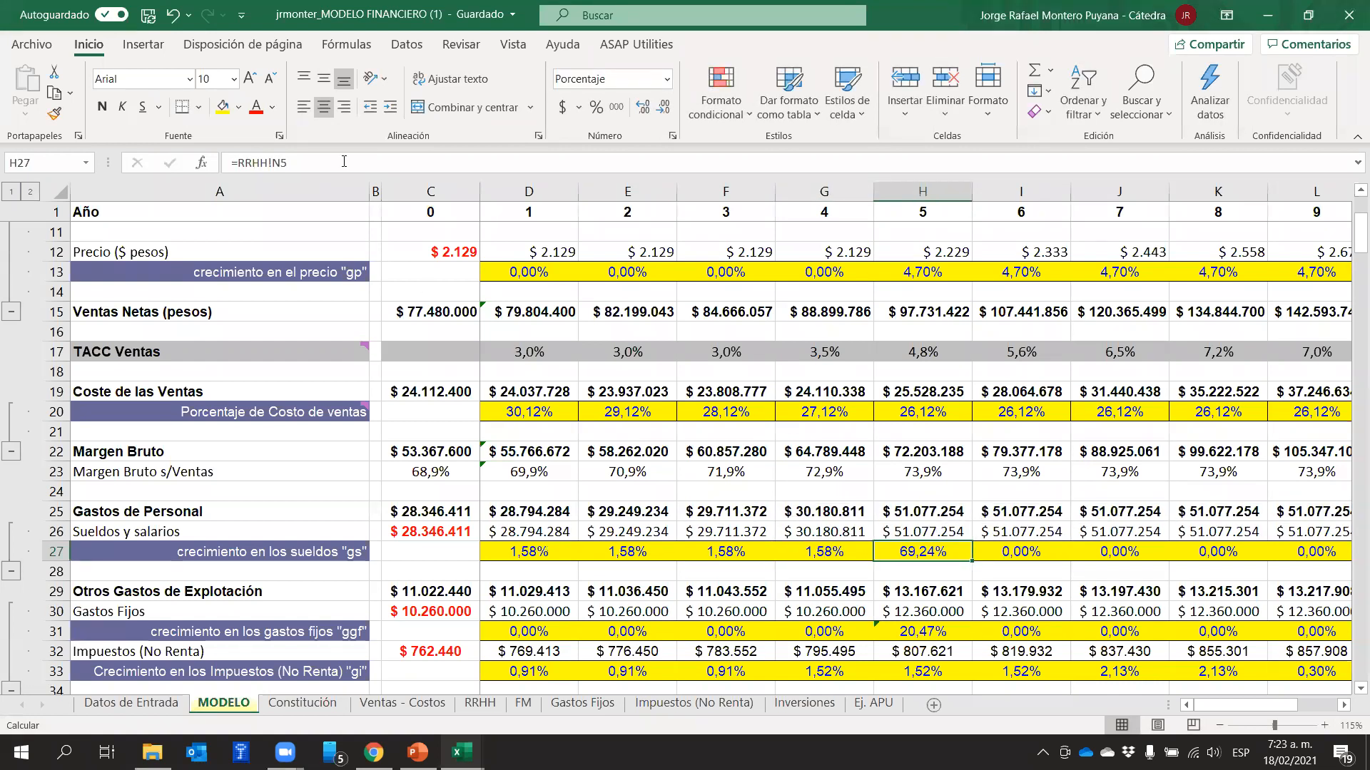
Change year 5's salary growth formula in H27 to =RRHH!N5+1,58%
{"action": "left_click", "coordinate": [340, 159]}
{"action": "type", "text": "+"}
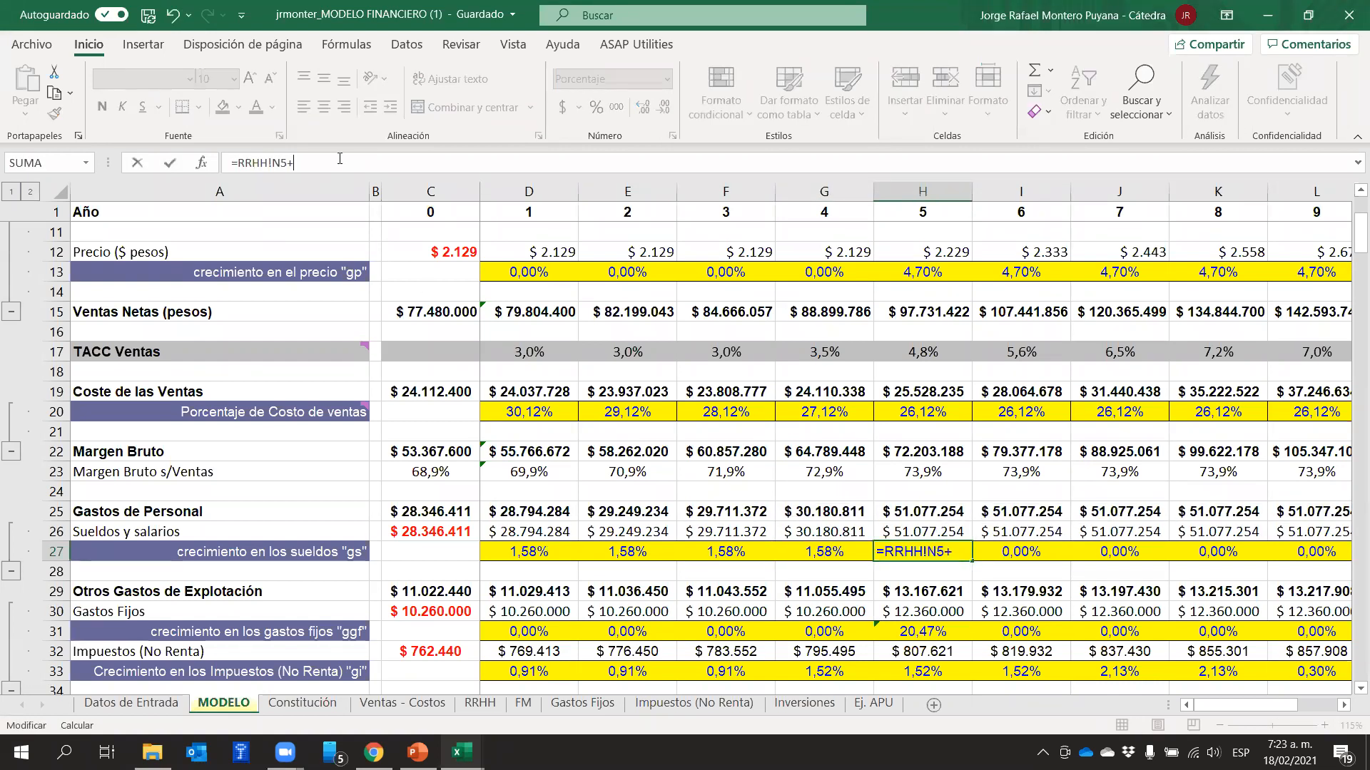
{"action": "type", "text": "1,58"}
{"action": "key", "text": "Return"}
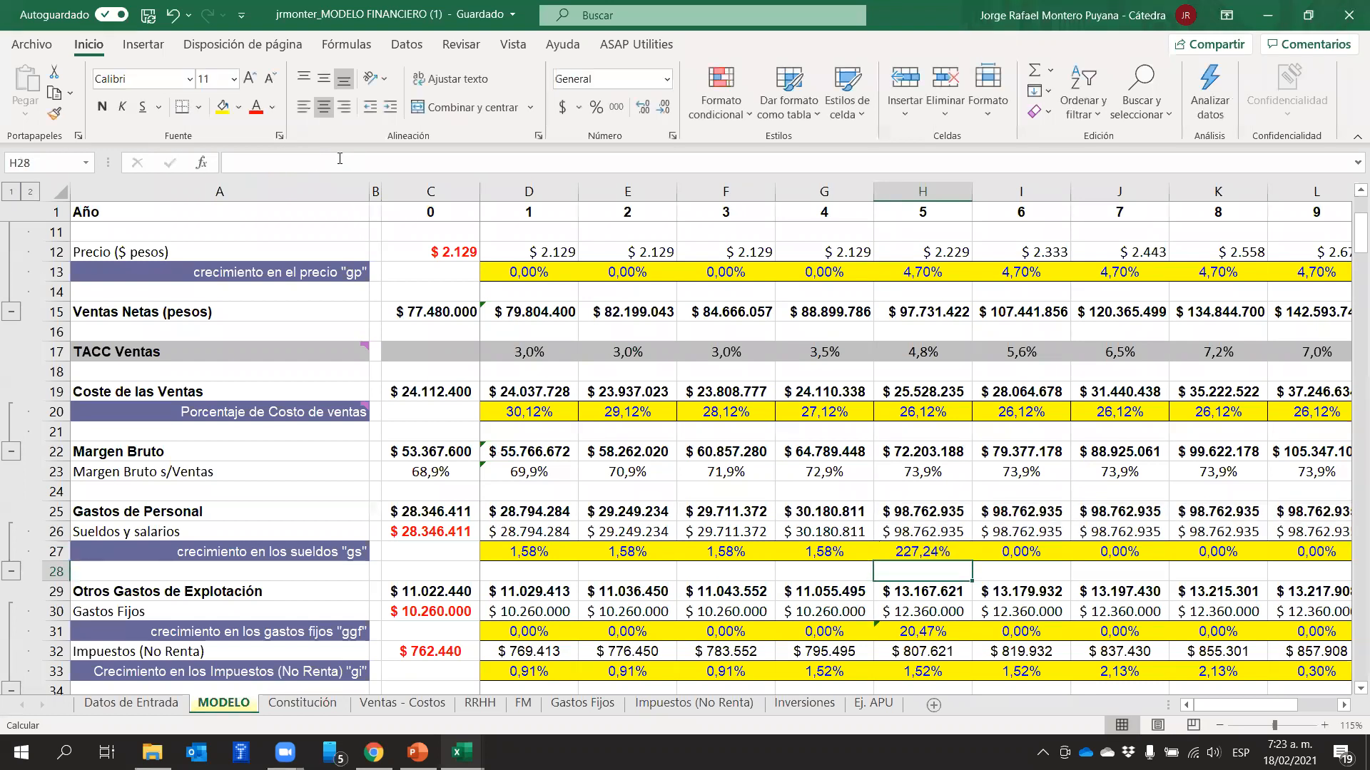
{"action": "key", "text": "Up"}
{"action": "left_click", "coordinate": [339, 158]}
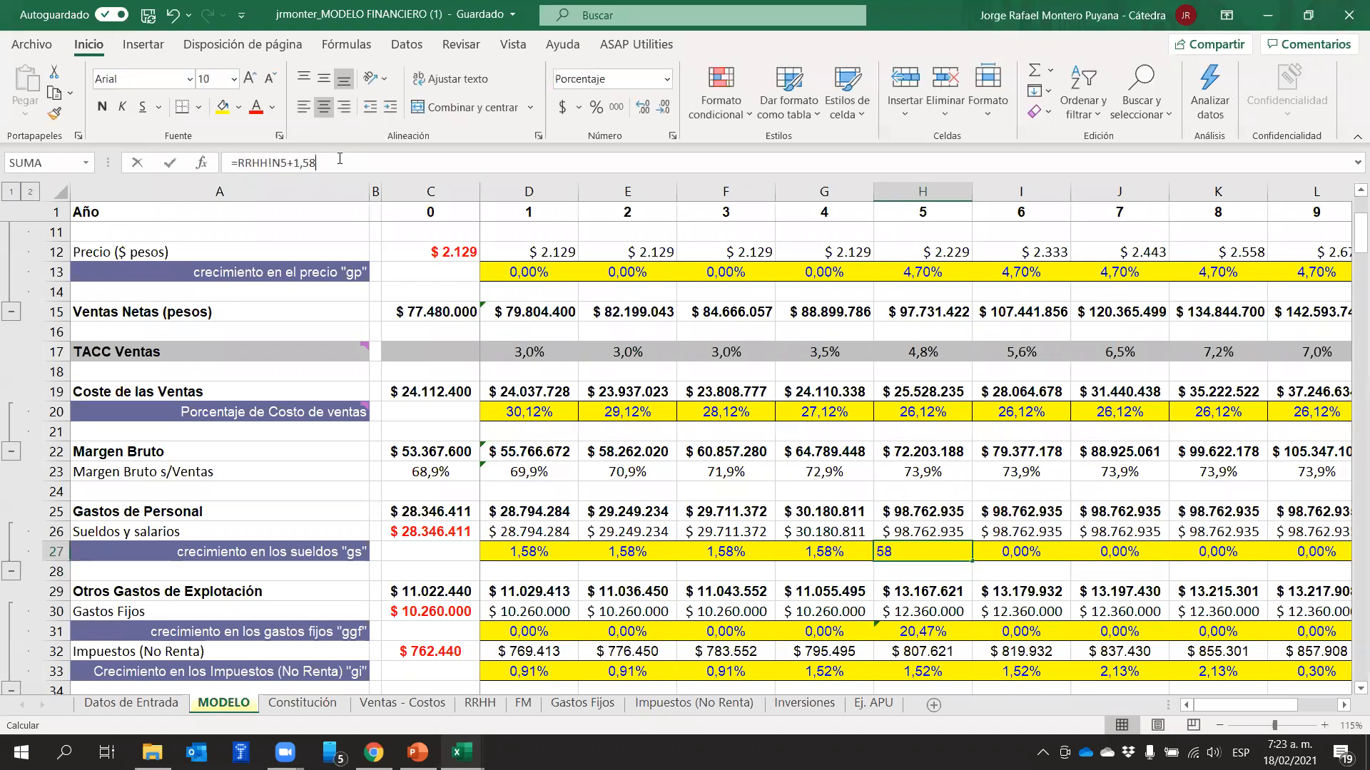
{"action": "type", "text": "%"}
{"action": "key", "text": "Return"}
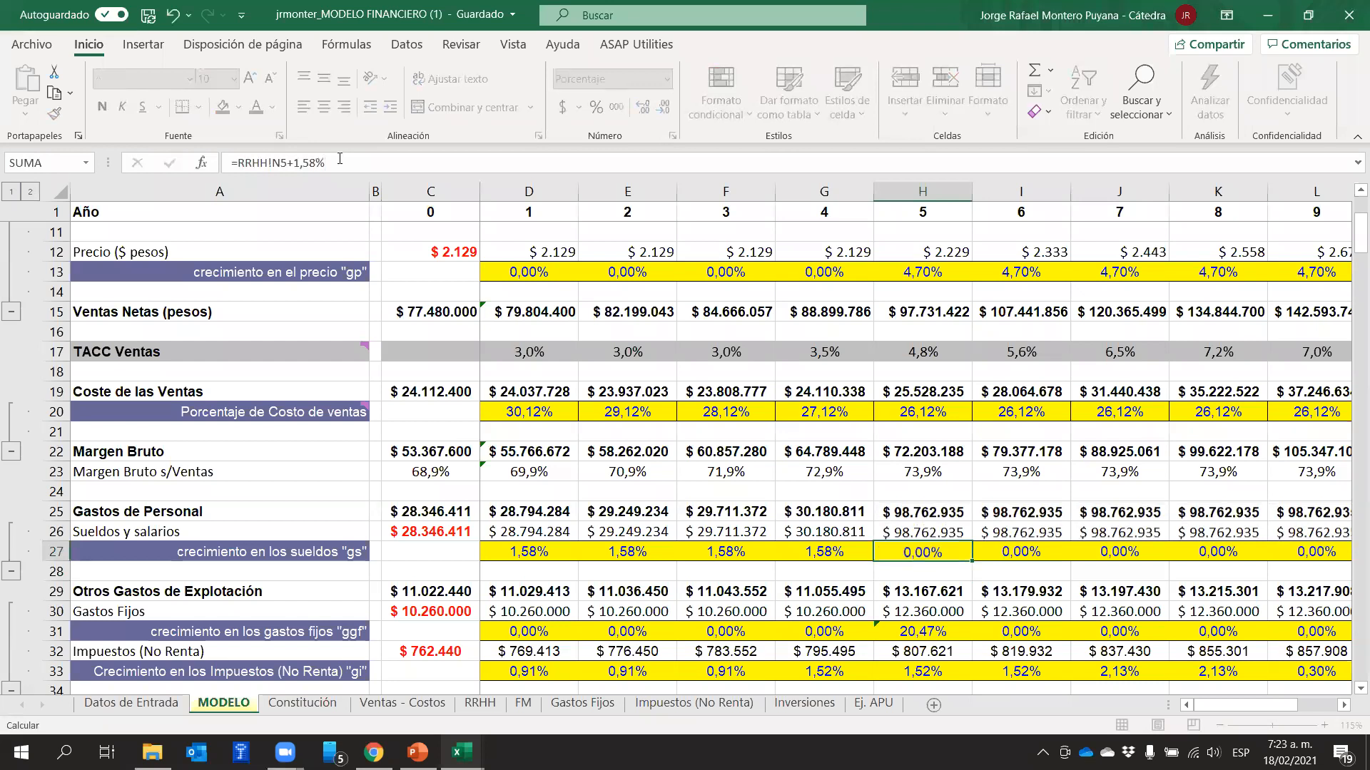
{"action": "key", "text": "Up"}
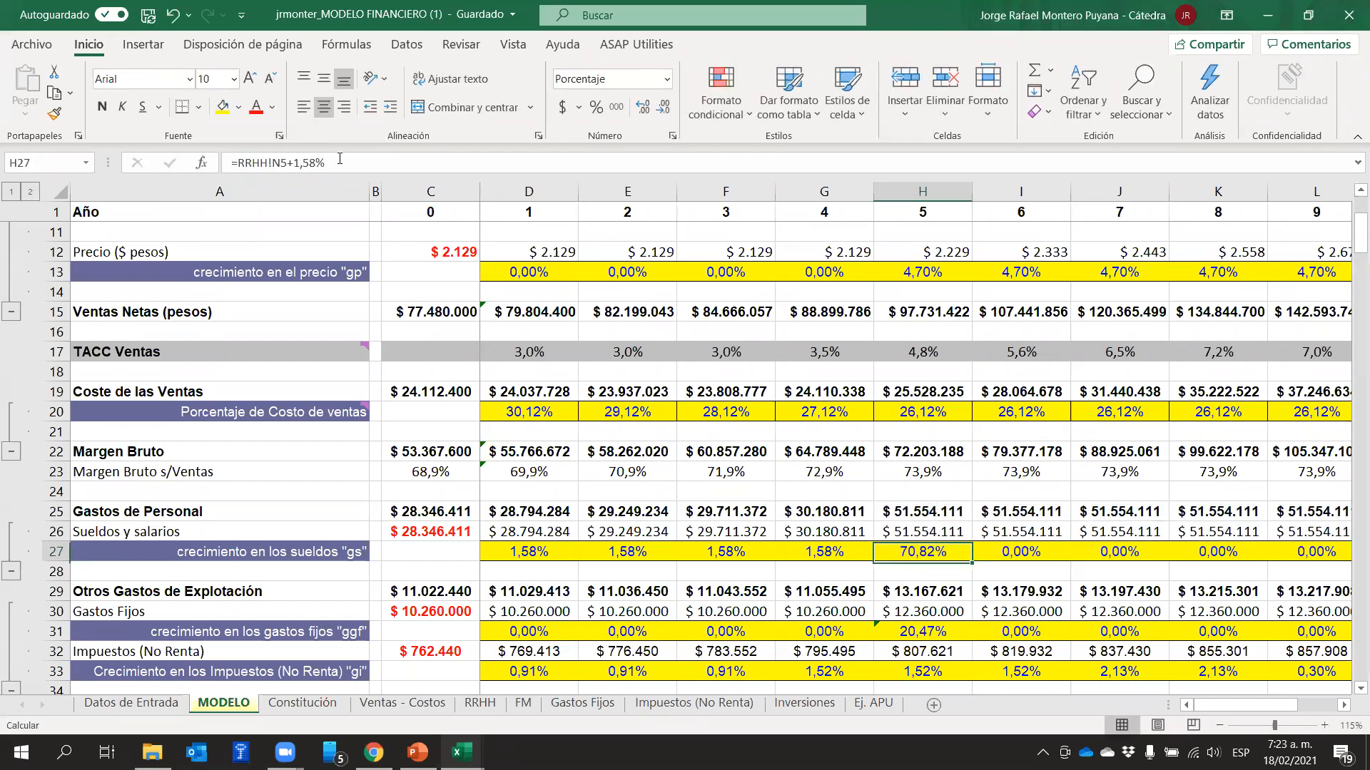
Set year 6's salary growth in I27 to 1,58%
{"action": "key", "text": "Right"}
{"action": "type", "text": "1,58"}
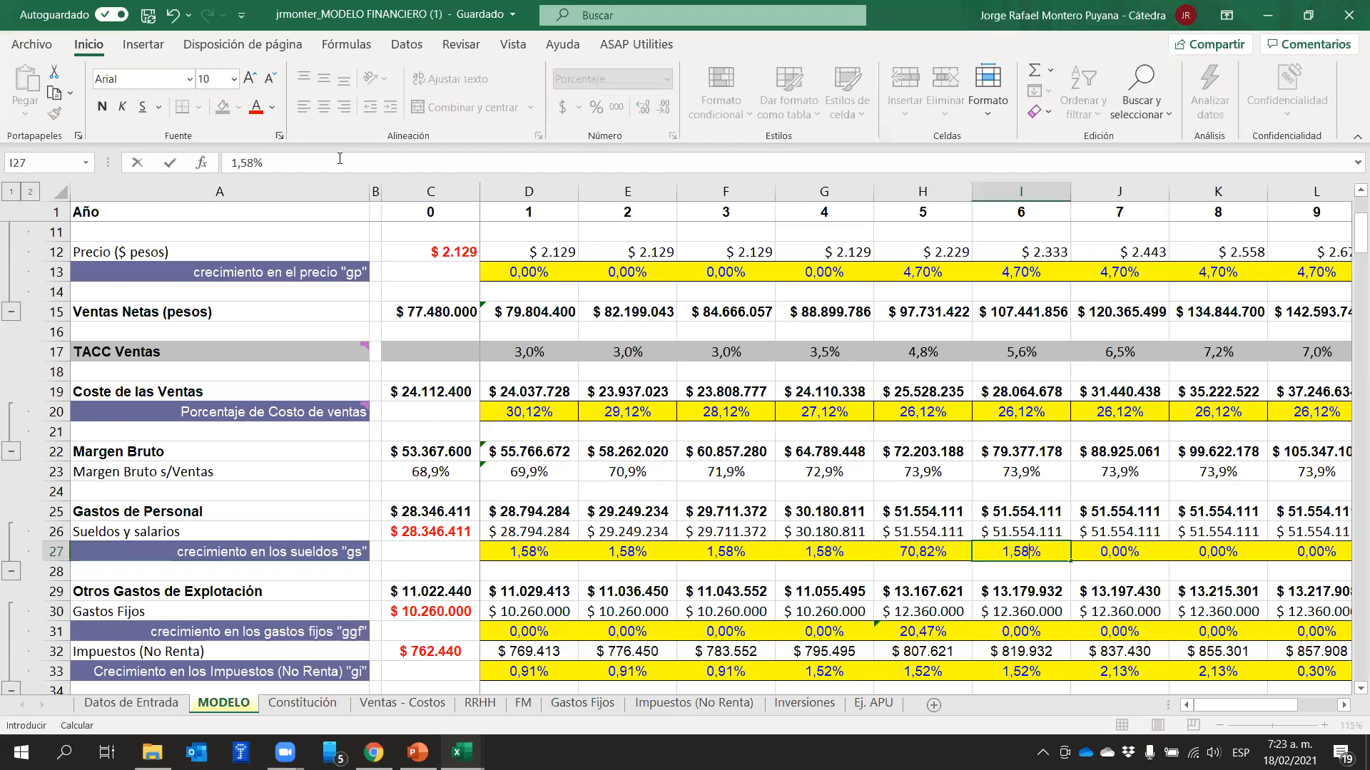
{"action": "key", "text": "Right"}
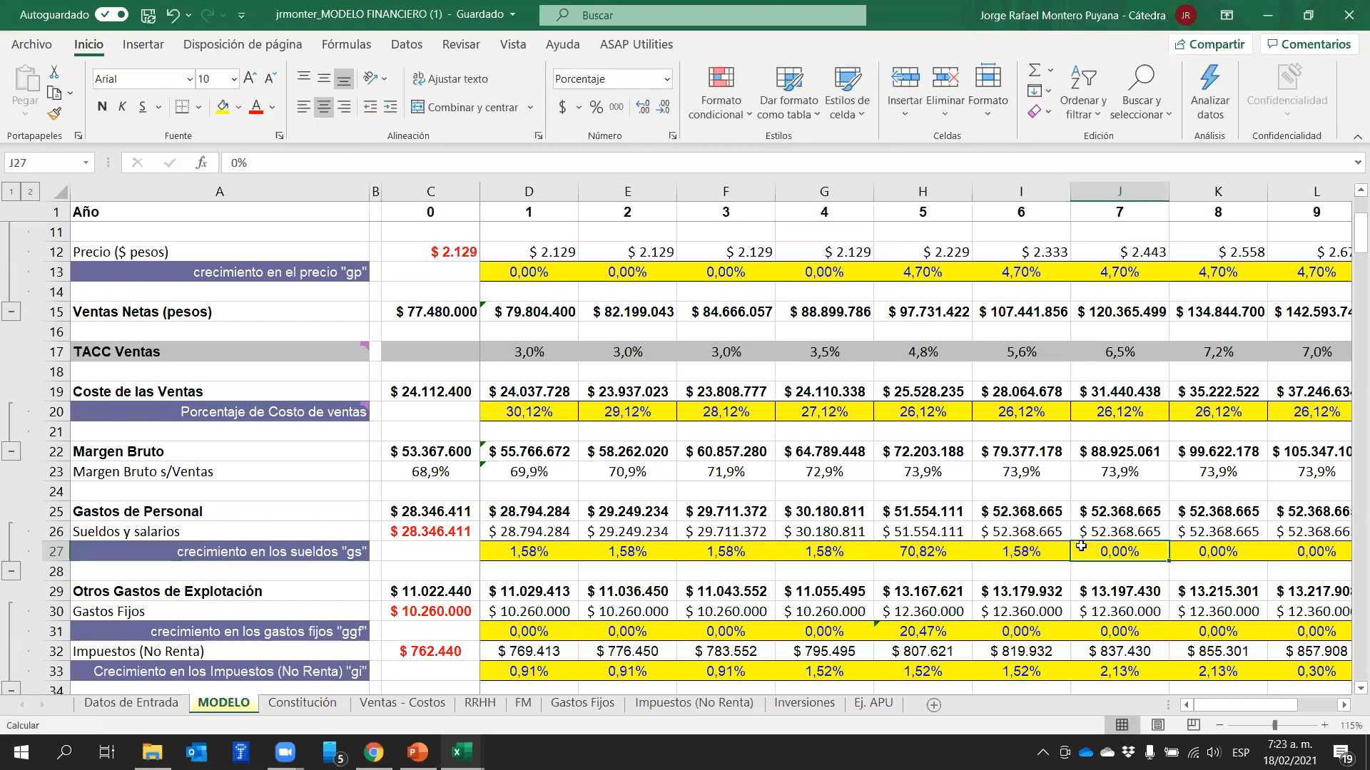
Link year 7's salary growth in J27 to I27 with +I27, and fill that formula across to year 10 (M27)
{"action": "type", "text": "+"}
{"action": "key", "text": "Left"}
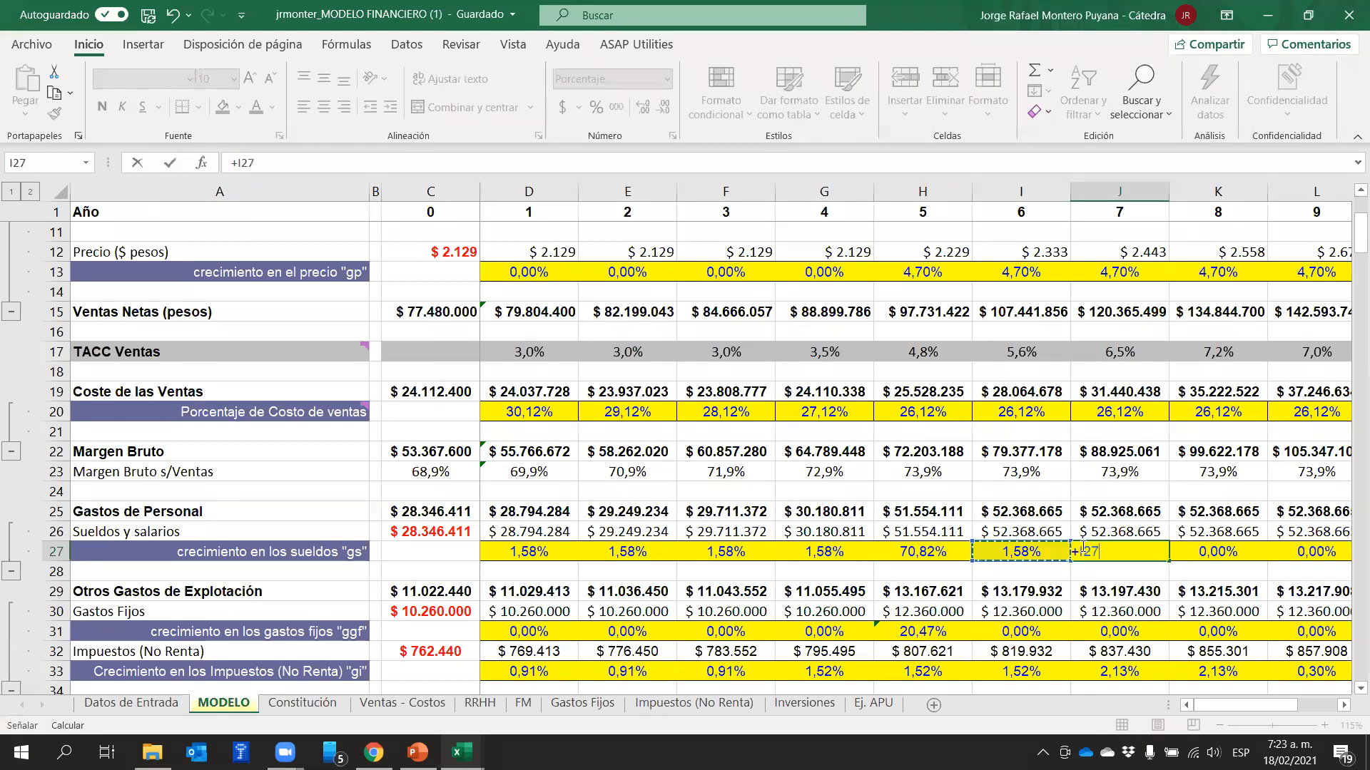
{"action": "key", "text": "Return"}
{"action": "left_click", "coordinate": [1143, 546]}
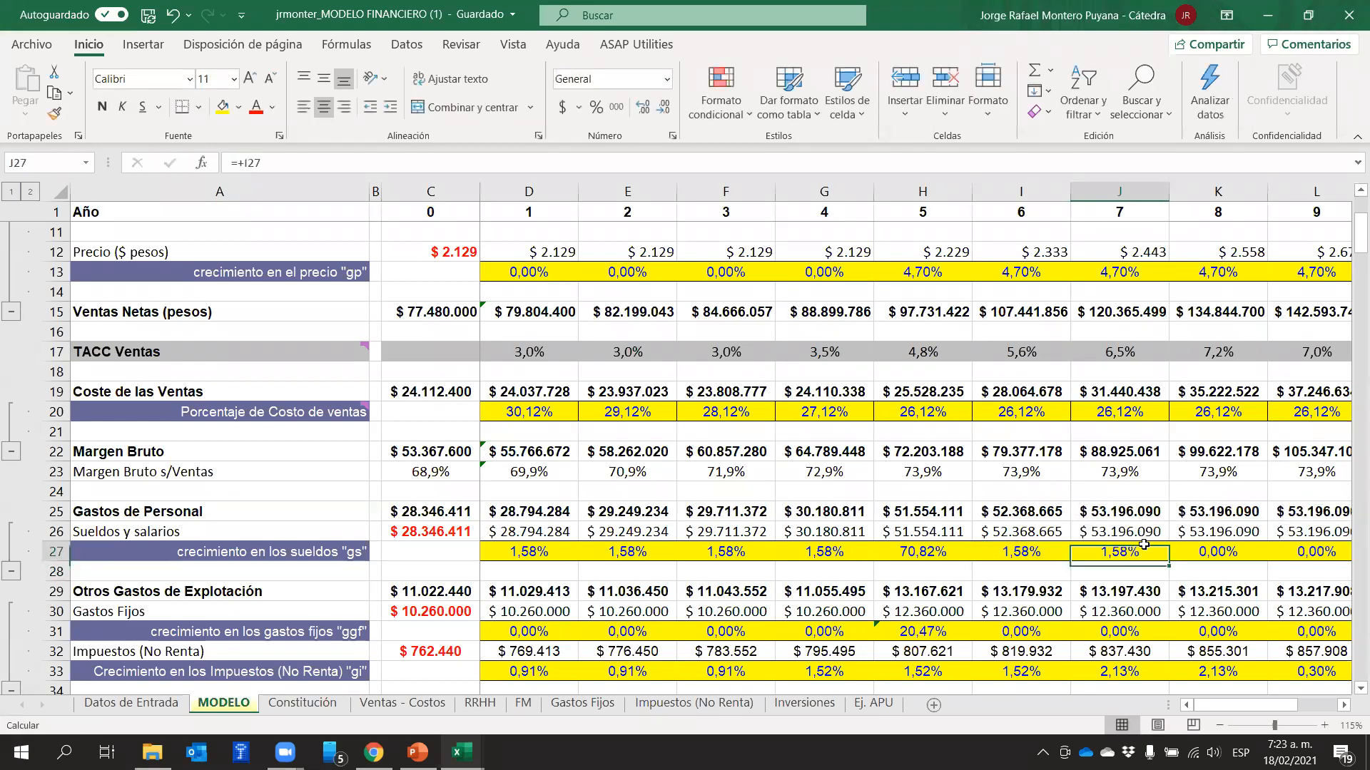
{"action": "mouse_move", "coordinate": [1168, 561]}
{"action": "left_mouse_down"}
{"action": "mouse_move", "coordinate": [1353, 569]}
{"action": "mouse_move", "coordinate": [1171, 568]}
{"action": "left_mouse_up"}
{"action": "left_click", "coordinate": [1274, 591]}
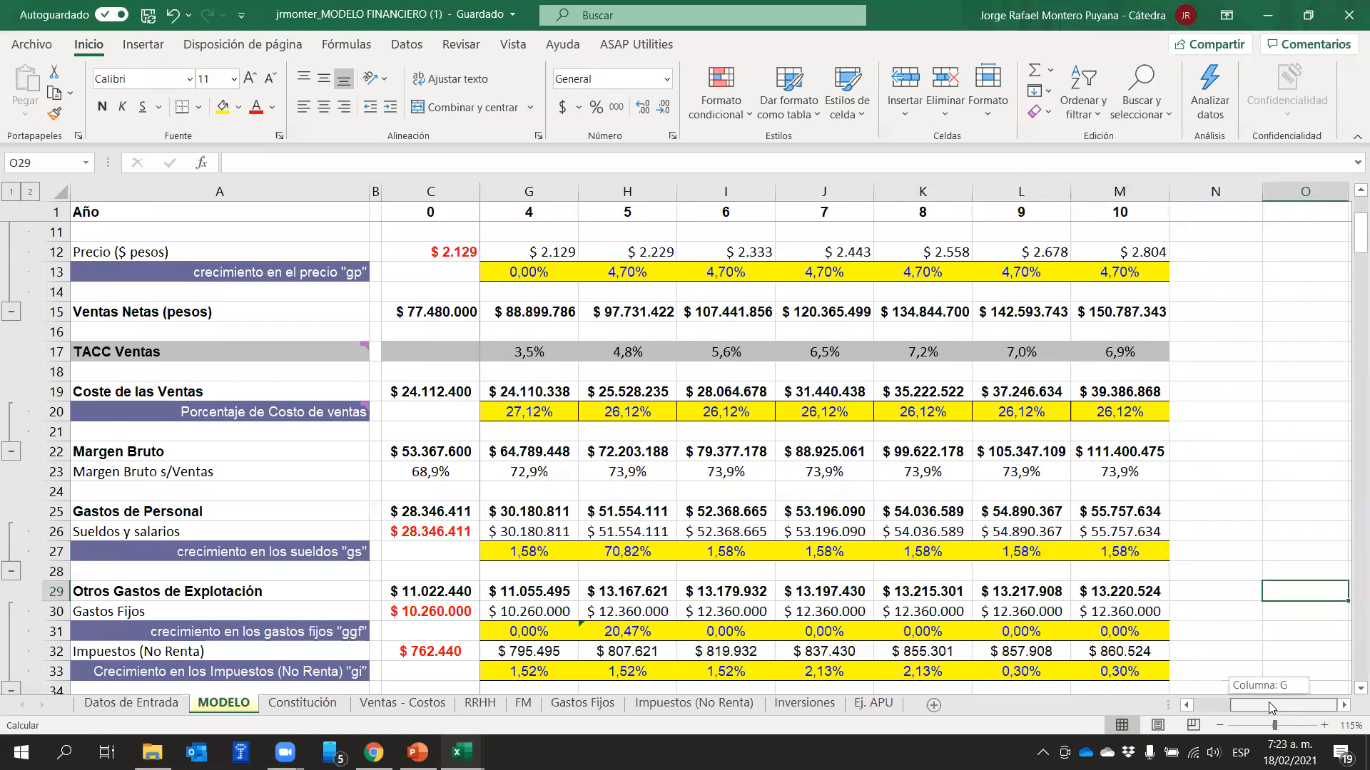
{"action": "left_click_drag", "start_coordinate": [1268, 702], "coordinate": [1234, 702]}
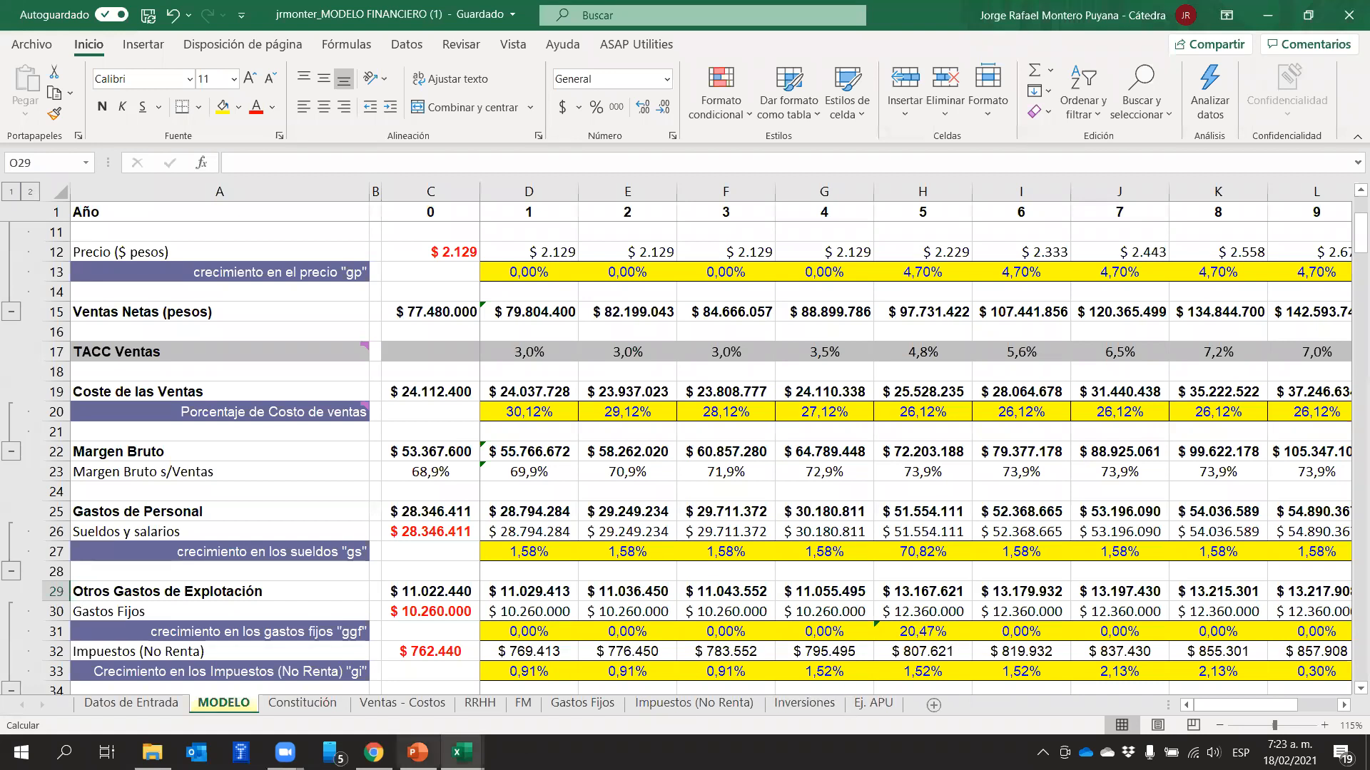
Switch to the PowerPoint presentation and read slide 236 on recurring expenses such as Alquiler, Papelería and Limpieza
{"action": "left_click", "coordinate": [475, 745]}
{"action": "scroll", "coordinate": [697, 514], "scroll_direction": "down", "scroll_amount": 1}
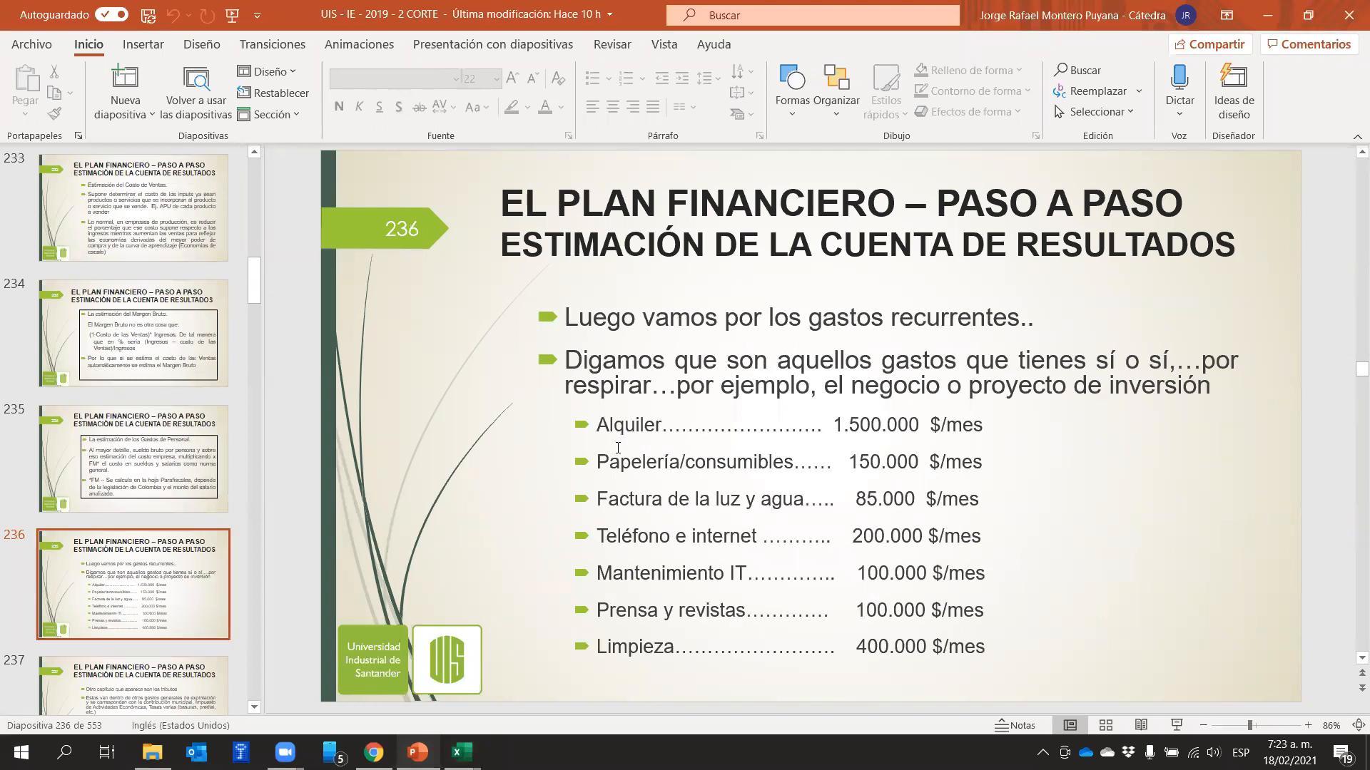
{"action": "scroll", "coordinate": [619, 448], "scroll_direction": "down", "scroll_amount": 1}
{"action": "scroll", "coordinate": [640, 435], "scroll_direction": "down", "scroll_amount": 1}
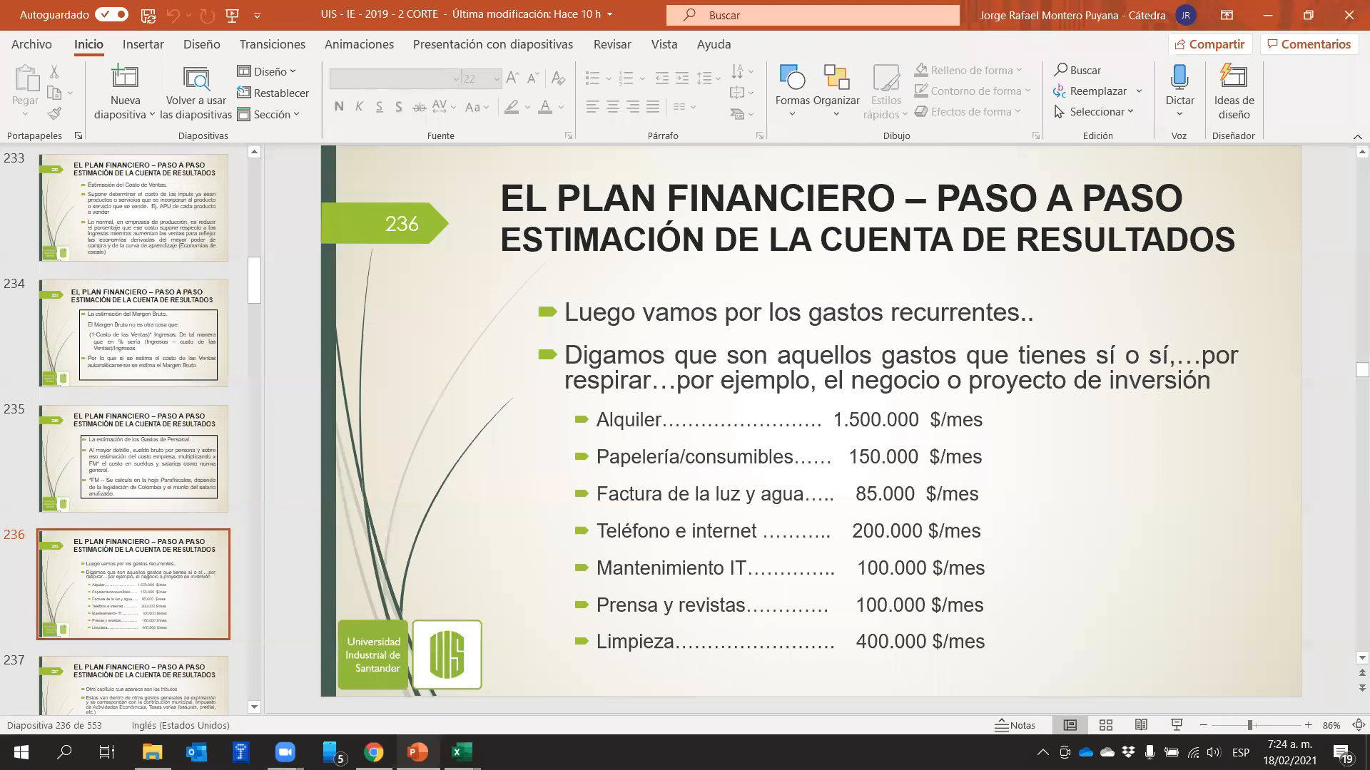
Return to the Excel financial model and review the list of fixed expense descriptions in column B of the Gastos Fijos sheet
{"action": "mouse_move", "coordinate": [461, 753]}
{"action": "left_click", "coordinate": [571, 664]}
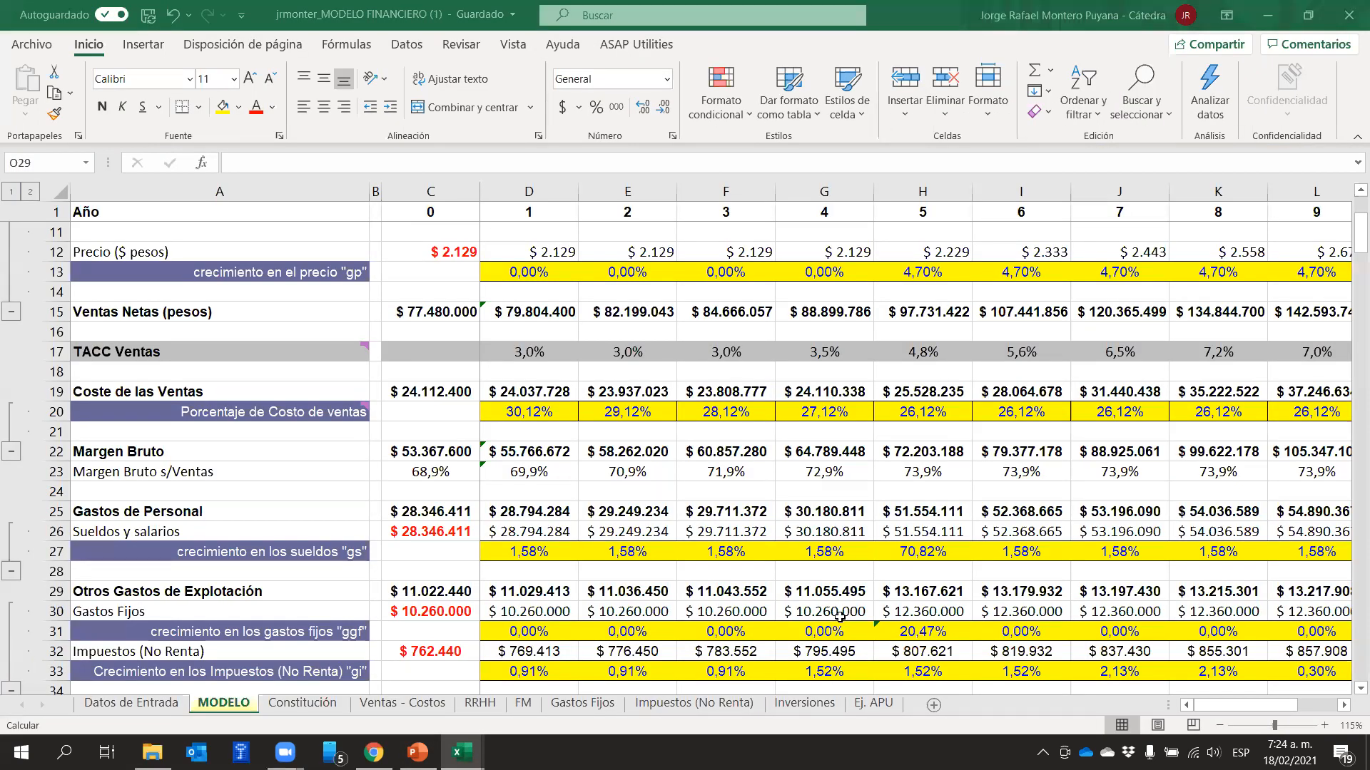
{"action": "left_click", "coordinate": [582, 704]}
{"action": "left_click", "coordinate": [717, 518]}
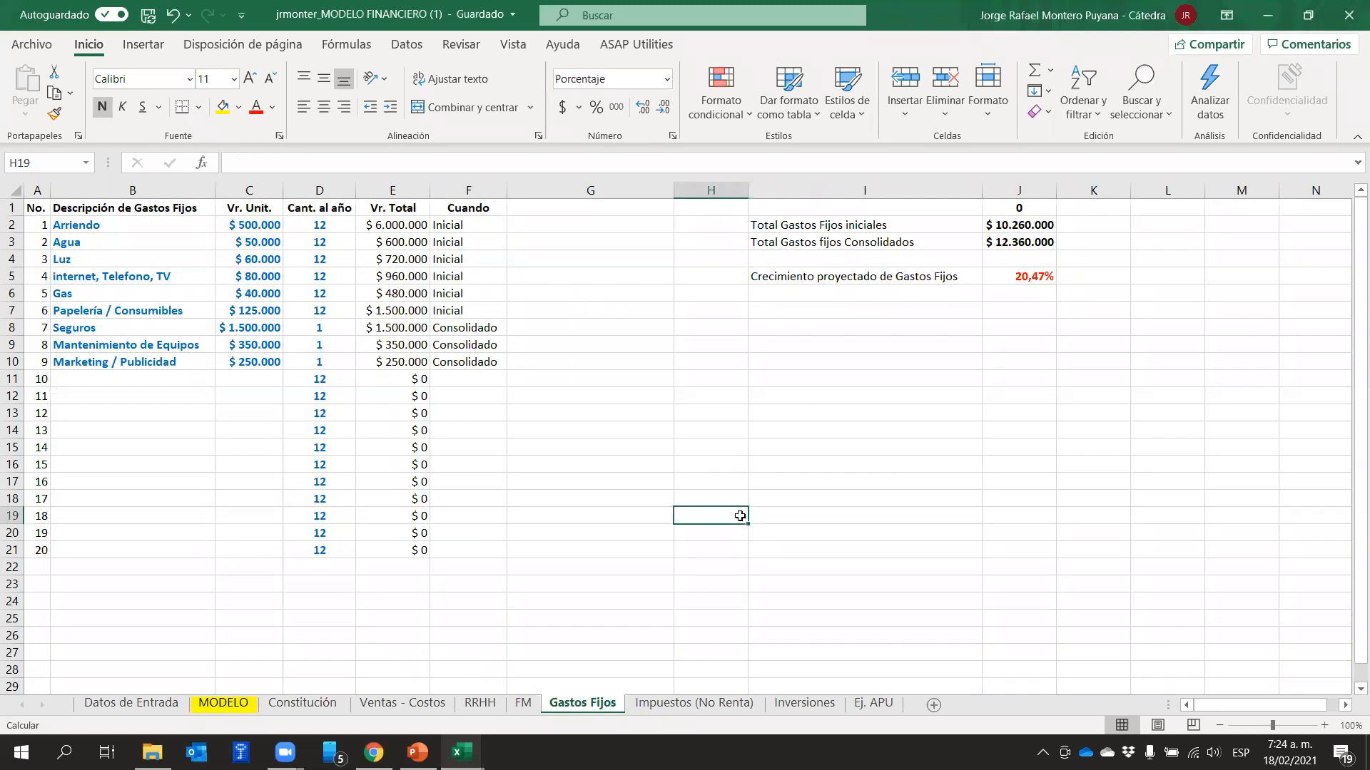
{"action": "left_click_drag", "start_coordinate": [97, 226], "coordinate": [100, 407]}
{"action": "left_click", "coordinate": [722, 428]}
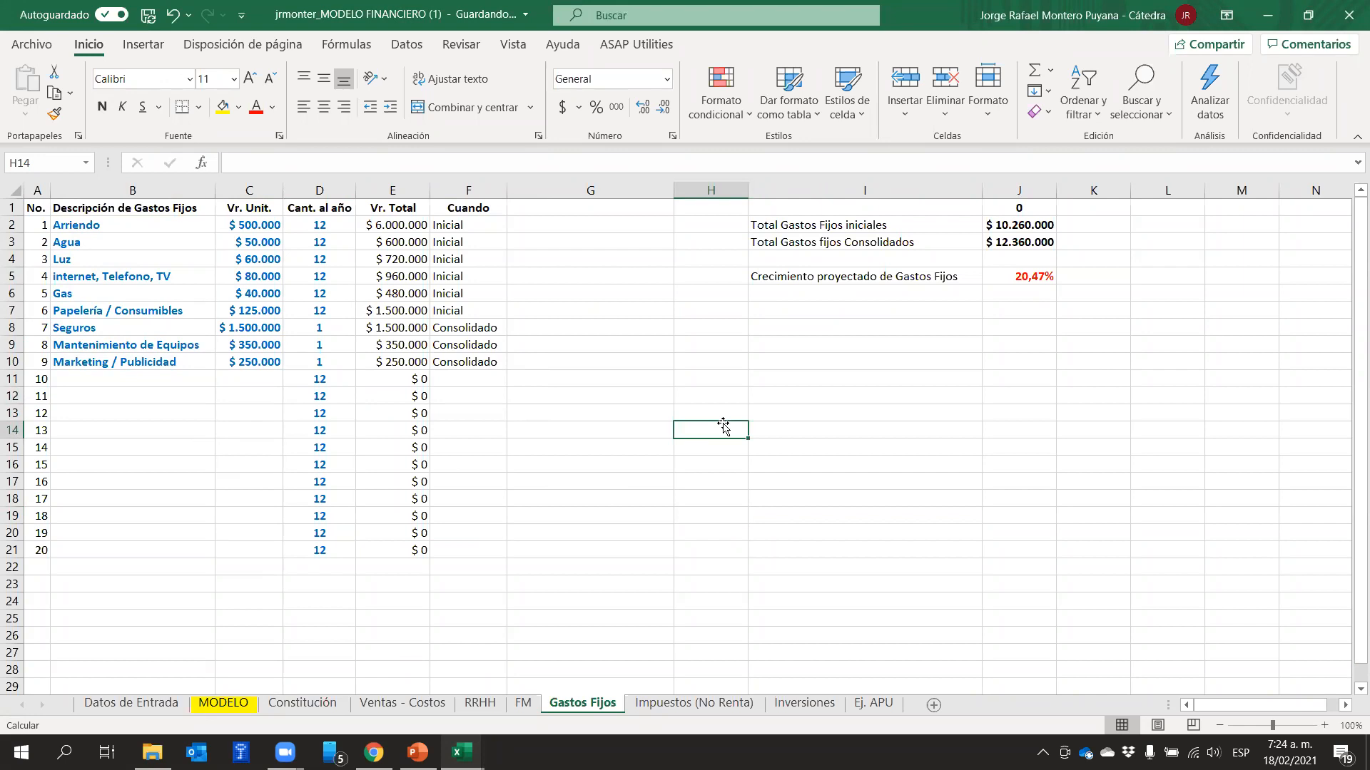
Review the fixed expenses marked Inicial, from Arriendo to Papelería / Consumibles (B2:B7)
{"action": "left_click", "coordinate": [138, 222]}
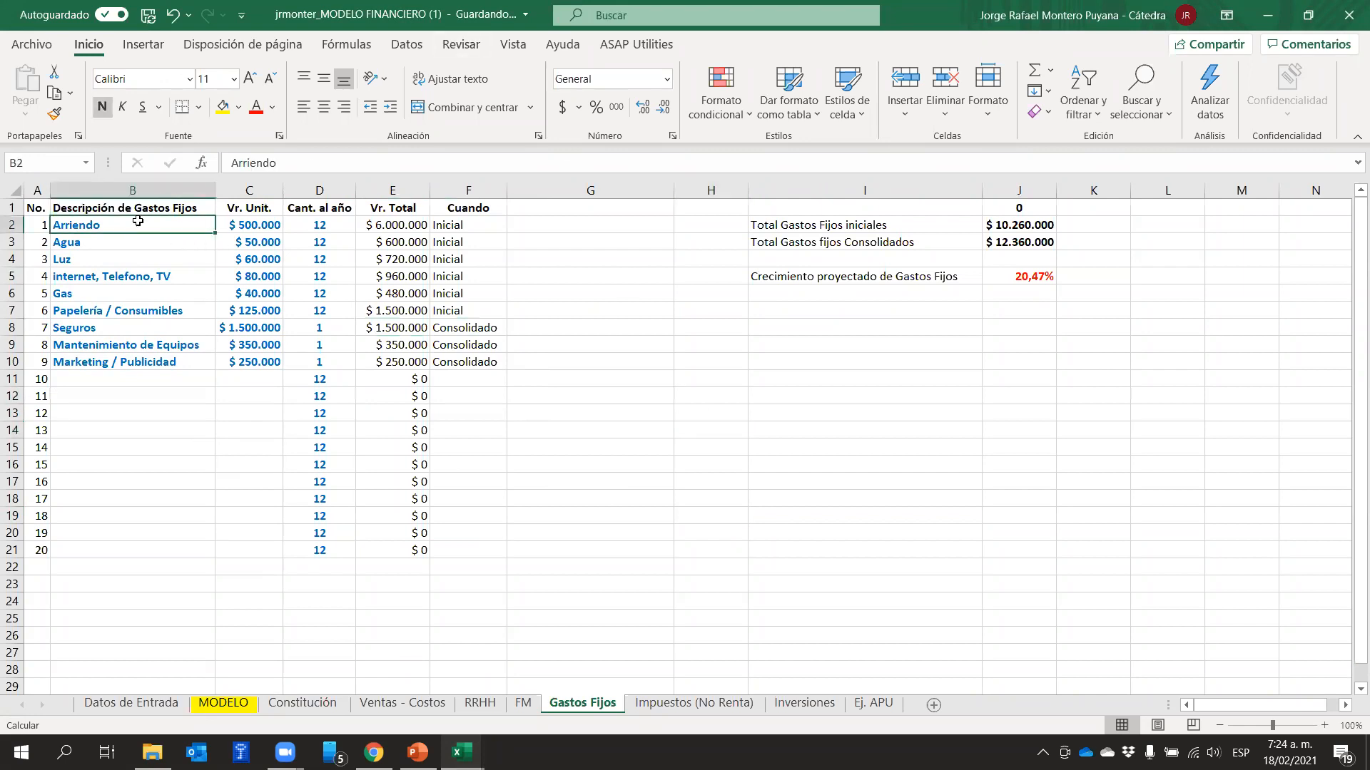
{"action": "left_click", "coordinate": [132, 237]}
{"action": "left_click_drag", "start_coordinate": [131, 237], "coordinate": [196, 315]}
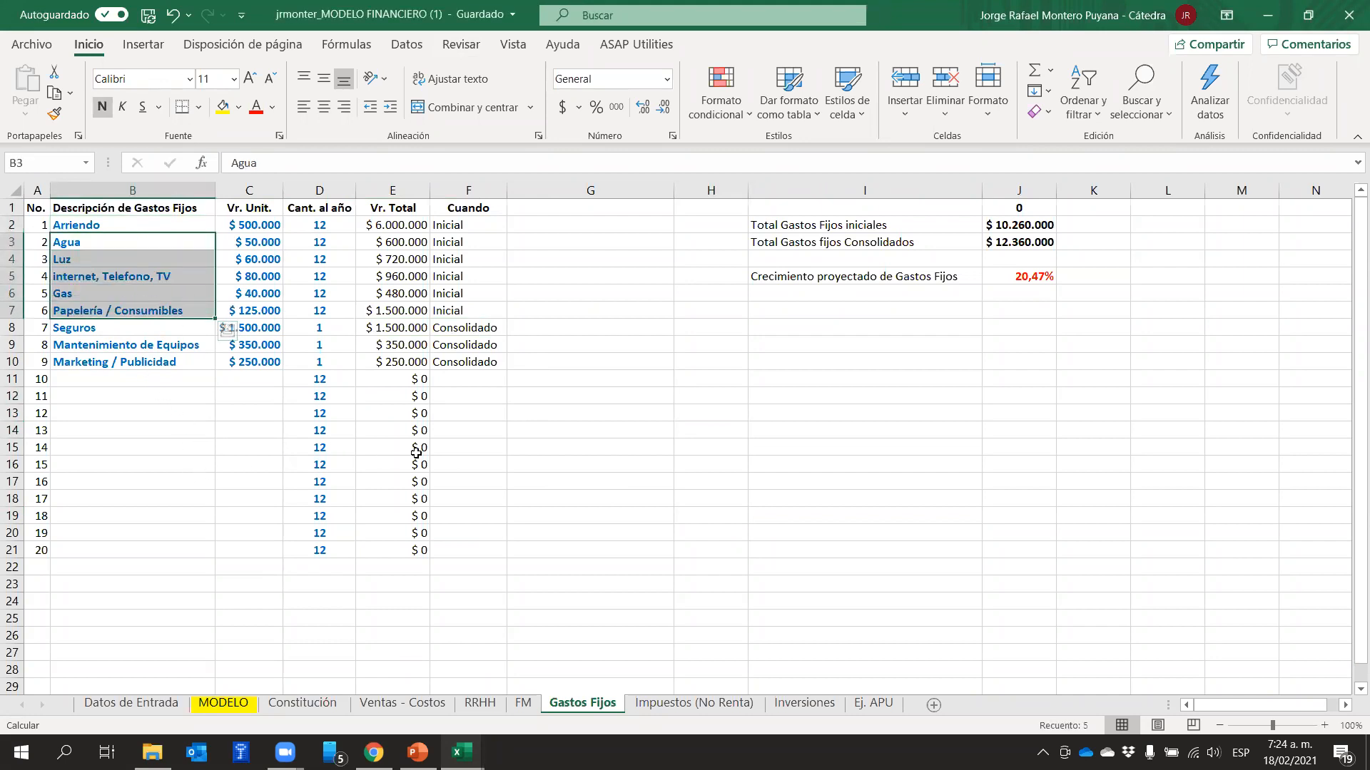
{"action": "left_click", "coordinate": [602, 425]}
Review the fixed expenses marked Consolidado: Seguros, Mantenimiento de Equipos and Marketing / Publicidad
{"action": "left_click", "coordinate": [93, 329]}
{"action": "left_click_drag", "start_coordinate": [93, 328], "coordinate": [98, 375]}
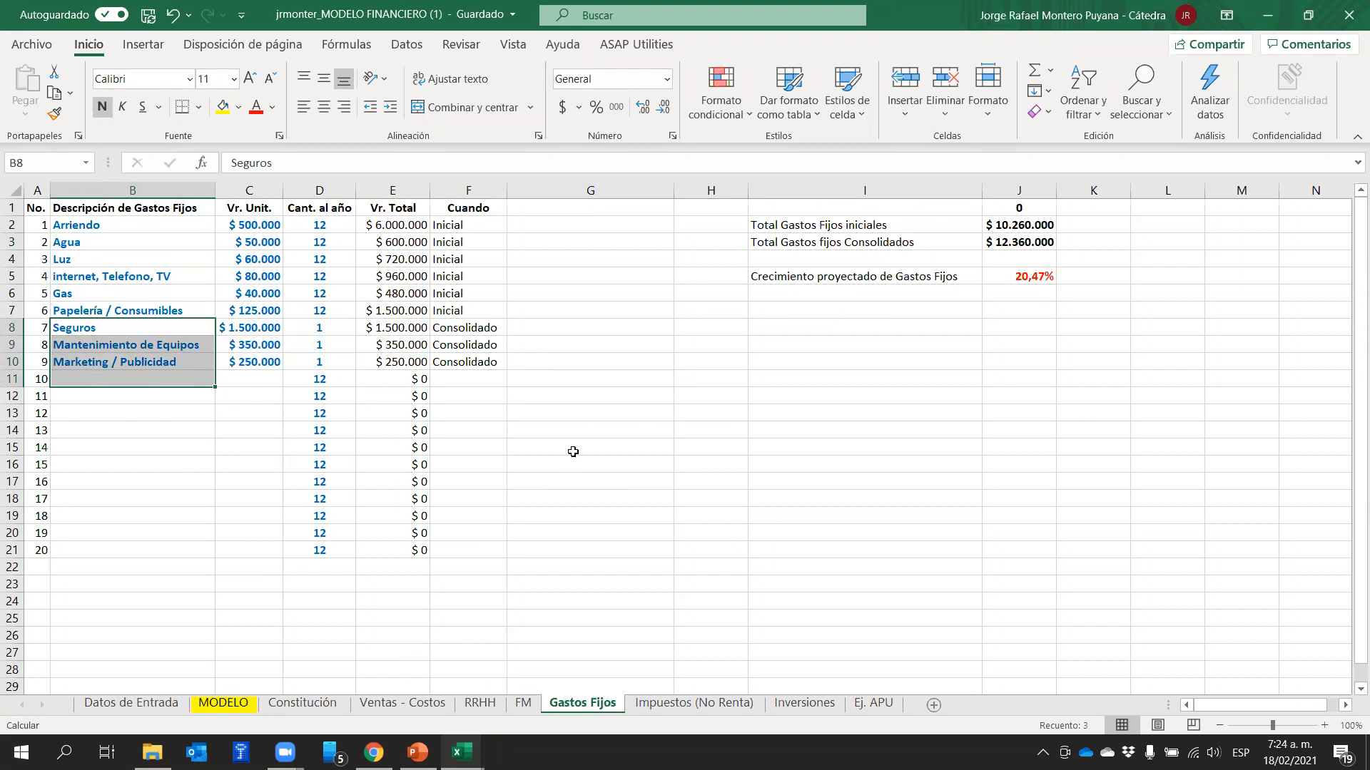
{"action": "mouse_move", "coordinate": [130, 379]}
Inspect the initial and consolidated fixed expense totals in J2:J3 and the projected growth formula in J5
{"action": "left_click_drag", "start_coordinate": [1038, 339], "coordinate": [1036, 329]}
{"action": "left_click_drag", "start_coordinate": [1023, 226], "coordinate": [1024, 236]}
{"action": "left_click", "coordinate": [1014, 305]}
{"action": "left_click", "coordinate": [1014, 293]}
{"action": "left_click", "coordinate": [1016, 276]}
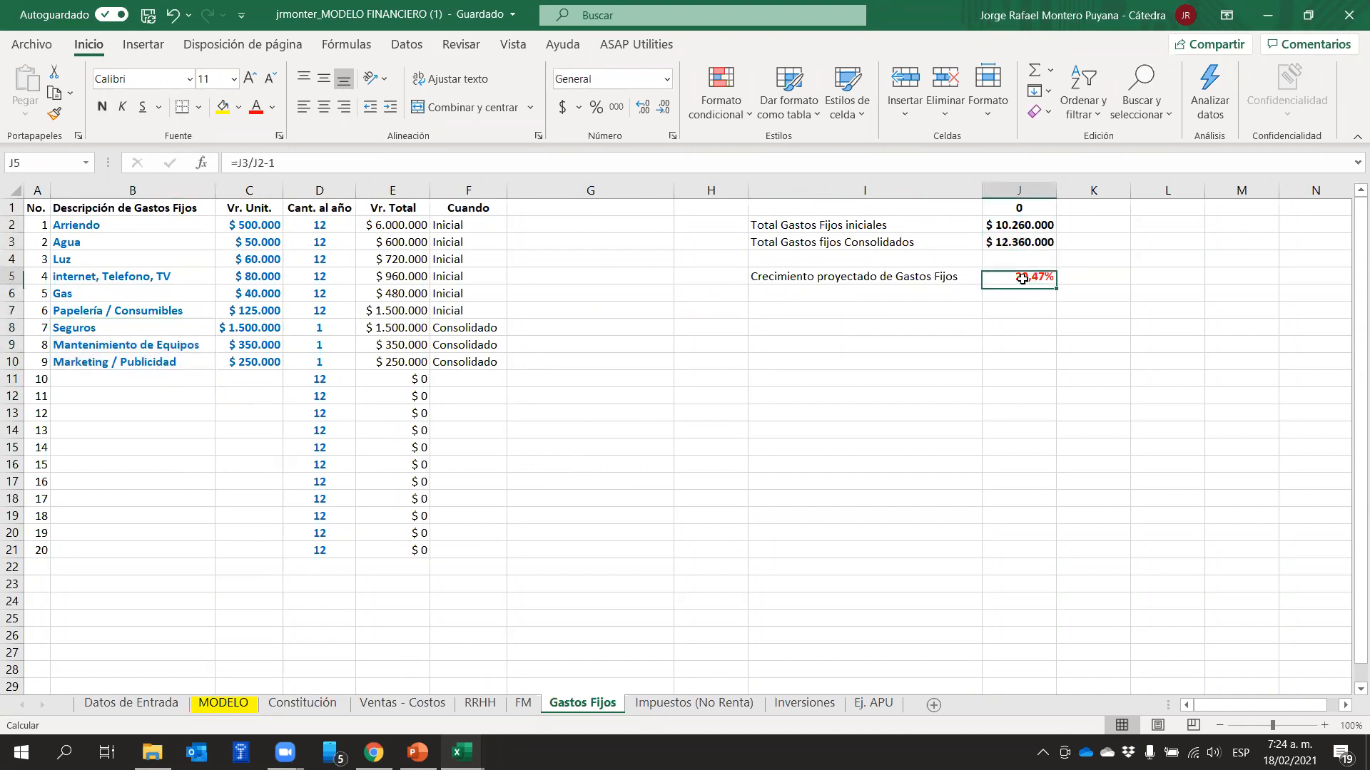
{"action": "left_click", "coordinate": [1013, 242]}
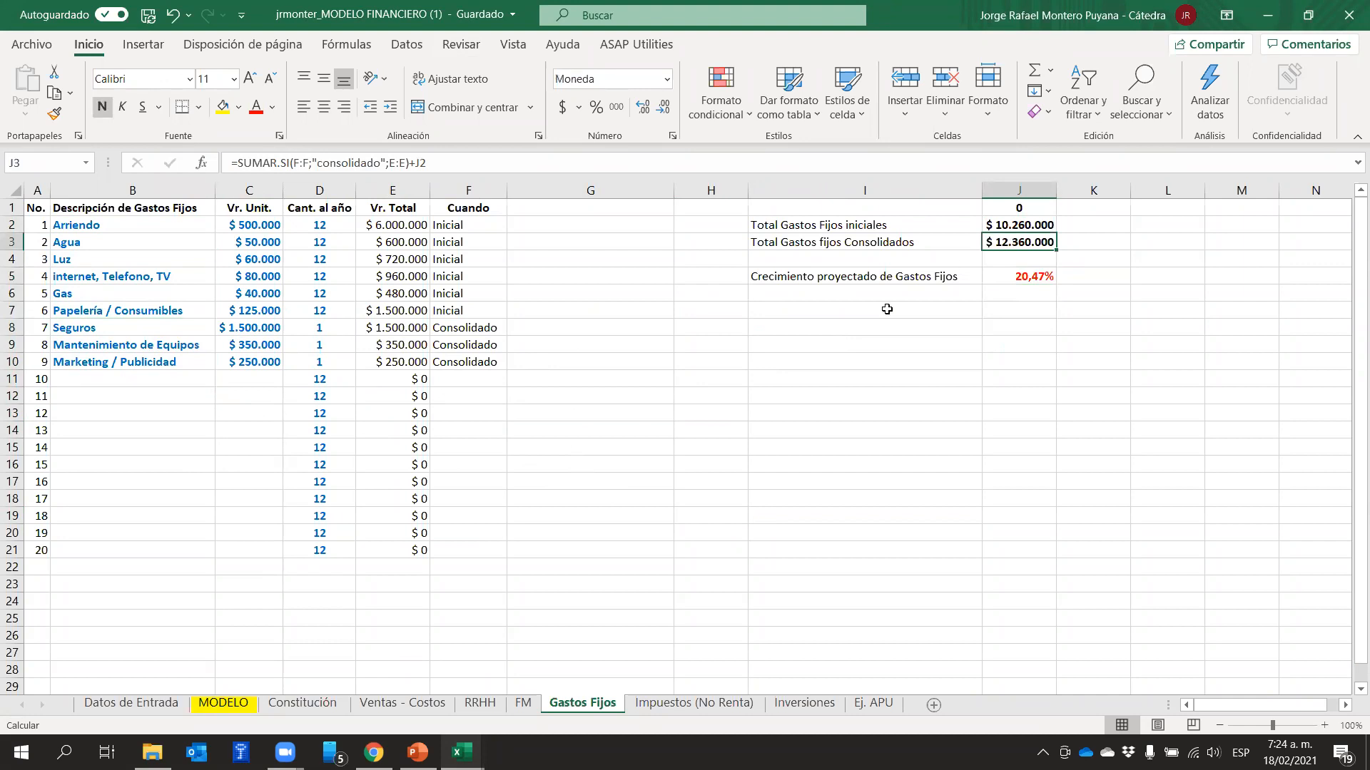
On the MODELO sheet, inspect the year 5 fixed expense growth formula in H31 and the year 5 annual units in H6
{"action": "left_click", "coordinate": [247, 706]}
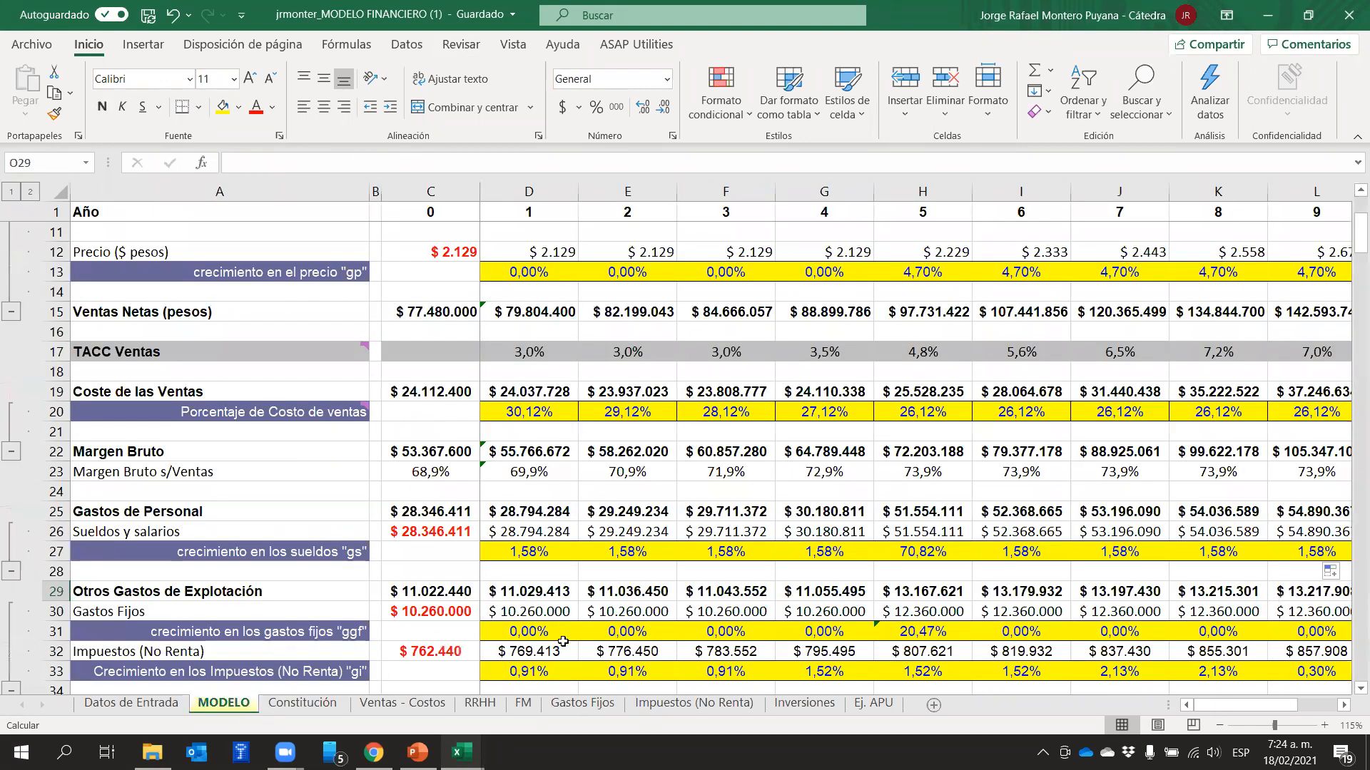
{"action": "left_click", "coordinate": [906, 629]}
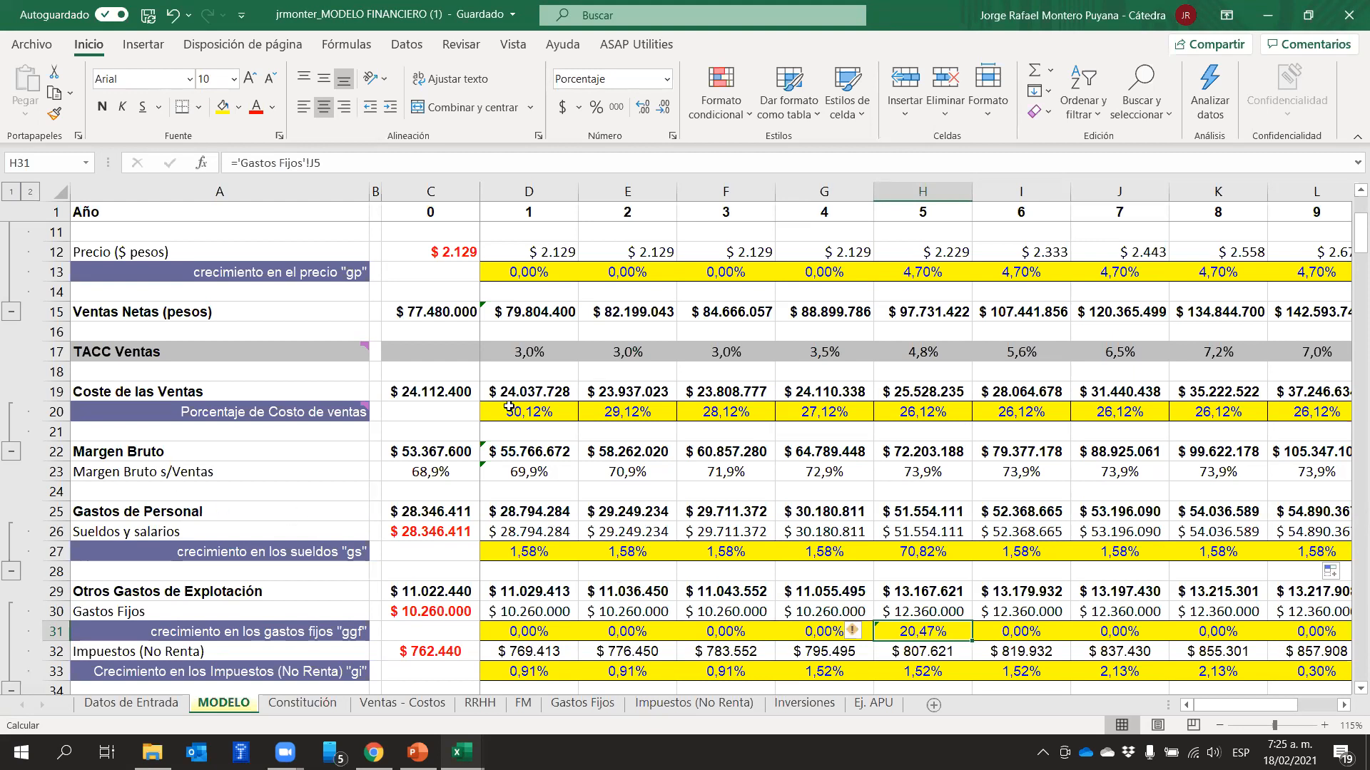
{"action": "scroll", "coordinate": [828, 395], "scroll_direction": "up", "scroll_amount": 3}
{"action": "left_click", "coordinate": [920, 320]}
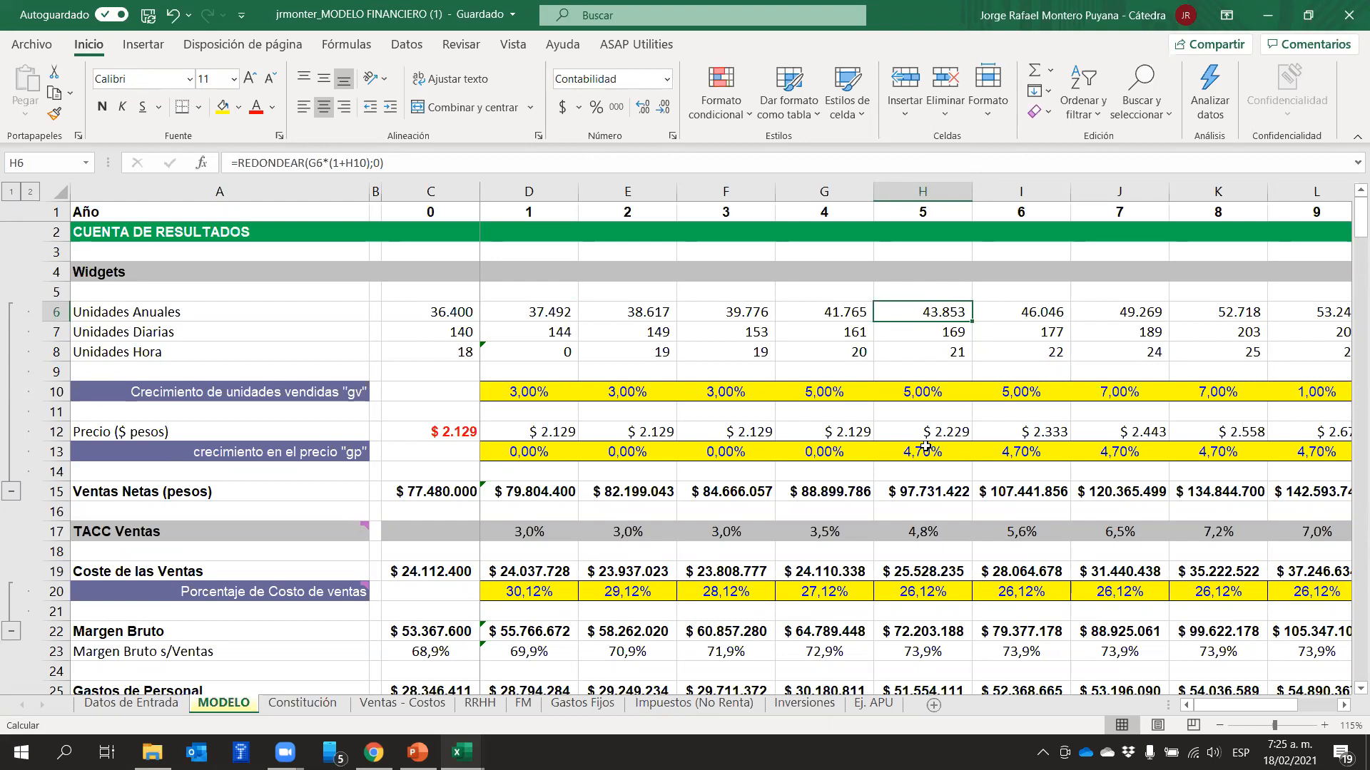
Compare year 5 fixed expense growth with sales figures, and inspect the year 5 salary growth formula in H27
{"action": "scroll", "coordinate": [938, 514], "scroll_direction": "down", "scroll_amount": 4}
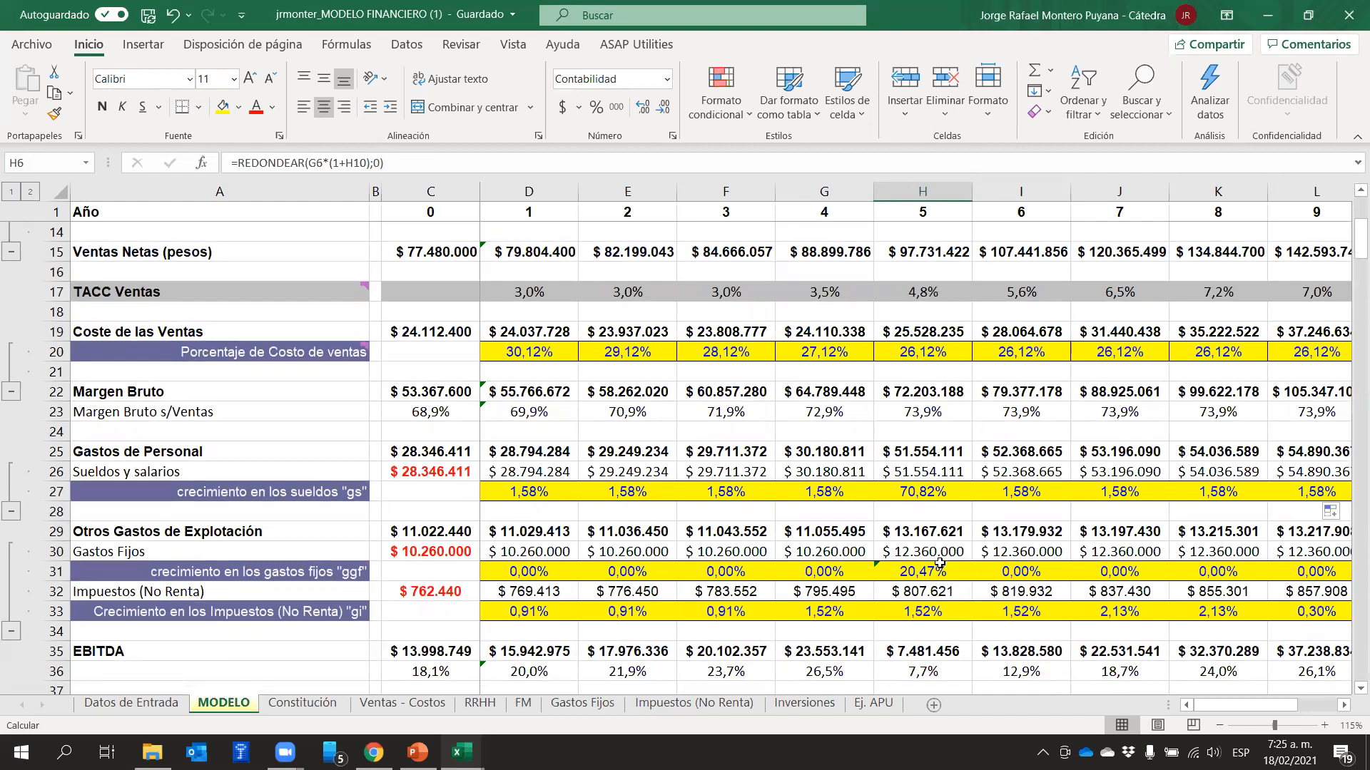
{"action": "scroll", "coordinate": [939, 564], "scroll_direction": "up", "scroll_amount": 3}
{"action": "scroll", "coordinate": [849, 517], "scroll_direction": "down", "scroll_amount": 3}
{"action": "left_click", "coordinate": [910, 494]}
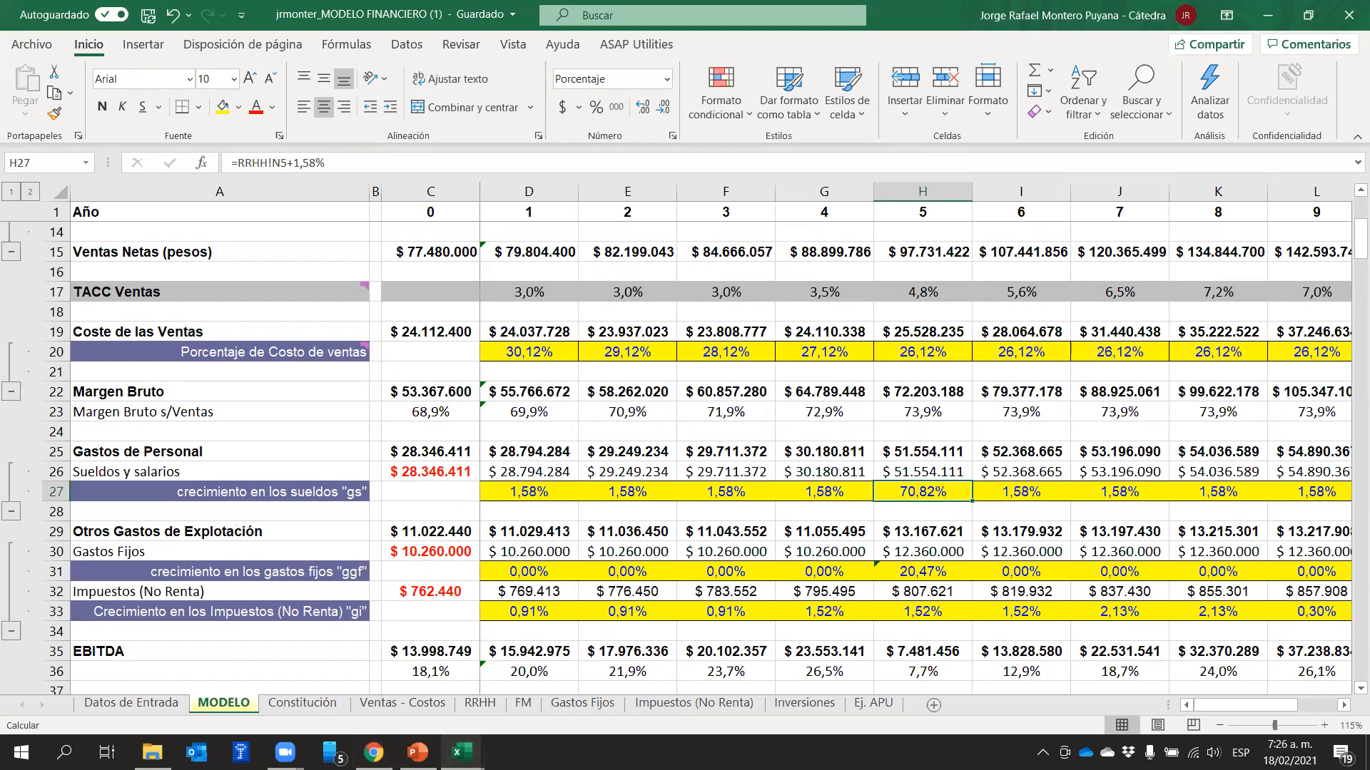
Recheck the totals on the Gastos Fijos sheet, and inspect year 5 Otros Gastos de Explotación in H29 of MODELO
{"action": "left_click", "coordinate": [575, 705]}
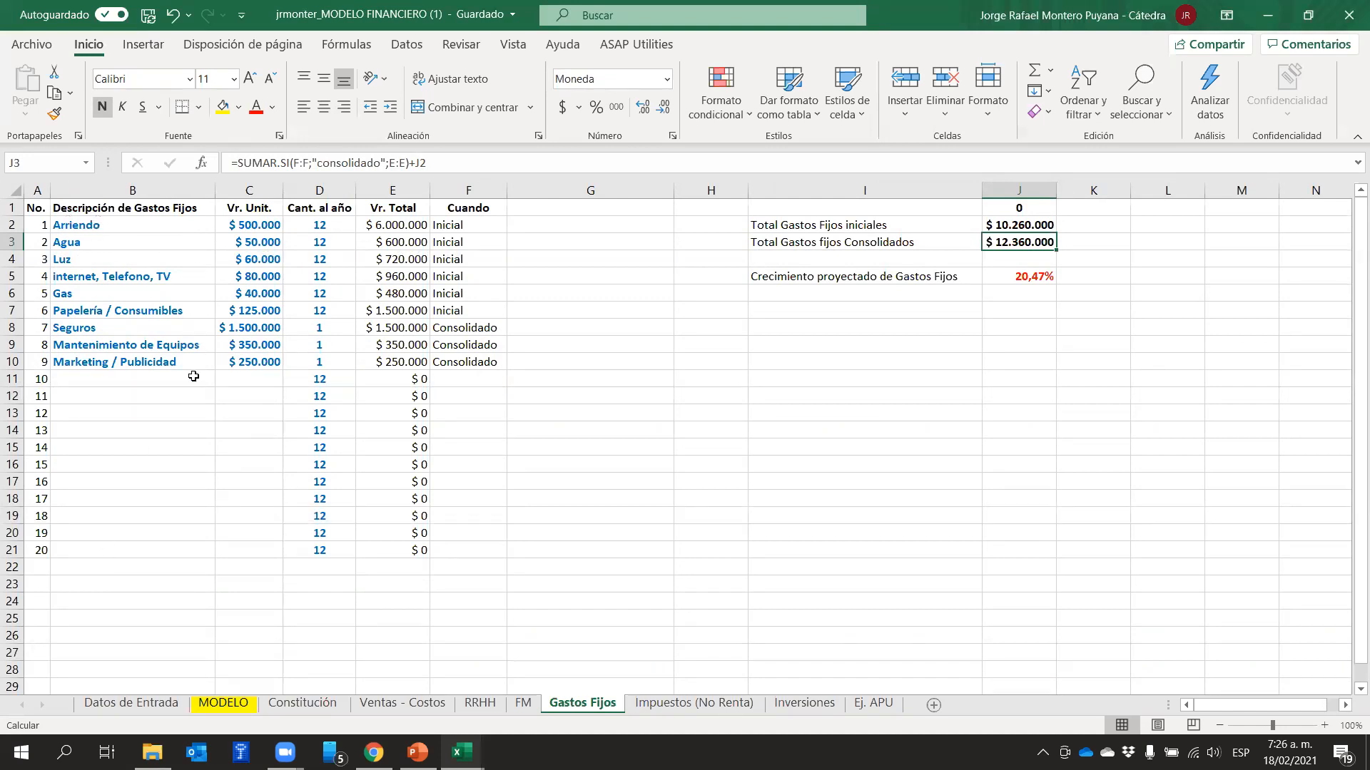
{"action": "left_click", "coordinate": [223, 703]}
{"action": "left_click", "coordinate": [890, 528]}
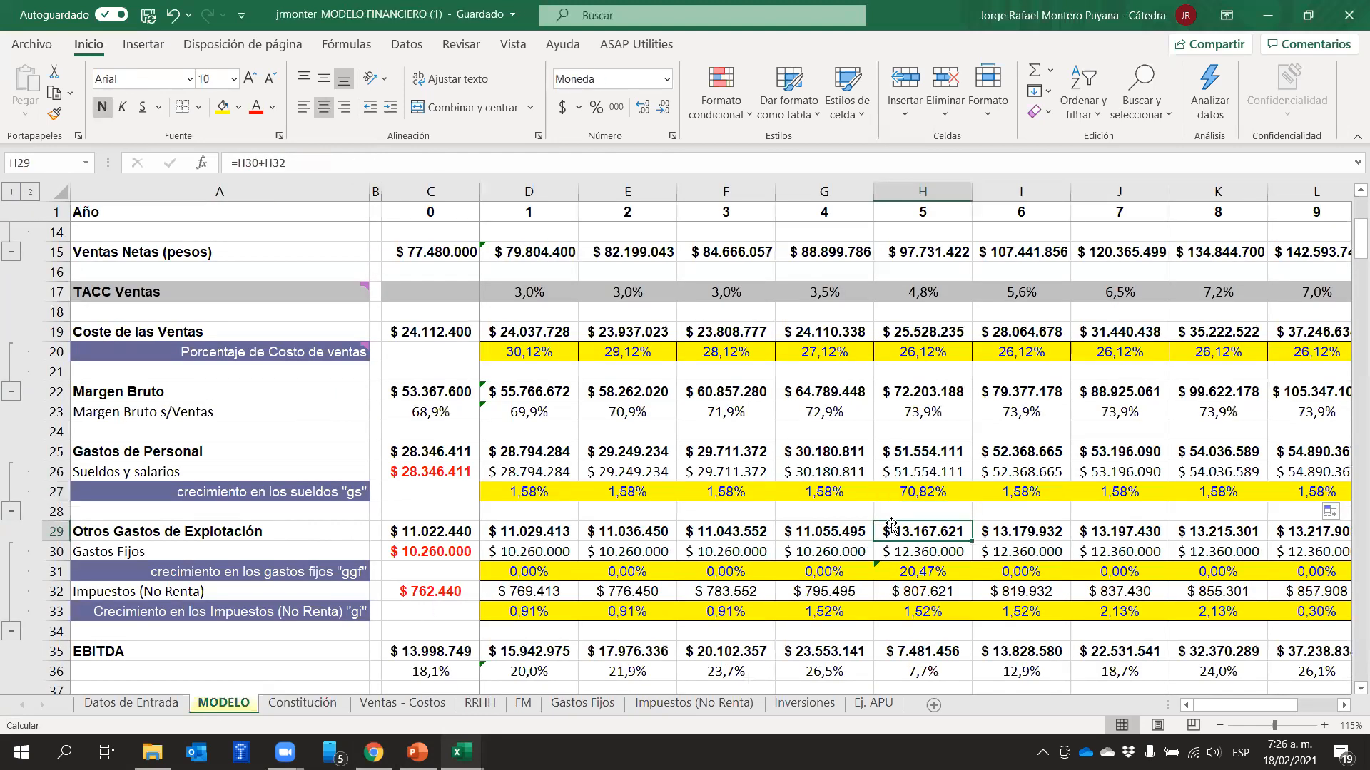
Review the salary growth rates in row 27 of MODELO from year 1 through year 8
{"action": "left_click", "coordinate": [489, 494]}
{"action": "left_click", "coordinate": [622, 497]}
{"action": "left_click", "coordinate": [747, 497]}
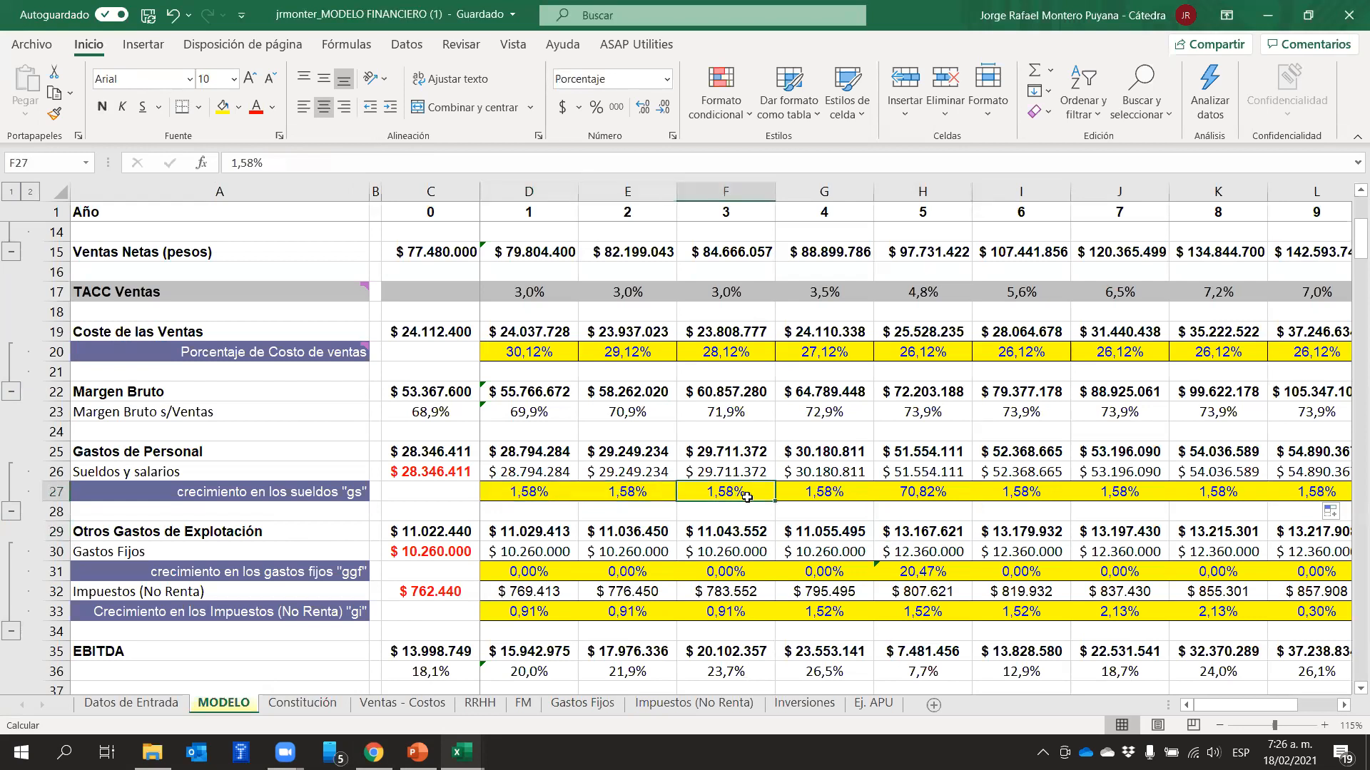
{"action": "left_click", "coordinate": [838, 505]}
{"action": "left_click", "coordinate": [863, 489]}
{"action": "left_click", "coordinate": [916, 490]}
{"action": "left_click", "coordinate": [1010, 488]}
{"action": "left_click", "coordinate": [1149, 490]}
{"action": "left_click", "coordinate": [1209, 495]}
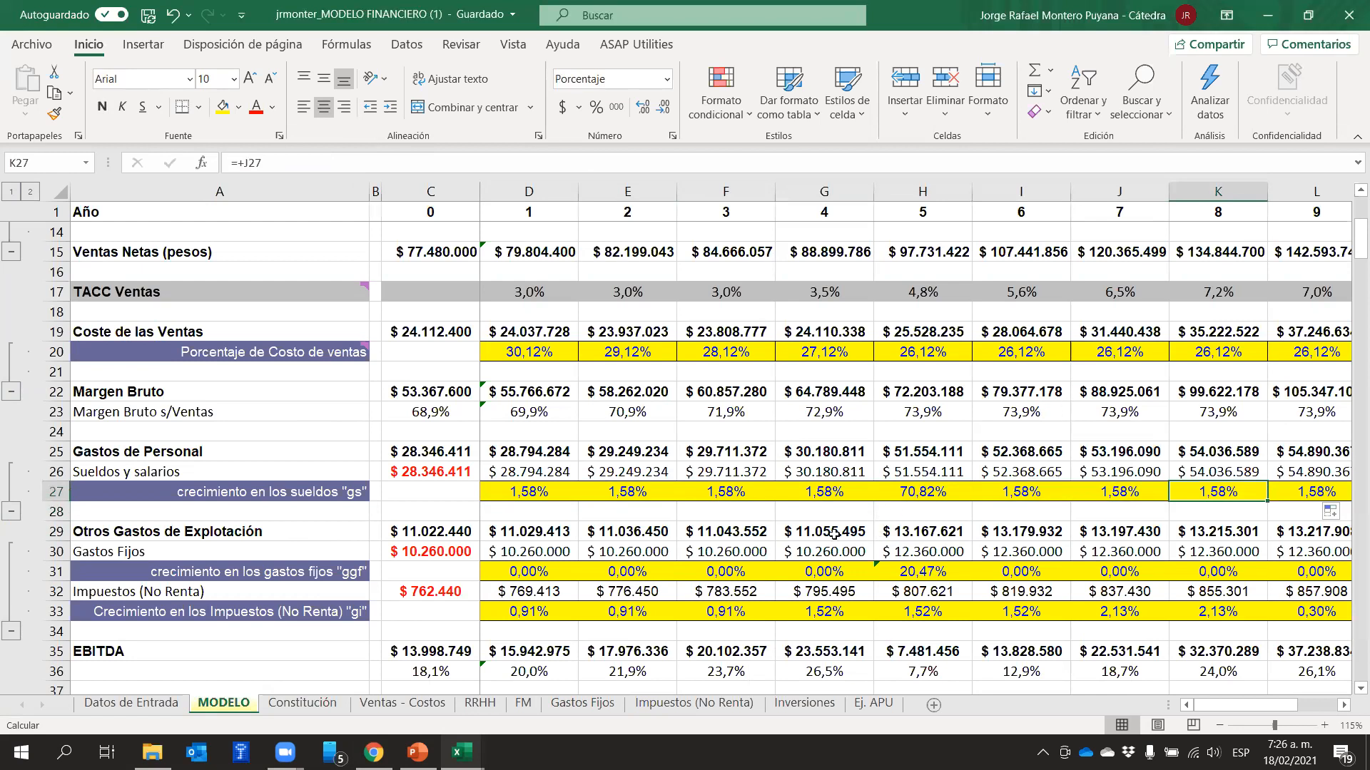
Examine the fixed expense growth row 31 and the year 1 Gastos Fijos formula in D30
{"action": "left_click", "coordinate": [60, 572]}
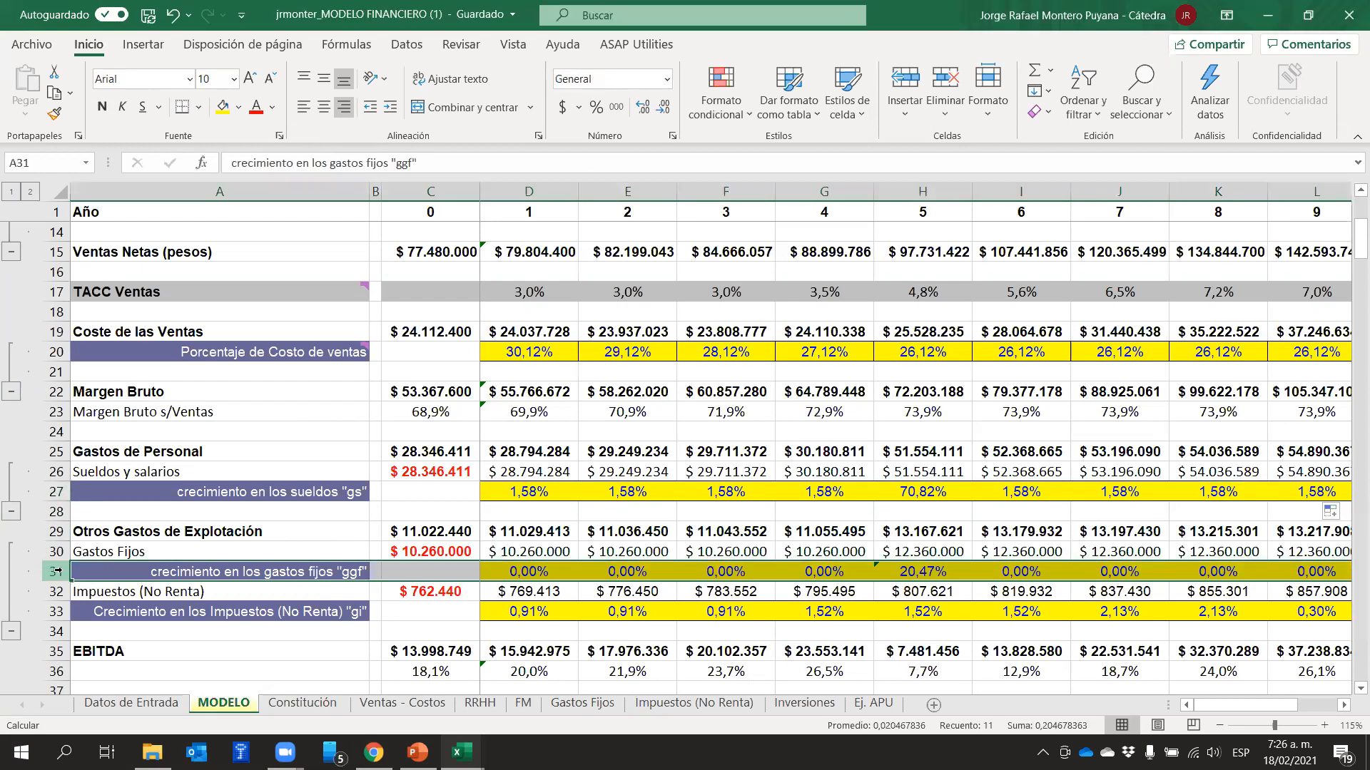
{"action": "left_click", "coordinate": [532, 550]}
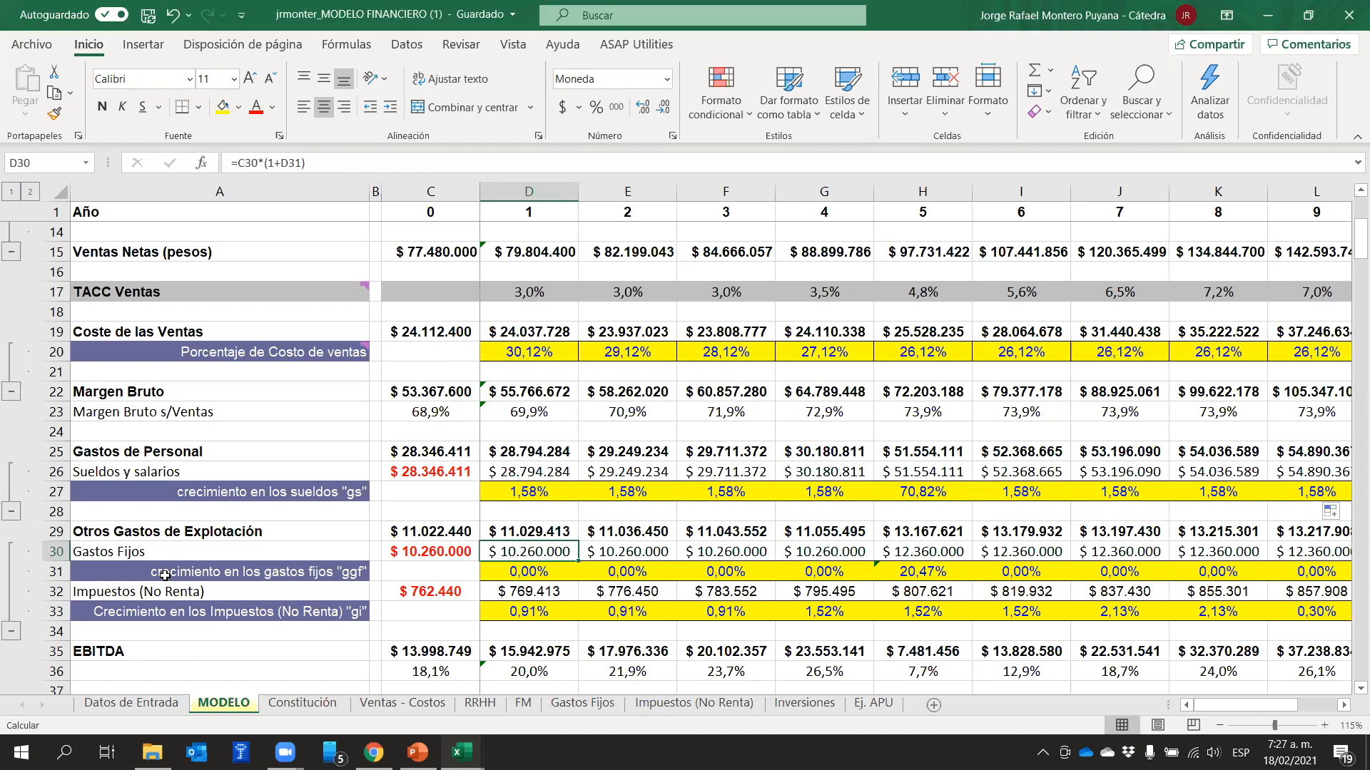
Review the tax descriptions, the unit values in C2:C3 and the cell comments on the Impuestos (No Renta) sheet
{"action": "left_click", "coordinate": [725, 705]}
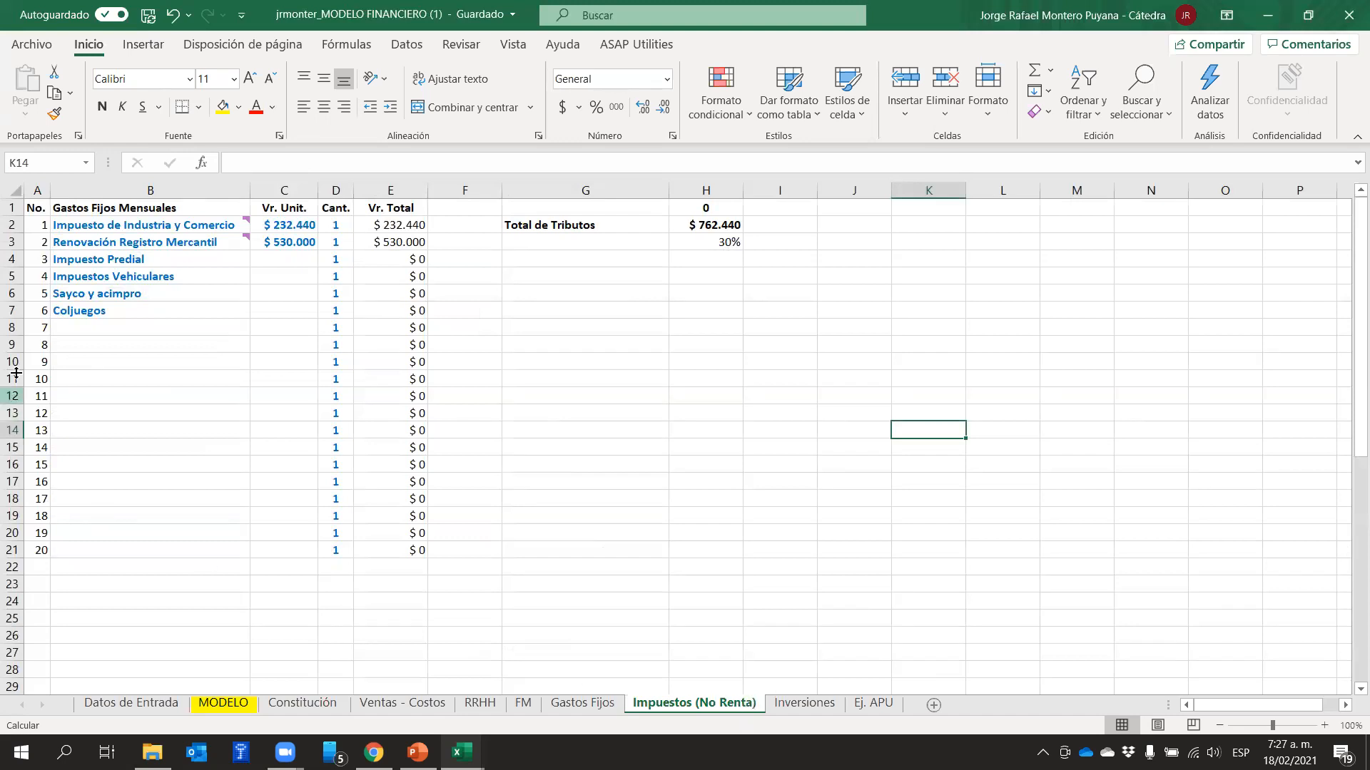
{"action": "left_click_drag", "start_coordinate": [103, 224], "coordinate": [114, 532]}
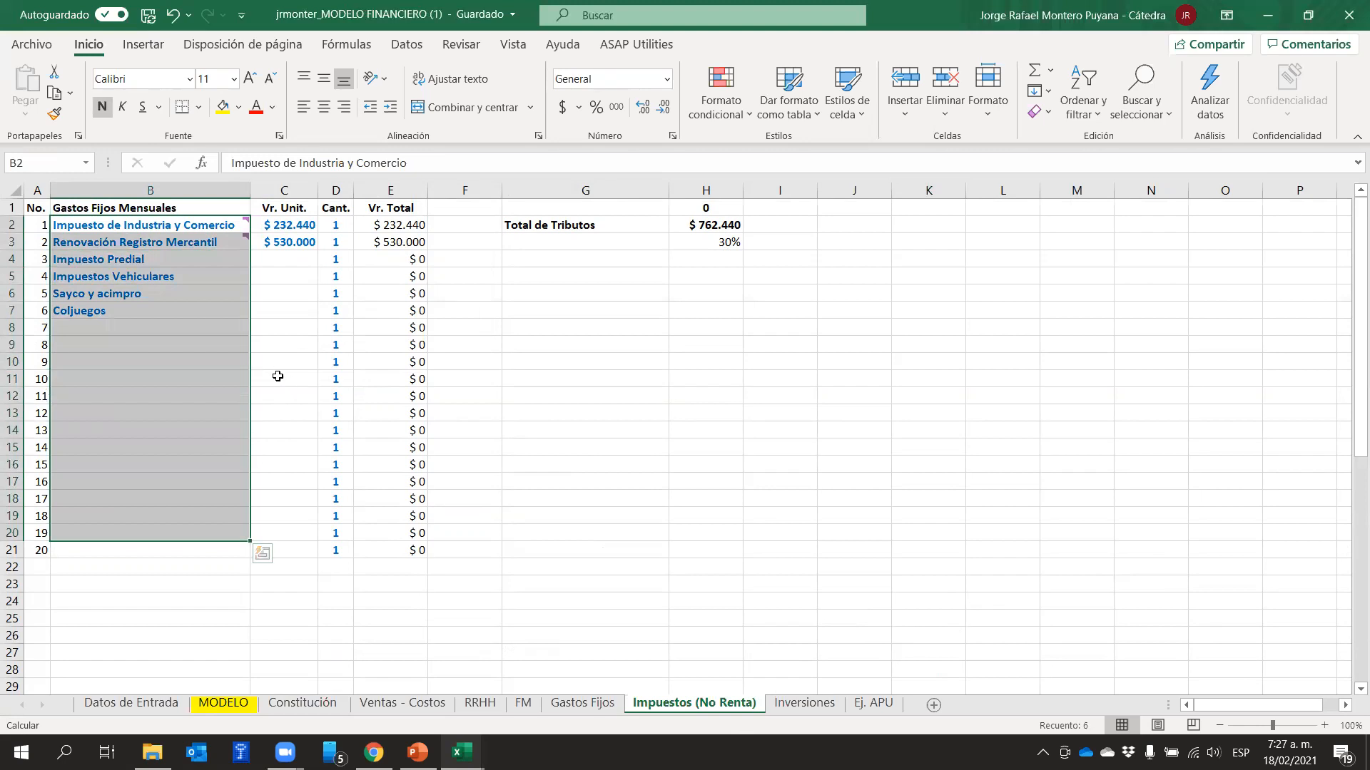
{"action": "left_click", "coordinate": [299, 262]}
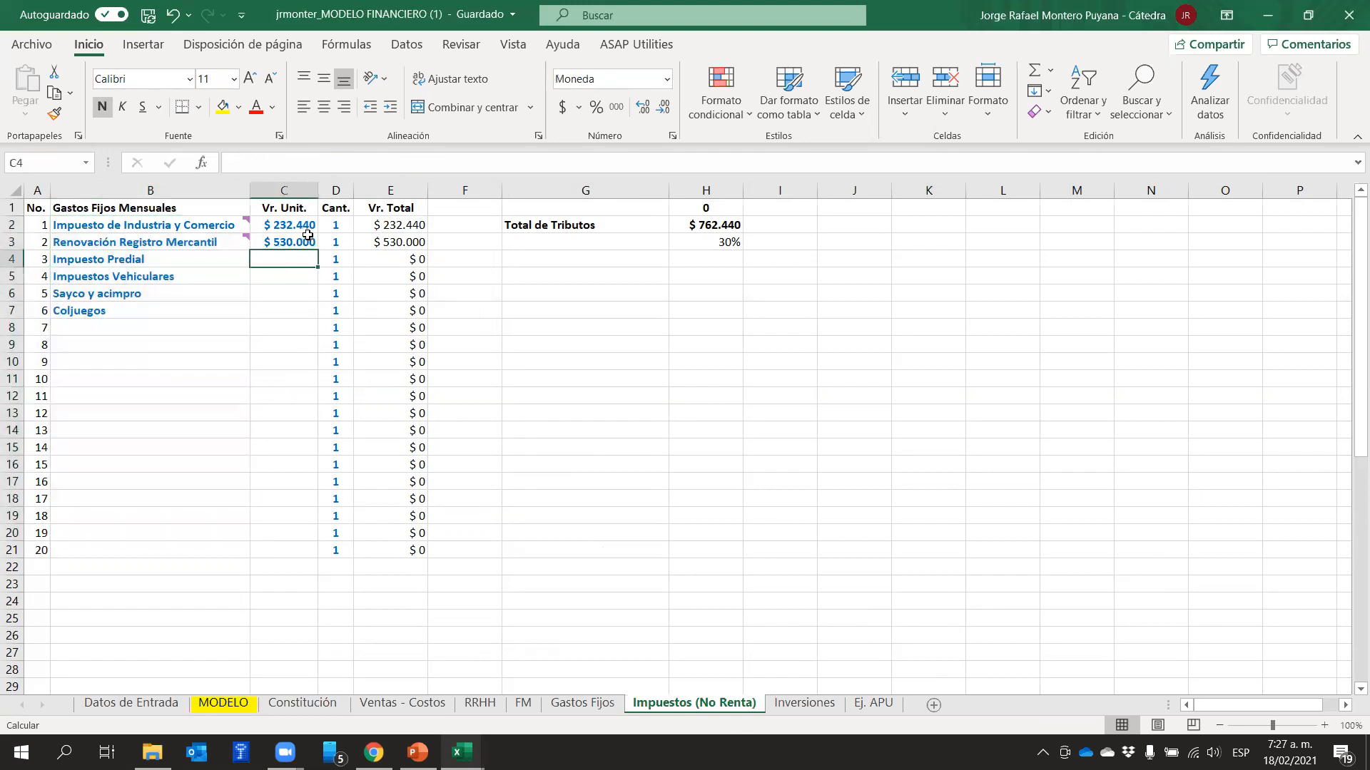
{"action": "mouse_move", "coordinate": [236, 225]}
{"action": "left_click_drag", "start_coordinate": [283, 223], "coordinate": [286, 243]}
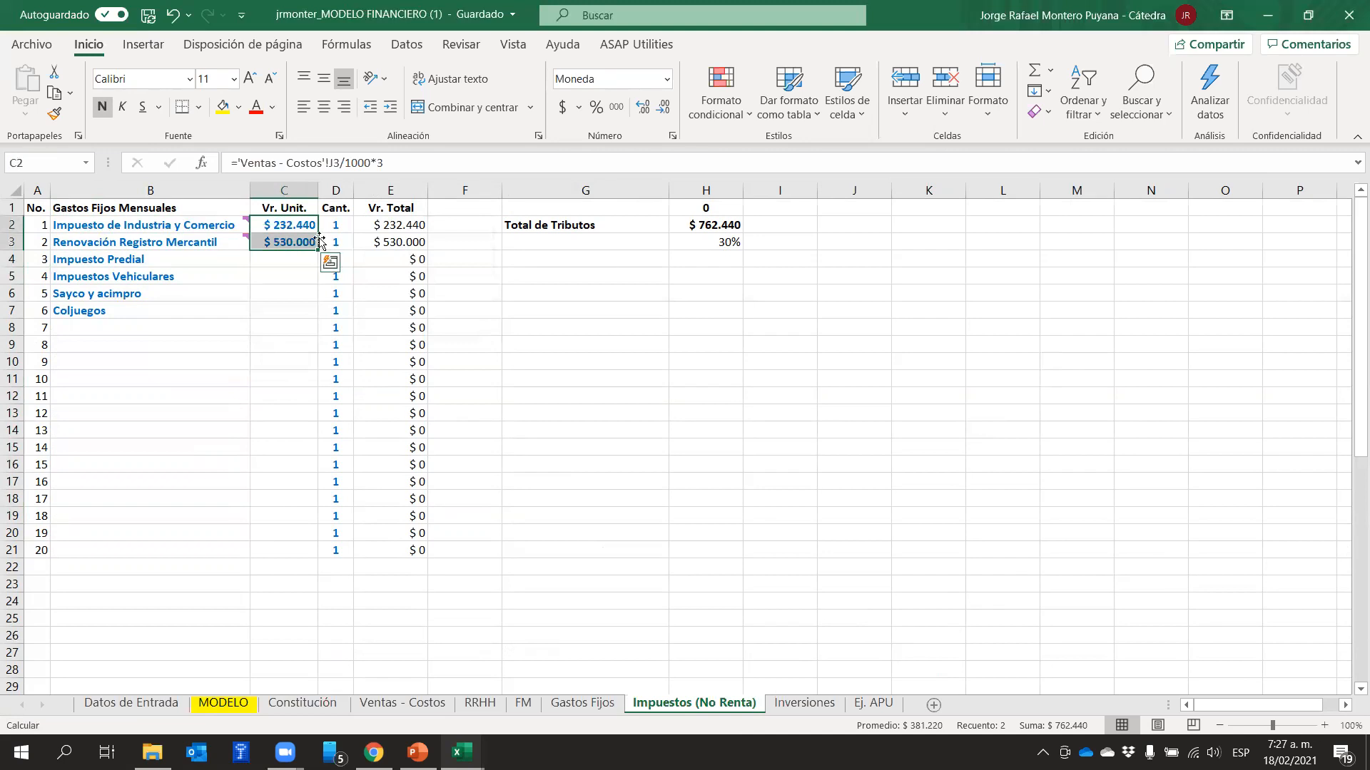
{"action": "mouse_move", "coordinate": [207, 226]}
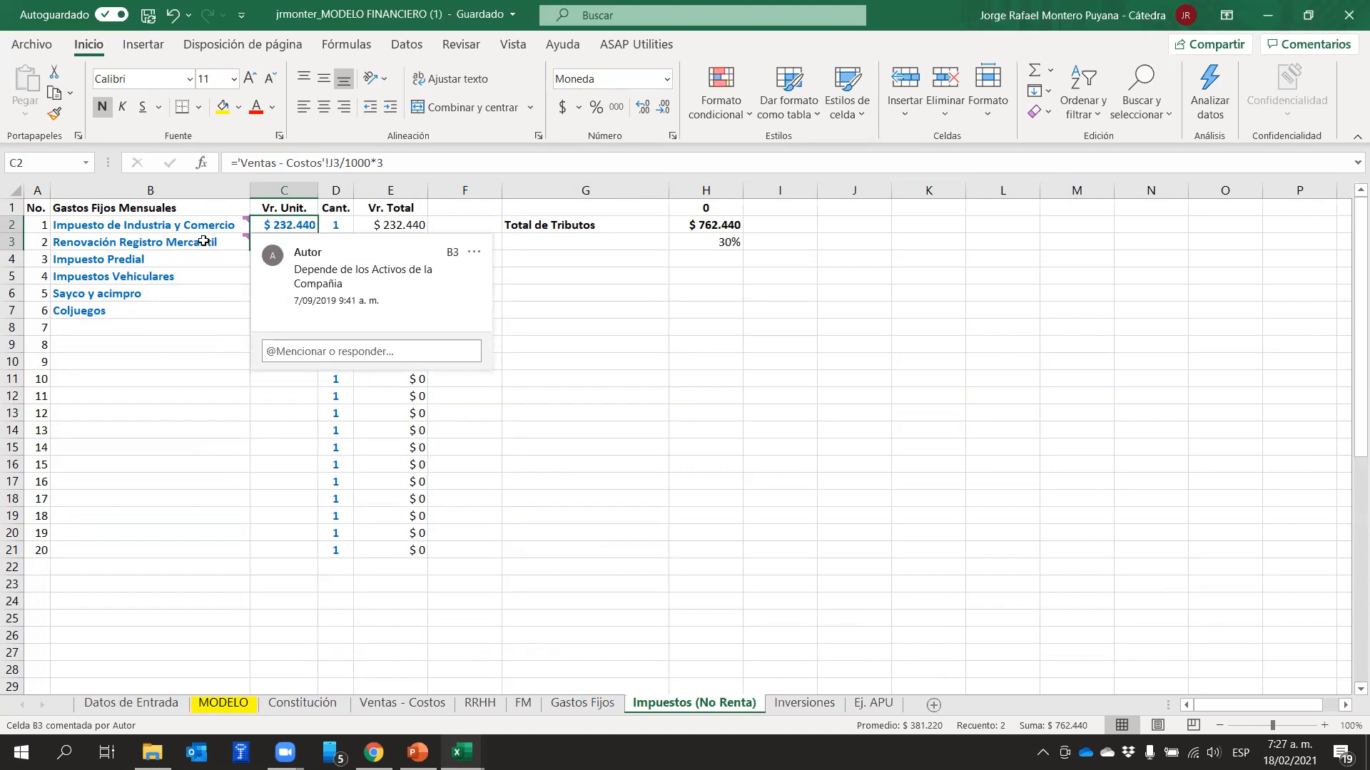
{"action": "left_click", "coordinate": [1013, 348]}
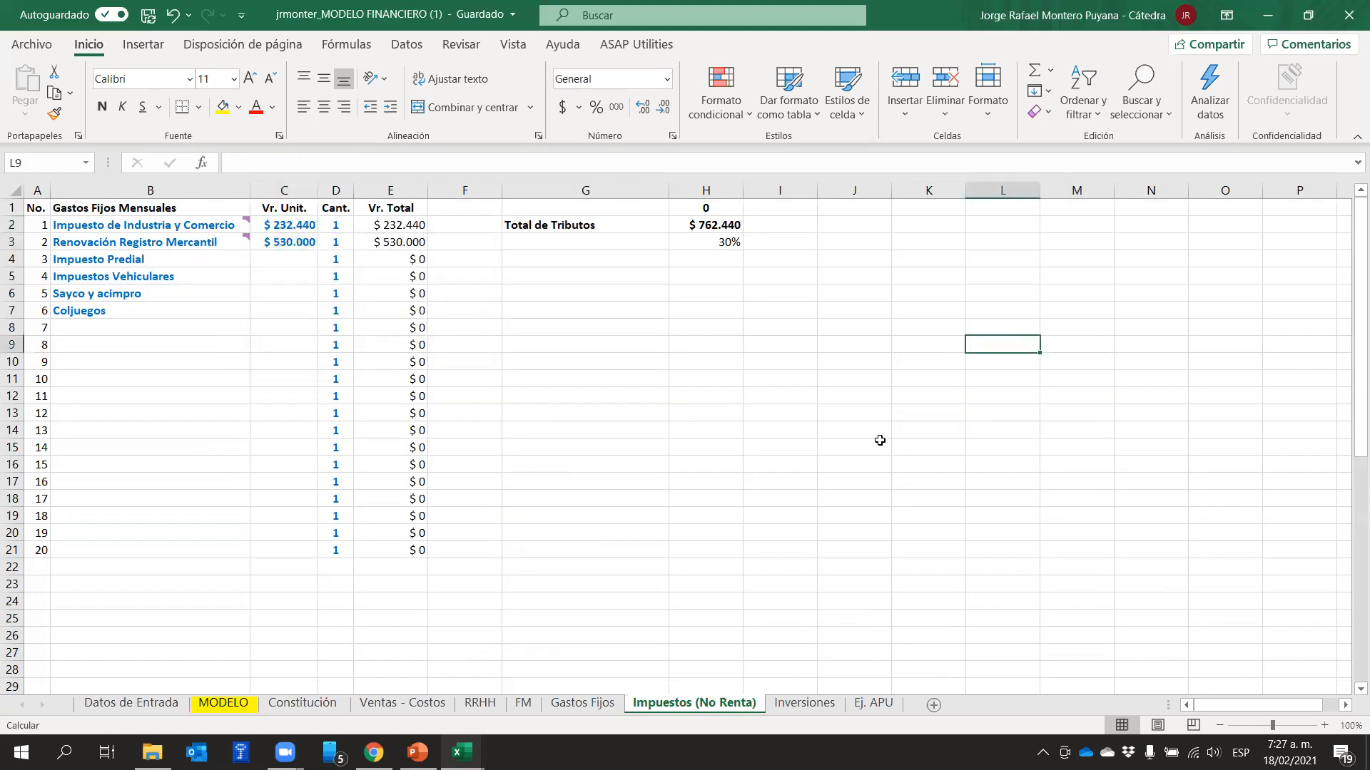
Trace the year 1 non-income tax growth formula in D33 of MODELO to the units growth row
{"action": "left_click", "coordinate": [224, 704]}
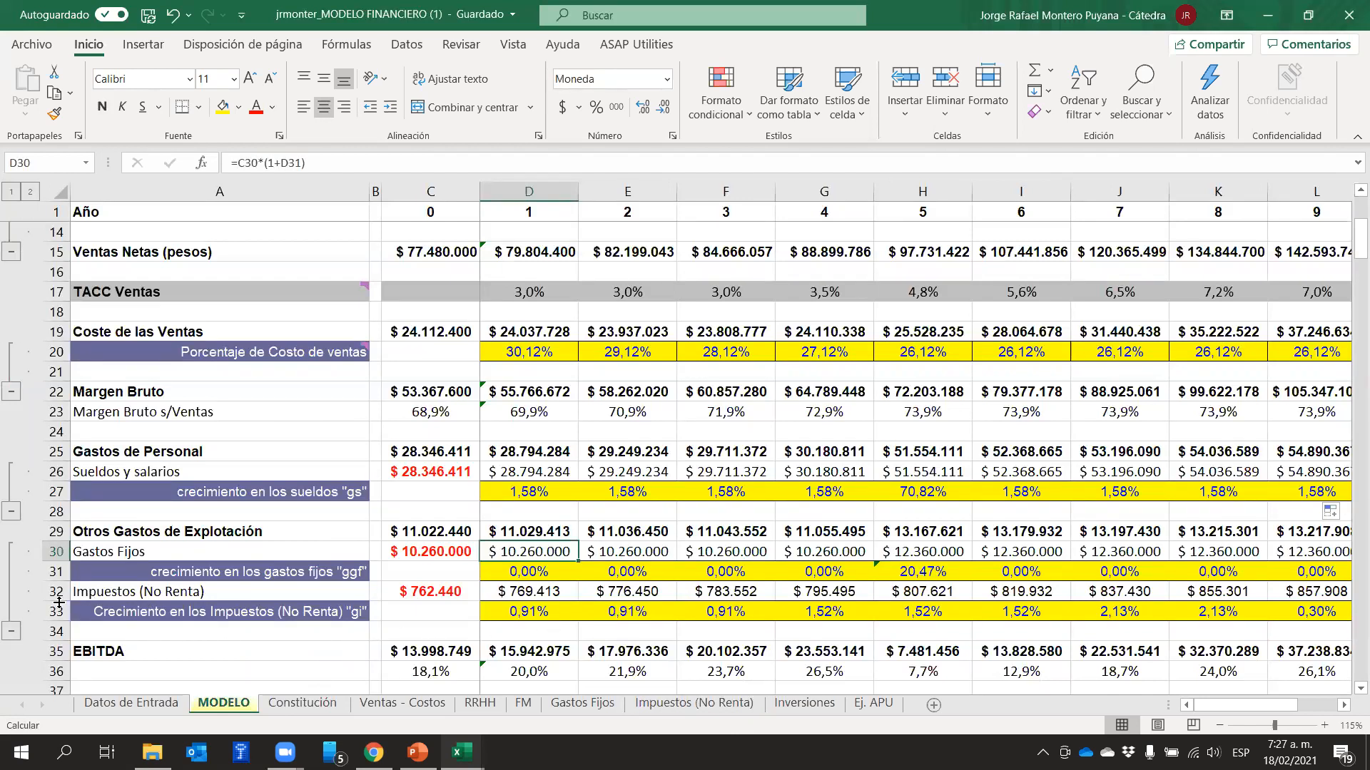
{"action": "left_click", "coordinate": [546, 615]}
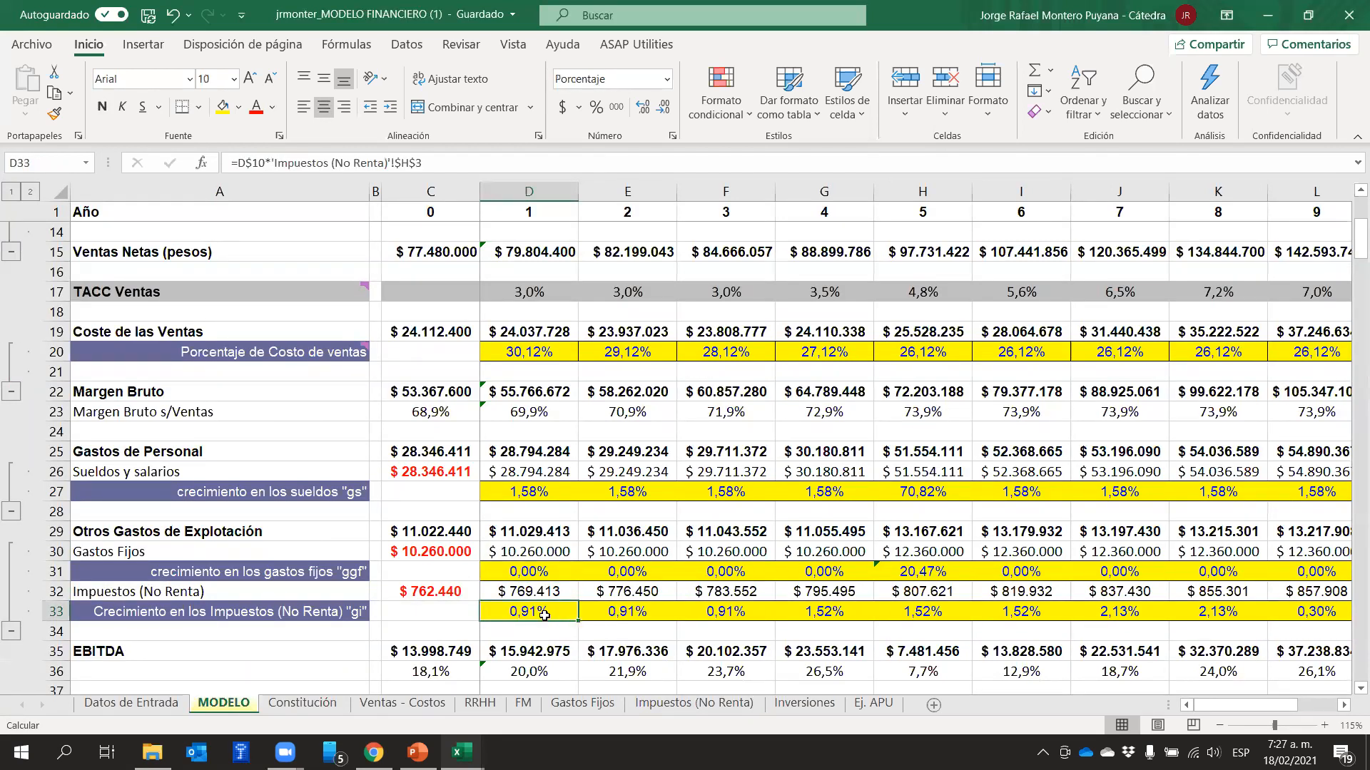
{"action": "key", "text": "F2"}
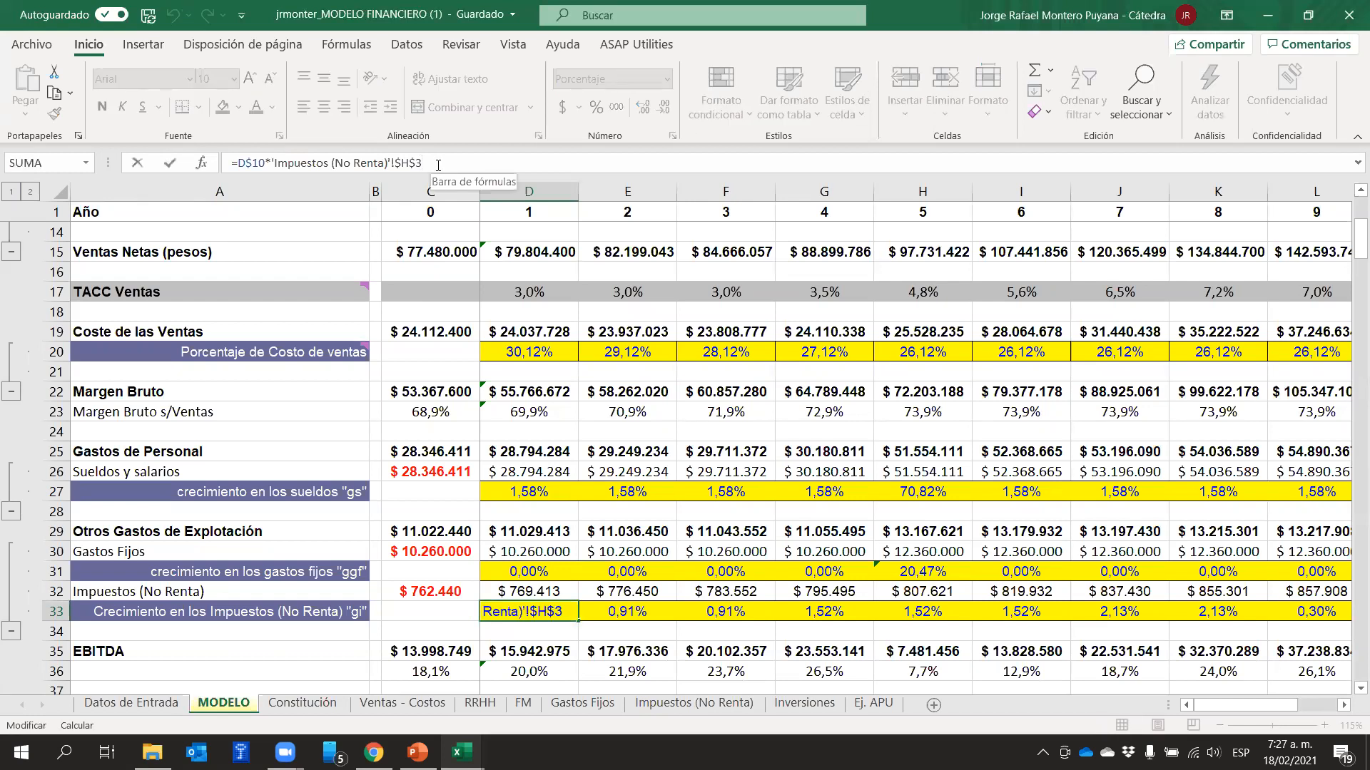
{"action": "scroll", "coordinate": [657, 424], "scroll_direction": "up", "scroll_amount": 4}
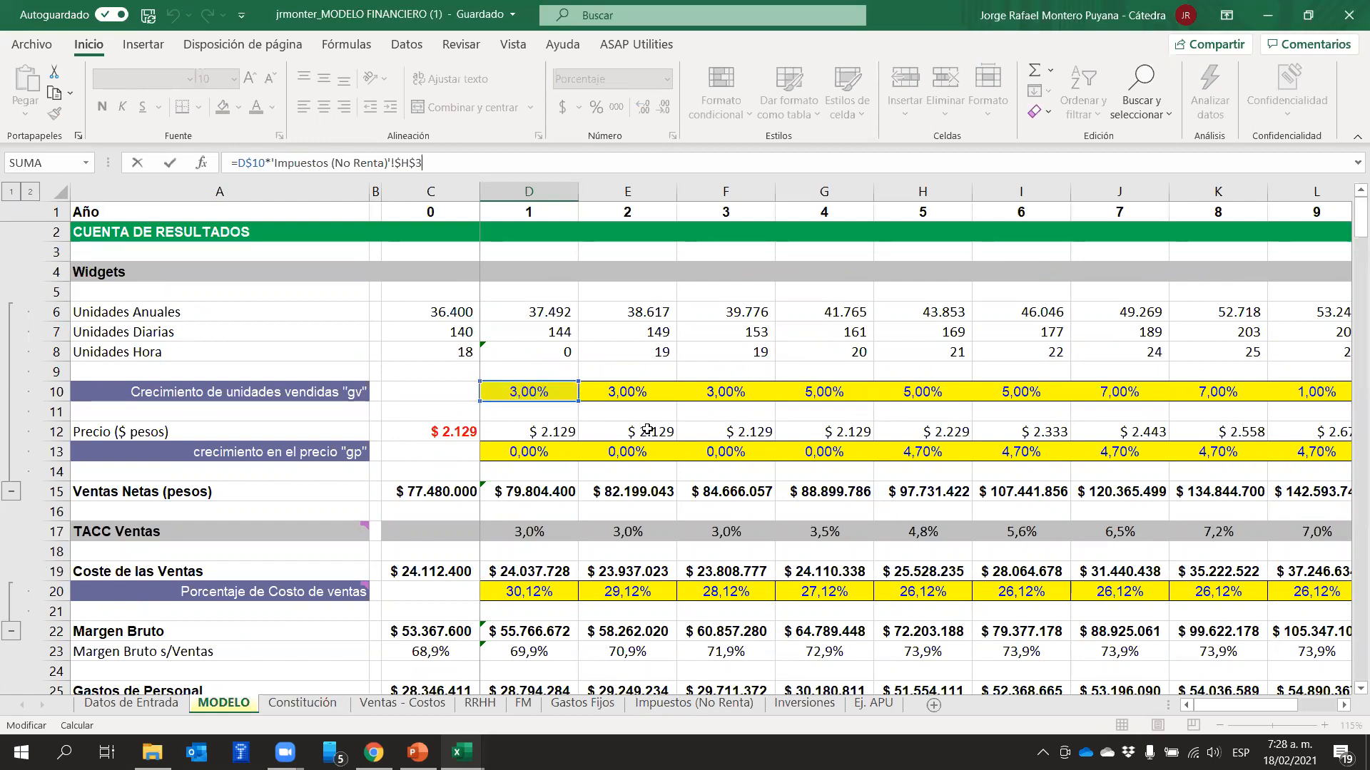
{"action": "scroll", "coordinate": [647, 430], "scroll_direction": "down", "scroll_amount": 5}
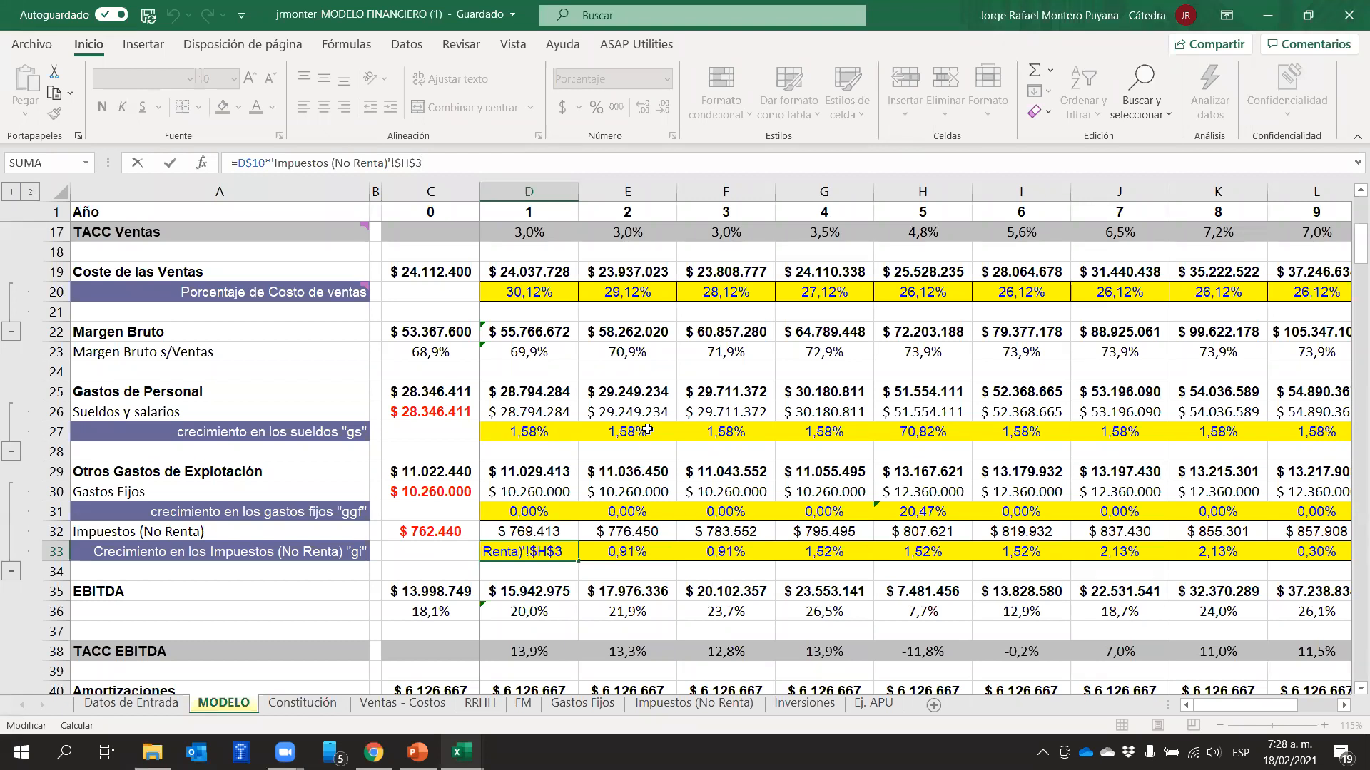
{"action": "key", "text": "ctrl+Return"}
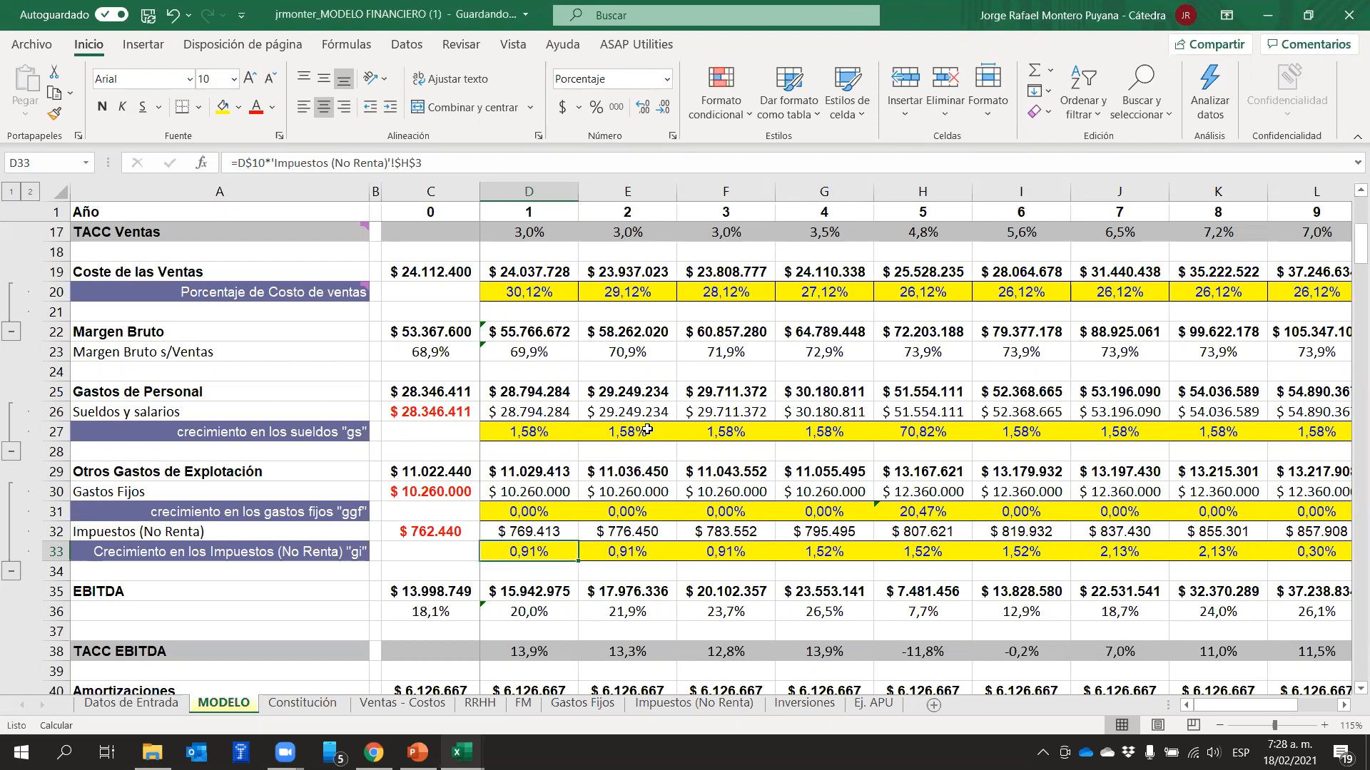
Trace year 0 from Margen Bruto through salaries, fixed expenses and taxes to EBITDA in C35, and highlight the EBITDA row
{"action": "scroll", "coordinate": [334, 348], "scroll_direction": "up", "scroll_amount": 1}
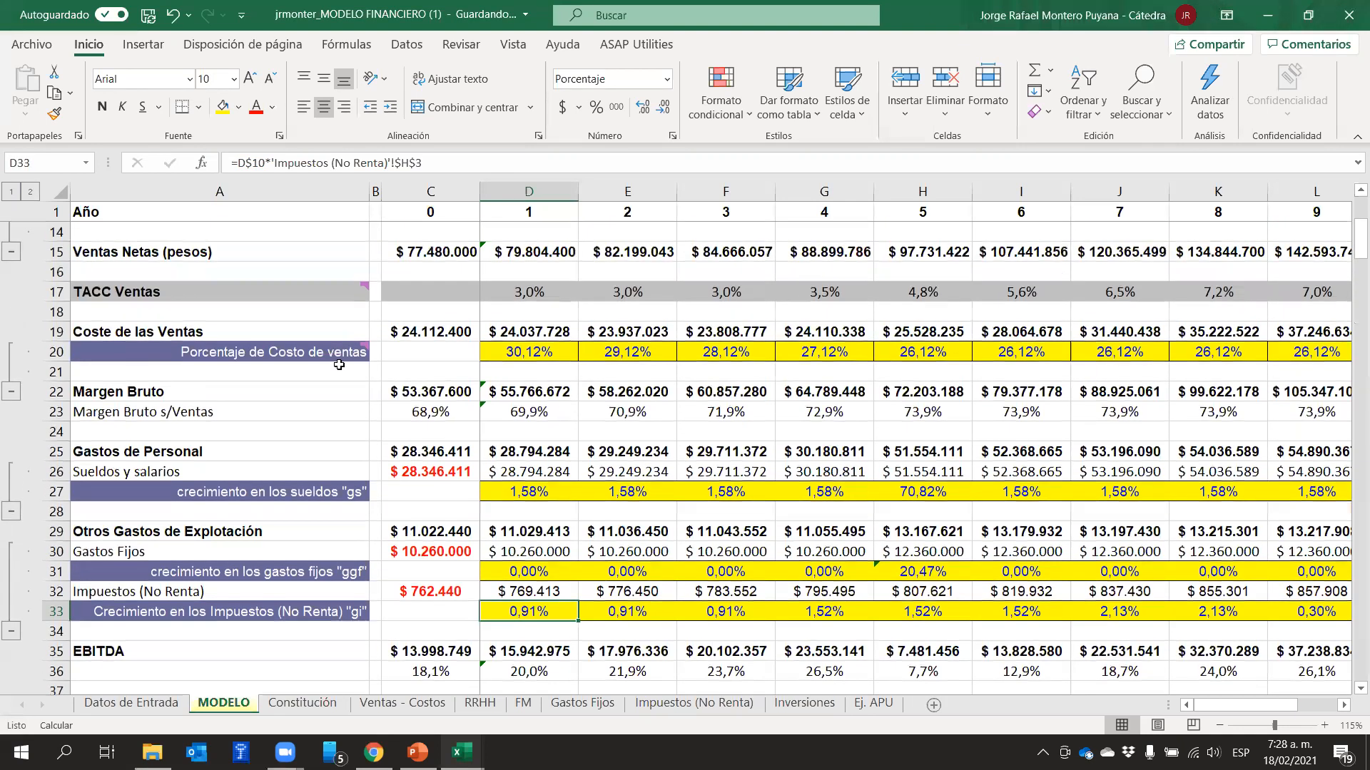
{"action": "left_click", "coordinate": [411, 401]}
{"action": "scroll", "coordinate": [421, 399], "scroll_direction": "down", "scroll_amount": 1}
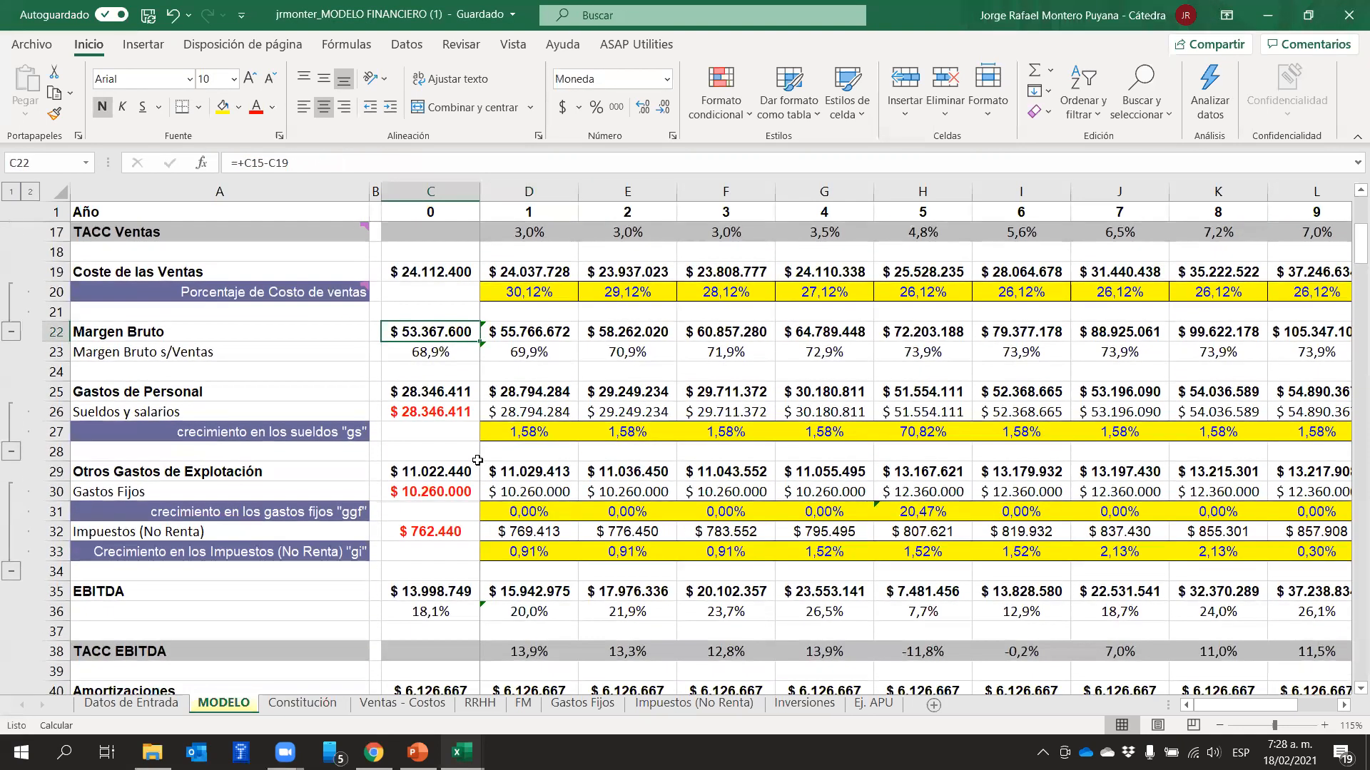
{"action": "left_click", "coordinate": [420, 413]}
{"action": "left_click", "coordinate": [419, 498]}
{"action": "left_click", "coordinate": [417, 534]}
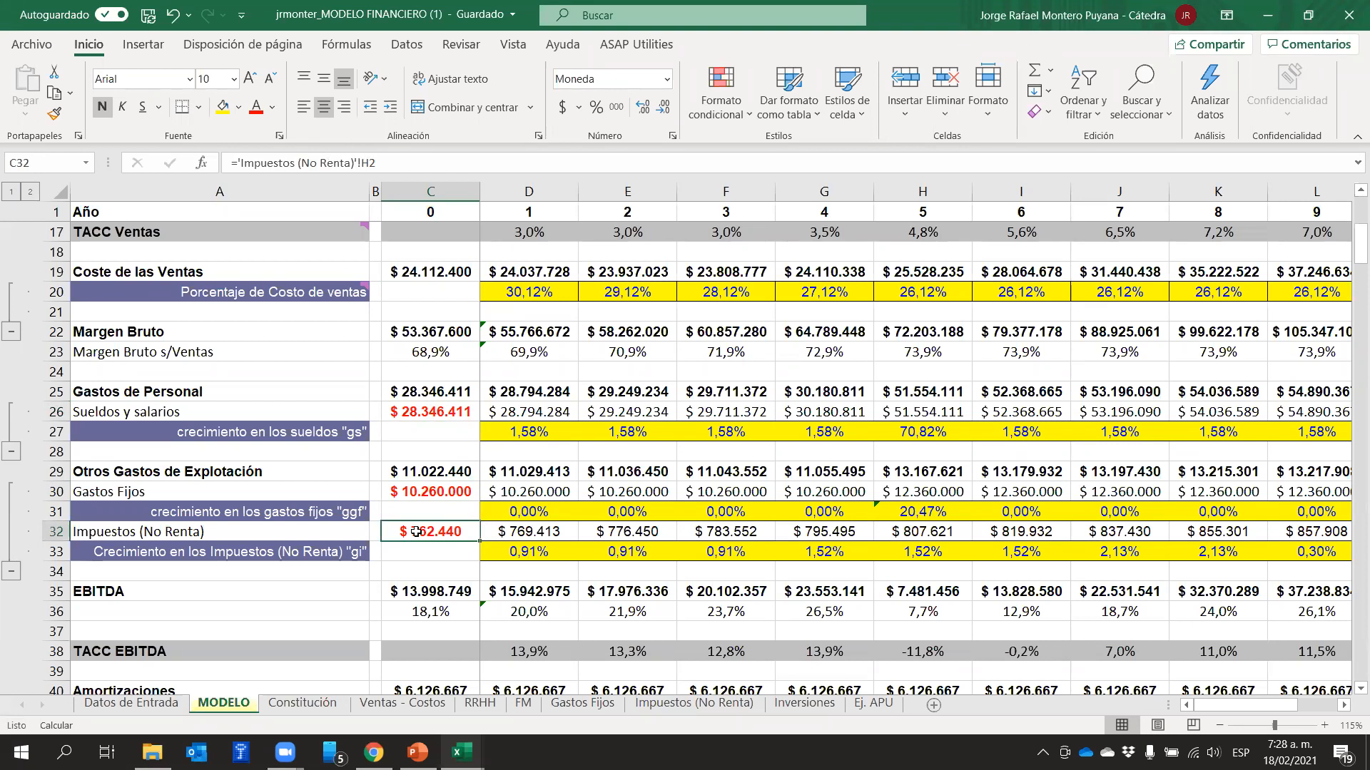
{"action": "left_click", "coordinate": [411, 591]}
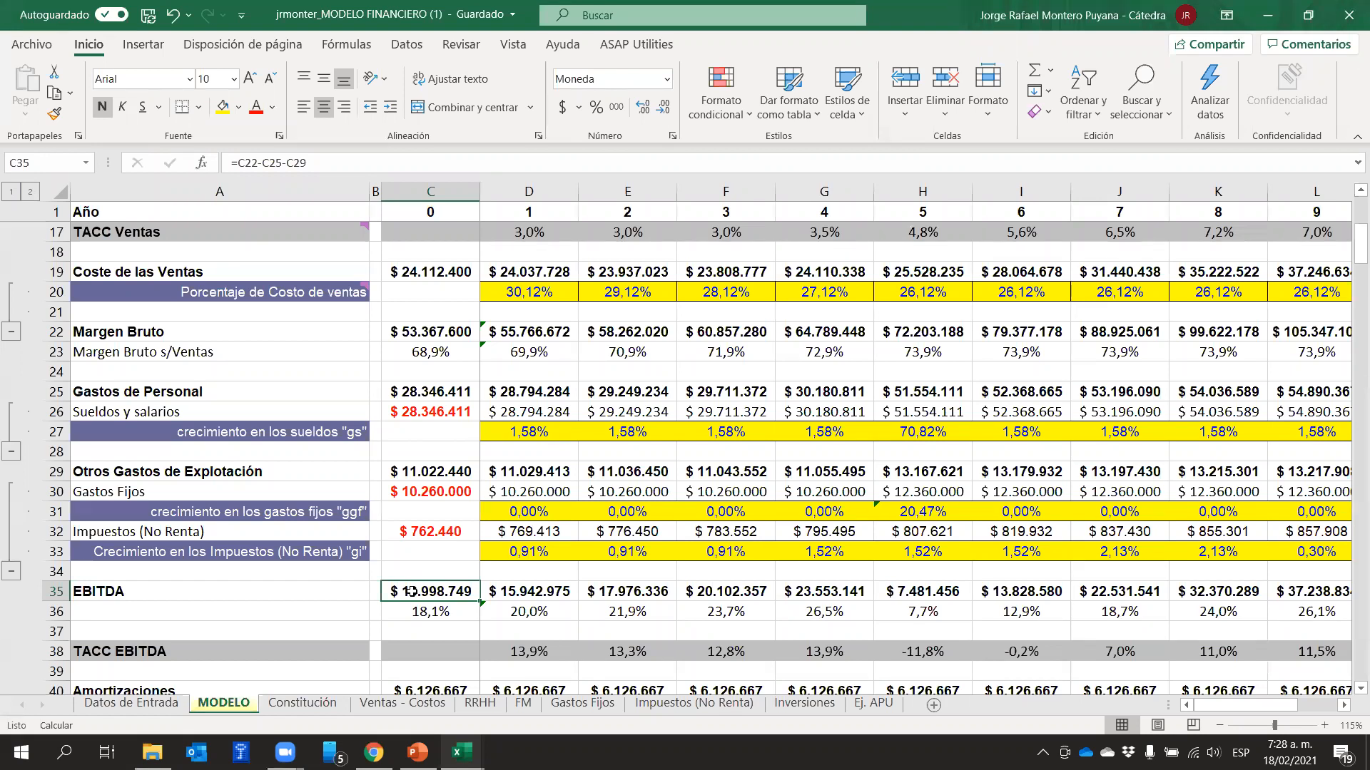
{"action": "left_click", "coordinate": [48, 591]}
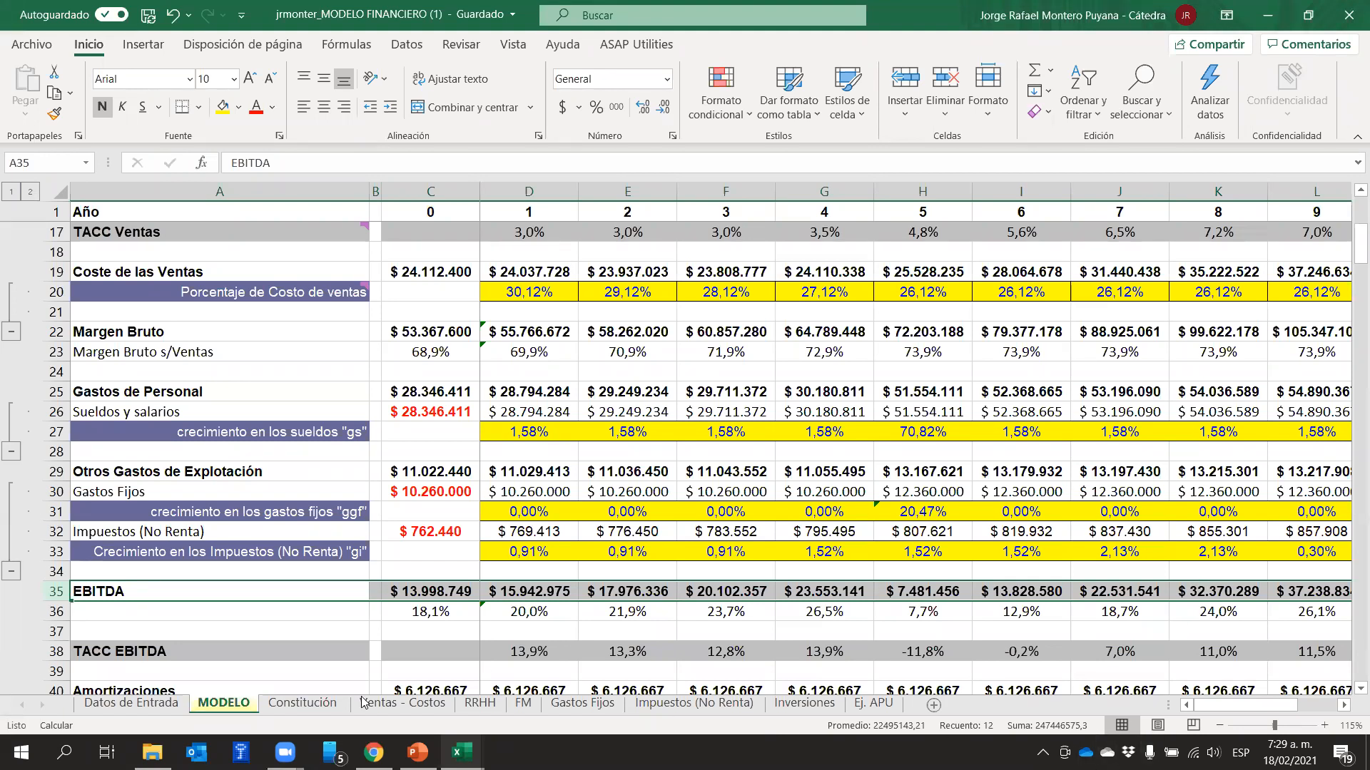
Switch to Chrome and replace the Google search with the suggested query "ebitda para que sirve"
{"action": "left_click", "coordinate": [373, 753]}
{"action": "left_click_drag", "start_coordinate": [333, 137], "coordinate": [129, 144]}
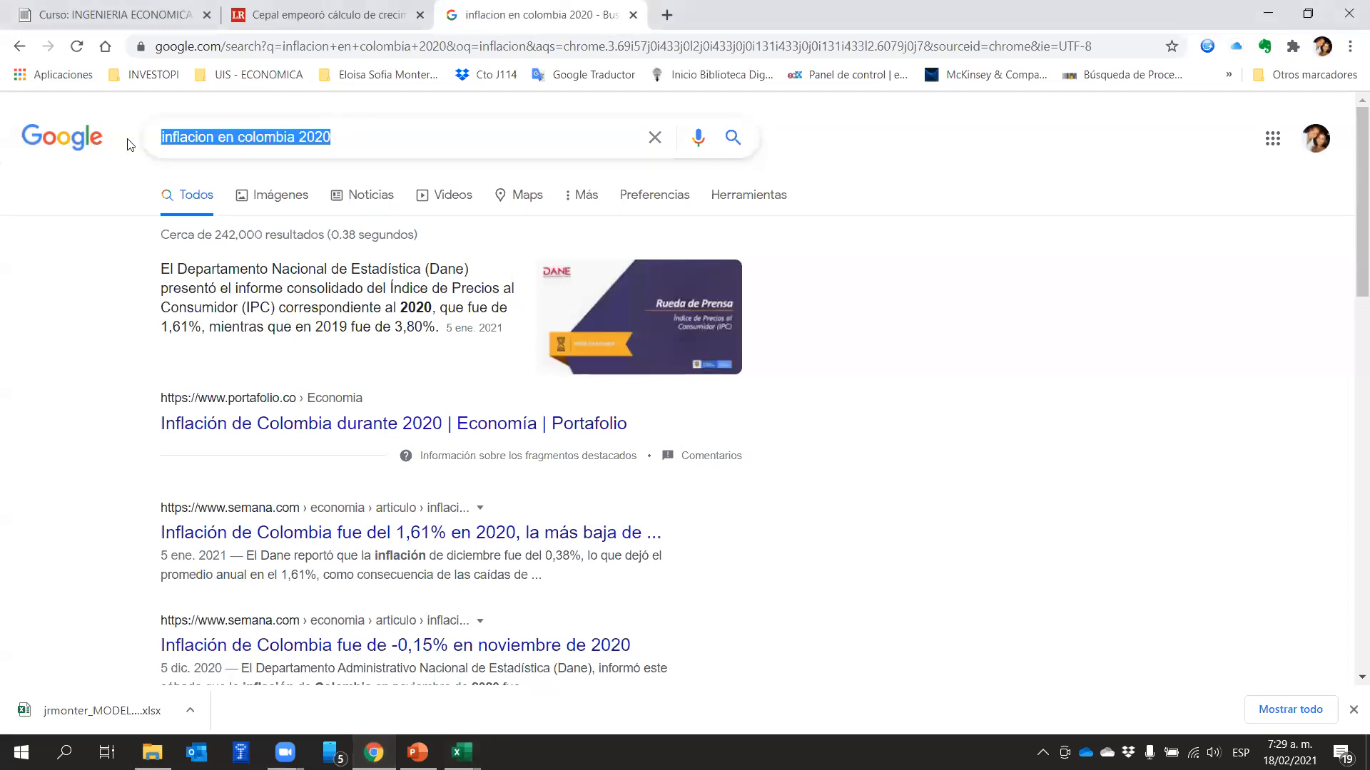
{"action": "type", "text": "e"}
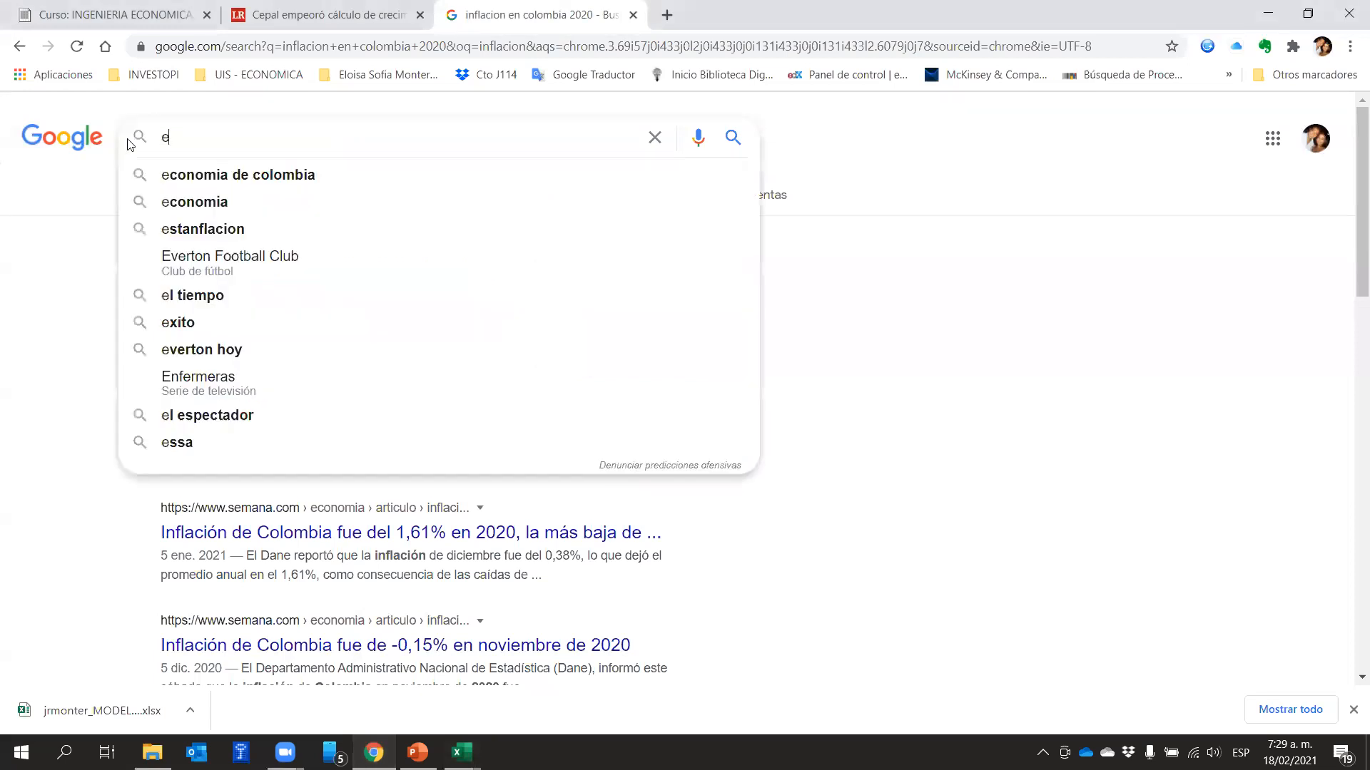
{"action": "type", "text": "biy"}
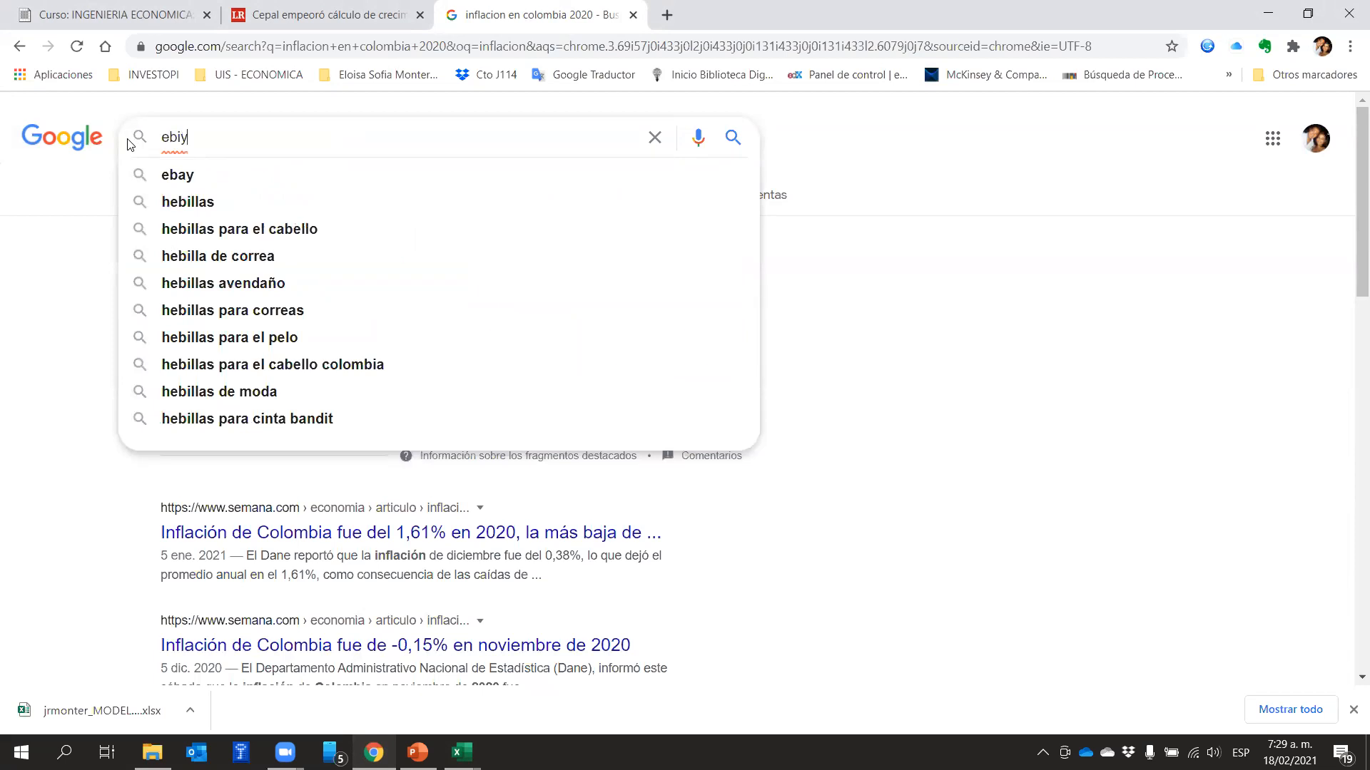
{"action": "key", "text": "BackSpace"}
{"action": "type", "text": "td"}
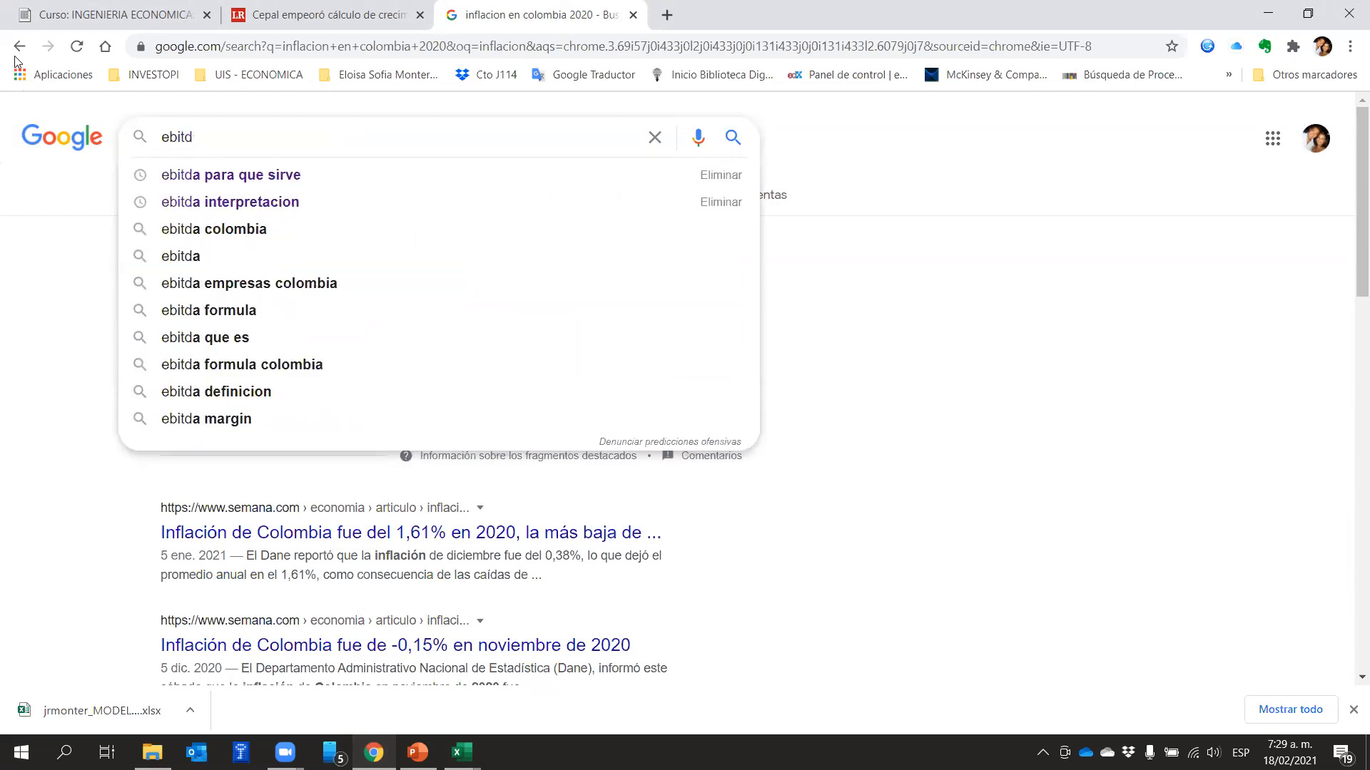
{"action": "left_click", "coordinate": [226, 183]}
Open the iAhorro result "EBITDA: Qué es y para qué sirve" in a new browser tab
{"action": "scroll", "coordinate": [630, 428], "scroll_direction": "down", "scroll_amount": 6}
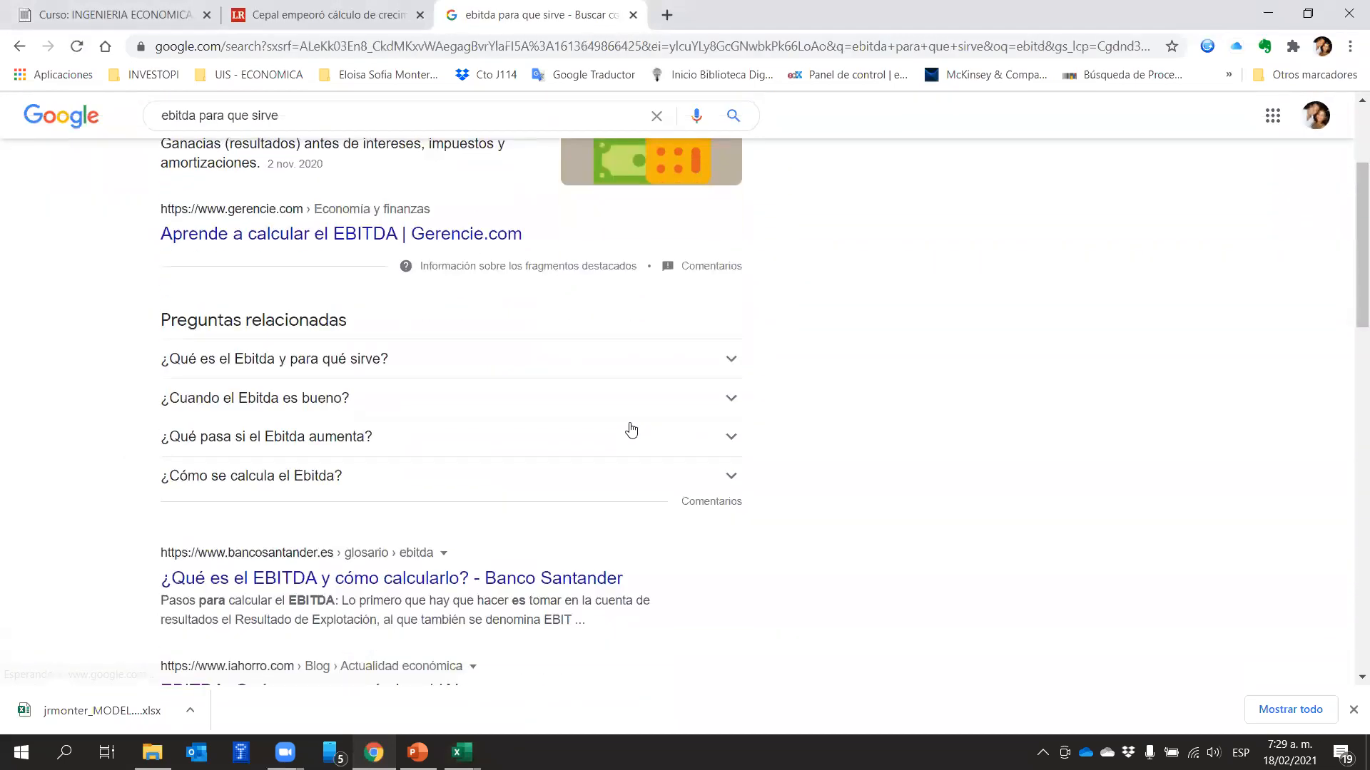
{"action": "right_click", "coordinate": [327, 457]}
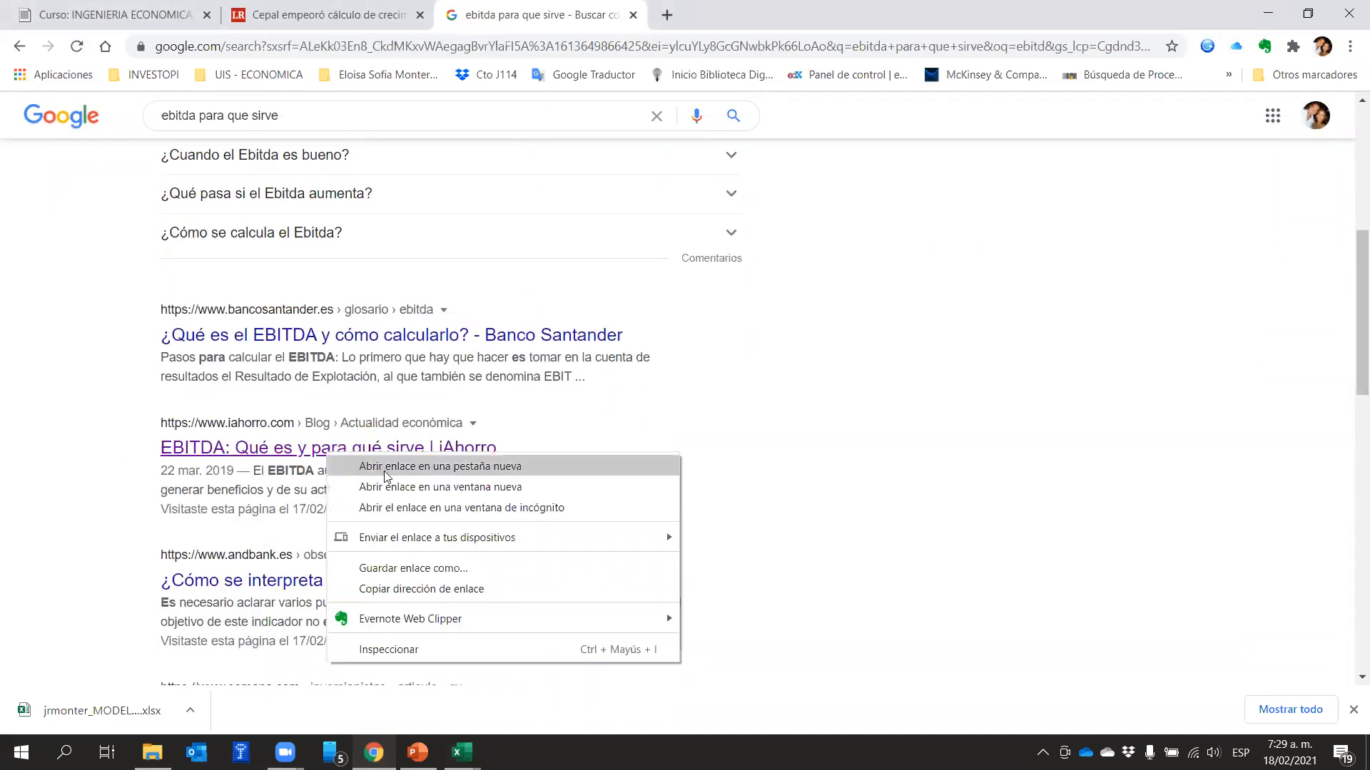
{"action": "left_click", "coordinate": [388, 467]}
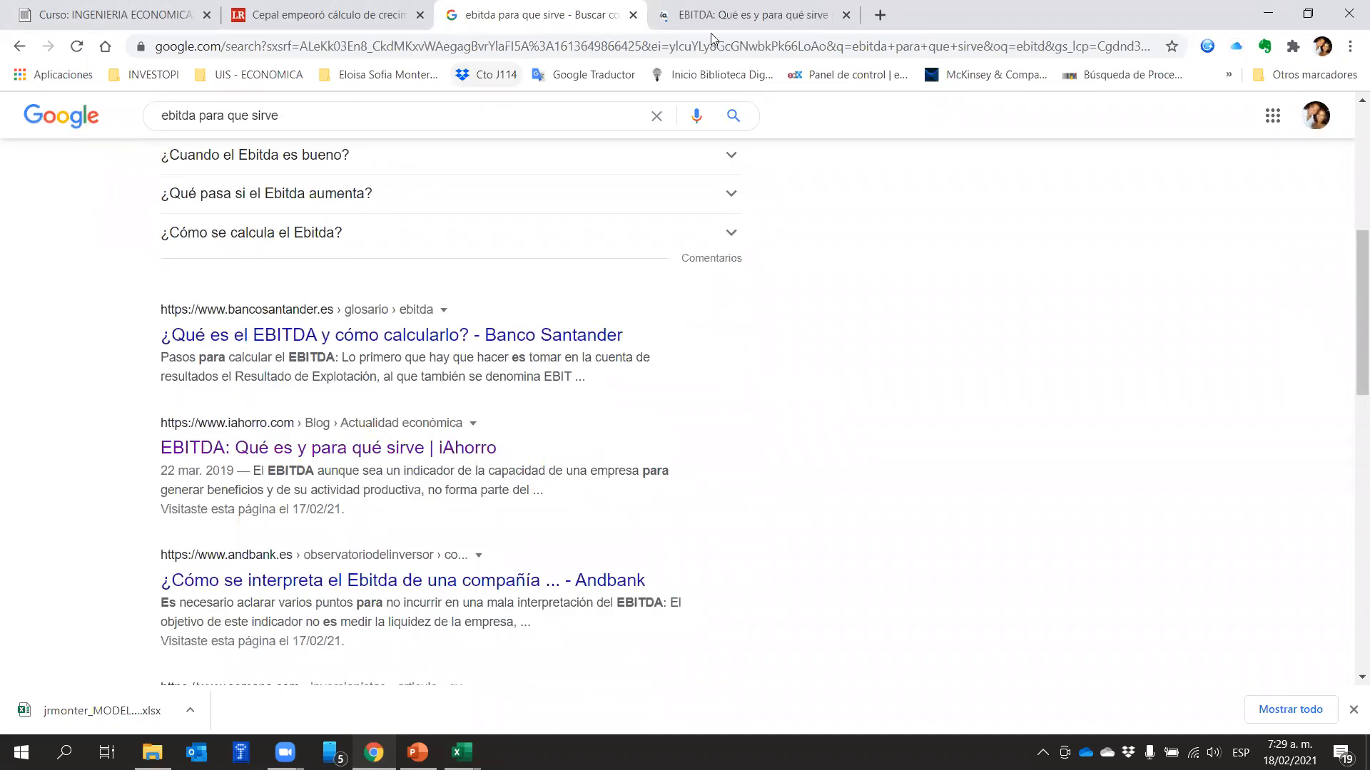
Read the iAhorro article's explanation of what EBITDA measures and why it must be evaluated with other indicators
{"action": "left_click", "coordinate": [727, 15]}
{"action": "scroll", "coordinate": [747, 200], "scroll_direction": "down", "scroll_amount": 10}
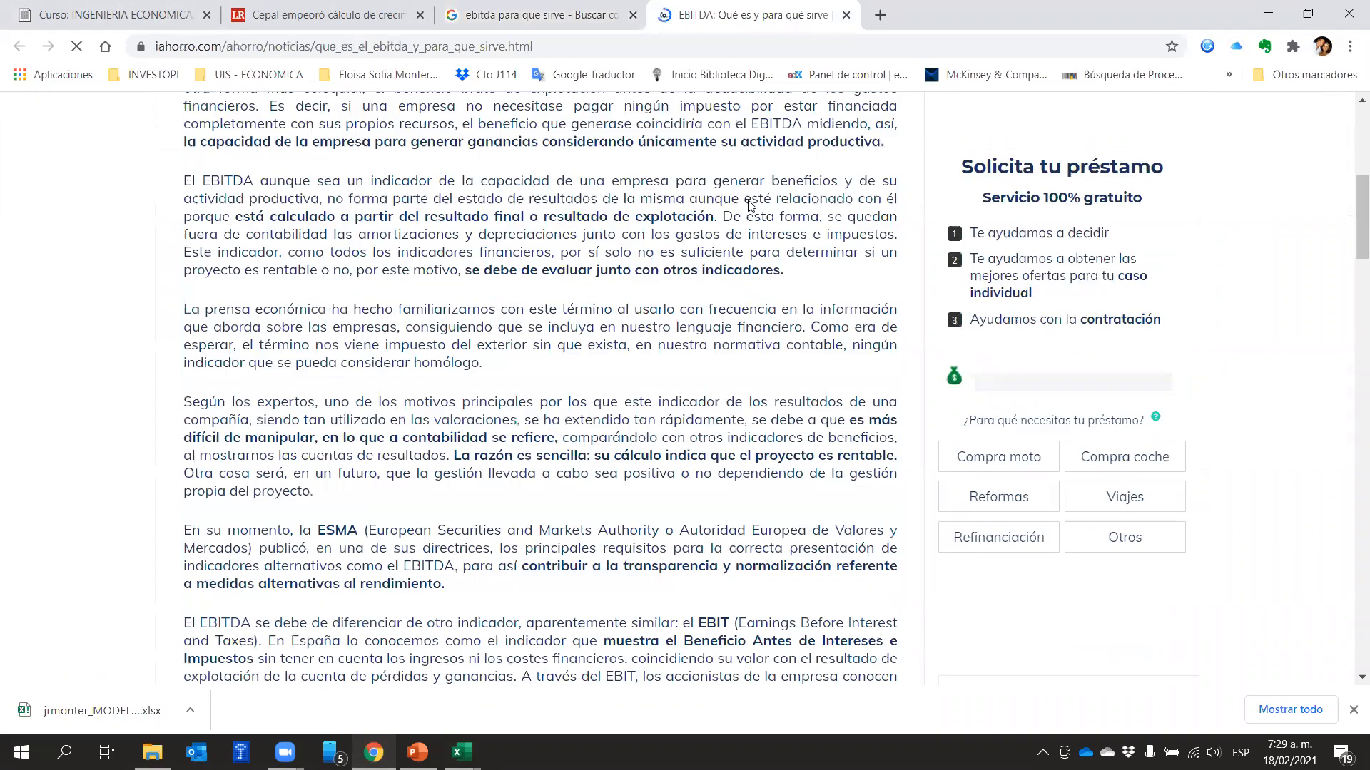
{"action": "scroll", "coordinate": [748, 200], "scroll_direction": "down", "scroll_amount": 1}
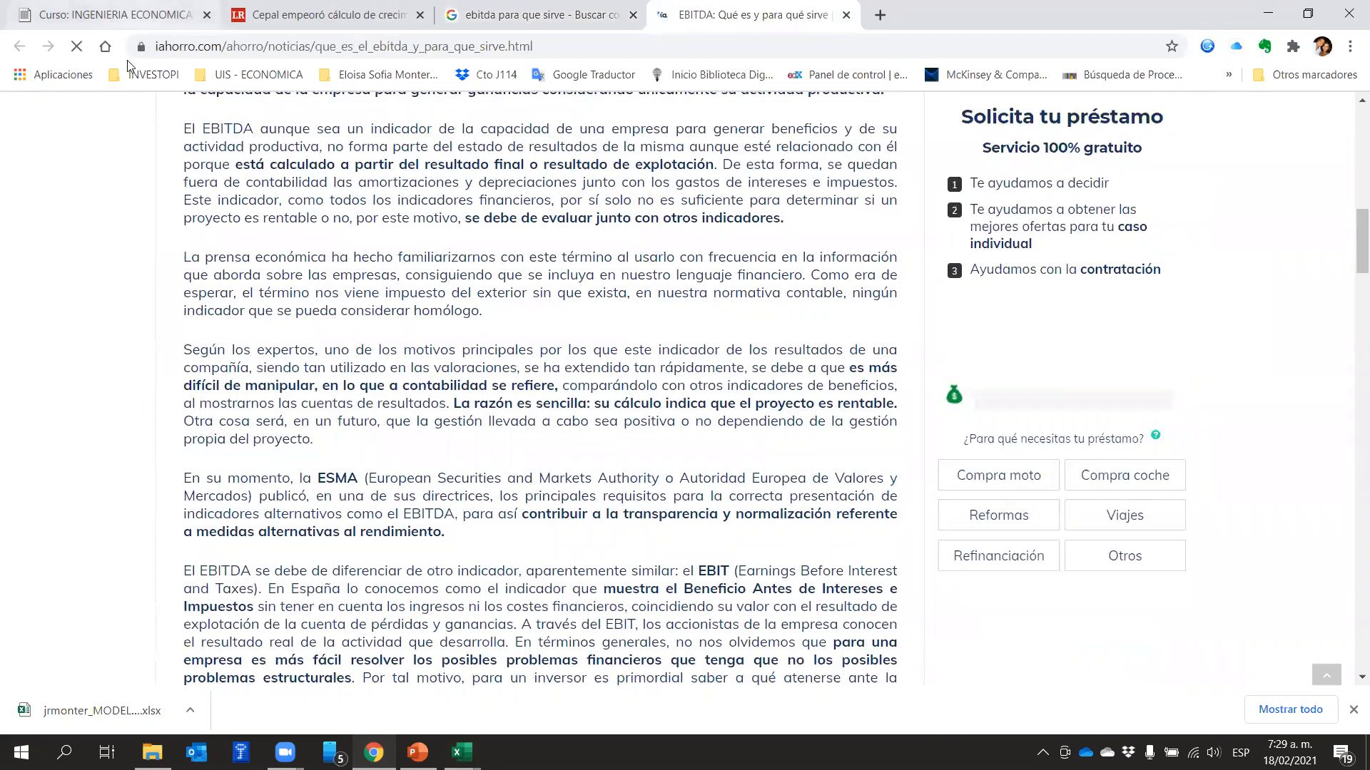
{"action": "scroll", "coordinate": [290, 207], "scroll_direction": "up", "scroll_amount": 1}
{"action": "scroll", "coordinate": [290, 208], "scroll_direction": "up", "scroll_amount": 2}
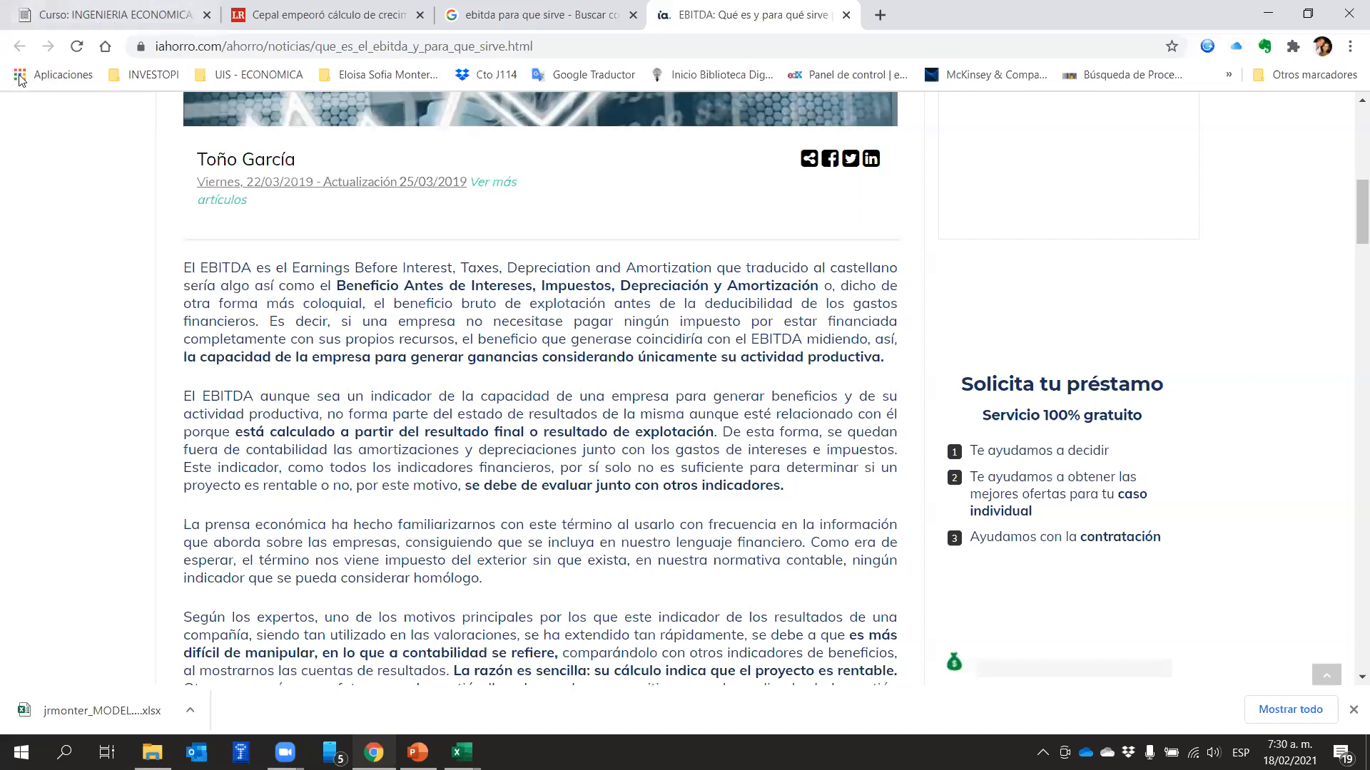
Return to the Google results and open the Gerencie.com result "Aprende a calcular el EBITDA" in a new browser tab
{"action": "left_click", "coordinate": [476, 16]}
{"action": "scroll", "coordinate": [621, 397], "scroll_direction": "up", "scroll_amount": 5}
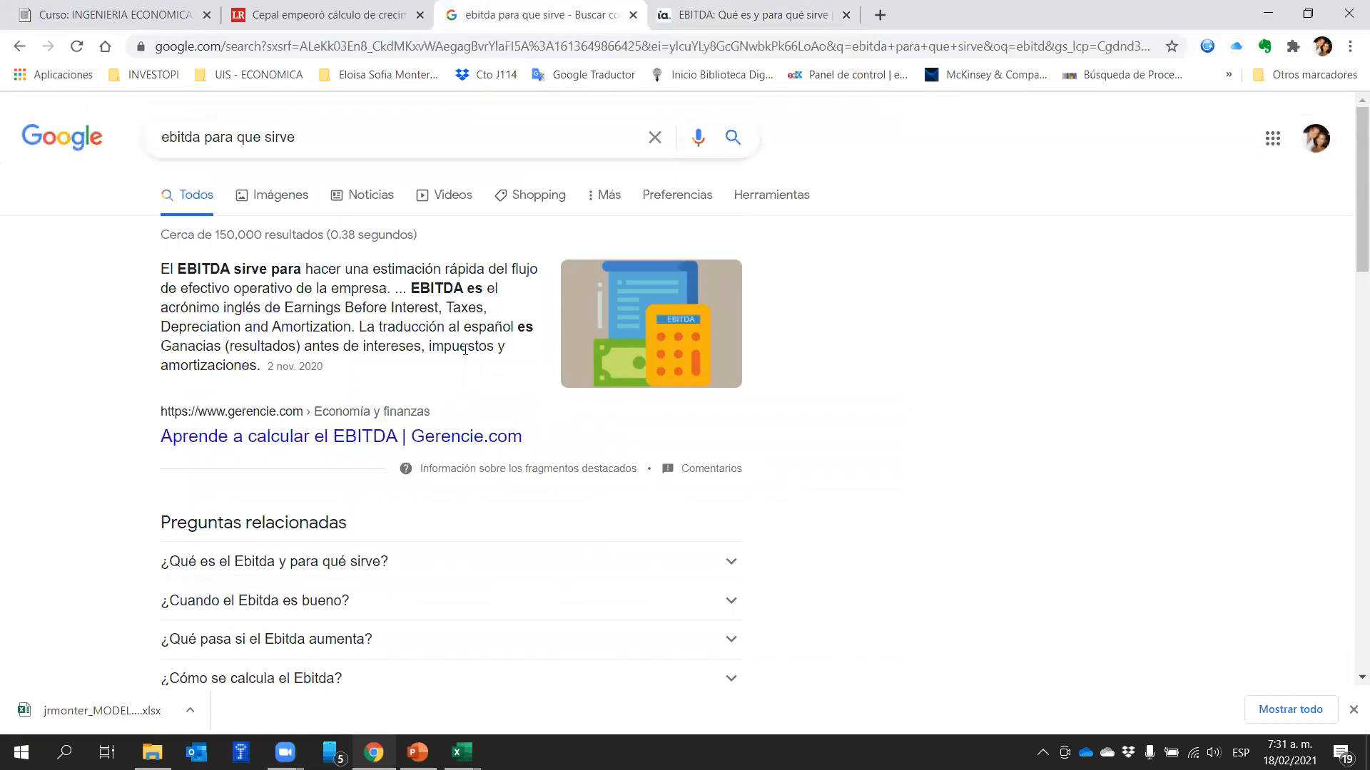
{"action": "right_click", "coordinate": [433, 449]}
{"action": "left_click", "coordinate": [485, 458]}
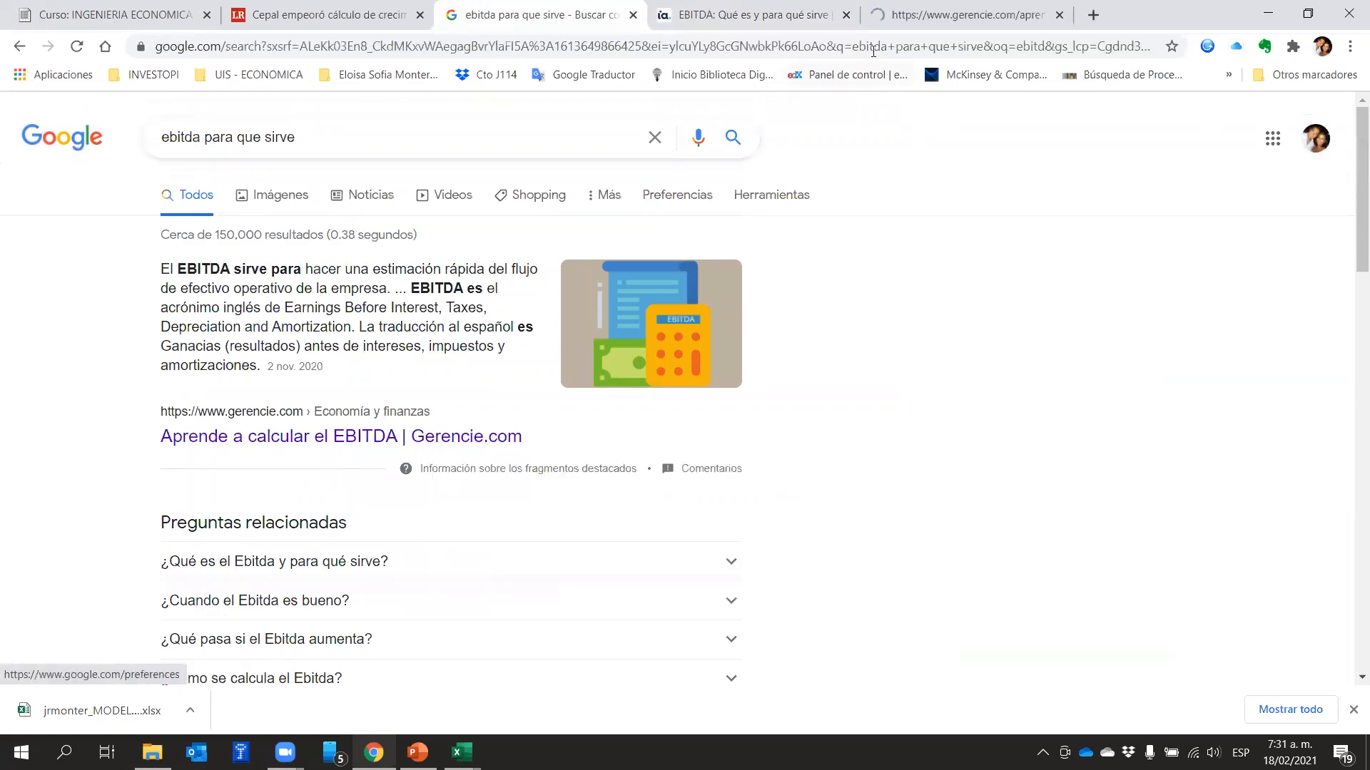
{"action": "left_click", "coordinate": [916, 10]}
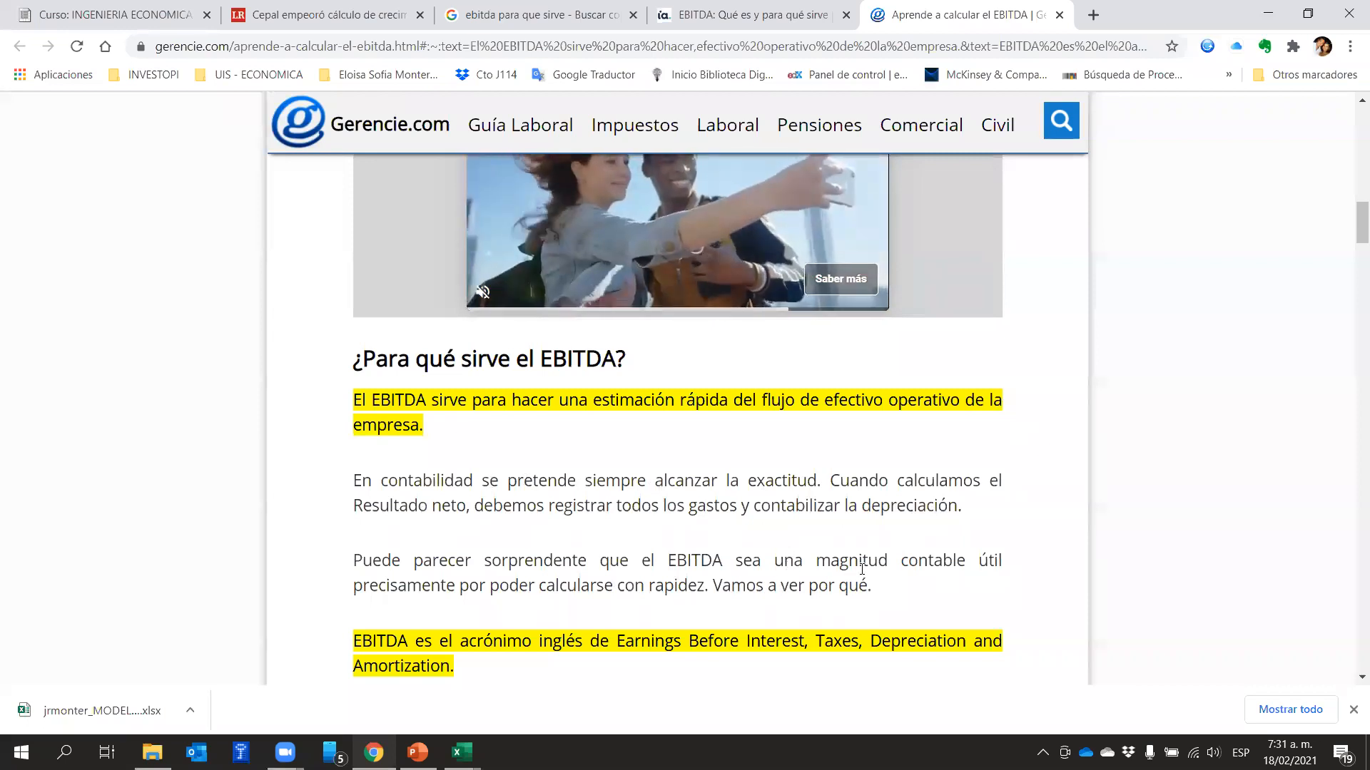
Read the Gerencie.com article from "¿Para qué sirve el EBITDA?" through the steps for calculating EBITDA
{"action": "scroll", "coordinate": [861, 569], "scroll_direction": "down", "scroll_amount": 2}
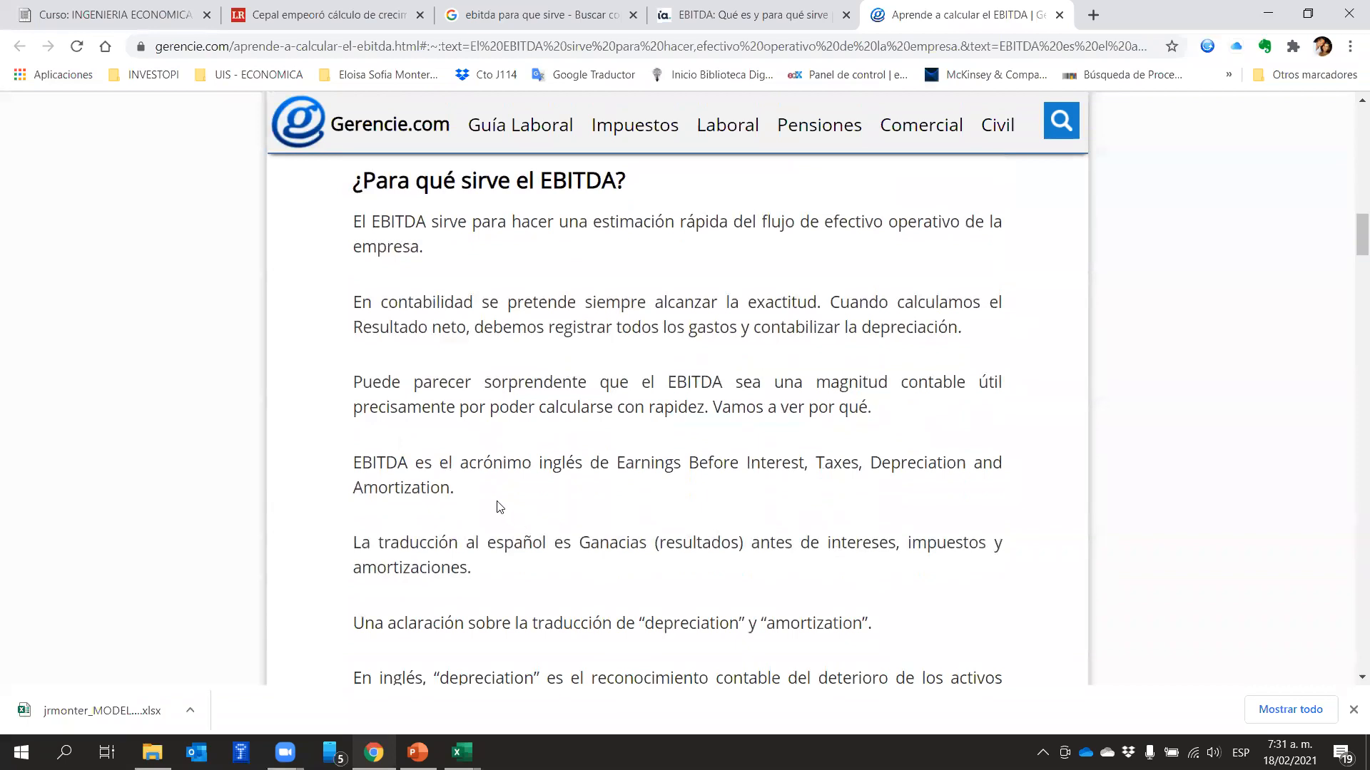
{"action": "scroll", "coordinate": [749, 491], "scroll_direction": "down", "scroll_amount": 2}
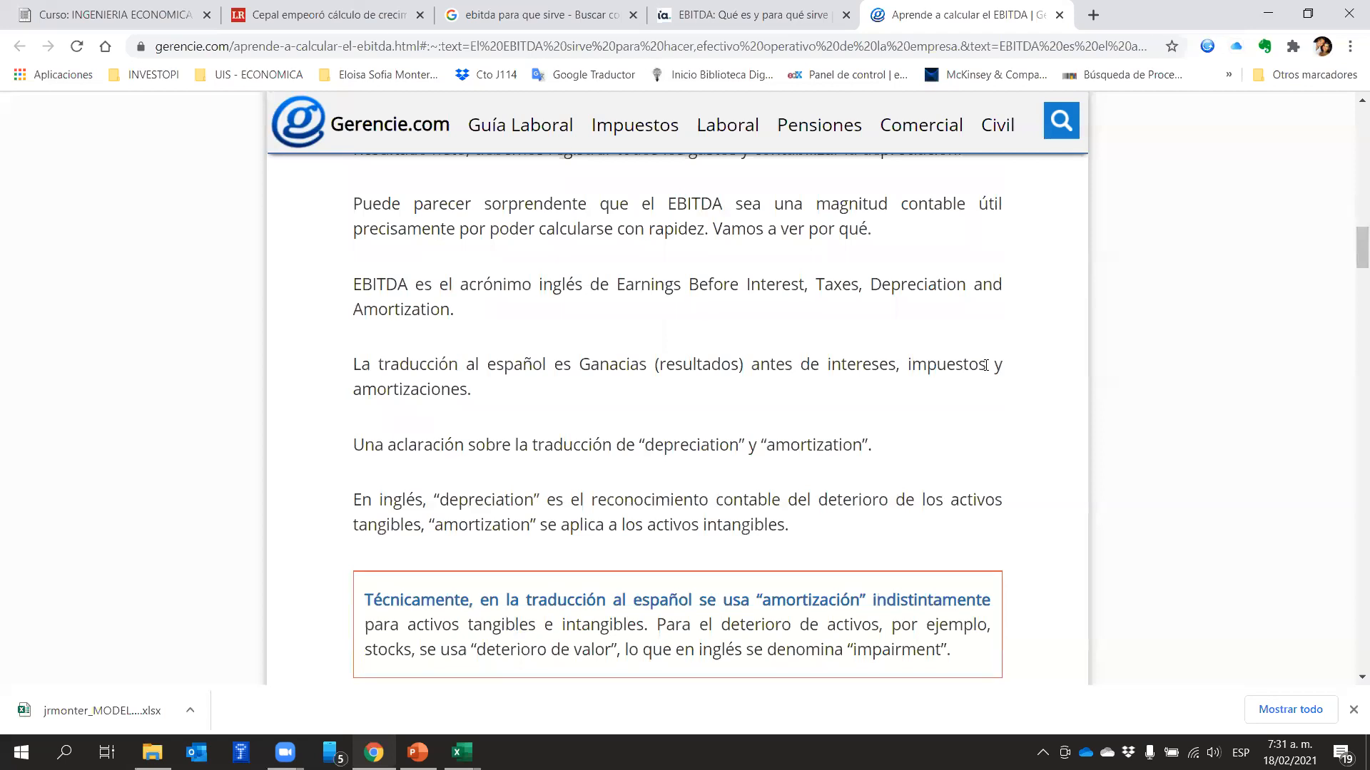
{"action": "scroll", "coordinate": [701, 520], "scroll_direction": "down", "scroll_amount": 4}
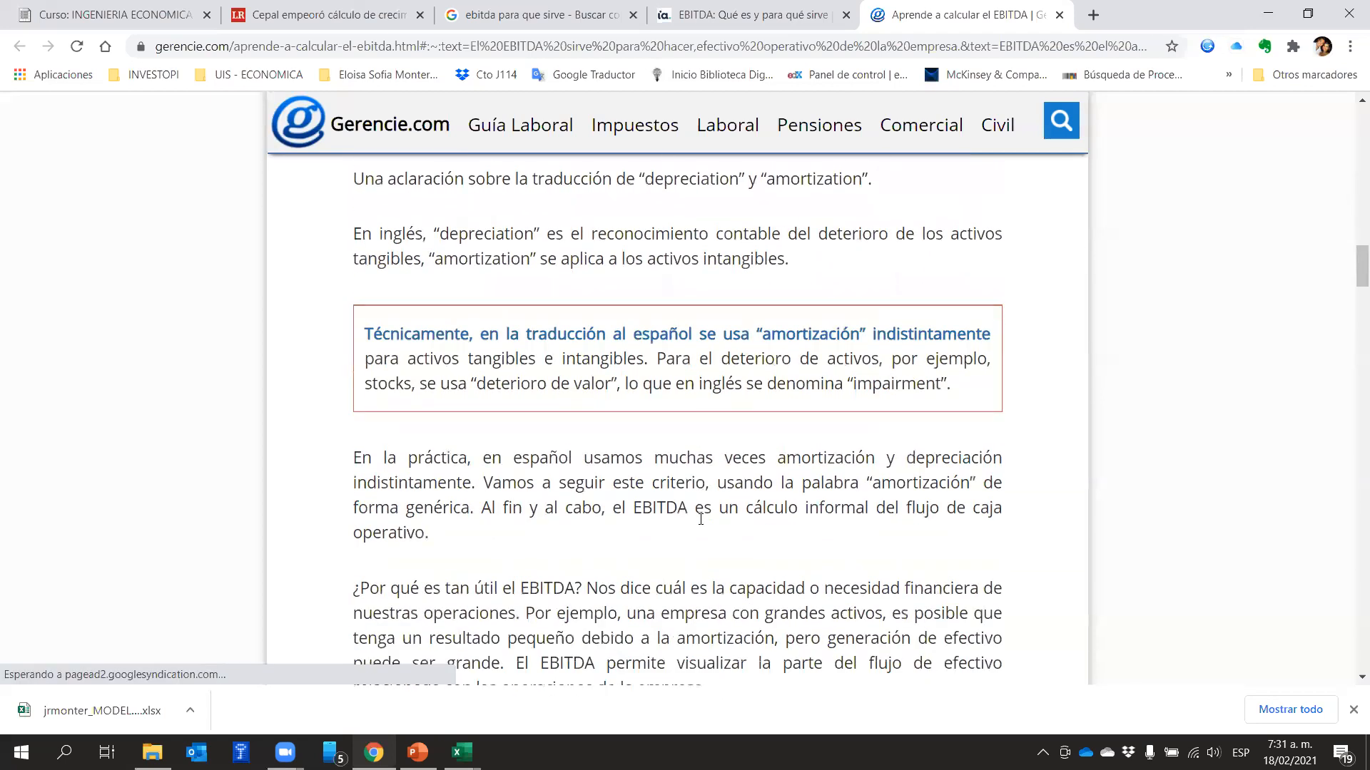
{"action": "scroll", "coordinate": [703, 500], "scroll_direction": "down", "scroll_amount": 1}
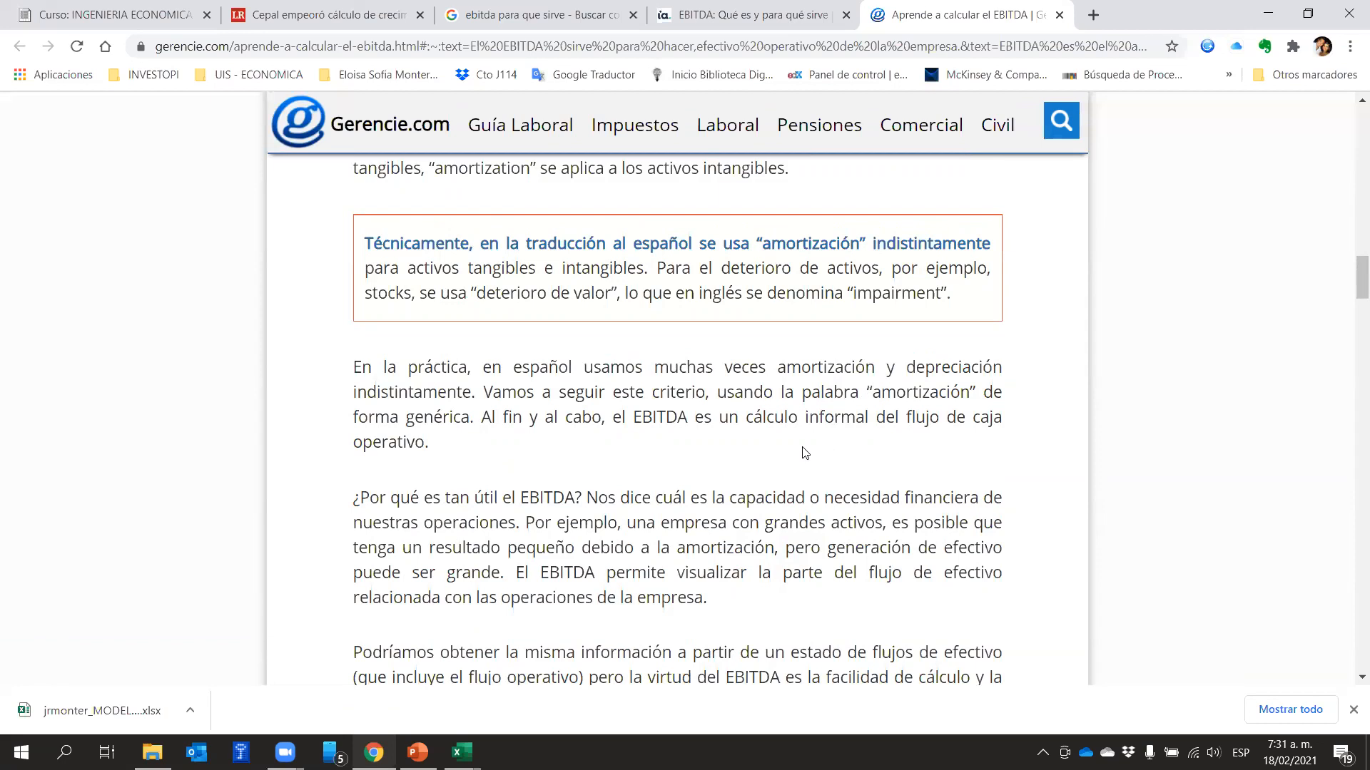
{"action": "scroll", "coordinate": [804, 452], "scroll_direction": "down", "scroll_amount": 1}
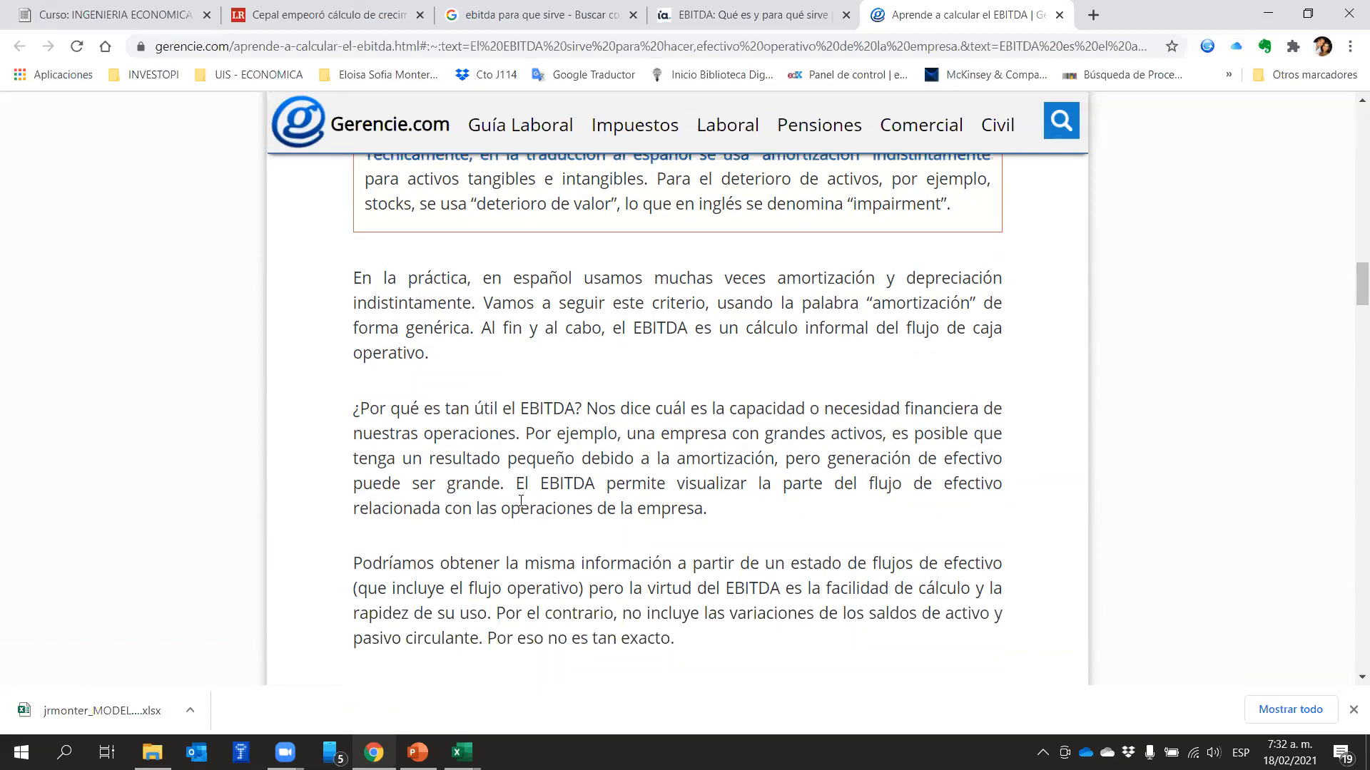
{"action": "scroll", "coordinate": [521, 502], "scroll_direction": "down", "scroll_amount": 1}
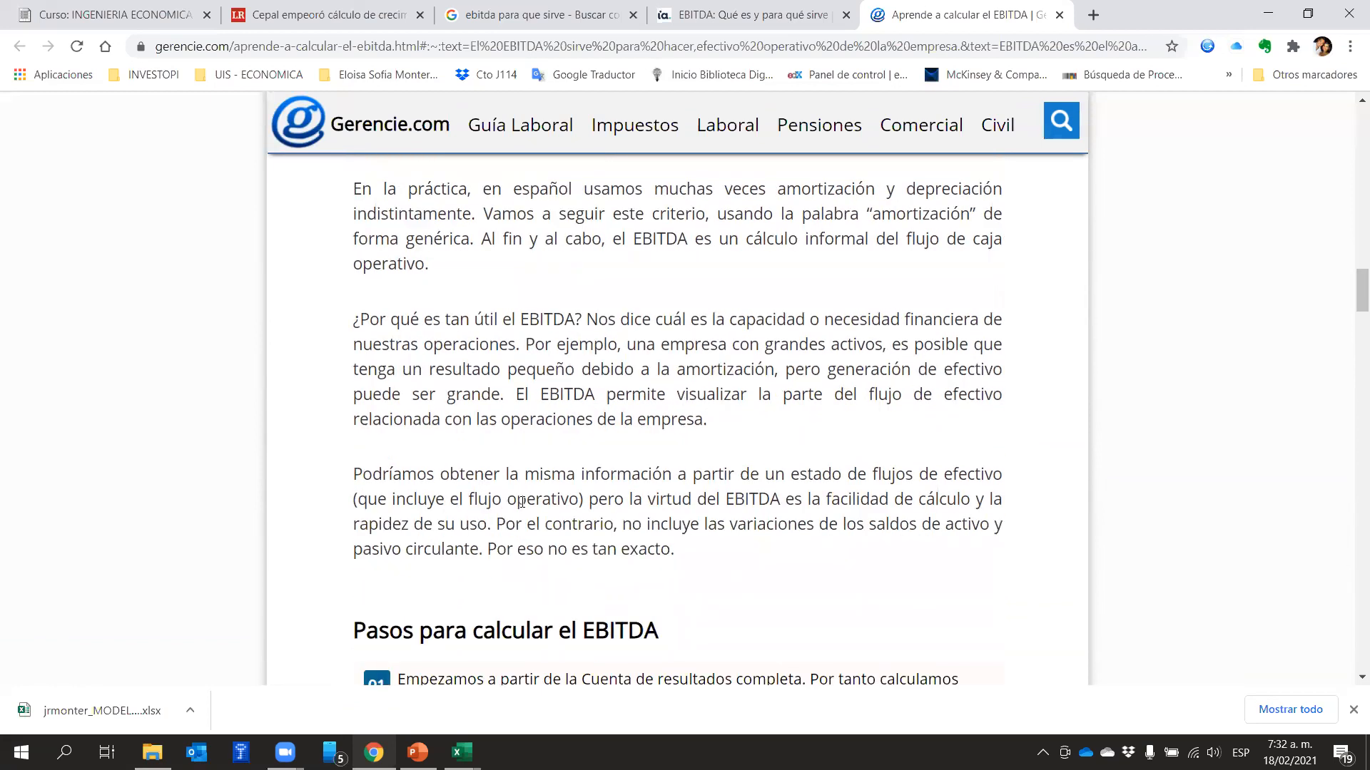
{"action": "scroll", "coordinate": [521, 501], "scroll_direction": "down", "scroll_amount": 6}
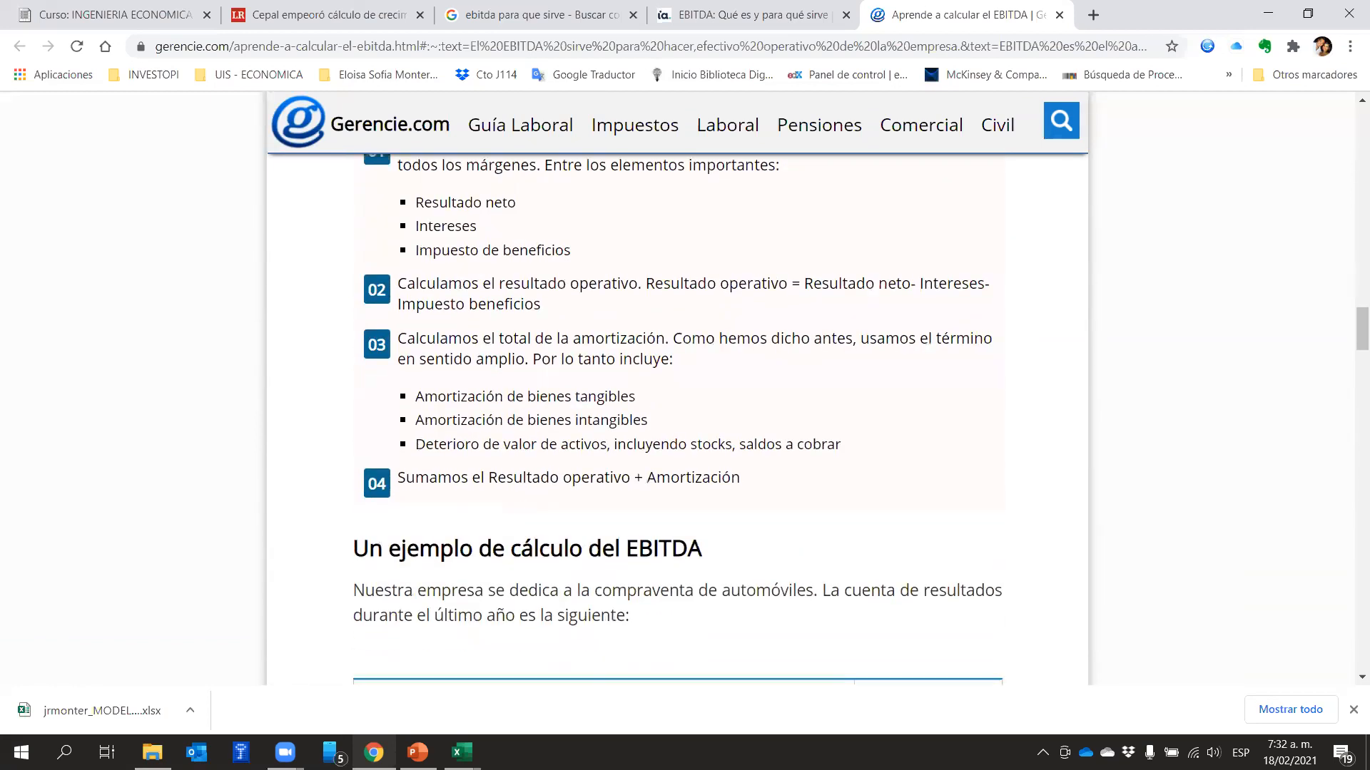
Switch to the MODELO FINANCIERO workbook in Excel and highlight the Unidades Anuales row of the income statement
{"action": "mouse_move", "coordinate": [462, 753]}
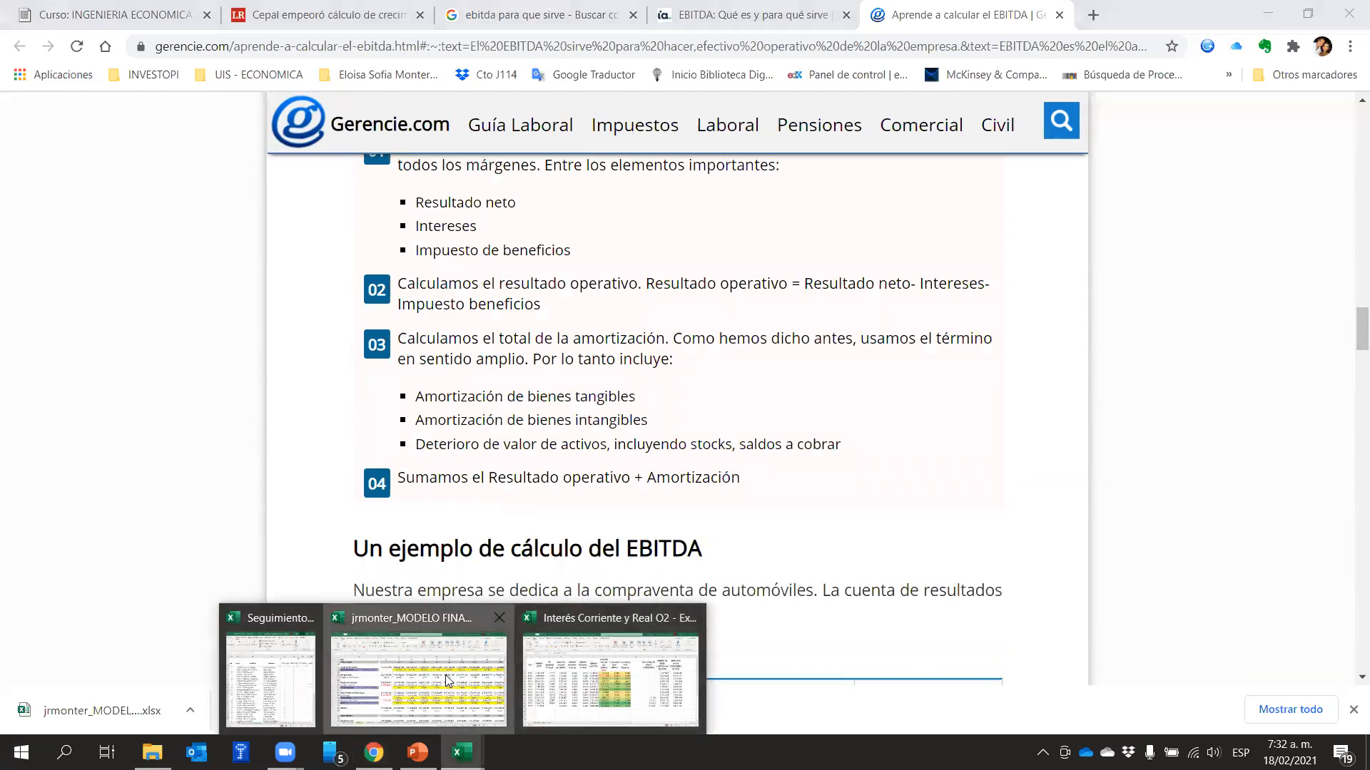
{"action": "left_click", "coordinate": [416, 642]}
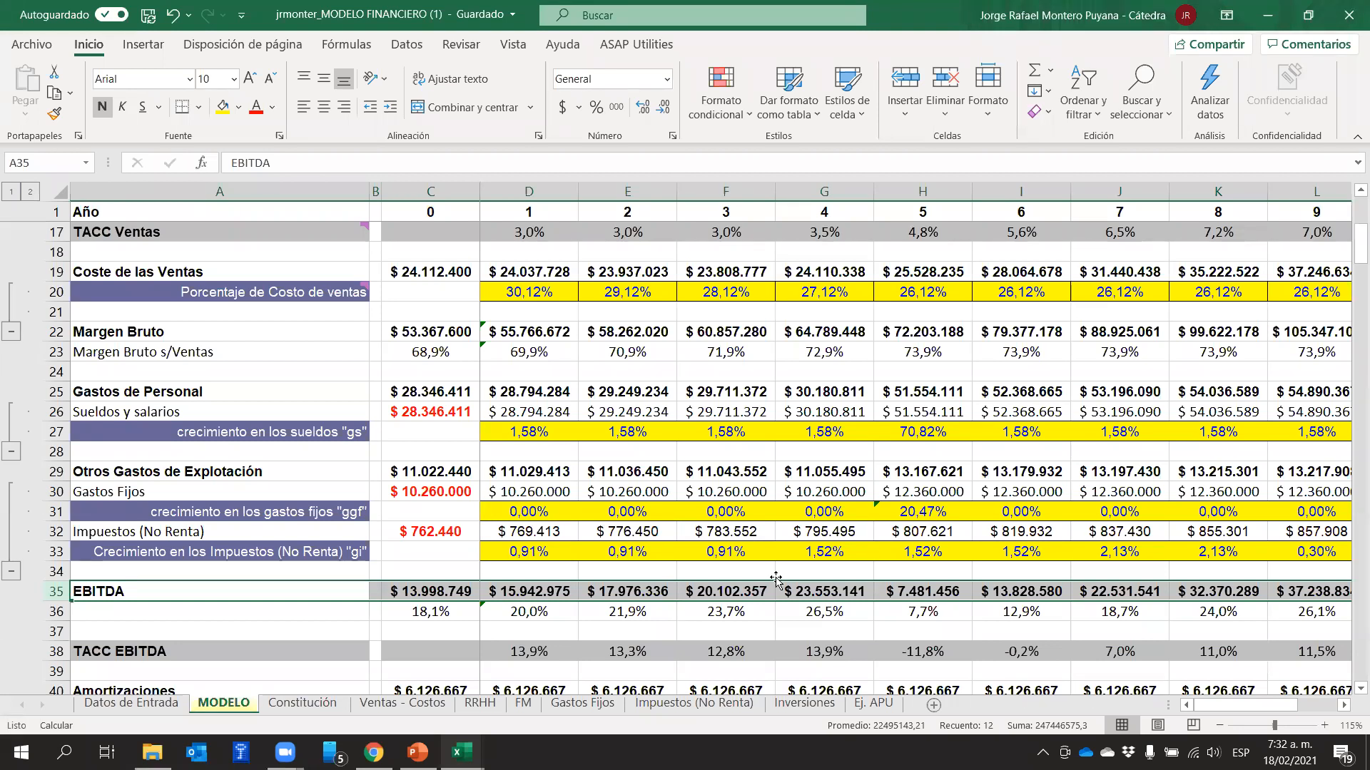
{"action": "scroll", "coordinate": [870, 483], "scroll_direction": "up", "scroll_amount": 4}
{"action": "scroll", "coordinate": [870, 483], "scroll_direction": "up", "scroll_amount": 1}
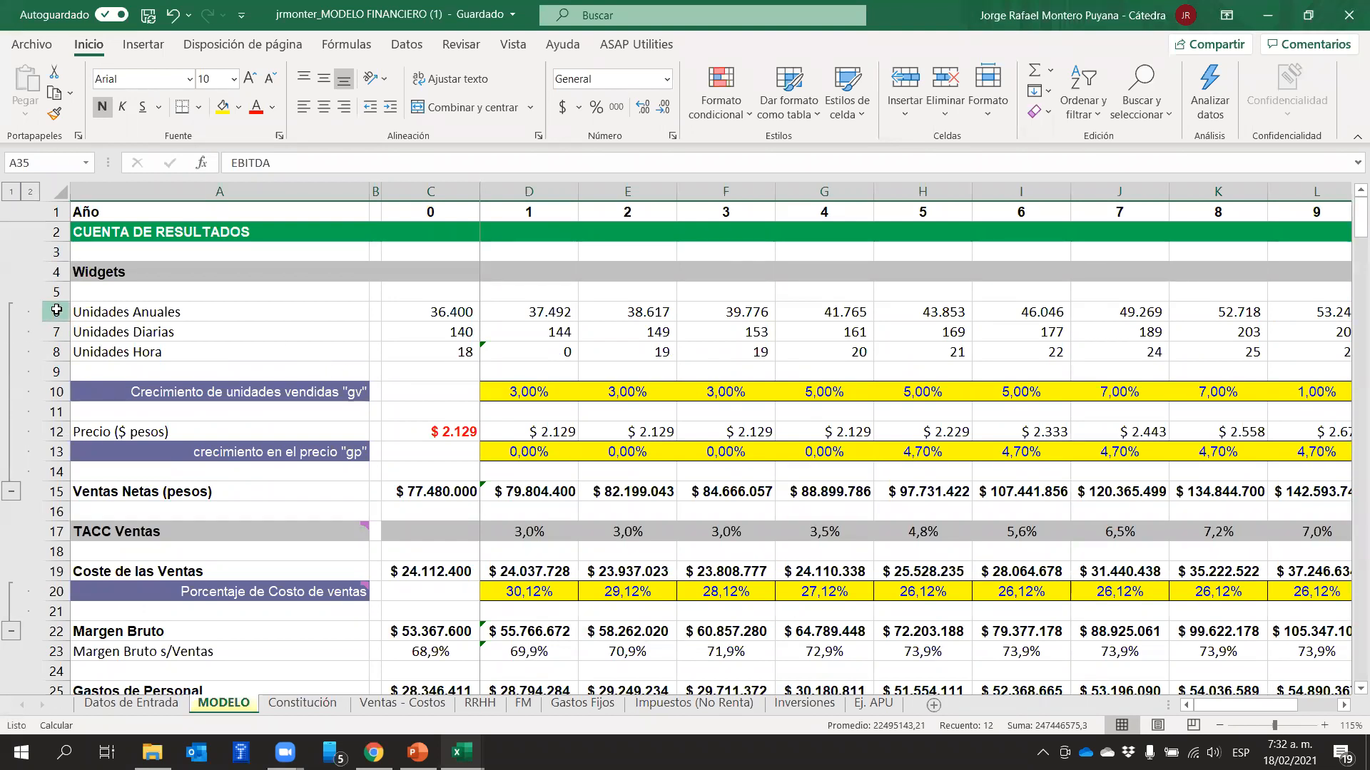
{"action": "left_click", "coordinate": [55, 311]}
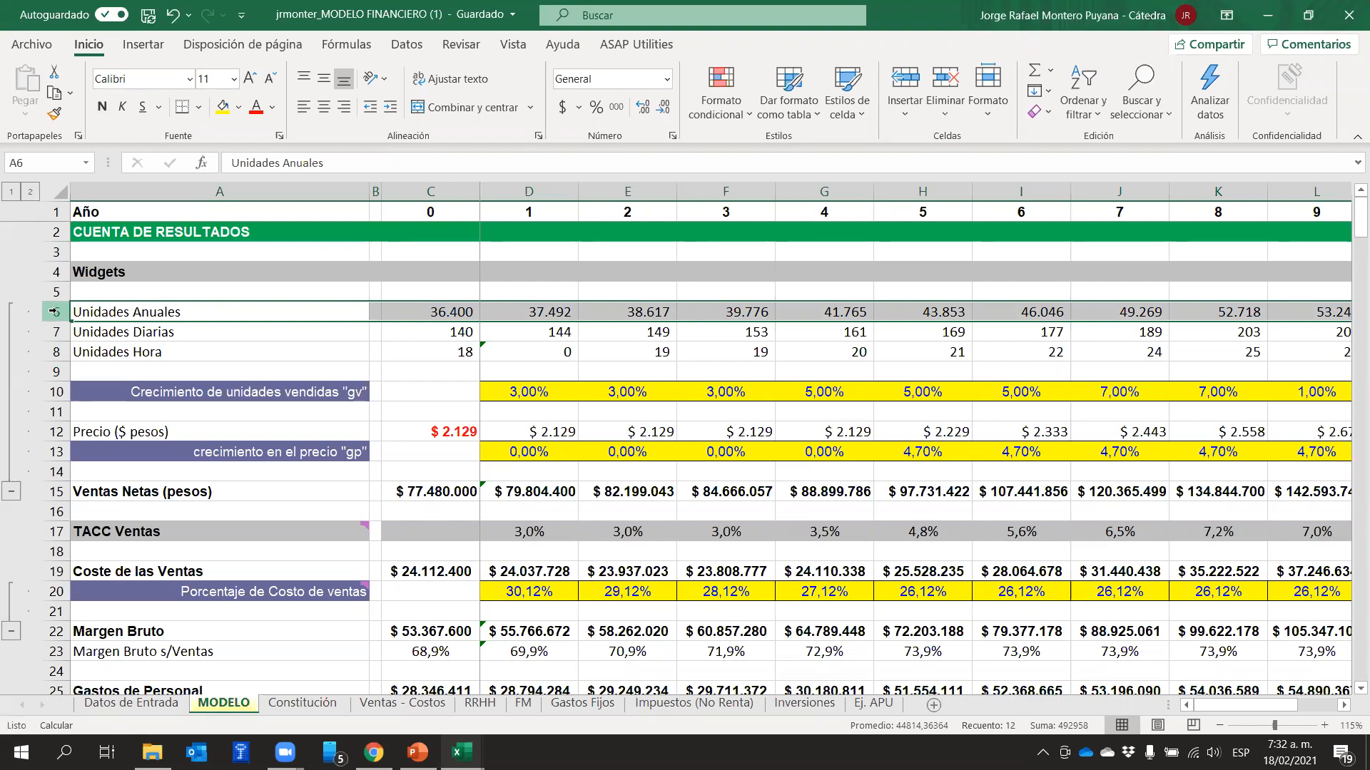
{"action": "scroll", "coordinate": [686, 506], "scroll_direction": "down", "scroll_amount": 5}
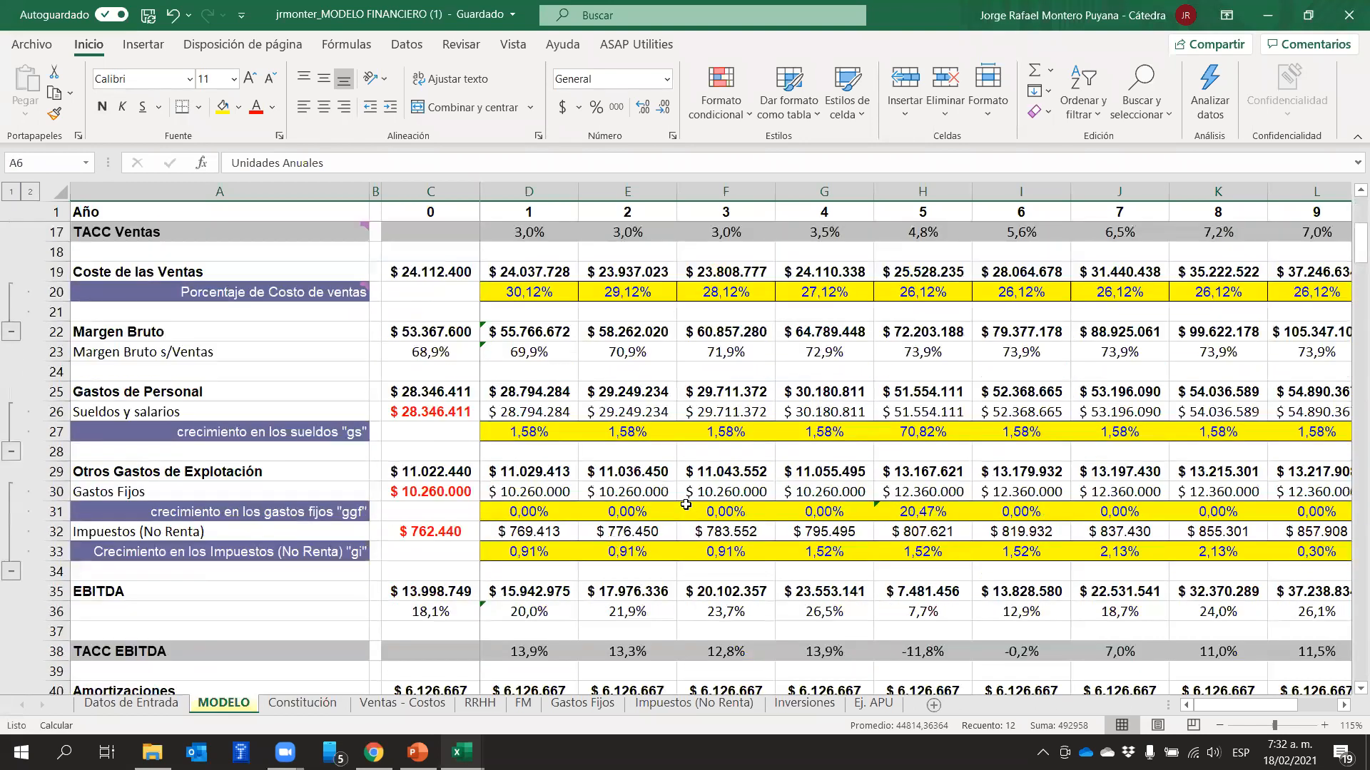
Highlight the Coste de las Ventas row and then the Gastos de Personal row in MODELO
{"action": "scroll", "coordinate": [685, 506], "scroll_direction": "up", "scroll_amount": 5}
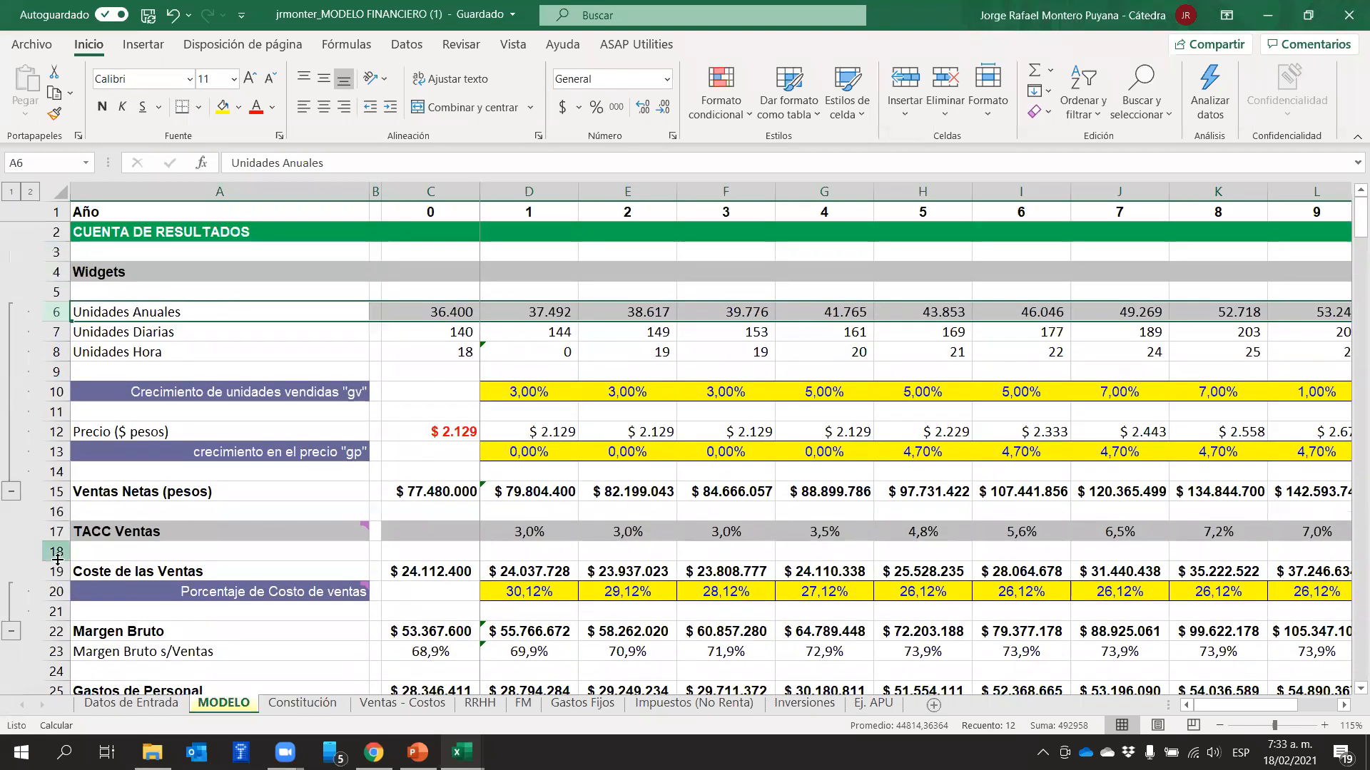
{"action": "left_click", "coordinate": [59, 571]}
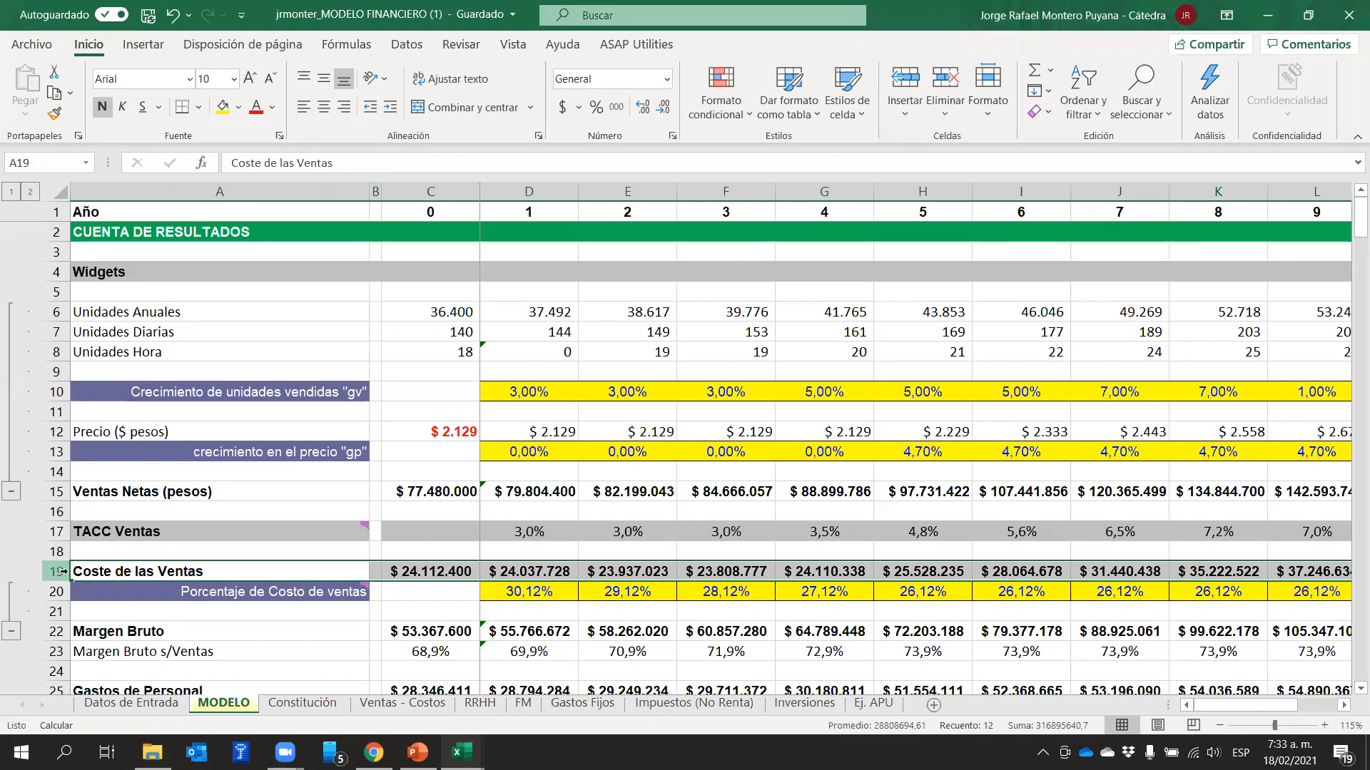
{"action": "mouse_move", "coordinate": [267, 591]}
{"action": "scroll", "coordinate": [266, 586], "scroll_direction": "down", "scroll_amount": 2}
{"action": "scroll", "coordinate": [266, 586], "scroll_direction": "down", "scroll_amount": 1}
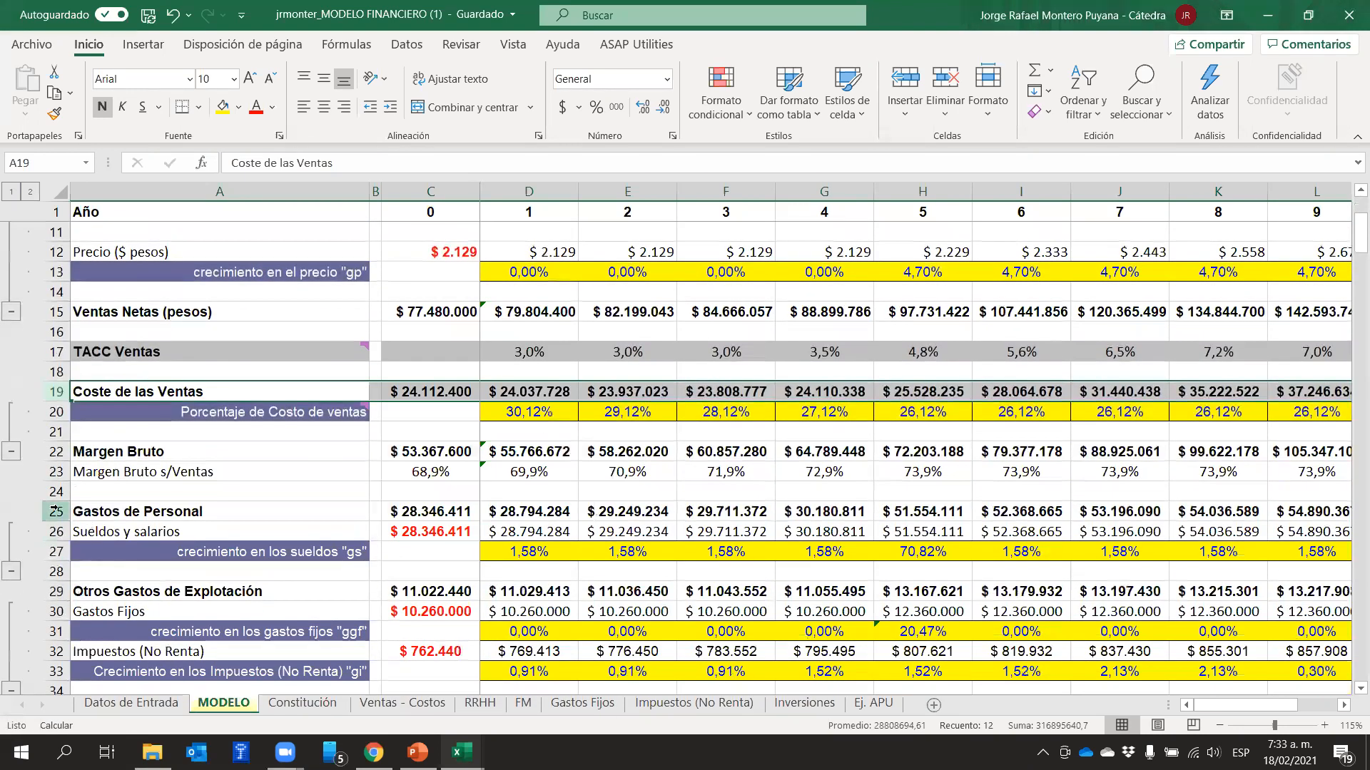
{"action": "left_click", "coordinate": [53, 511]}
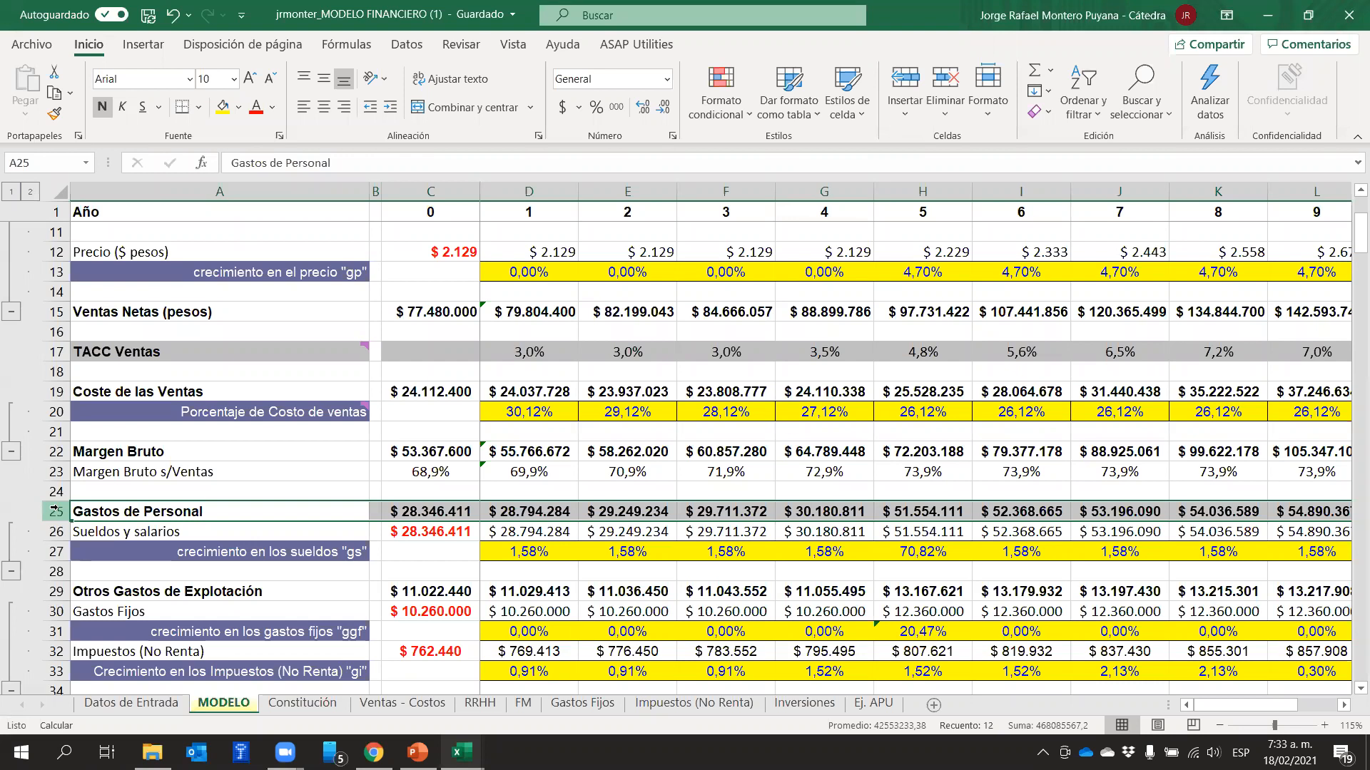
Check the EBITDA-to-sales ratio formulas in row 36 for years 0, 1 and 5
{"action": "scroll", "coordinate": [729, 497], "scroll_direction": "down", "scroll_amount": 3}
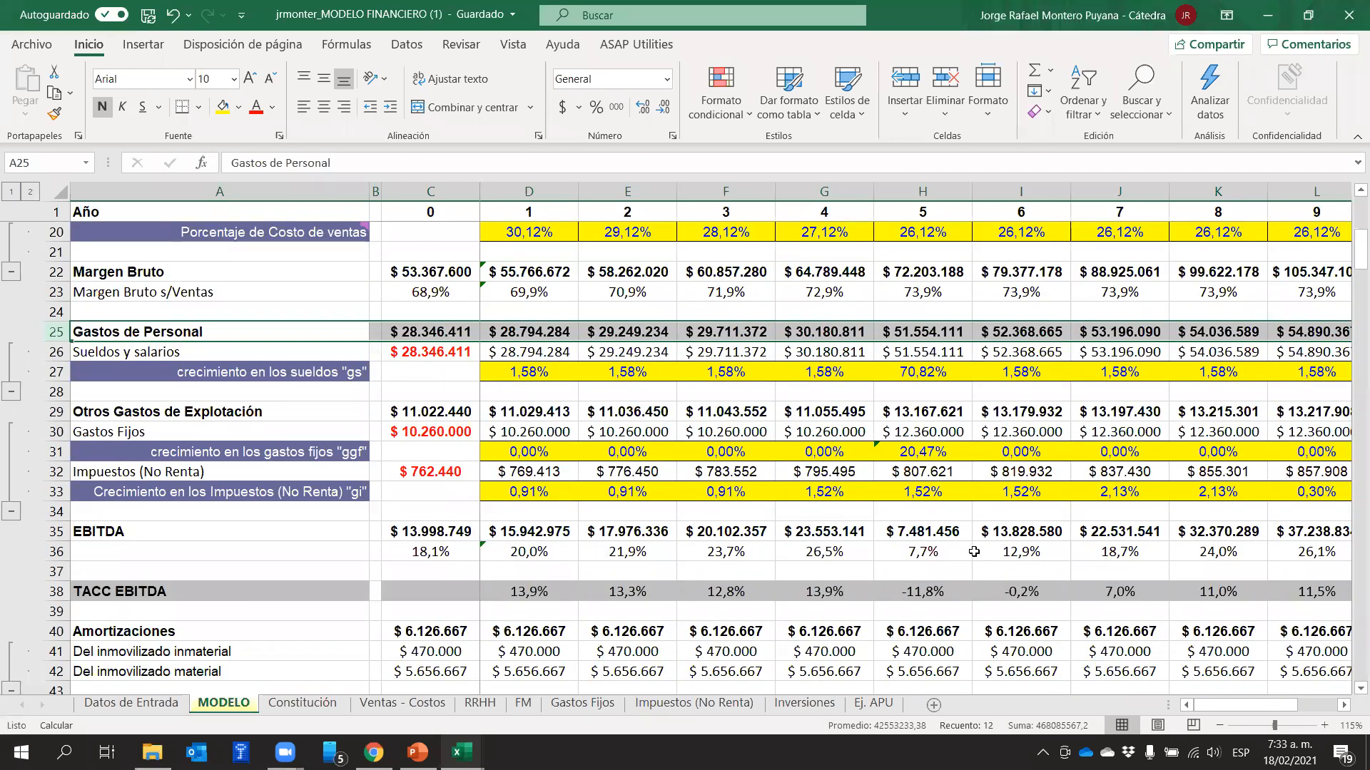
{"action": "left_click", "coordinate": [405, 557]}
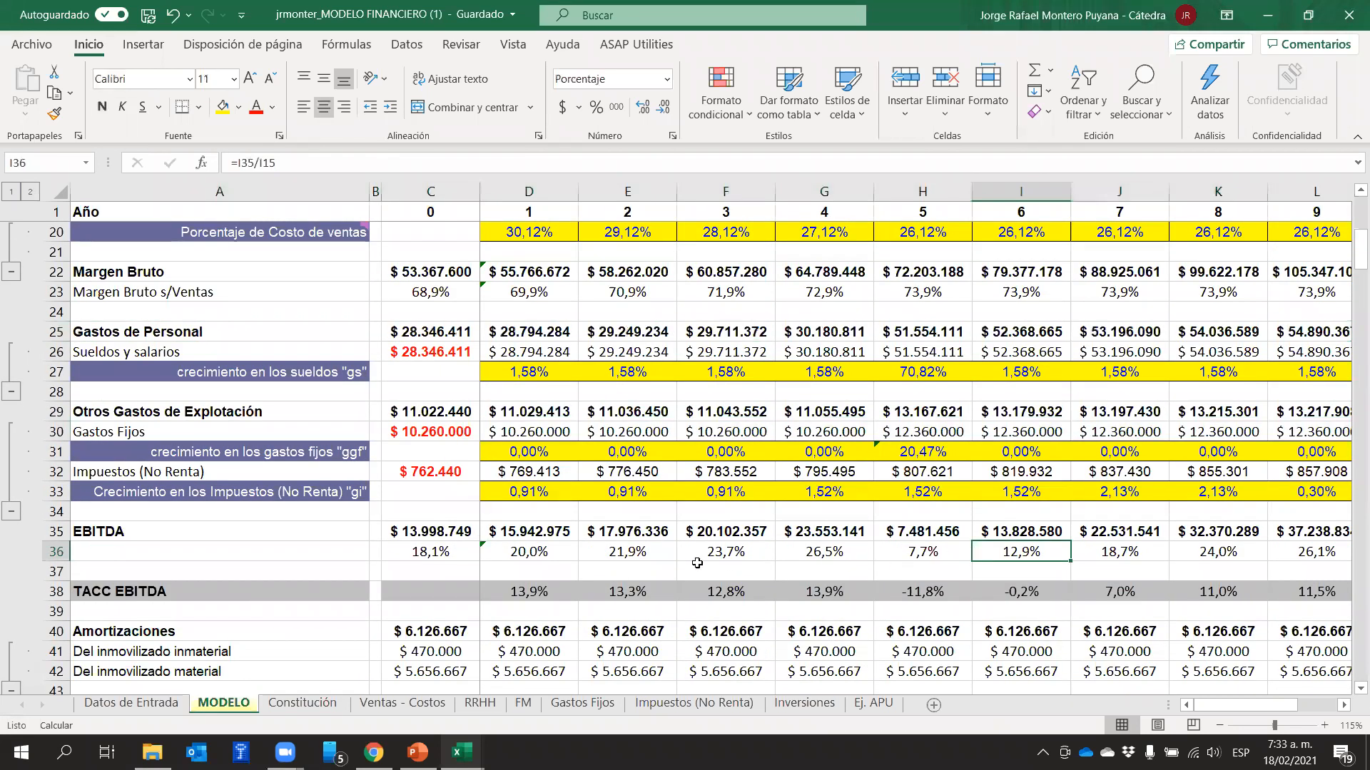
{"action": "left_click", "coordinate": [544, 550]}
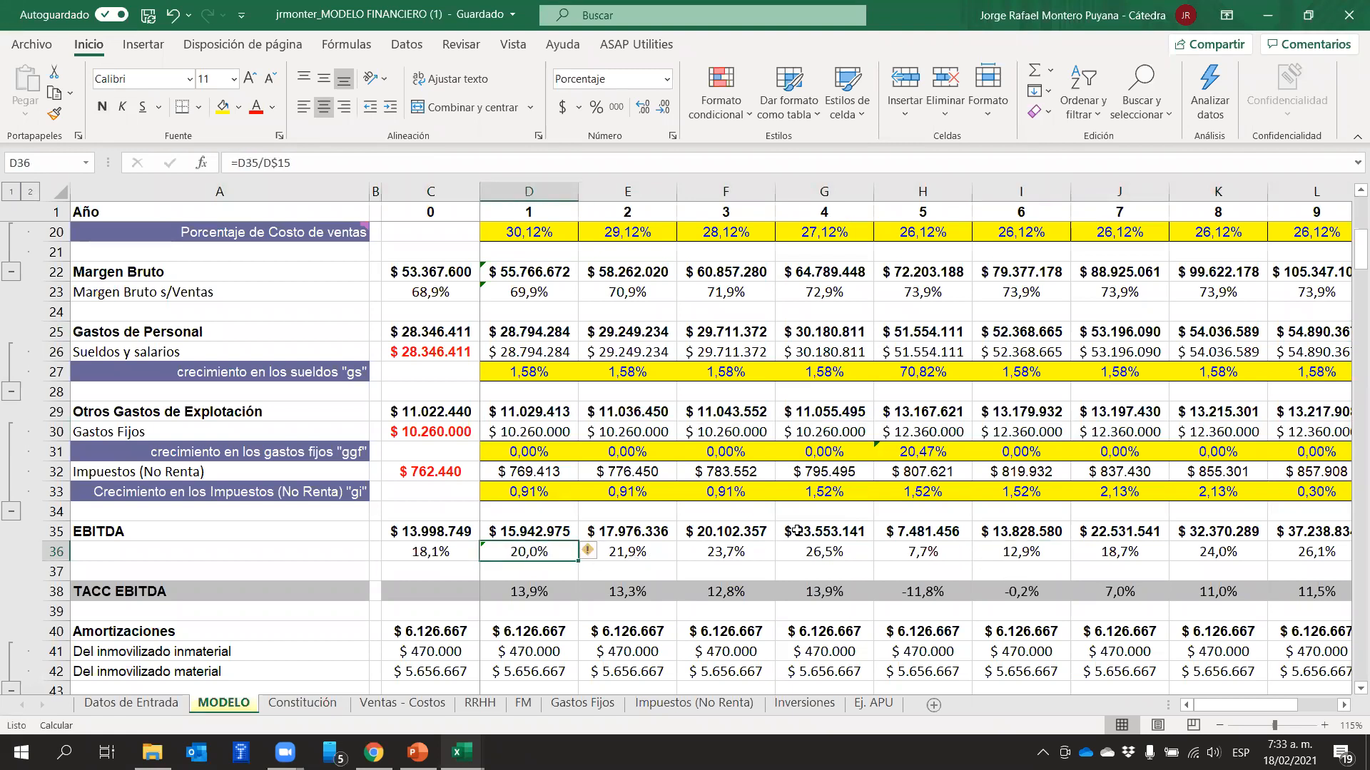
{"action": "left_click", "coordinate": [902, 549]}
{"action": "scroll", "coordinate": [918, 520], "scroll_direction": "up", "scroll_amount": 6}
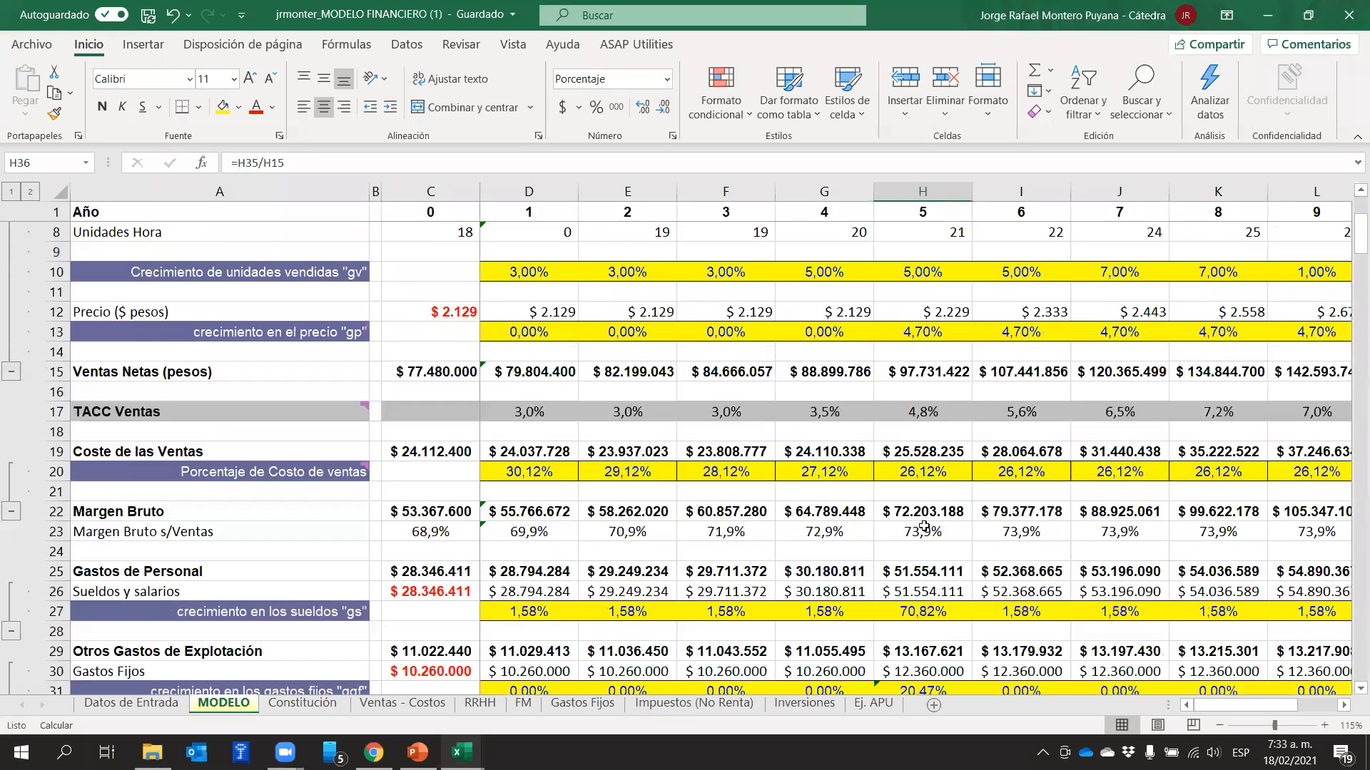
Review year 5 expenses and amortization around EBITDA in MODELO, returning to the EBITDA-to-sales ratio in H36
{"action": "scroll", "coordinate": [918, 542], "scroll_direction": "down", "scroll_amount": 4}
{"action": "left_click", "coordinate": [917, 491]}
{"action": "left_click", "coordinate": [911, 571]}
{"action": "scroll", "coordinate": [932, 592], "scroll_direction": "down", "scroll_amount": 1}
{"action": "scroll", "coordinate": [933, 591], "scroll_direction": "down", "scroll_amount": 3}
{"action": "left_click", "coordinate": [922, 498]}
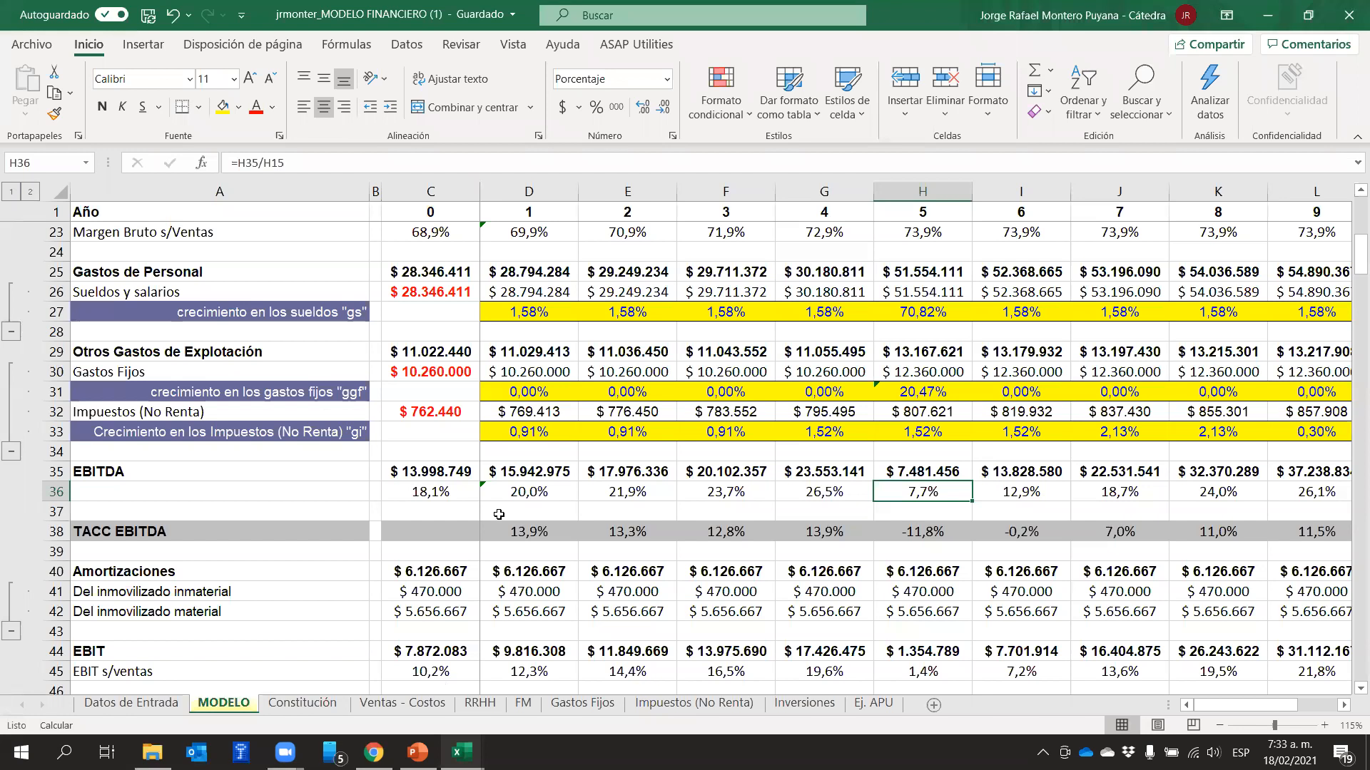
On the RRHH sheet, set the Administrador's basic monthly salary to 1400000 and the F.M. Parafiscales multiplier to 1,7
{"action": "left_click", "coordinate": [477, 705]}
{"action": "left_click_drag", "start_coordinate": [1284, 705], "coordinate": [1006, 706]}
{"action": "left_click", "coordinate": [541, 276]}
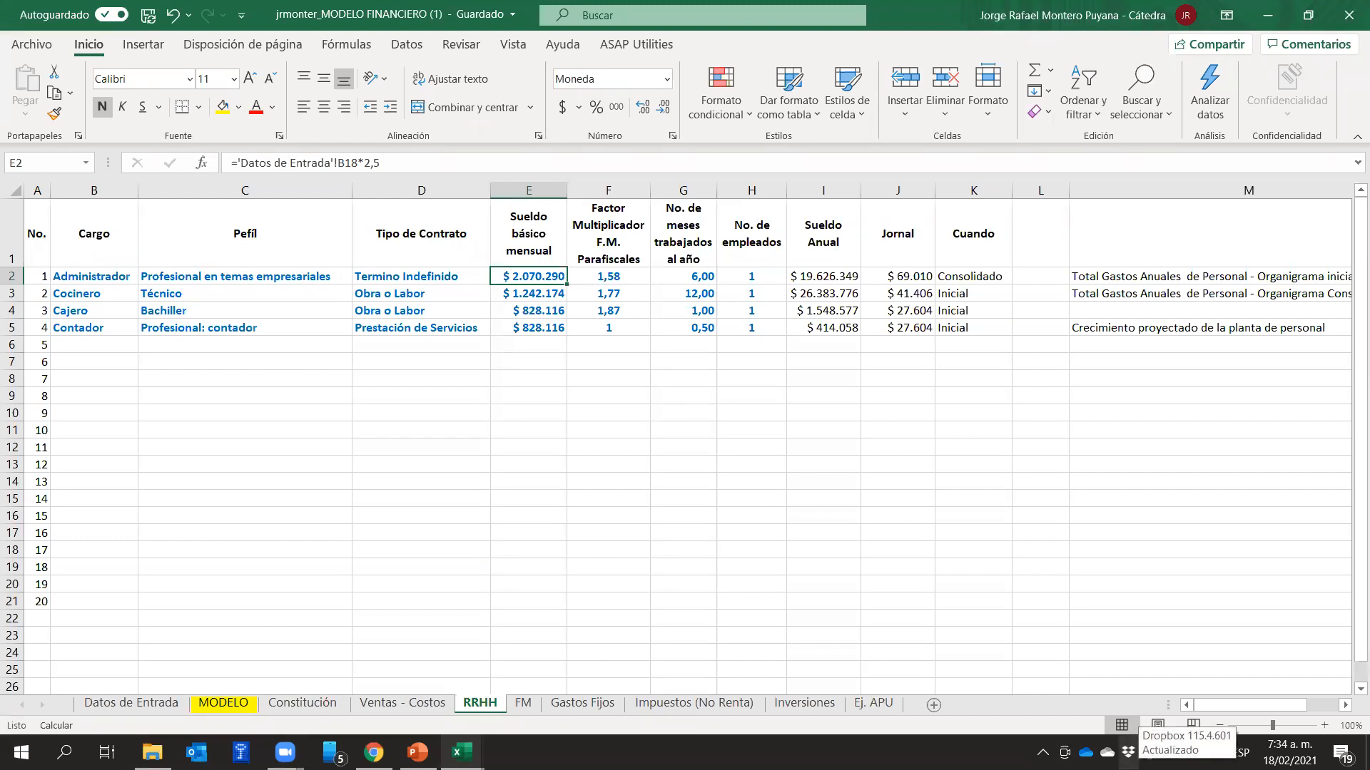
{"action": "type", "text": "1400"}
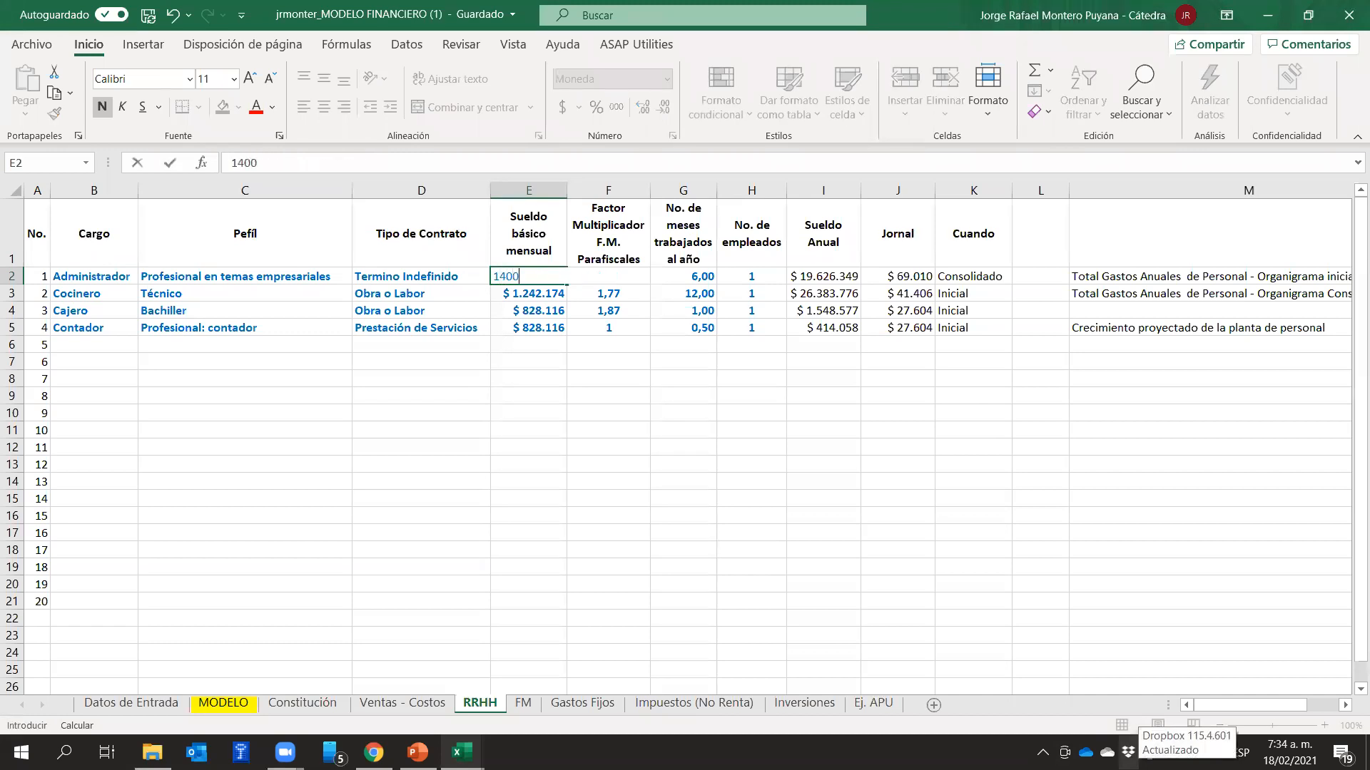
{"action": "type", "text": "000"}
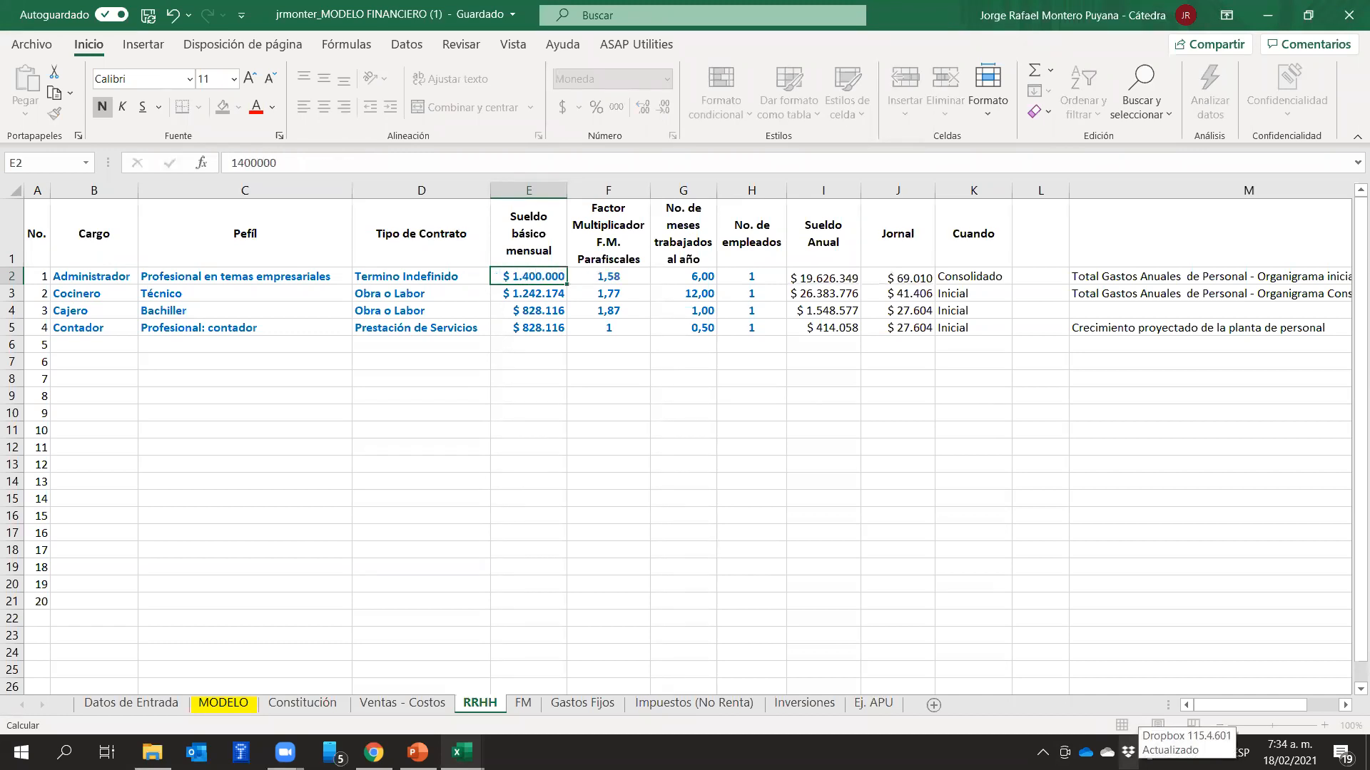
{"action": "key", "text": "Tab"}
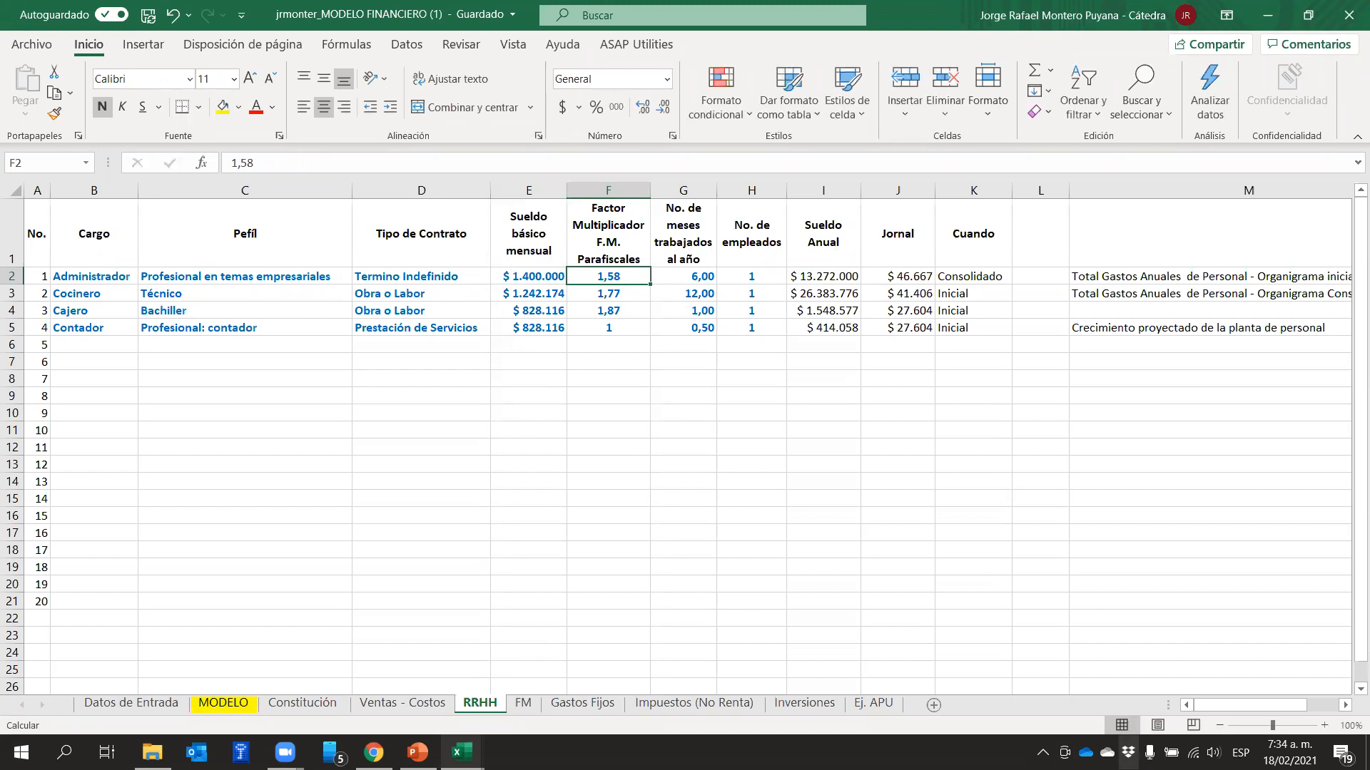
{"action": "type", "text": "1,7"}
{"action": "key", "text": "Return"}
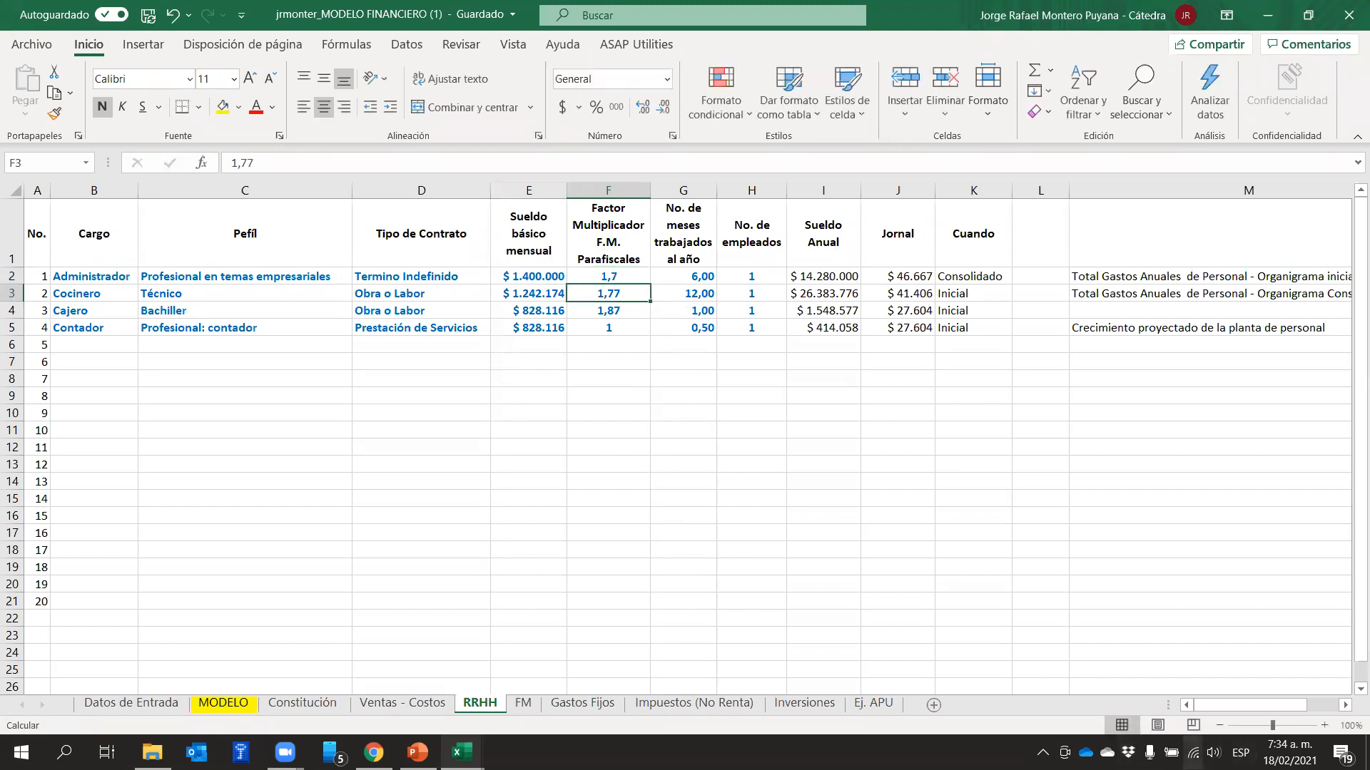
Inspect the consolidated annual personnel expense formula in N3 of RRHH, and return to the salary columns
{"action": "left_click_drag", "start_coordinate": [1264, 706], "coordinate": [1297, 726]}
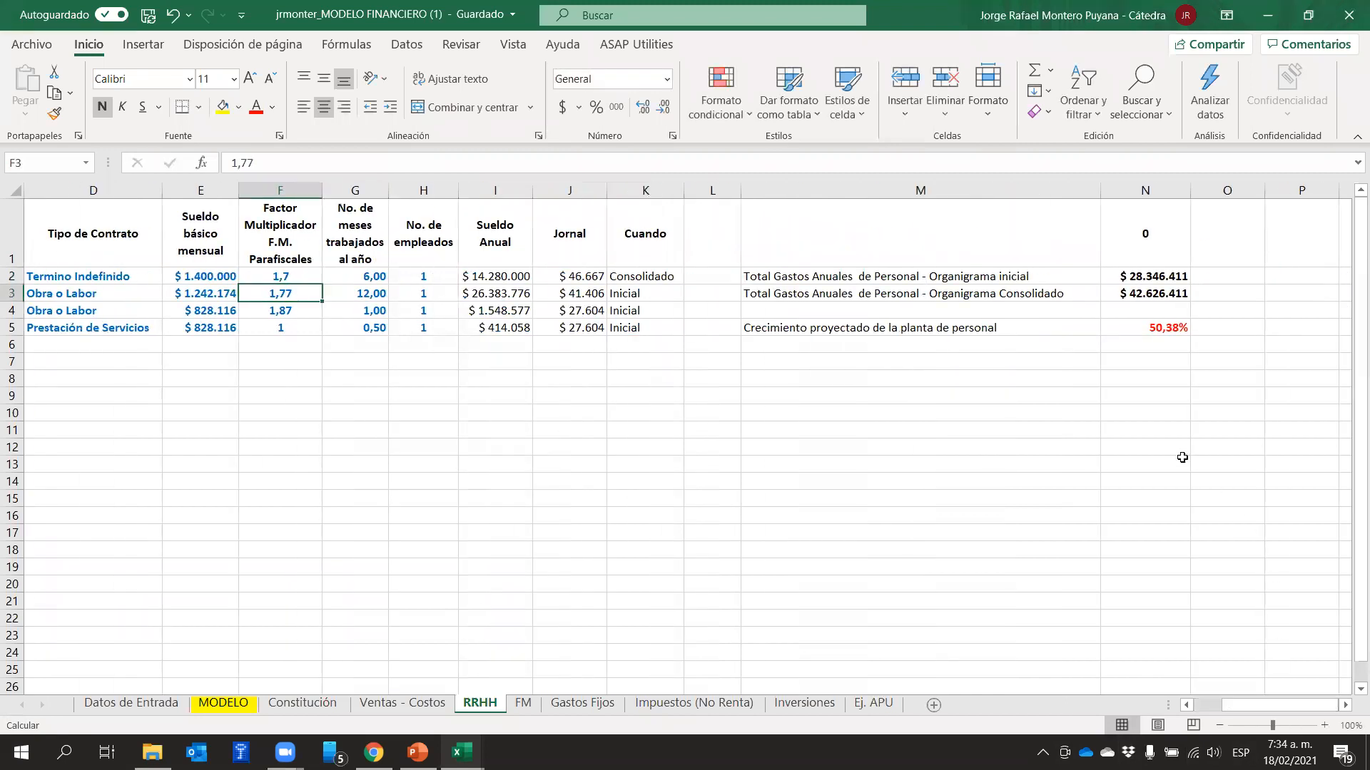
{"action": "left_click", "coordinate": [1141, 291]}
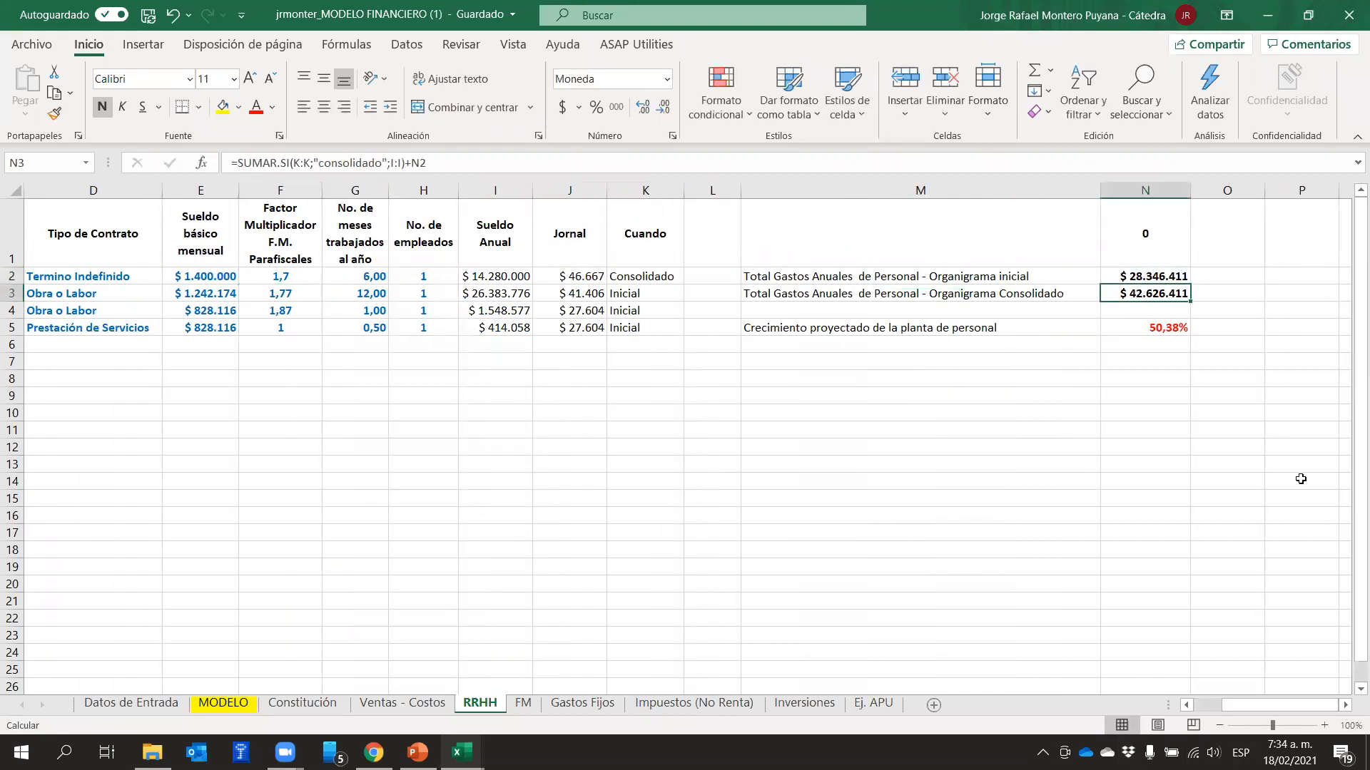
{"action": "left_click_drag", "start_coordinate": [1288, 706], "coordinate": [1188, 699]}
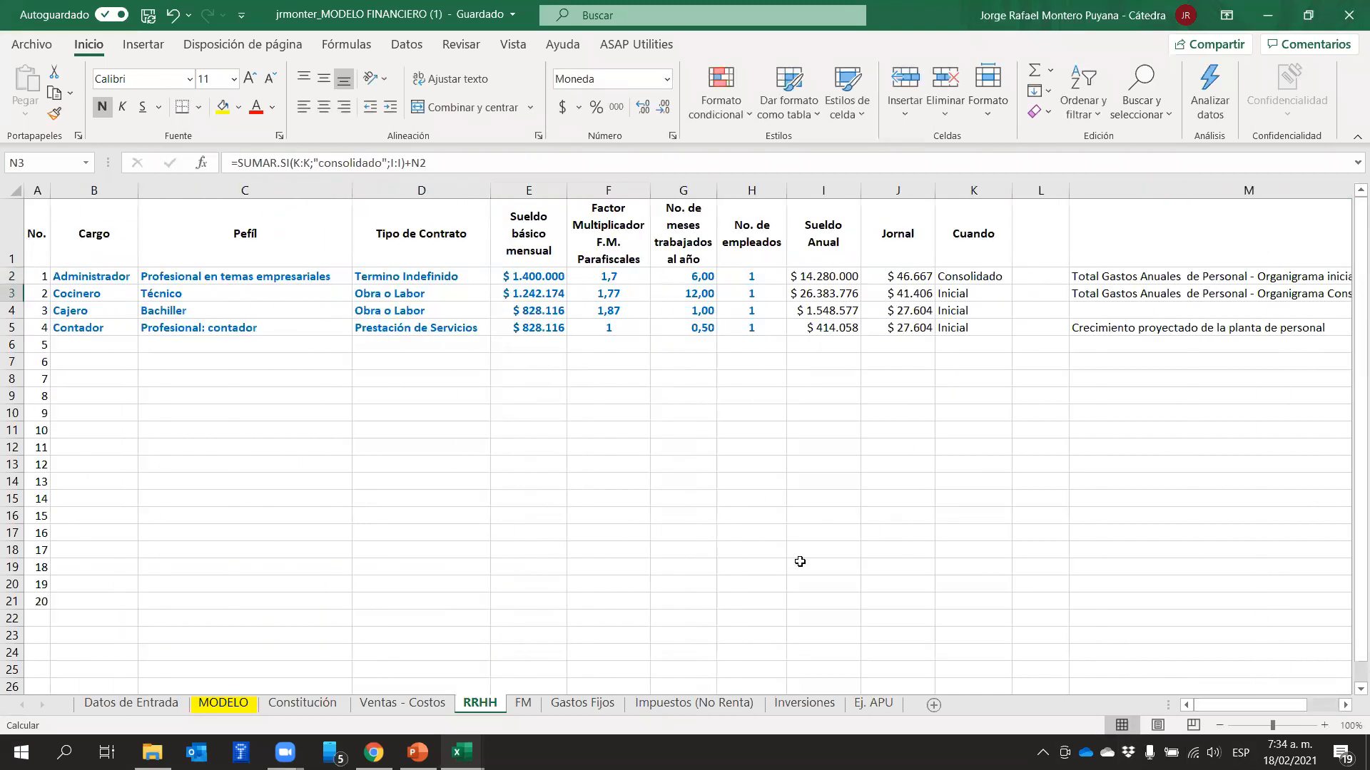
Return to the MODELO sheet and check the year 5 EBITDA-to-sales ratio in H36
{"action": "left_click", "coordinate": [683, 412]}
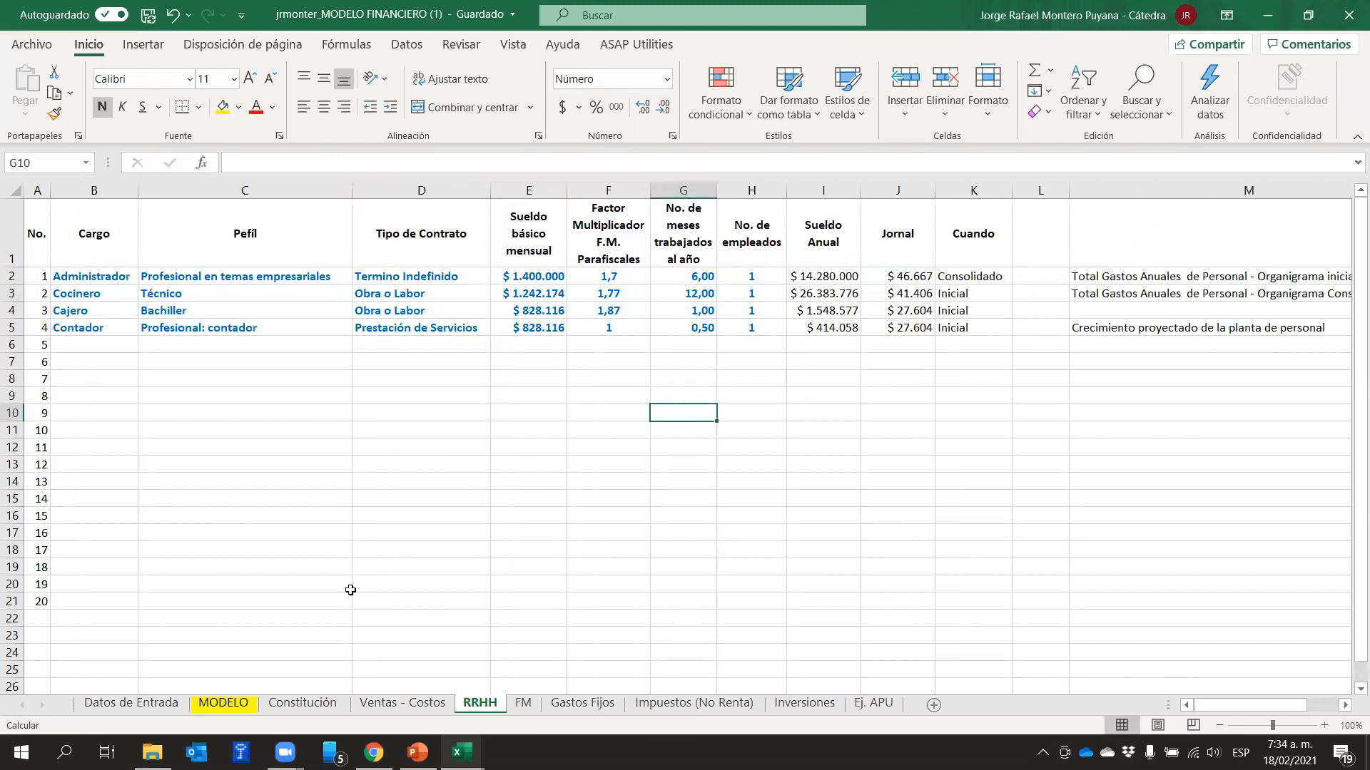
{"action": "left_click", "coordinate": [224, 704]}
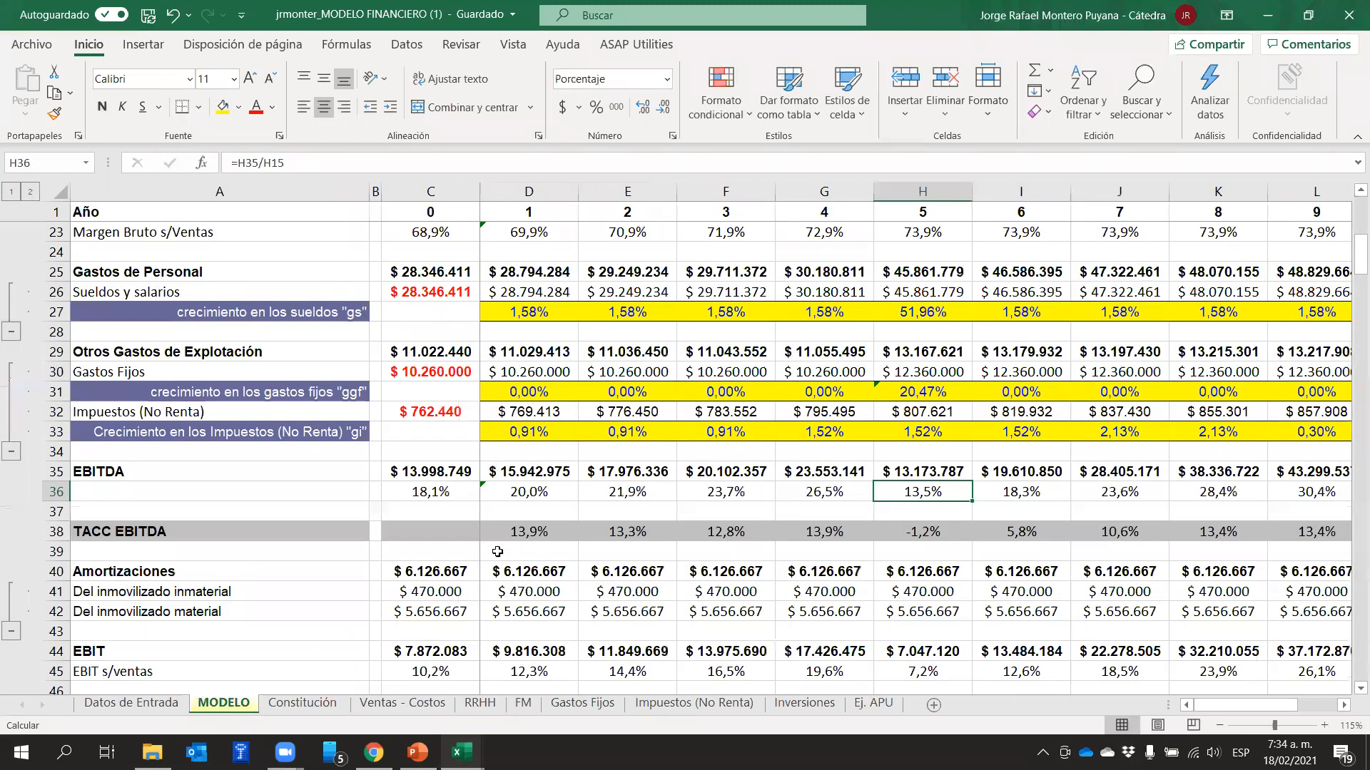
{"action": "left_click", "coordinate": [601, 510]}
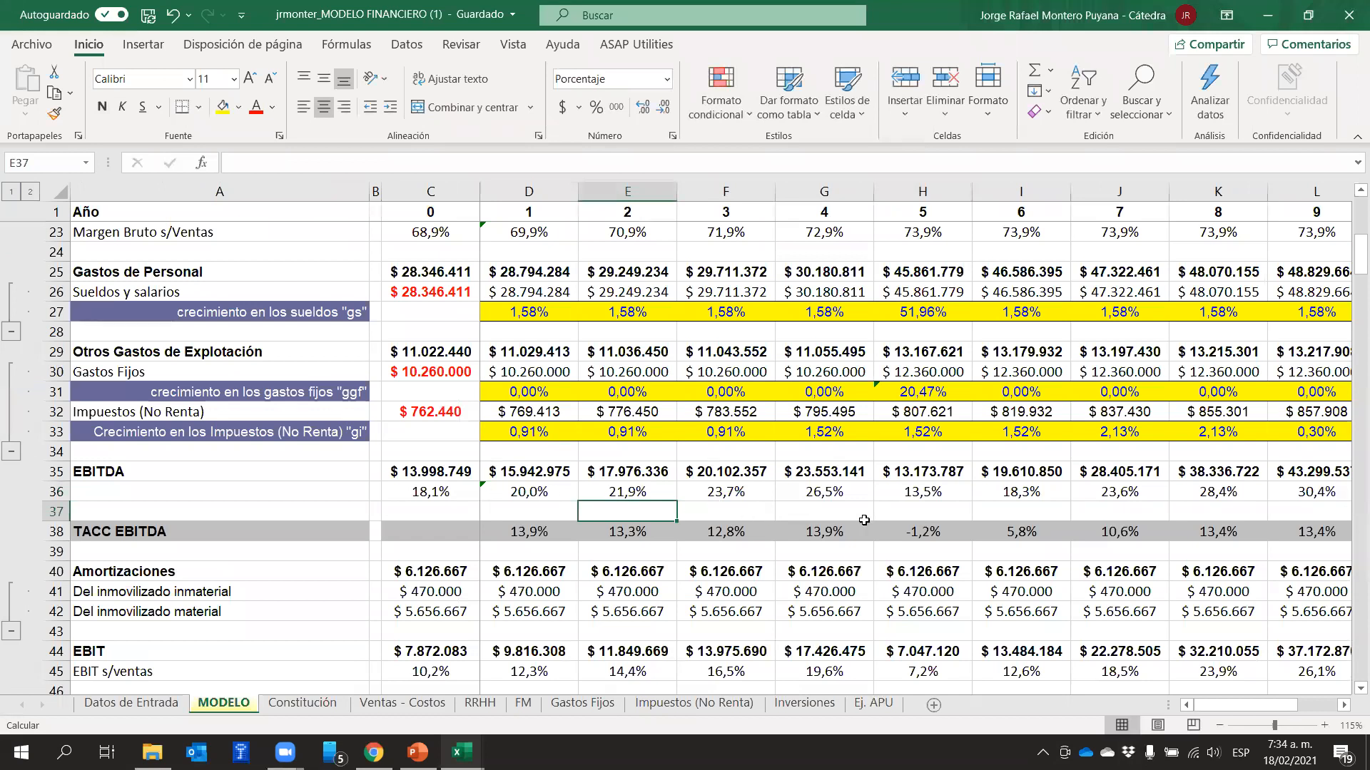
{"action": "left_click", "coordinate": [941, 490]}
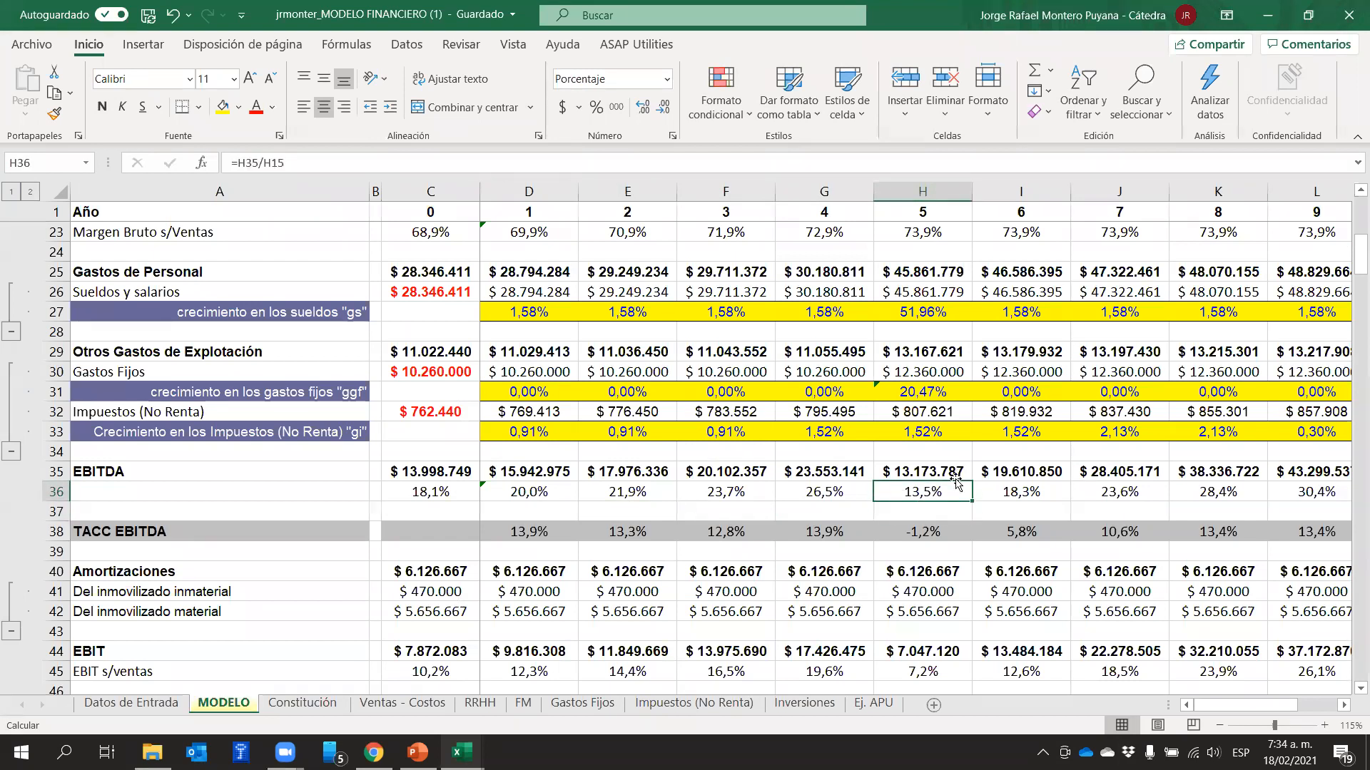
{"action": "left_click", "coordinate": [993, 491]}
{"action": "left_click", "coordinate": [963, 491]}
Review the EBITDA figures in row 35 against the cost rows above, and inspect the year 5 salary growth formula in H27
{"action": "left_click", "coordinate": [57, 470]}
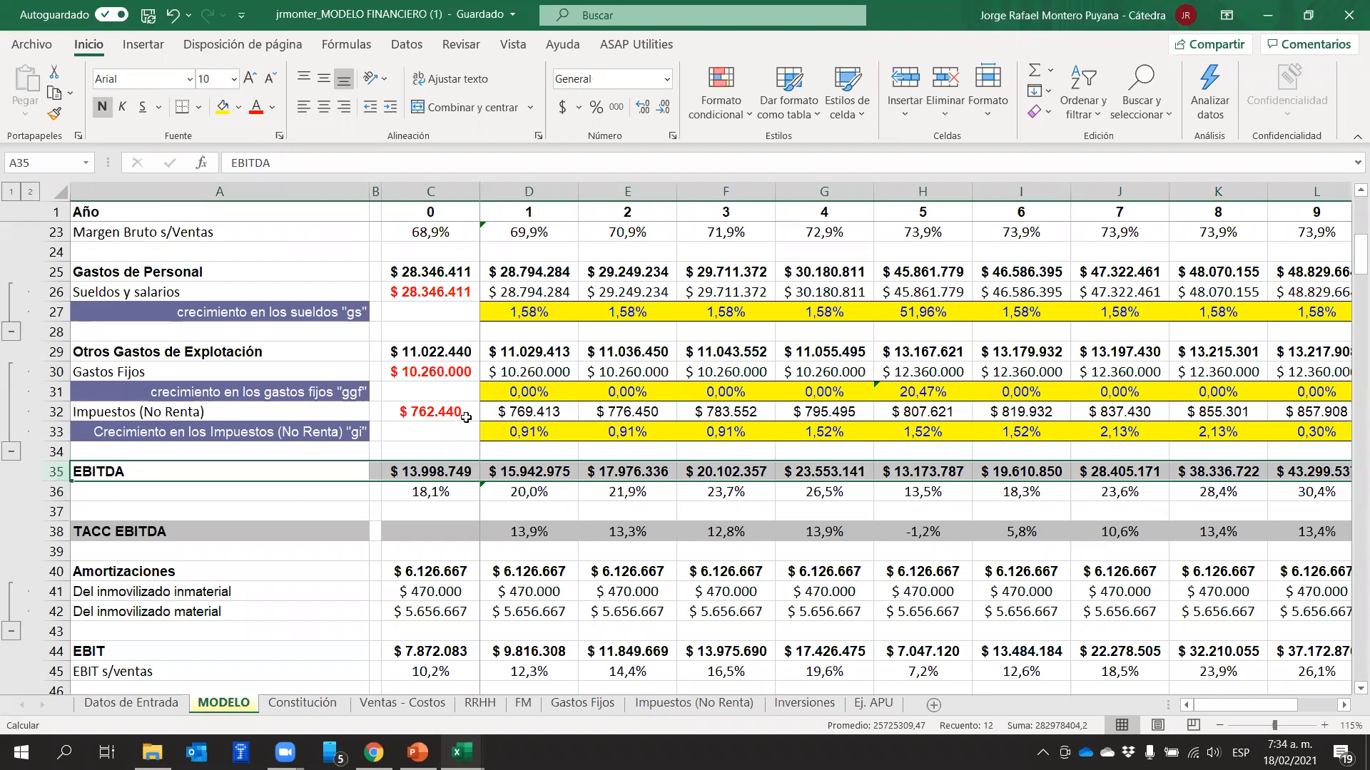
{"action": "scroll", "coordinate": [460, 420], "scroll_direction": "up", "scroll_amount": 2}
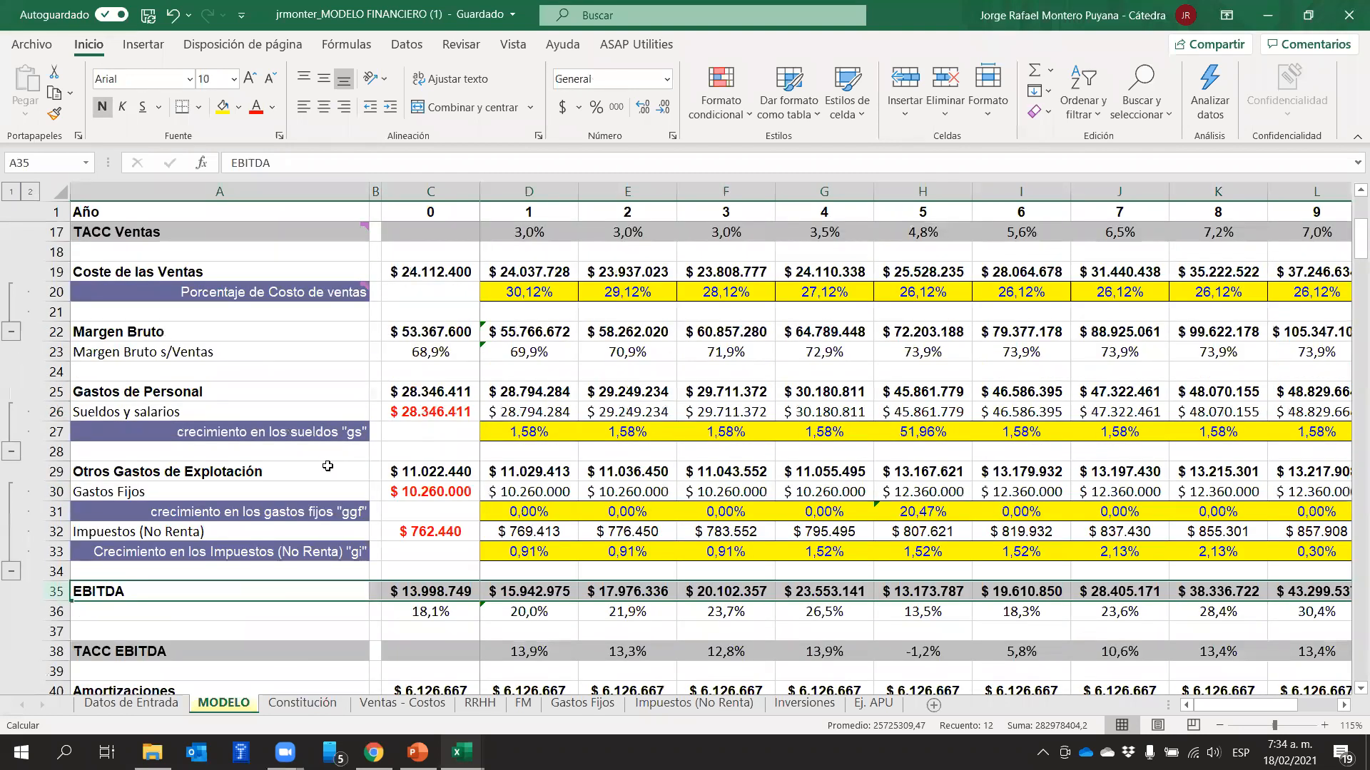
{"action": "scroll", "coordinate": [278, 465], "scroll_direction": "down", "scroll_amount": 2}
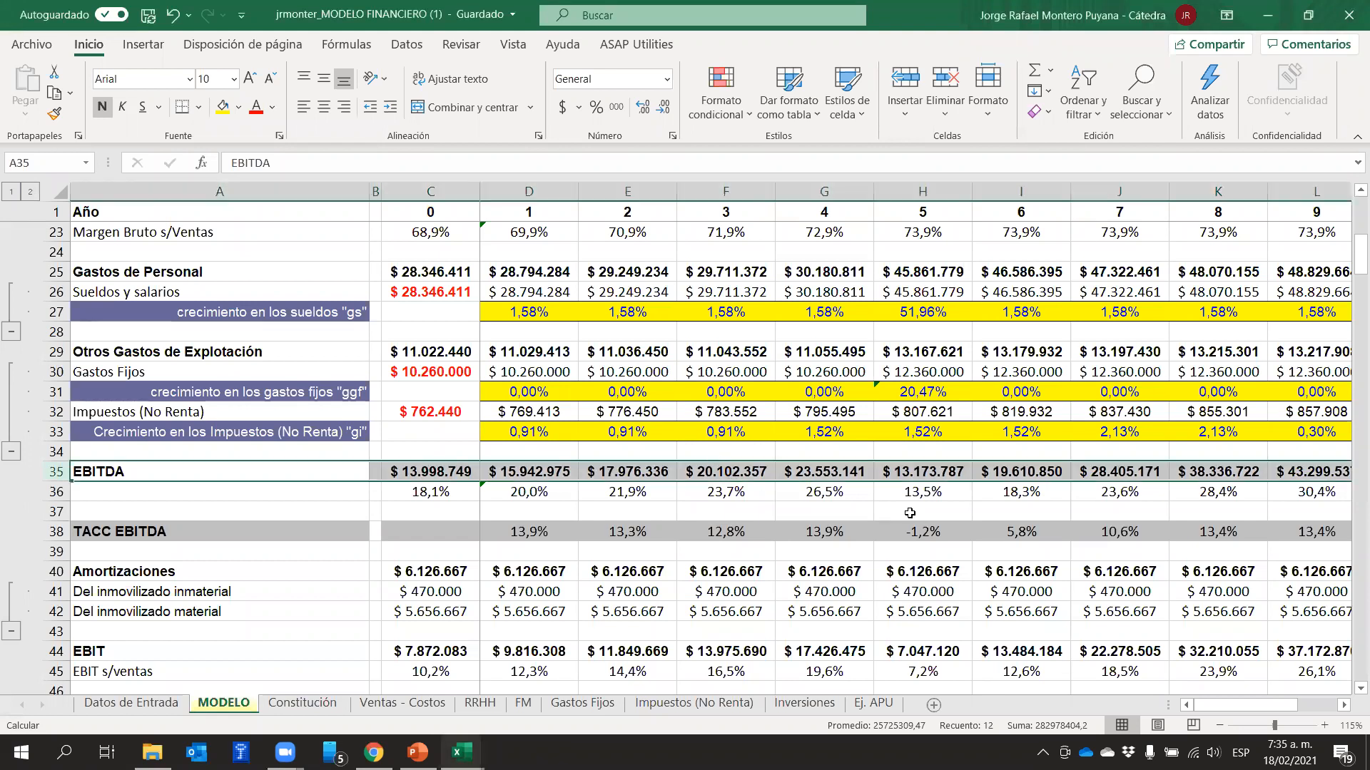
{"action": "left_click", "coordinate": [937, 509]}
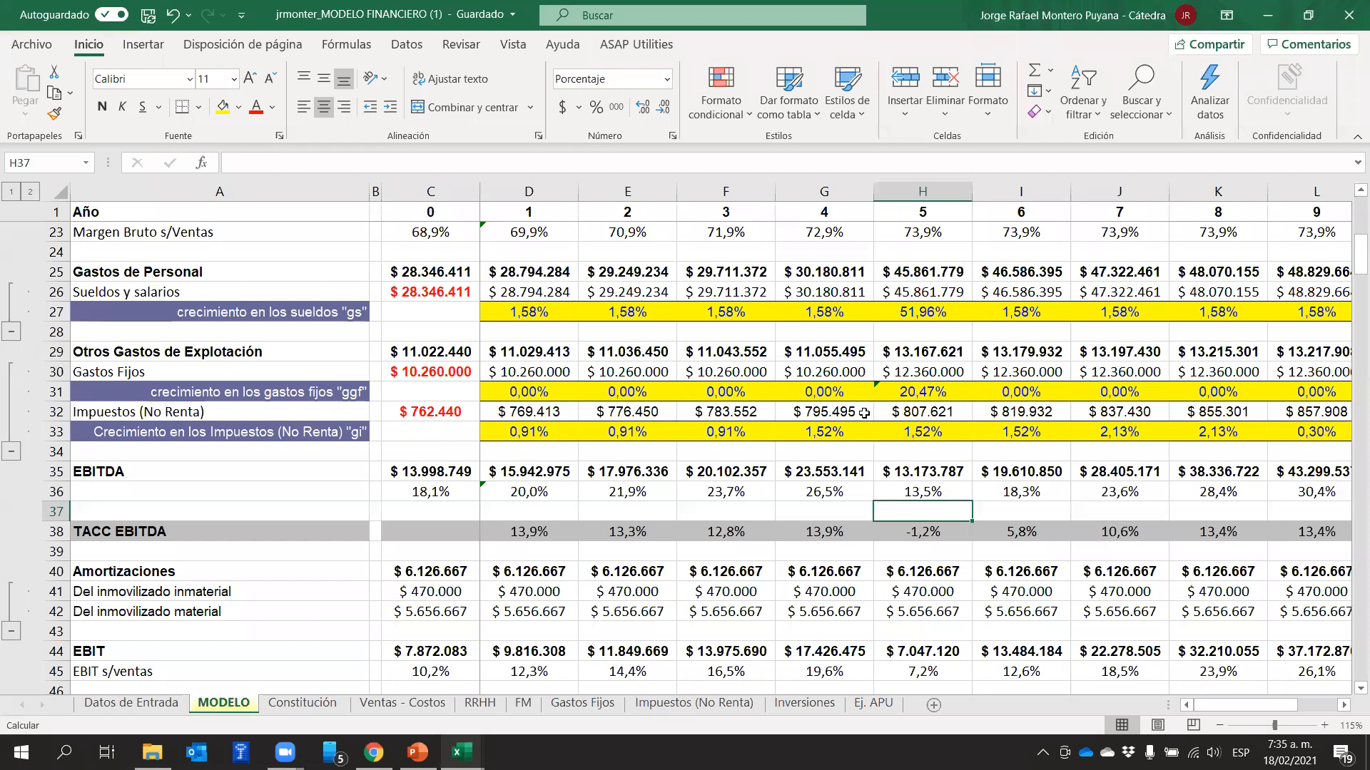
{"action": "left_click", "coordinate": [934, 308]}
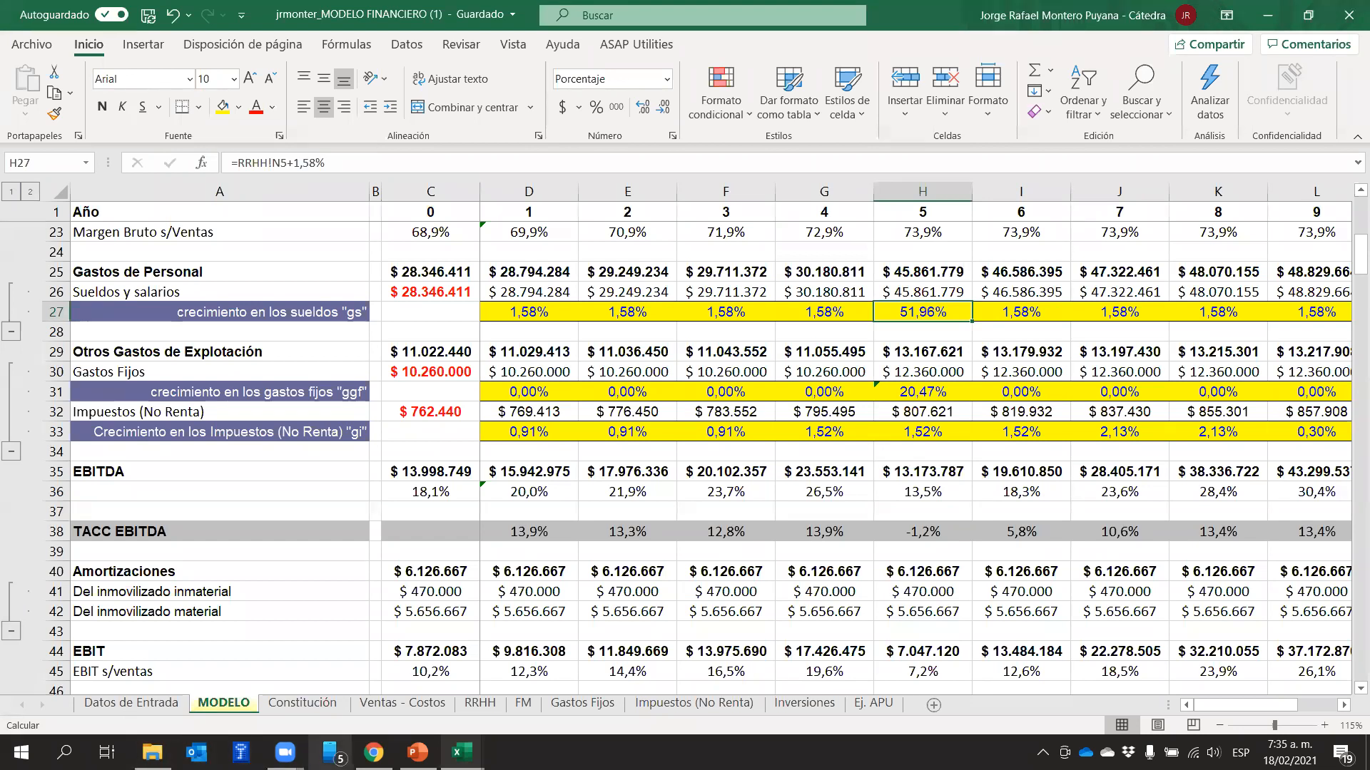
On the RRHH sheet, check when the Administrador is hired in the Cuando column and highlight that position's row from B2 to K2
{"action": "left_click", "coordinate": [468, 705]}
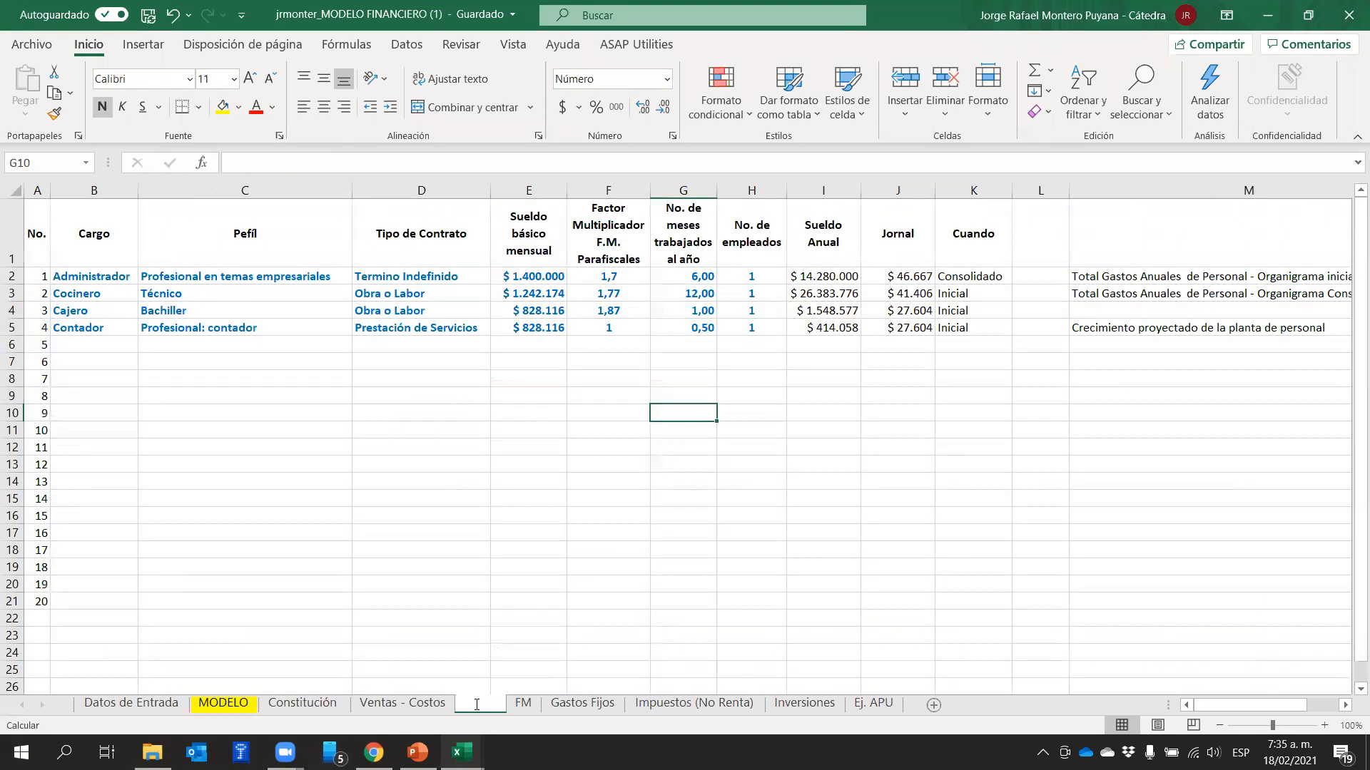
{"action": "left_click", "coordinate": [656, 539]}
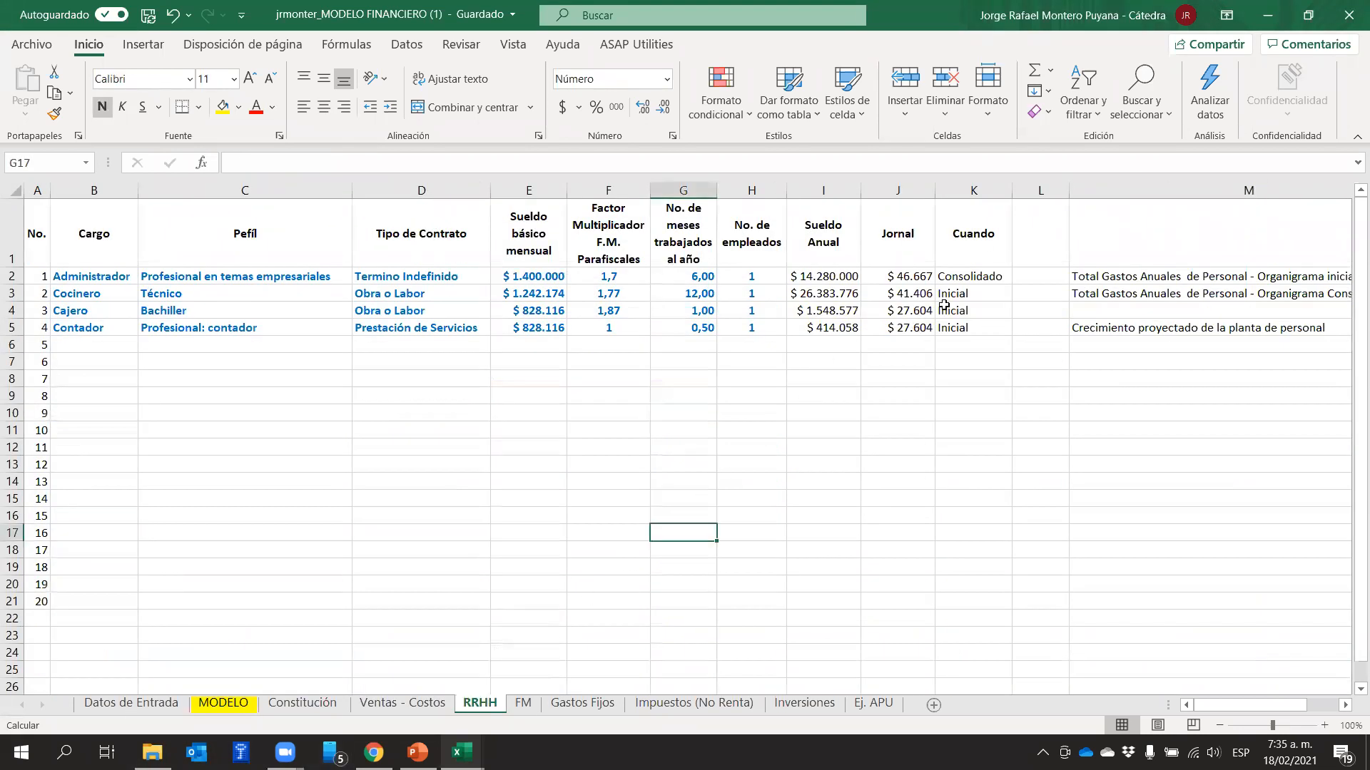
{"action": "left_click", "coordinate": [992, 274]}
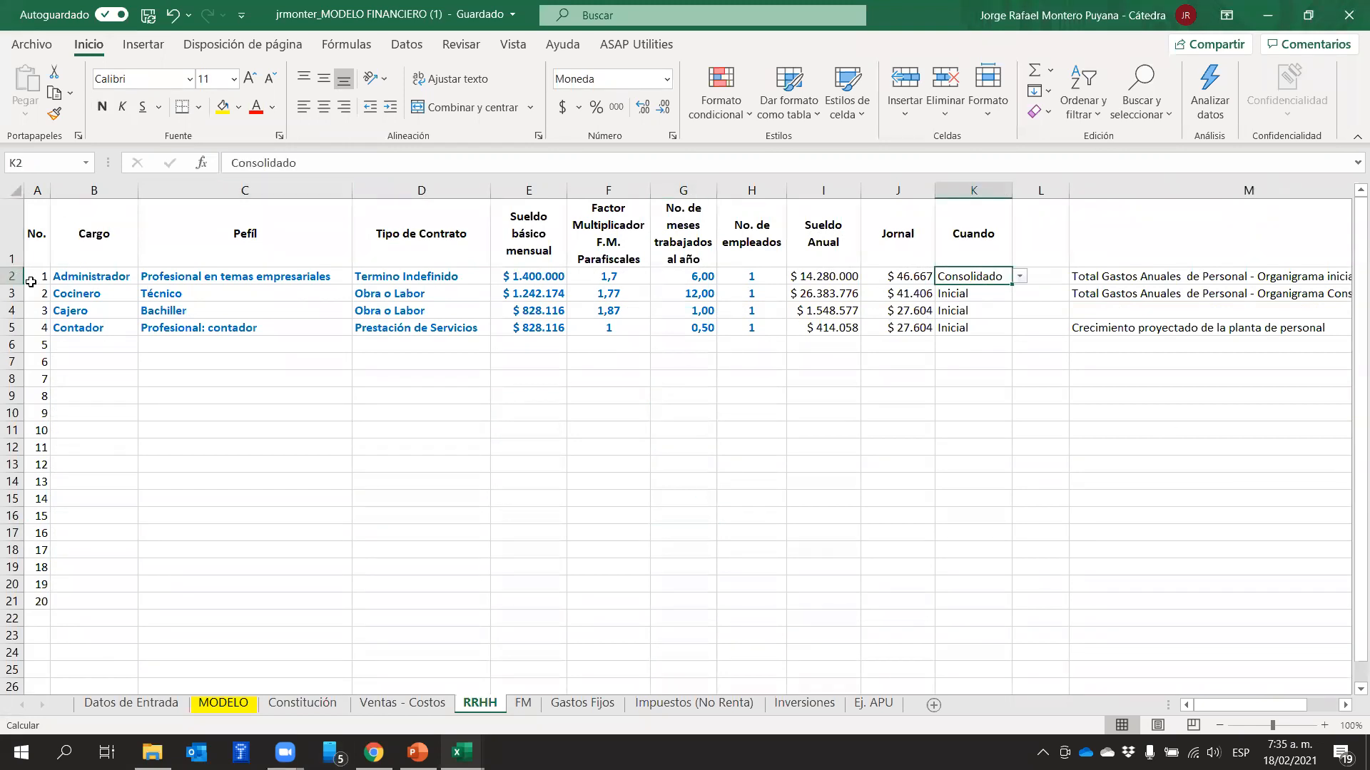
{"action": "left_click", "coordinate": [76, 282]}
{"action": "left_click_drag", "start_coordinate": [76, 282], "coordinate": [988, 278]}
{"action": "left_click_drag", "start_coordinate": [1300, 705], "coordinate": [1061, 708]}
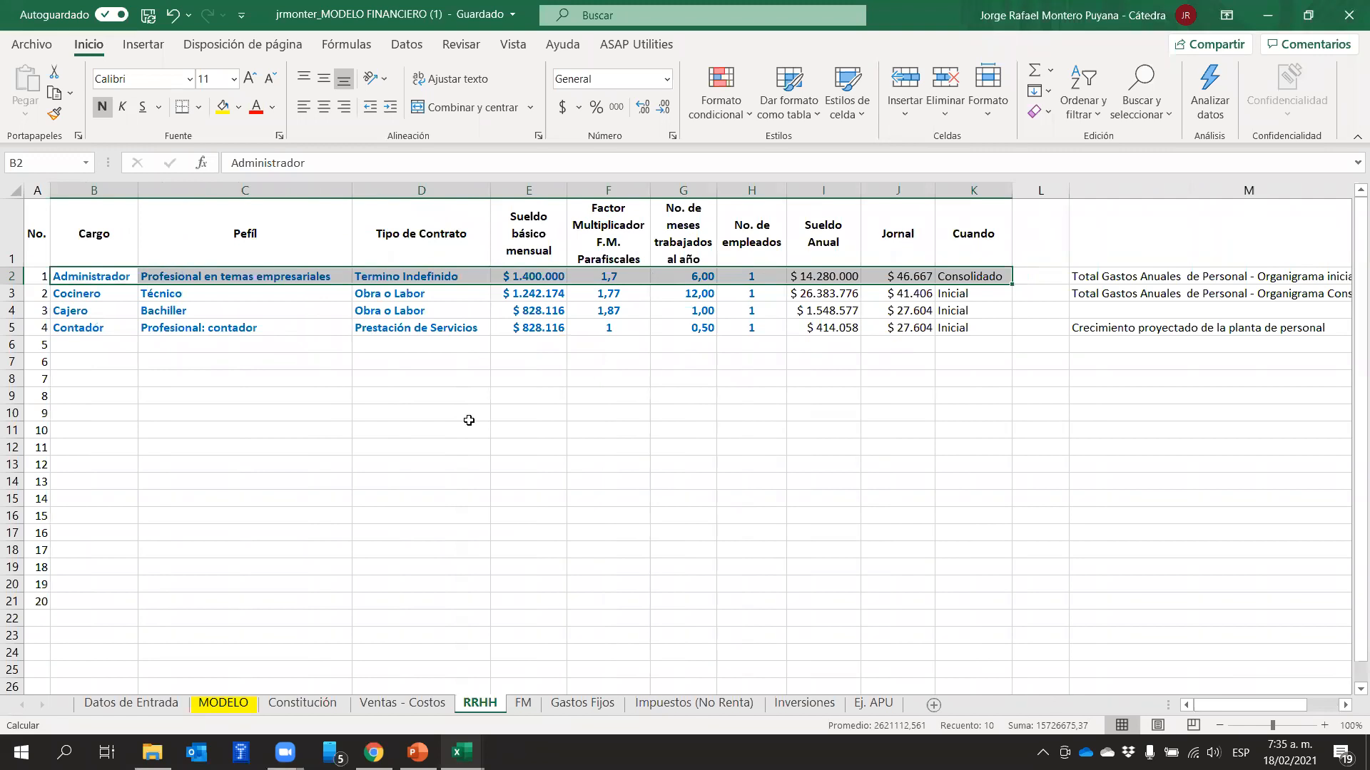
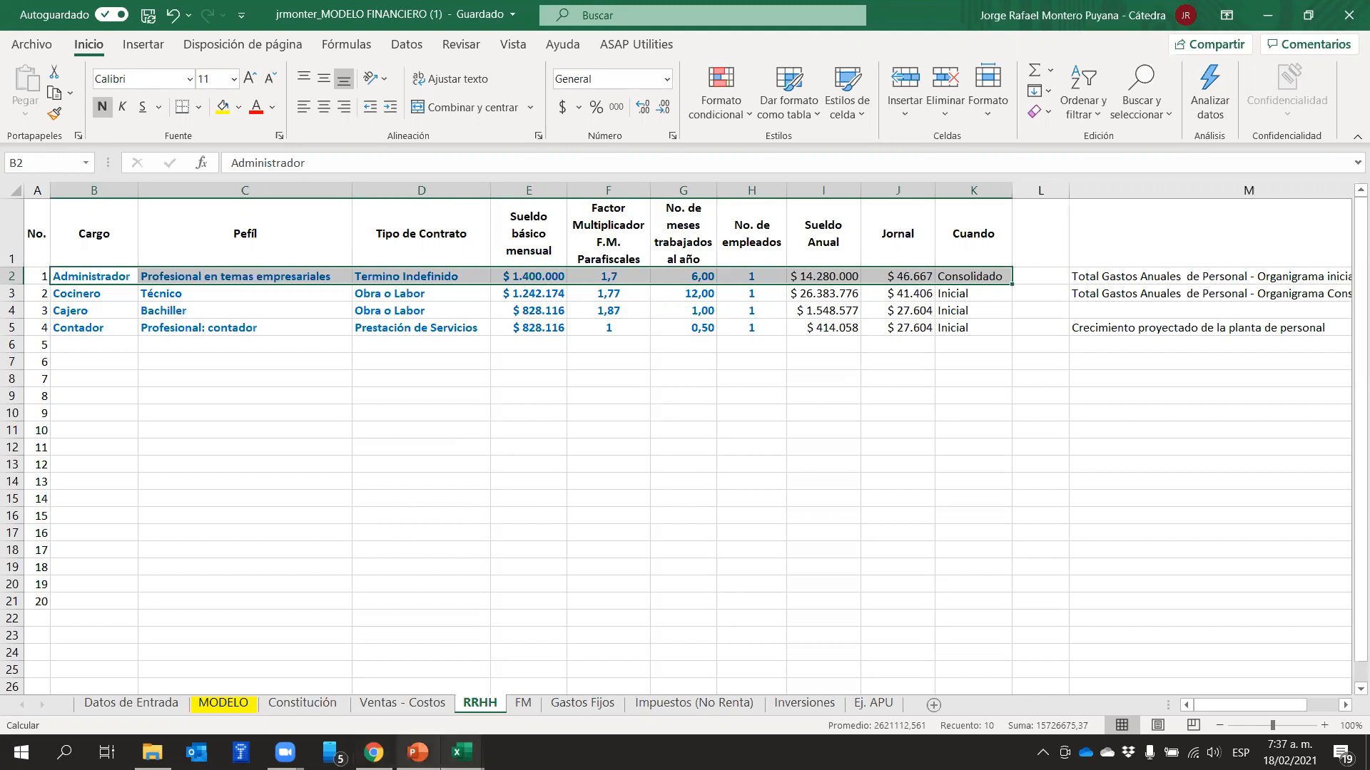
Return to the MODELO sheet, inspect the year 0 EBITDA formula in C35 and highlight the whole EBITDA row
{"action": "left_click", "coordinate": [462, 753]}
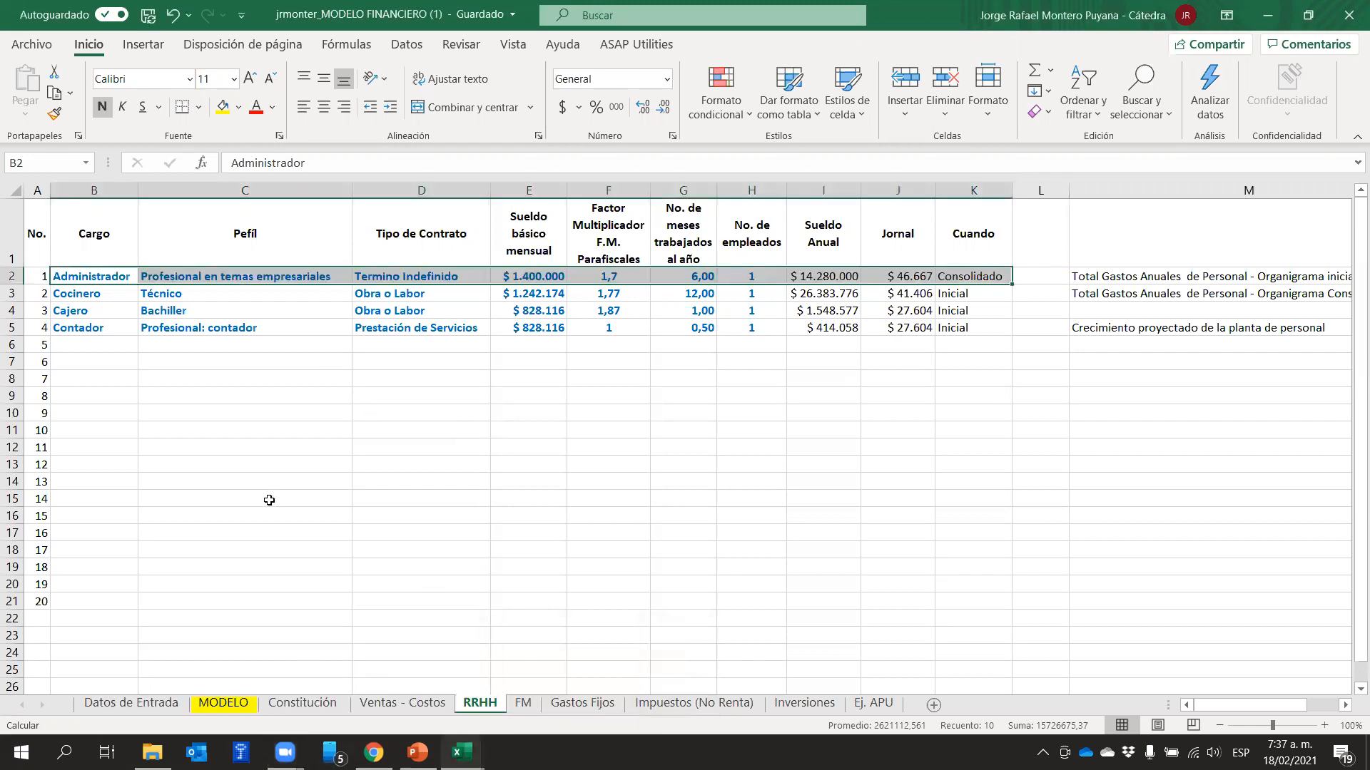
{"action": "left_click", "coordinate": [224, 703]}
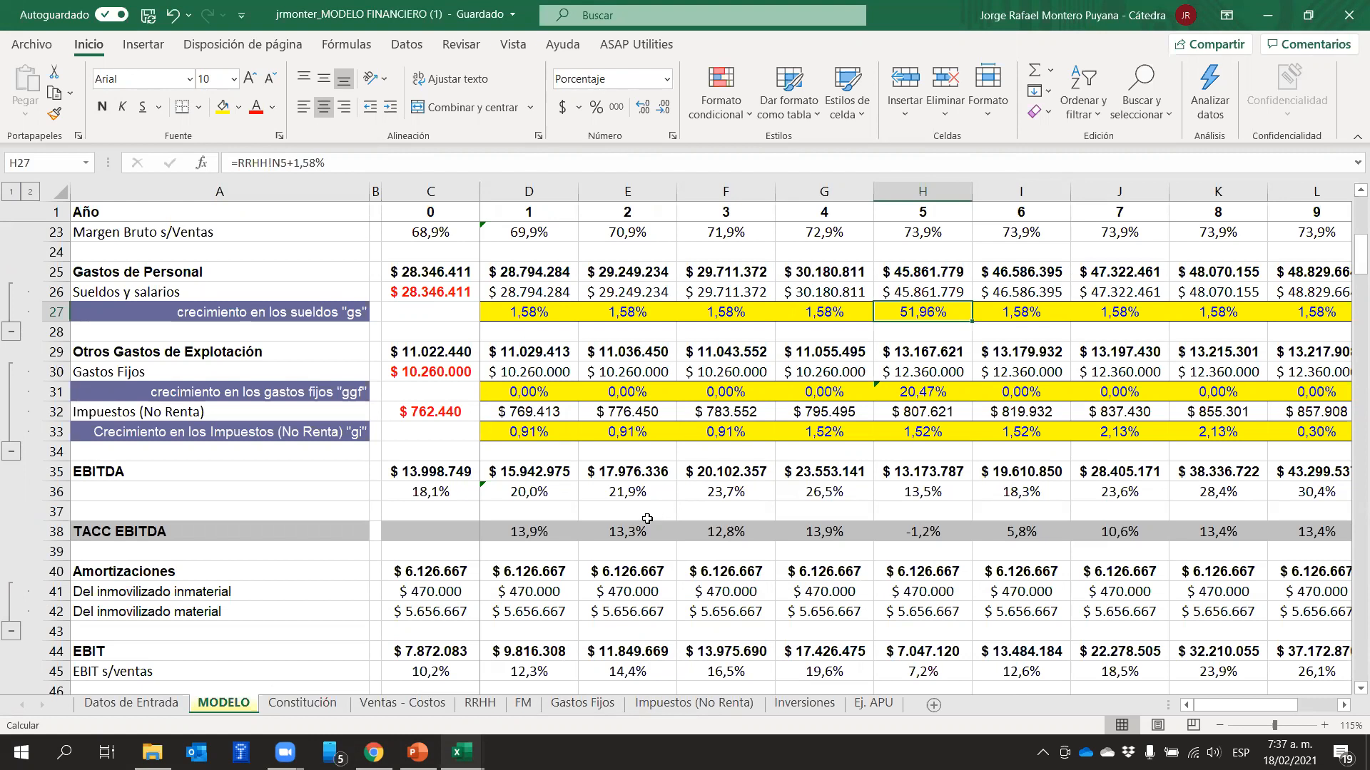
{"action": "left_click", "coordinate": [55, 471]}
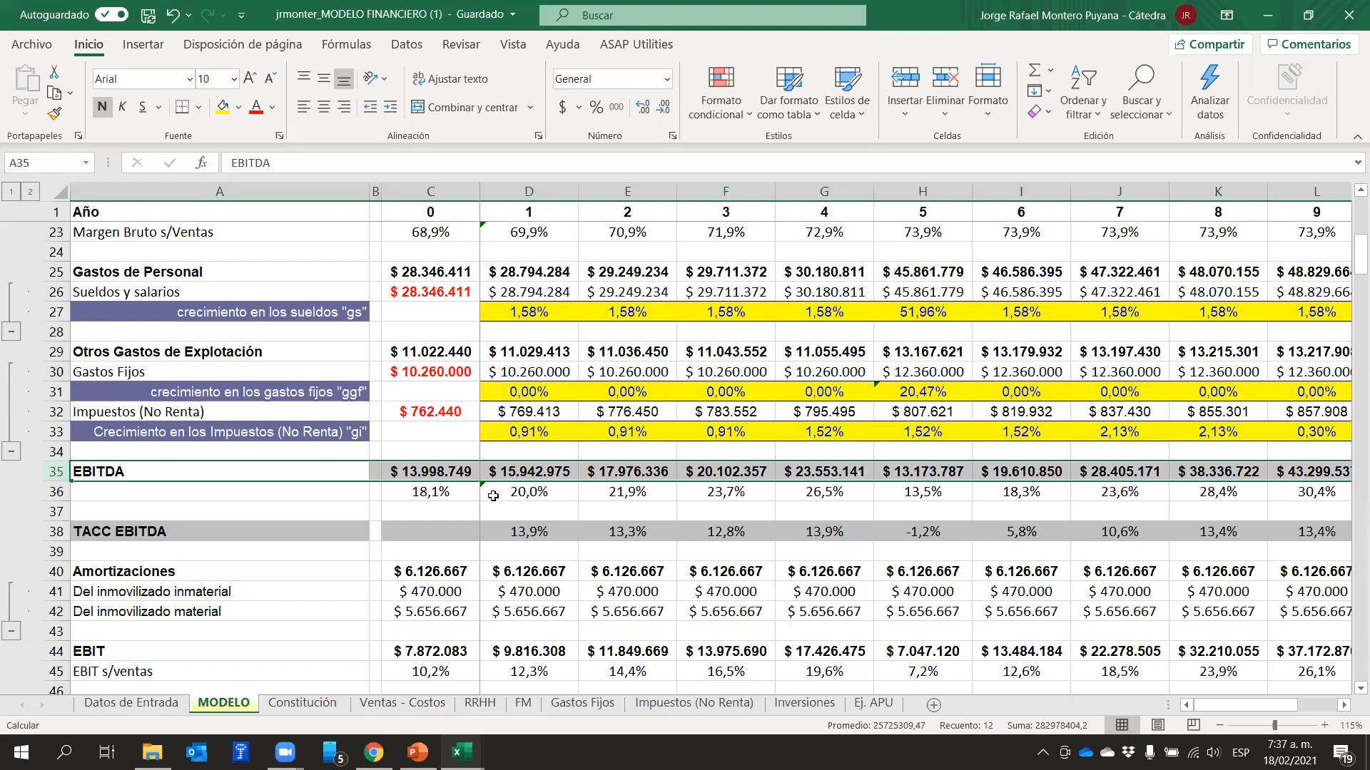
{"action": "left_click", "coordinate": [496, 473]}
{"action": "left_click", "coordinate": [418, 468]}
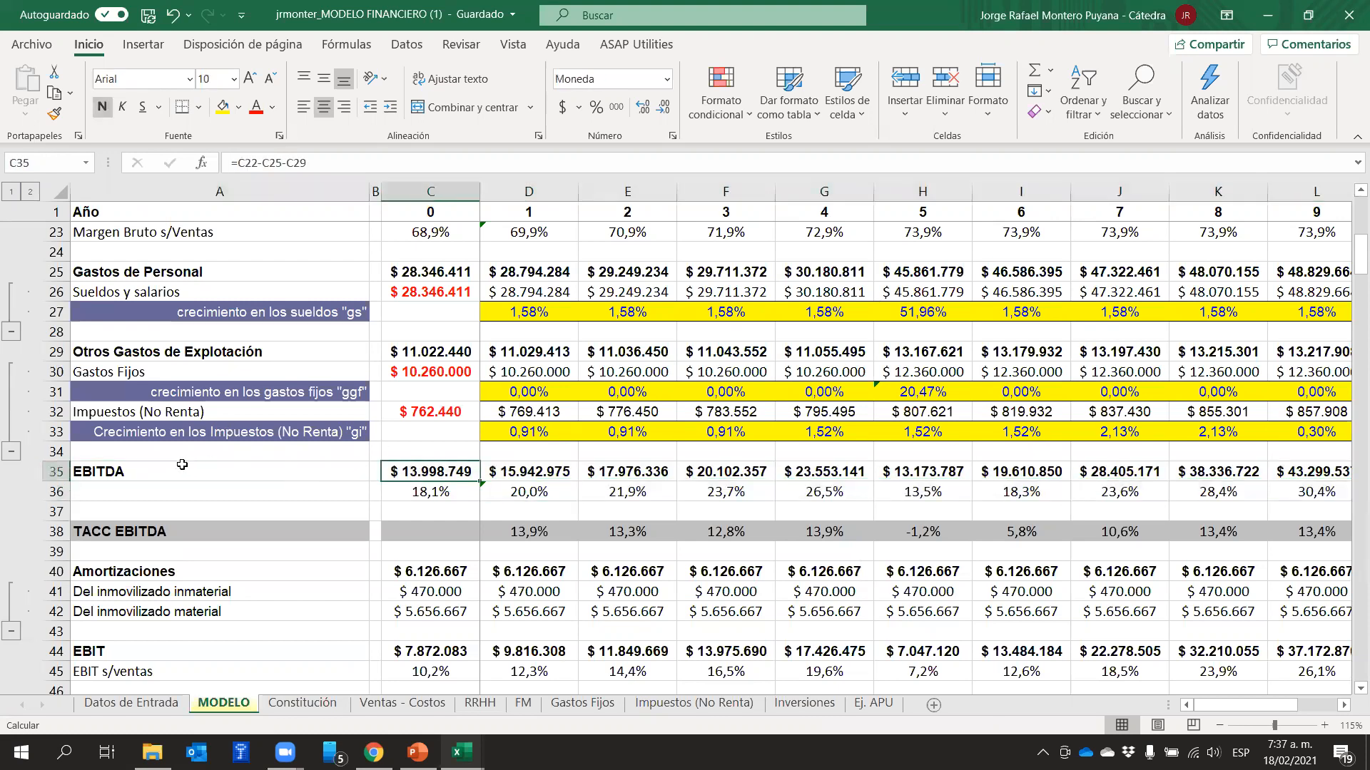
{"action": "left_click", "coordinate": [54, 472]}
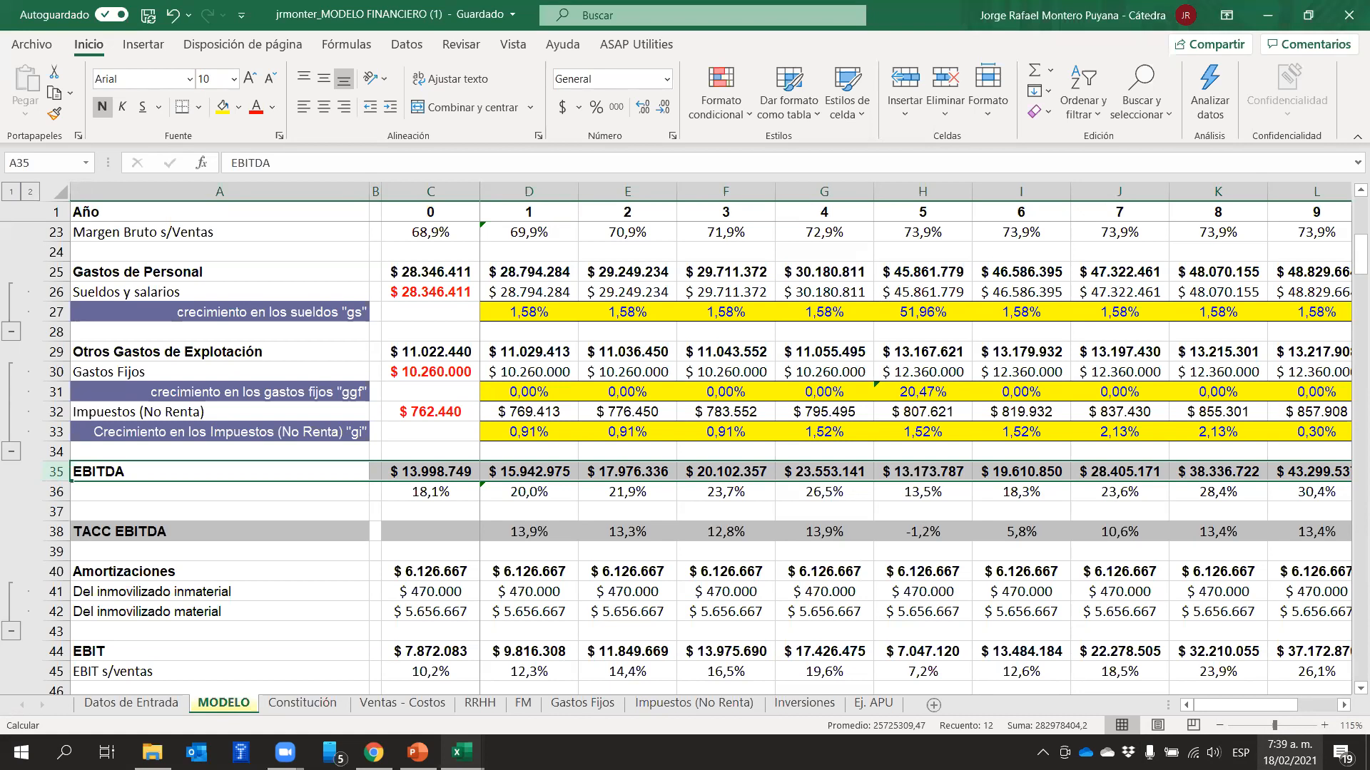
Examine the MODELO sheet from the fixed assets and balance sheet to the free cash flow valuation, and return to the sales and cost rows
{"action": "scroll", "coordinate": [811, 450], "scroll_direction": "down", "scroll_amount": 2}
{"action": "scroll", "coordinate": [818, 477], "scroll_direction": "down", "scroll_amount": 20}
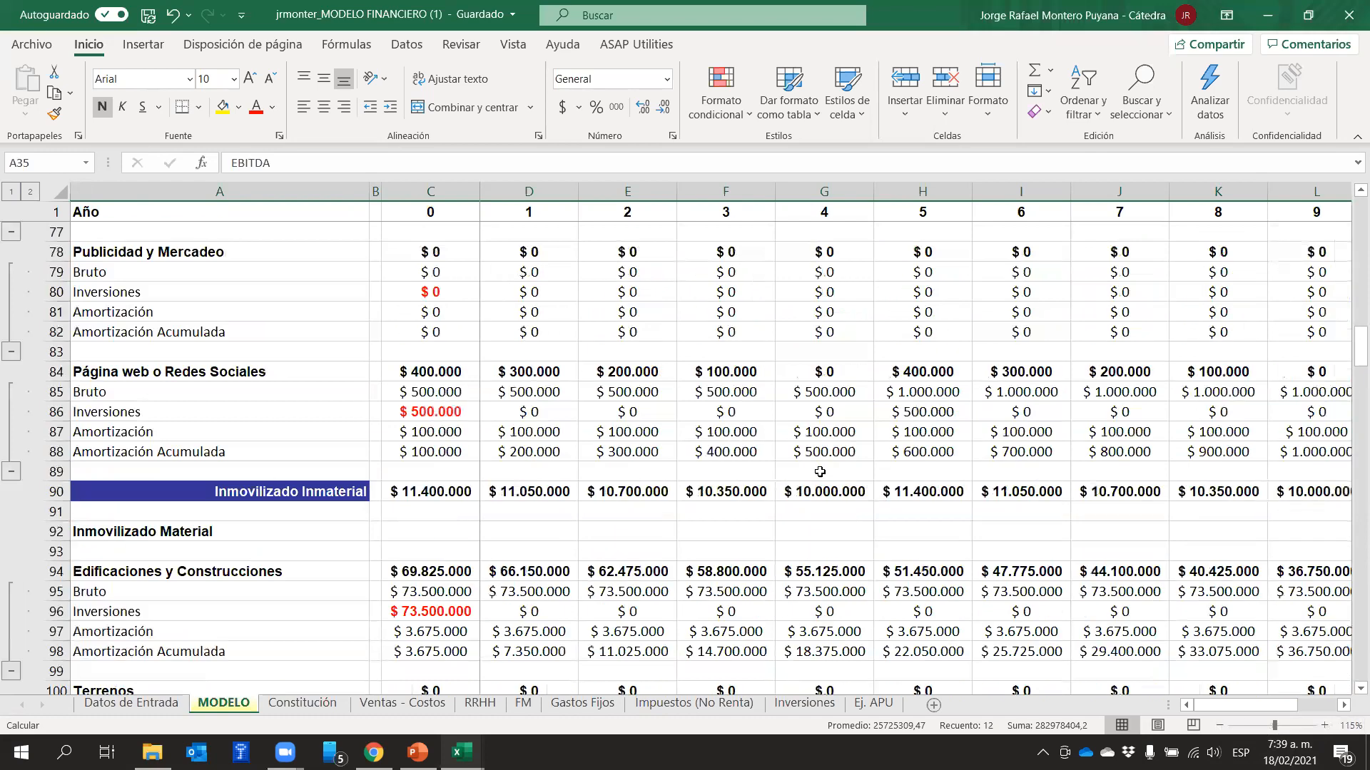
{"action": "scroll", "coordinate": [820, 471], "scroll_direction": "down", "scroll_amount": 20}
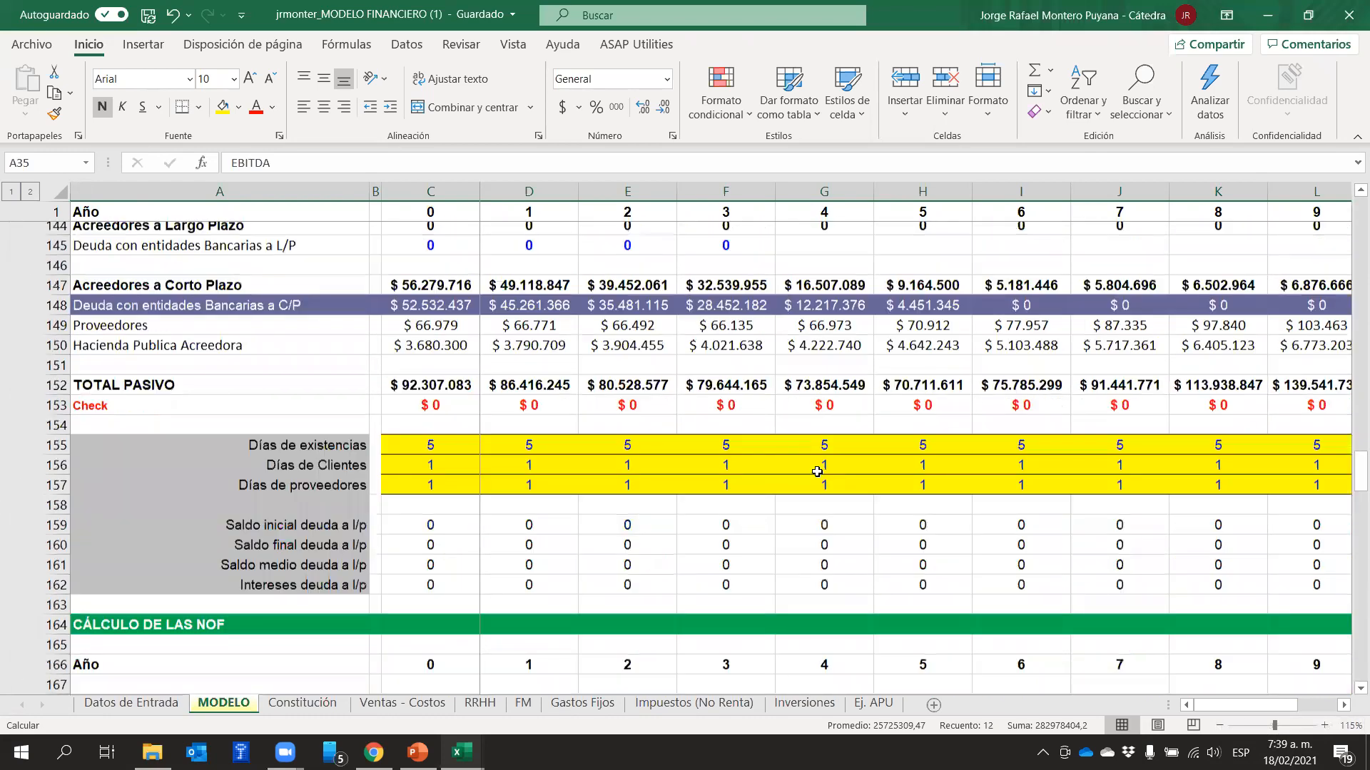
{"action": "scroll", "coordinate": [818, 472], "scroll_direction": "down", "scroll_amount": 15}
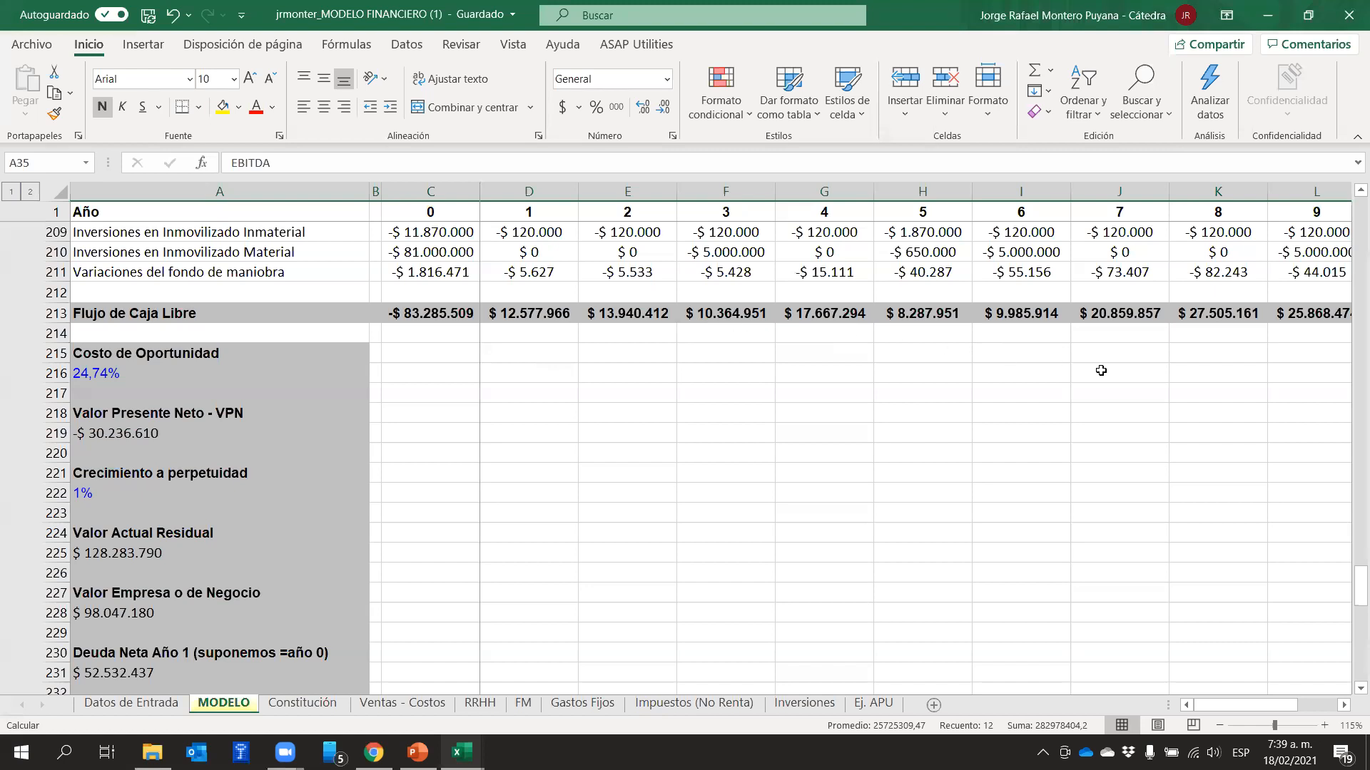
{"action": "scroll", "coordinate": [1100, 370], "scroll_direction": "up", "scroll_amount": 20}
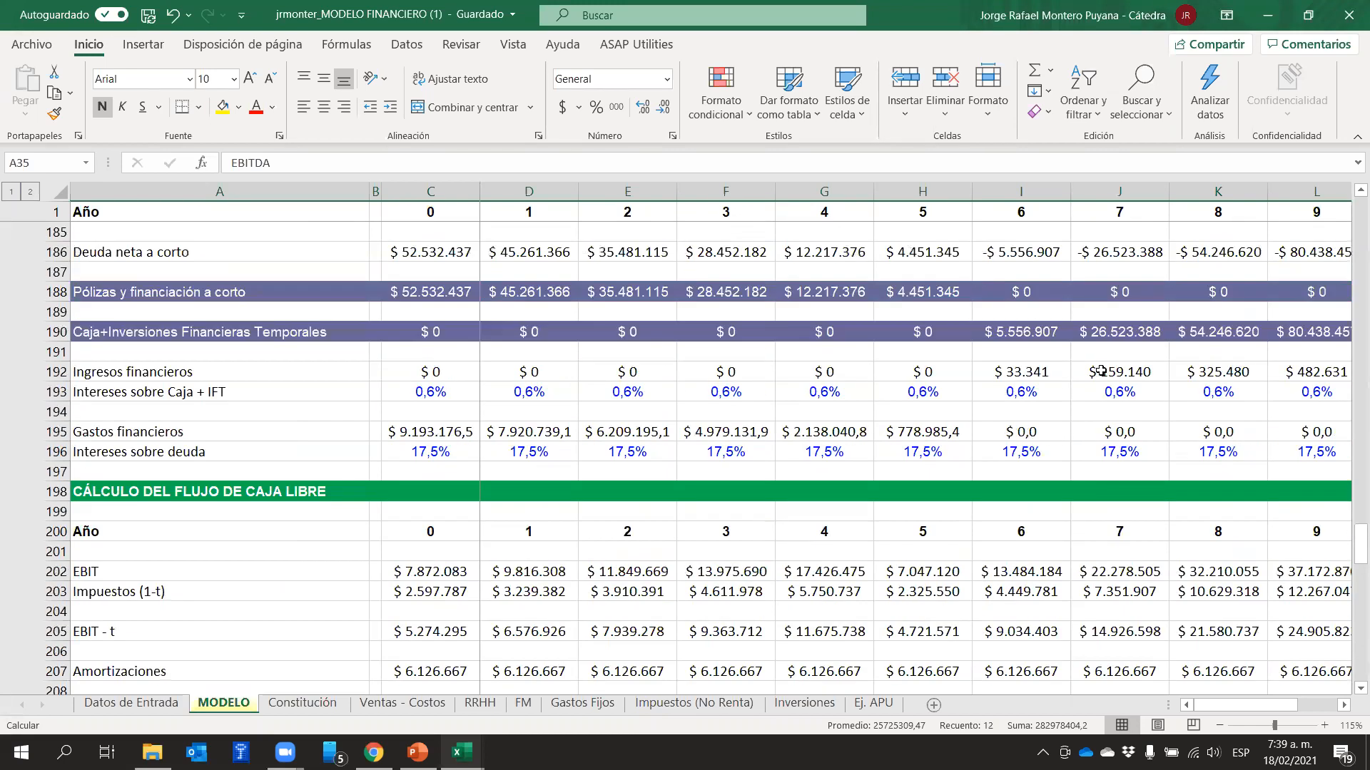
{"action": "scroll", "coordinate": [1104, 370], "scroll_direction": "up", "scroll_amount": 20}
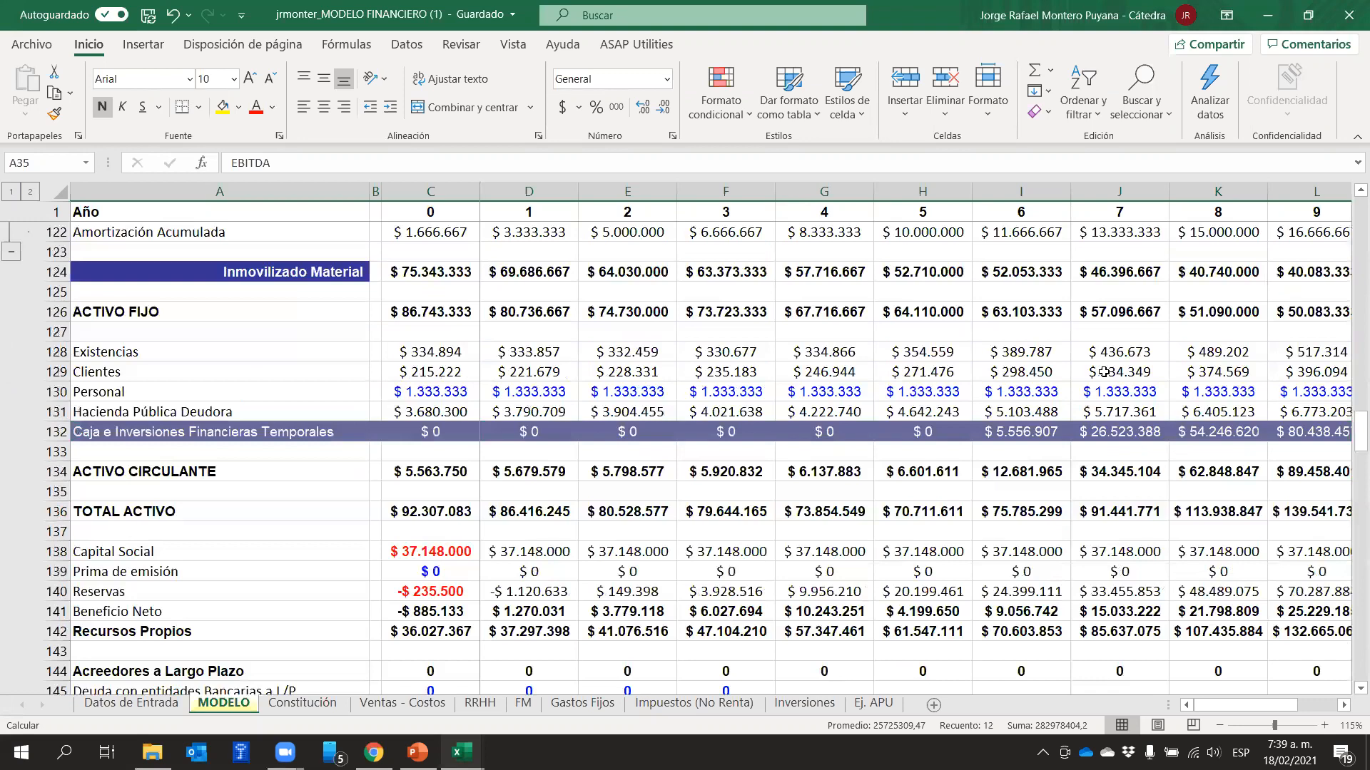
{"action": "scroll", "coordinate": [1103, 370], "scroll_direction": "up", "scroll_amount": 15}
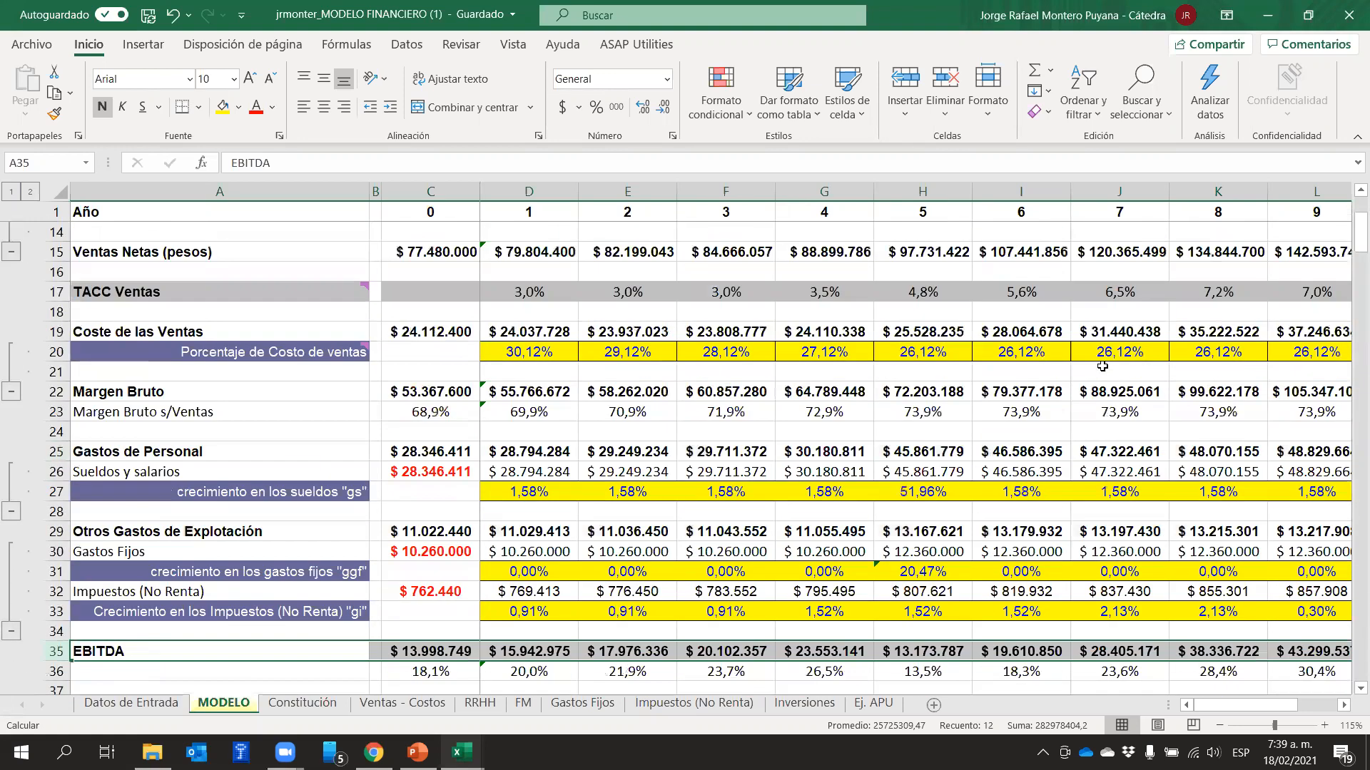
{"action": "scroll", "coordinate": [569, 386], "scroll_direction": "up", "scroll_amount": 2}
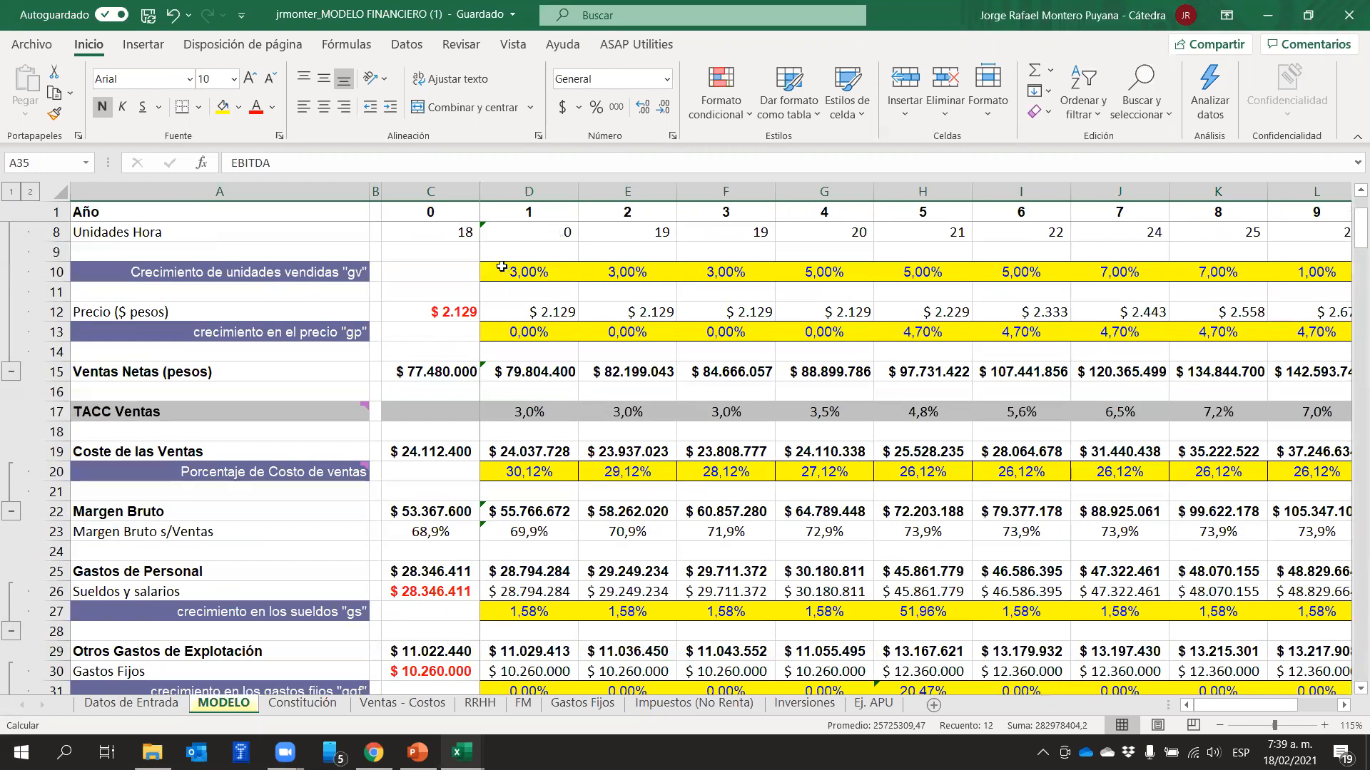
Highlight the year 1 column from D10 to D25, and review the balance sheet's asset and liability rows across the years up to 10
{"action": "left_click_drag", "start_coordinate": [504, 272], "coordinate": [494, 568]}
{"action": "scroll", "coordinate": [540, 535], "scroll_direction": "down", "scroll_amount": 8}
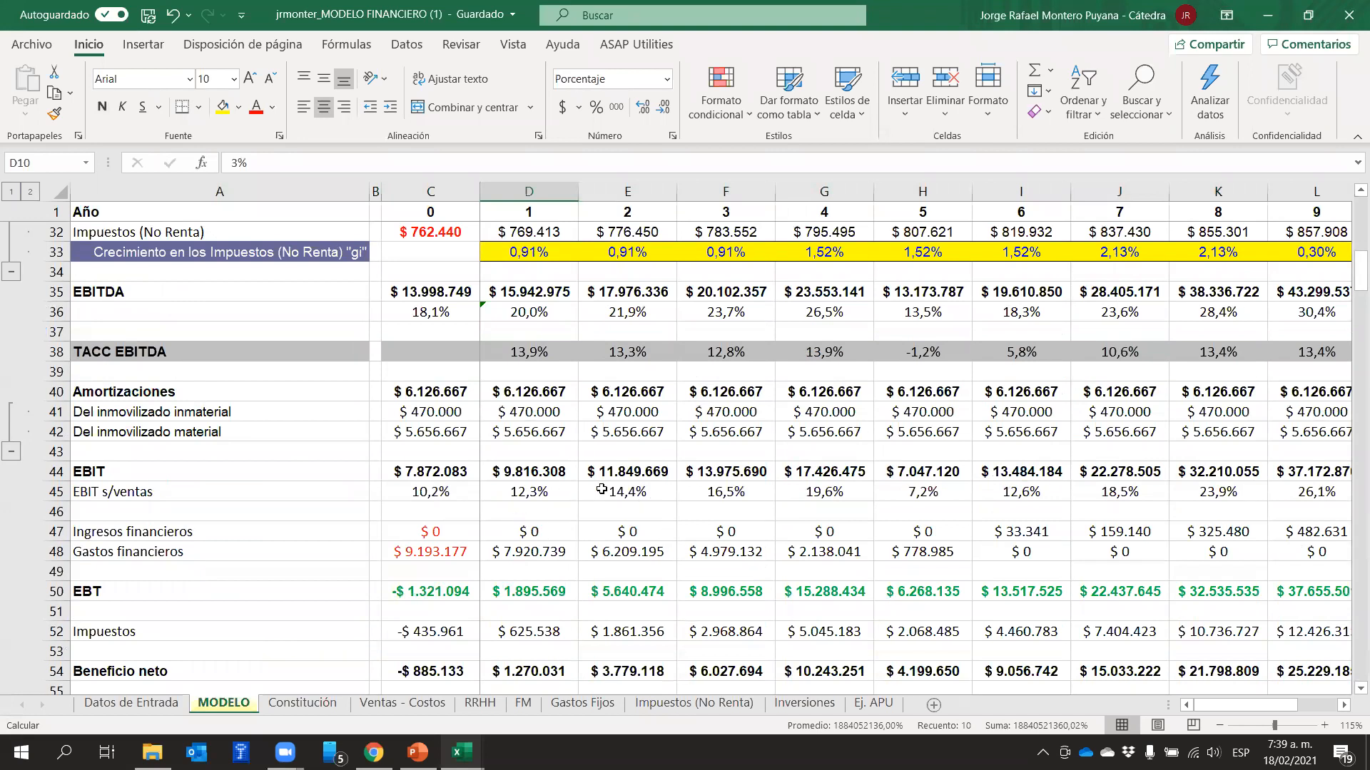
{"action": "scroll", "coordinate": [582, 501], "scroll_direction": "down", "scroll_amount": 16}
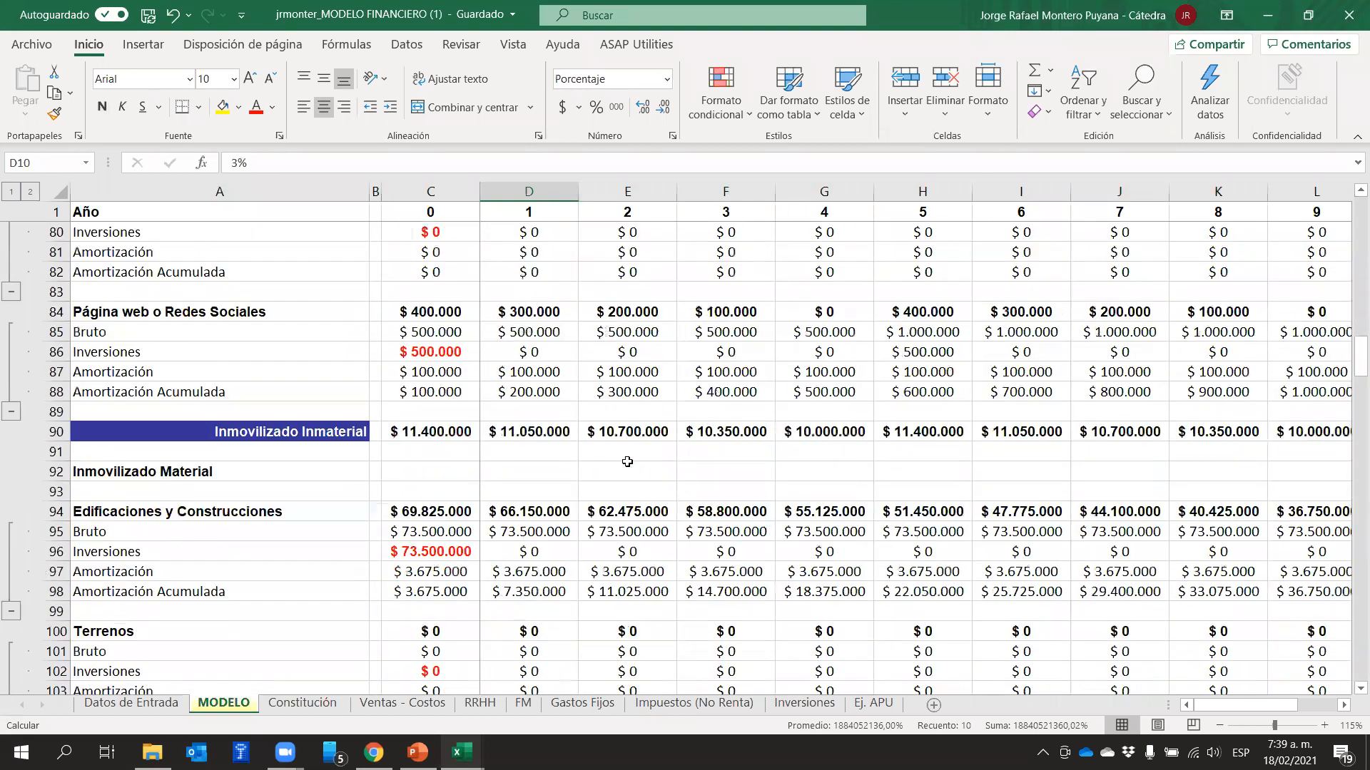
{"action": "scroll", "coordinate": [627, 462], "scroll_direction": "down", "scroll_amount": 16}
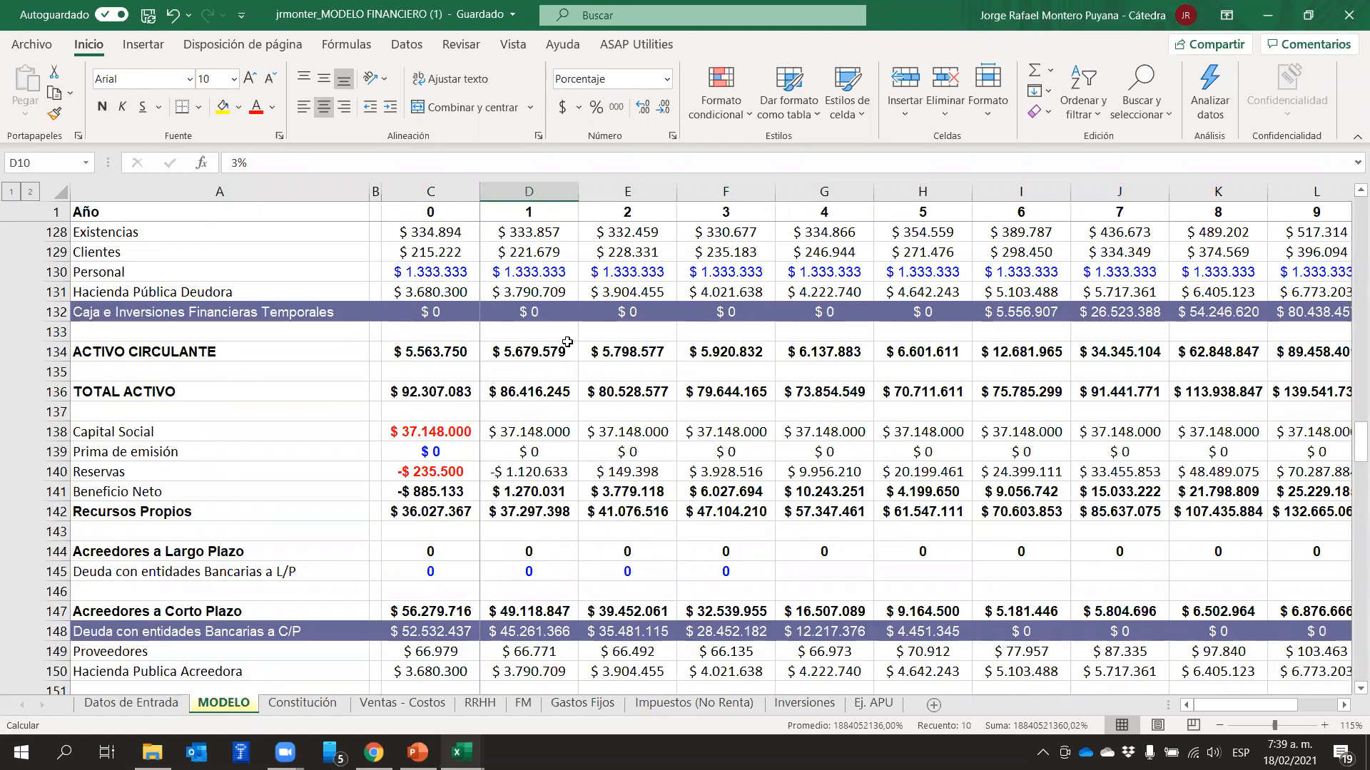
{"action": "scroll", "coordinate": [567, 343], "scroll_direction": "right", "scroll_amount": 3}
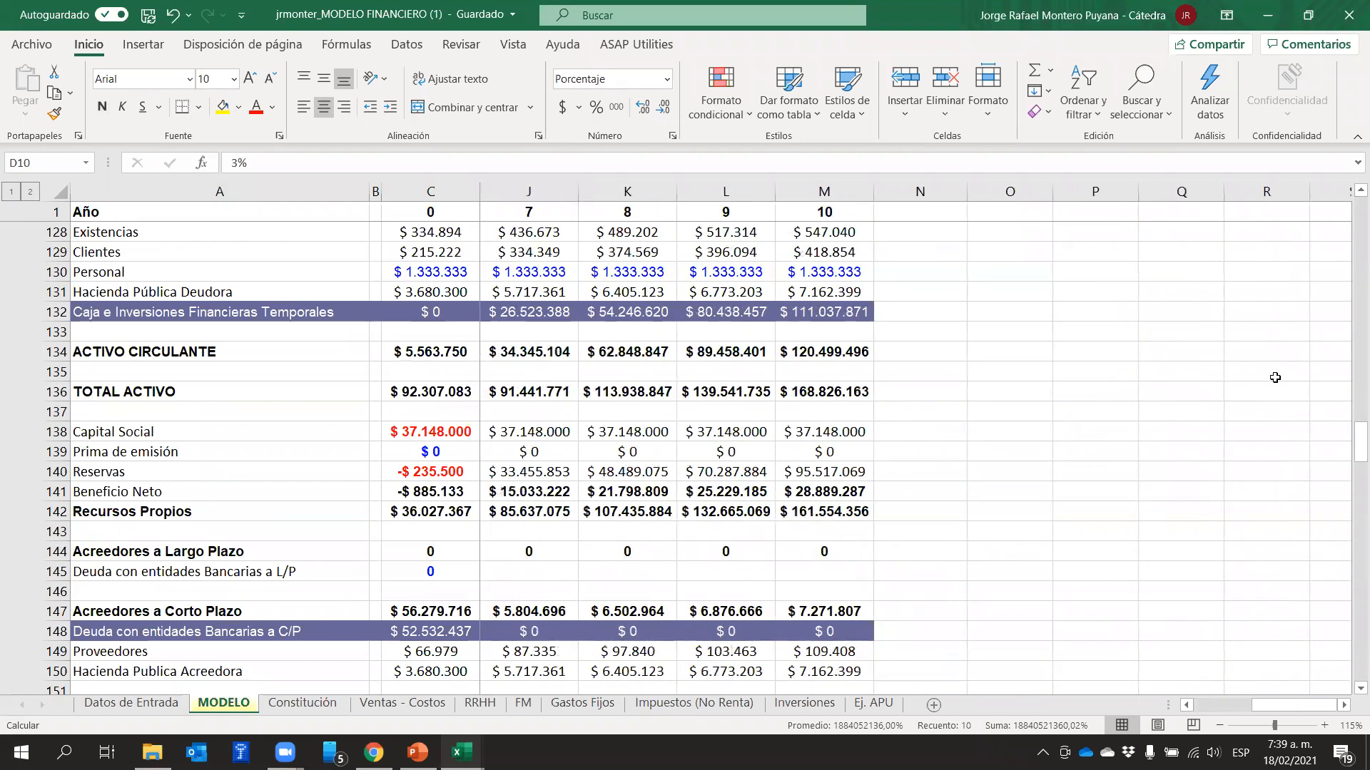
{"action": "left_click_drag", "start_coordinate": [1273, 708], "coordinate": [974, 690]}
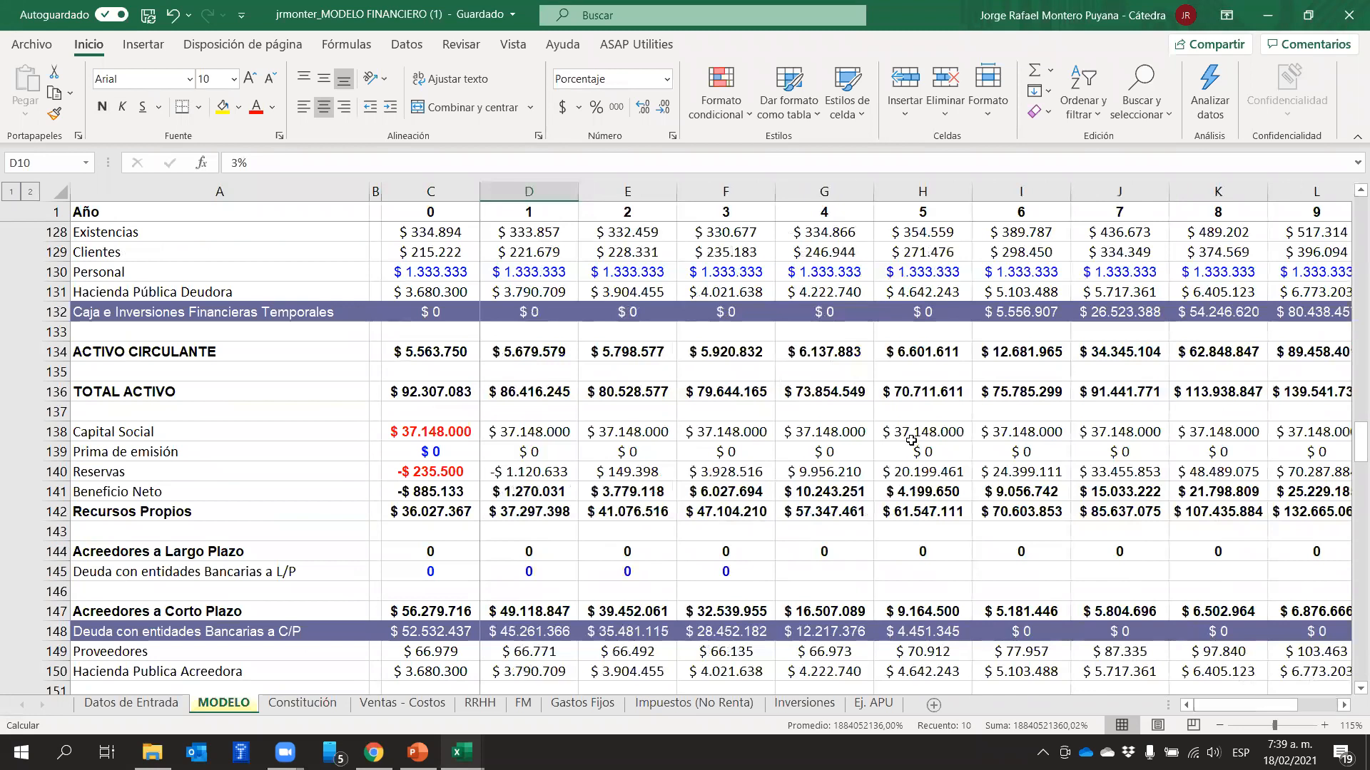
Review the free cash flow calculation from EBIT to row 213, and return to the start of the income statement
{"action": "scroll", "coordinate": [930, 451], "scroll_direction": "down", "scroll_amount": 4}
{"action": "scroll", "coordinate": [929, 451], "scroll_direction": "down", "scroll_amount": 10}
{"action": "scroll", "coordinate": [929, 451], "scroll_direction": "down", "scroll_amount": 13}
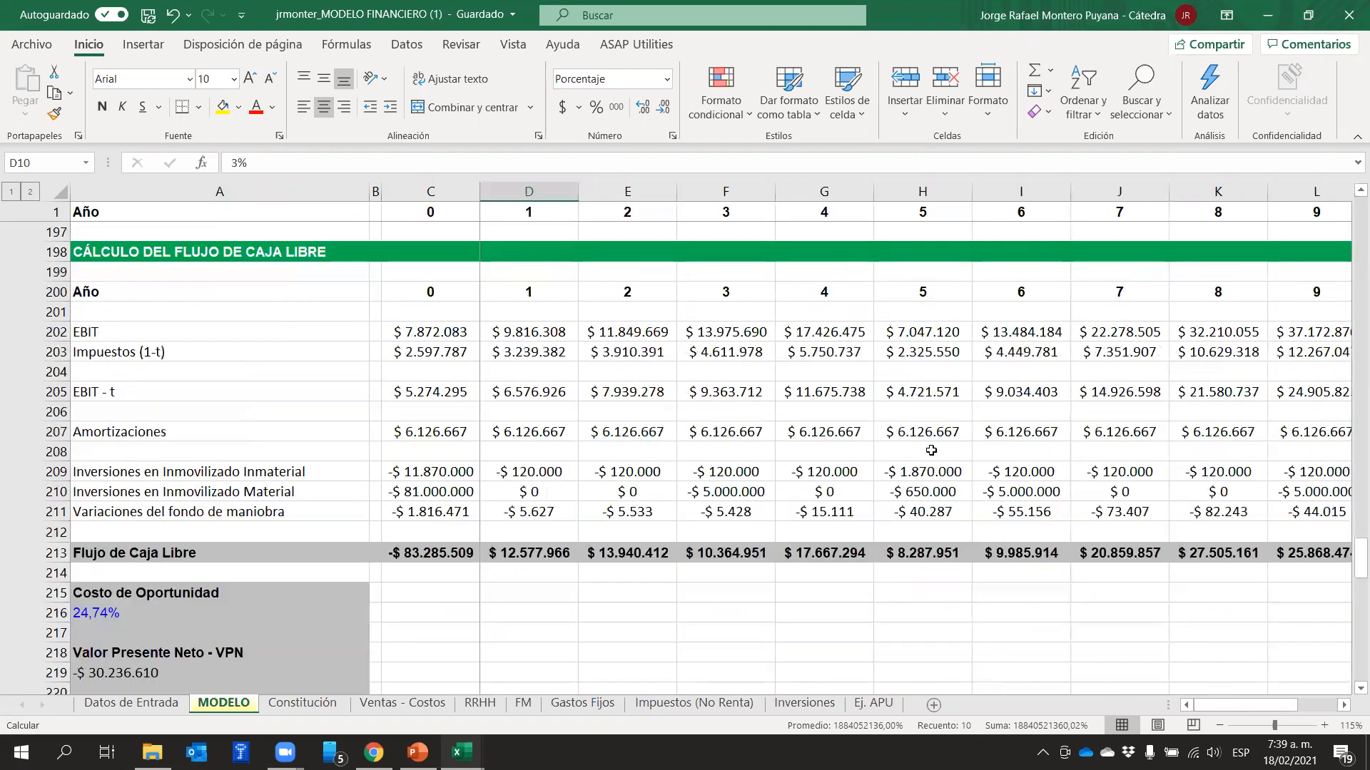
{"action": "scroll", "coordinate": [930, 451], "scroll_direction": "up", "scroll_amount": 3}
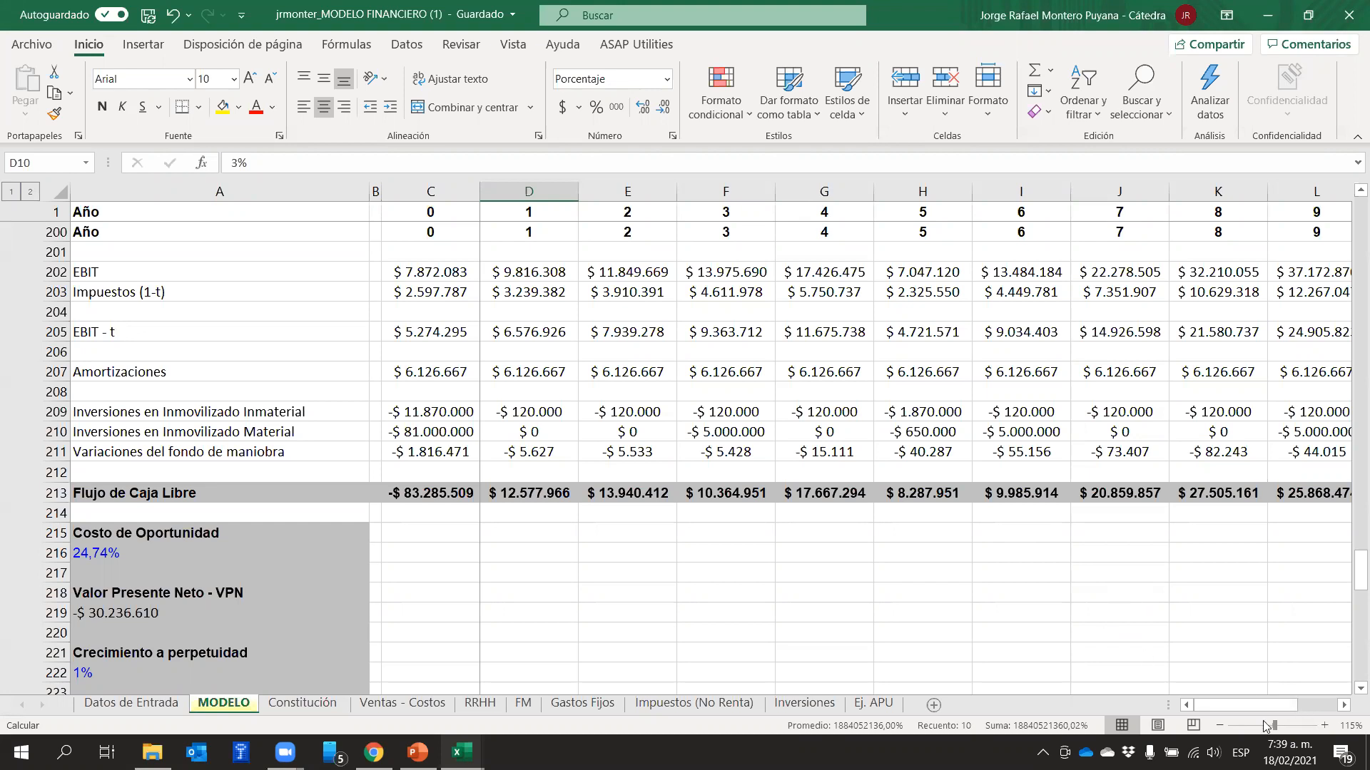
{"action": "mouse_move", "coordinate": [1271, 704]}
{"action": "left_mouse_down"}
{"action": "mouse_move", "coordinate": [1348, 704]}
{"action": "mouse_move", "coordinate": [1277, 705]}
{"action": "left_mouse_up"}
{"action": "left_click", "coordinate": [717, 596]}
{"action": "scroll", "coordinate": [712, 557], "scroll_direction": "up", "scroll_amount": 4}
{"action": "scroll", "coordinate": [713, 557], "scroll_direction": "up", "scroll_amount": 17}
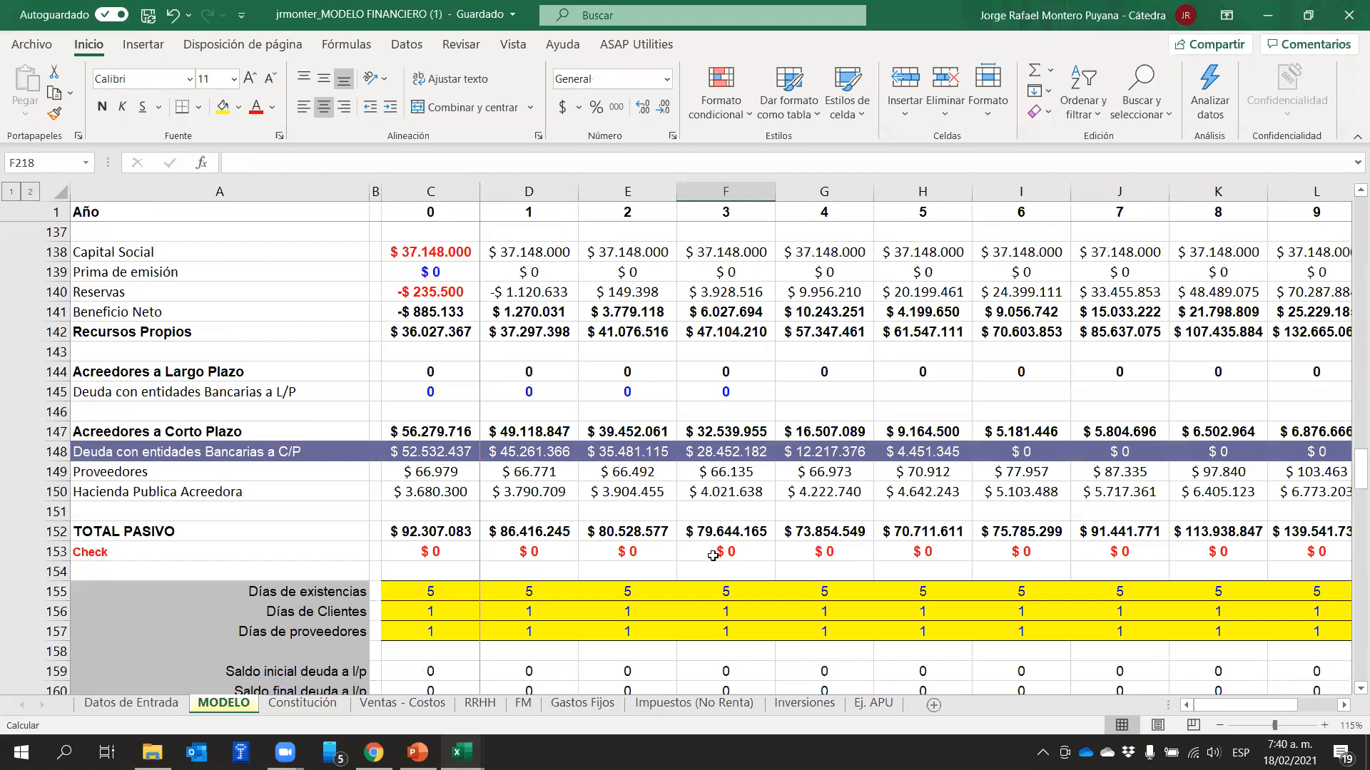
{"action": "scroll", "coordinate": [713, 556], "scroll_direction": "up", "scroll_amount": 17}
{"action": "scroll", "coordinate": [712, 556], "scroll_direction": "up", "scroll_amount": 20}
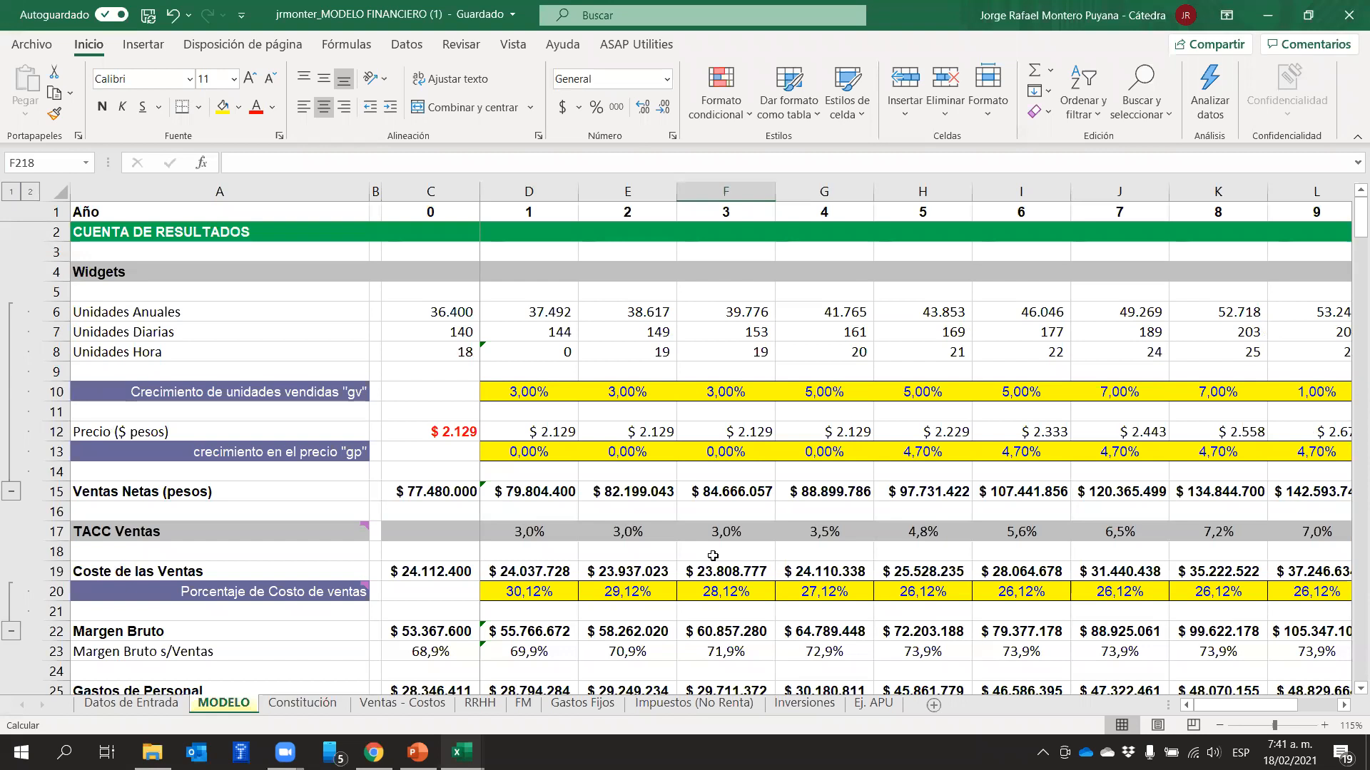
Switch to the Gastos Fijos sheet and check the unit value of Arriendo in C2
{"action": "left_click", "coordinate": [584, 705]}
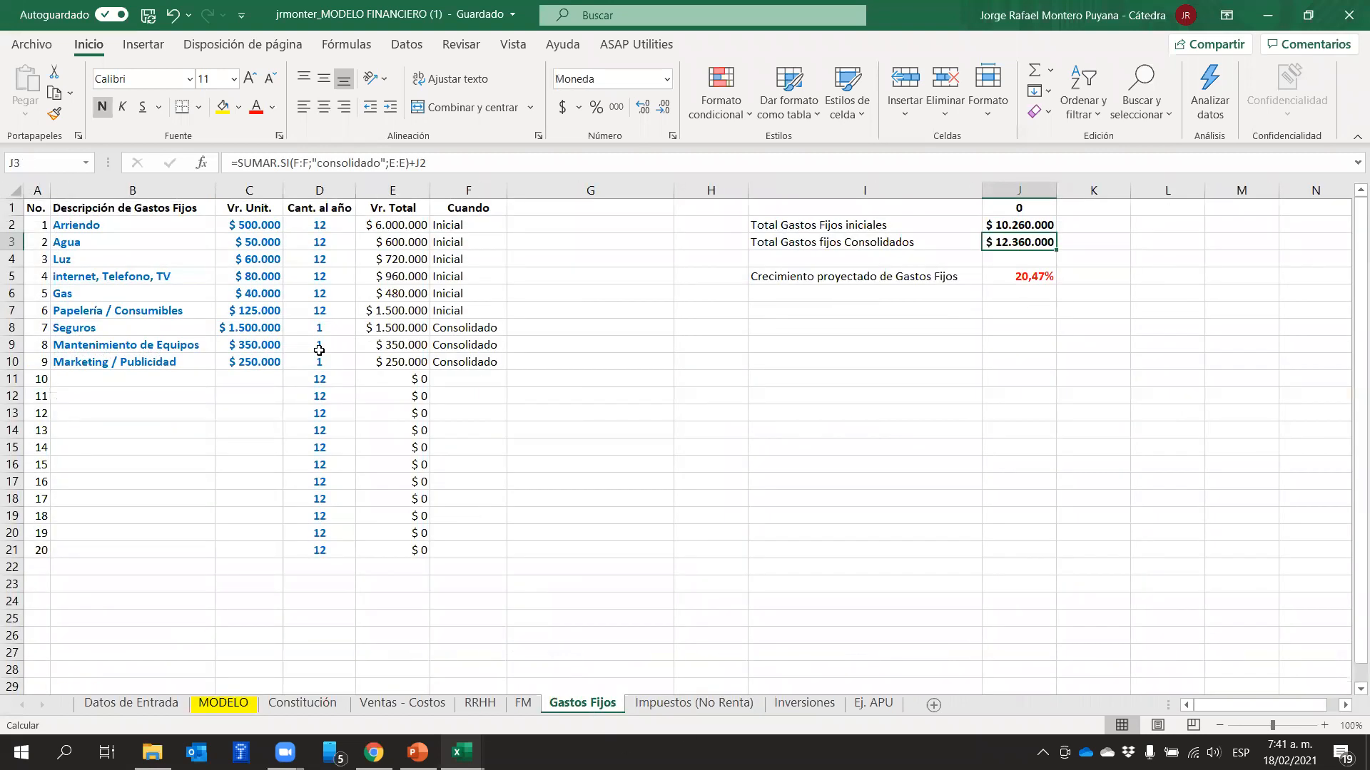
{"action": "left_click", "coordinate": [578, 378]}
{"action": "left_click", "coordinate": [241, 218]}
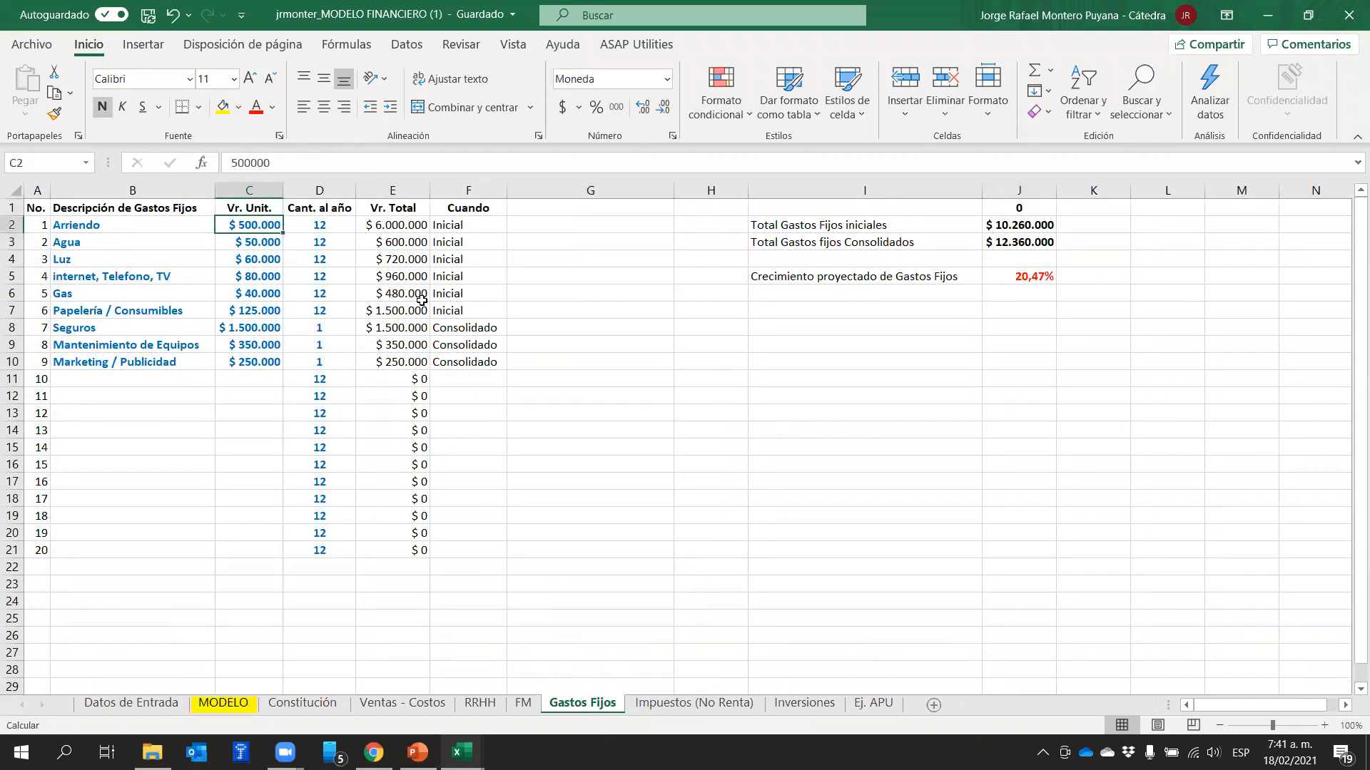